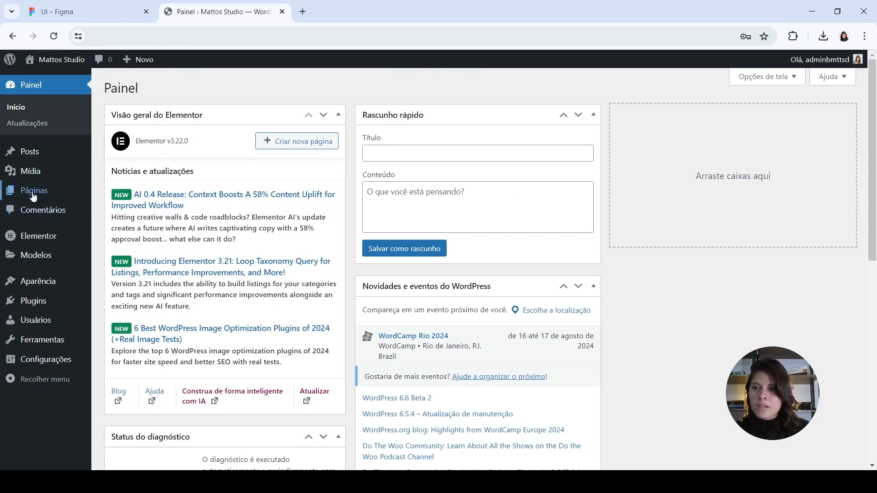
- Create a new page, dismiss the welcome guide and pattern chooser, and open the page for editing in Elementor
mouse_move(32, 195)
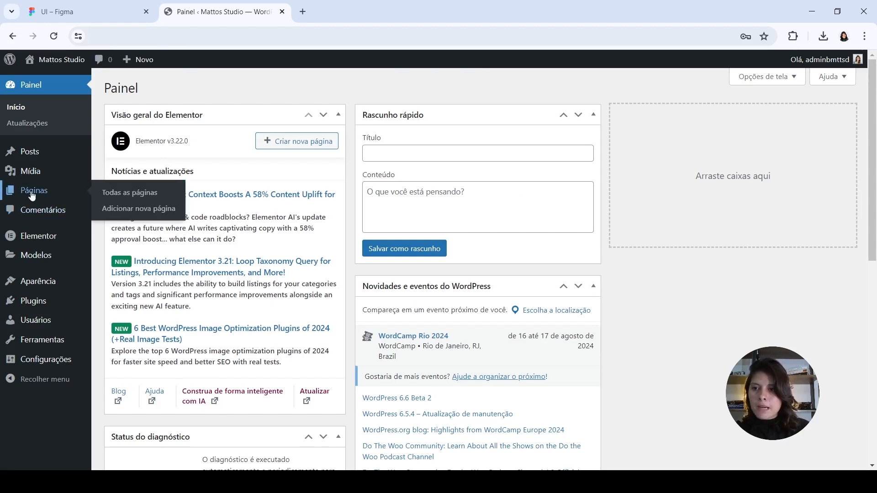
click(121, 214)
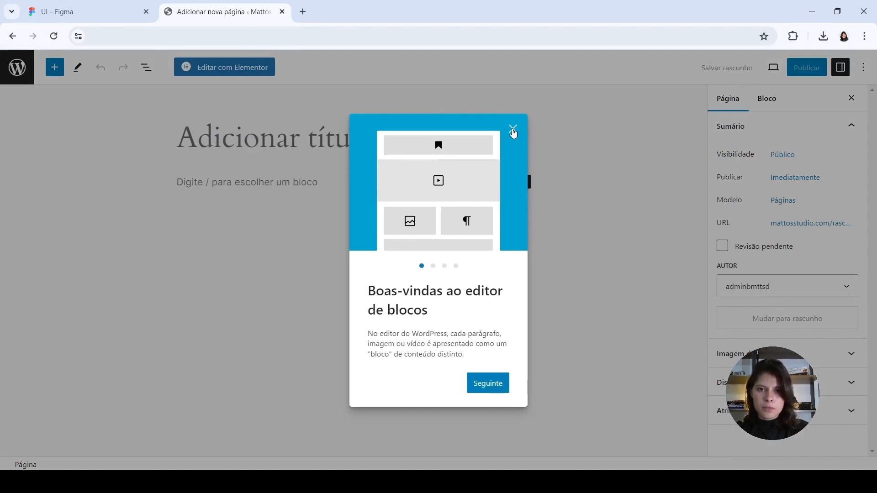
click(513, 130)
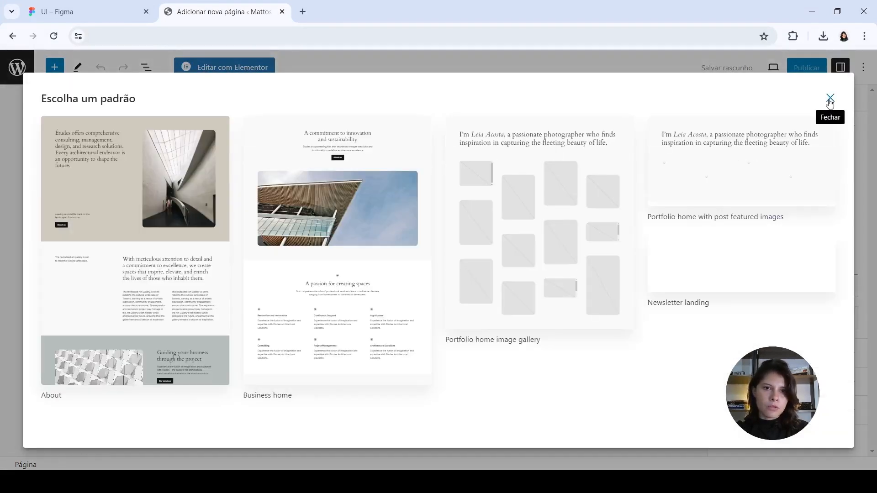
click(830, 102)
click(238, 68)
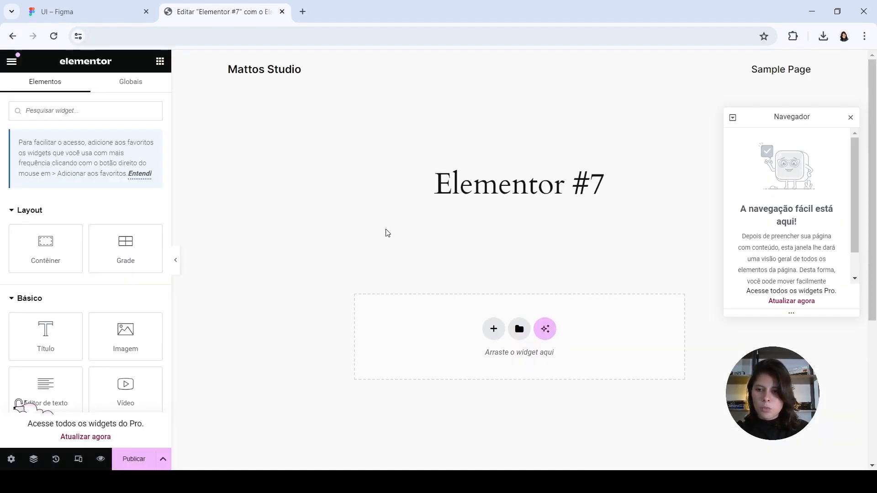
- Close the Navegador and change the page layout to one without the theme's header, title and footer
scroll(875, 102, down, 3)
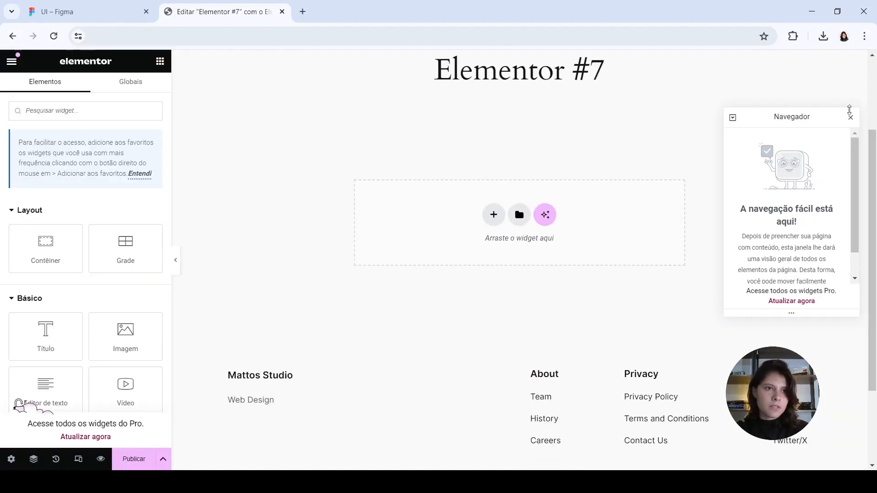
click(850, 118)
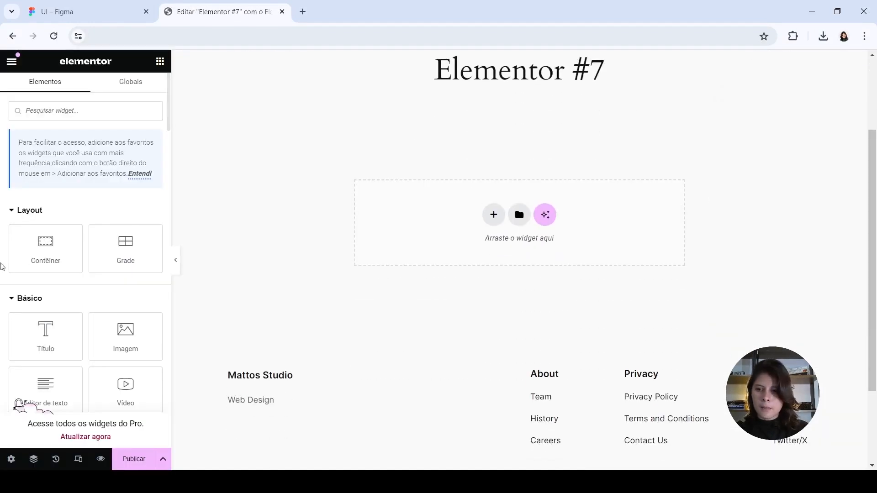
click(12, 462)
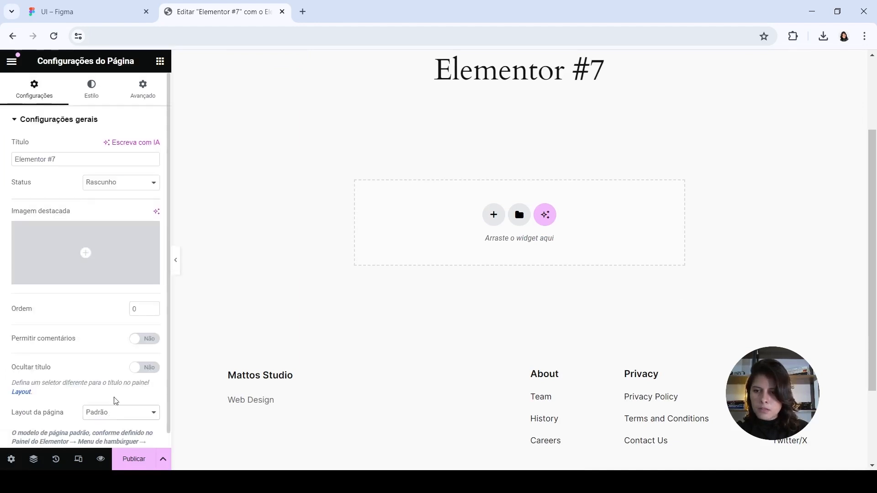
click(124, 362)
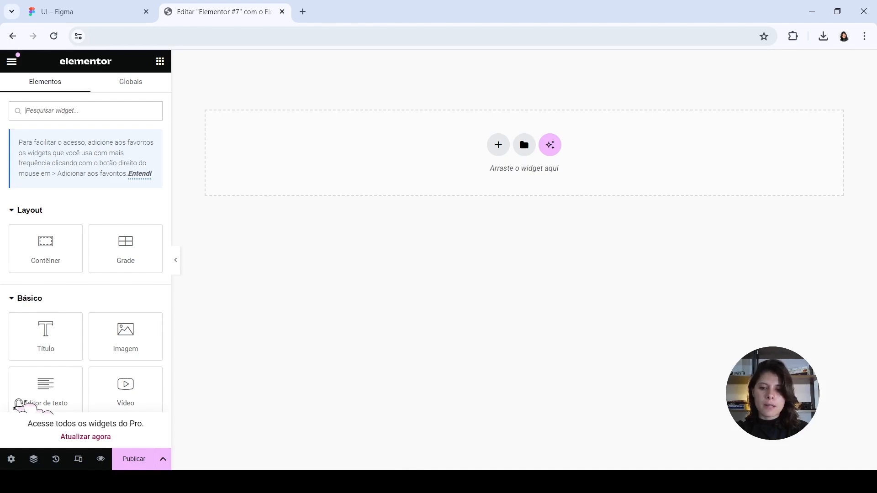
key(alt+Tab)
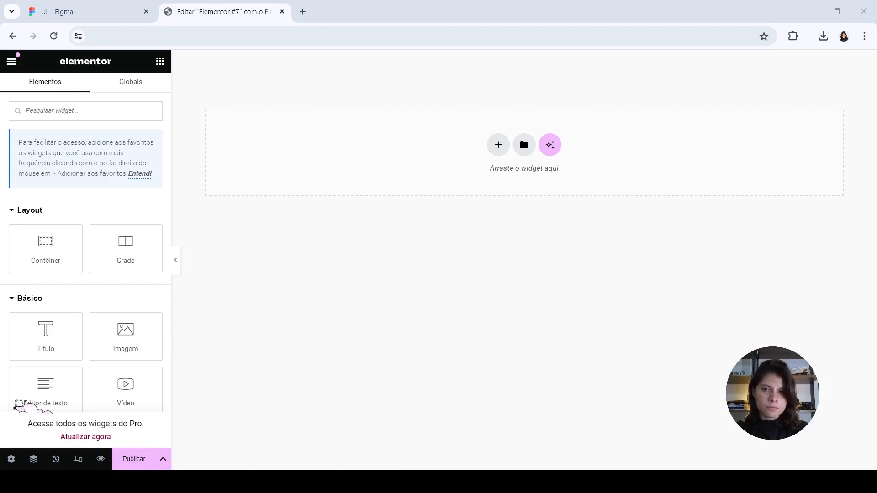
key(alt+Tab)
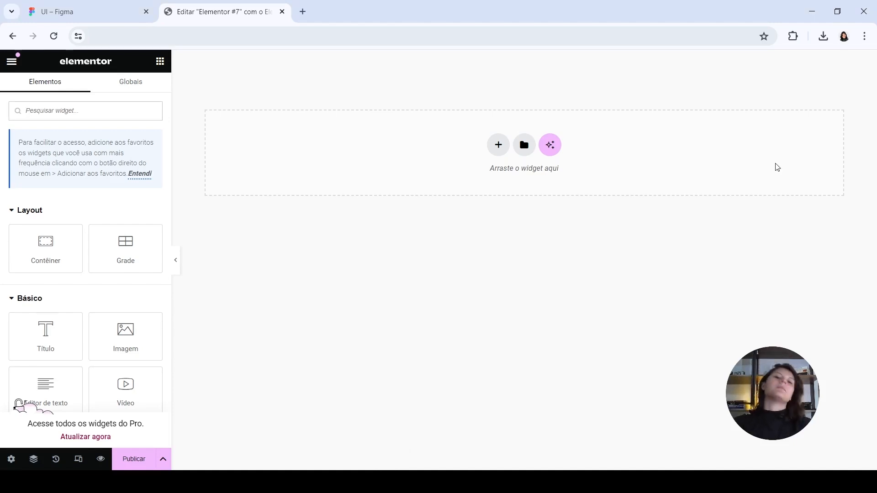
- Add a Flexbox container with the single vertical-direction structure to the empty page
click(495, 149)
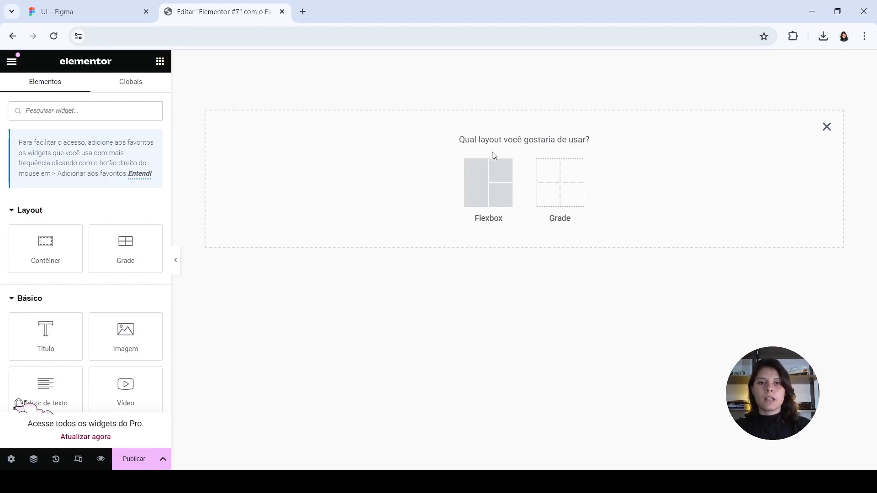
click(480, 174)
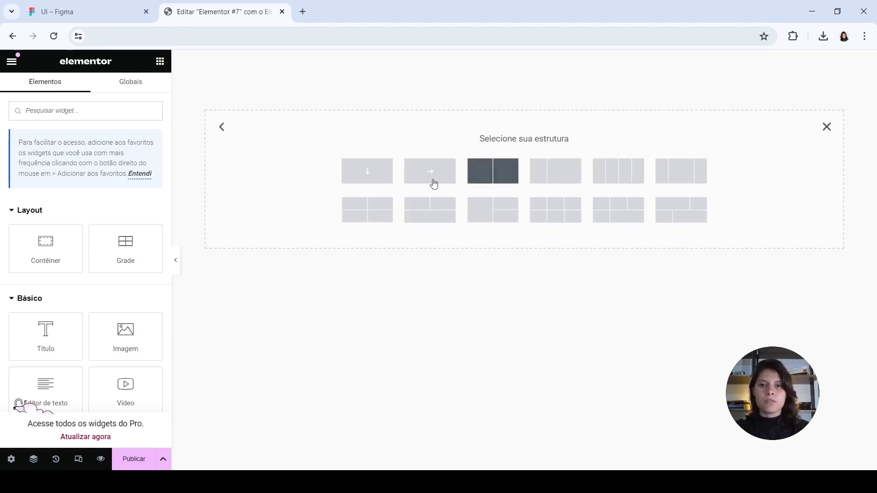
click(384, 179)
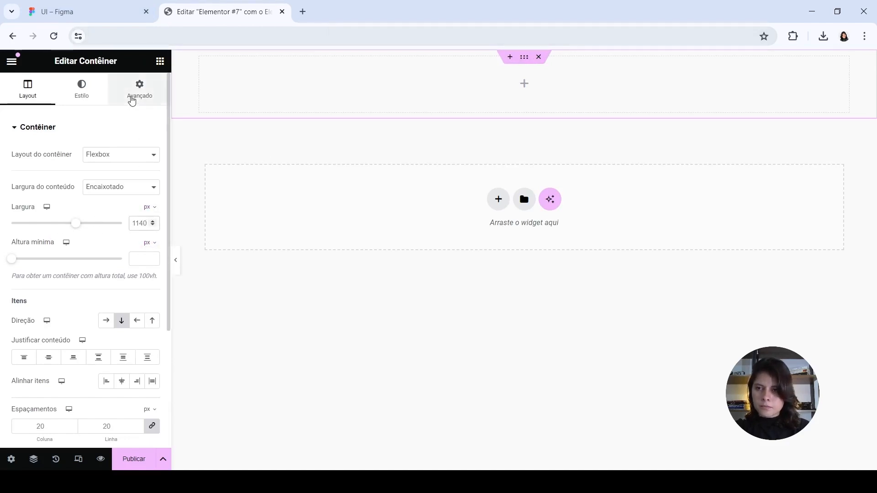
- Insert a Título widget into the new container
click(148, 243)
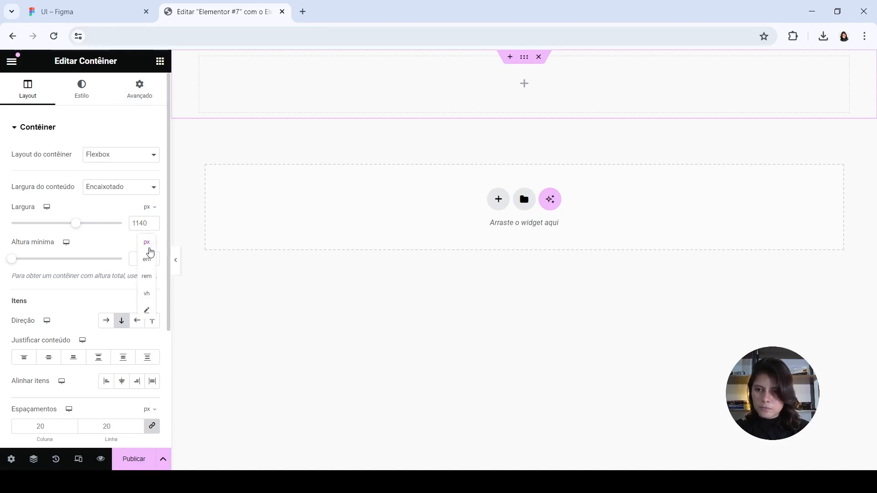
click(139, 89)
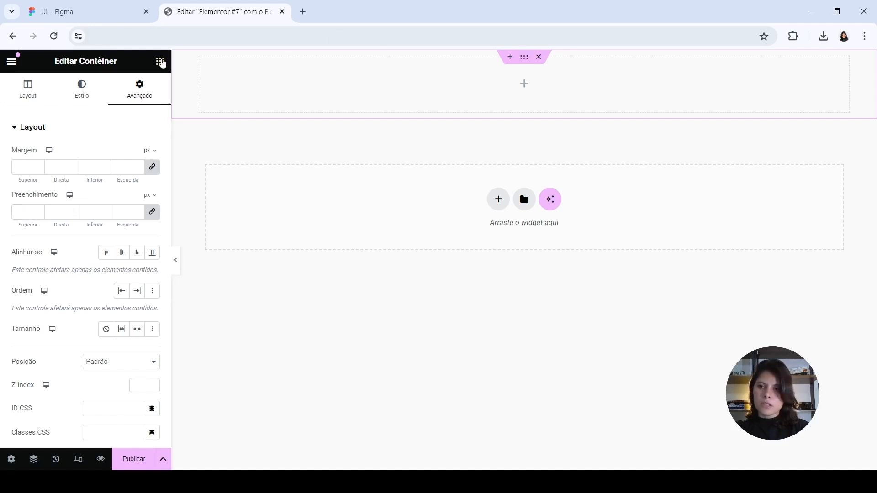
click(160, 61)
drag(82, 322, 494, 88)
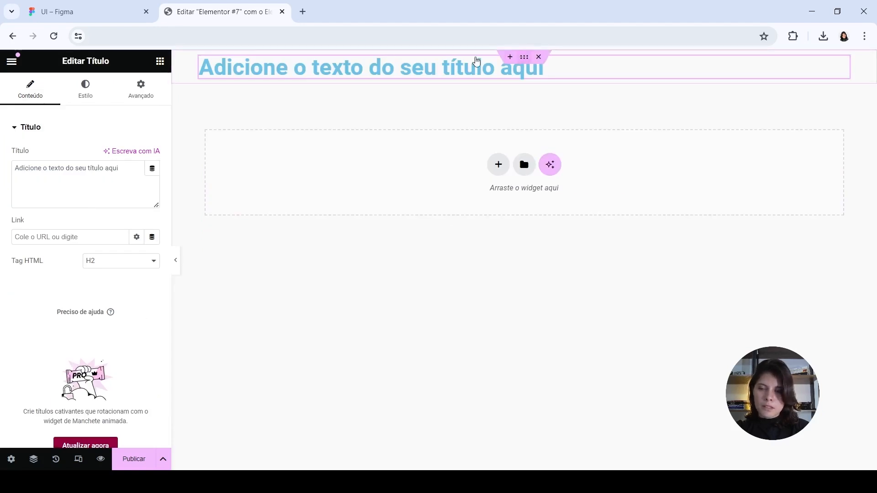
- Set the container's padding to 120 px top and bottom and 0 px right and left, and preview it without the editing panel
click(524, 57)
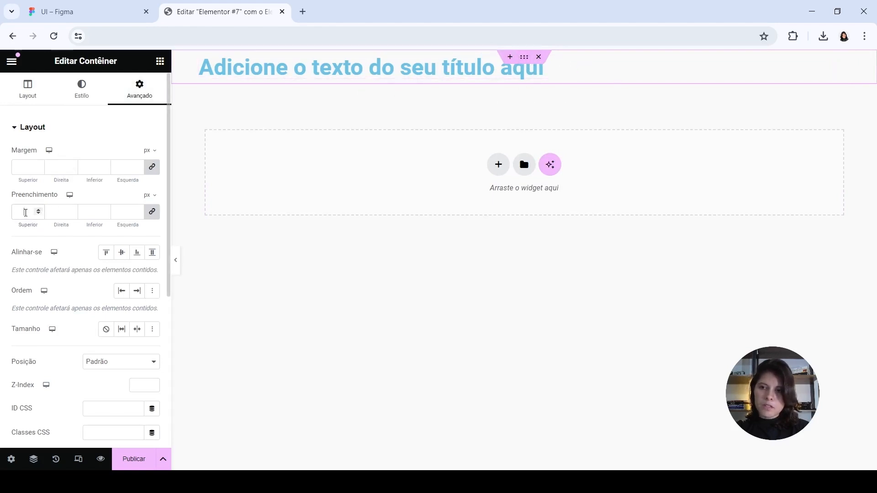
click(26, 213)
text(120)
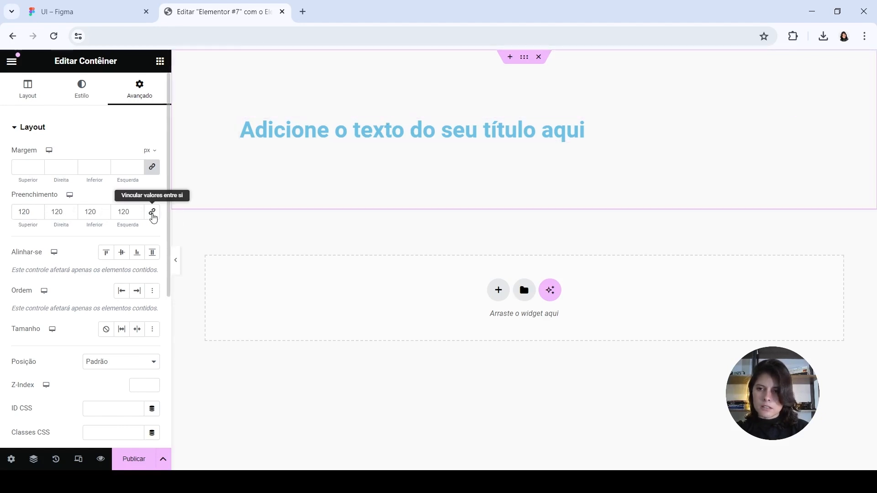
double_click(48, 212)
text(0)
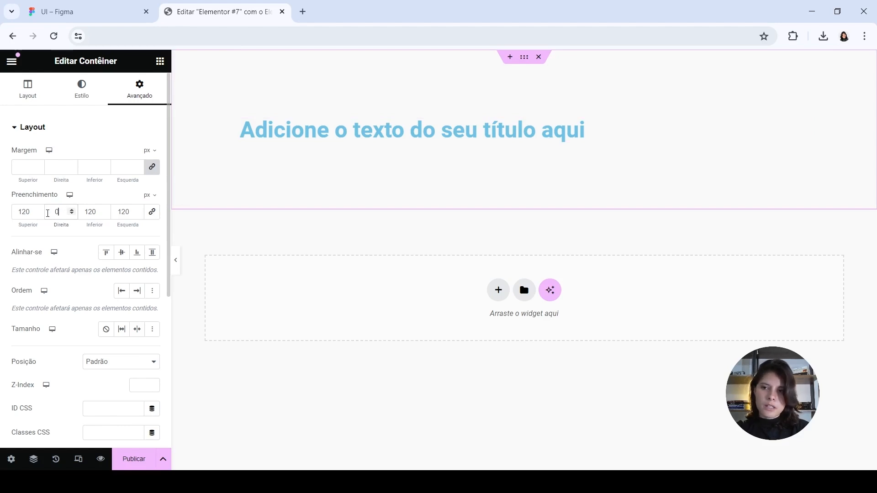
double_click(126, 213)
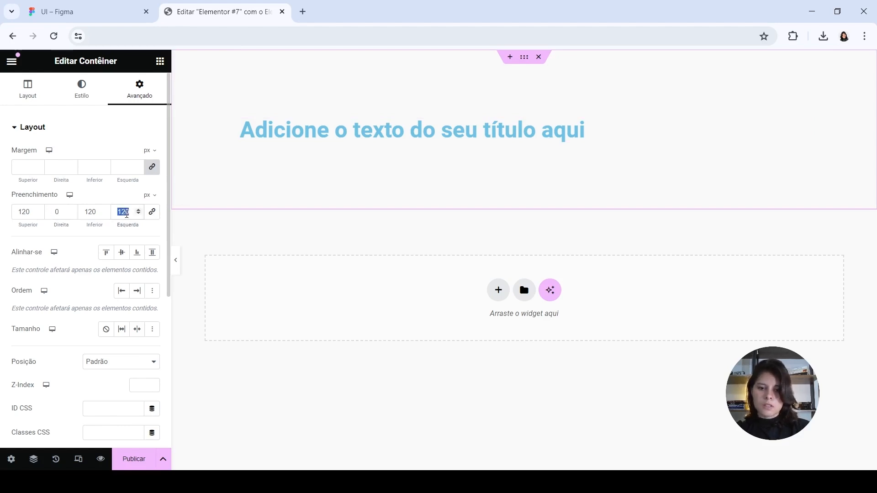
text(0)
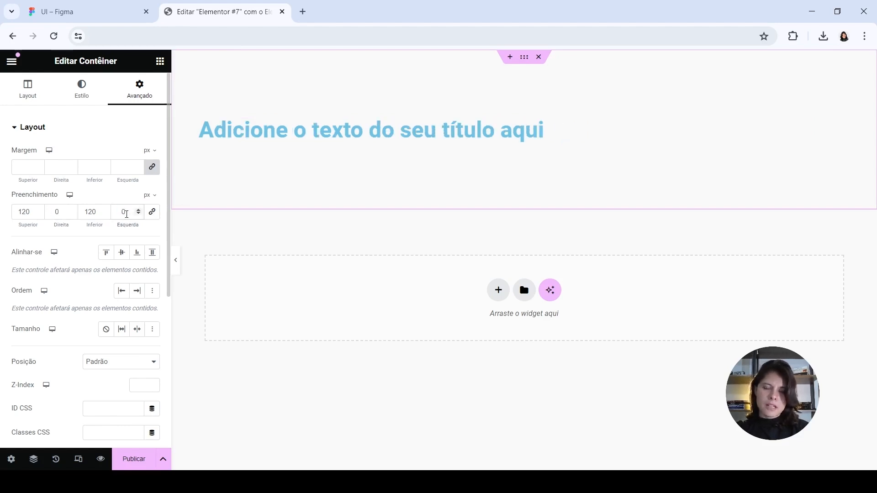
click(176, 264)
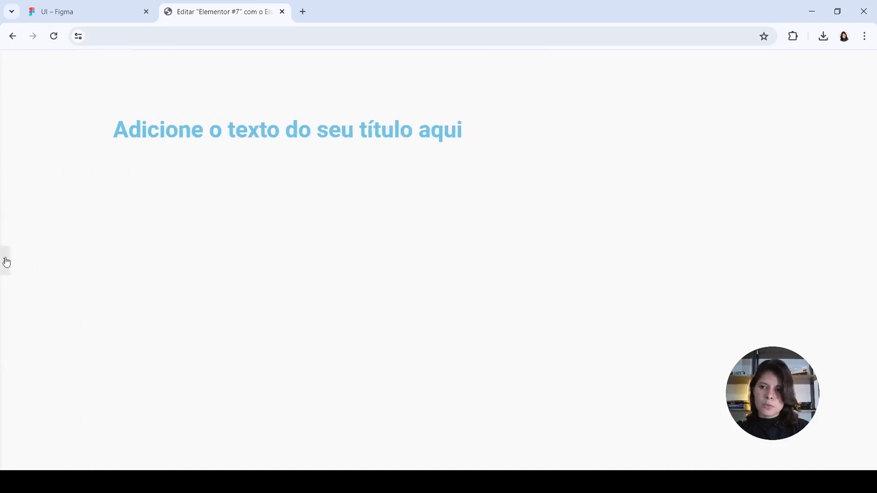
click(7, 262)
- Reduce the container's boxed width to 500 px, switch its content width to Largura total, and preview the page
click(28, 91)
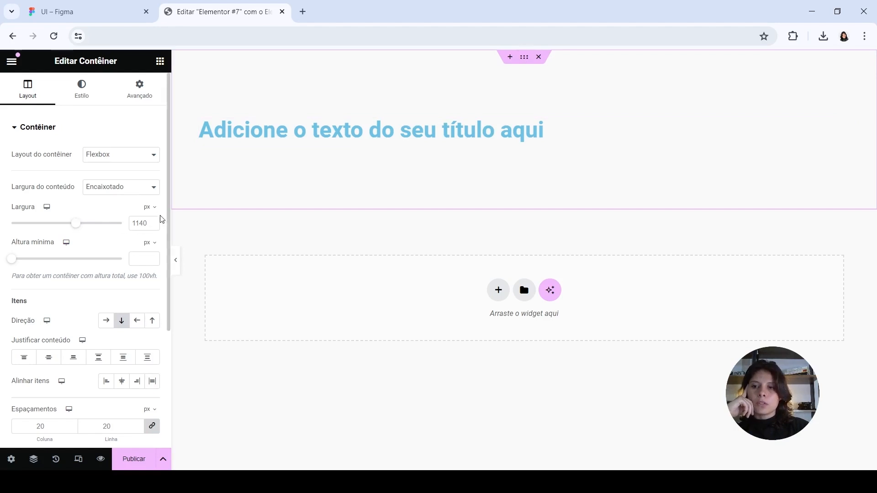
drag(72, 228, 3, 237)
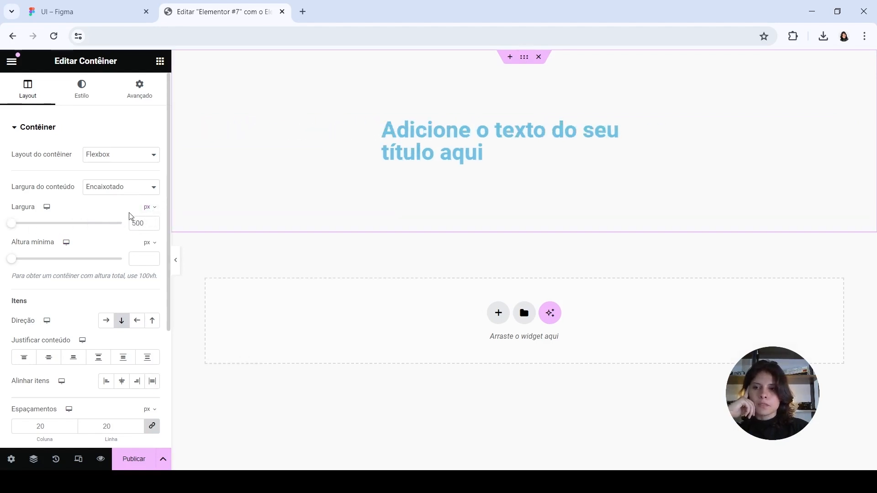
click(110, 213)
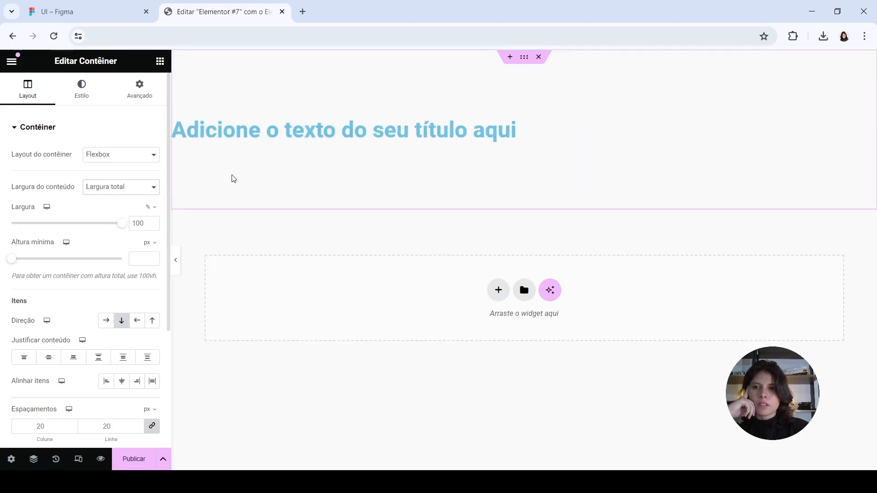
click(180, 269)
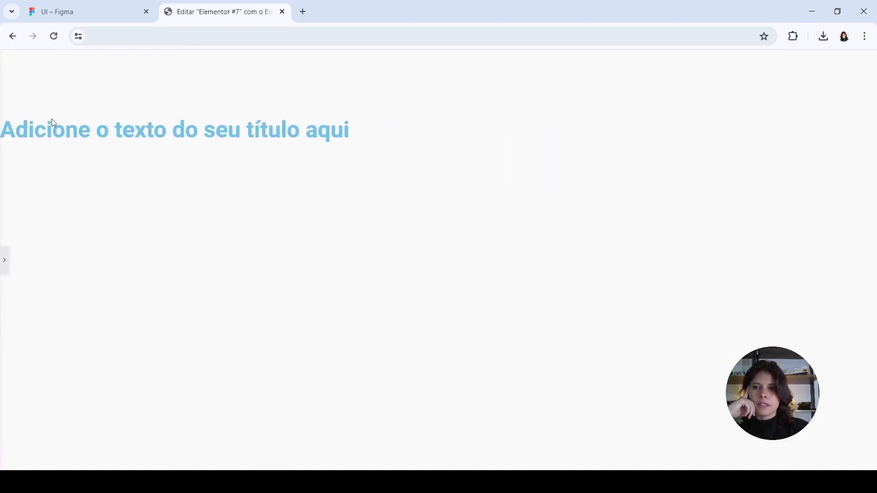
click(5, 260)
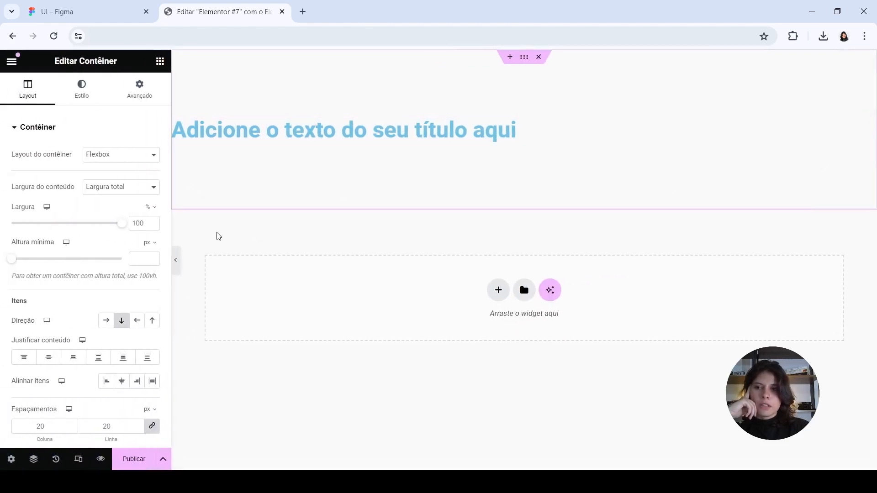
- Set the container's right and left padding to 50 px
click(140, 98)
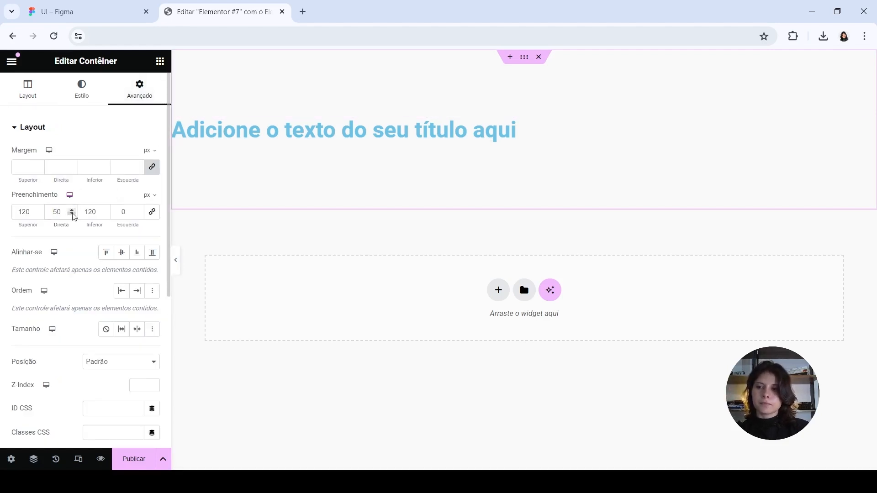
double_click(131, 218)
text(50)
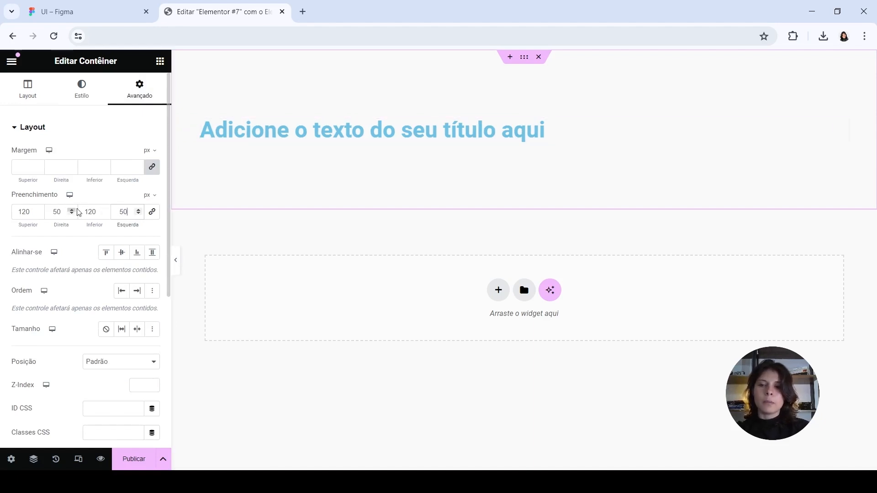
- Reset the container's left and right padding to 0 px
key(BackSpace)
key(BackSpace)
text(0)
click(64, 215)
key(BackSpace)
key(BackSpace)
text(0)
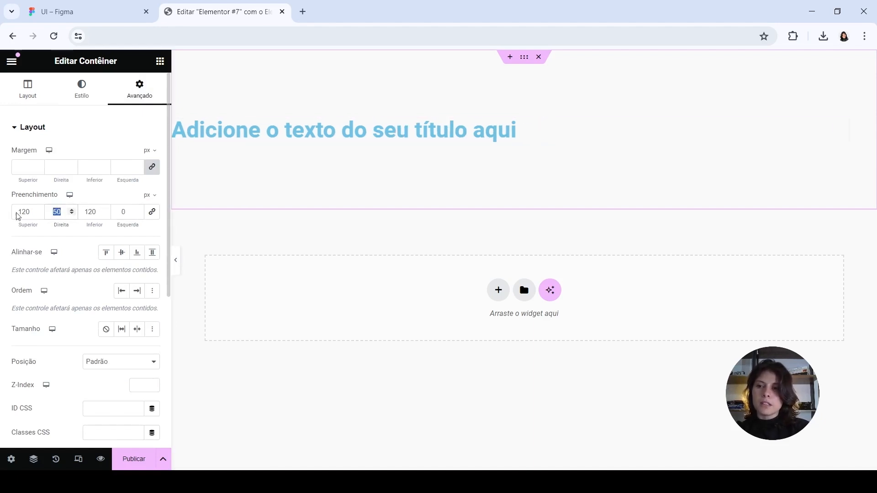
- Restore 50 px of padding on the container's right and left sides
text(50)
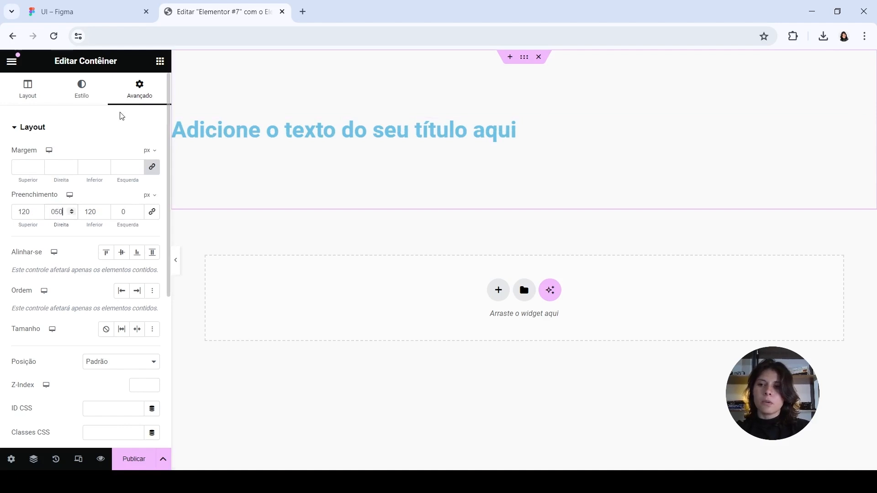
key(Tab)
key(Tab)
text(50)
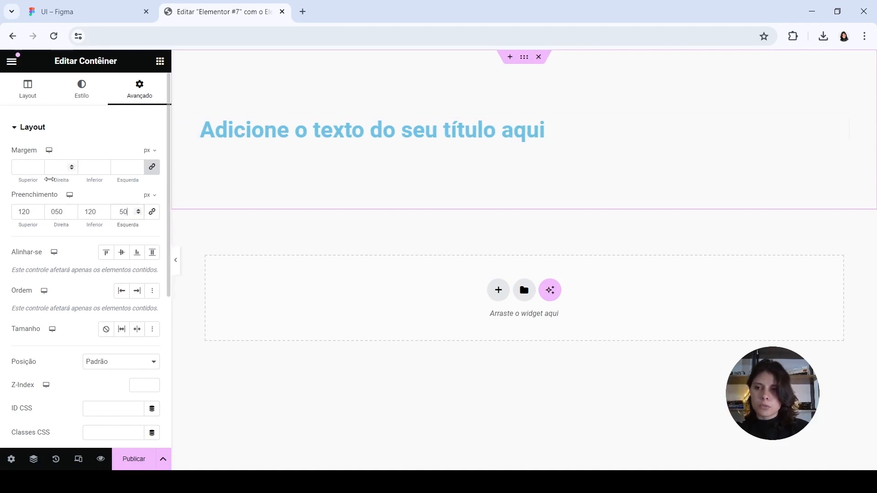
- Switch the container's content width back to Encaixotado and set its width to 1140 px
click(22, 103)
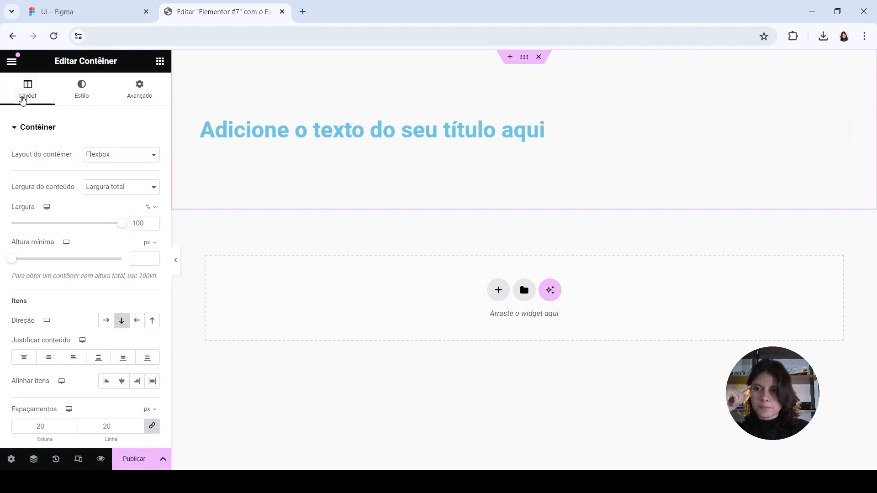
click(133, 186)
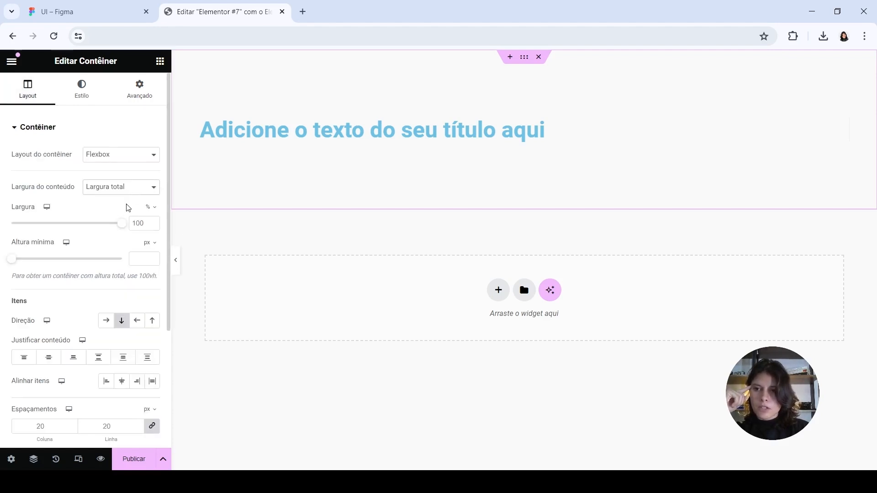
click(124, 202)
double_click(145, 228)
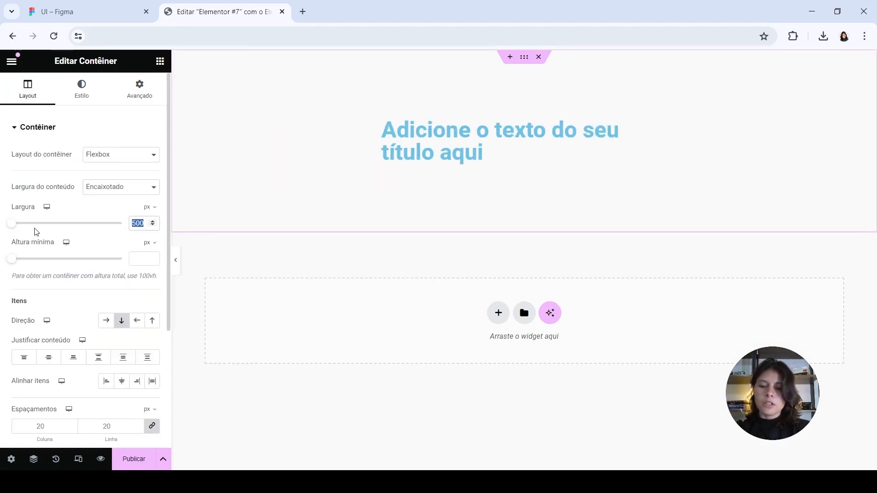
text(1140)
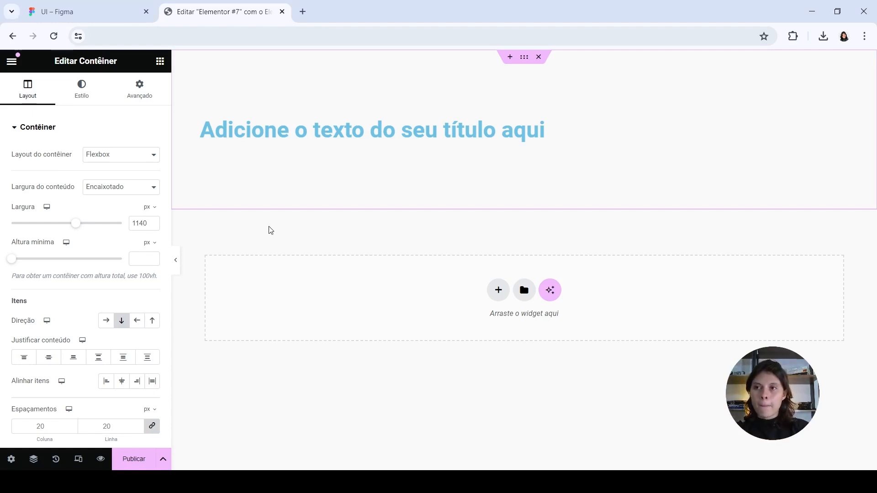
- Replace the title text with Figma's headline "Transforme seu futuro com o curso de web design para iniciantes" and set its HTML tag to H1
click(94, 13)
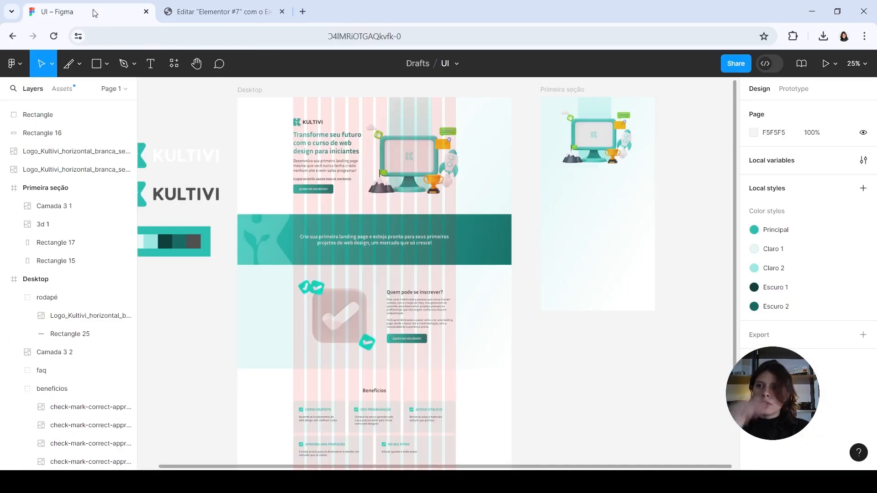
click(323, 147)
click(322, 145)
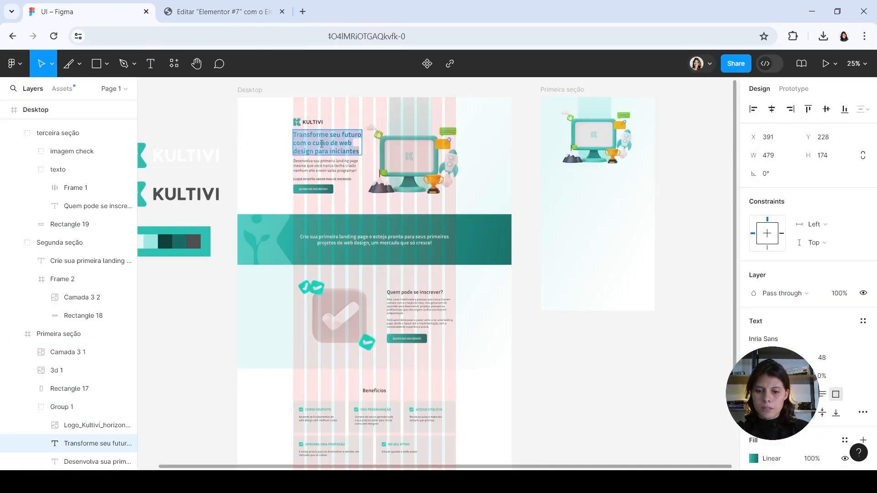
click(227, 11)
click(323, 128)
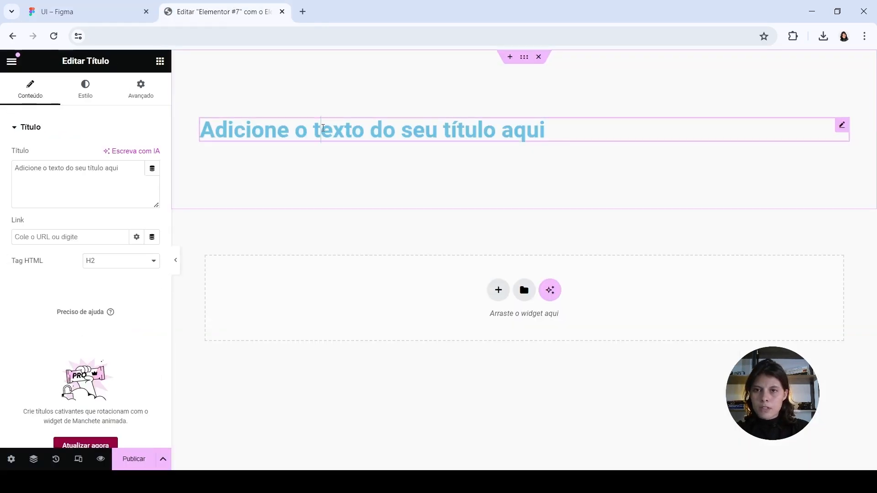
triple_click(80, 191)
text(Transforme seu futuro com o curso de web design para iniciantes)
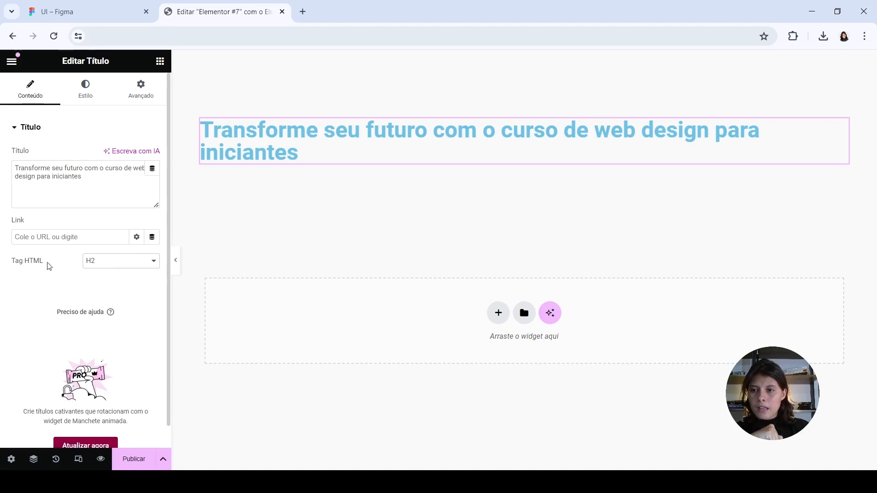
click(94, 277)
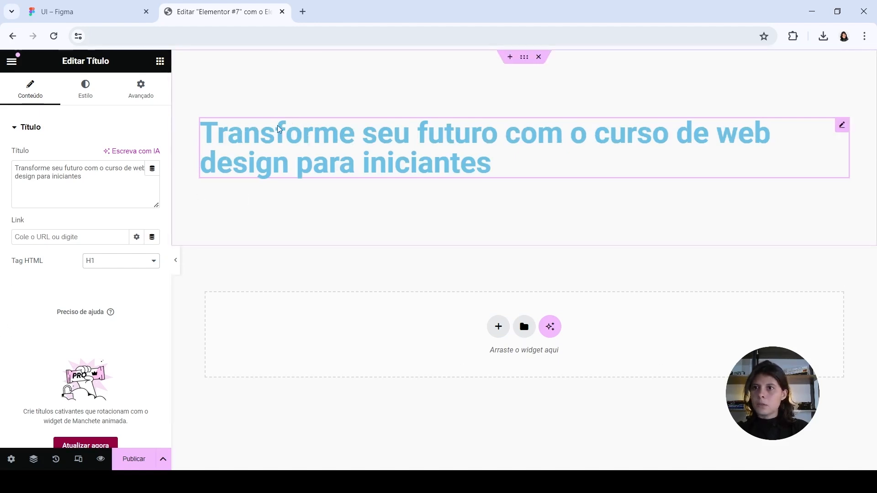
- Check the headline's typography in Figma and set the Elementor title's font family to Inria Sans
click(78, 12)
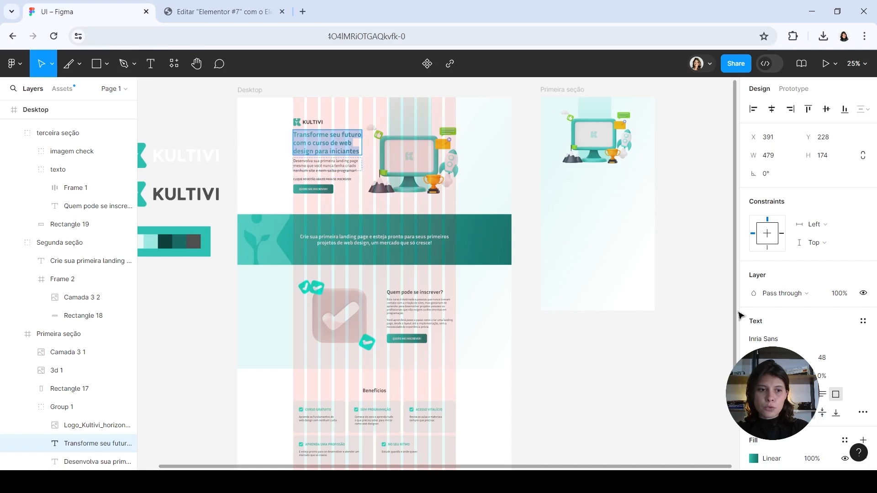
click(235, 11)
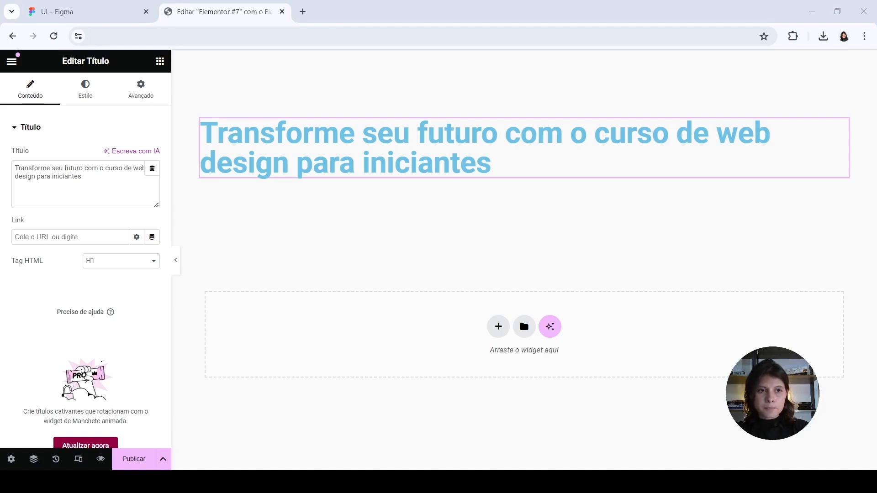
click(85, 97)
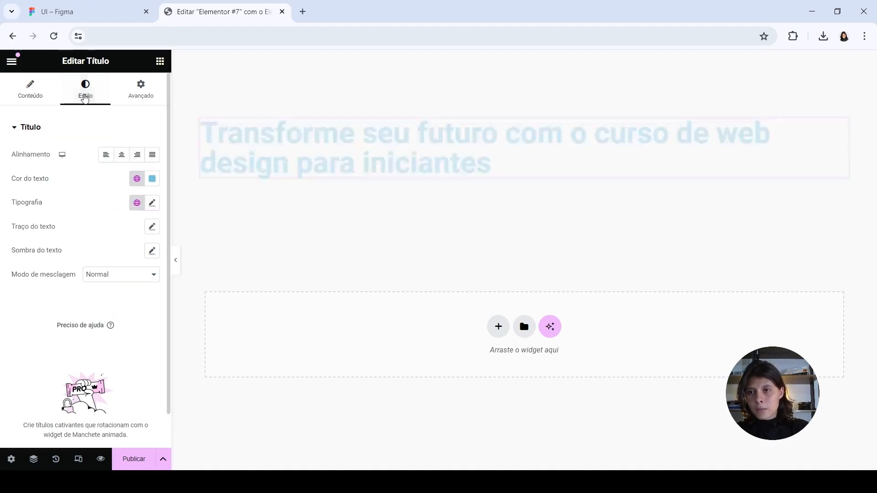
click(152, 203)
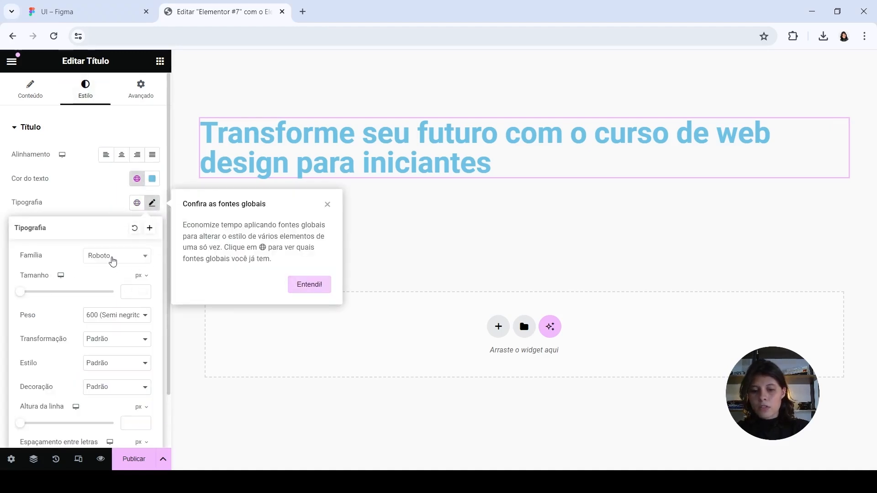
click(115, 258)
text(inri)
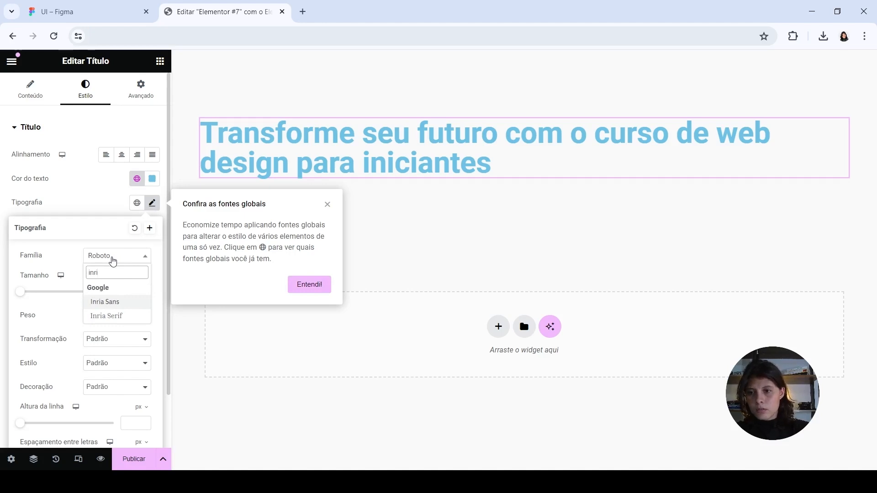
click(106, 301)
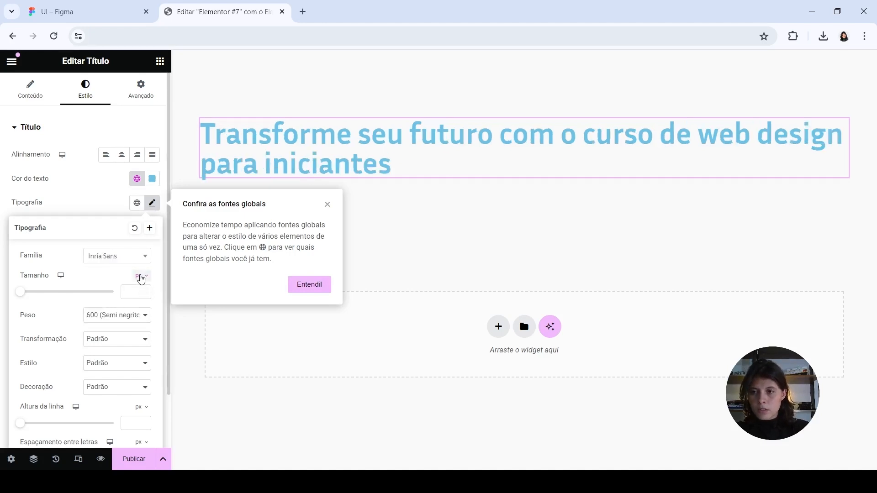
- Set the title's font size to 3 em
click(141, 277)
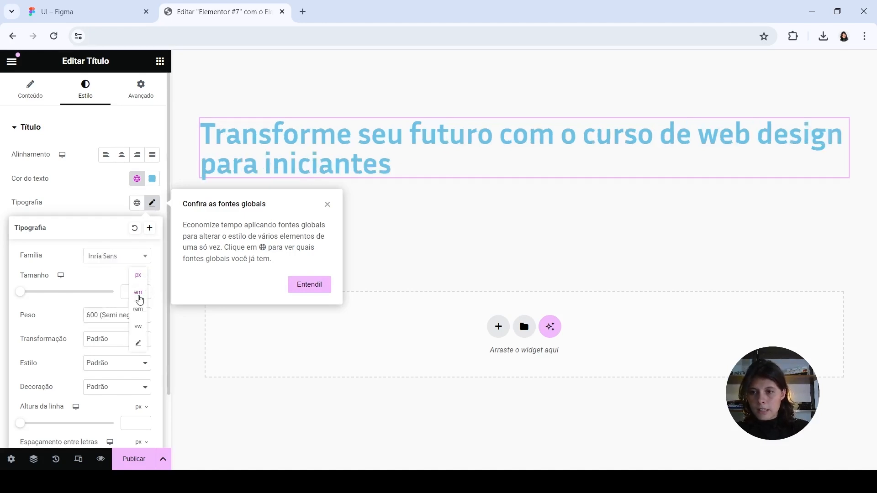
click(137, 292)
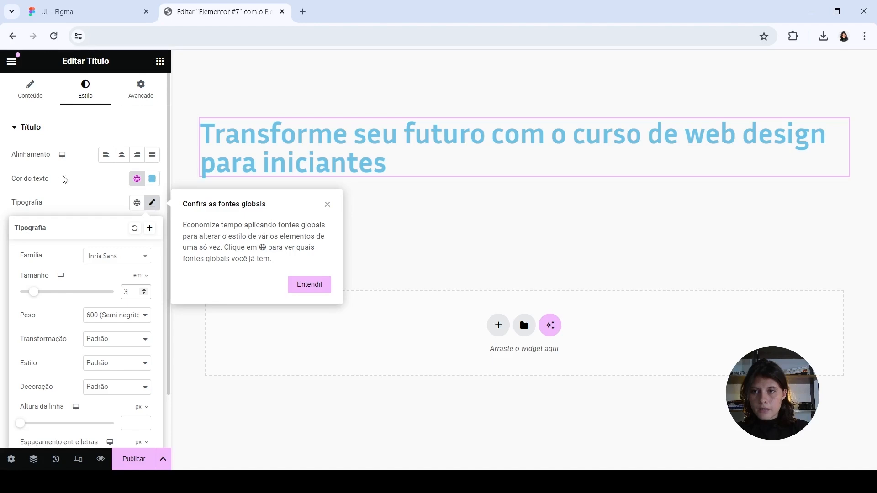
click(72, 184)
click(152, 203)
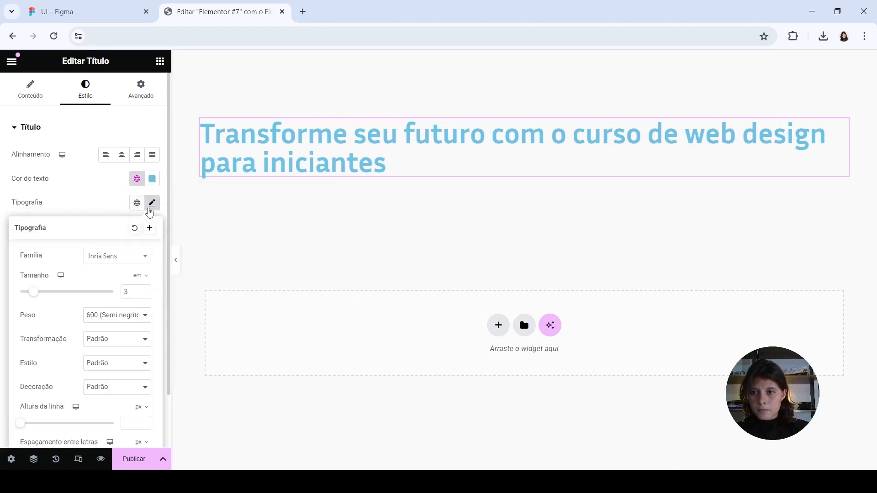
click(110, 192)
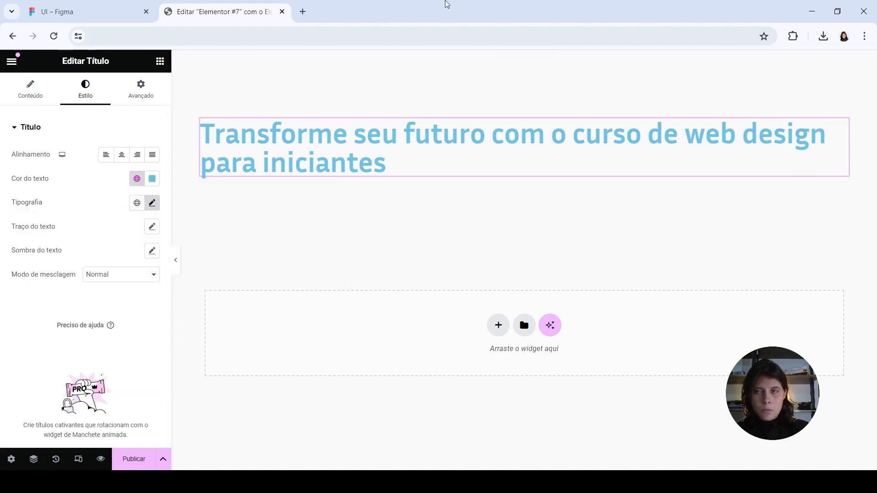
- Compare with the Figma headline and narrow the title widget to a custom width of about 44.71 so the text wraps onto three lines
click(68, 11)
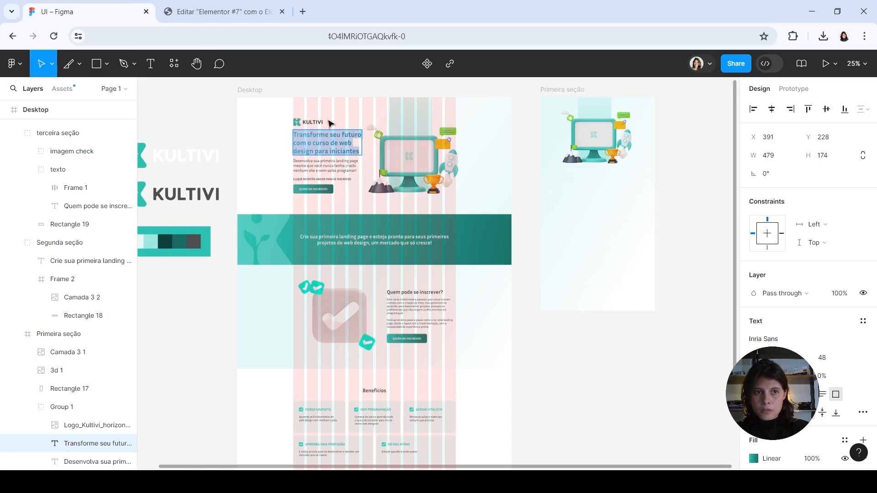
click(268, 6)
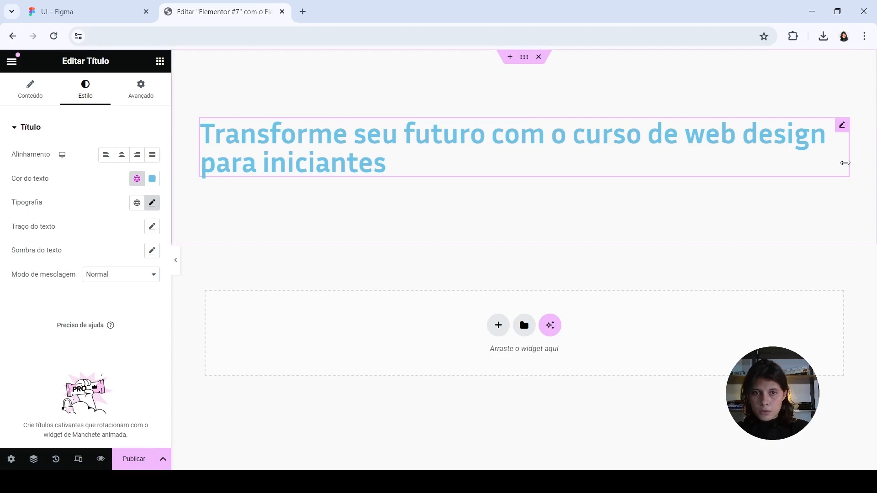
drag(845, 163, 490, 168)
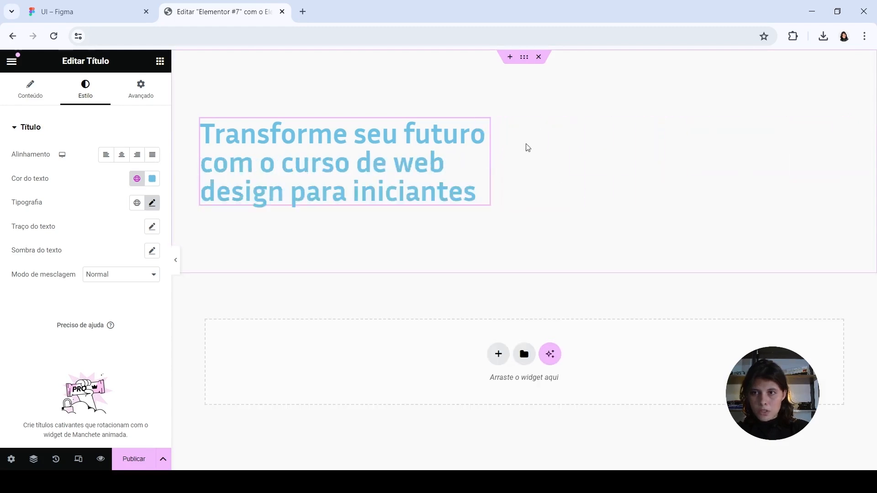
- Copy the dark gradient stop color 186B63 from the Figma headline and apply it as the title's text color
key(ctrl+shift+Tab)
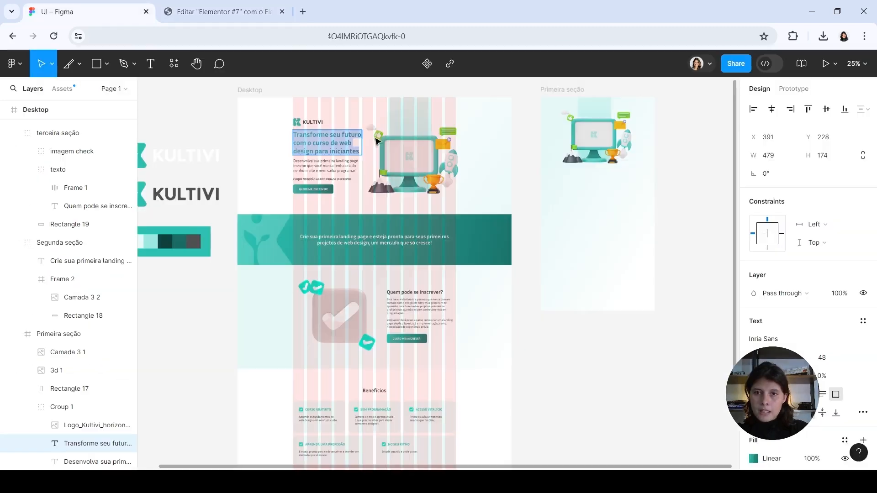
click(754, 458)
click(675, 430)
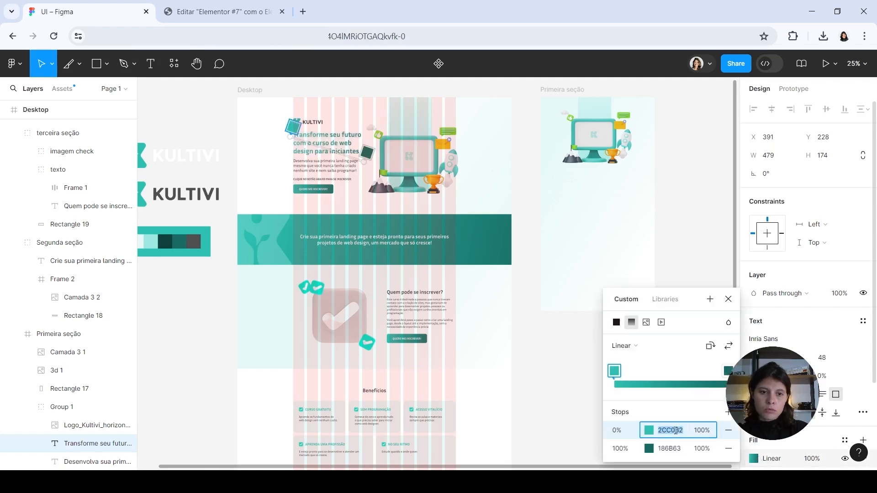
click(673, 450)
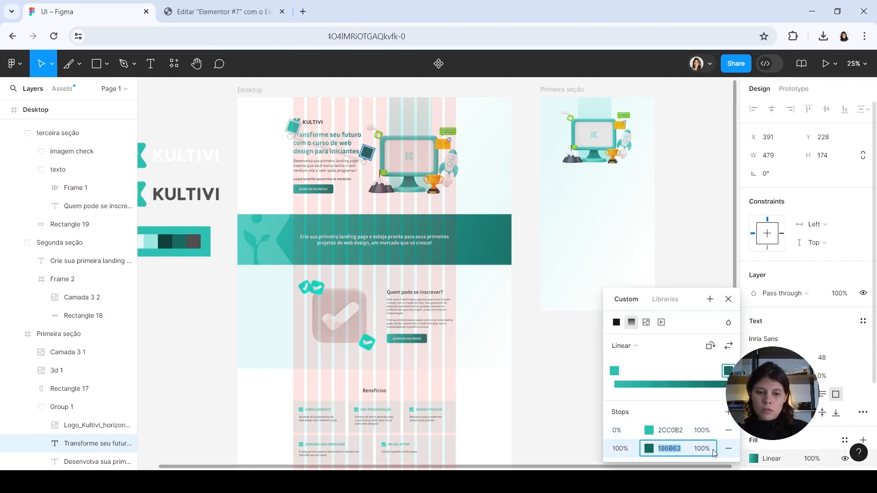
click(224, 12)
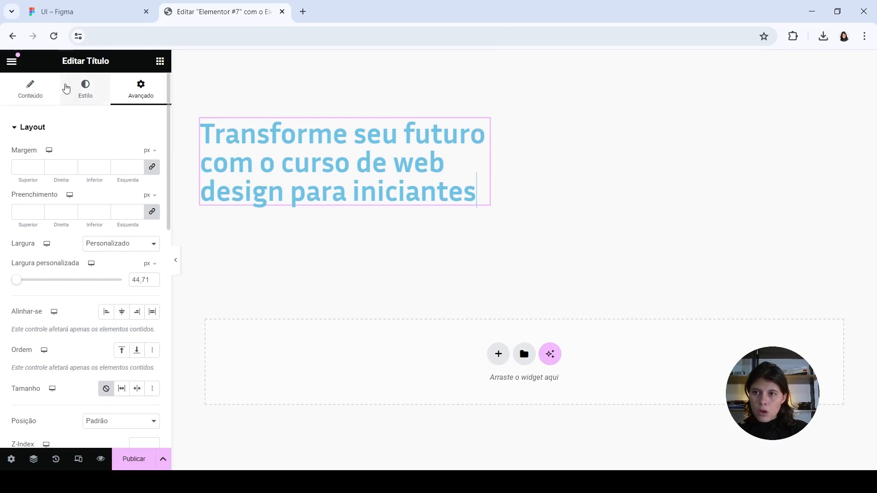
click(78, 94)
click(152, 178)
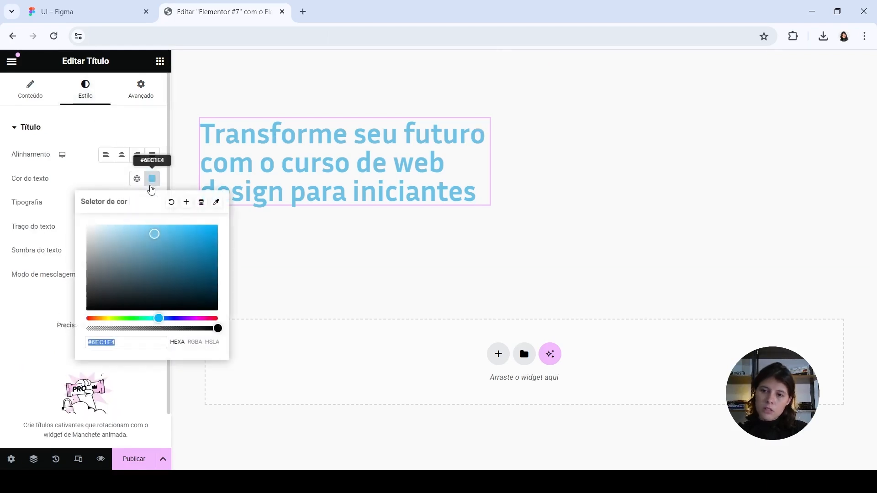
- Copy the light gradient stop color 2CC0B2 from the Figma headline and apply it as the title's text color
click(106, 13)
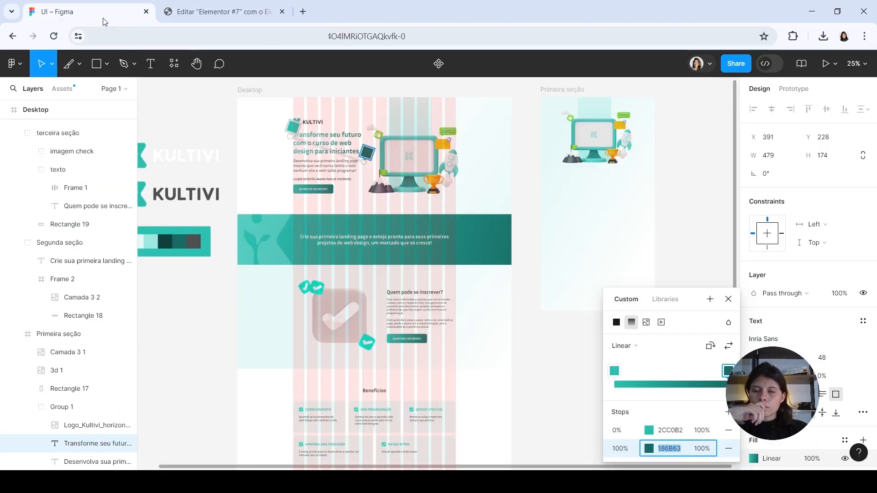
click(670, 430)
key(ctrl+c)
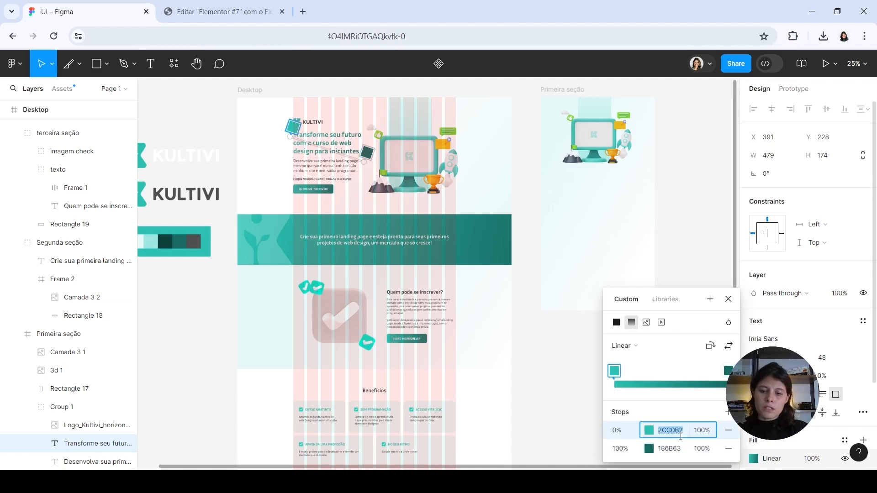
click(219, 12)
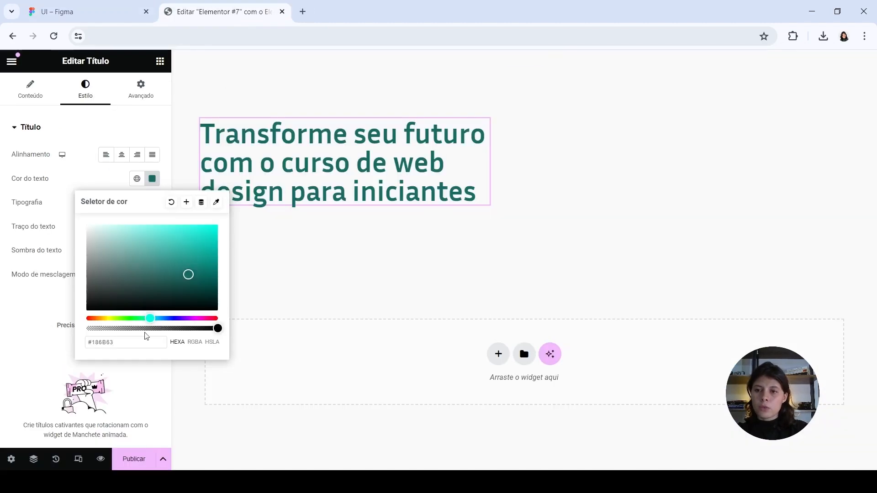
drag(146, 342, 1, 352)
key(ctrl+v)
click(6, 324)
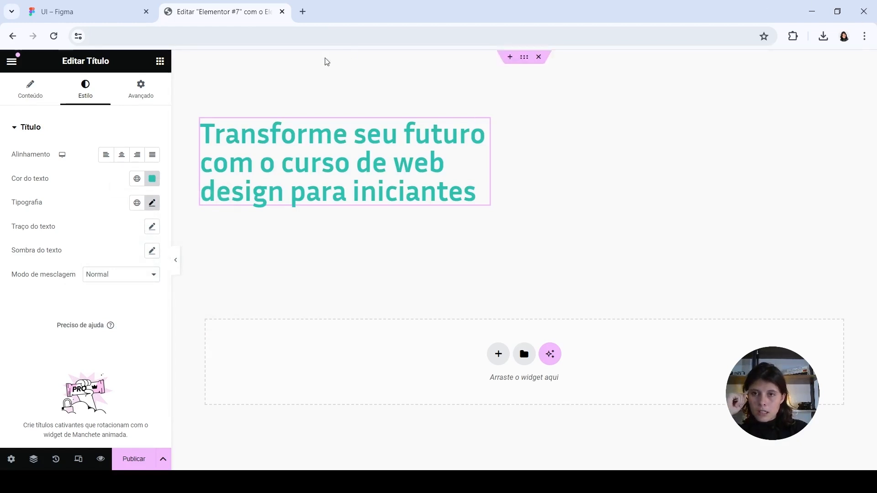
click(64, 11)
click(224, 11)
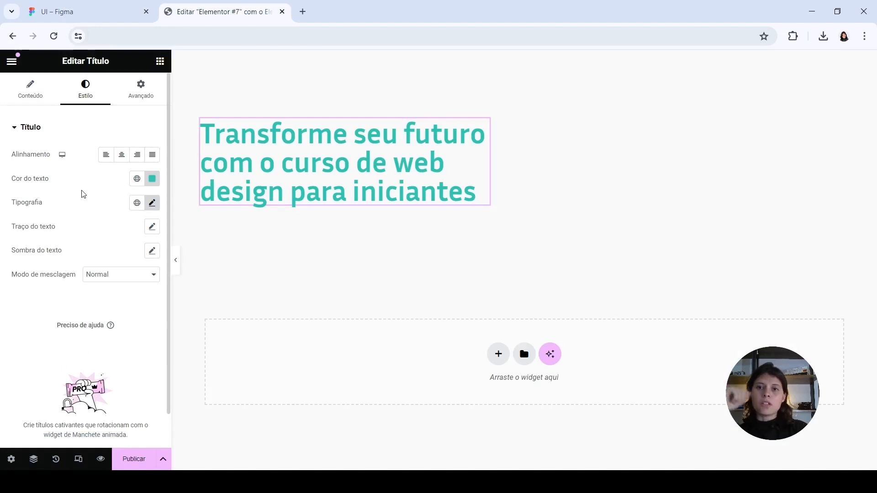
click(80, 13)
click(233, 13)
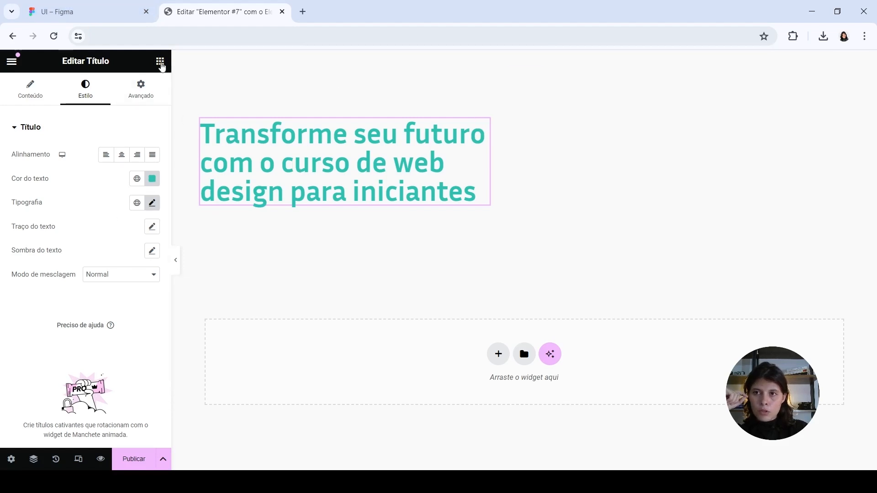
- Duplicate the styled title widget and switch to the Figma design
right_click(276, 169)
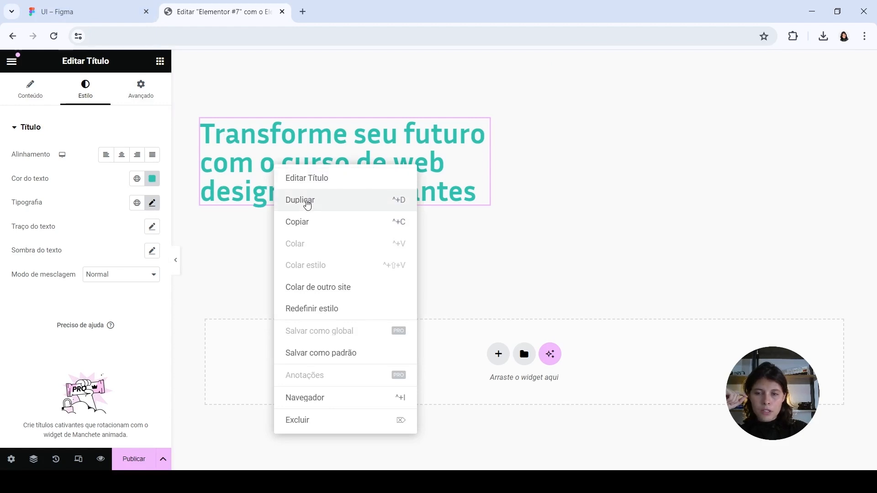
click(307, 201)
click(73, 14)
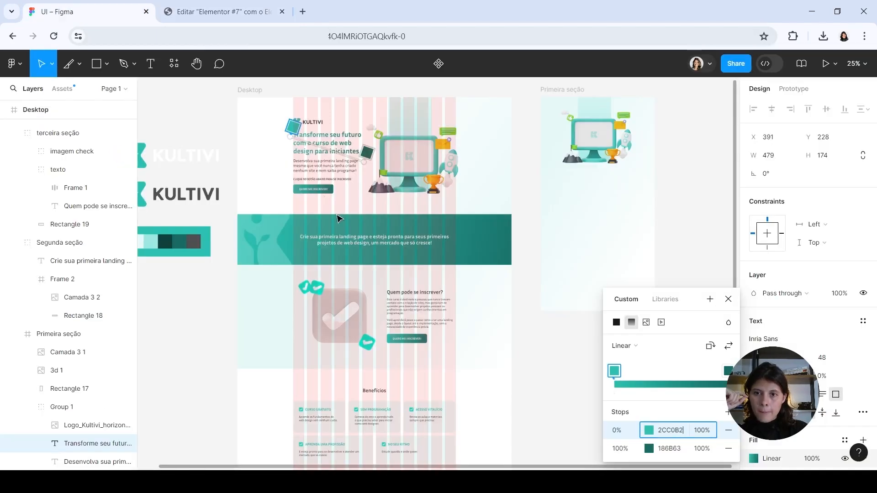
- Replace the duplicated title's text with the Figma paragraph "Desenvolva sua primeira landing page mesmo que você nunca tenha criado nenhum site e nem saiba programar!"
click(327, 171)
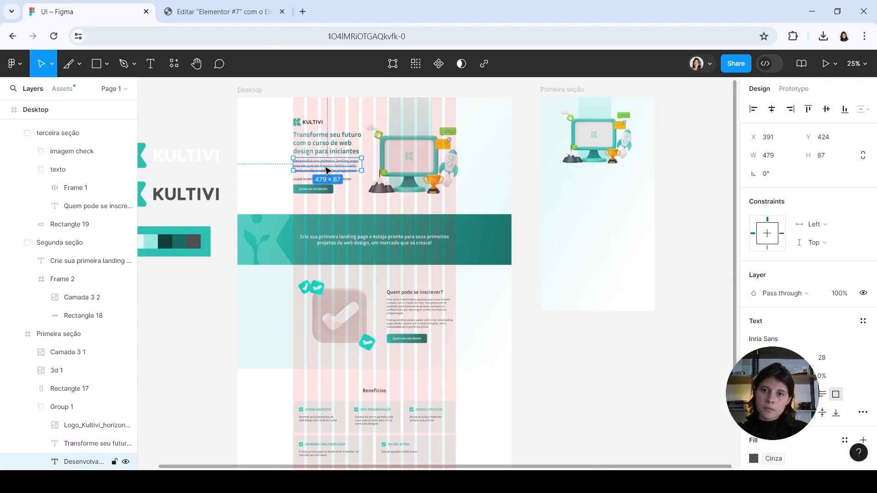
click(219, 11)
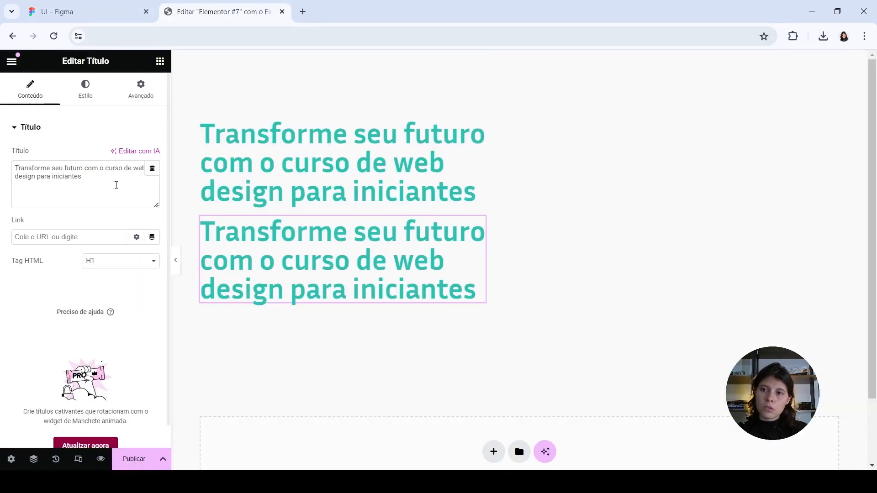
click(80, 194)
key(ctrl+a)
text(Desenvolva sua primeira landing page mesmo que você nunca tenha criado nenhum site e nem saiba programar!)
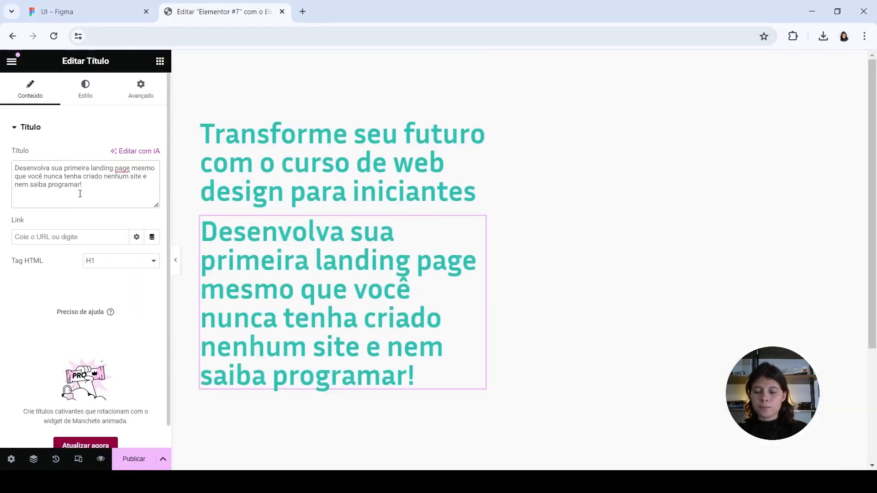
- Check the paragraph's font size in Figma and set the second title's typography size to 1.8 em in Elementor
click(87, 11)
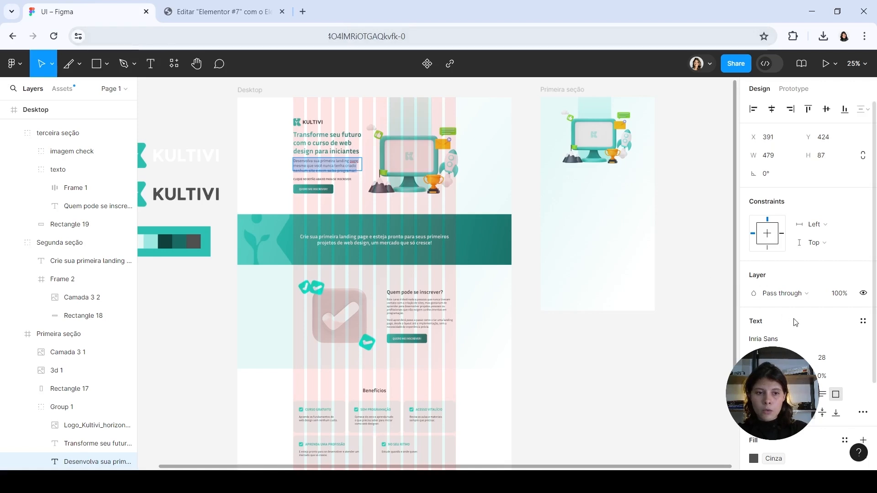
click(639, 482)
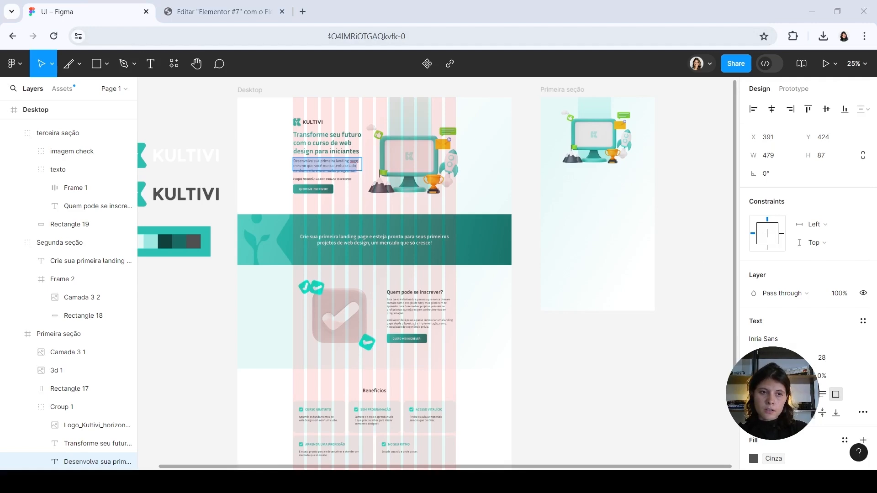
click(224, 12)
click(87, 92)
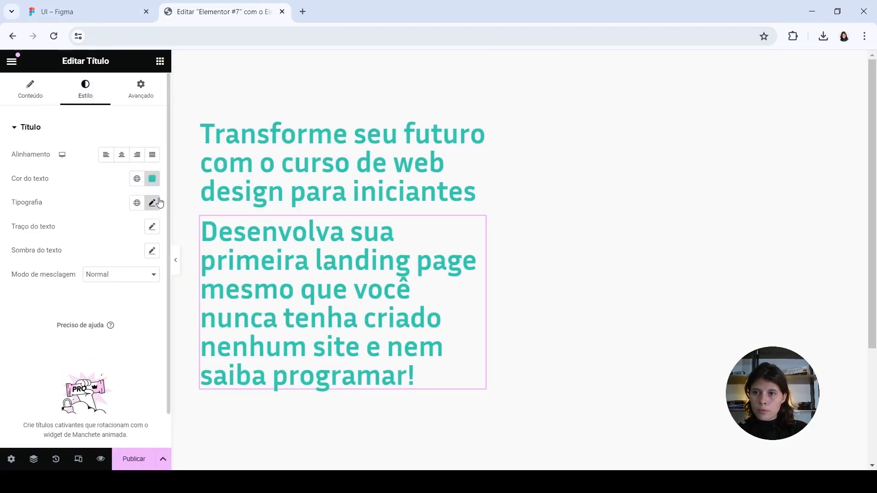
click(152, 203)
drag(137, 292, 65, 293)
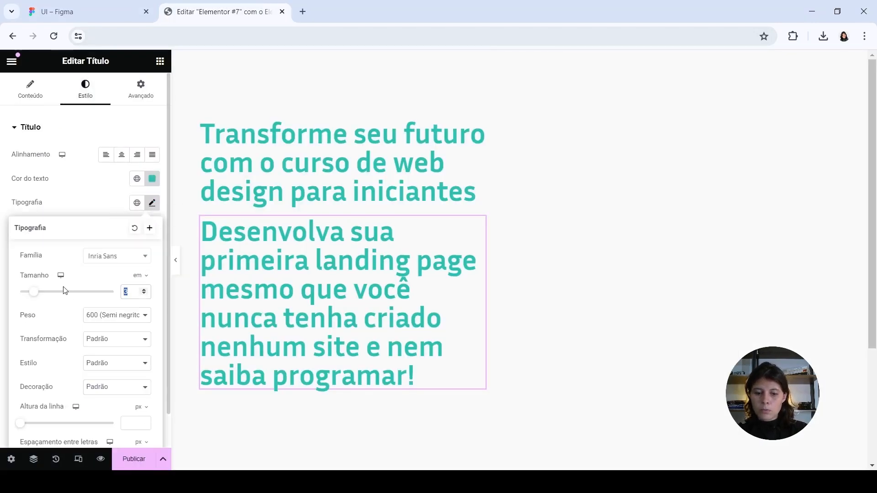
text(1.8)
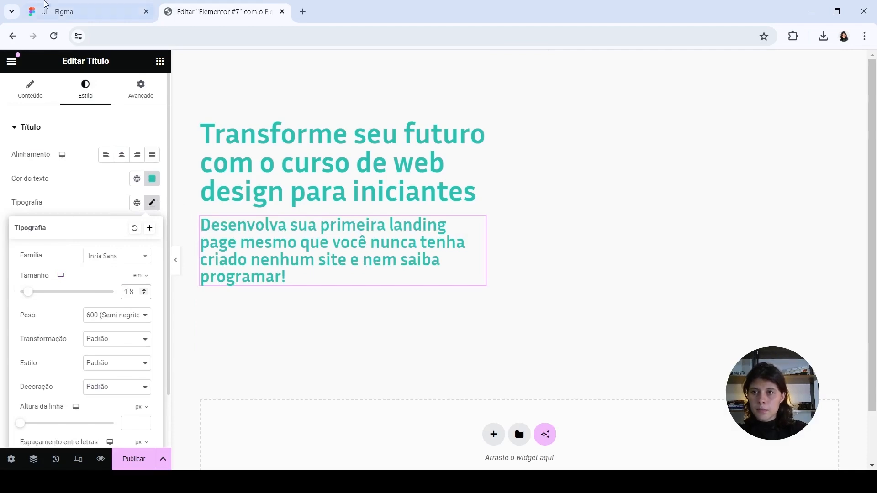
- Copy the fill color 4F4F4F from the Figma paragraph and apply it as the second title's text color
click(46, 5)
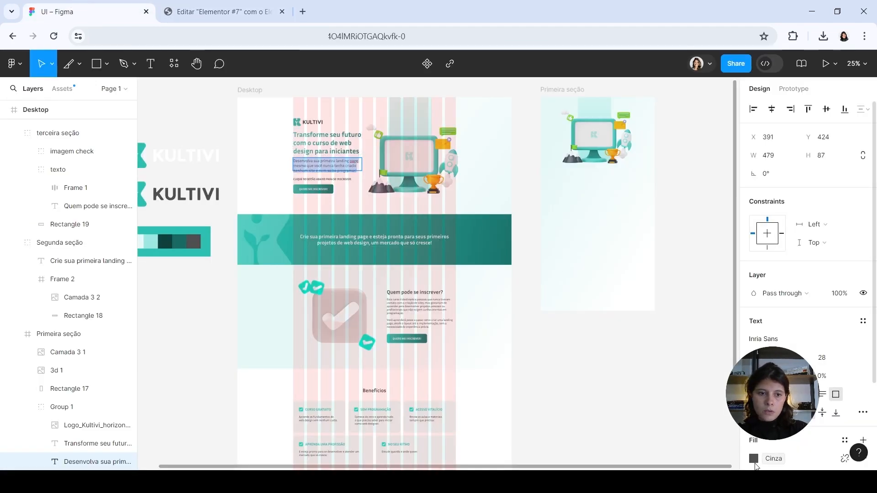
click(753, 459)
click(626, 141)
click(670, 362)
key(ctrl+c)
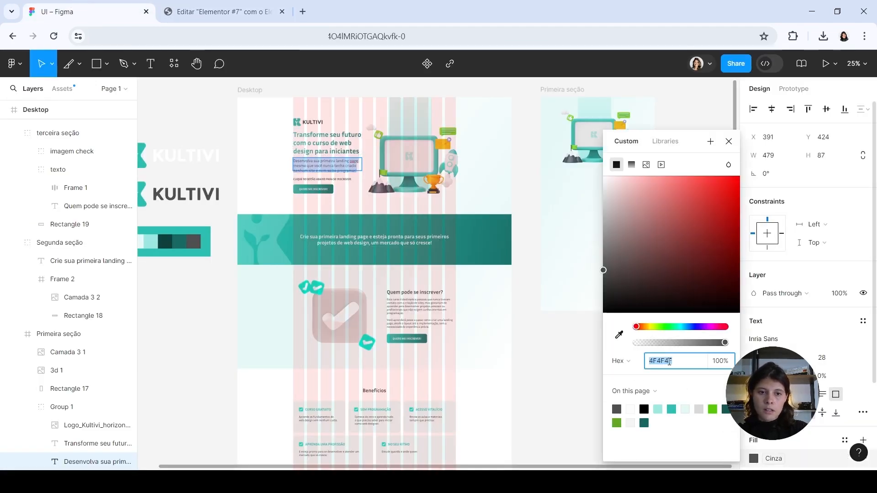
click(219, 12)
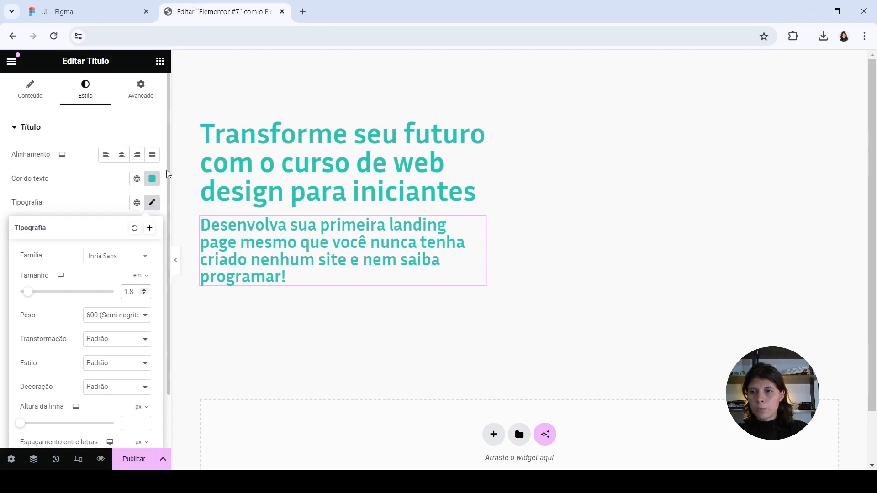
click(152, 178)
key(ctrl+v)
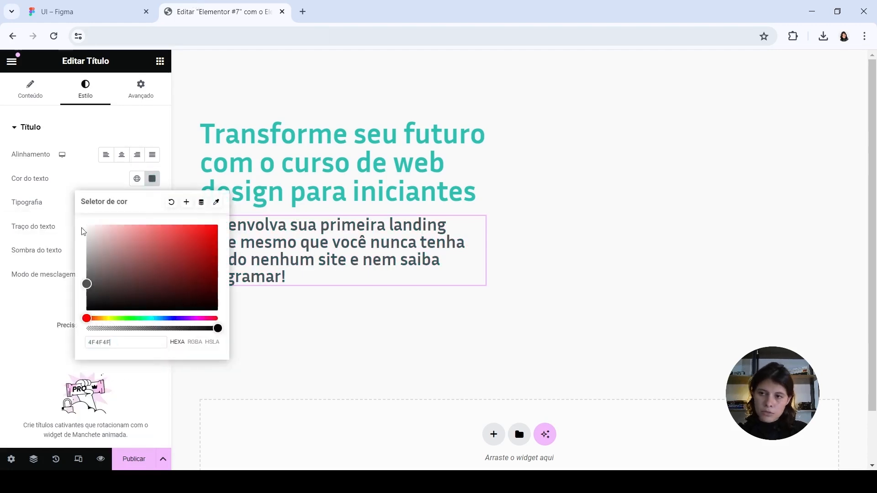
click(63, 204)
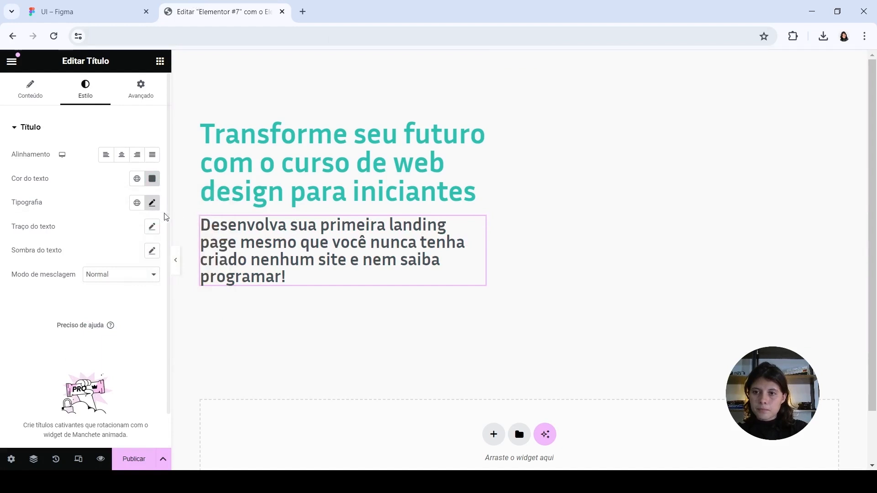
- Set the second title's font weight to 400 (Normal)
click(153, 205)
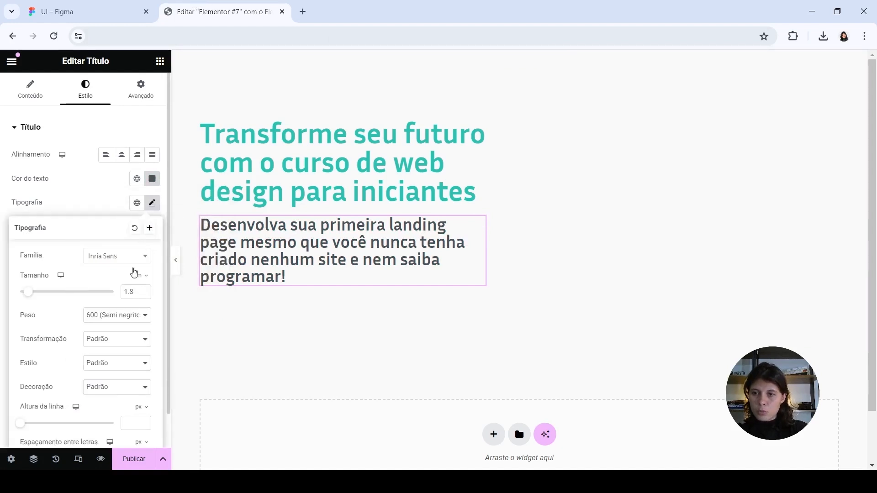
click(116, 357)
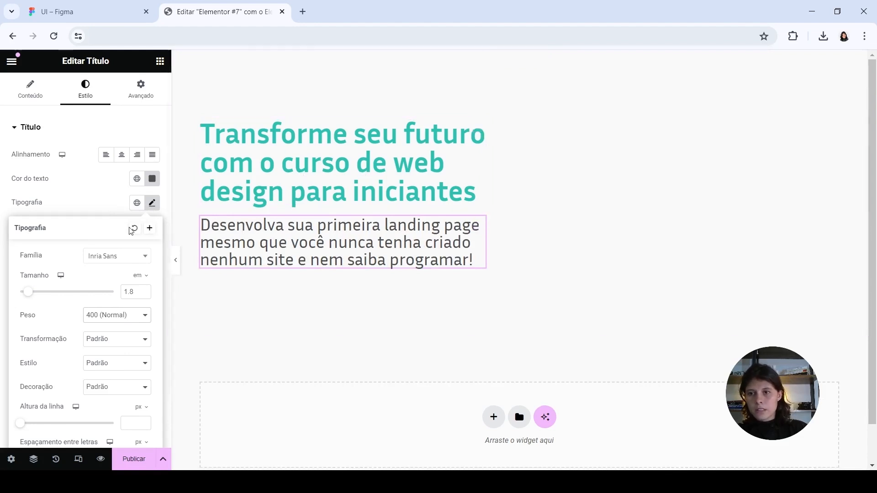
click(93, 197)
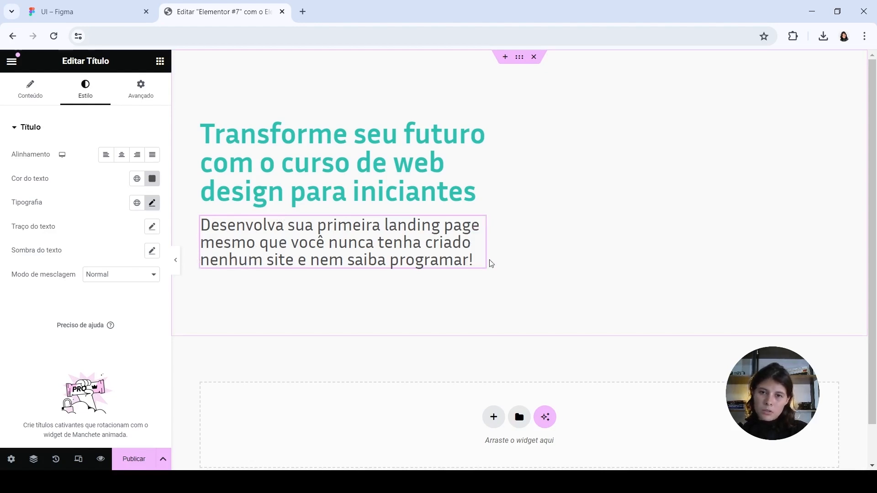
- Compare with the Figma paragraph and set the second title's line height to 1.2 em, after trying 1.3
click(65, 5)
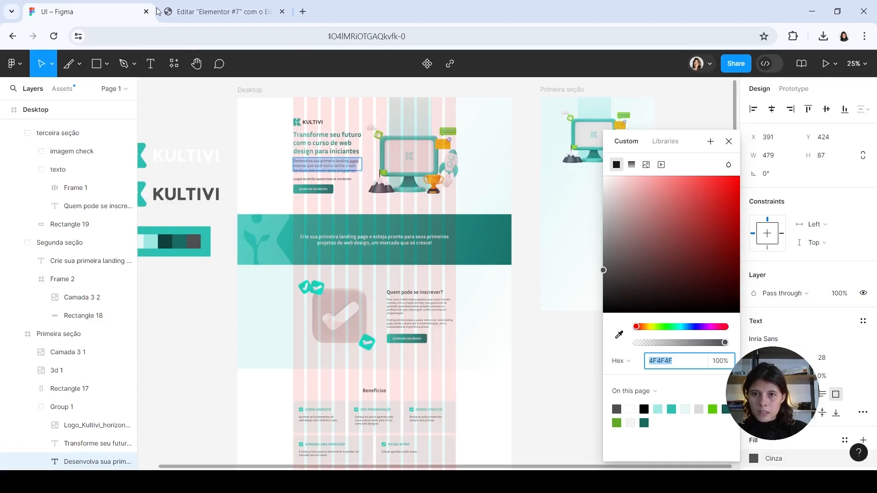
click(220, 12)
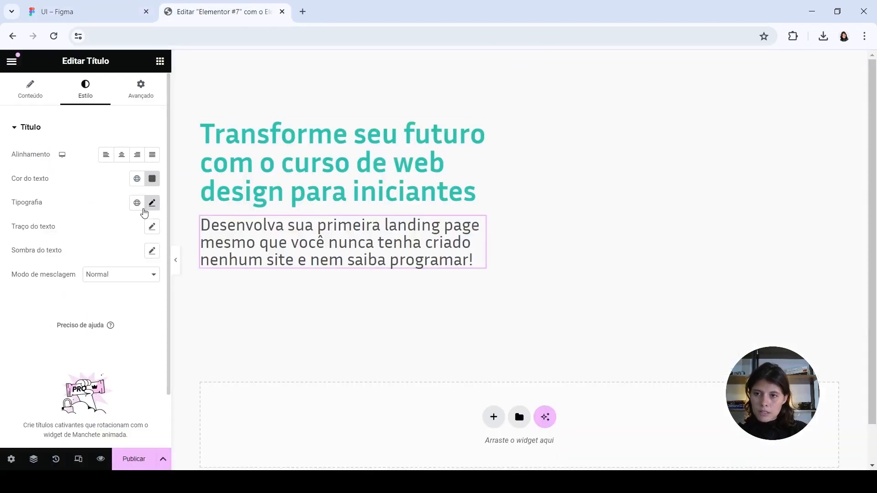
click(152, 202)
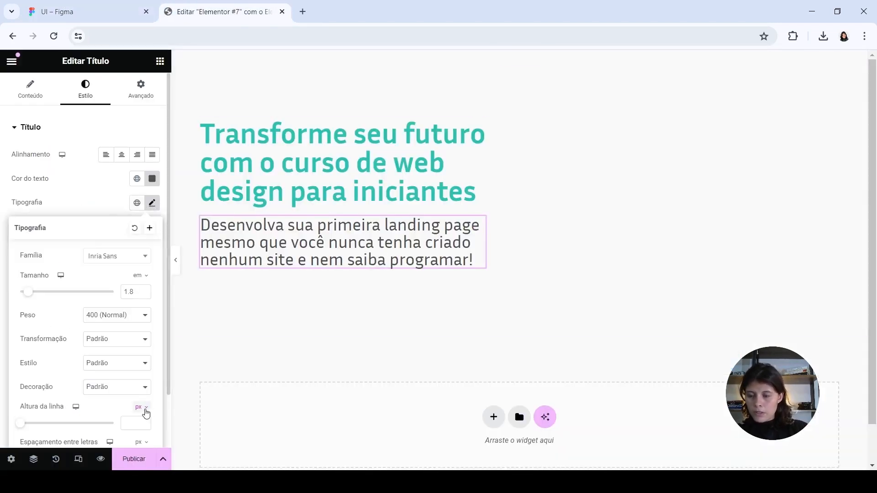
click(146, 413)
click(137, 423)
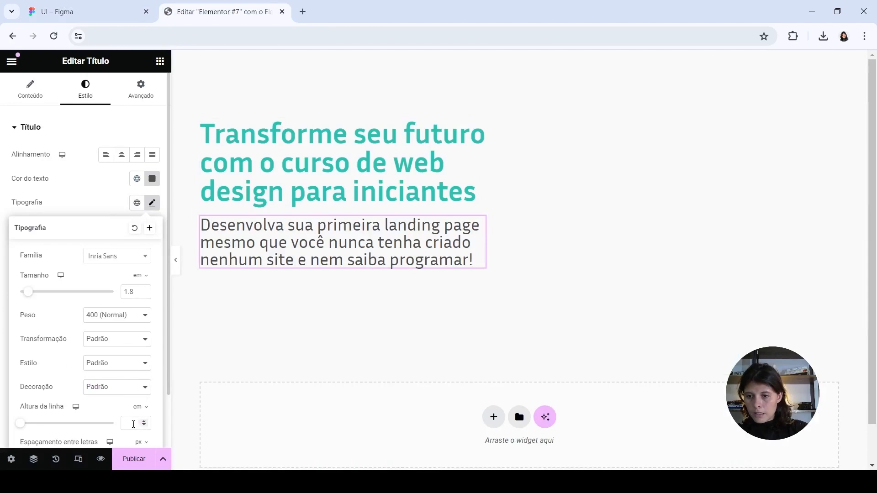
text(1.3)
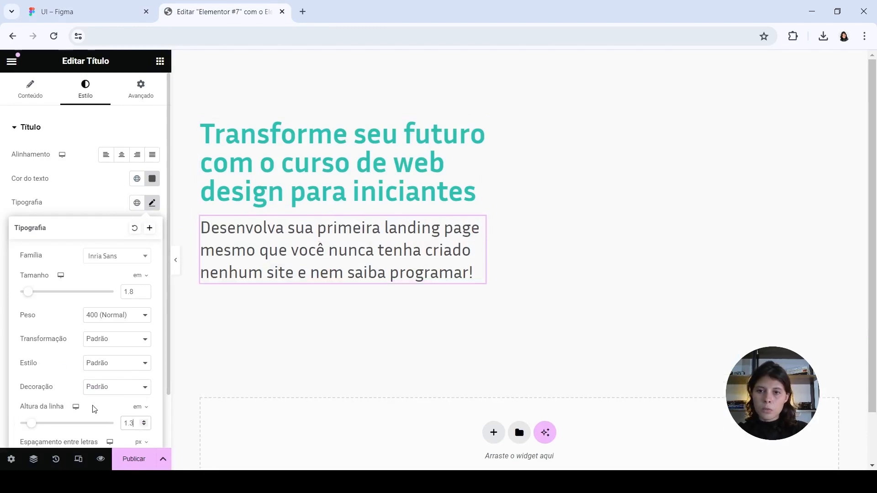
key(BackSpace)
key(BackSpace)
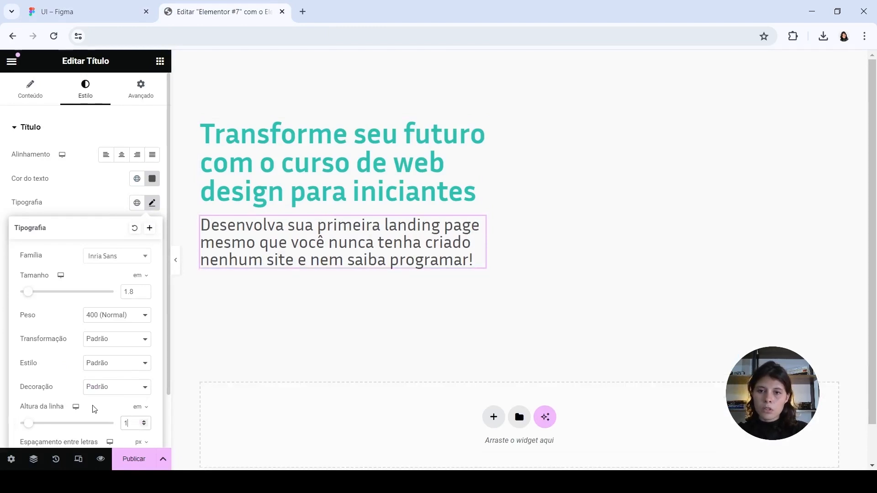
text(.2)
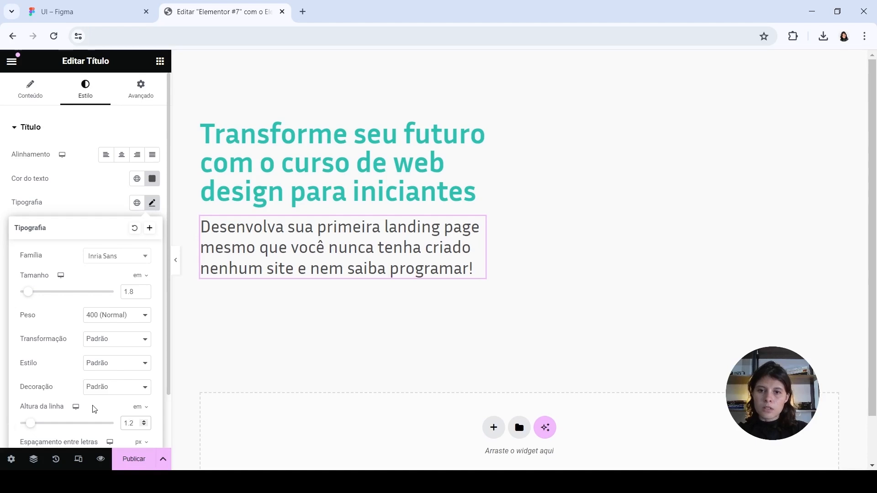
click(71, 197)
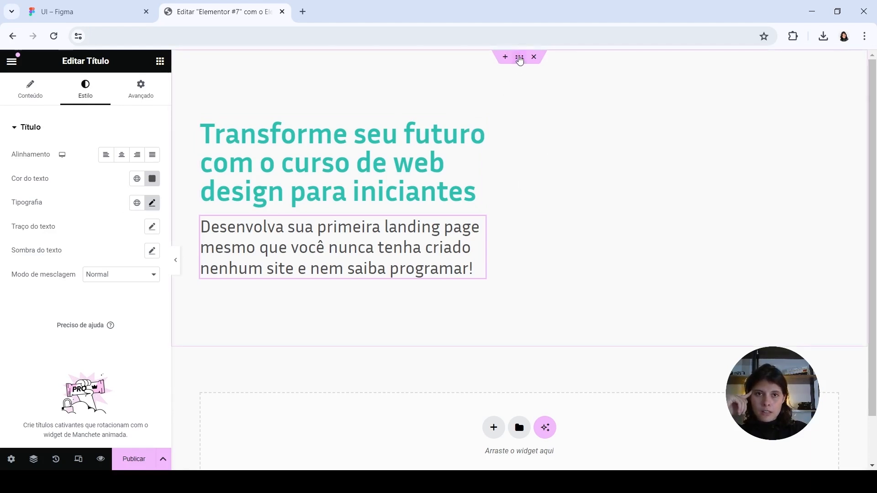
- Give the section's container a classic background and upload bg1.webp as its background image
click(520, 62)
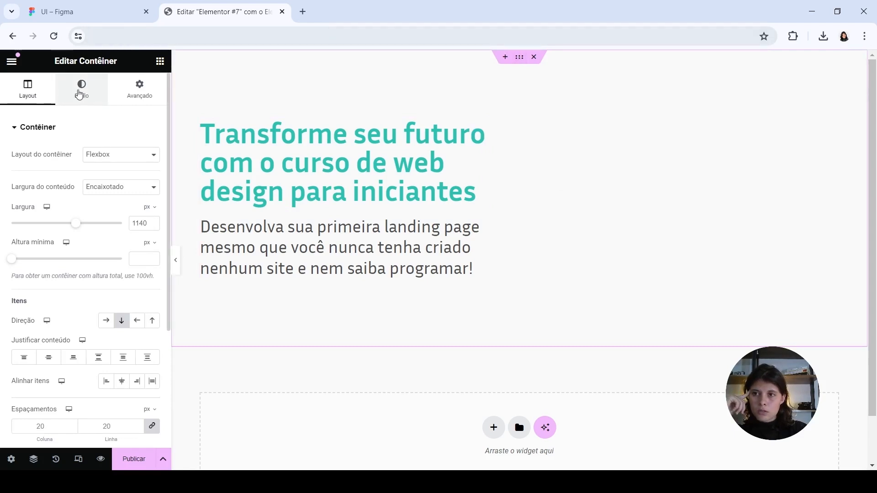
click(80, 95)
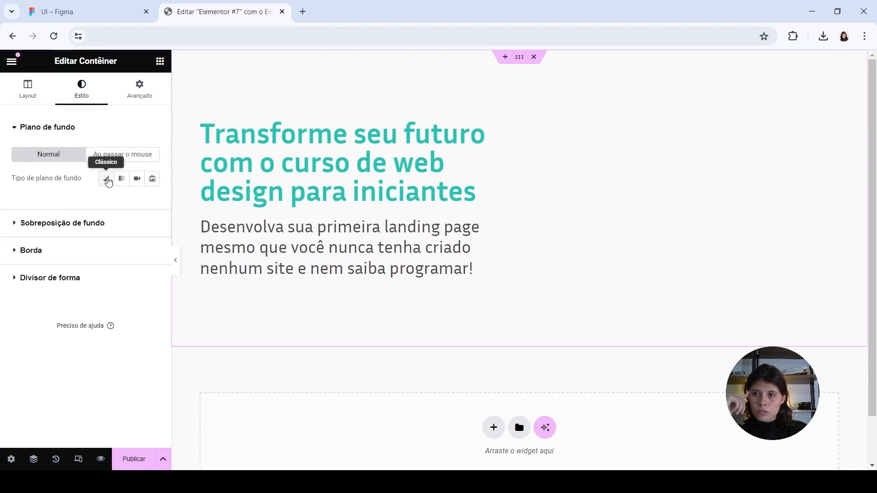
click(108, 180)
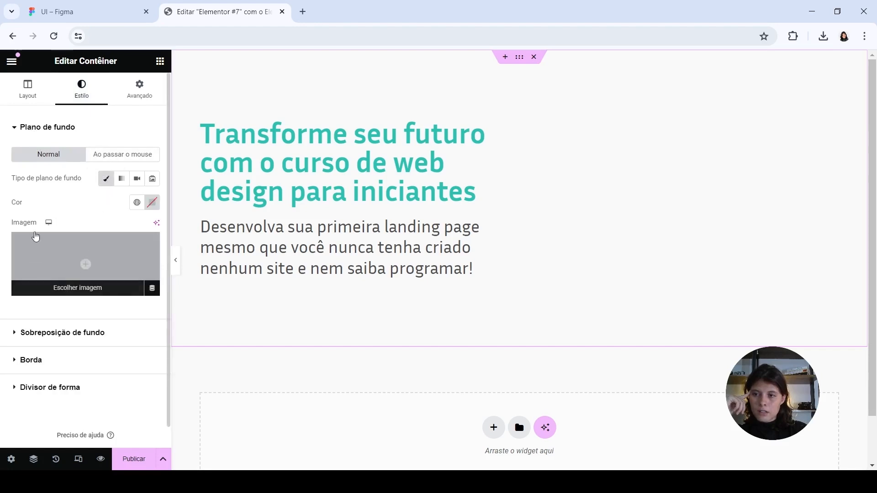
click(88, 288)
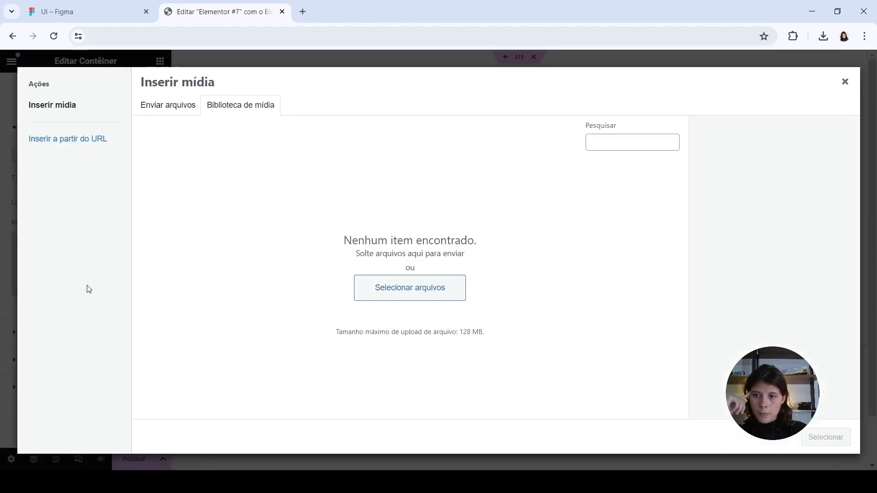
click(172, 106)
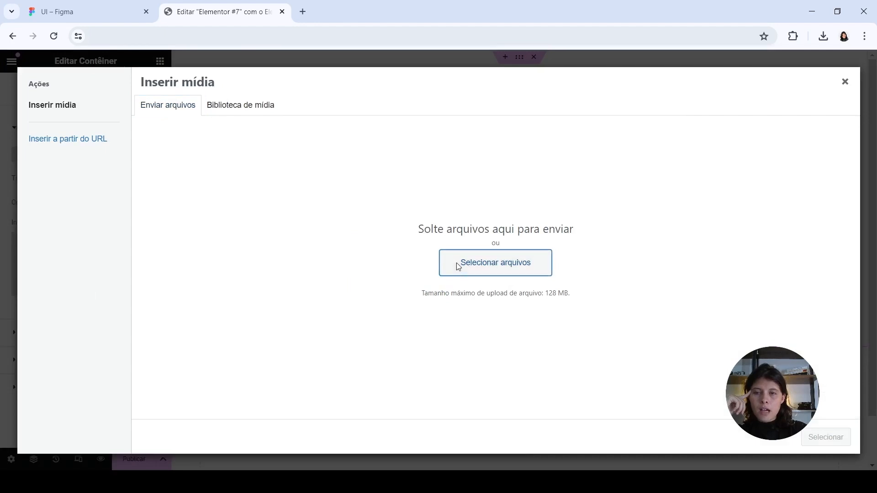
click(459, 265)
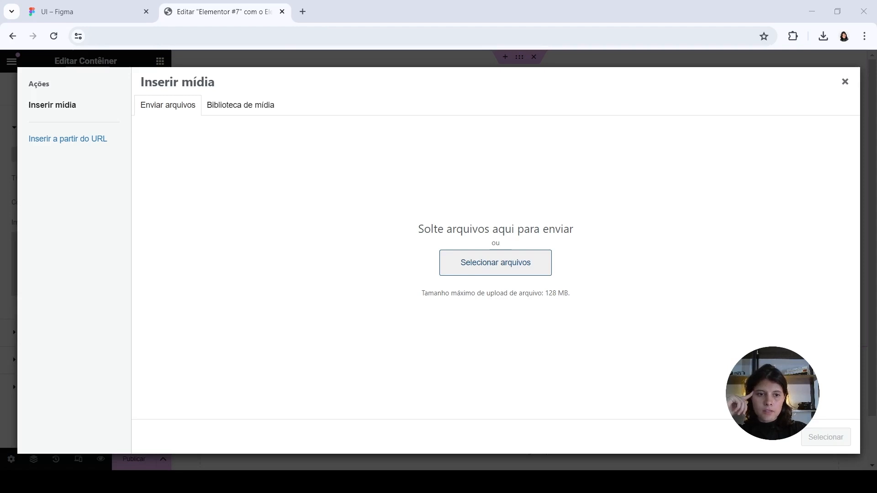
double_click(156, 280)
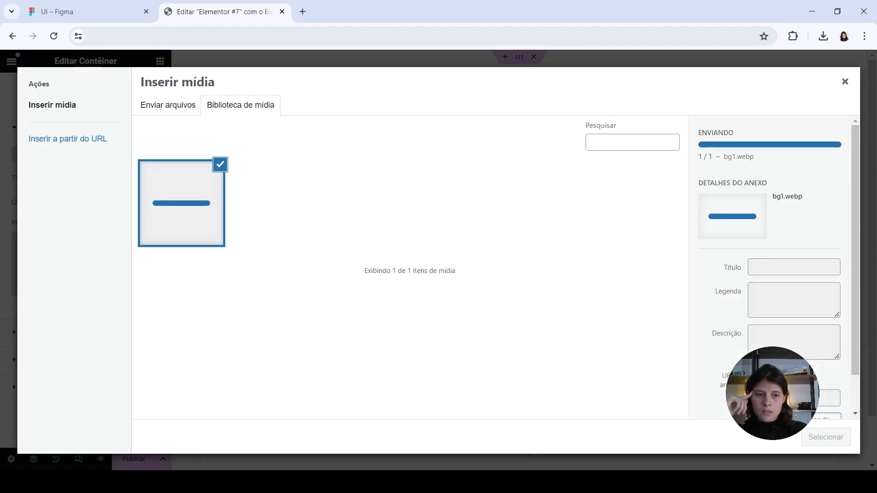
click(822, 440)
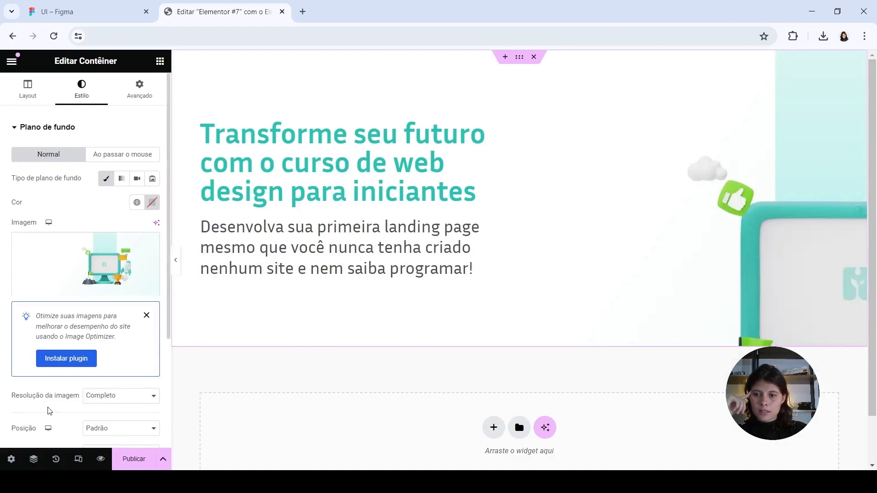
- Set the background image's position to Superior ao centro and its display size to Cobertura
scroll(50, 405, down, 2)
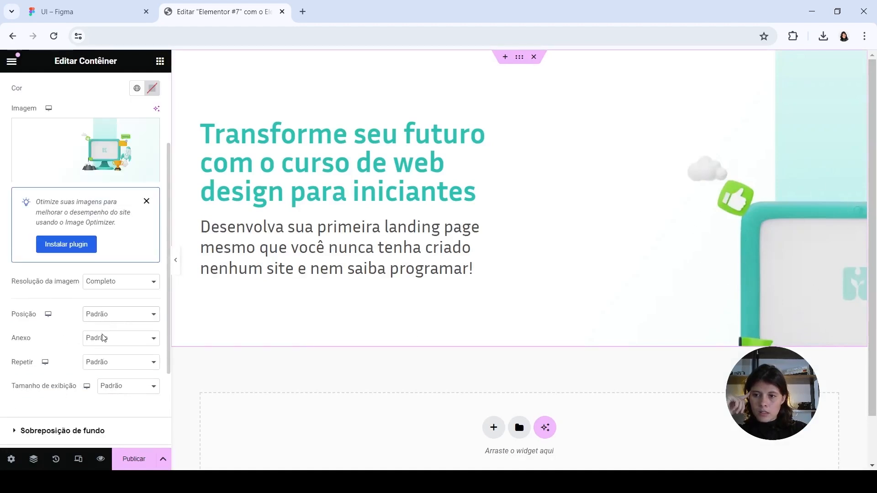
click(106, 363)
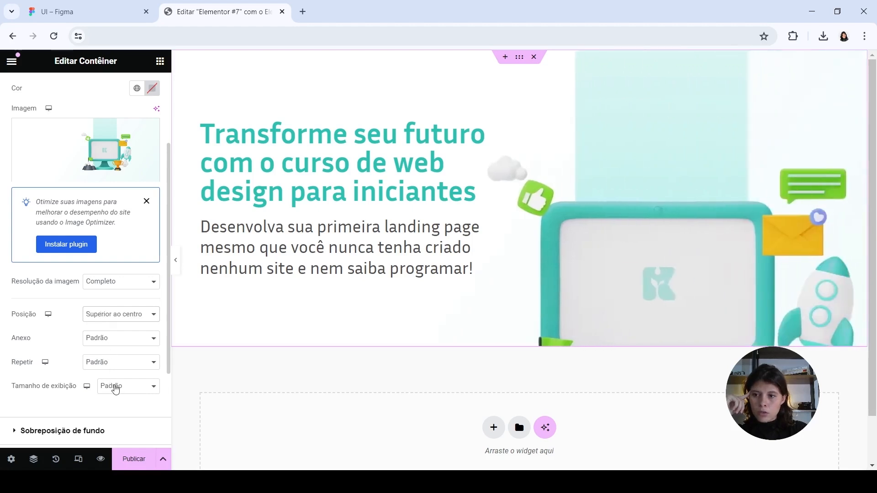
click(113, 420)
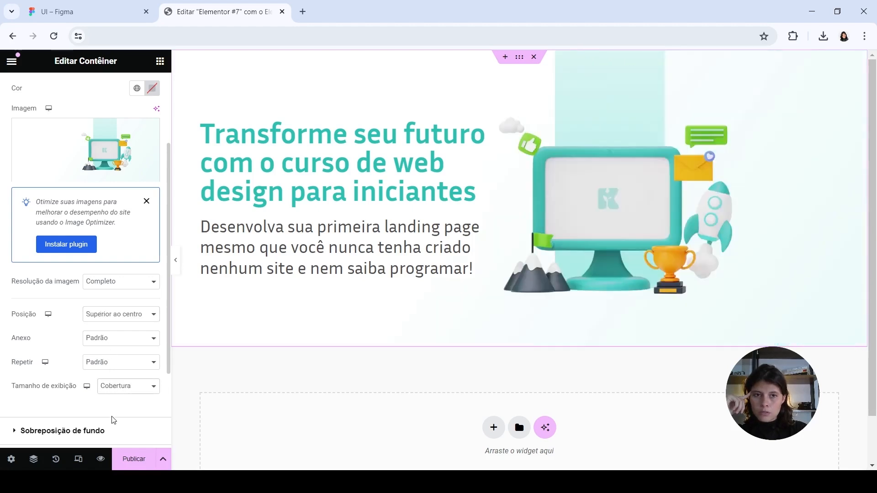
- Preview the section without the editing panel and restore the panel
click(176, 264)
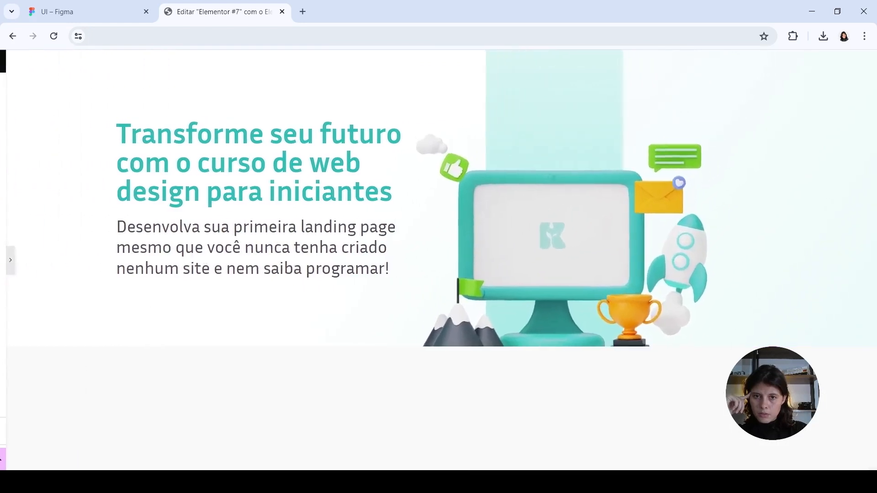
click(2, 262)
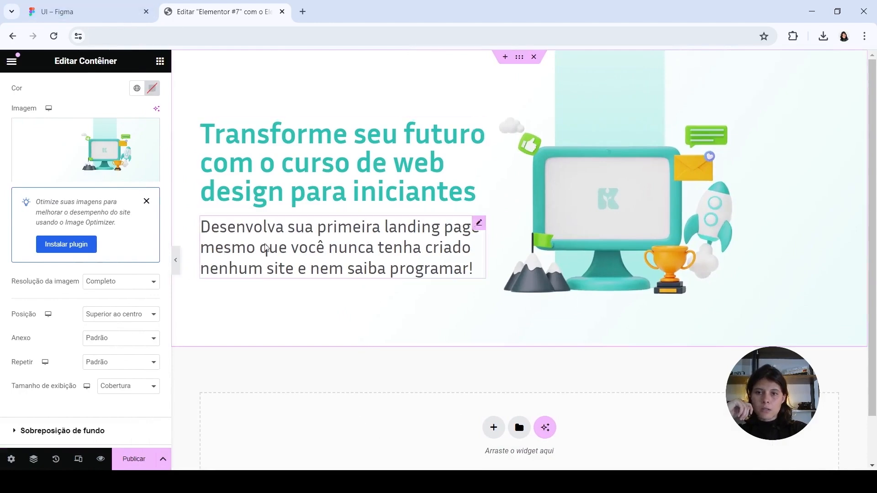
mouse_move(58, 149)
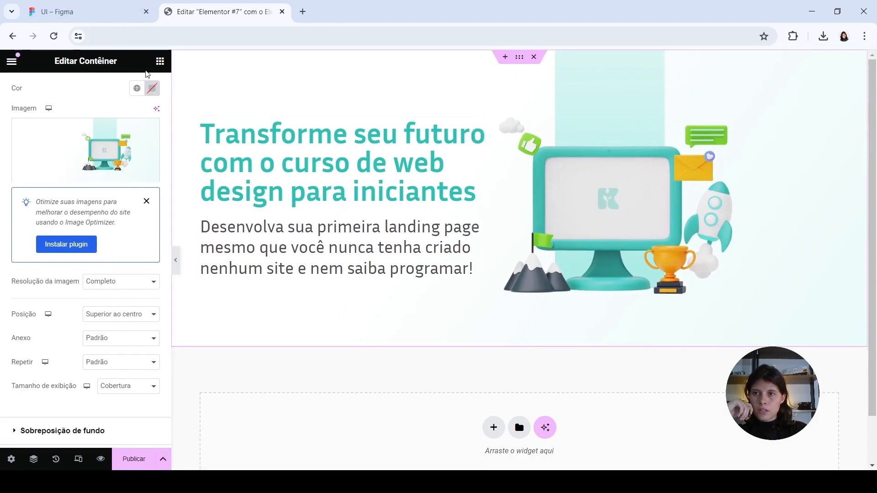
- Find the Botão widget and add it to the section's container directly below the second title
click(160, 61)
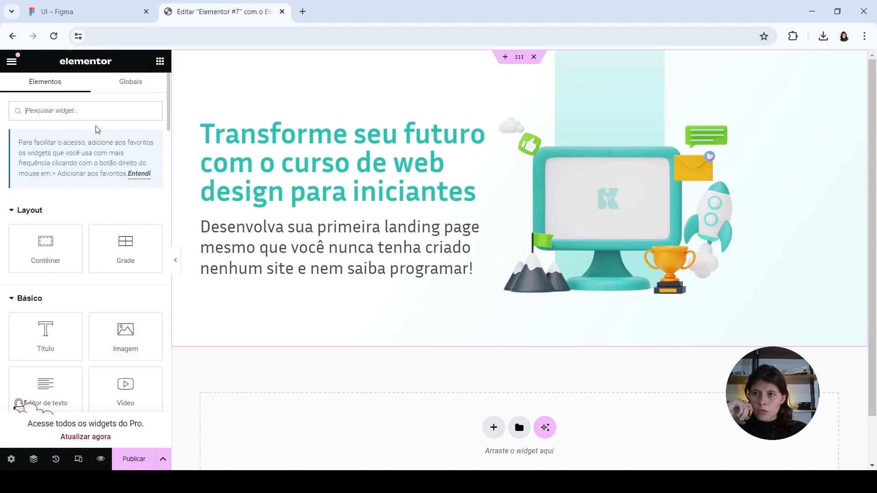
text(botao)
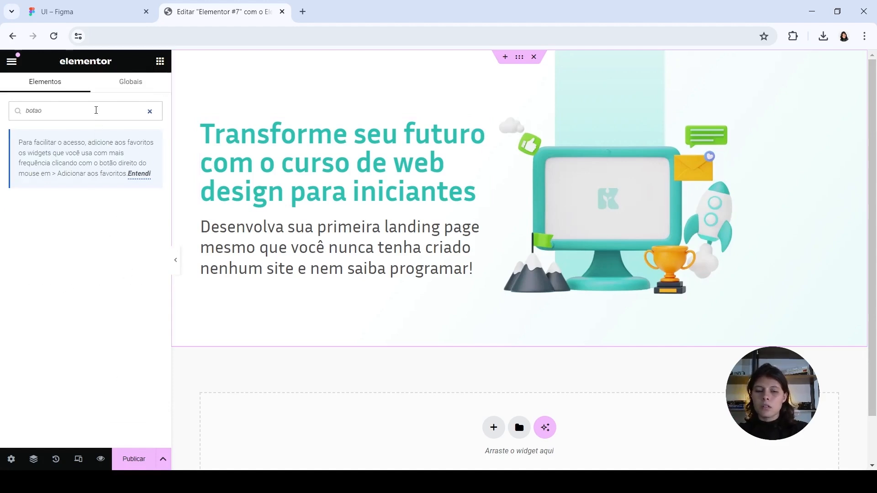
key(BackSpace)
key(BackSpace)
key(BackSpace)
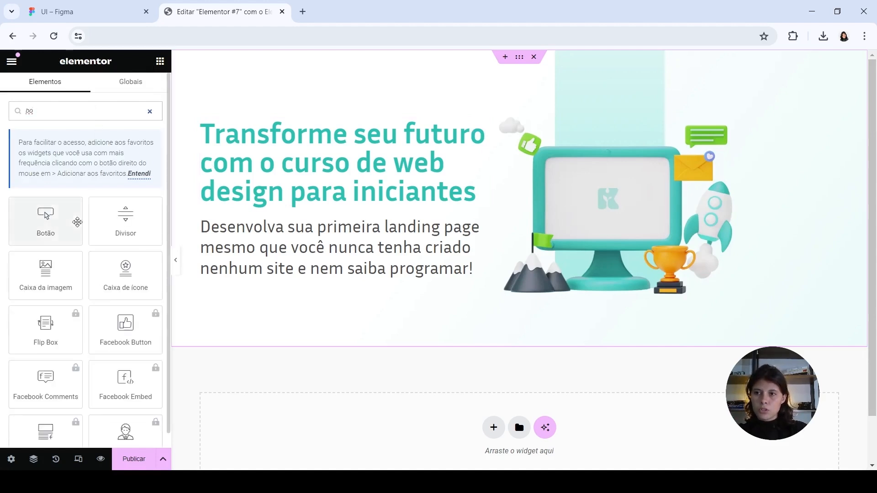
key(BackSpace)
key(BackSpace)
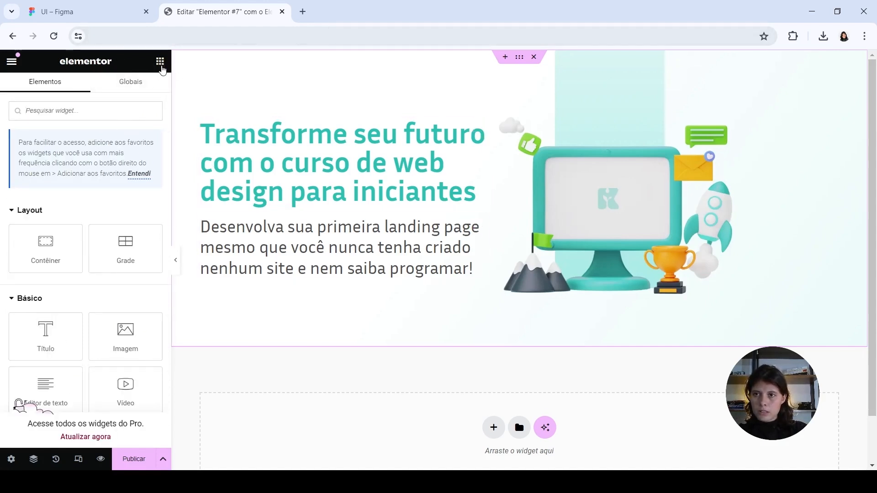
scroll(78, 307, down, 3)
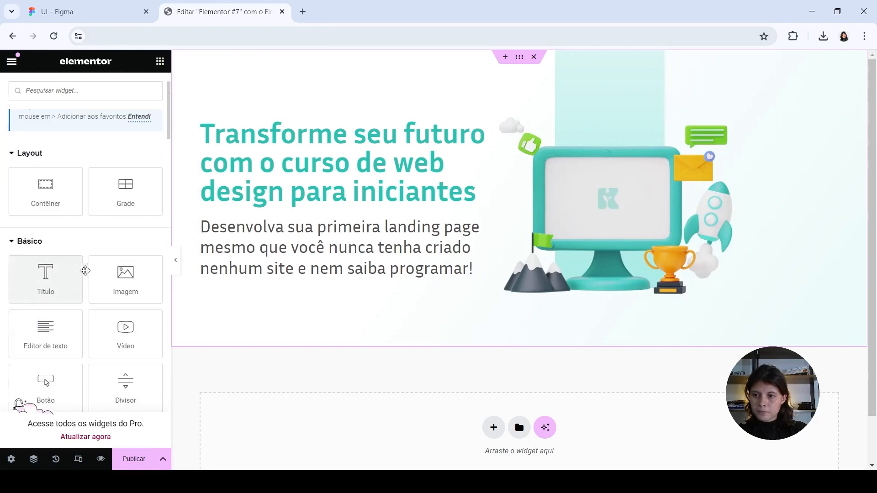
drag(46, 328, 279, 276)
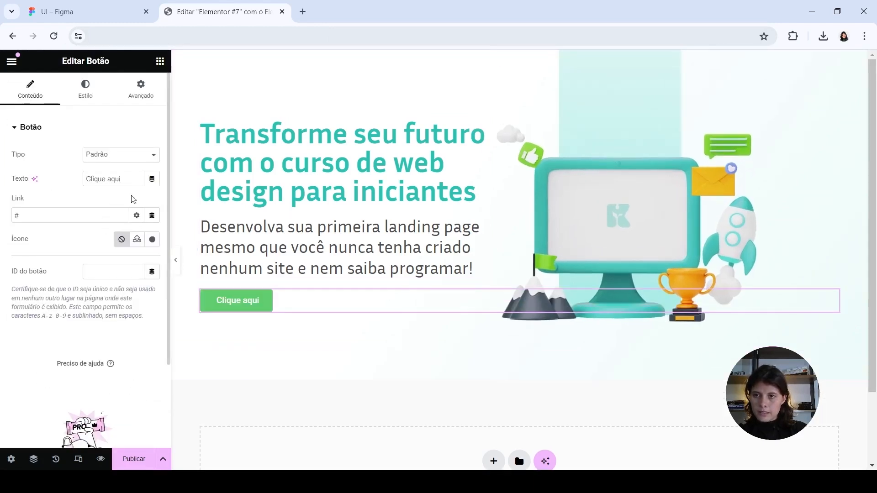
- Check the button wording in the Figma design and set the new button's text to "QUERO ME INSCREVER!"
click(82, 11)
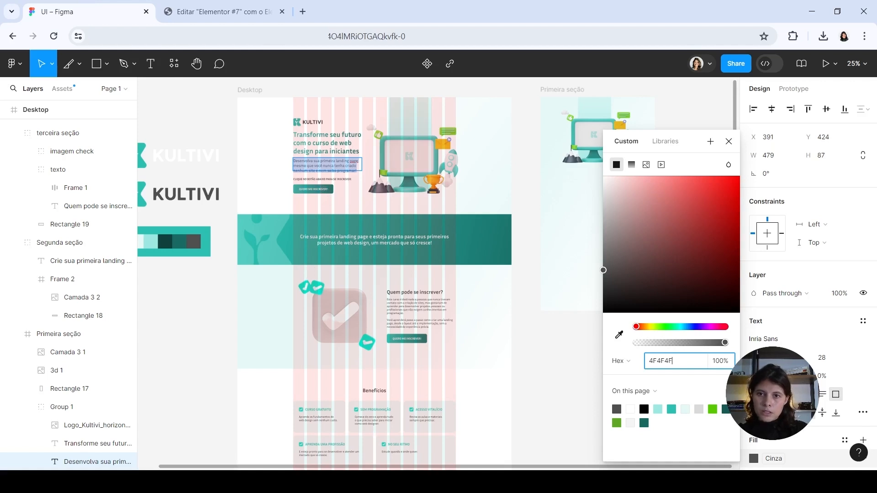
key(Escape)
click(219, 12)
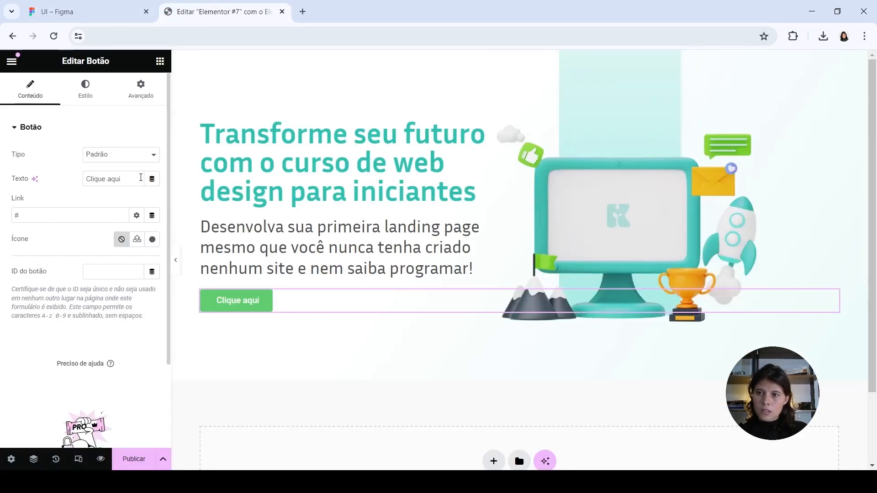
drag(141, 178, 18, 181)
text(QUERO ME INSCREVER!)
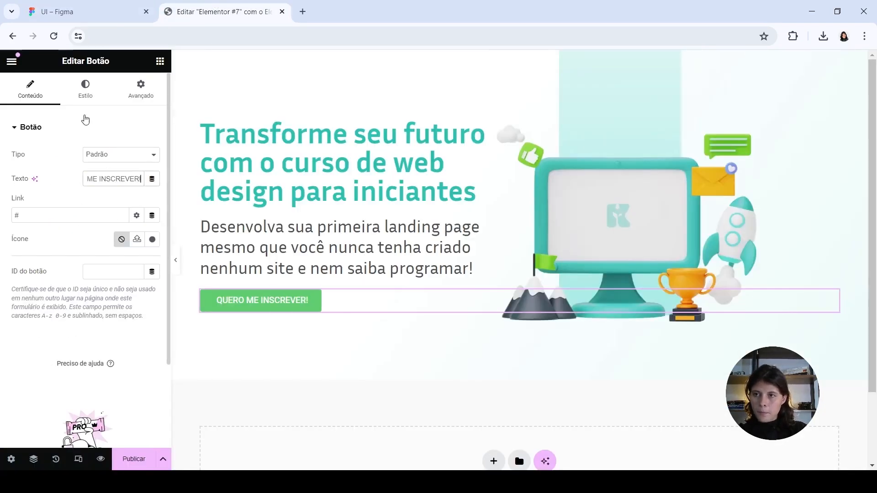
- Set the button's padding to 40 px on all sides, unlink the values and set right and left to 20 px
click(85, 90)
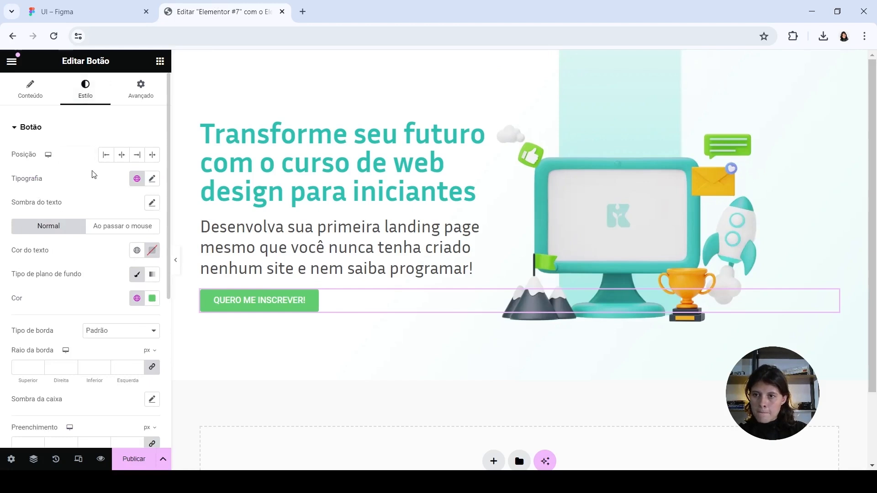
scroll(89, 171, down, 1)
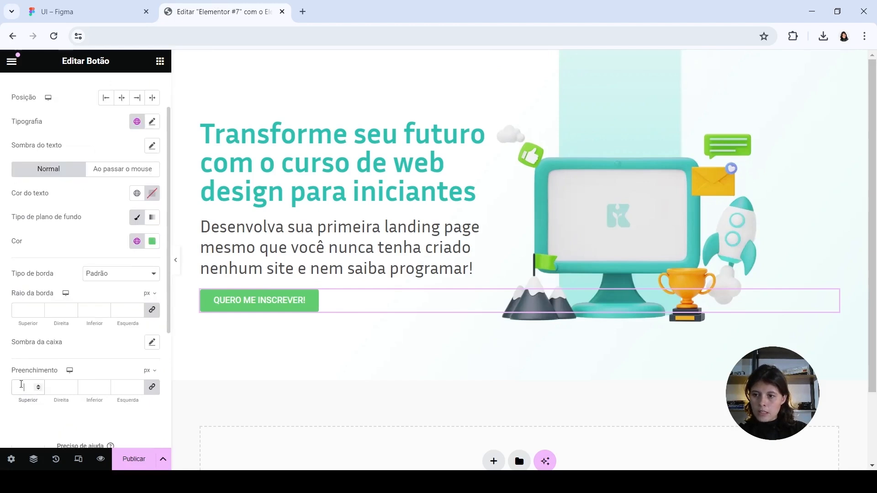
text(40)
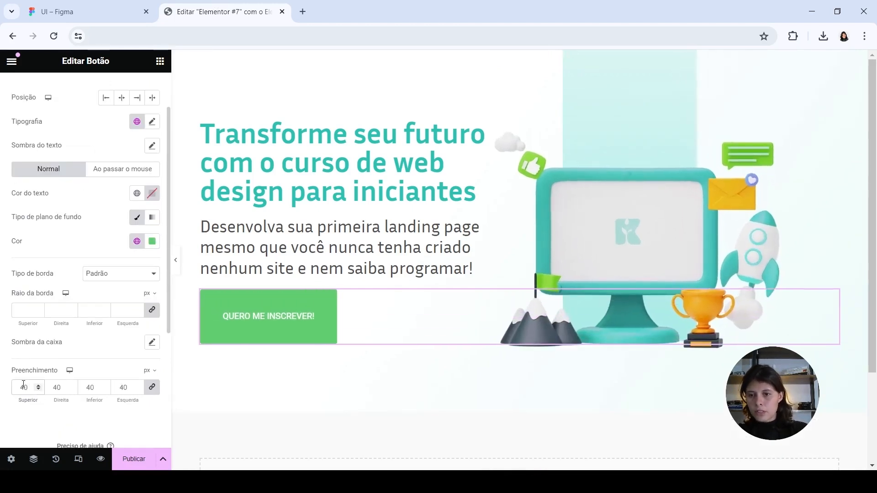
click(153, 387)
double_click(58, 388)
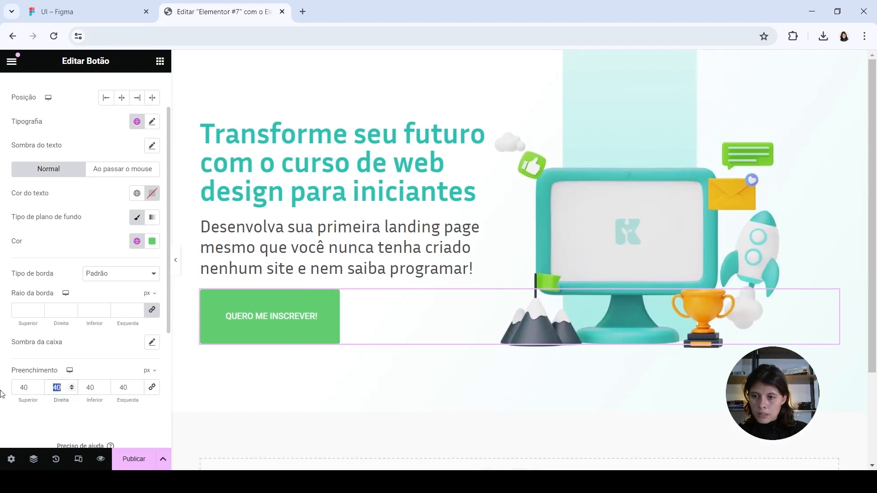
text(20)
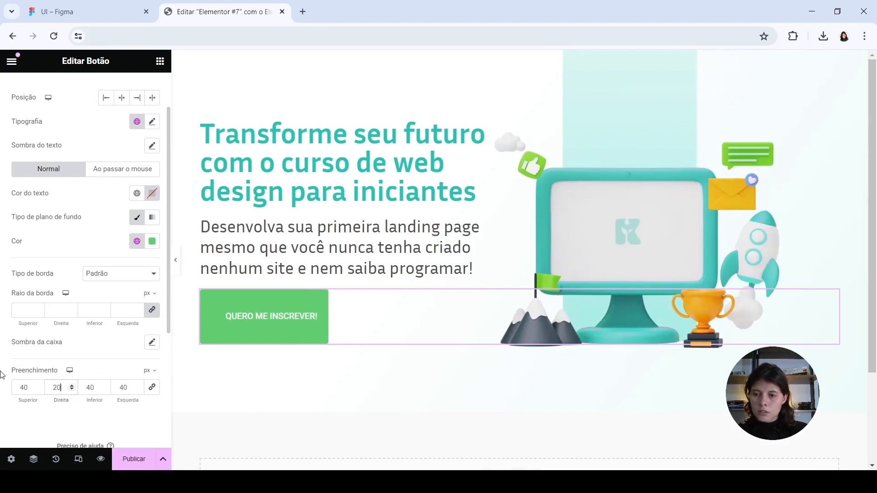
drag(123, 391, 116, 391)
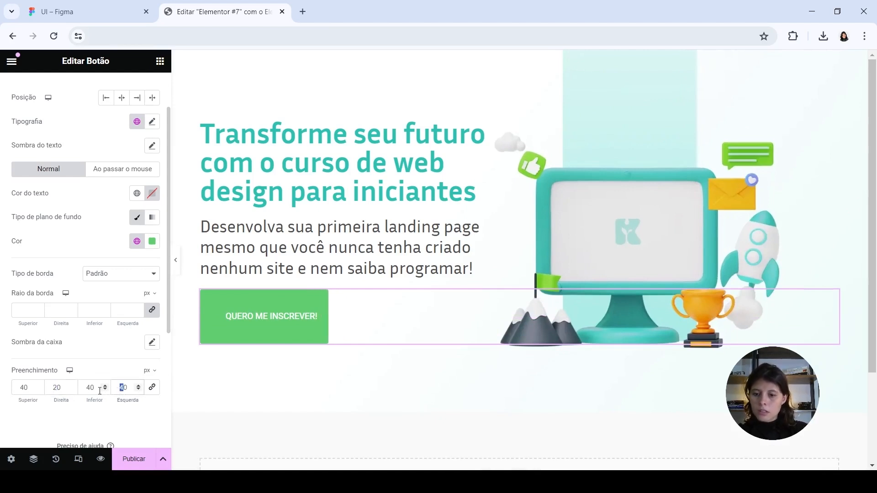
text(2)
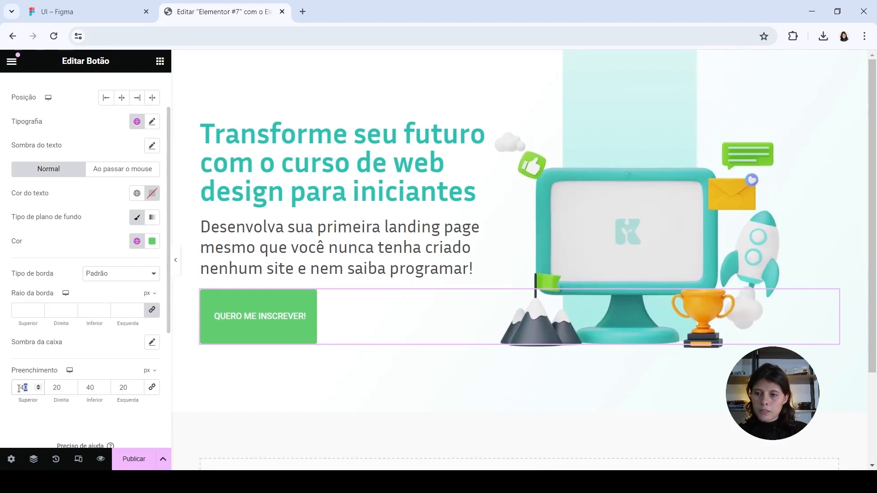
- Set the button's padding to 20 px for top and bottom and 40 px for right and left
text(20)
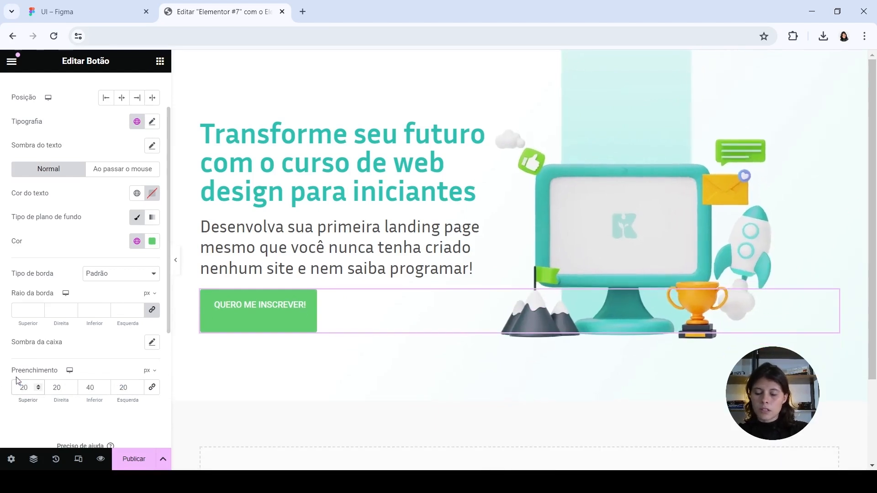
text(40)
key(Tab)
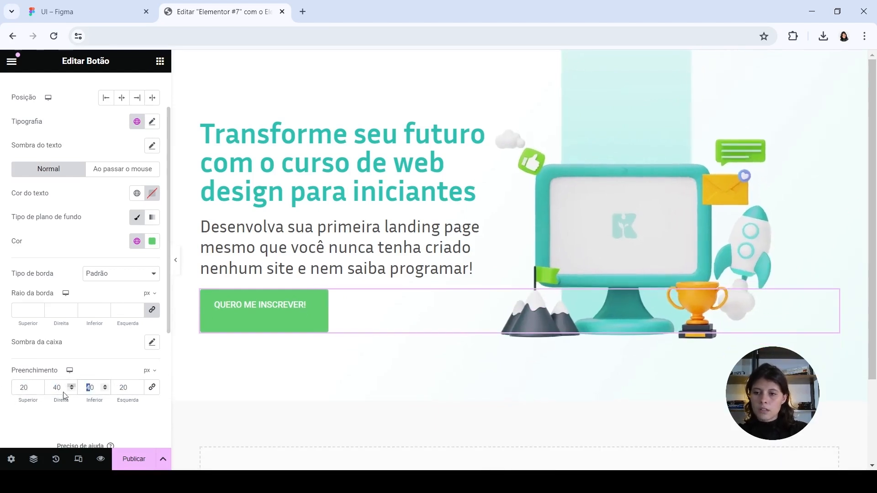
text(20)
key(Tab)
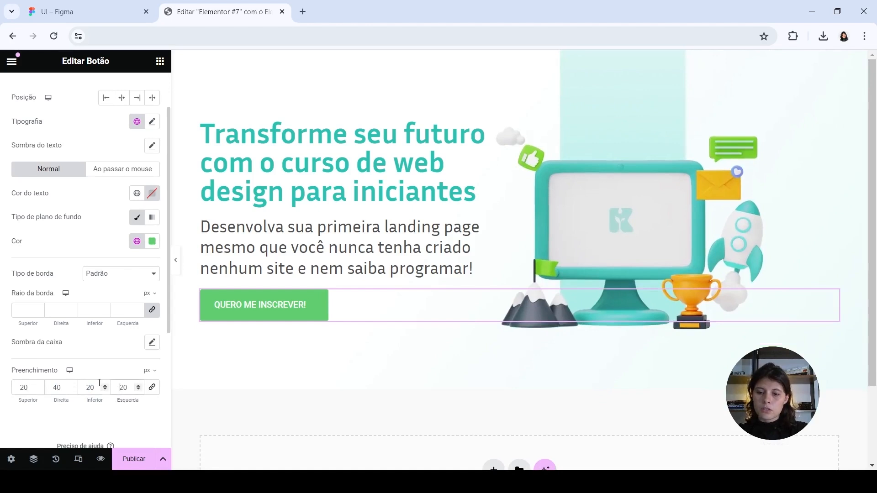
text(40)
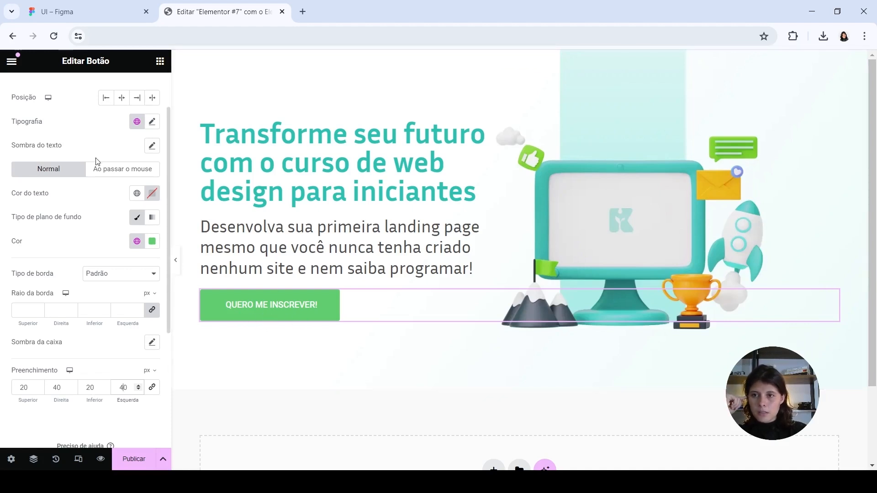
- Set the button's typography to the Inria Sans family with weight 600 (Semi negrito)
scroll(50, 230, up, 2)
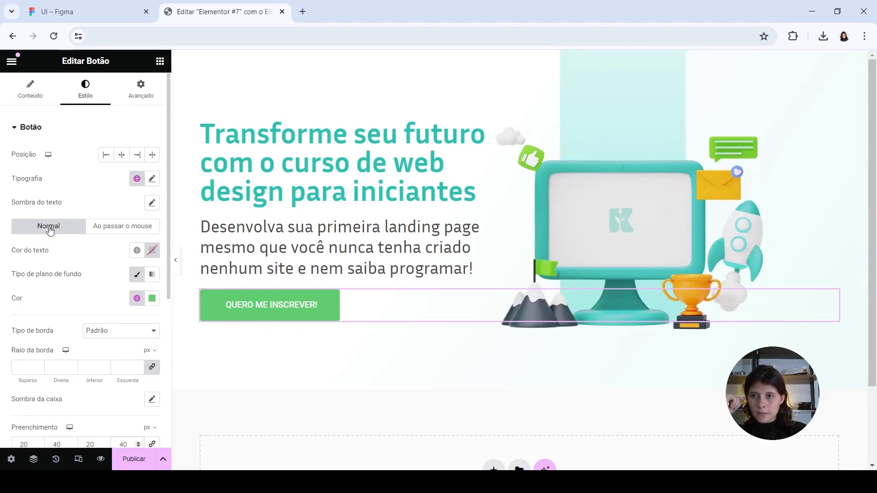
click(38, 94)
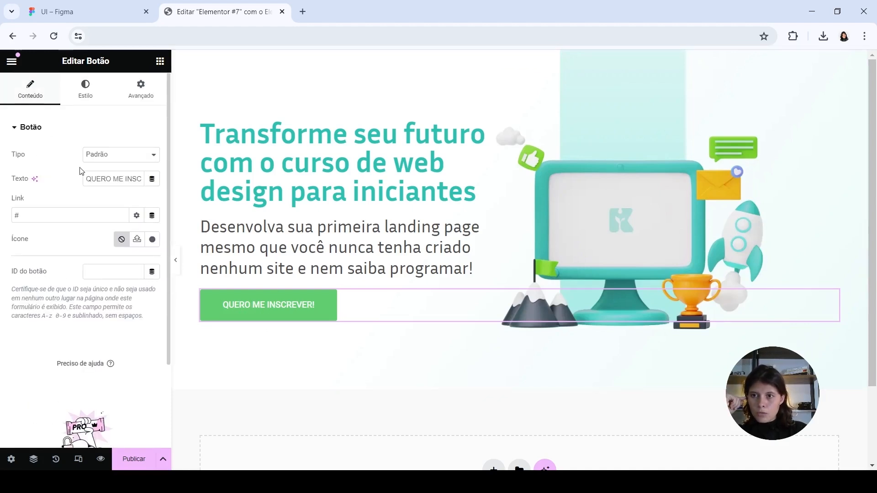
click(85, 99)
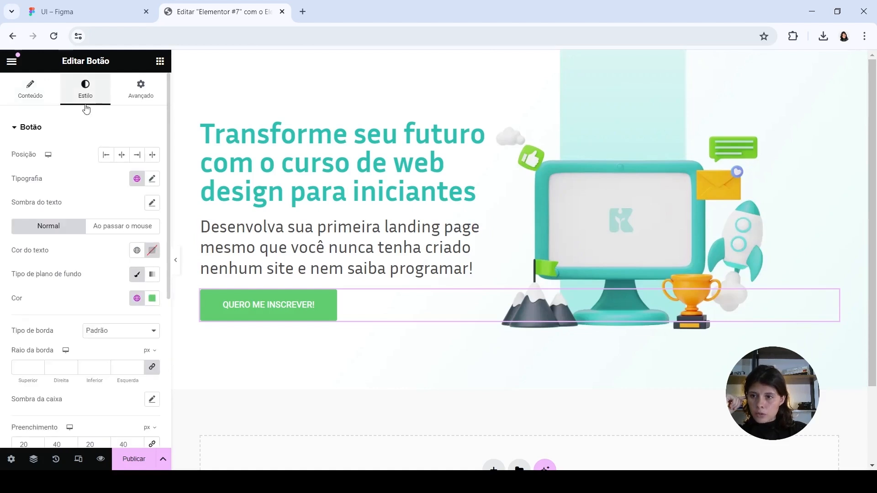
click(151, 180)
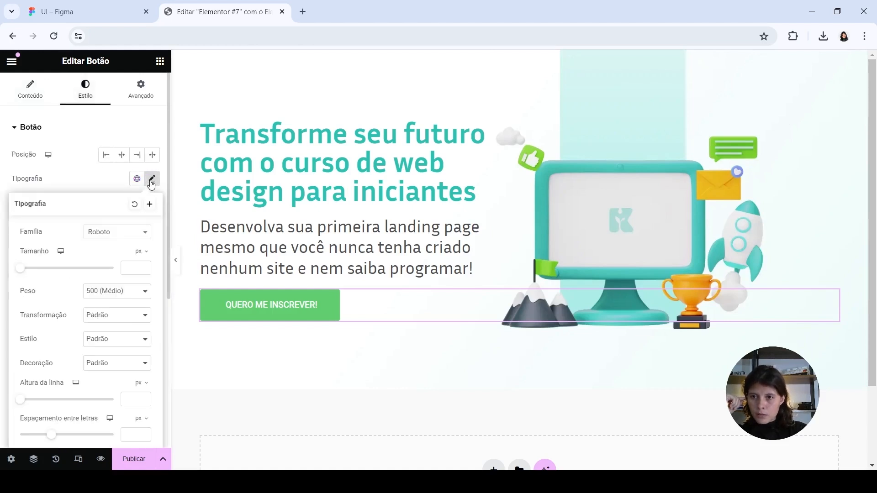
click(121, 236)
text(inria)
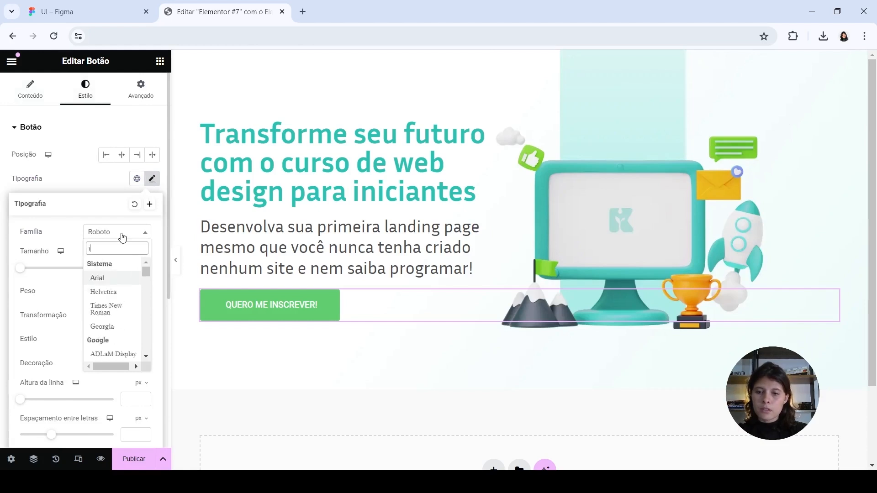
click(109, 280)
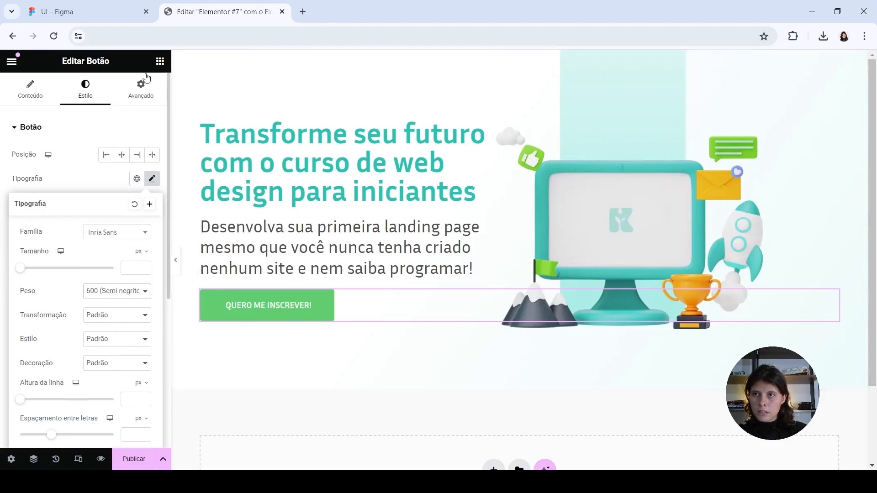
- Compare with the headline text in Figma and set the button's font weight to 700 (Negrito)
click(87, 11)
click(330, 147)
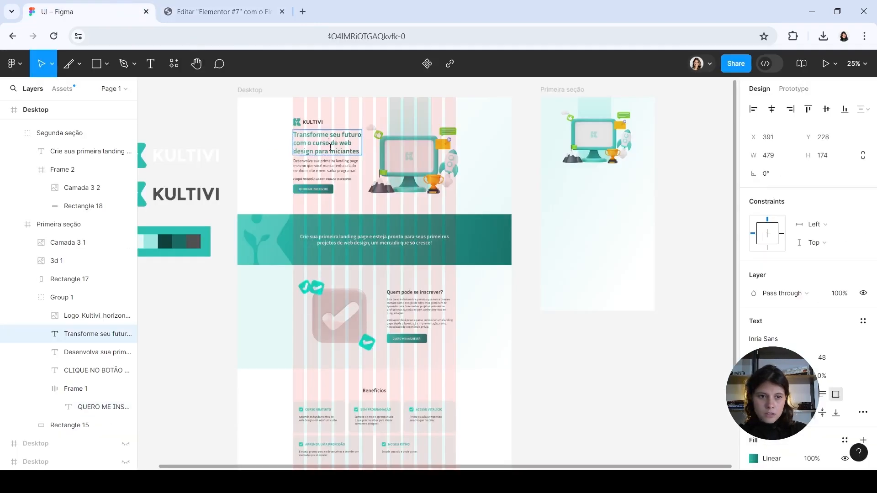
click(224, 11)
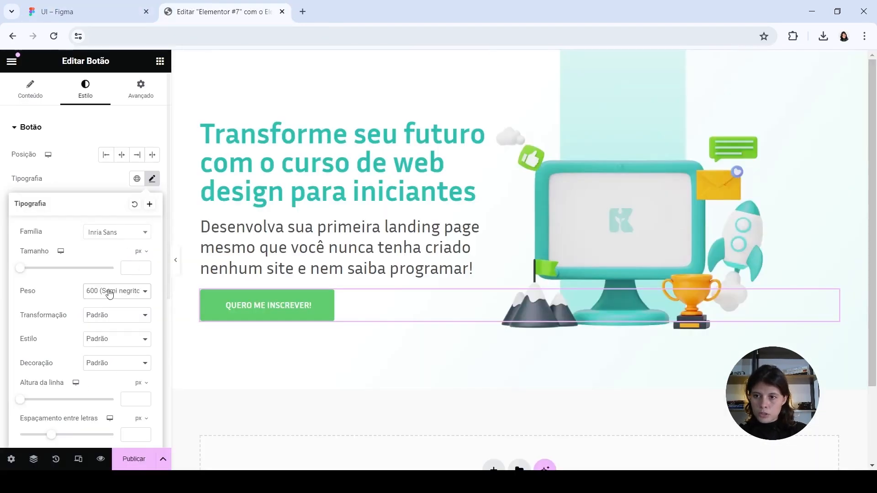
click(104, 358)
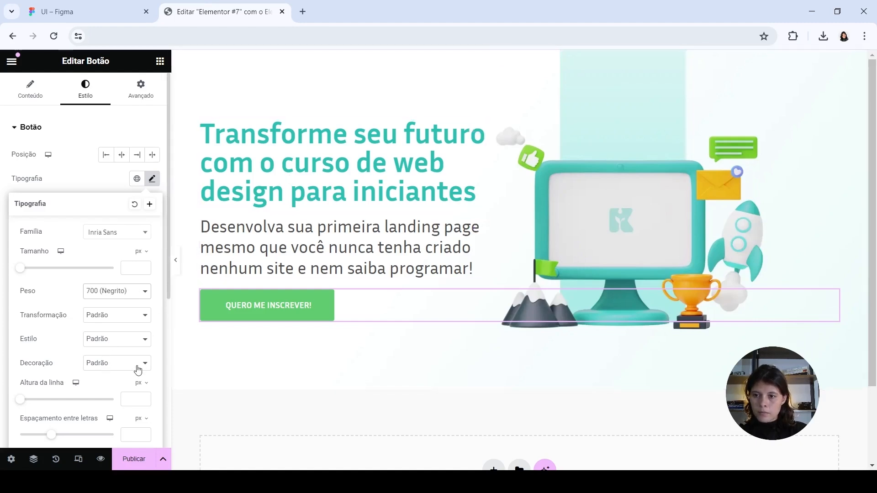
- Change the button's font size unit to em and set the size to 1.3
click(140, 251)
click(144, 272)
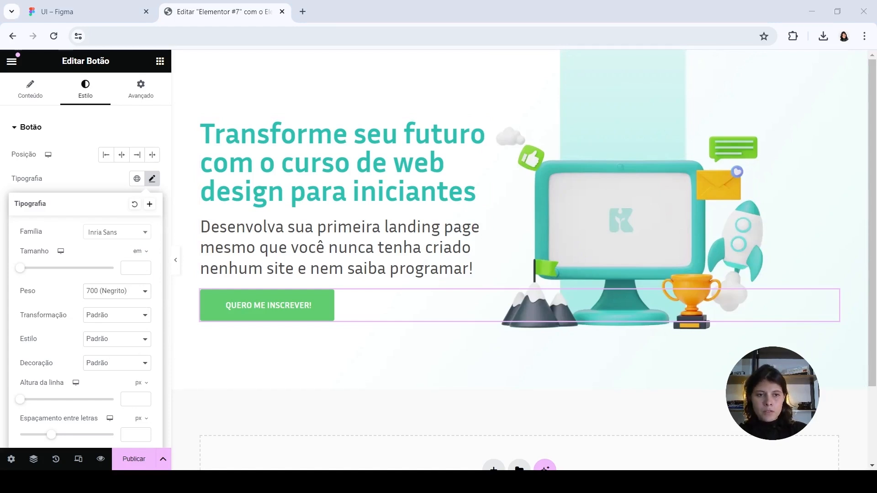
click(135, 267)
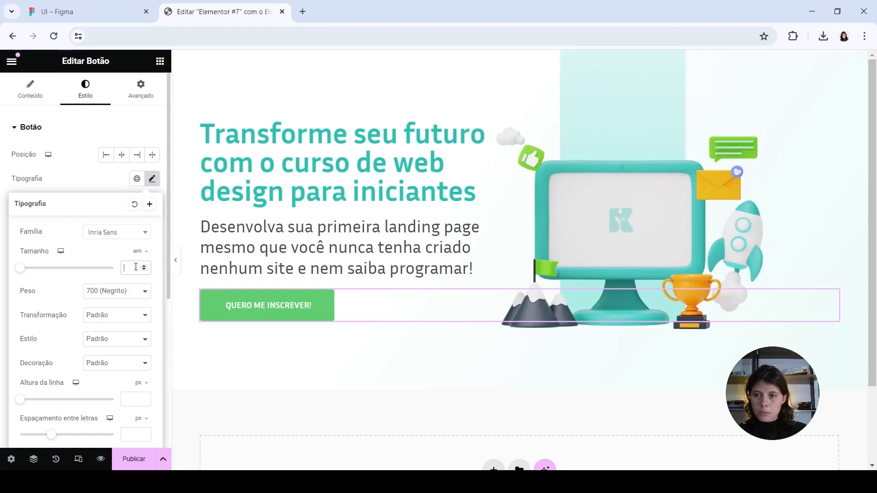
text(1.3)
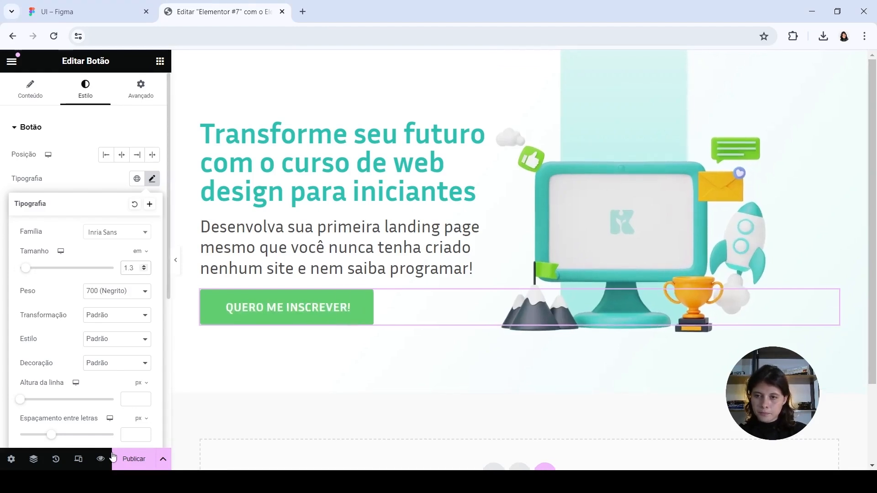
- Switch to Figma and copy the hex code of the first gradient stop, 2CC0B2, from the QUERO ME INSCREVER! button's fill
click(91, 7)
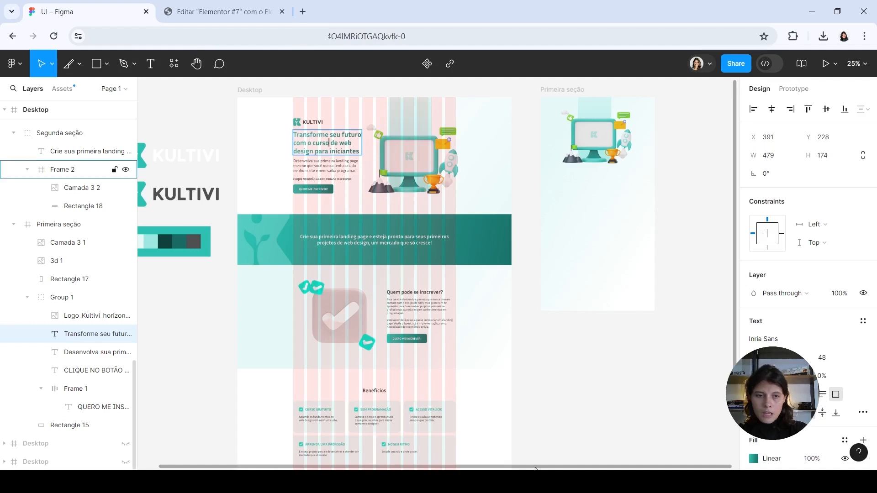
click(313, 189)
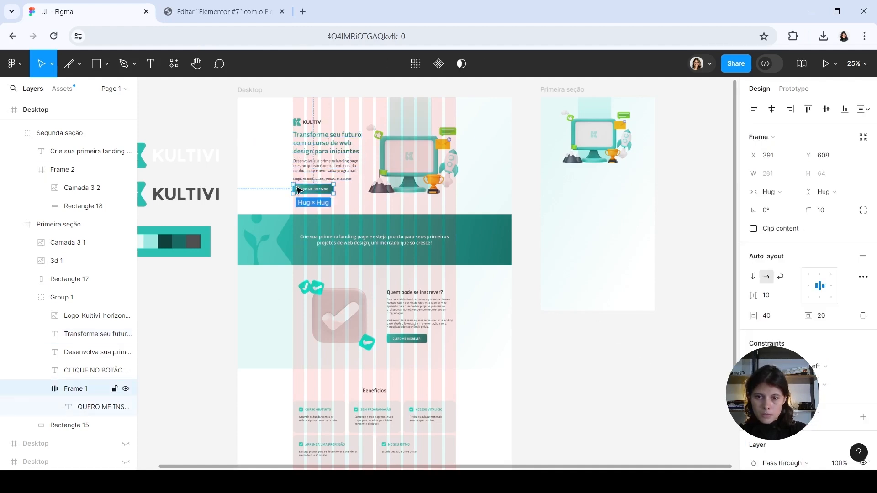
click(754, 395)
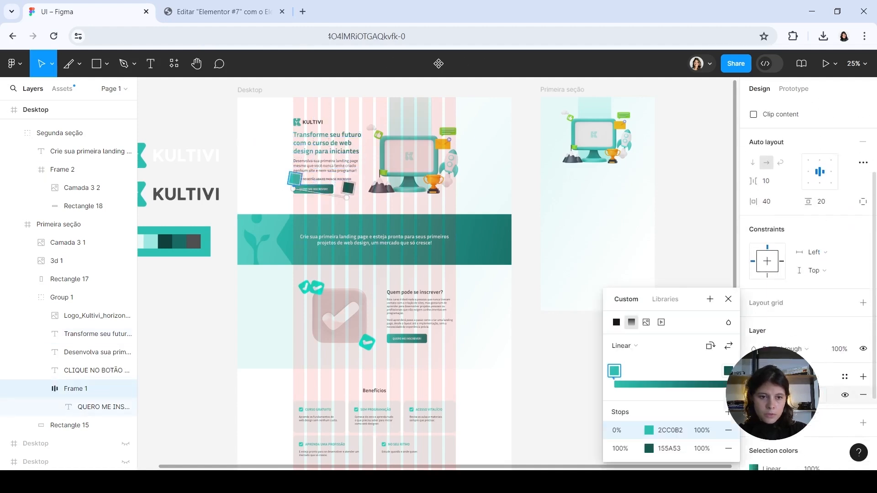
click(681, 431)
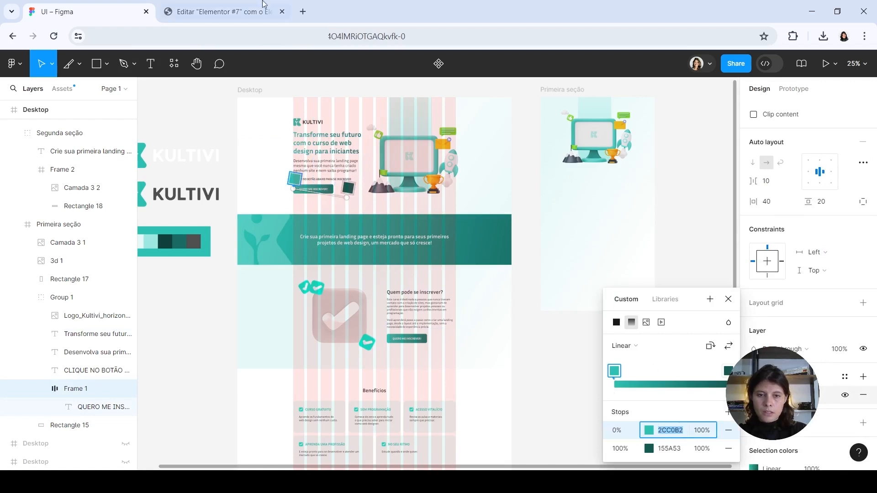
- Back in Elementor, give the button a gradient background and set its first color to #2CC0B2
click(219, 11)
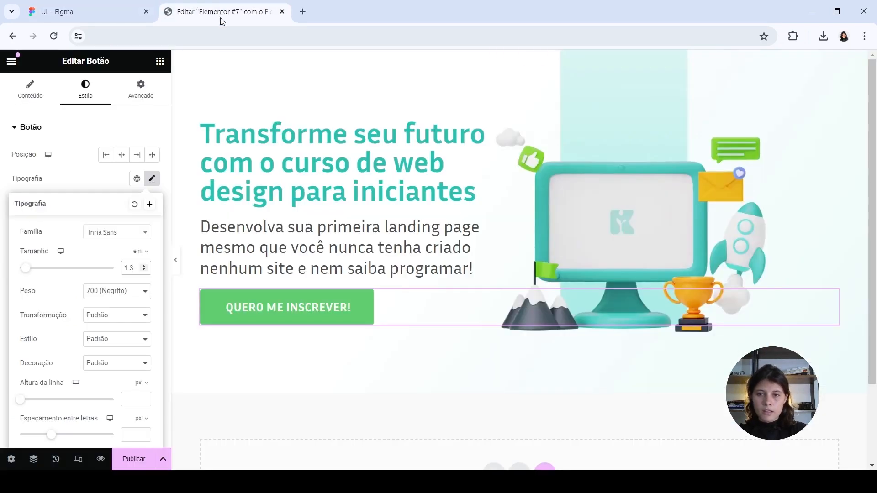
click(71, 172)
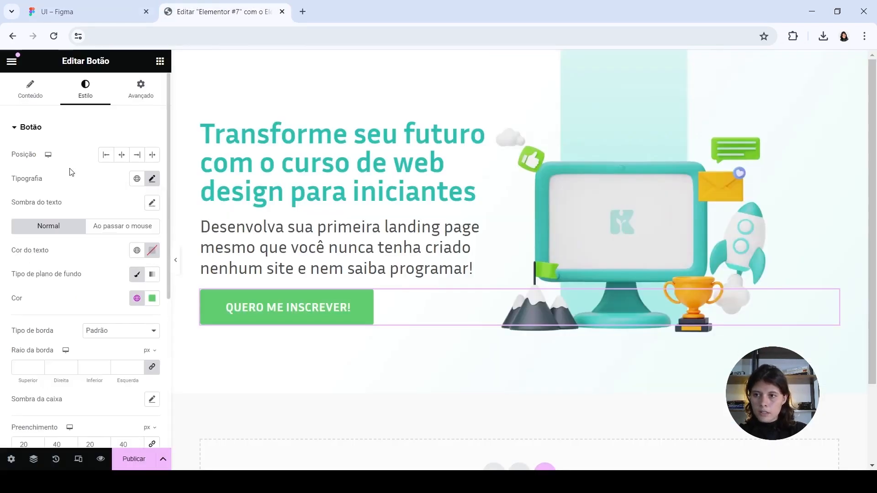
click(152, 275)
click(152, 365)
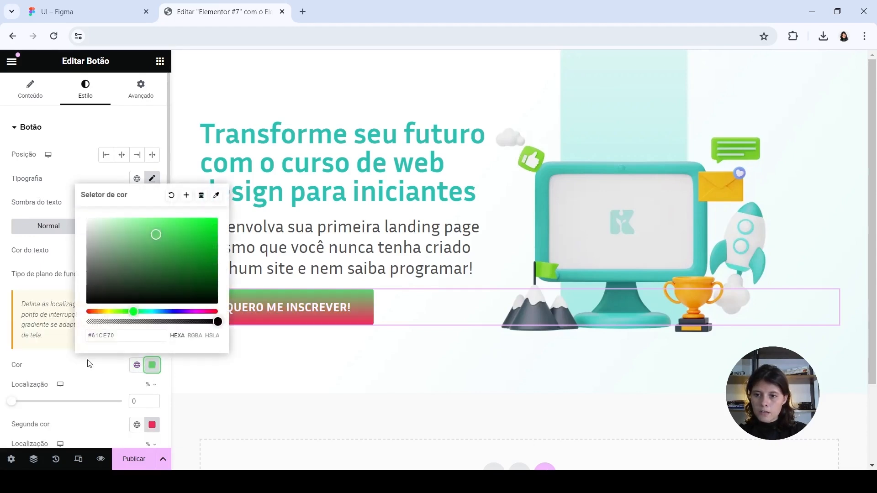
drag(120, 336, 49, 339)
key(ctrl+v)
click(84, 368)
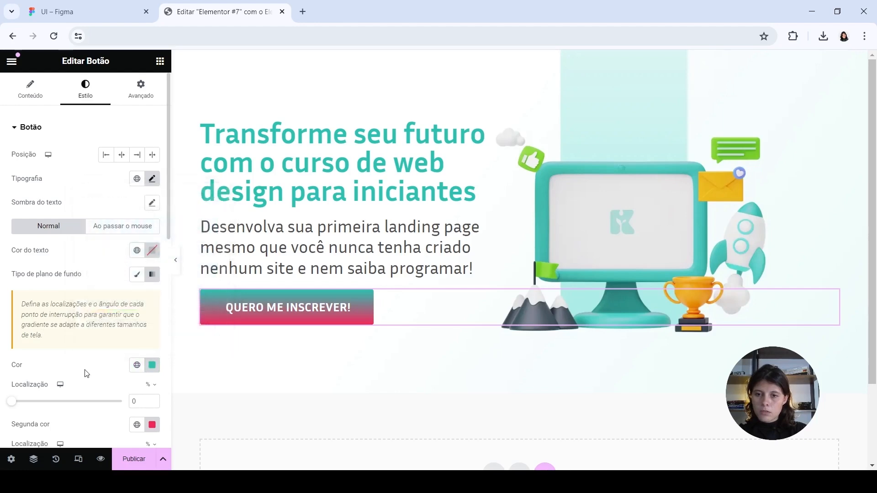
- Copy the second gradient stop, 155A53, from Figma and apply it as the second color of the Elementor button's gradient
click(81, 14)
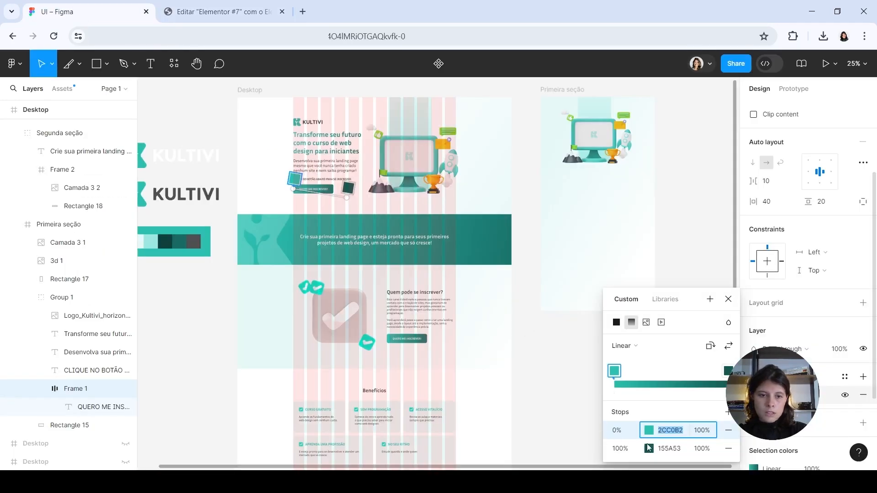
click(683, 448)
click(224, 12)
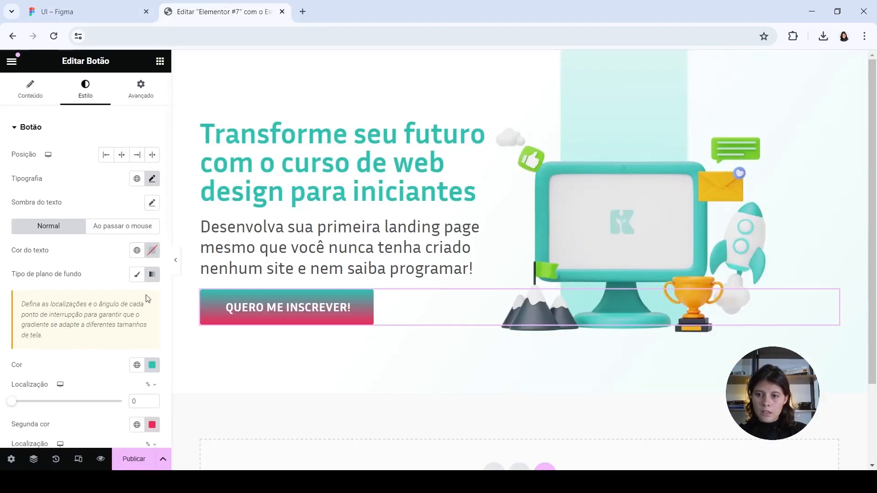
click(111, 393)
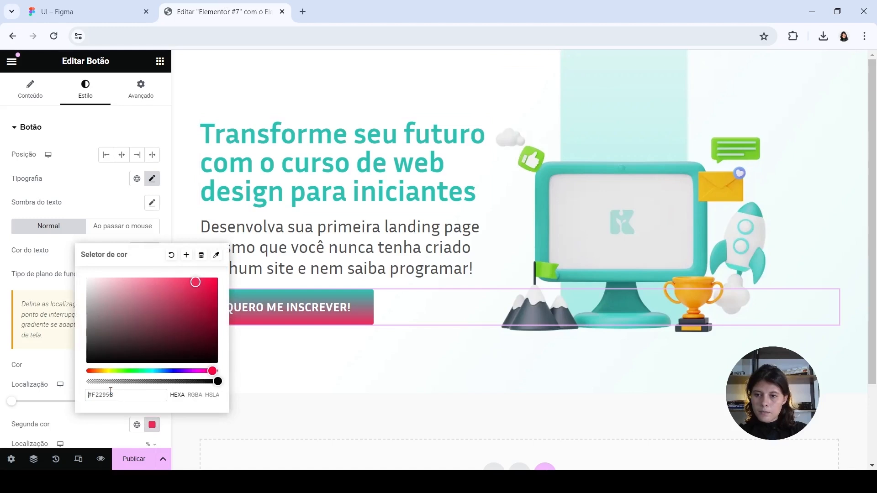
drag(114, 394, 53, 420)
key(ctrl+v)
click(82, 429)
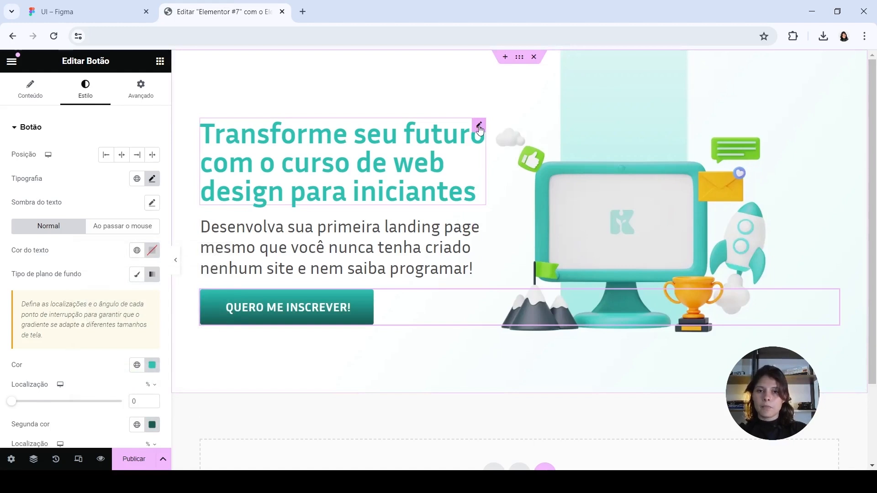
- Try to save the headline's text color as a new global color named "princia" and check the global colors list
click(479, 130)
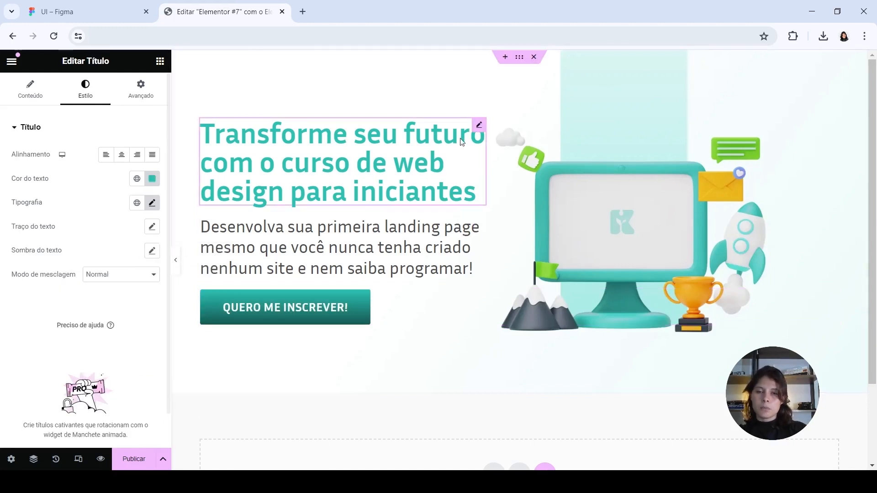
click(152, 179)
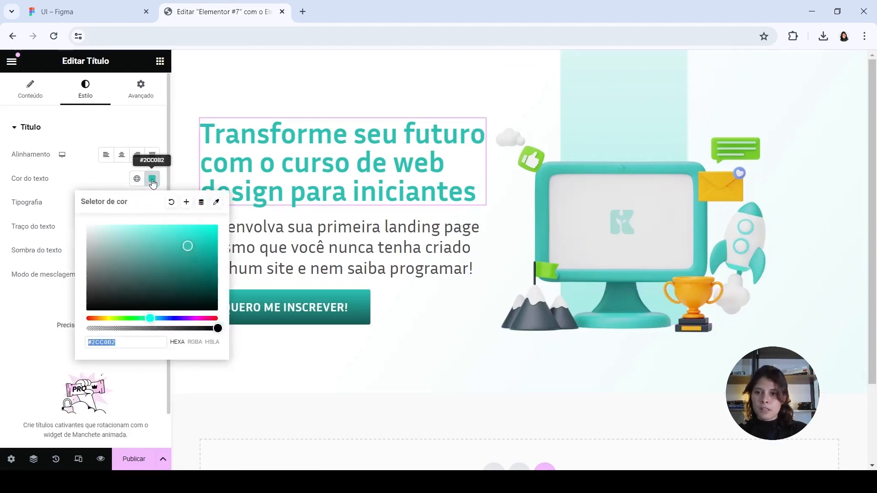
click(187, 204)
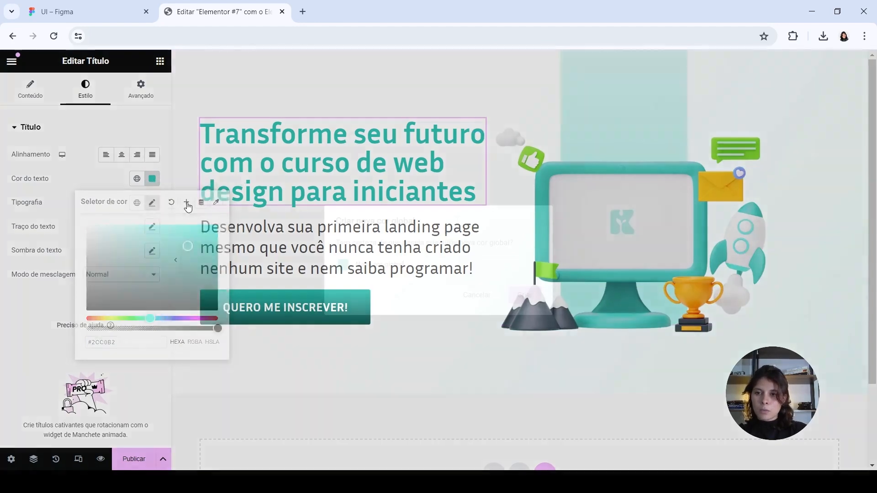
drag(451, 266, 80, 274)
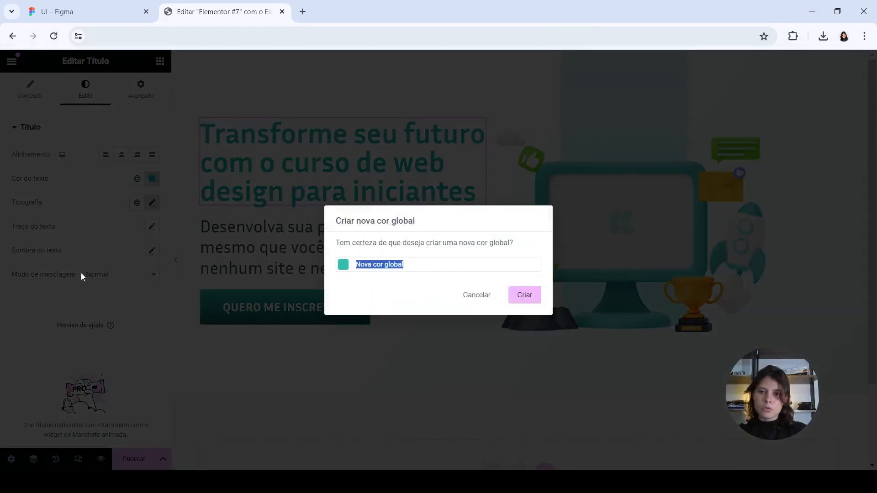
text(princia)
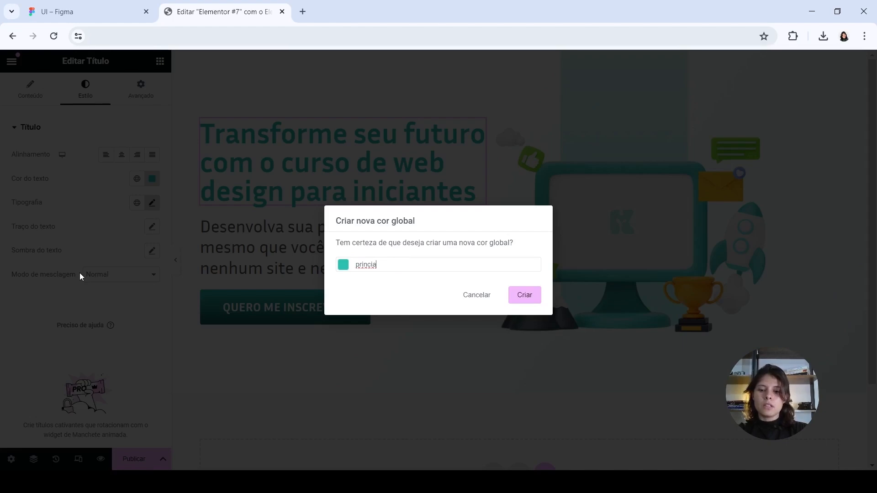
key(Return)
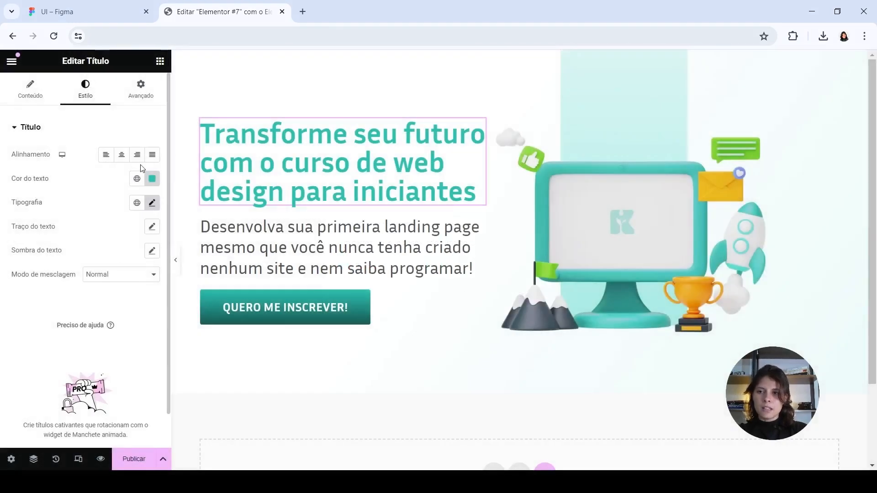
click(137, 179)
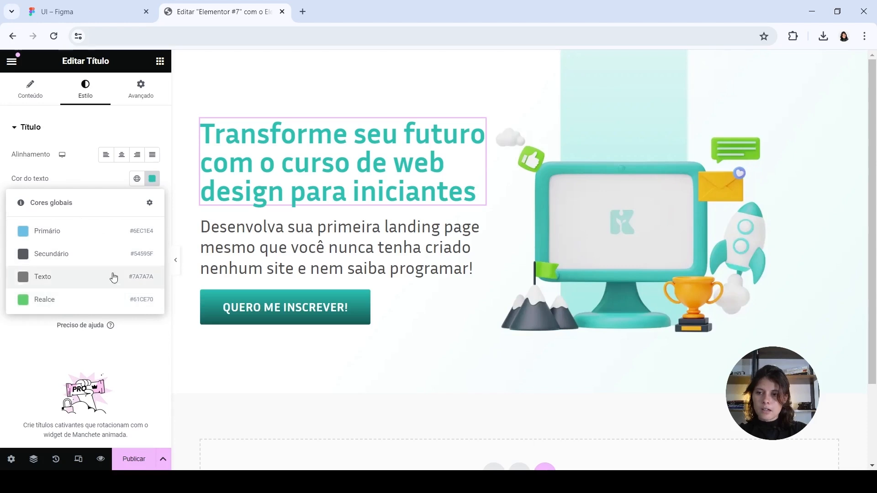
click(128, 356)
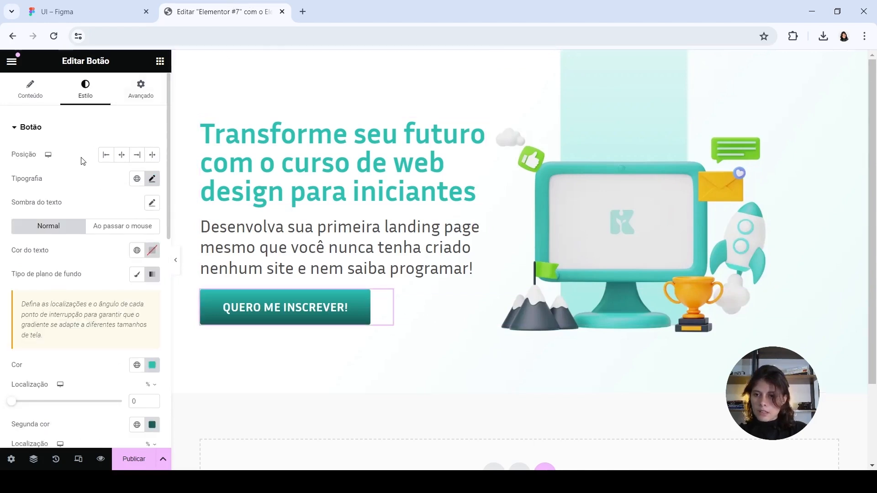
- Compare with the Figma button's gradient direction and set the Elementor button's gradient angle to 174 degrees
scroll(82, 161, down, 1)
scroll(78, 164, down, 3)
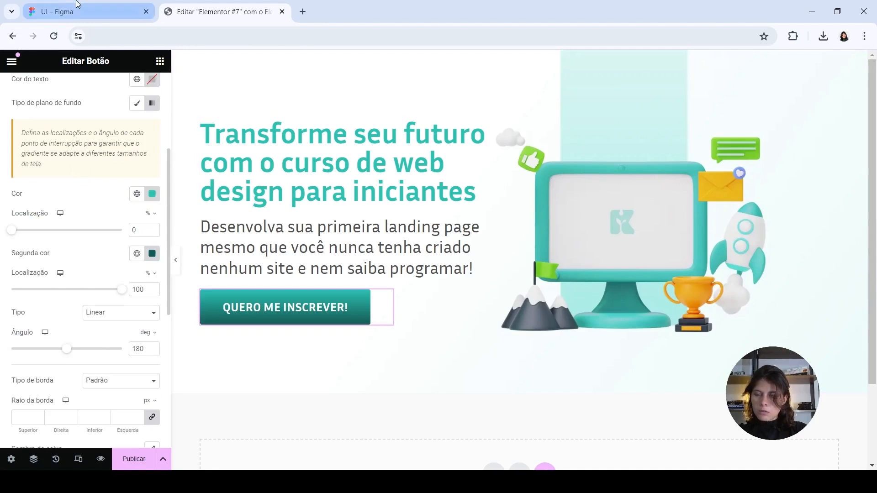
click(84, 12)
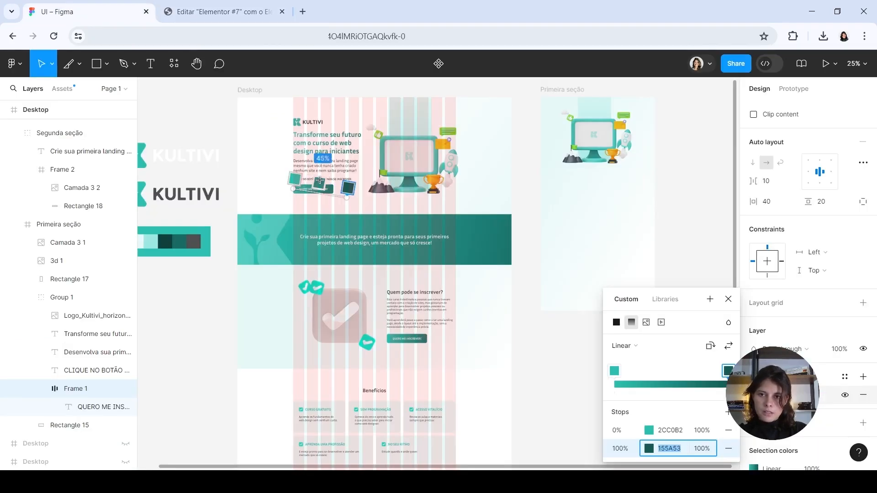
click(296, 187)
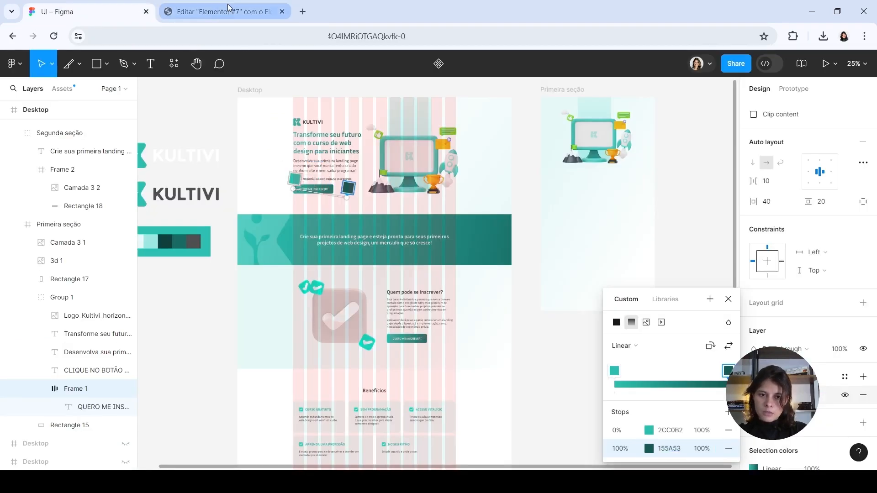
click(185, 12)
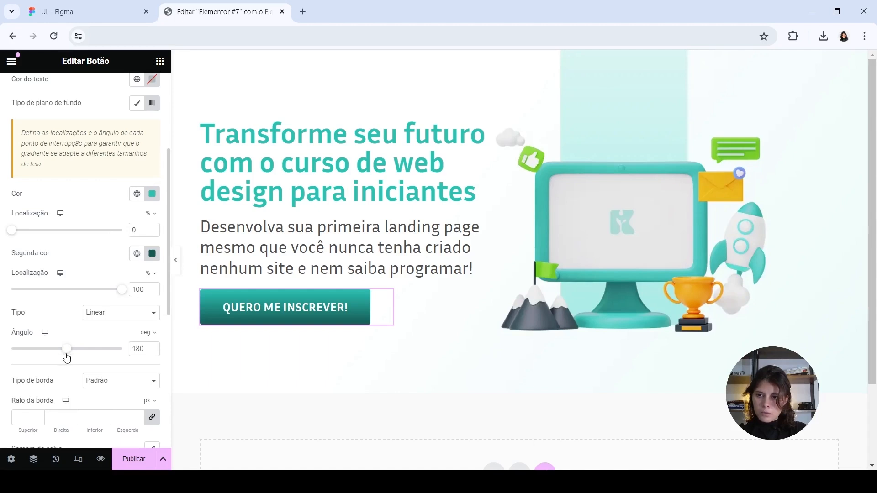
mouse_move(67, 354)
mouse_down()
mouse_move(114, 354)
mouse_move(65, 353)
mouse_up()
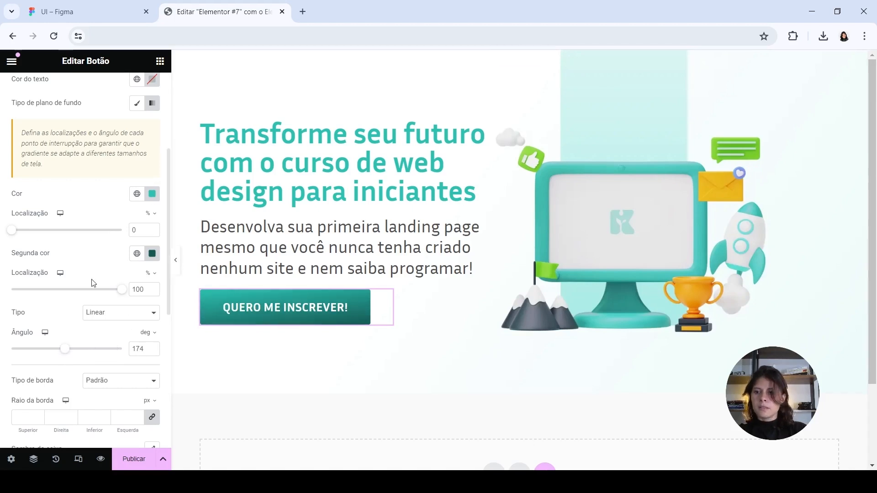
- Set the button's border radius to 10 px on all corners and check it against the corner radius in Figma
scroll(70, 307, down, 1)
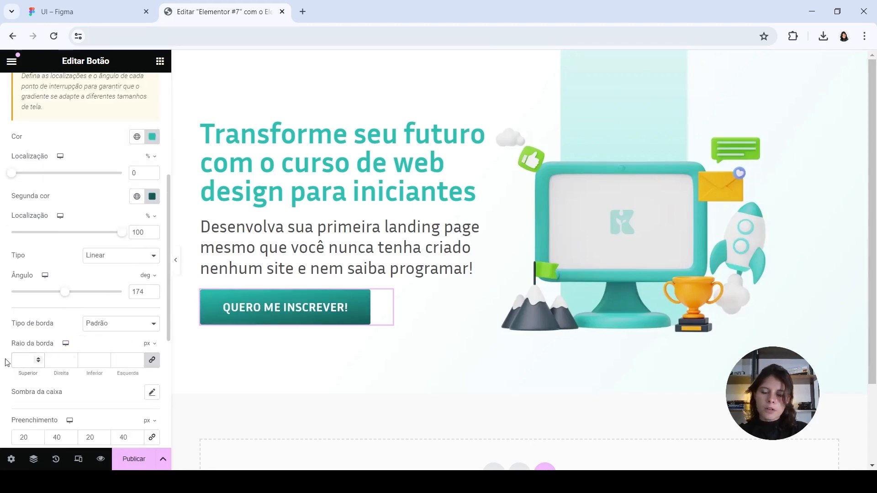
text(10)
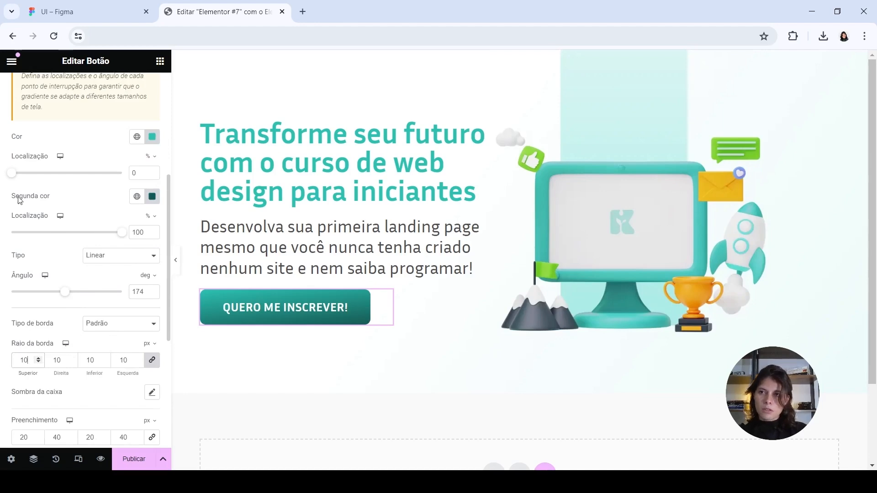
click(74, 4)
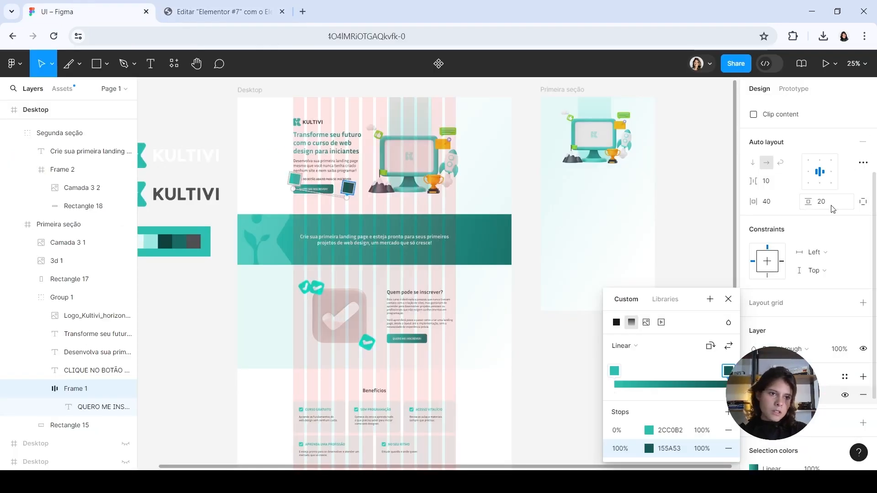
scroll(865, 157, up, 3)
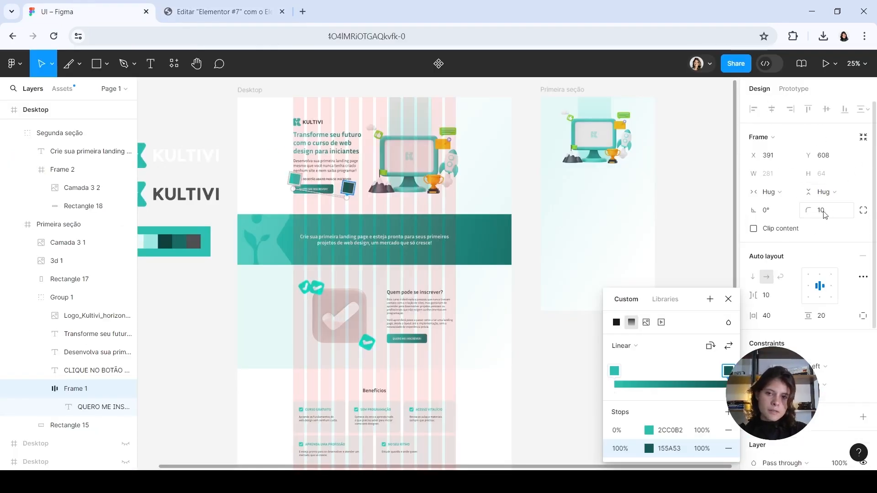
click(223, 12)
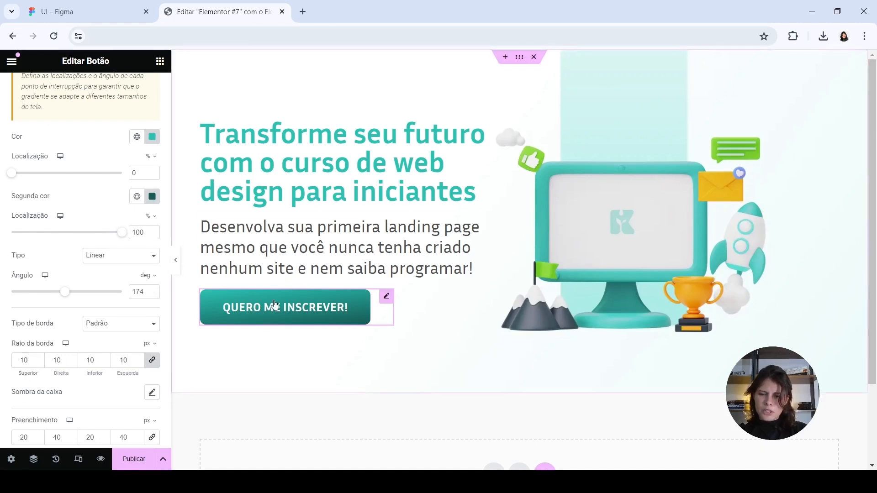
- Reduce the button's font size to 1.2 em in its typography settings
click(386, 298)
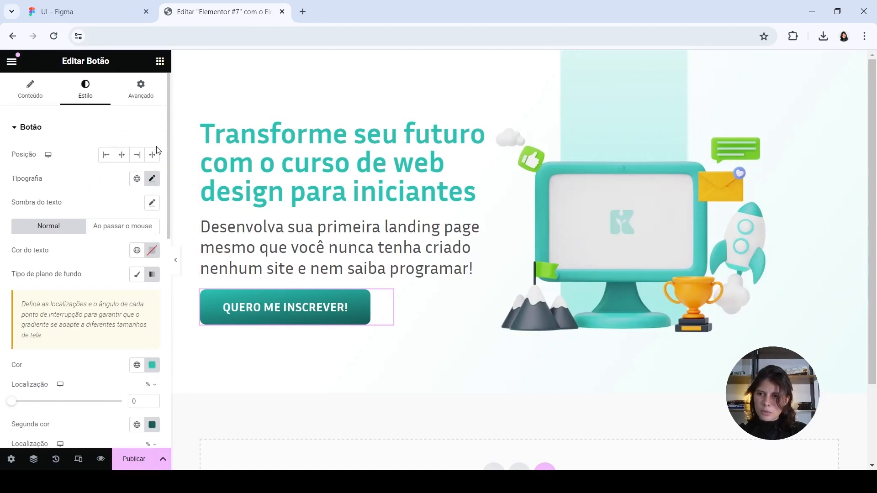
click(152, 178)
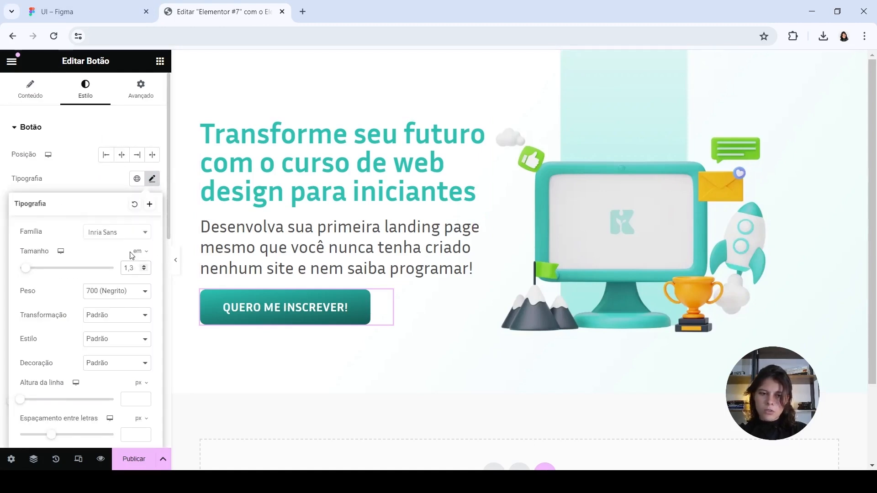
key(BackSpace)
key(BackSpace)
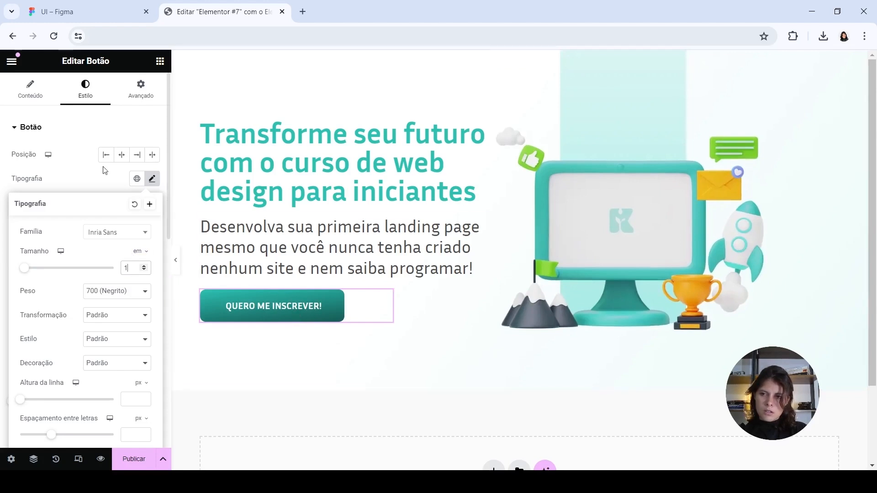
text(,2)
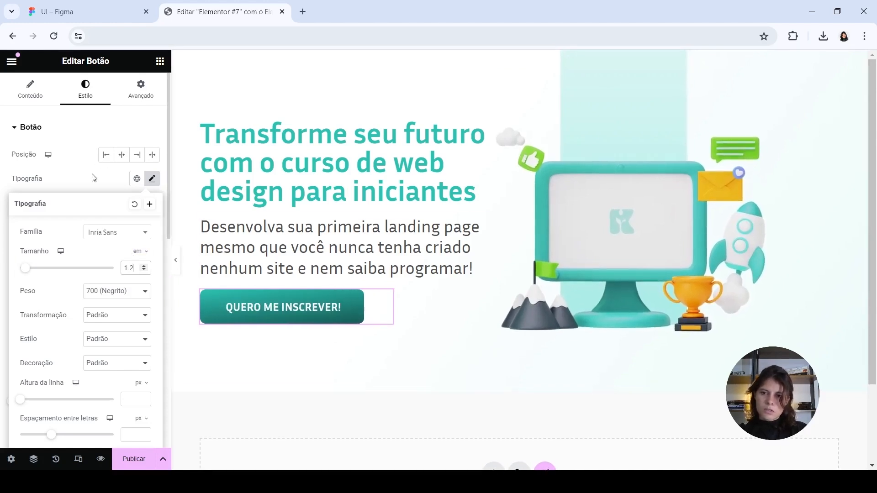
click(74, 178)
scroll(64, 274, down, 3)
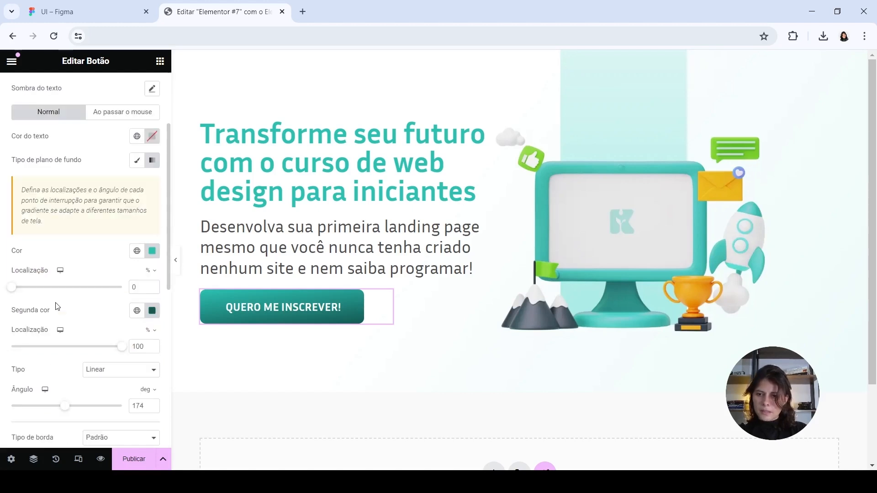
- Set the button's background gradient angle to 165 degrees
drag(62, 410, 61, 414)
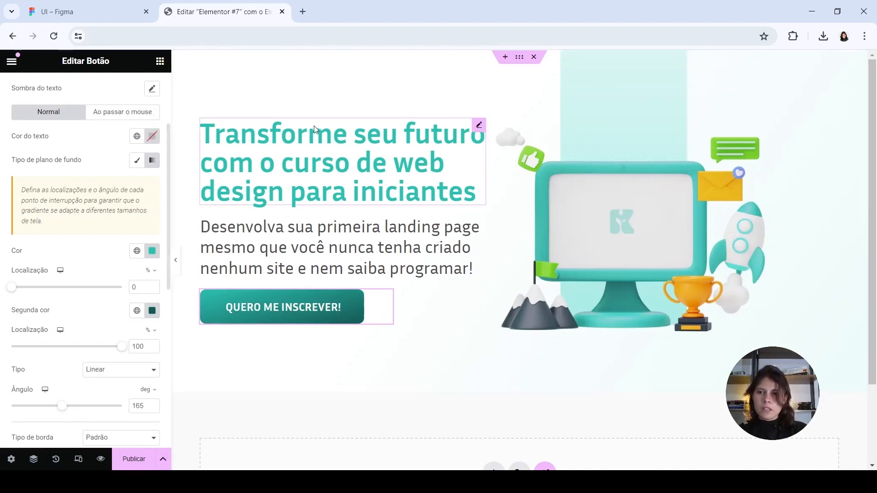
scroll(147, 197, up, 3)
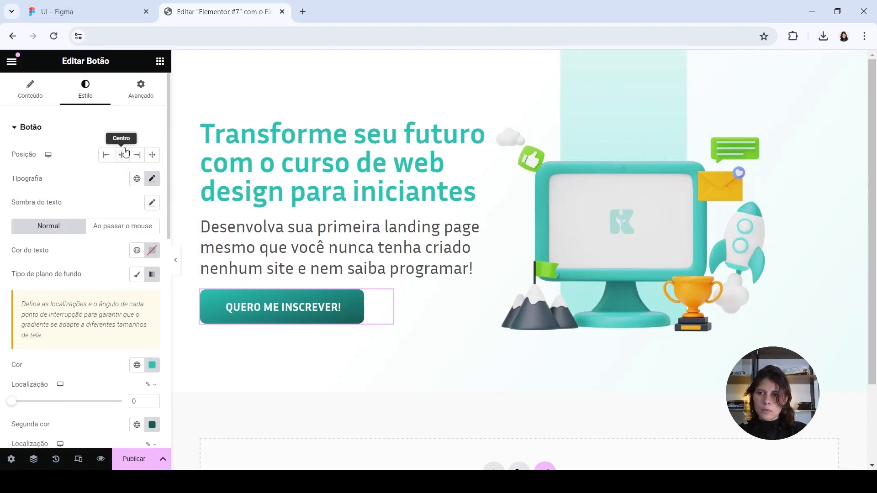
- Add an image widget above the headline and upload logocinza.webp as its image
click(160, 63)
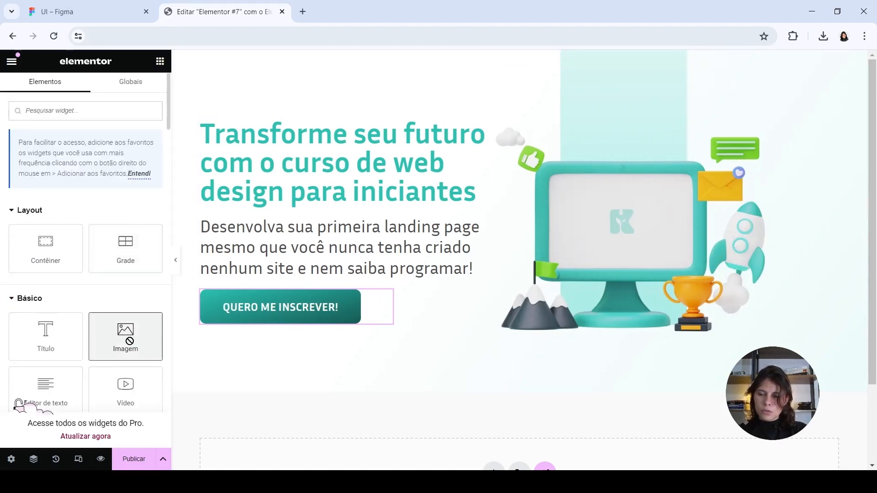
drag(130, 340, 231, 135)
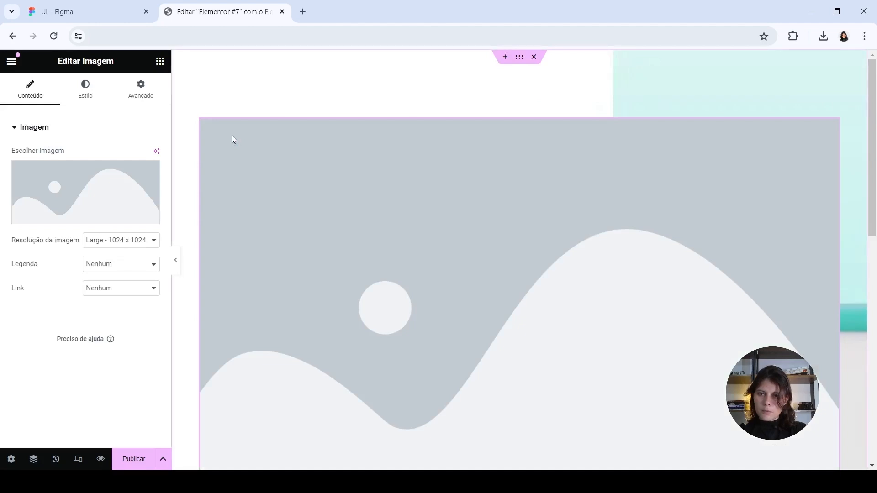
click(83, 221)
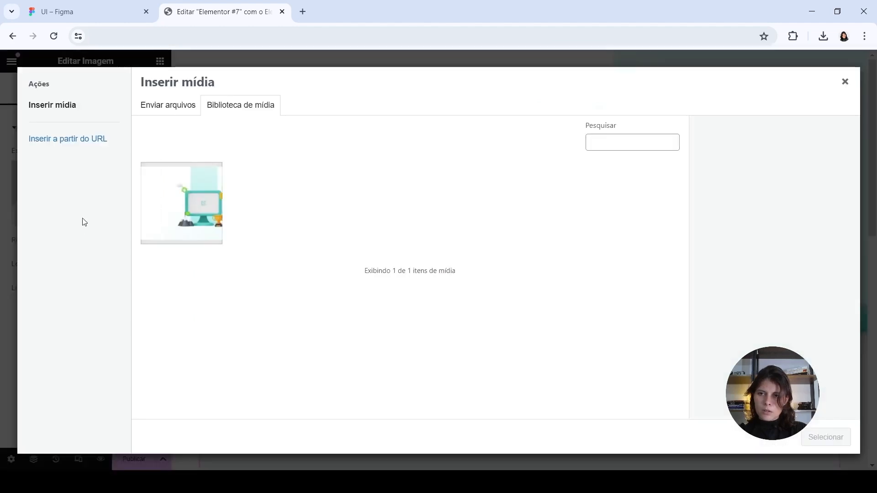
click(189, 105)
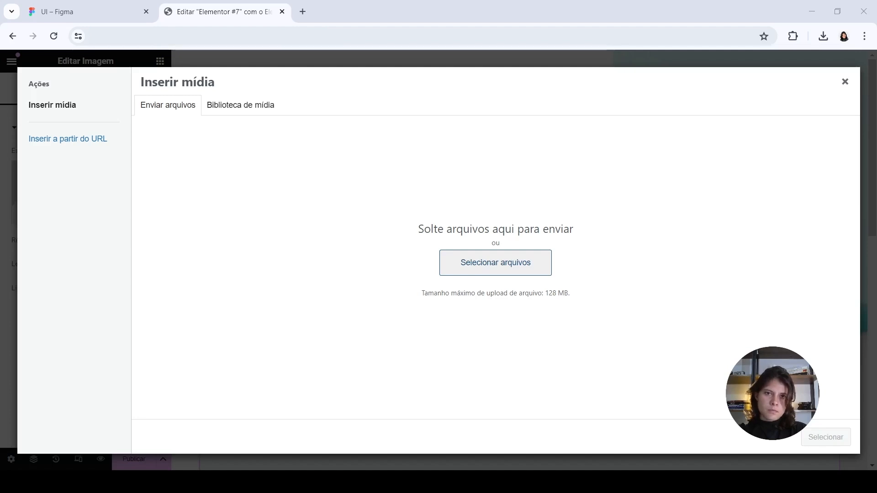
click(715, 439)
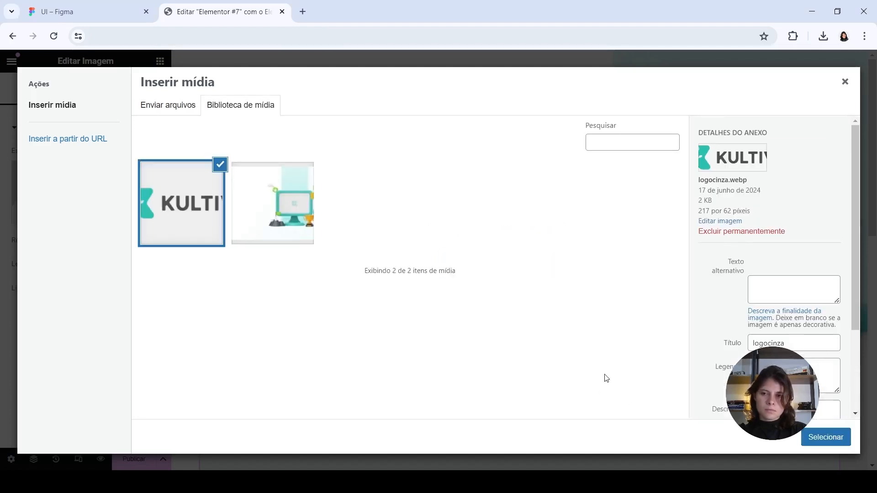
click(813, 441)
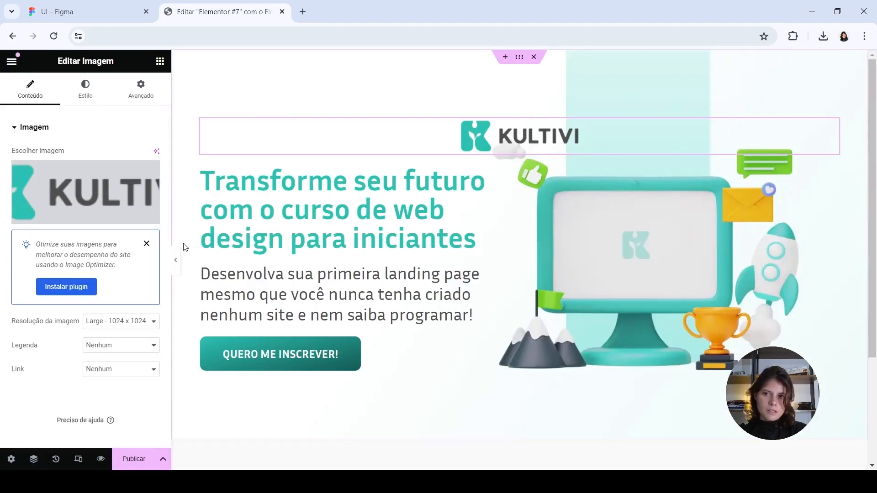
- Left-align the logo at Completo resolution and narrow its widget to about a third of the row's width
click(87, 90)
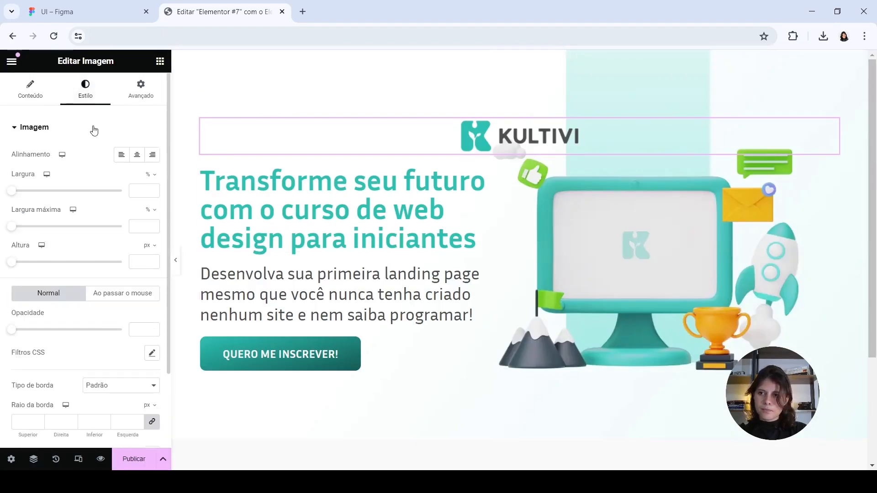
click(122, 158)
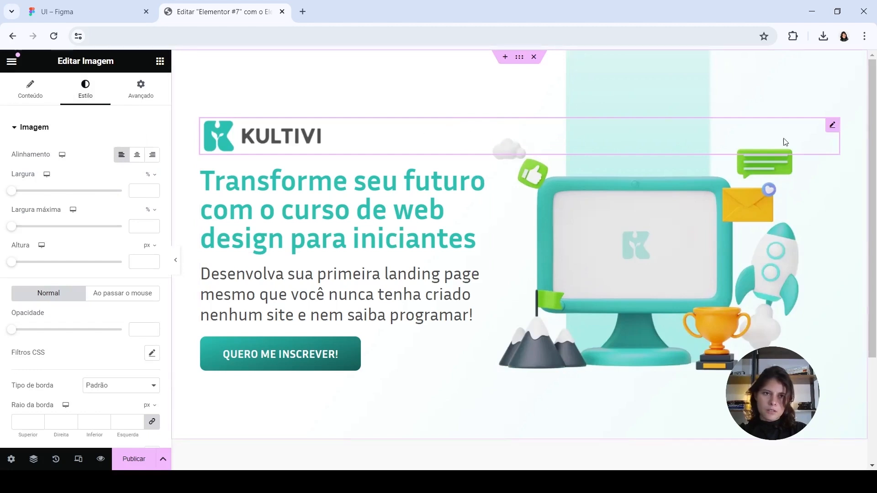
click(51, 94)
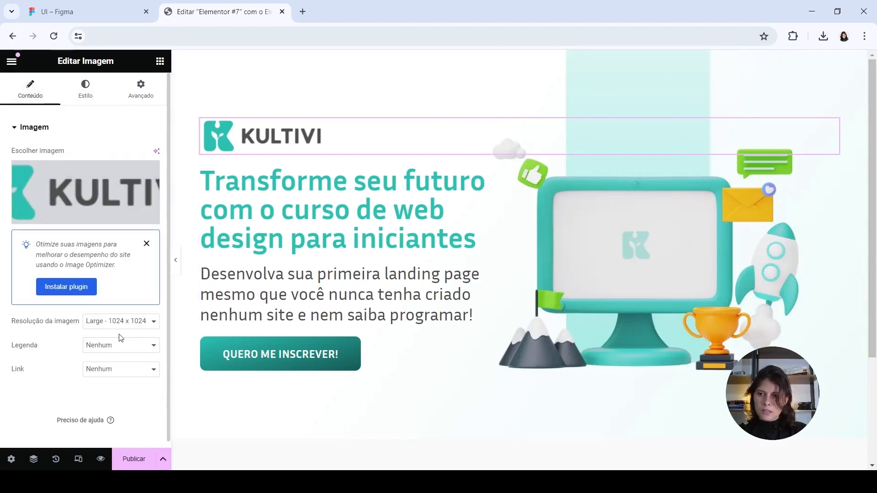
click(93, 398)
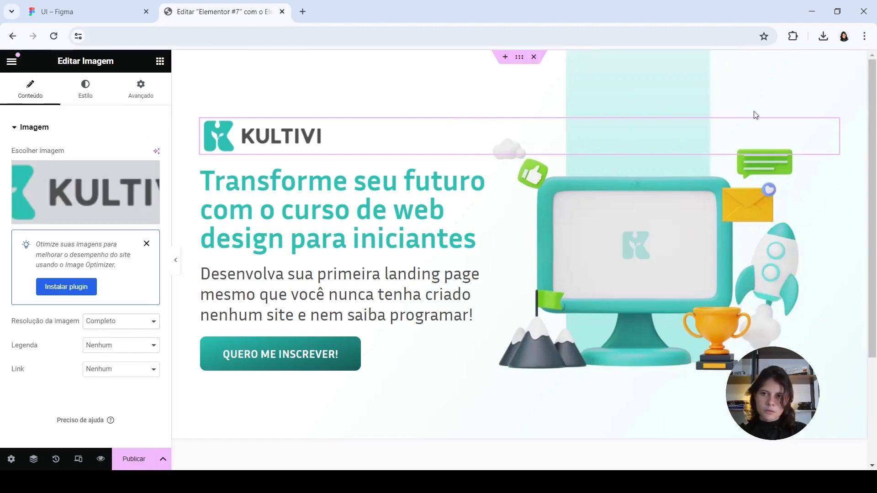
drag(843, 142, 415, 137)
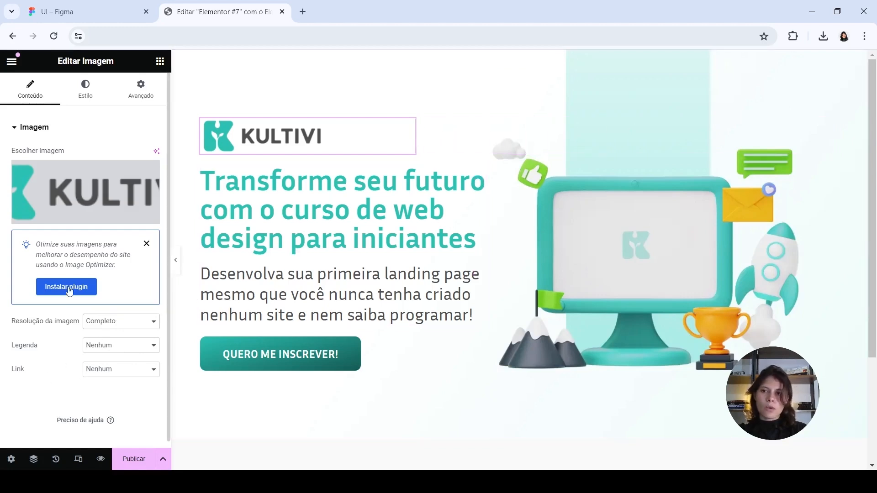
- Preview the page and present the Figma prototype scaled to fit the window's width
click(101, 462)
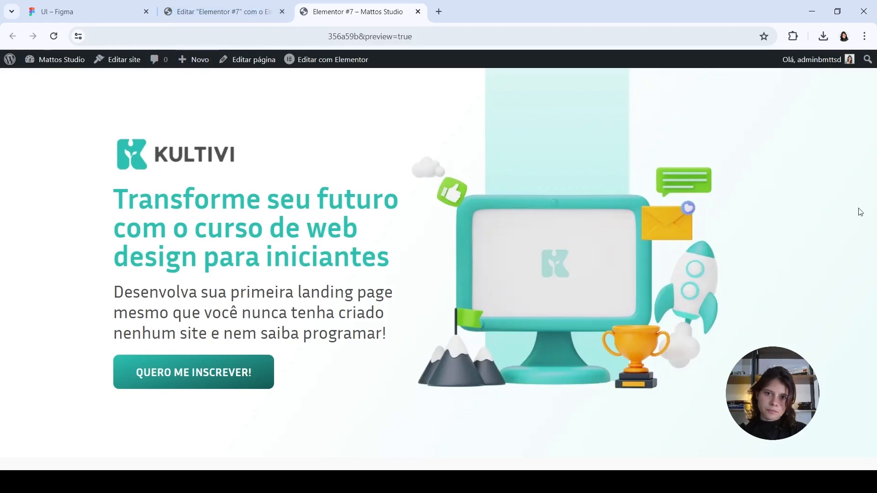
click(124, 4)
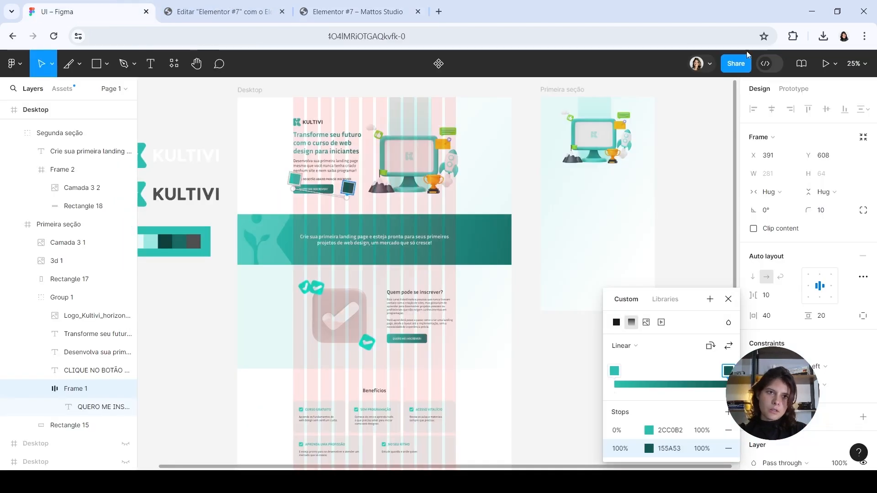
click(823, 66)
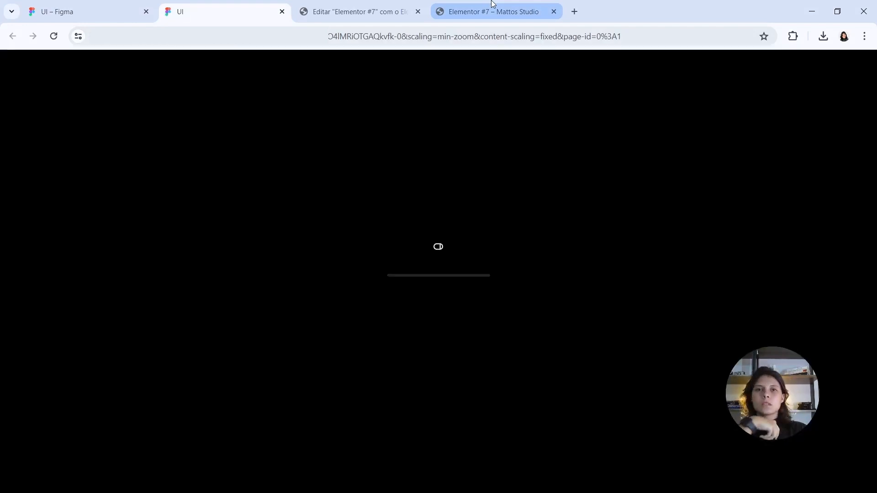
click(492, 5)
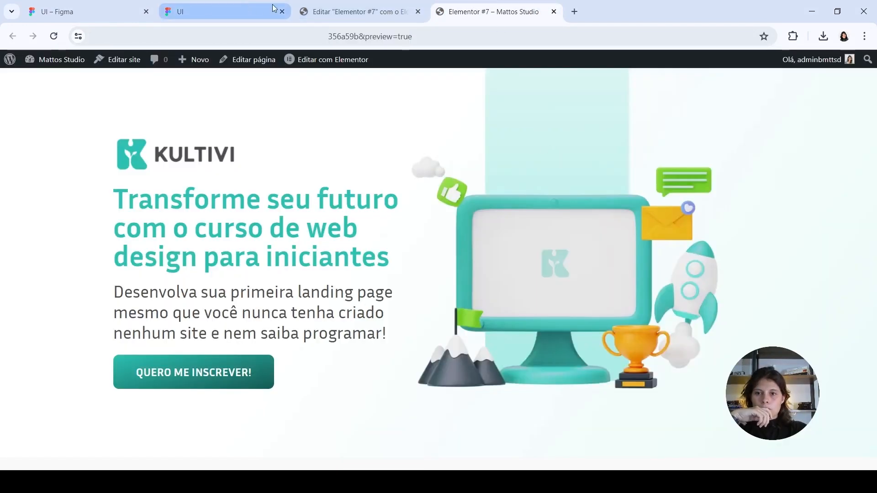
click(194, 14)
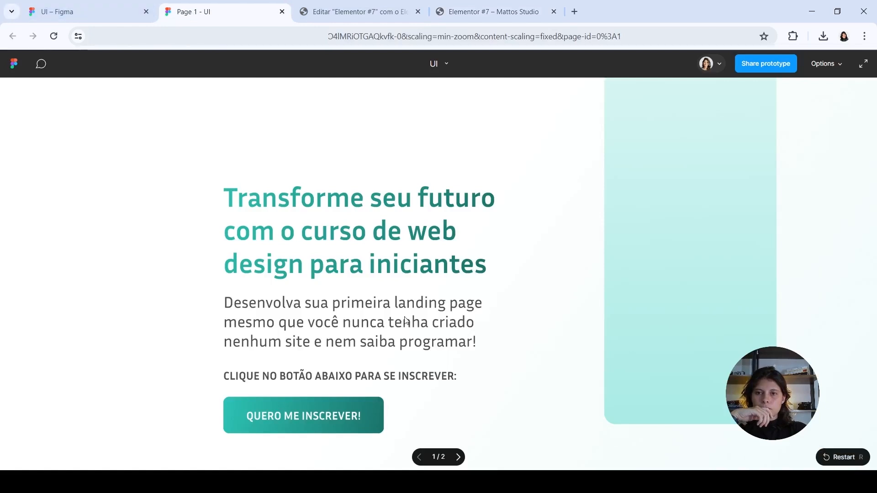
click(832, 67)
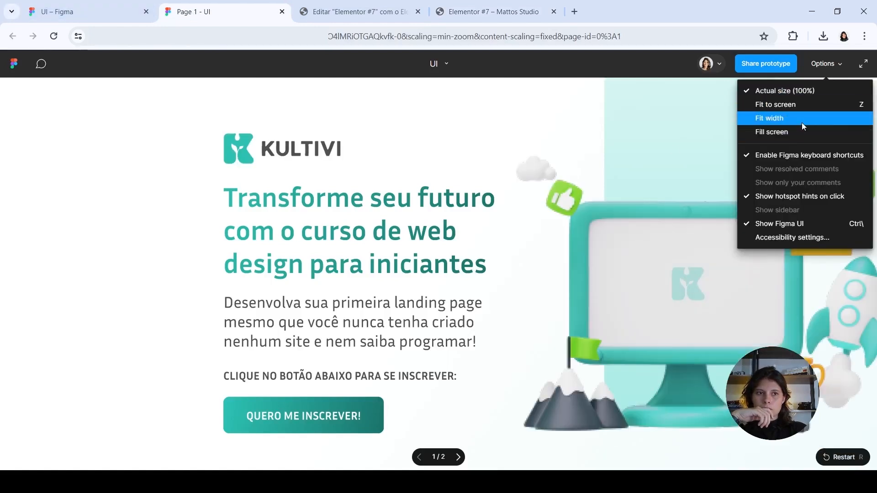
click(801, 122)
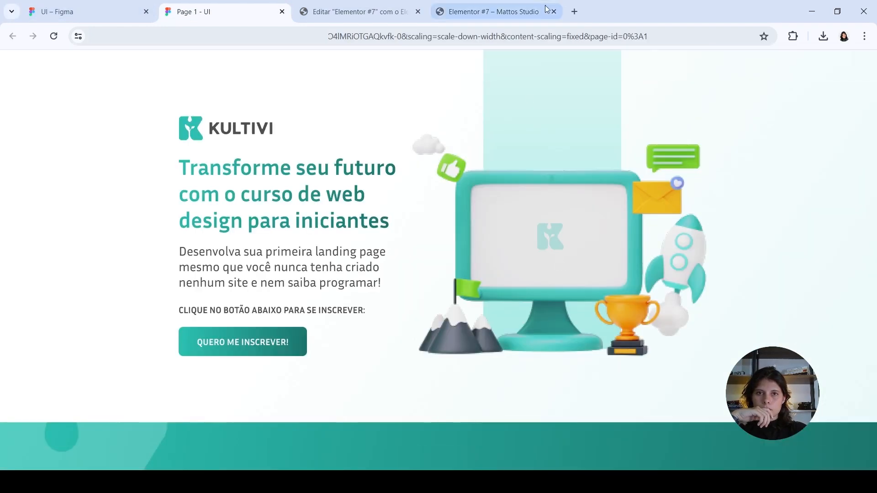
- Compare the first section's layout and text sizes between the page preview and the Figma prototype
click(493, 12)
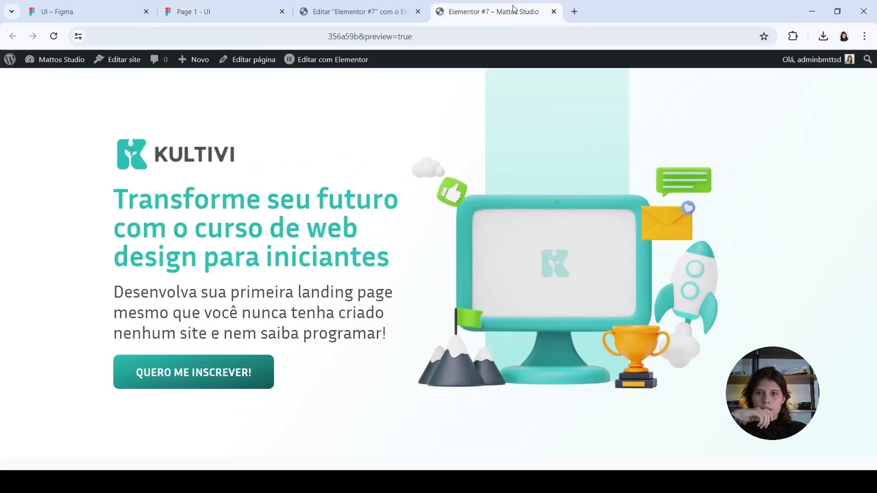
click(218, 12)
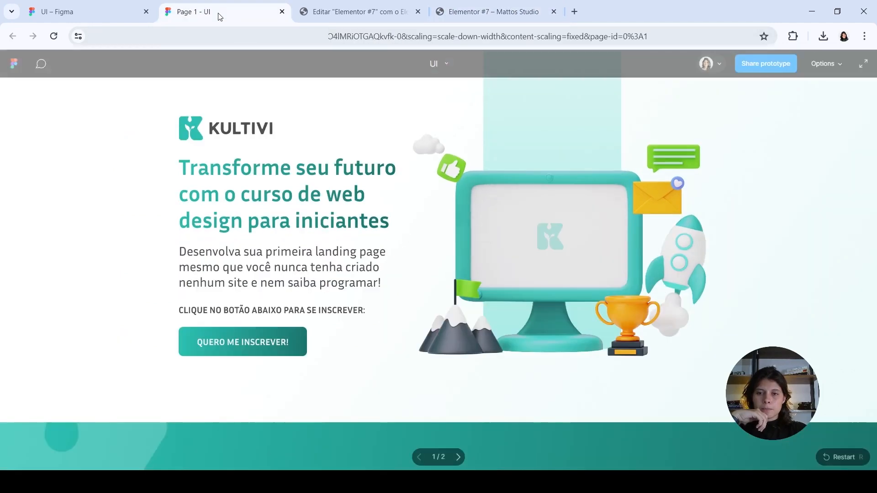
click(510, 10)
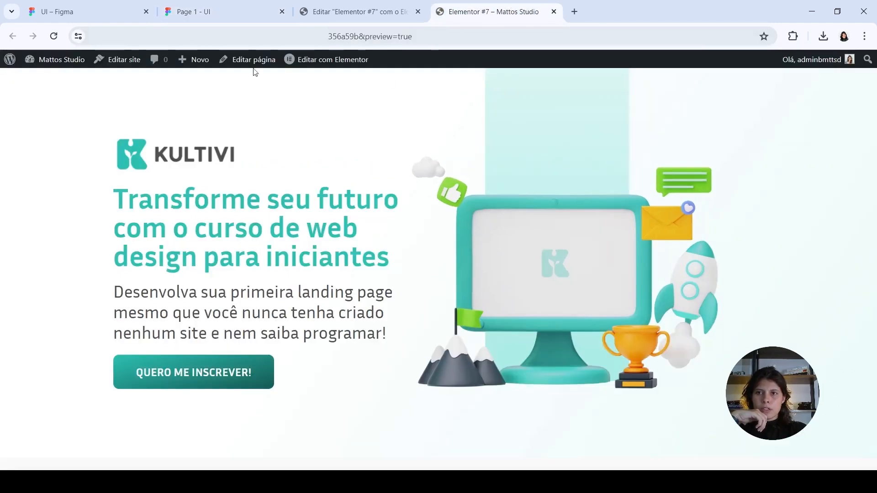
click(217, 9)
- Back in the Elementor editor, set the paragraph heading's HTML tag to H2 and duplicate the widget below it
click(334, 15)
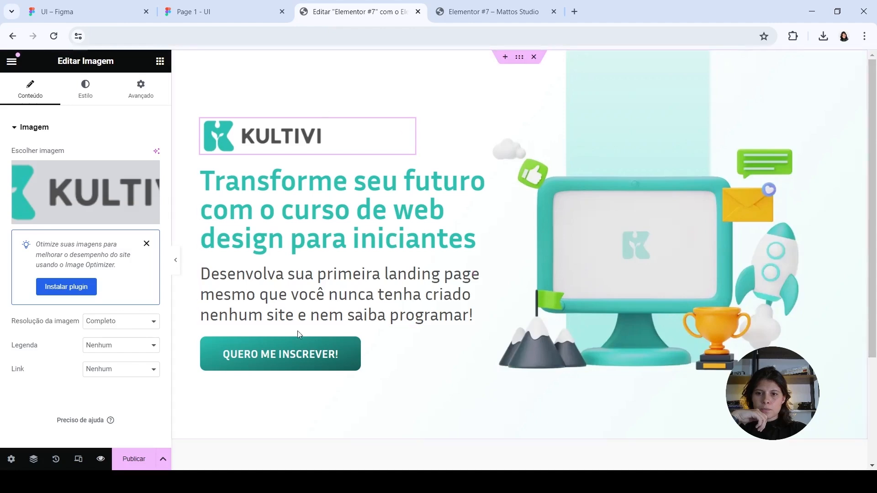
click(288, 296)
click(30, 89)
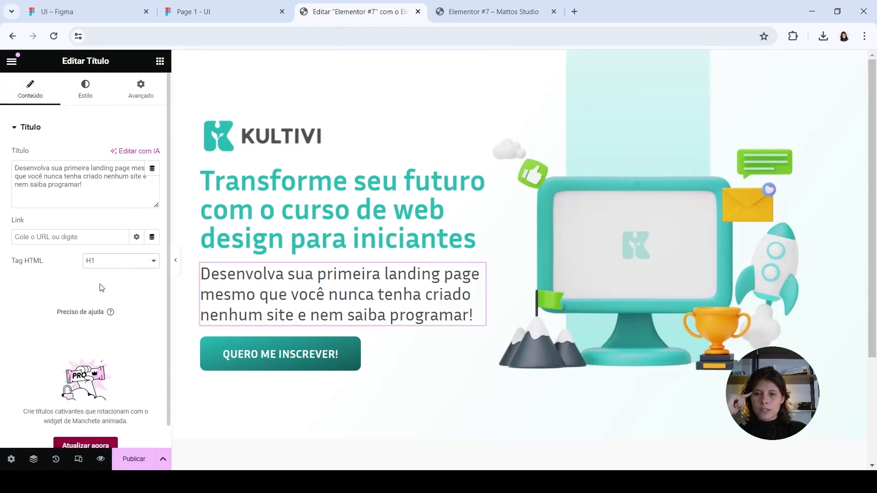
right_click(422, 292)
click(441, 238)
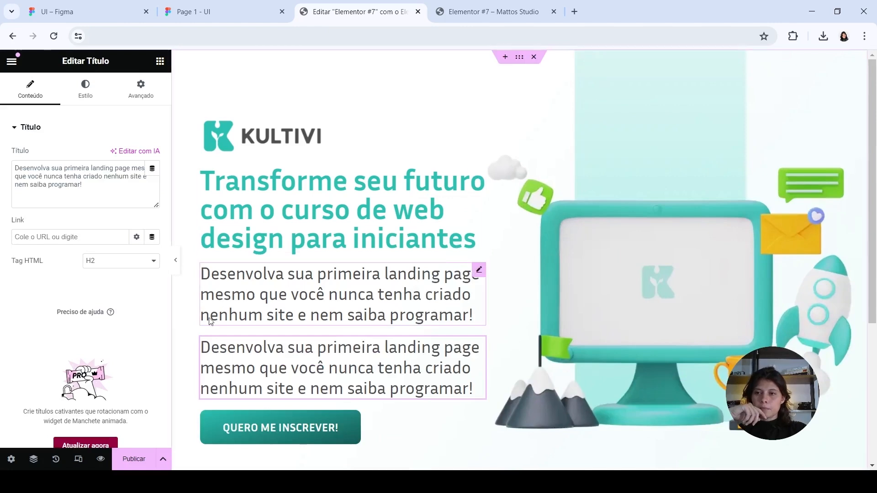
- Replace the duplicated heading's text with "CLIQUE NO BOTÃO ABAIXO PARA SE INSCREVER:" copied from the Figma design
click(111, 7)
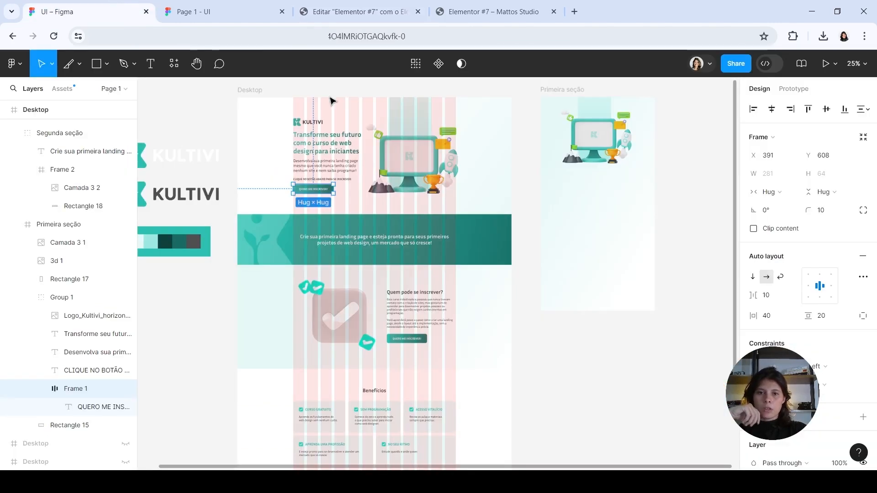
click(323, 178)
key(ctrl+c)
click(350, 4)
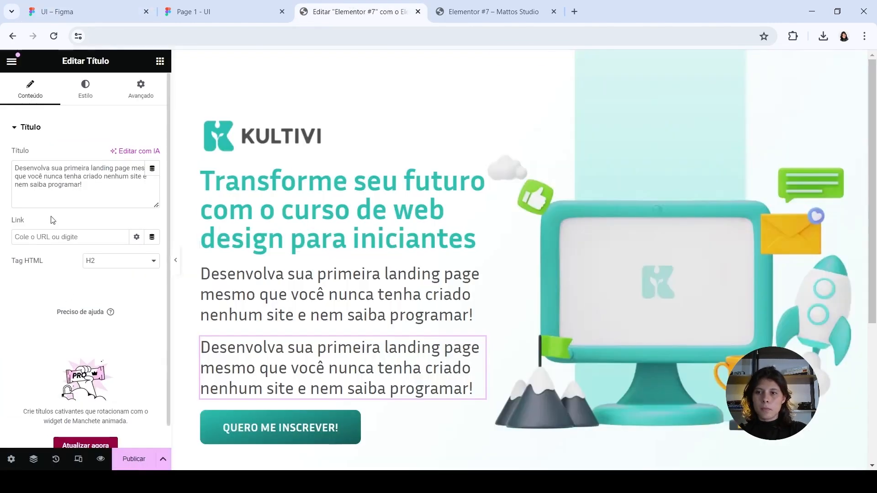
click(100, 188)
key(ctrl+a)
key(ctrl+v)
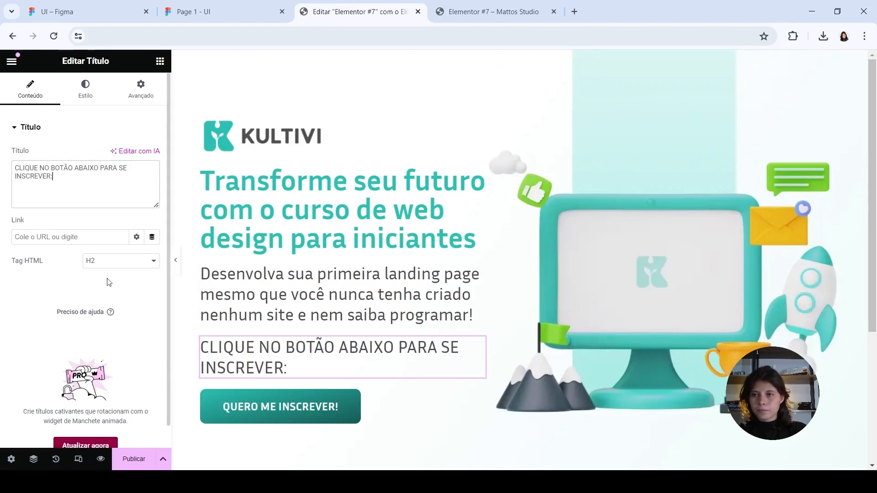
- Set the line above the button to a 1.3 em font size with a bold weight and check it against Figma
click(82, 12)
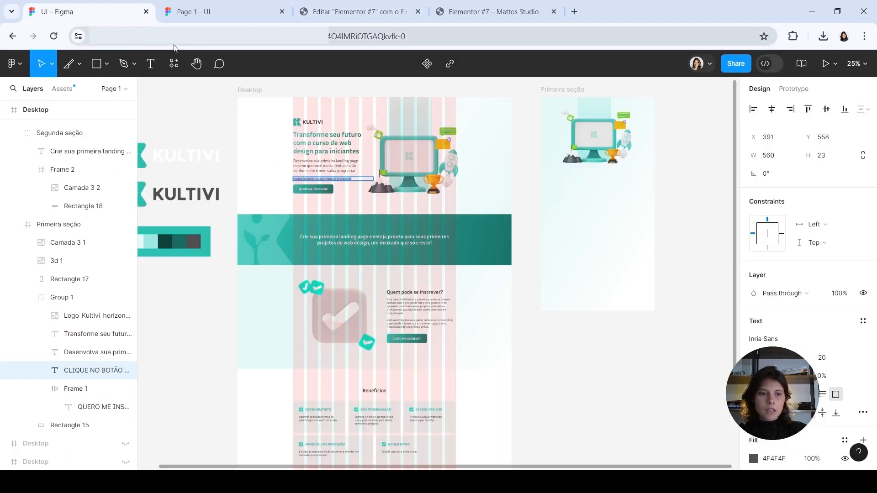
click(297, 12)
click(85, 89)
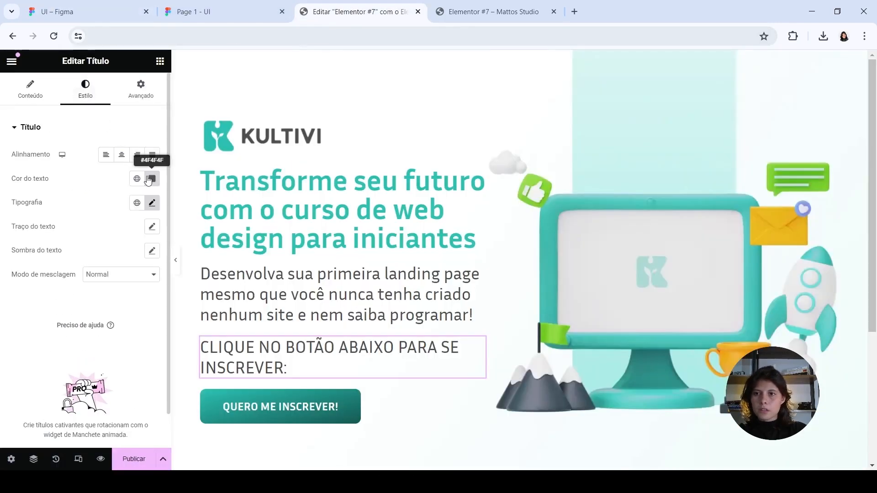
click(152, 203)
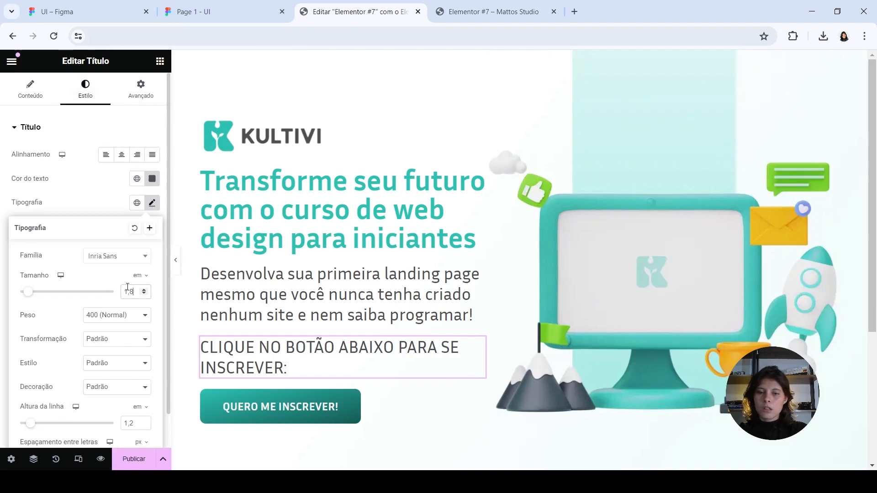
key(BackSpace)
text(3)
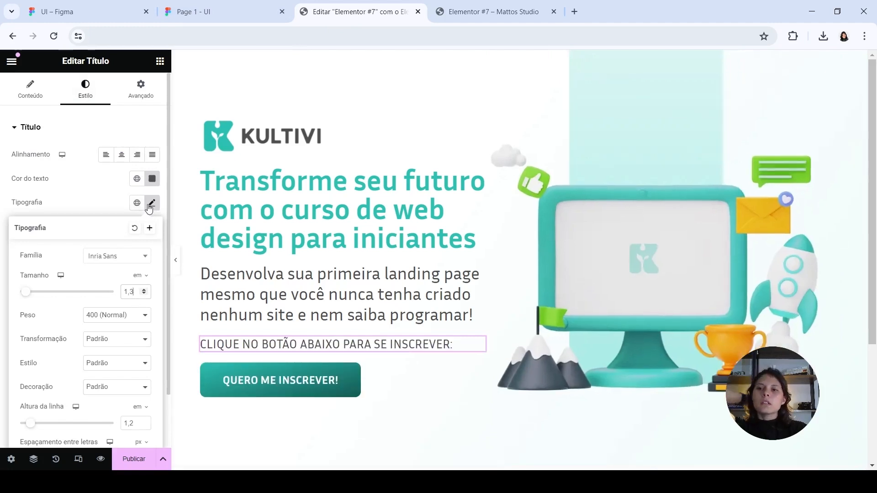
click(102, 381)
click(267, 341)
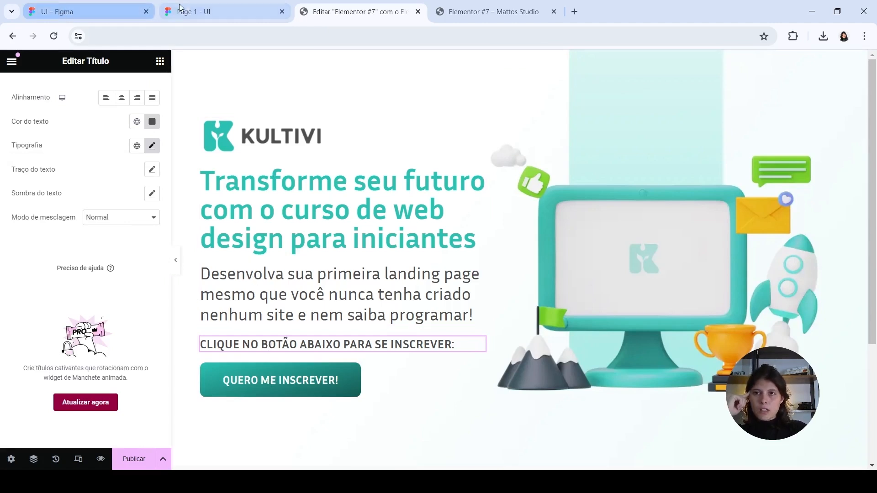
click(74, 15)
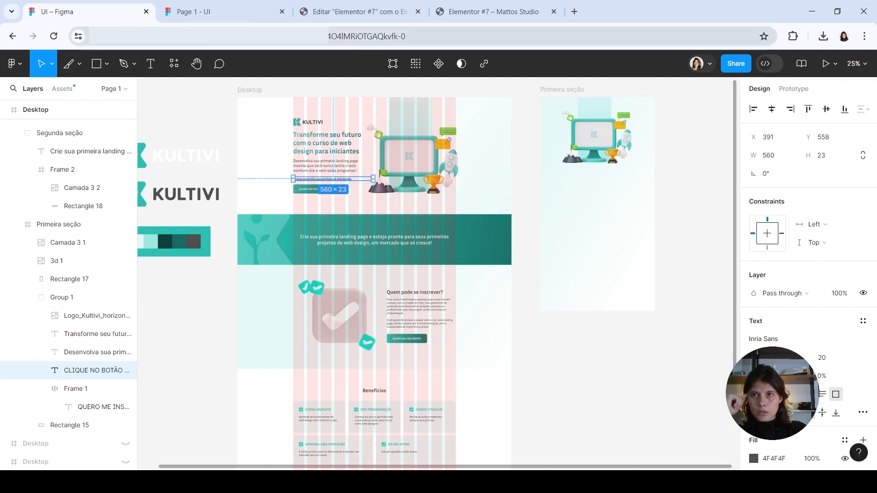
- Back in the Elementor editor, set the section container's column and row gaps to 40 px
click(349, 14)
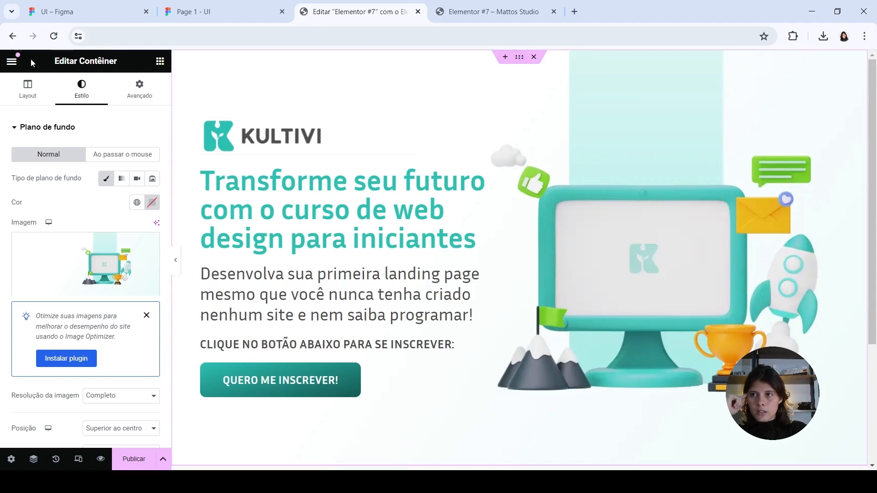
click(26, 98)
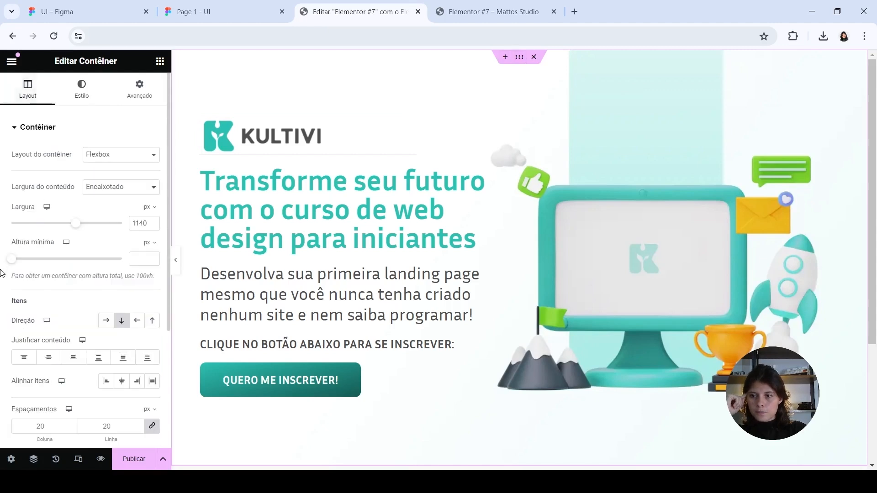
scroll(58, 357, down, 1)
double_click(38, 373)
text(40)
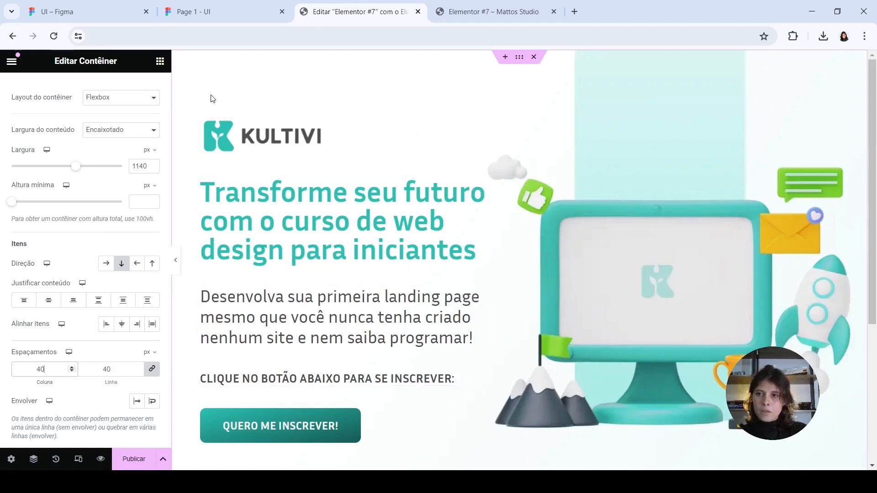
- Add a new container inside the section, between the logo and the headline
scroll(54, 135, up, 2)
click(160, 61)
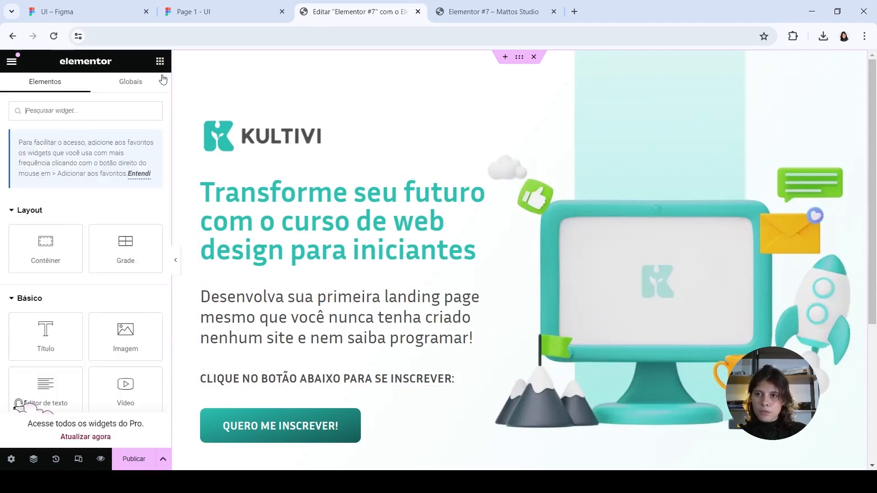
drag(35, 259, 68, 247)
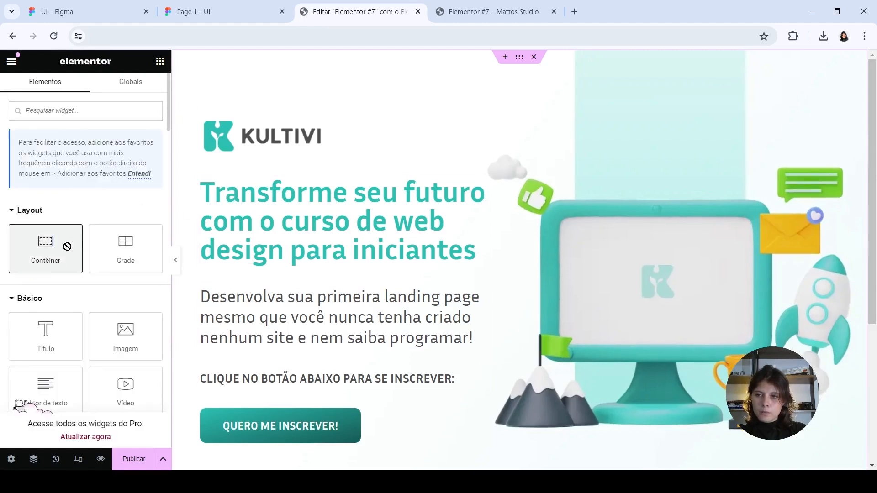
drag(186, 208, 231, 190)
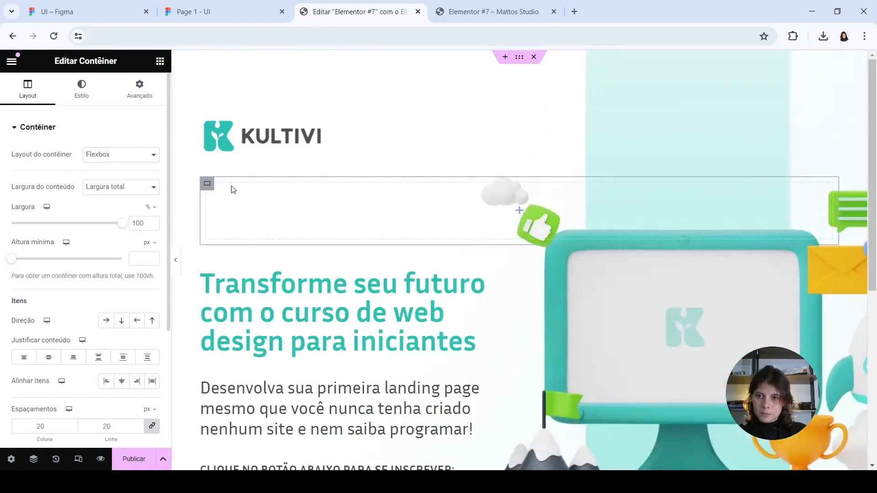
click(160, 61)
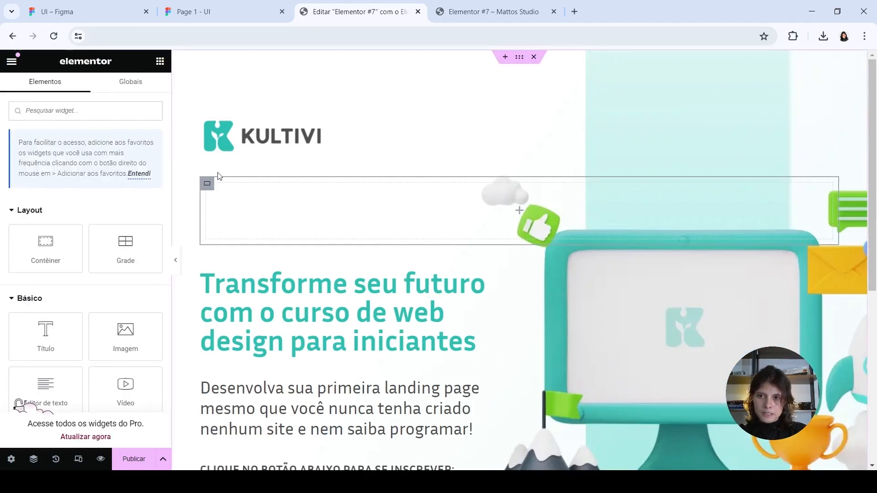
- Set the new container's padding to 0 and move the headline and the paragraph into it
click(207, 184)
click(140, 89)
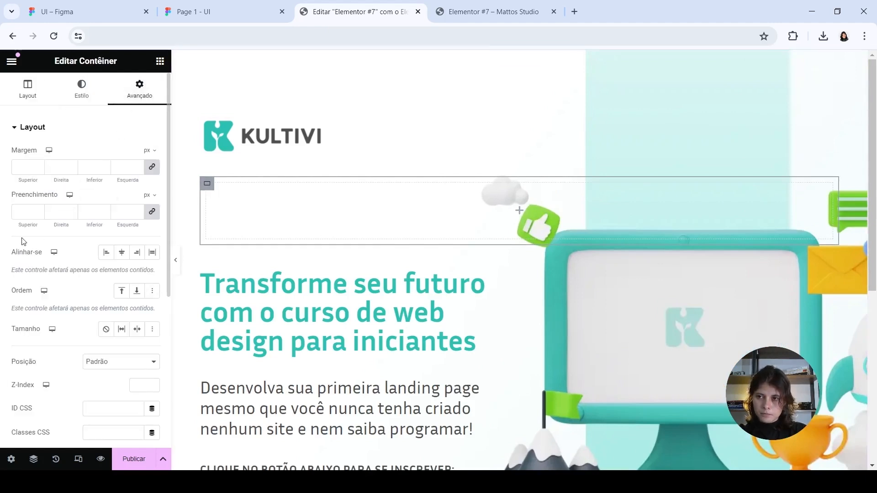
text(0)
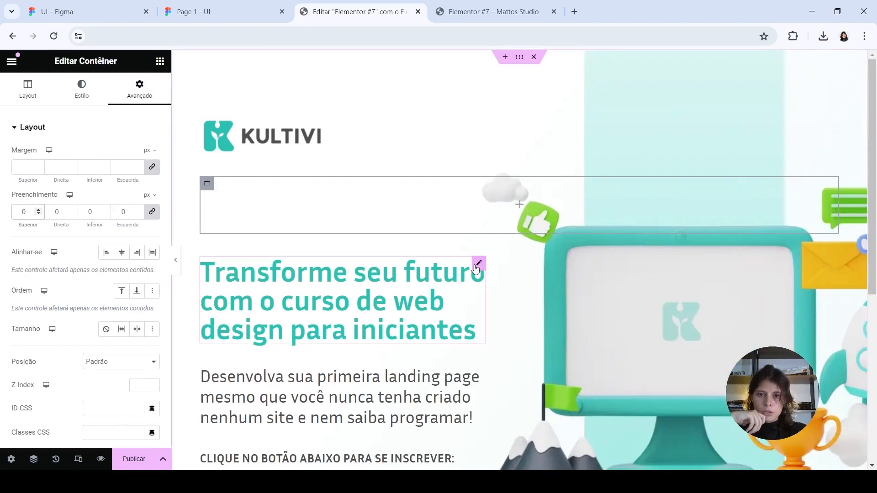
drag(476, 267, 470, 211)
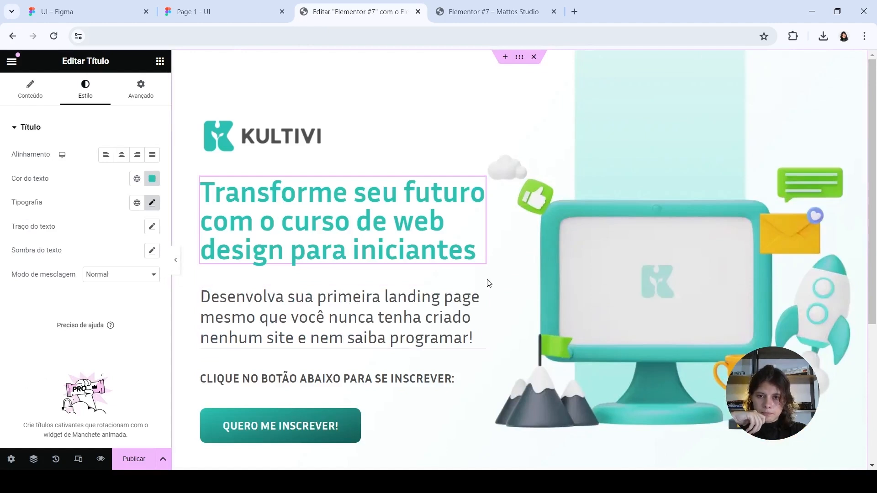
click(478, 293)
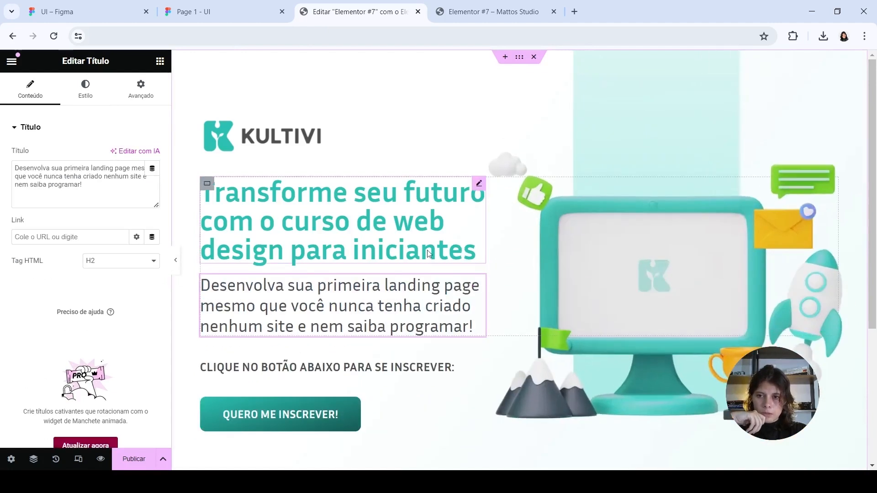
- Set the section container's column and row gaps to 100 px and check the spacing between its elements
click(521, 59)
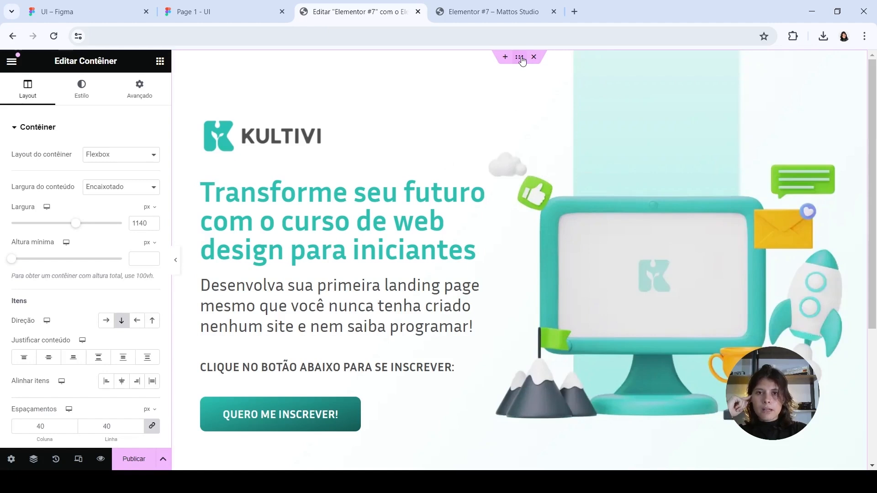
click(40, 428)
key(BackSpace)
text(100)
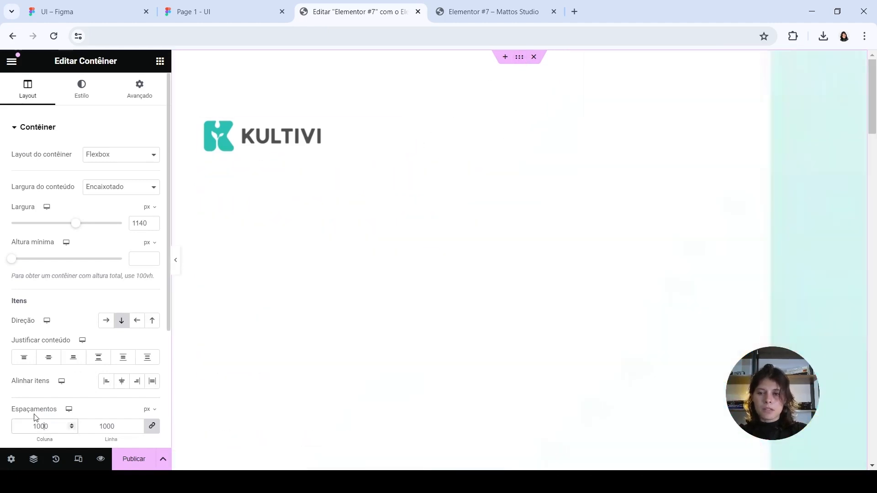
scroll(503, 376, down, 1)
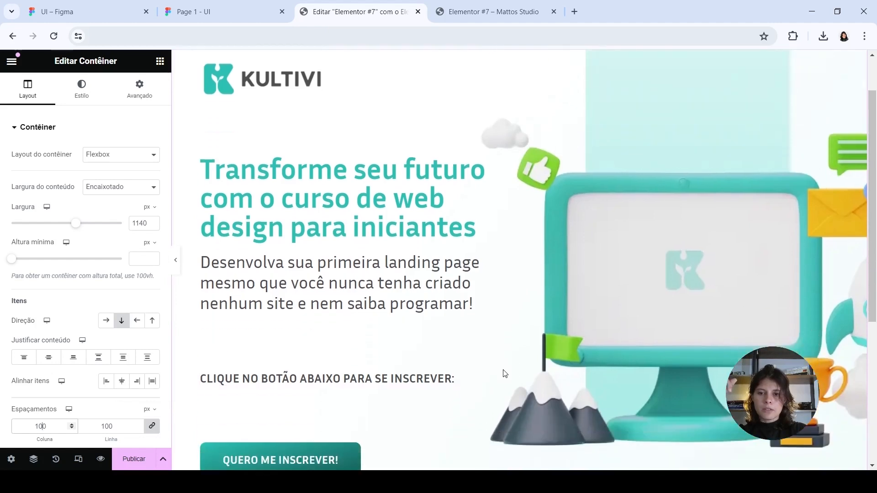
scroll(529, 270, up, 1)
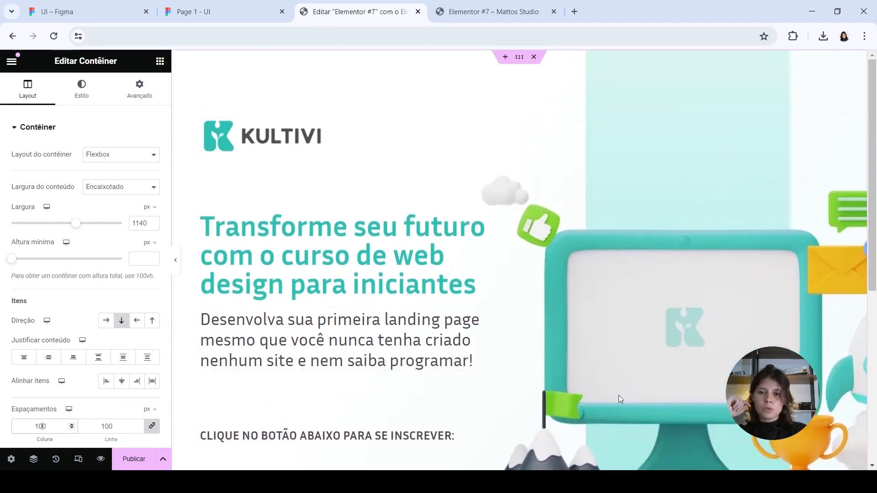
scroll(290, 393, down, 1)
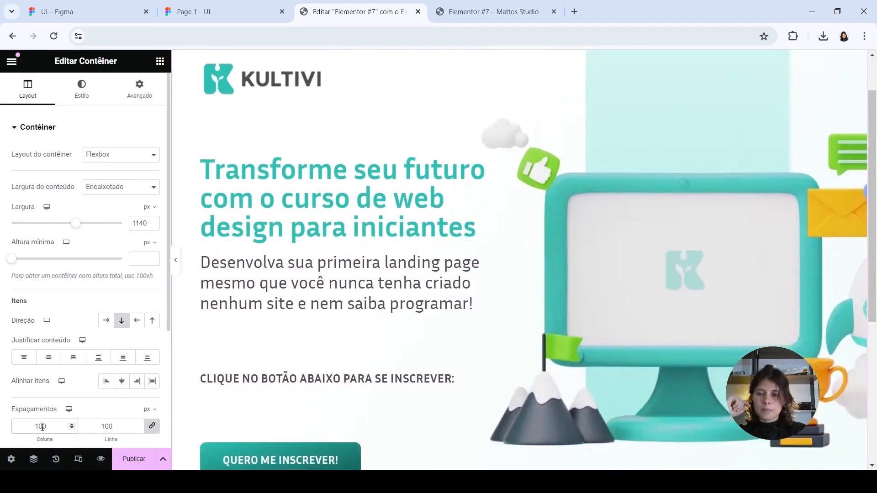
- Narrow the container around the headline and paragraph to about 45% and set both texts' widths to Largura total (100%)
click(206, 162)
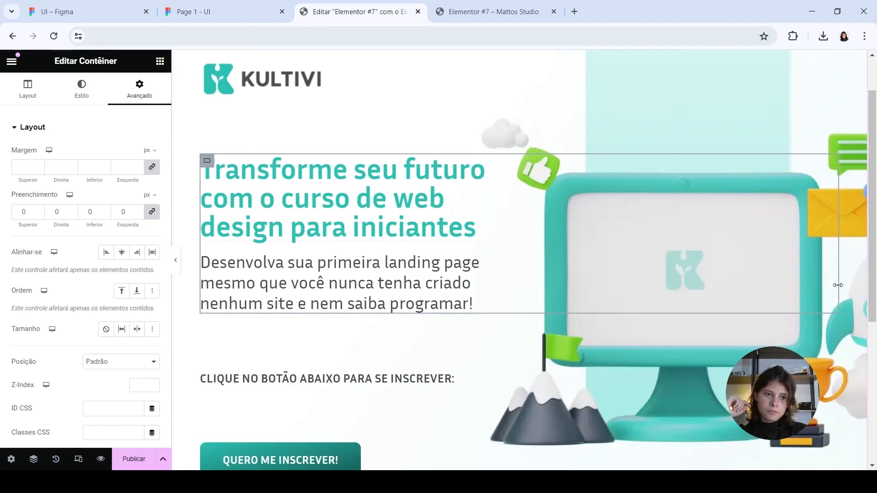
drag(838, 286, 541, 274)
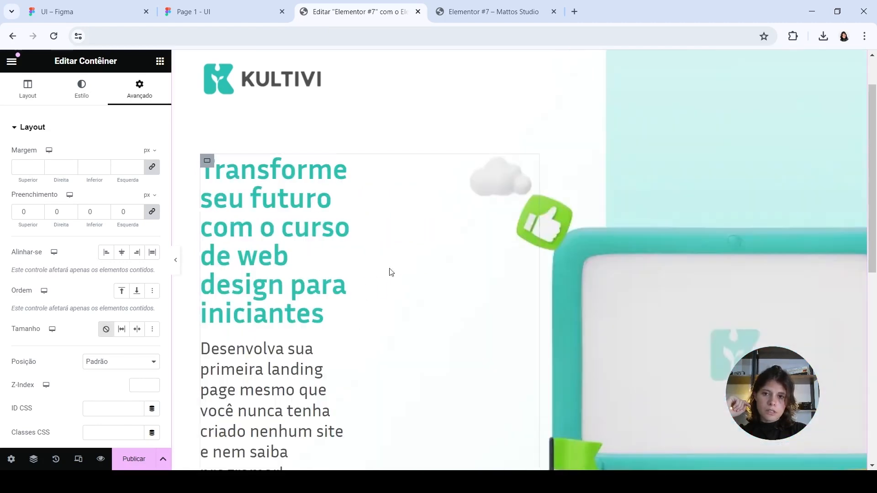
click(302, 242)
click(143, 92)
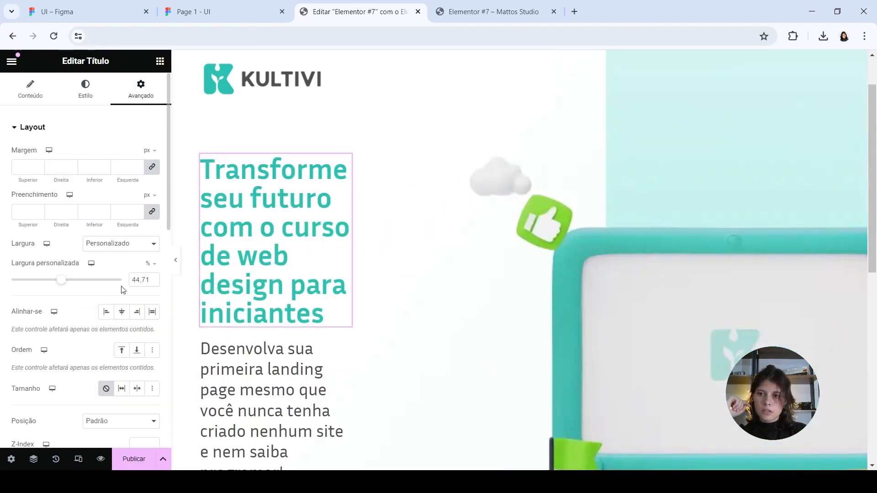
click(114, 265)
click(223, 349)
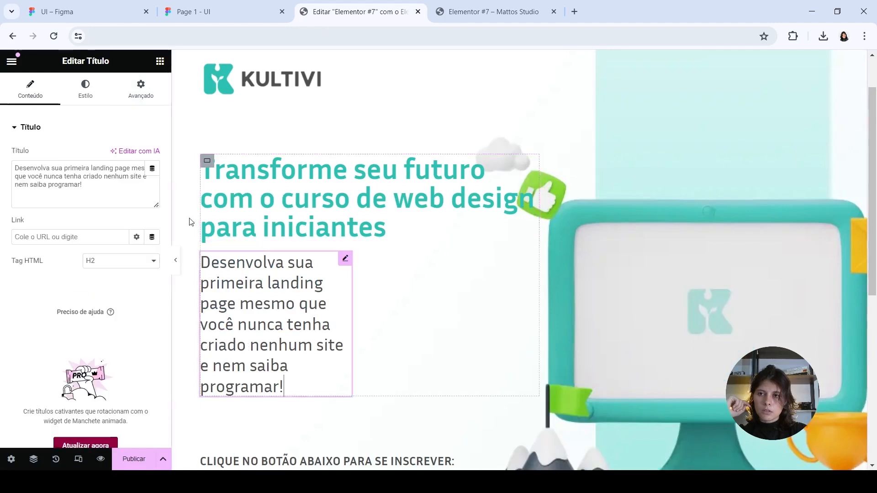
click(138, 86)
click(118, 267)
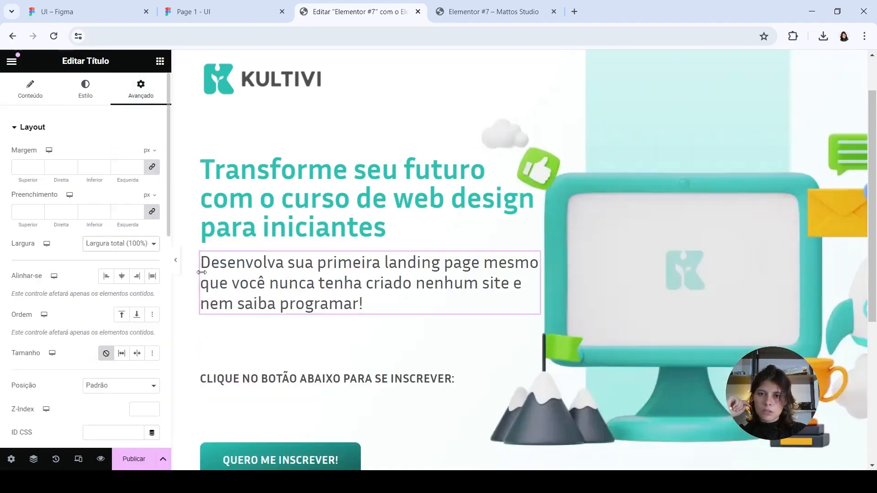
click(207, 161)
drag(536, 231, 489, 239)
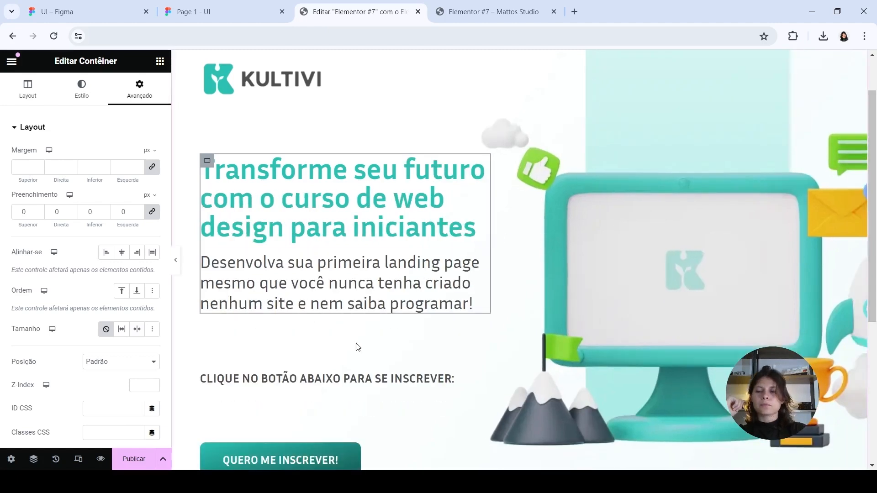
- Add a second container between the paragraph and the call-to-action line, with its padding set to 0
click(159, 62)
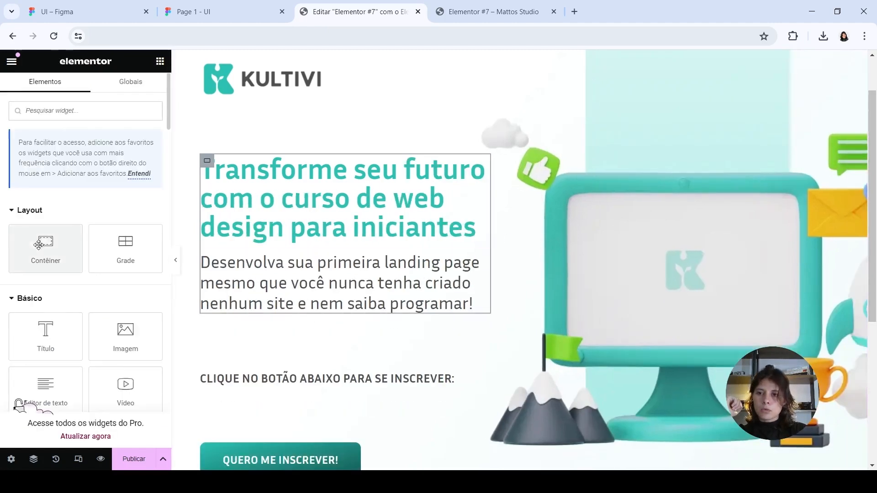
drag(46, 247, 243, 369)
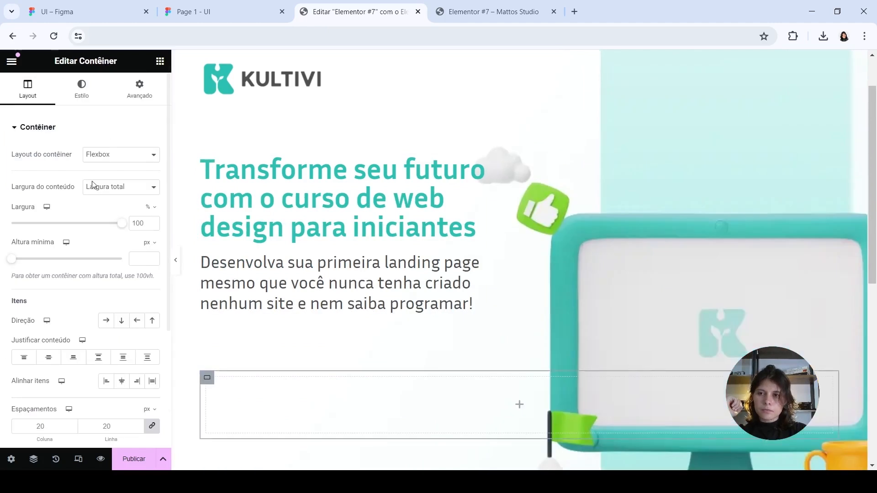
click(139, 94)
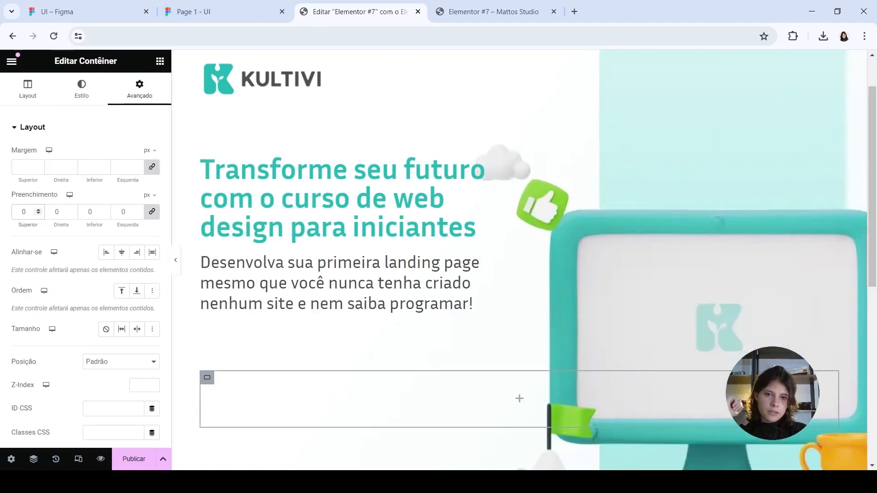
- Set the width of the container holding the headline and paragraph to exactly 45%
click(207, 160)
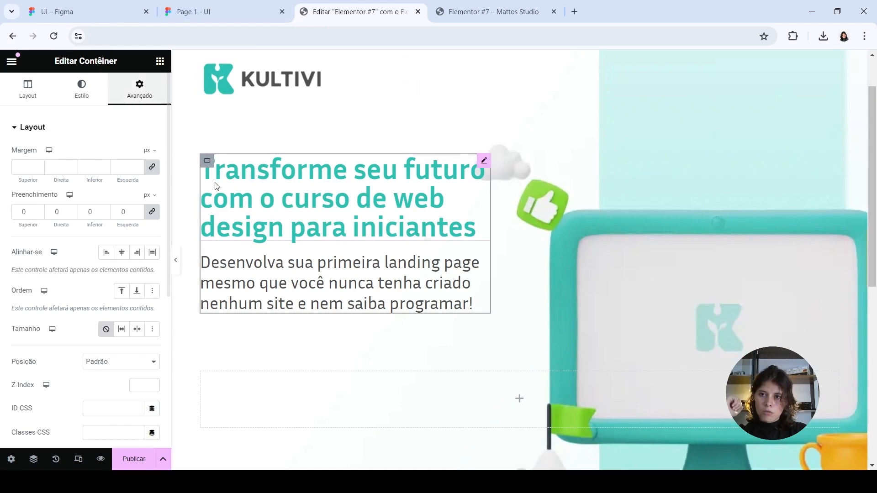
click(28, 89)
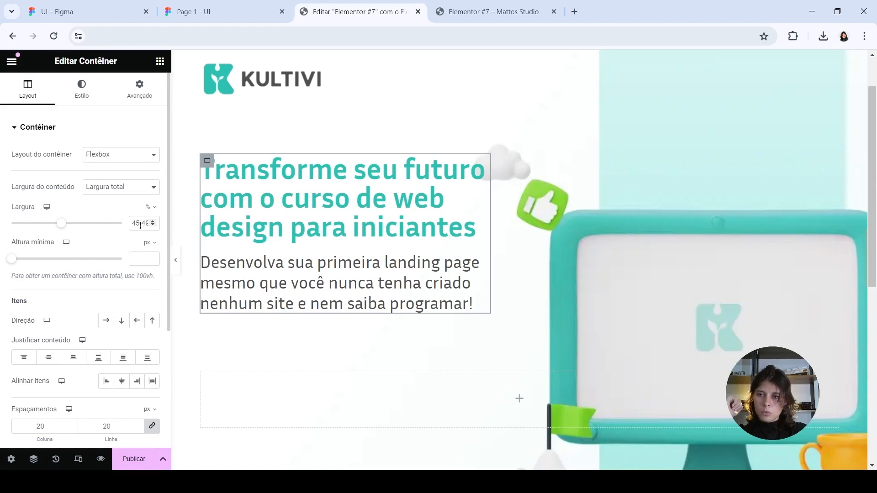
double_click(141, 226)
text(45)
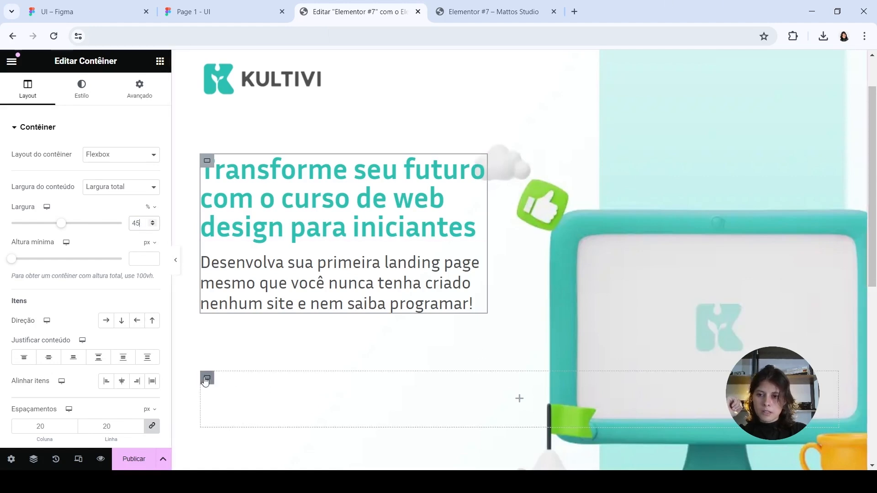
- Set the width of the empty second container to 45%
click(206, 382)
click(28, 91)
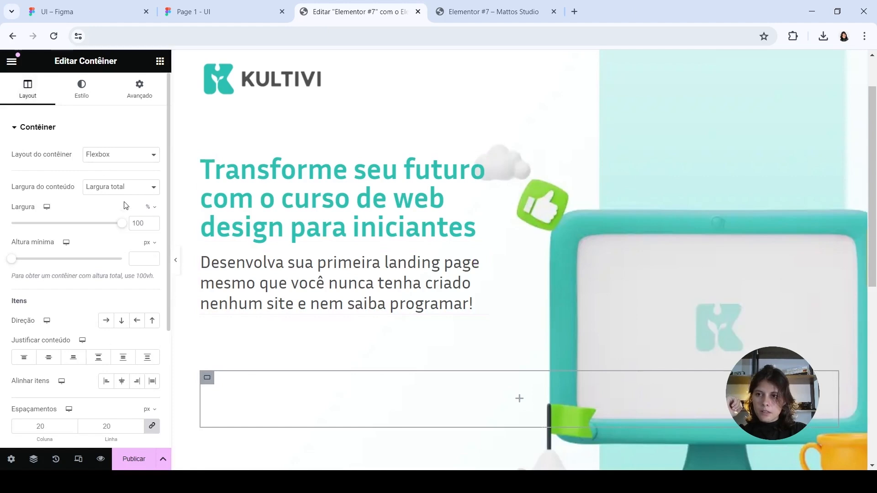
double_click(136, 226)
text(45)
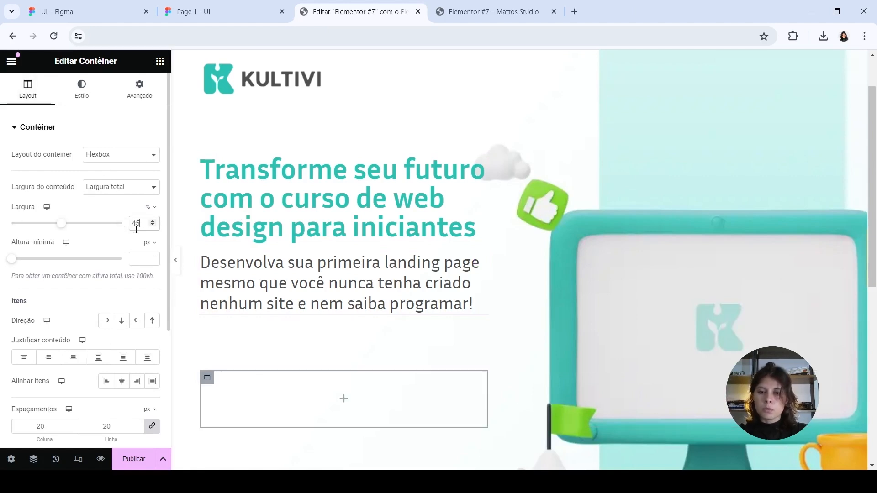
- Move the "CLIQUE NO BOTÃO ABAIXO PARA SE INSCREVER:" line and the "QUERO ME INSCREVER!" button below it into the second container
scroll(295, 293, down, 5)
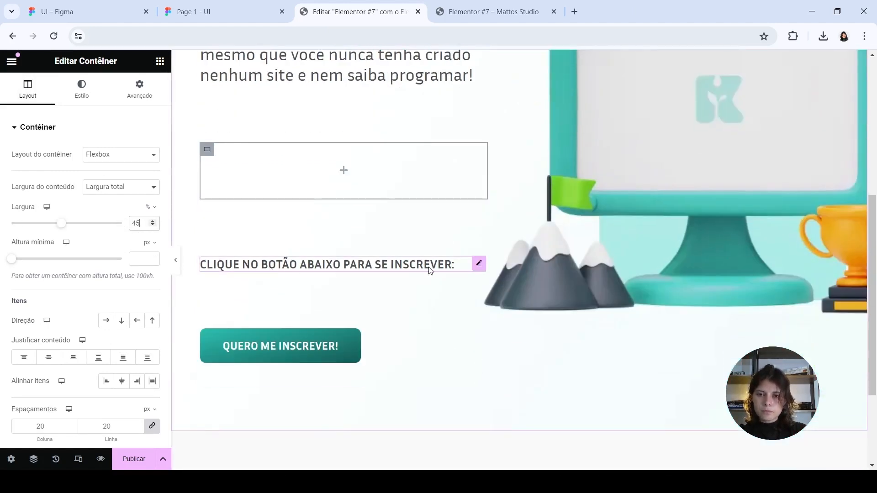
drag(477, 264, 430, 182)
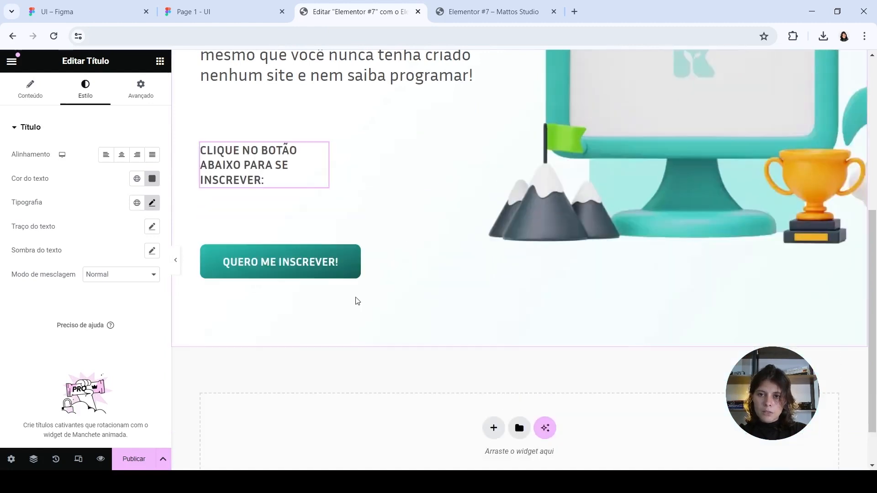
mouse_move(386, 251)
drag(354, 174, 337, 170)
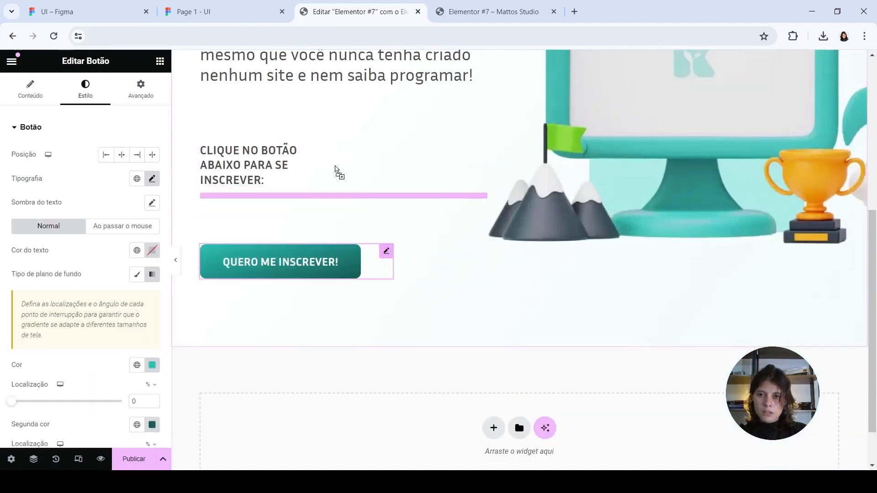
drag(250, 168, 251, 169)
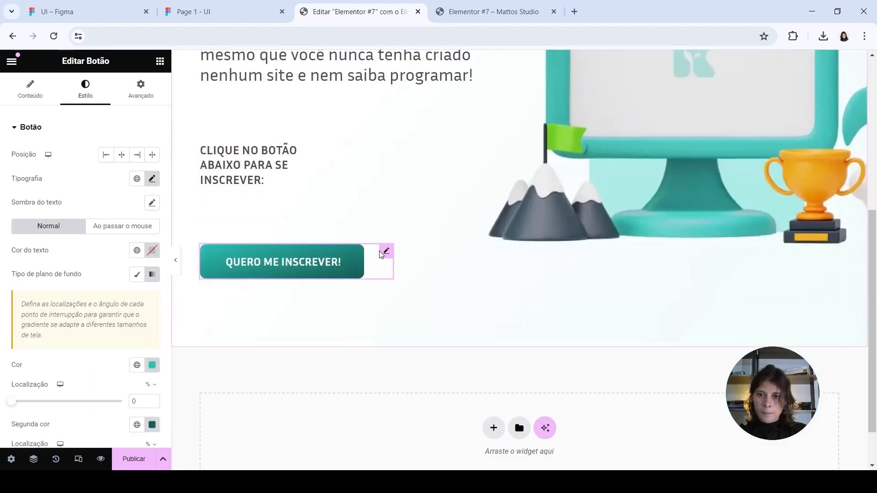
drag(386, 252, 302, 174)
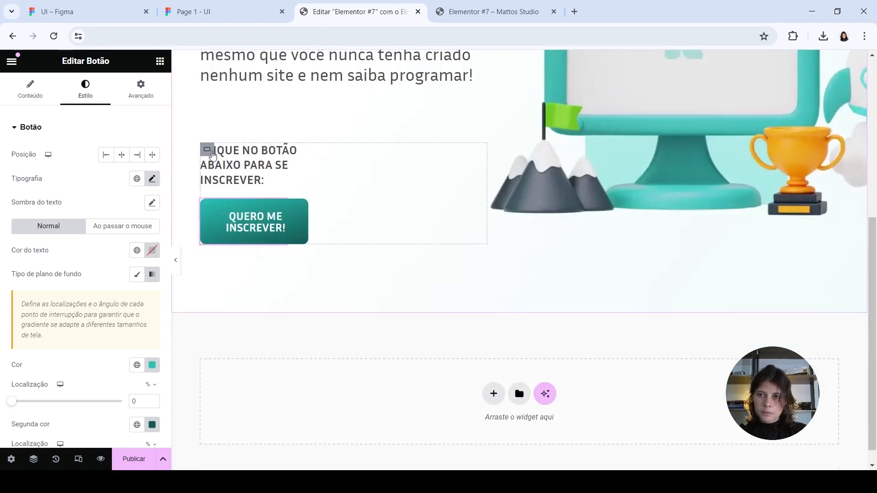
- Set the call-to-action line and the "QUERO ME INSCREVER!" button to full width, Largura total (100%)
click(284, 168)
click(141, 89)
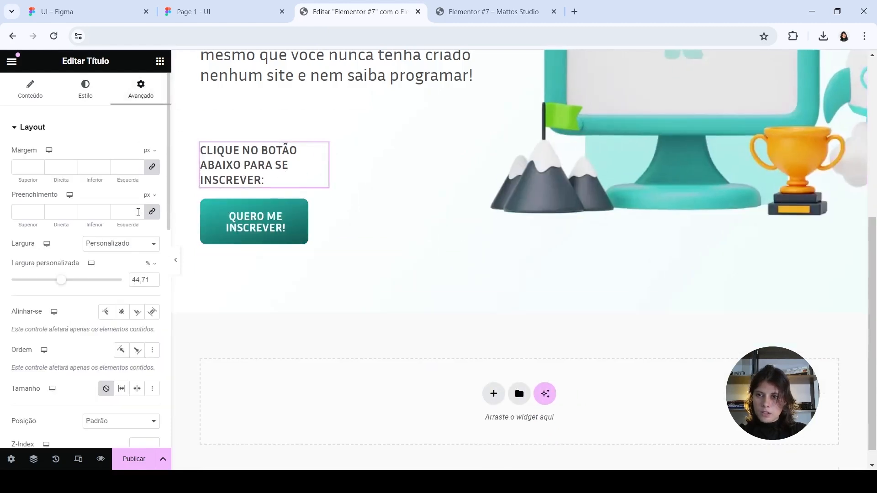
click(121, 269)
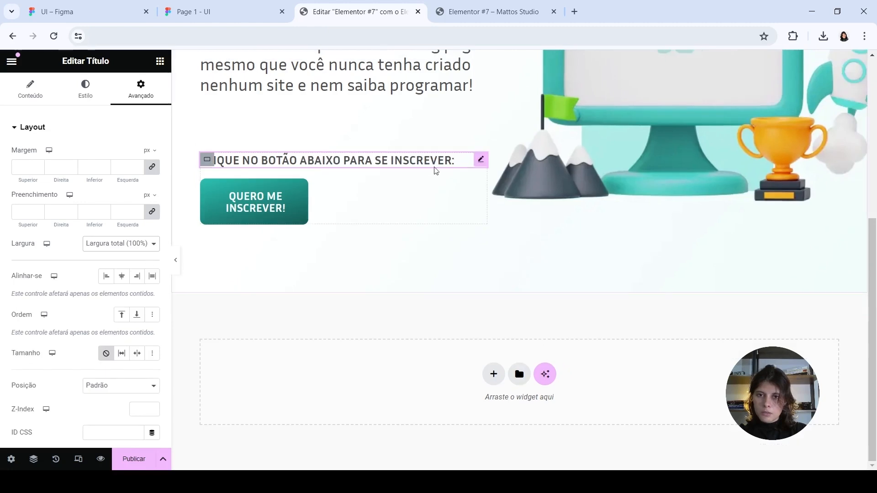
click(254, 200)
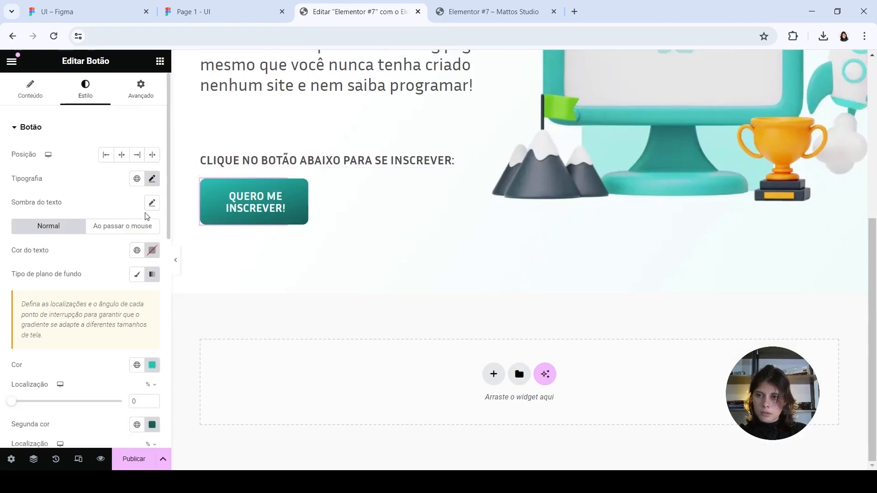
click(158, 98)
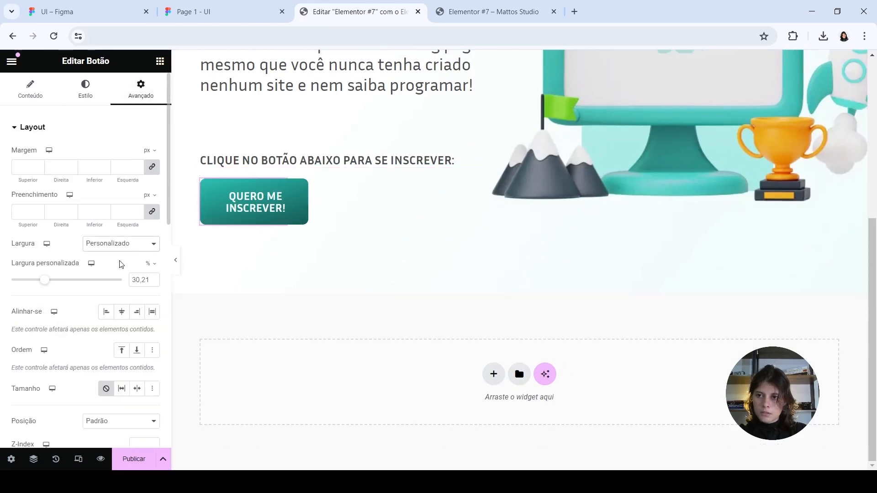
click(121, 264)
- Set the first section's main container gaps to 40 px for column and row, and preview the section without the editing panel
scroll(327, 264, up, 4)
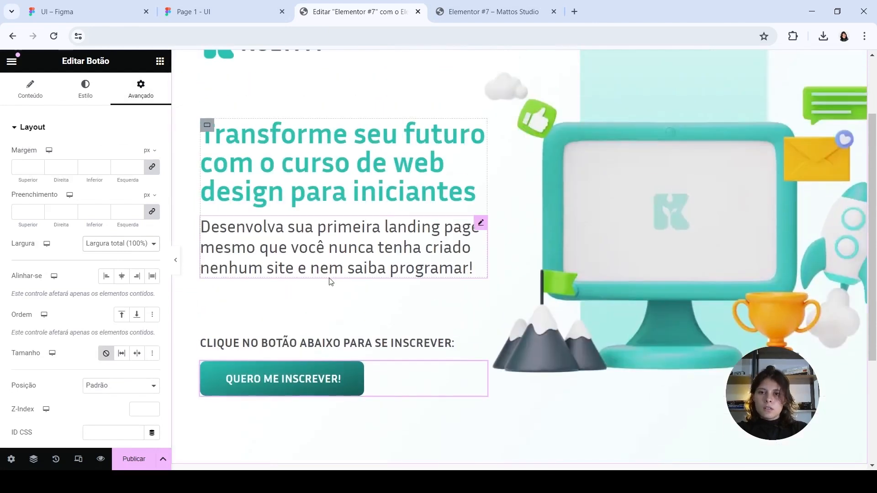
scroll(330, 281, up, 2)
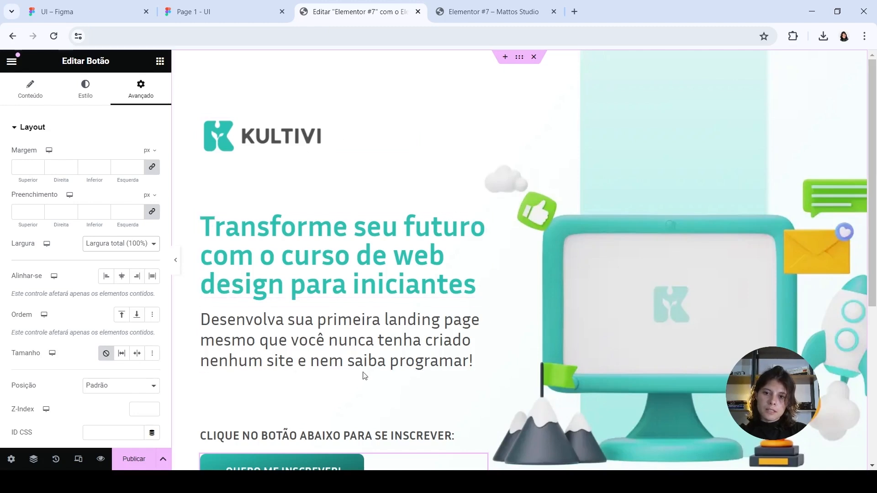
scroll(288, 268, down, 1)
scroll(288, 274, down, 2)
scroll(288, 356, up, 3)
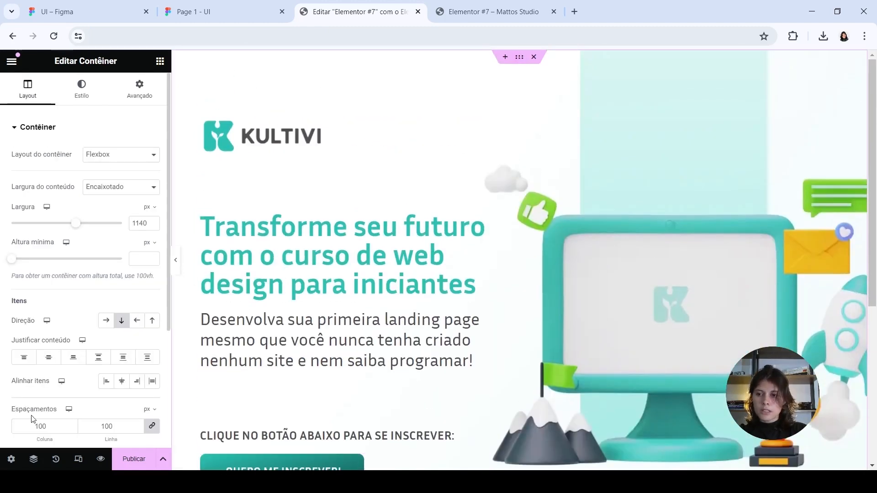
drag(41, 424, 2, 430)
text(40)
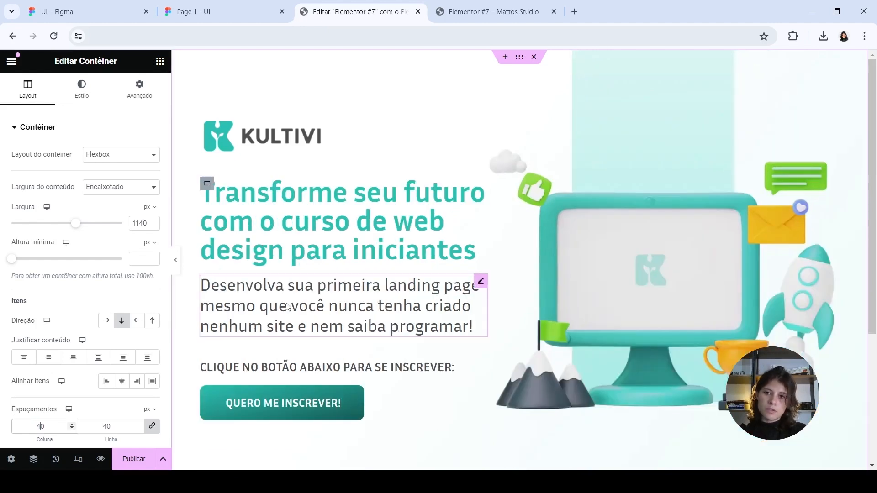
click(175, 260)
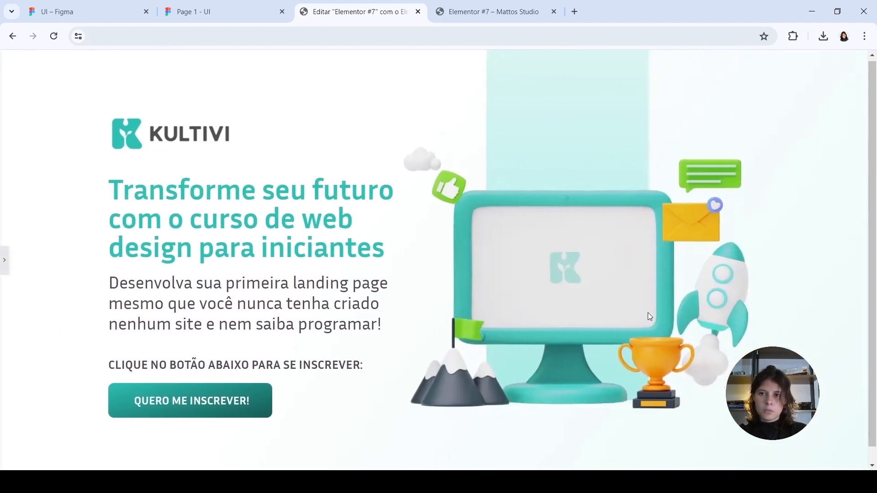
scroll(649, 314, down, 1)
scroll(650, 322, up, 1)
click(493, 11)
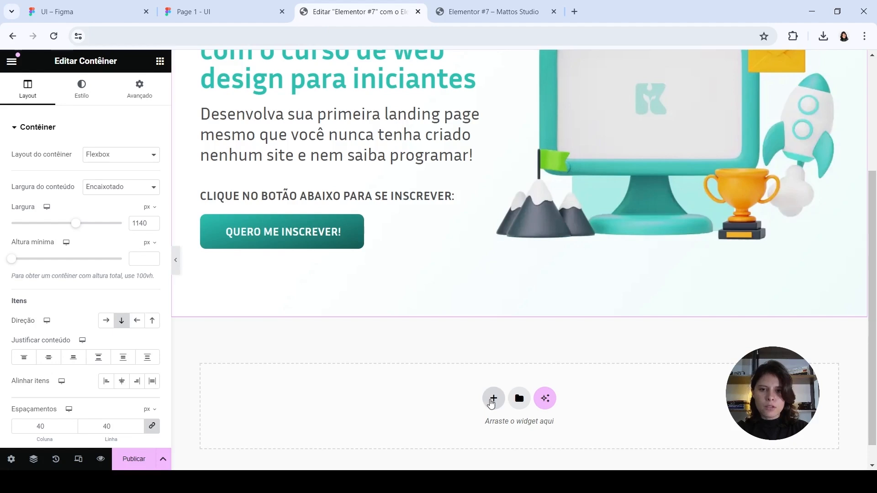
- Add a new Flexbox container with downward direction below the first section
click(491, 402)
click(483, 431)
click(358, 425)
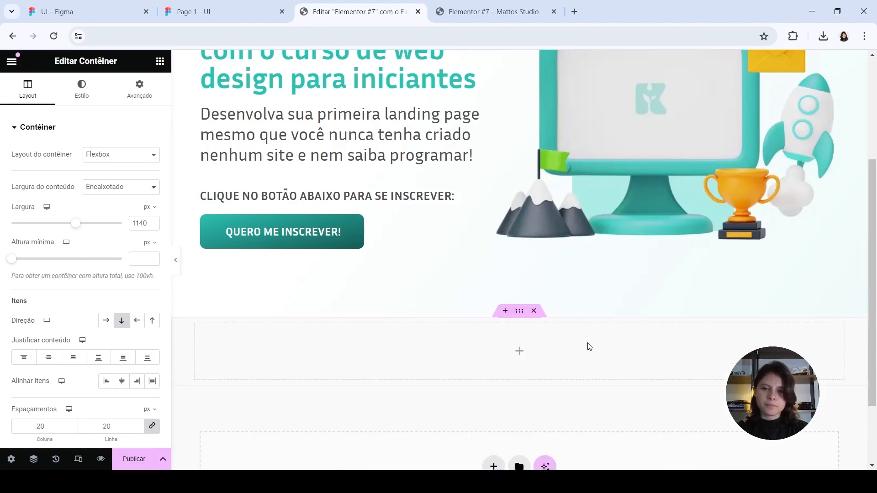
scroll(558, 333, down, 2)
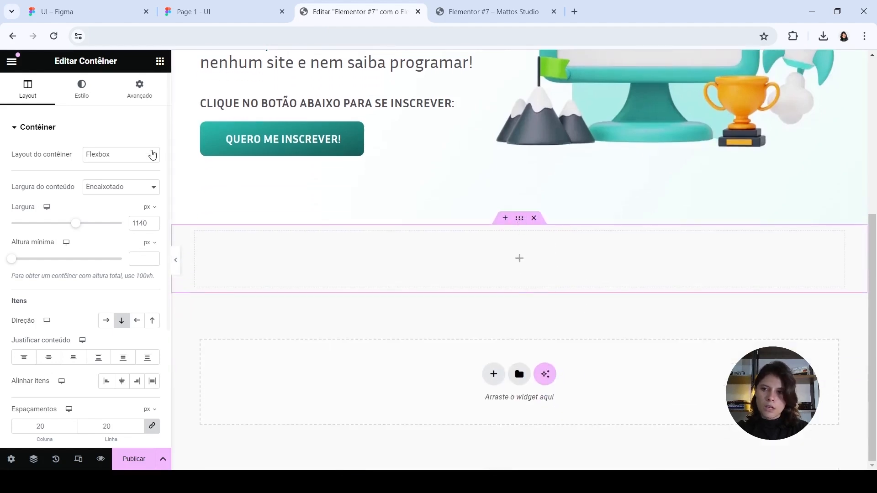
- Unlink the new container's padding and set it to 120 px top and bottom and 50 px right and left
click(153, 90)
click(23, 216)
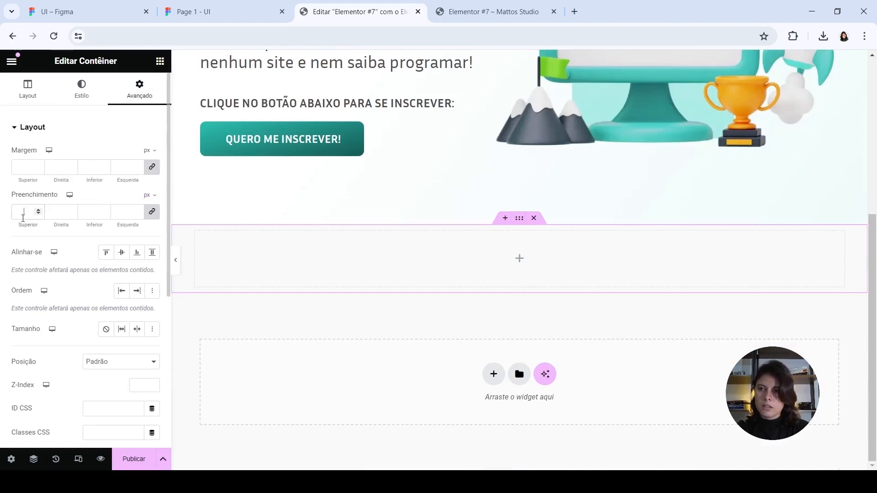
text(120)
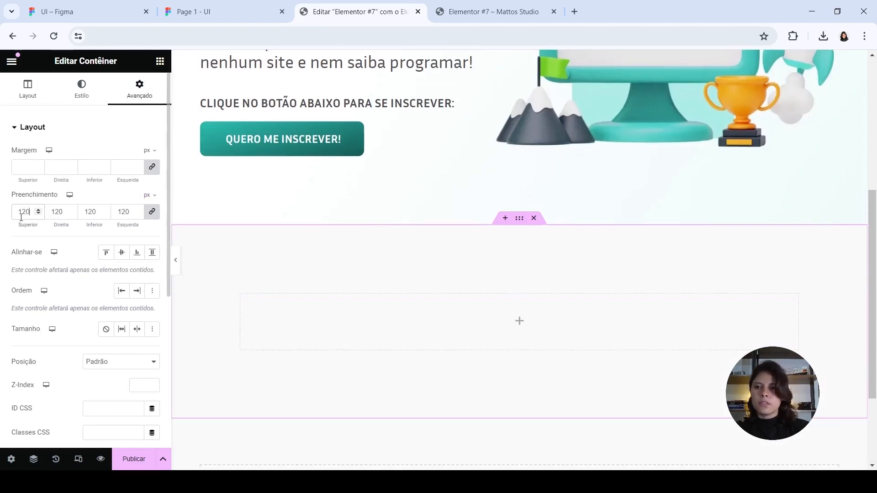
click(151, 211)
double_click(61, 213)
text(50)
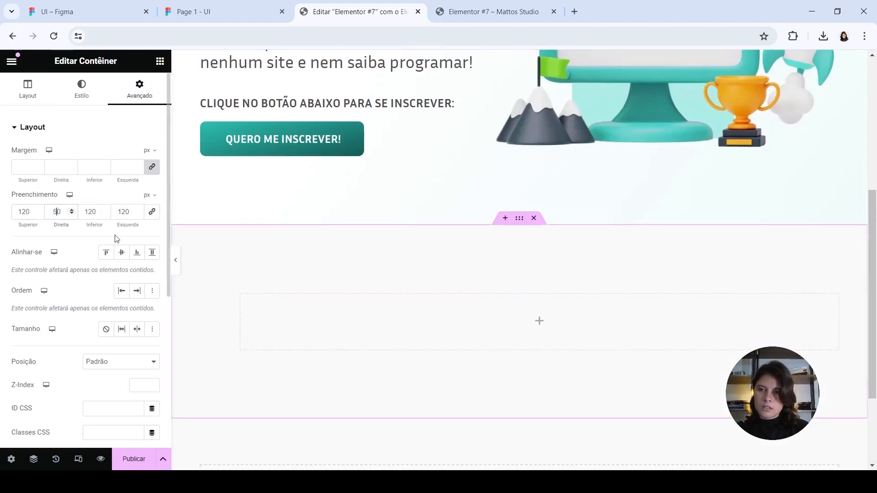
double_click(130, 213)
text(50)
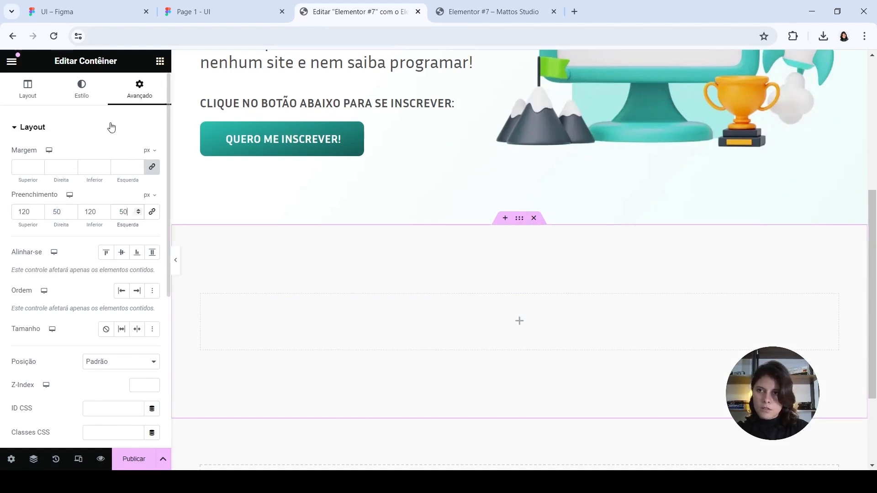
- Give the new container a classic background using the uploaded image bg2.webp
click(82, 92)
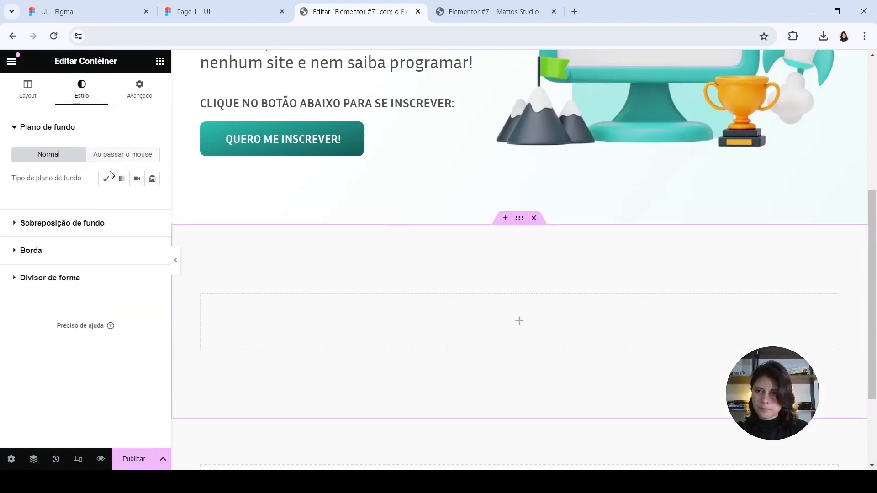
click(107, 178)
click(85, 291)
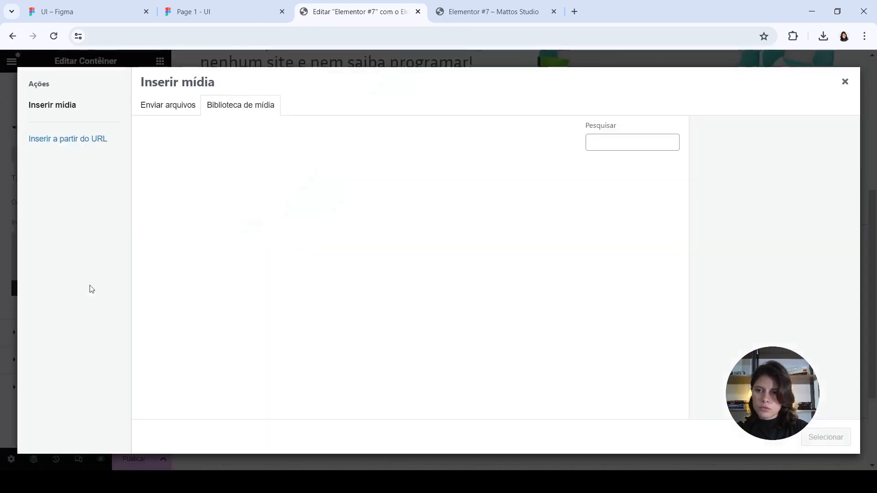
click(182, 111)
click(473, 263)
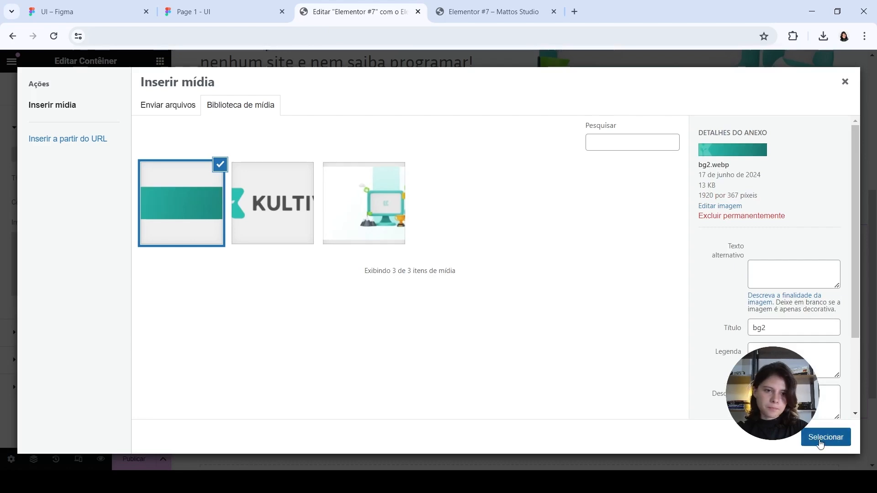
click(818, 446)
- Copy the "Desenvolva sua primeira landing page" paragraph from the first section and paste it into the new container
scroll(438, 206, up, 5)
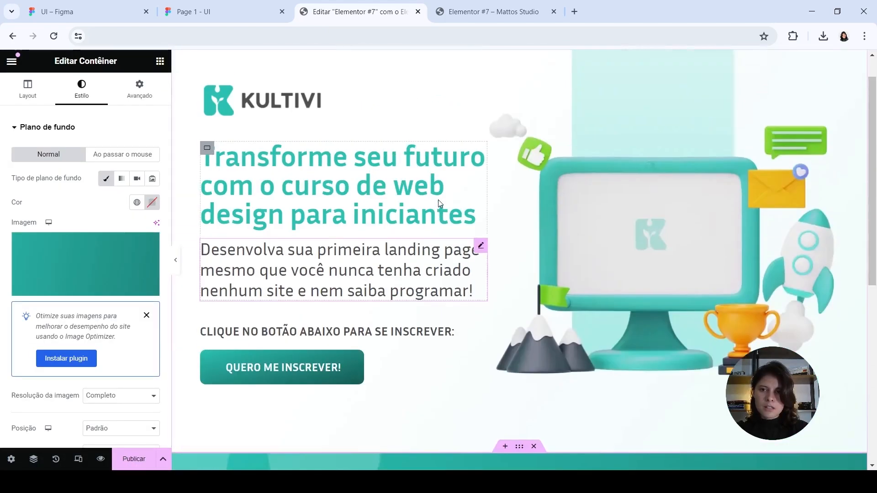
right_click(314, 263)
scroll(426, 373, down, 4)
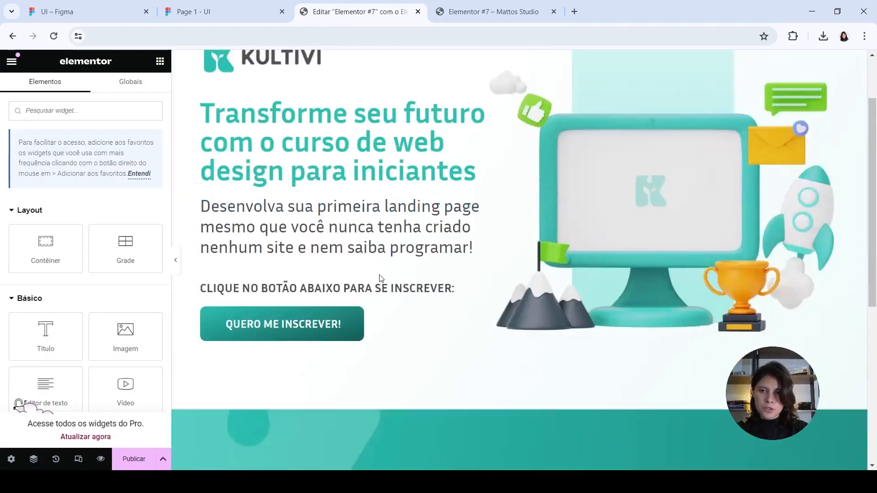
right_click(426, 373)
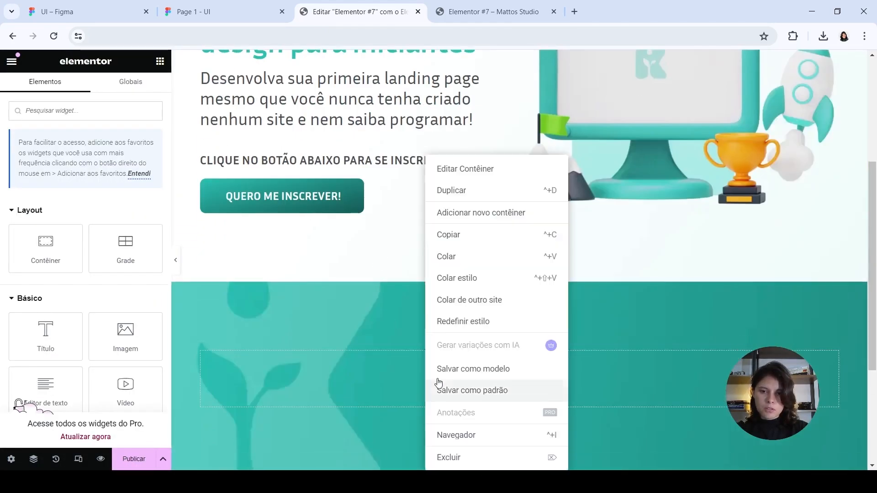
click(452, 258)
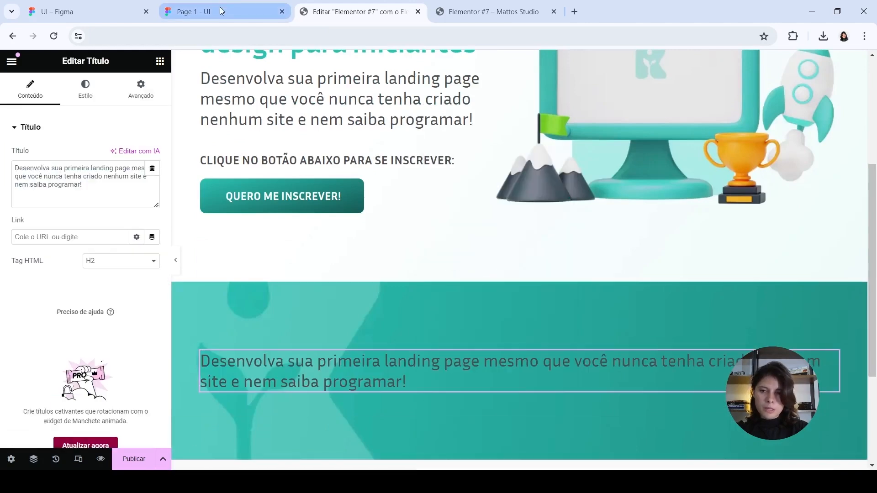
- Replace the pasted text with Figma's "Crie sua primeira landing page e esteja pronto para seus primeiros projetos de web design, um mercado que só cresce!"
click(86, 93)
click(152, 204)
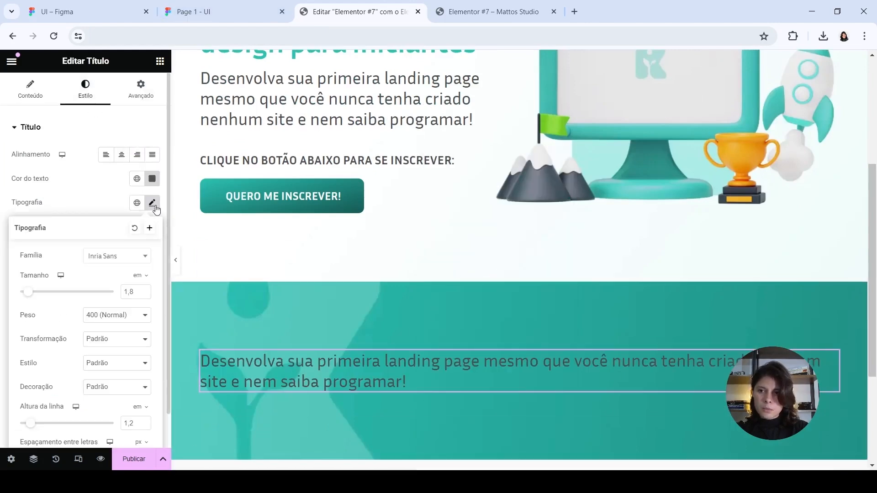
click(68, 12)
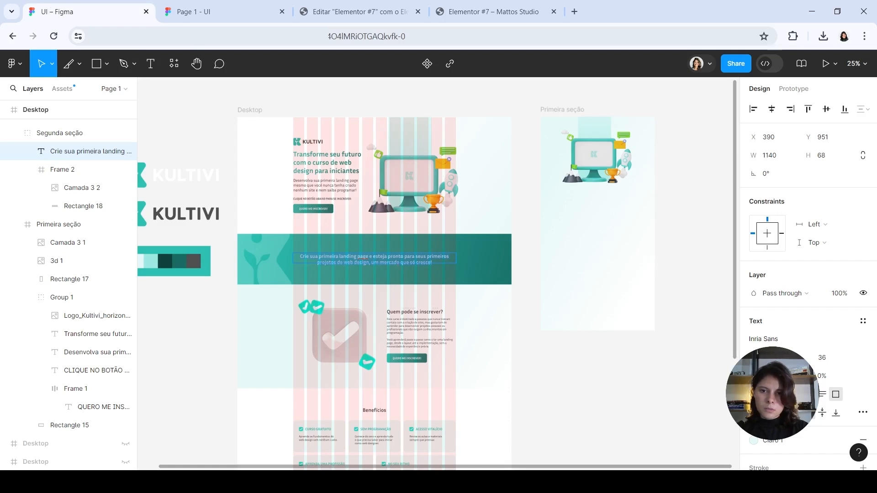
click(363, 12)
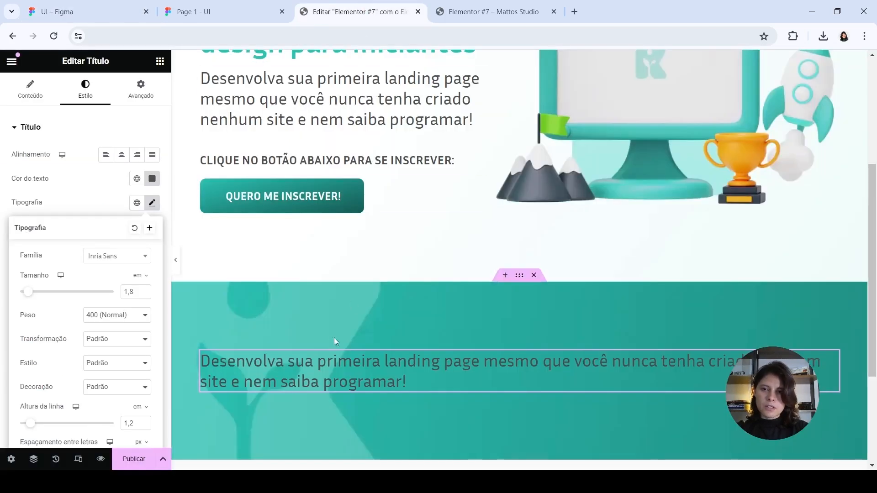
click(102, 188)
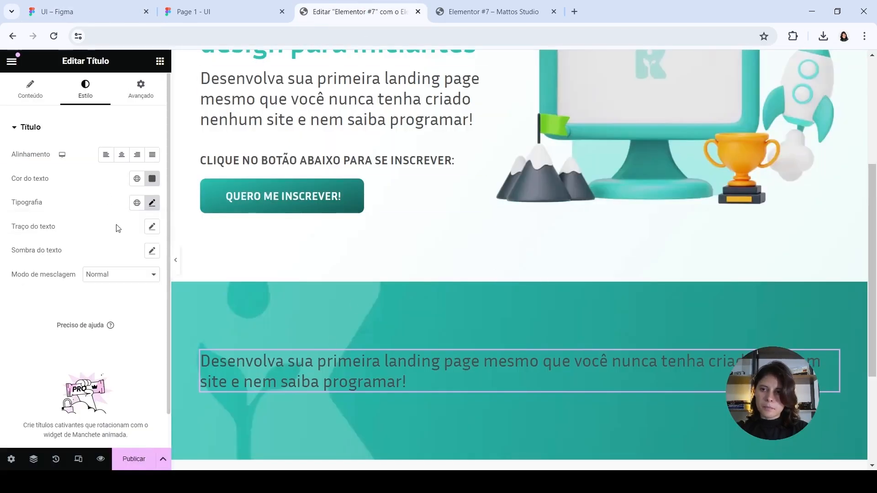
click(30, 89)
click(85, 185)
key(ctrl+a)
text(Crie sua primeira landing page e esteja pronto para seus primeiros projetos de web design, um mercado que só cresce!)
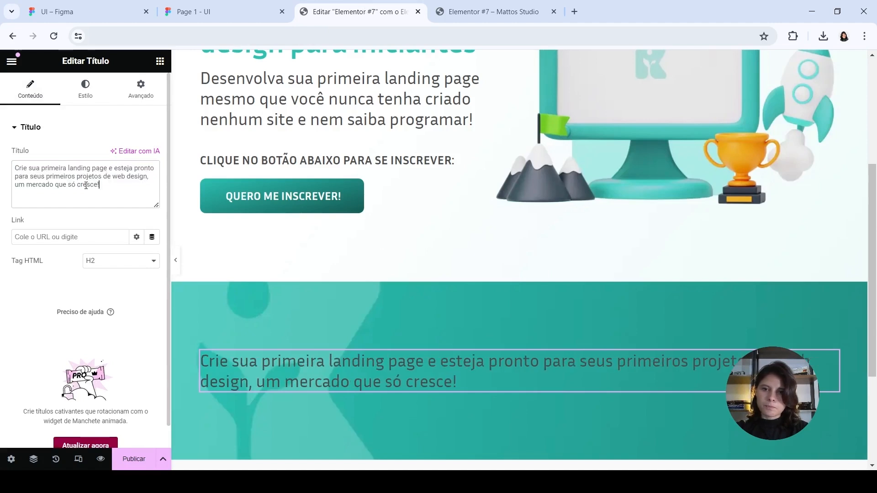
- Set the second section's text color to E6F9F8, taken from the Figma design, and center the text
click(85, 89)
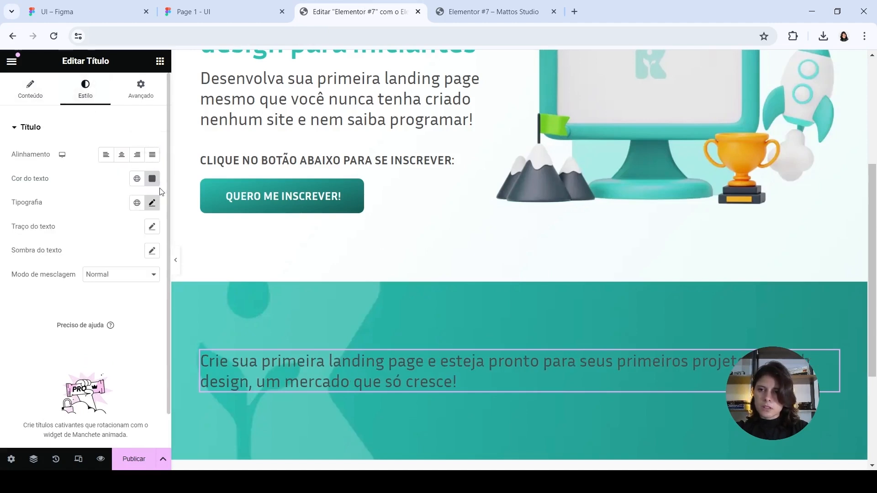
click(152, 178)
click(109, 3)
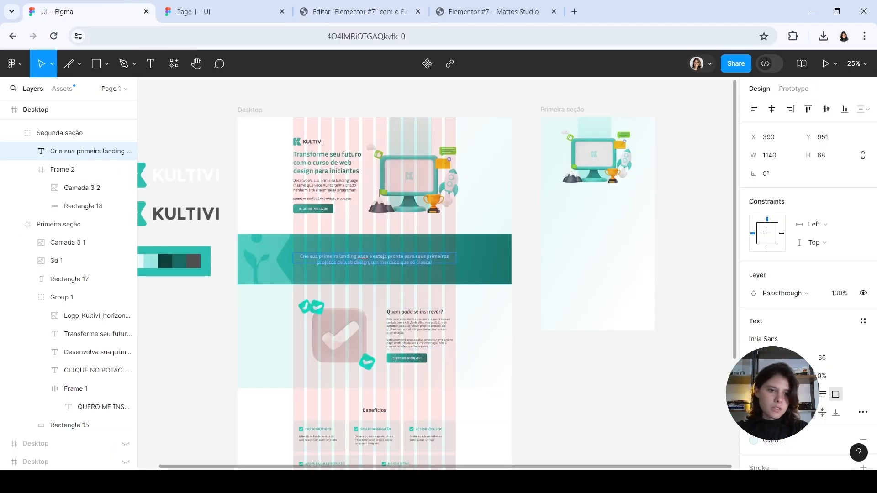
click(772, 437)
click(627, 265)
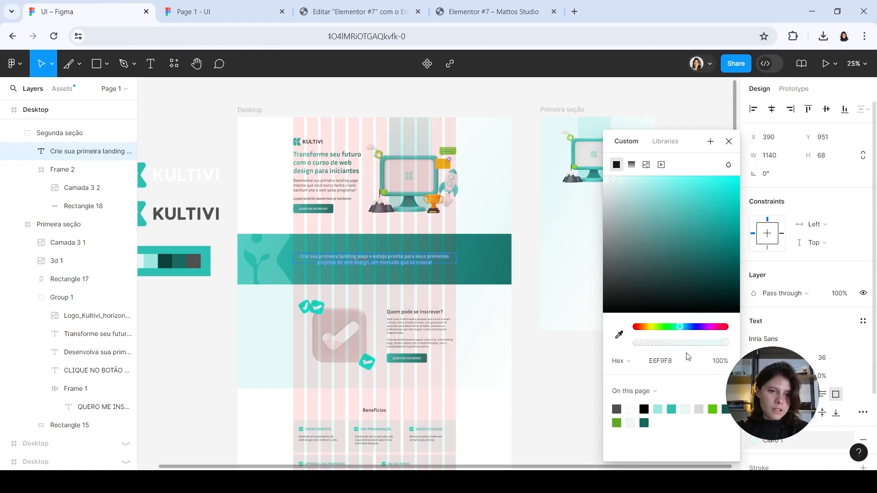
click(675, 361)
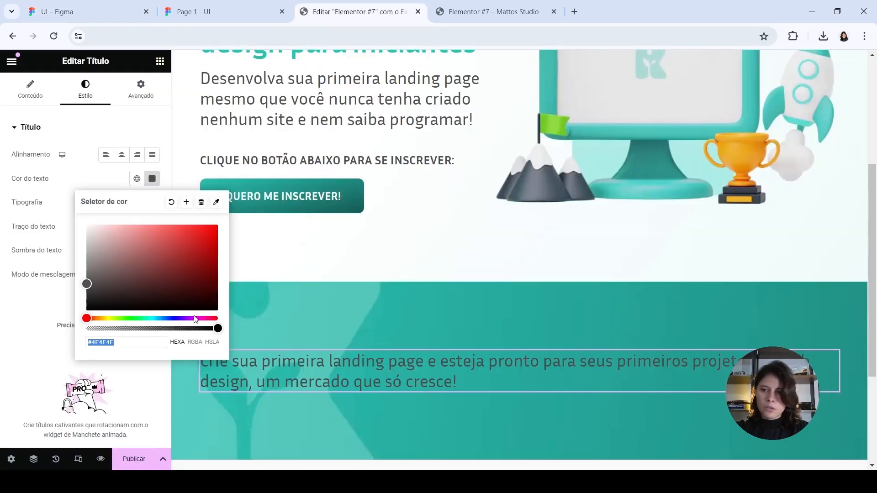
text(E6F9F8)
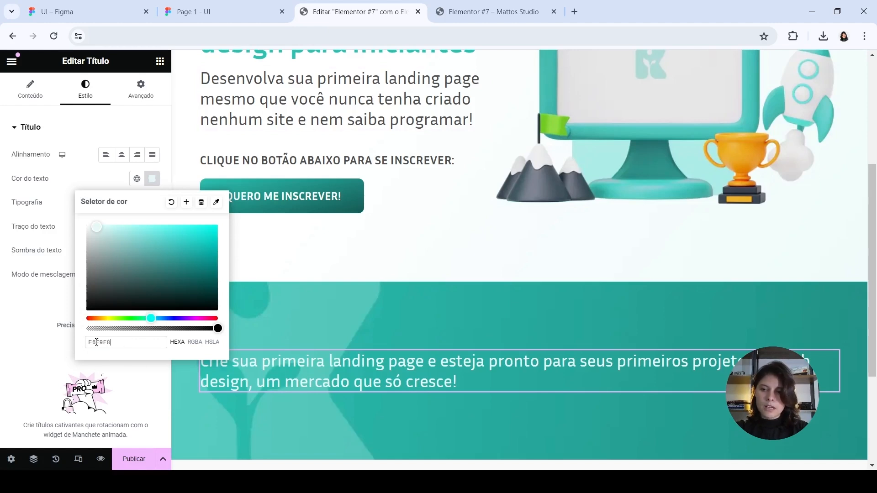
click(36, 346)
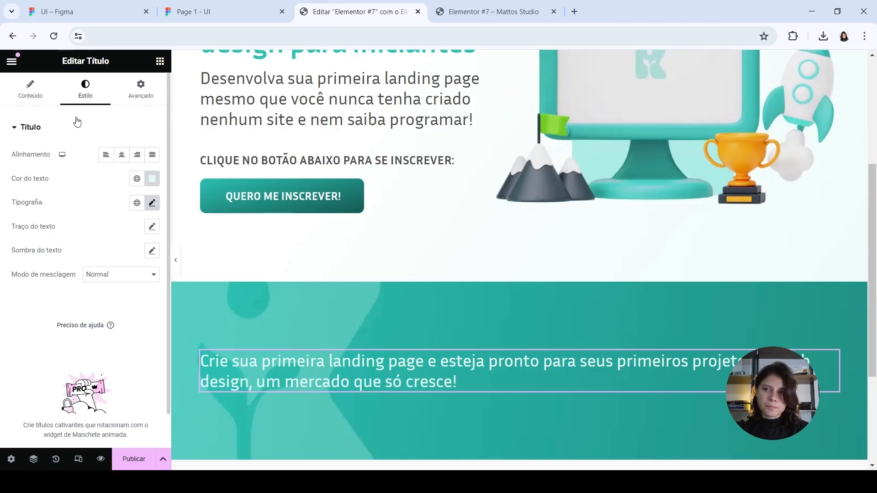
click(122, 155)
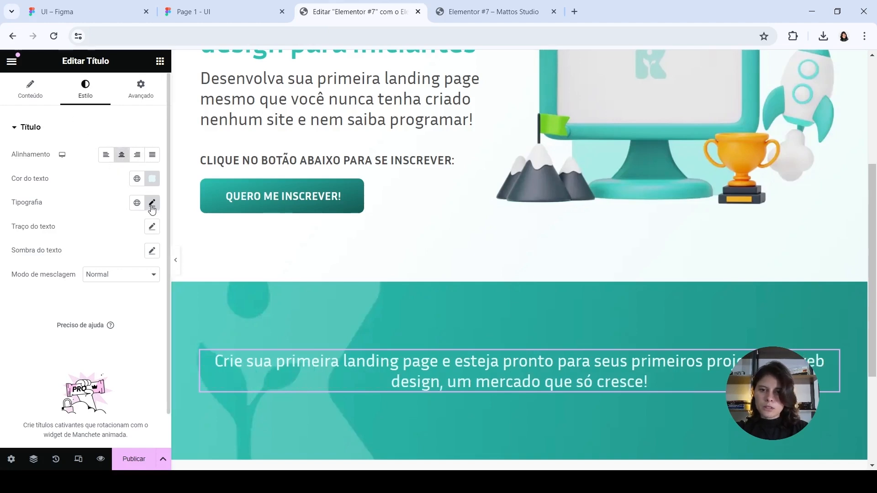
- Set the font weight of the second section's banner text to 700 (Negrito)
click(152, 204)
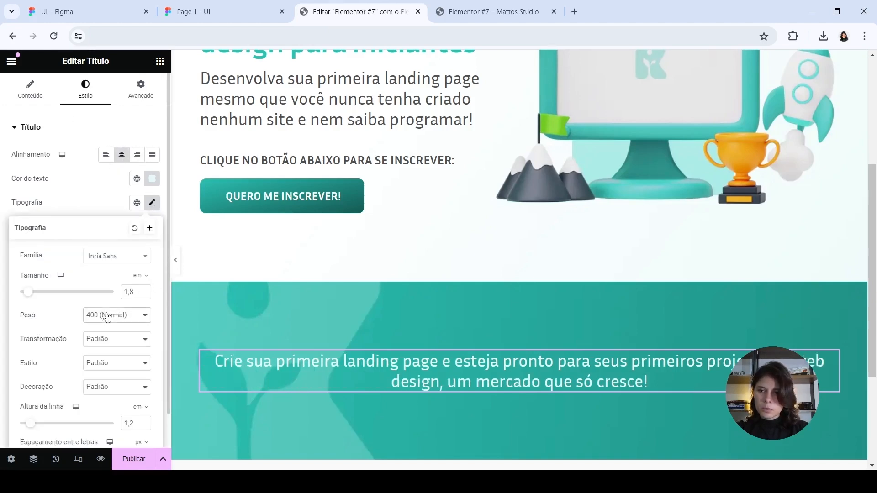
click(97, 384)
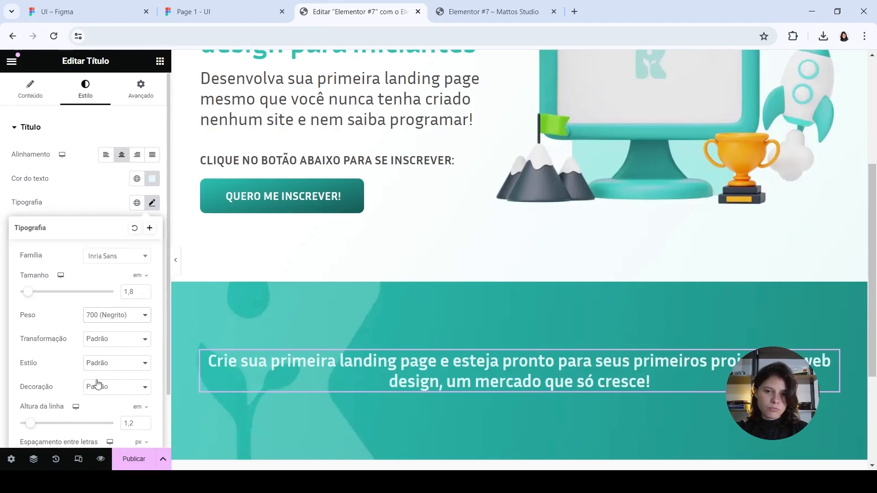
click(92, 184)
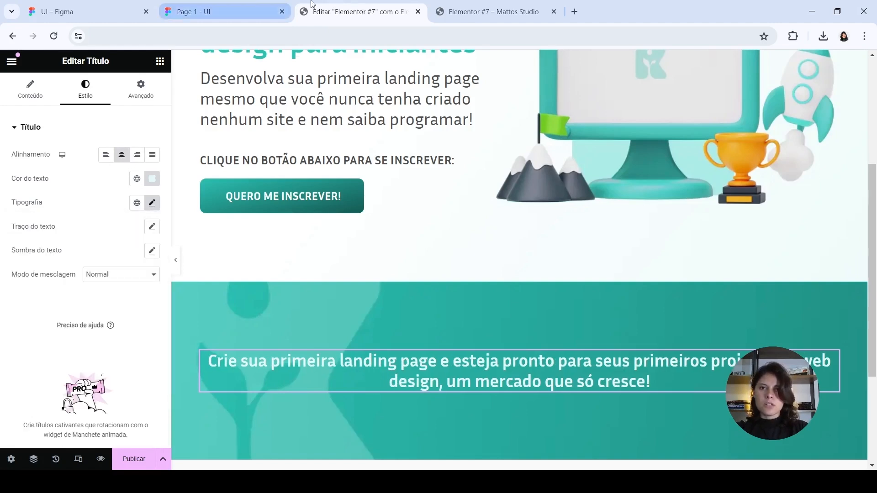
- Set the banner container's background image position to Superior à esquerda and its display size to Cobertura
mouse_move(534, 314)
click(519, 277)
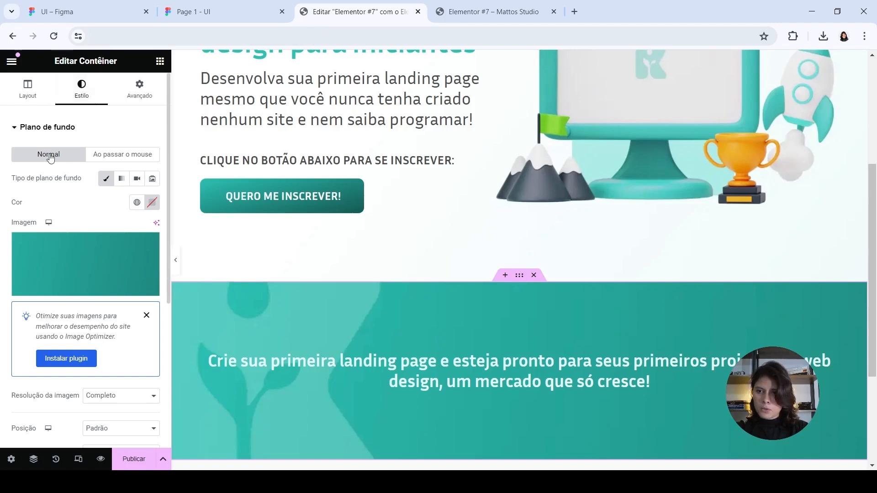
scroll(101, 314, down, 3)
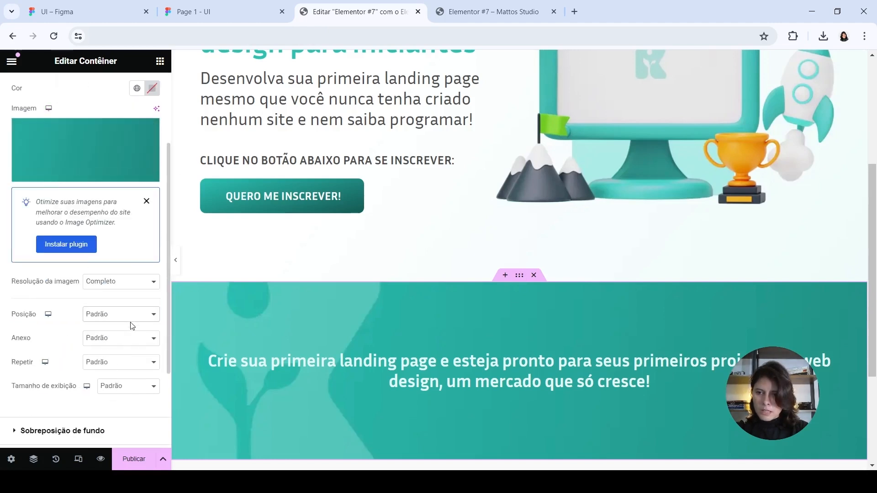
click(122, 371)
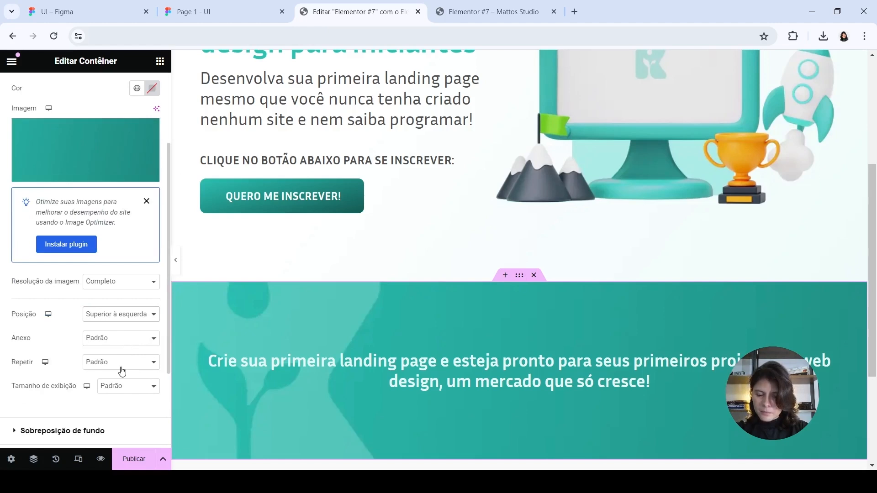
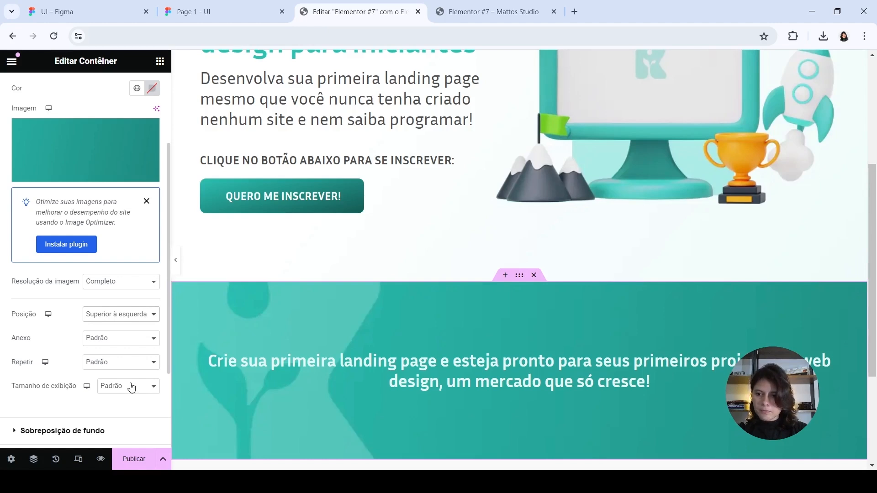
click(126, 419)
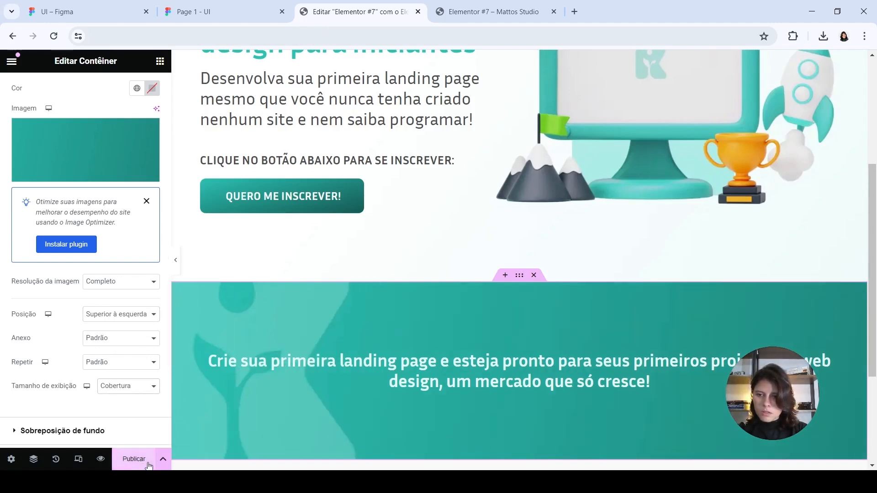
- Save the page as a draft and review both sections in the page preview
click(164, 460)
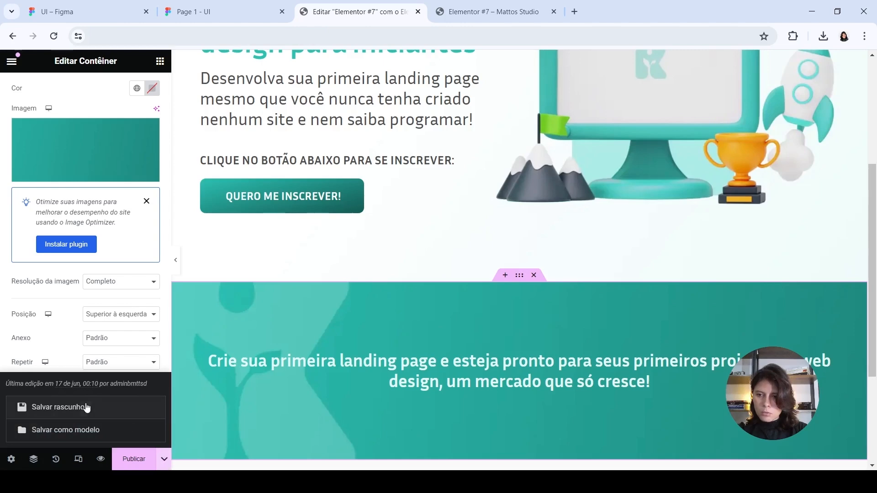
click(142, 407)
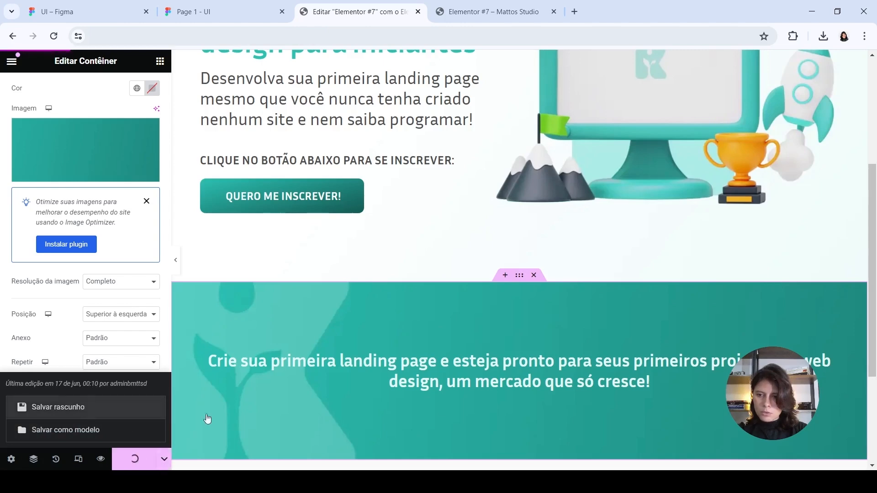
click(535, 9)
scroll(668, 306, down, 5)
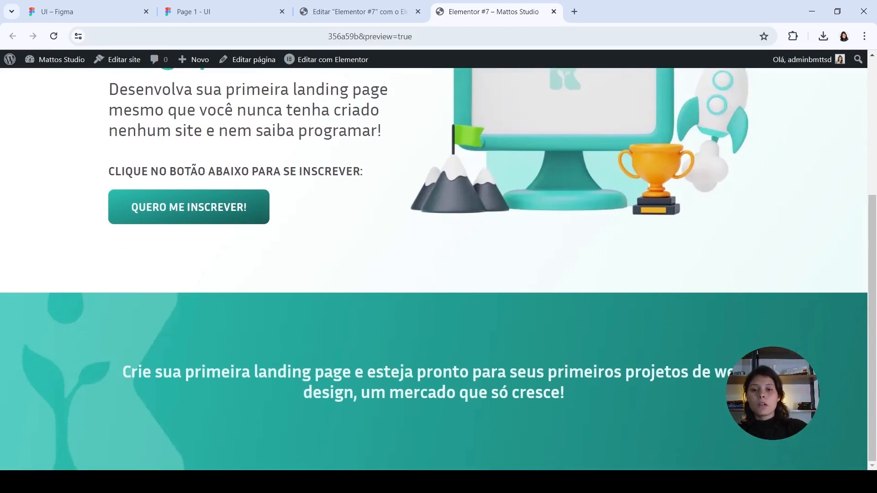
scroll(431, 199, up, 4)
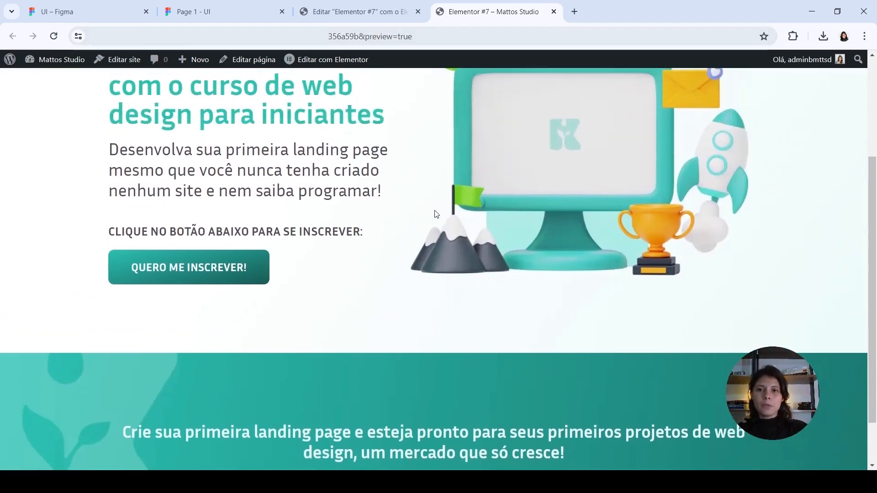
scroll(455, 276, up, 1)
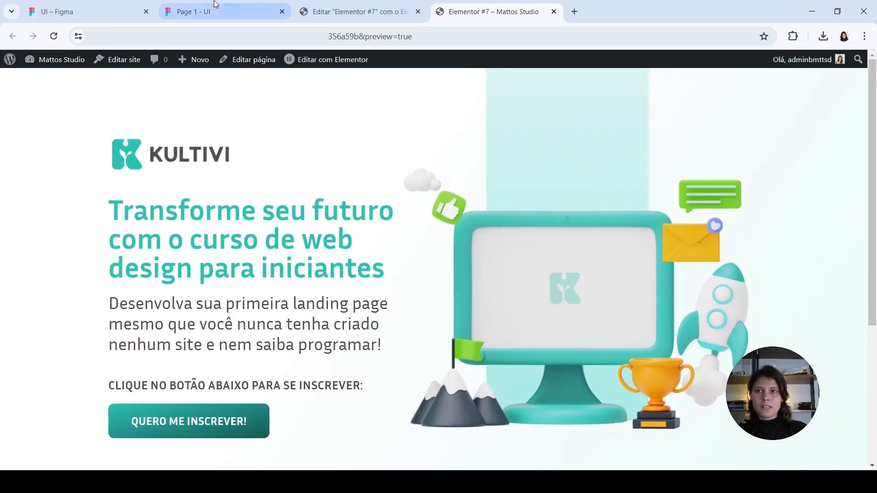
- Compare the first two sections in the Figma prototype with the same sections in the page preview
click(215, 8)
scroll(405, 202, up, 3)
scroll(404, 202, down, 7)
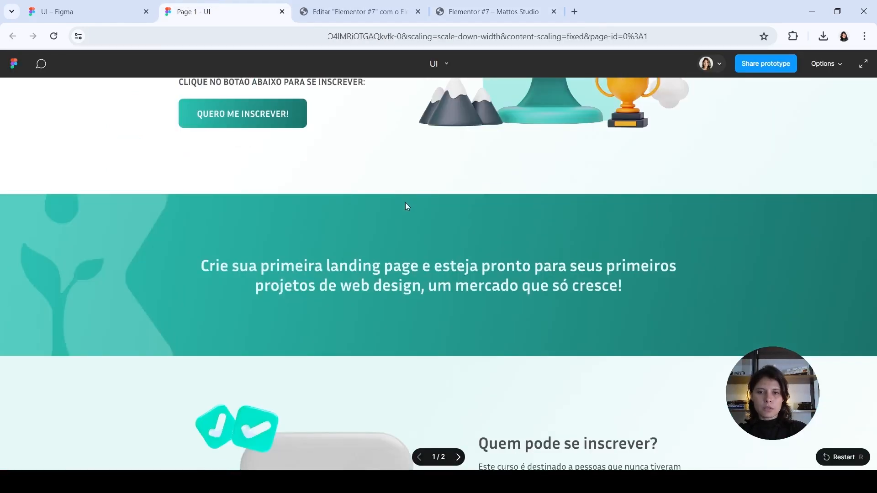
scroll(319, 233, up, 6)
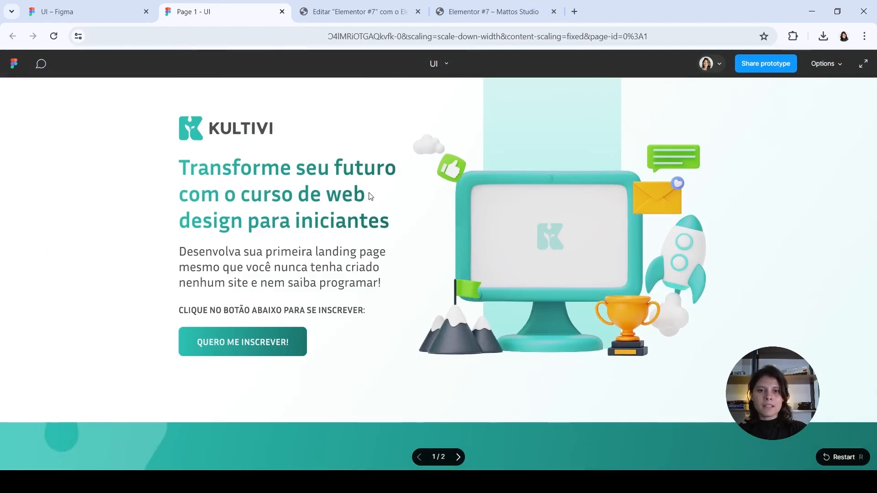
scroll(370, 199, down, 6)
click(491, 12)
scroll(426, 113, down, 3)
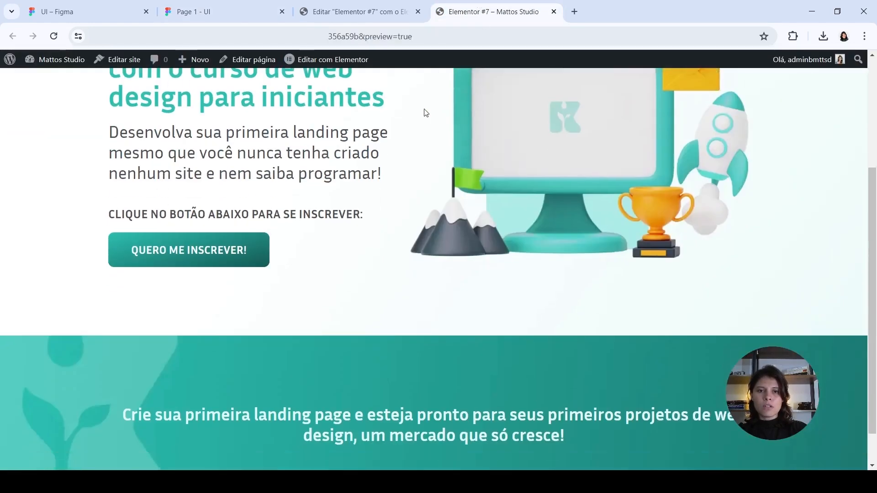
scroll(493, 344, down, 1)
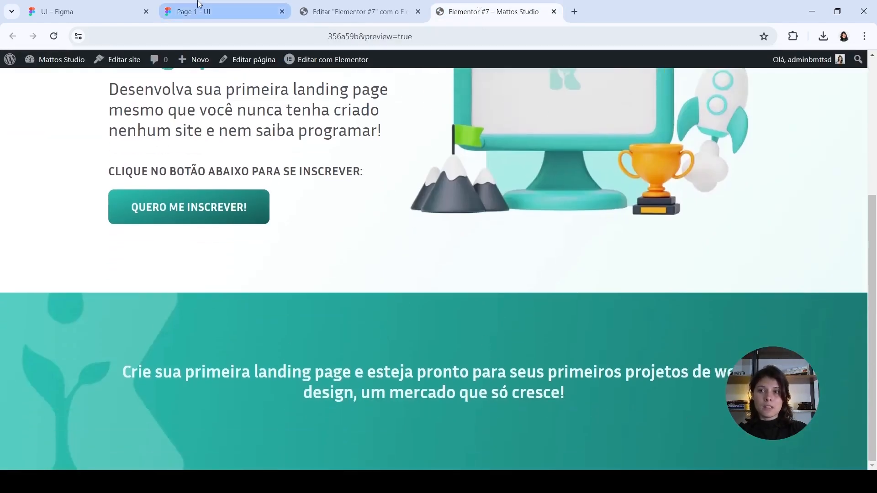
- Examine the layout of the "Quem pode se inscrever?" section in the Figma prototype
click(230, 6)
scroll(659, 274, down, 3)
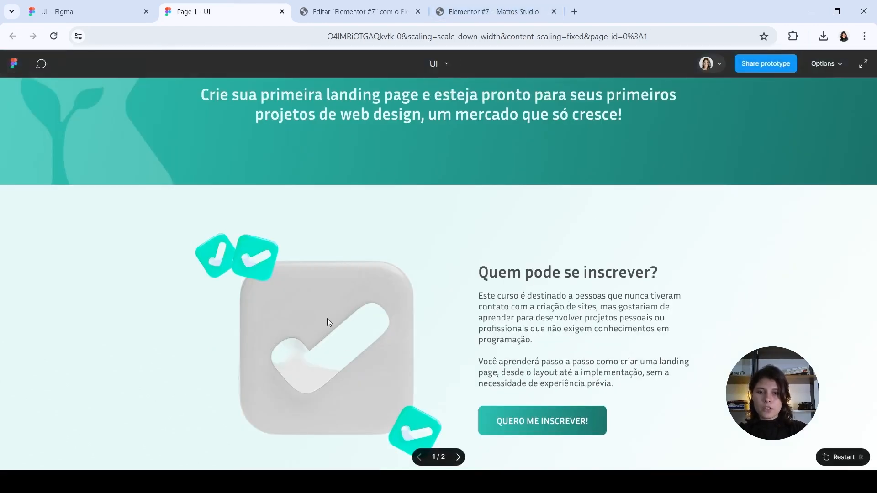
scroll(341, 265, down, 3)
scroll(306, 246, up, 1)
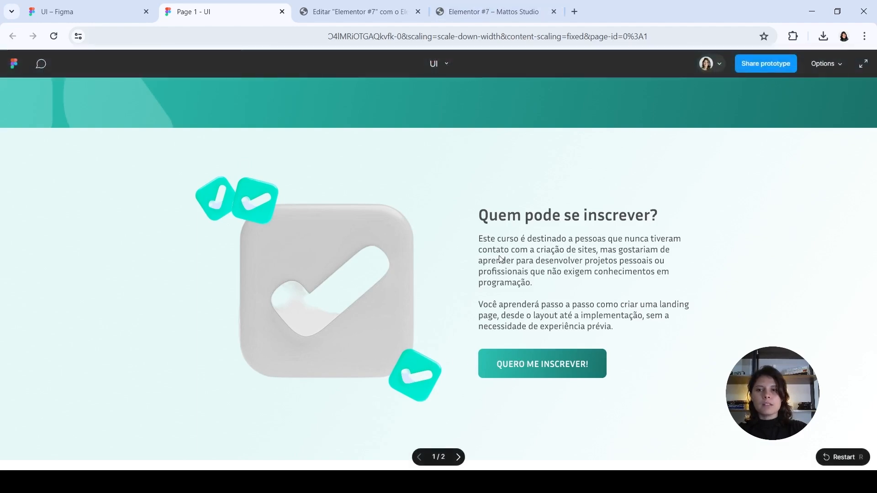
- Return to the Elementor editor and add a horizontal-direction Flexbox container below the banner
click(488, 13)
click(378, 16)
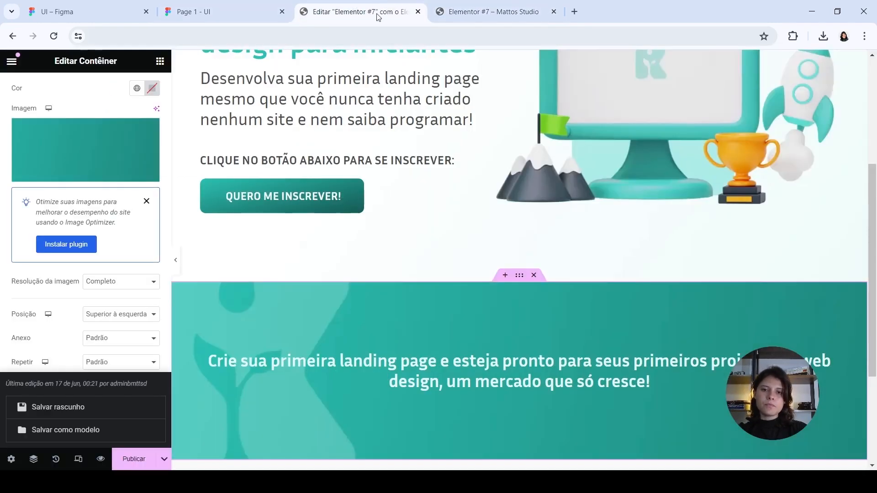
scroll(507, 267, down, 3)
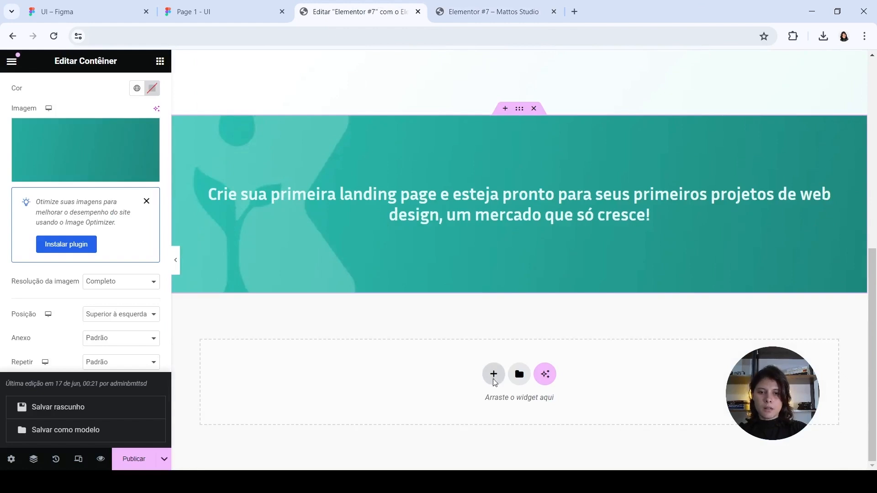
click(494, 374)
click(482, 413)
scroll(374, 366, down, 1)
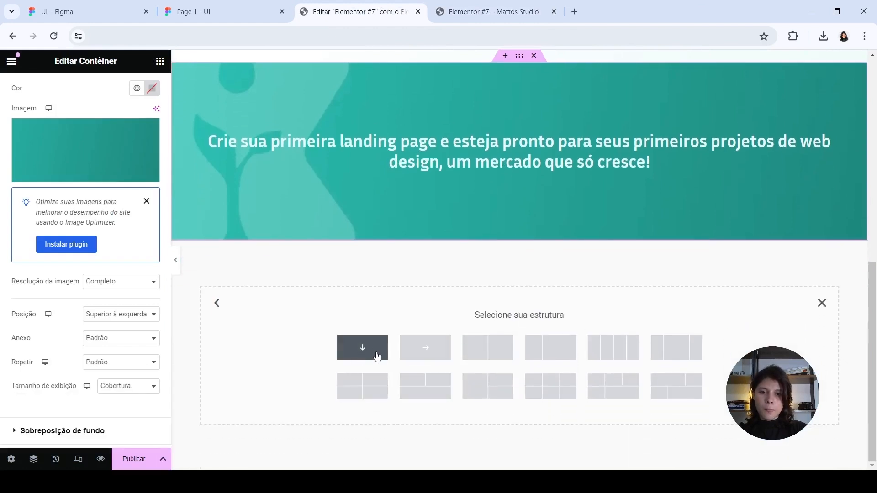
click(428, 355)
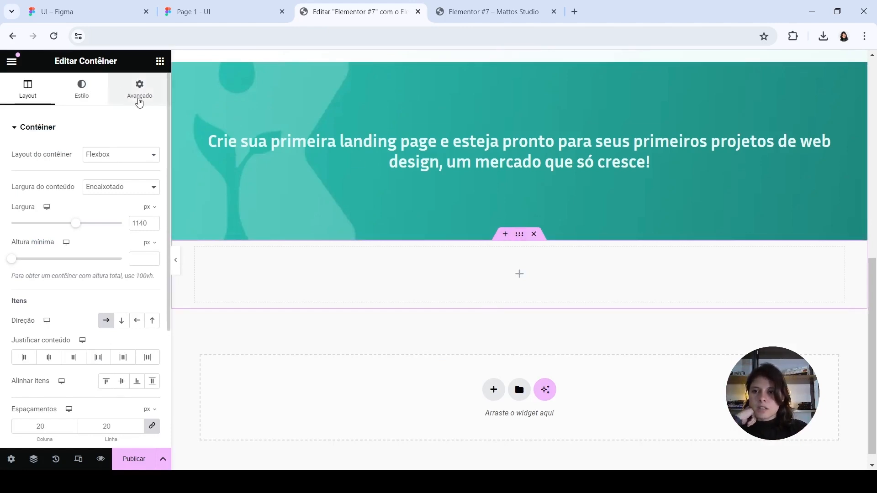
- Set the new container's padding to 120 px at the top and bottom and 50 px on the right and left
click(136, 96)
click(25, 213)
text(120)
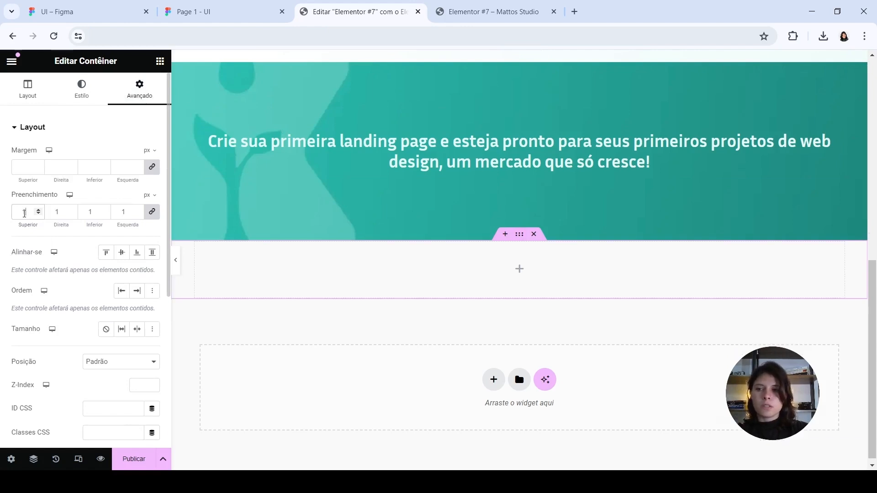
click(152, 211)
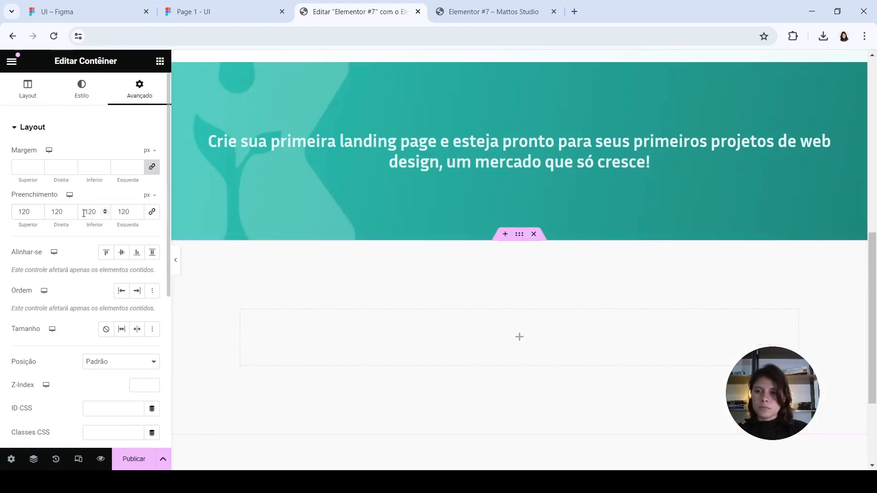
double_click(57, 211)
text(50)
double_click(124, 212)
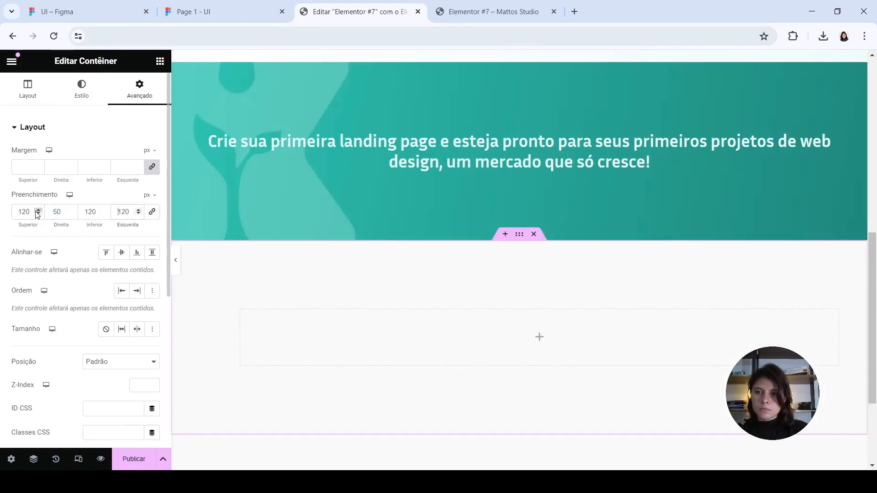
text(50)
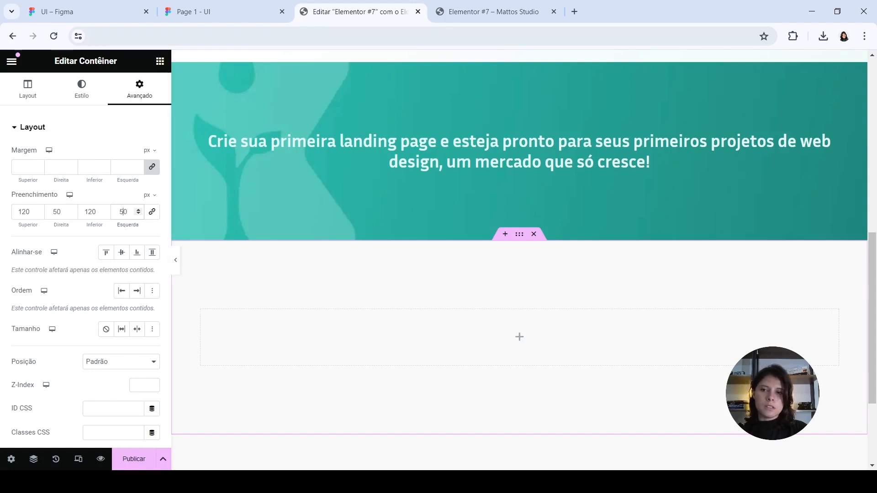
- Nest an inner container with 0 px padding in the third section and duplicate it to form two columns
click(26, 87)
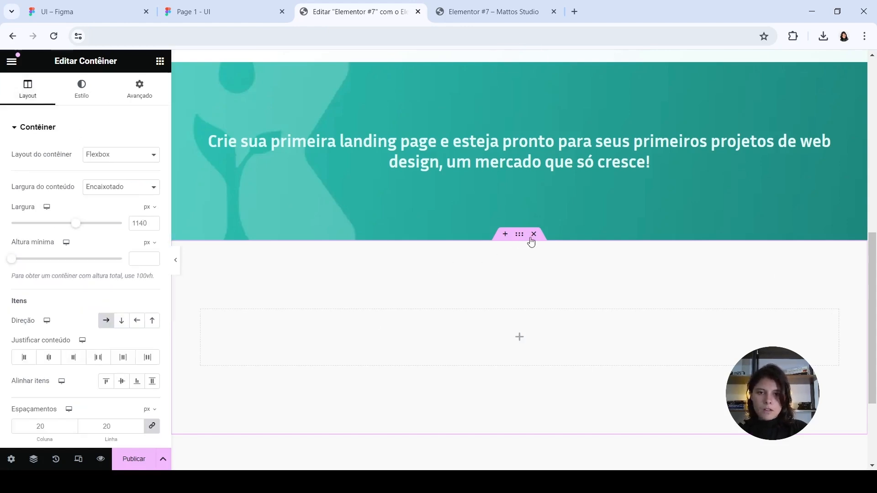
click(160, 62)
drag(61, 265, 193, 425)
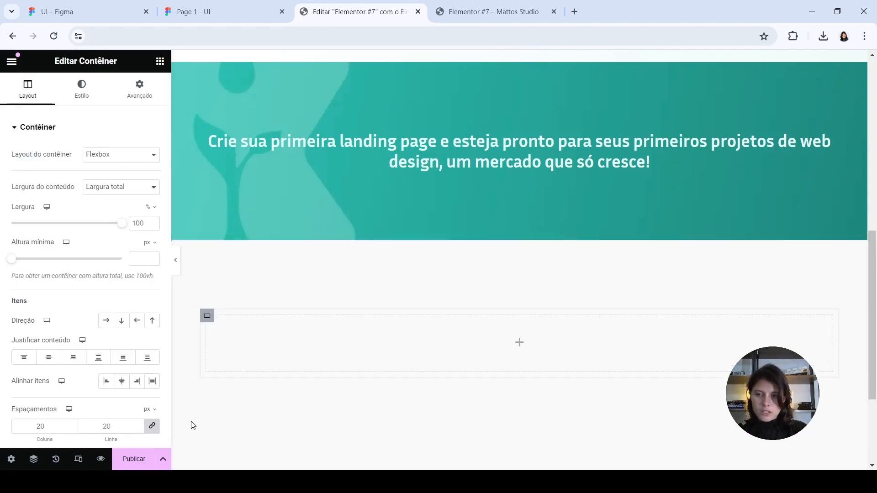
click(142, 99)
click(18, 214)
text(0)
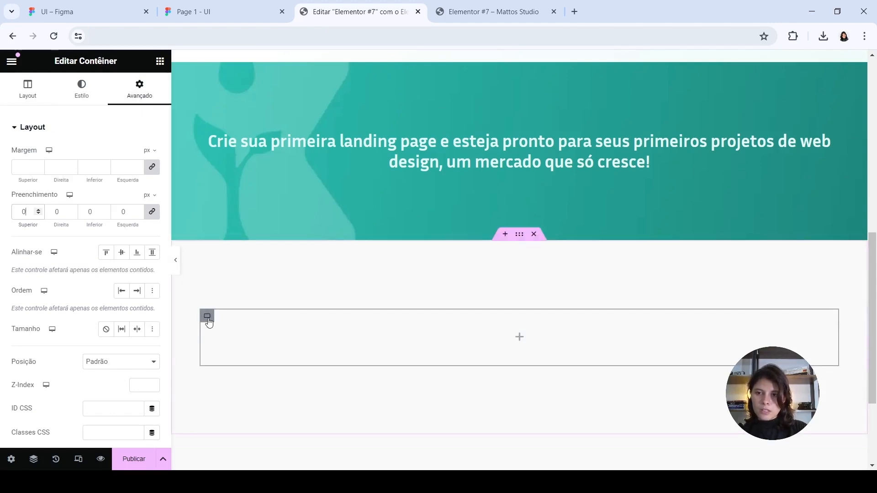
right_click(207, 318)
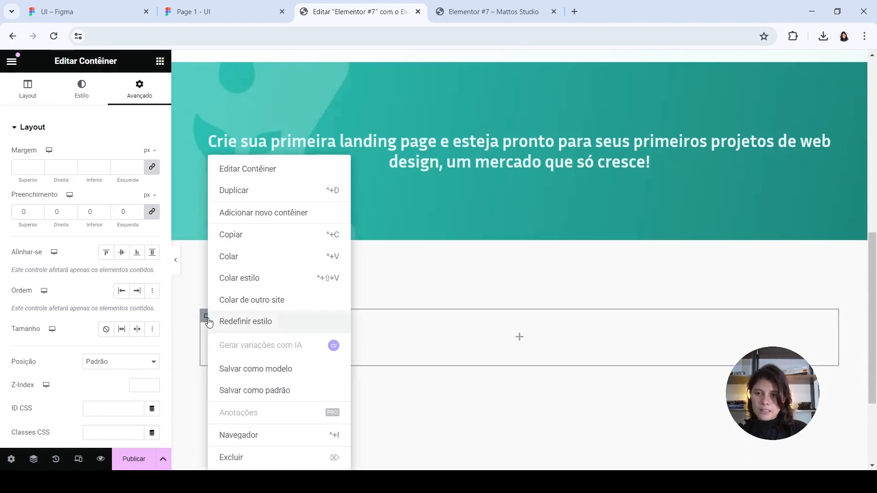
click(242, 196)
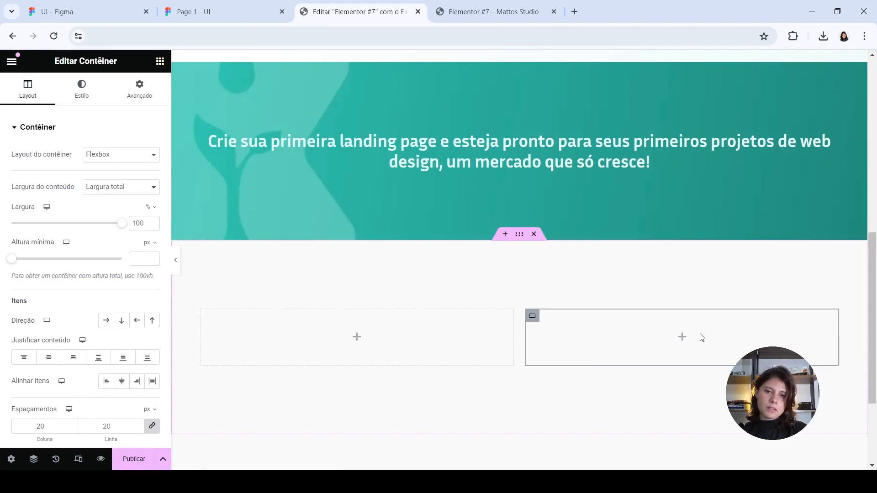
- Add an Image widget to the left column, upload imagem-check.webp as its picture, and set its resolution to Completo
click(361, 337)
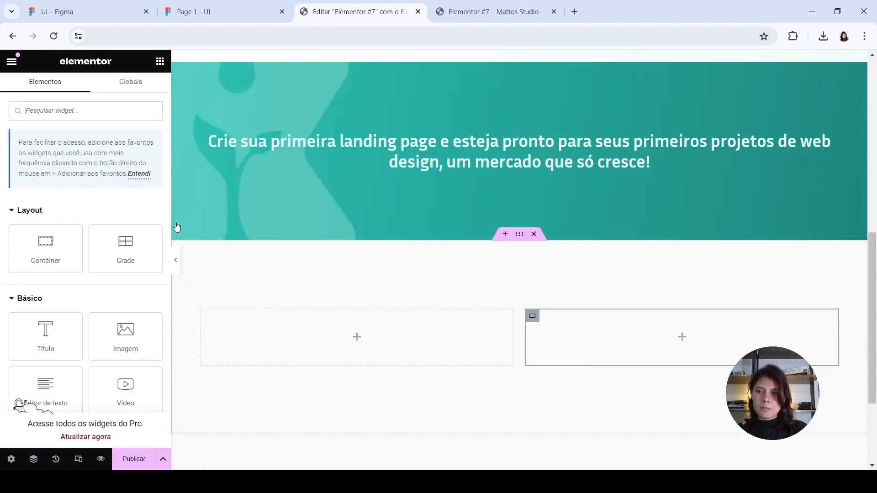
drag(119, 333, 343, 336)
click(69, 217)
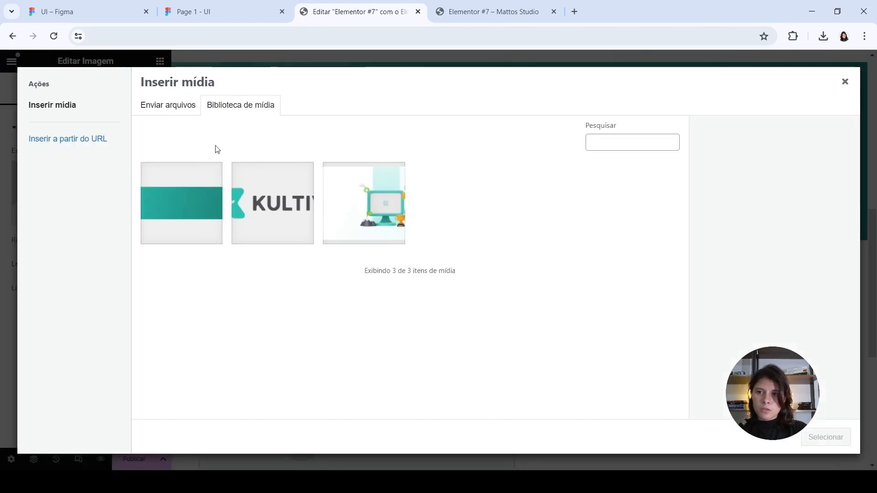
click(167, 105)
click(477, 263)
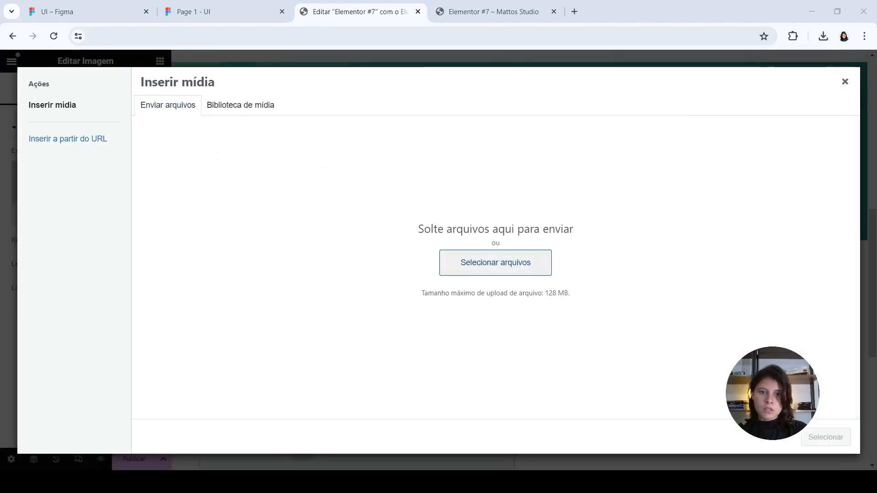
click(516, 297)
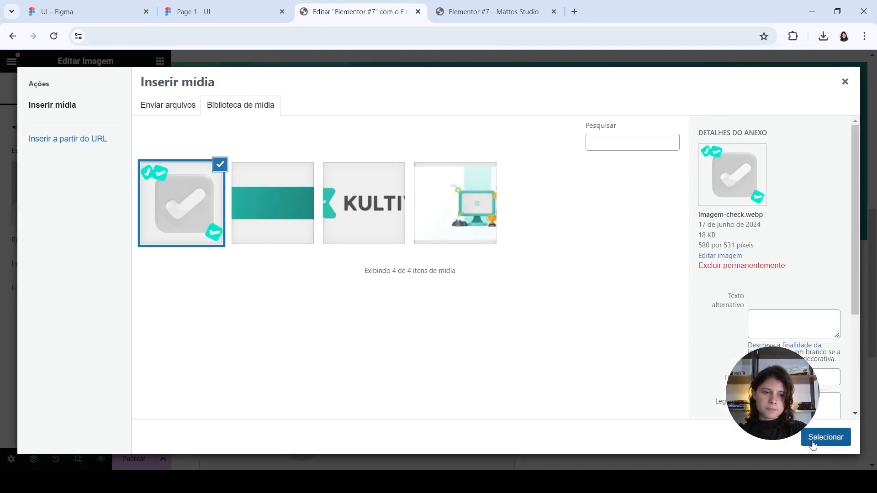
click(825, 438)
scroll(489, 269, down, 2)
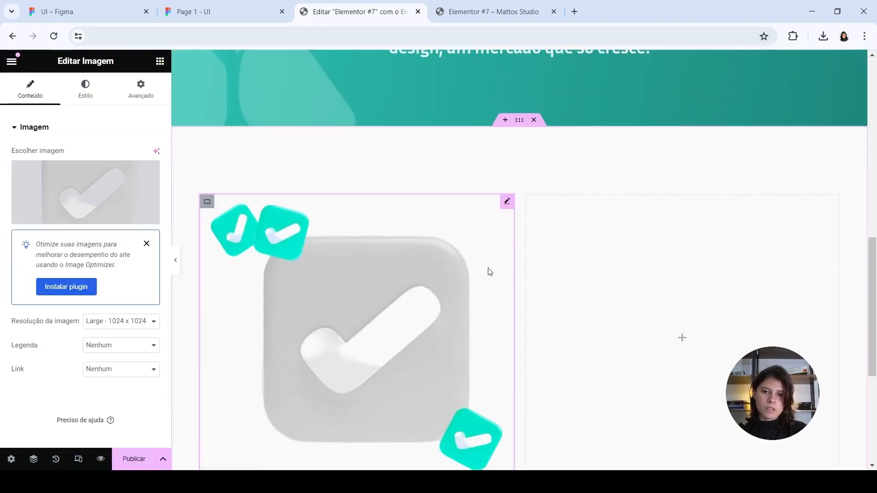
click(103, 388)
scroll(646, 321, down, 1)
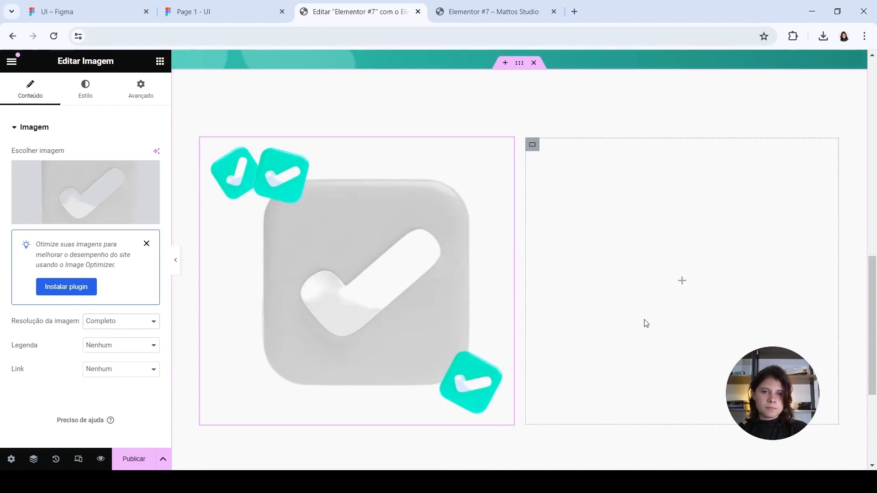
- Check the section in the Figma prototype, then copy the banner's heading and paste it into the empty right column
click(210, 7)
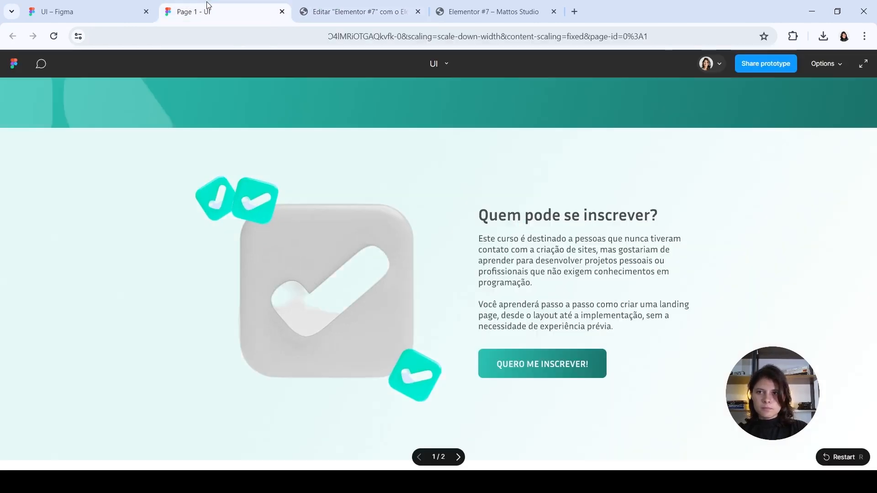
click(385, 12)
scroll(584, 166, up, 5)
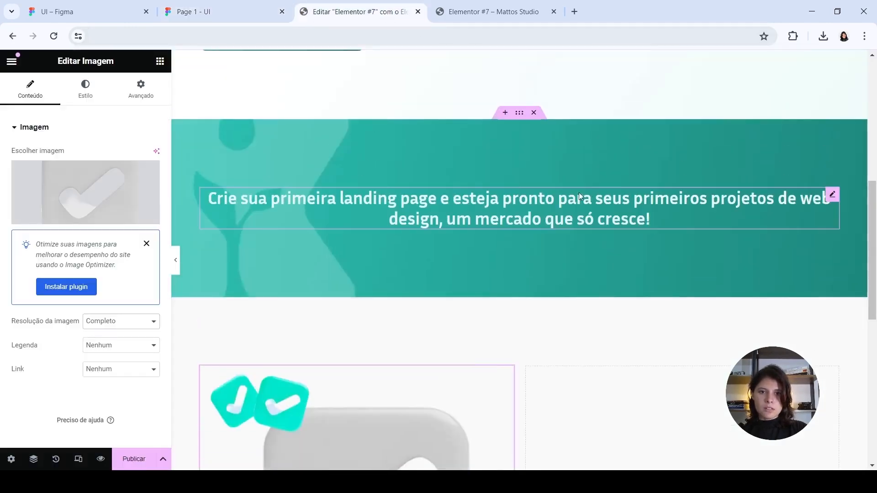
right_click(556, 196)
click(599, 253)
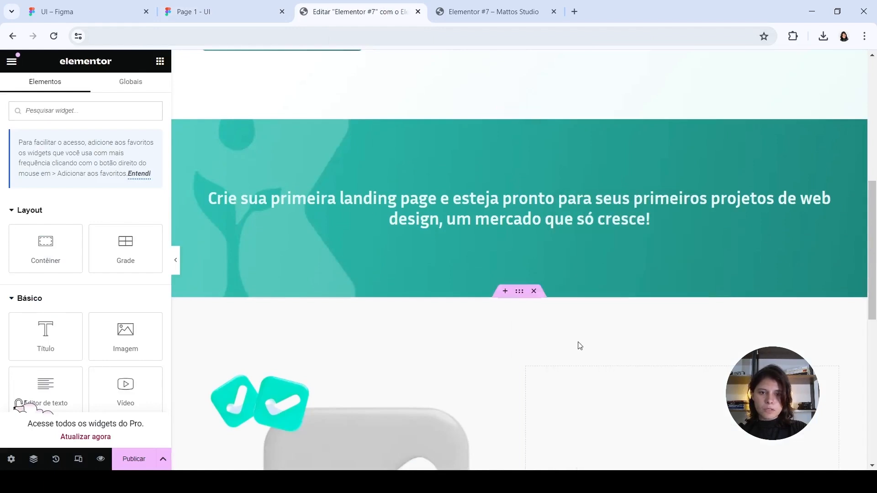
right_click(552, 197)
click(582, 255)
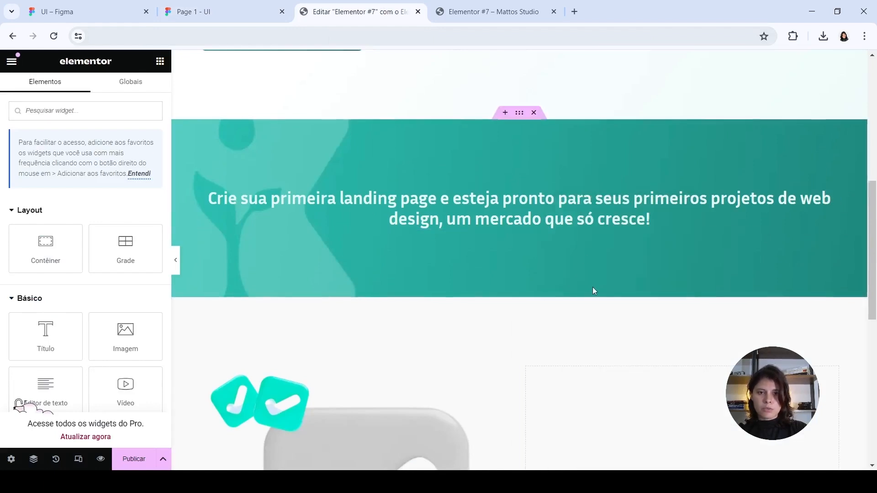
scroll(594, 291, down, 1)
right_click(602, 370)
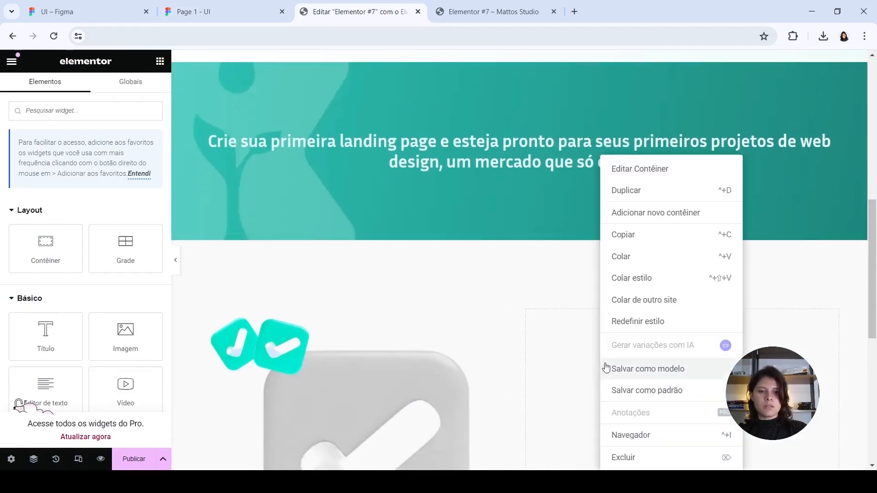
click(630, 261)
- Copy the hex code of the "Quem pode se inscrever?" text's Cinza fill from the Figma design file
click(215, 11)
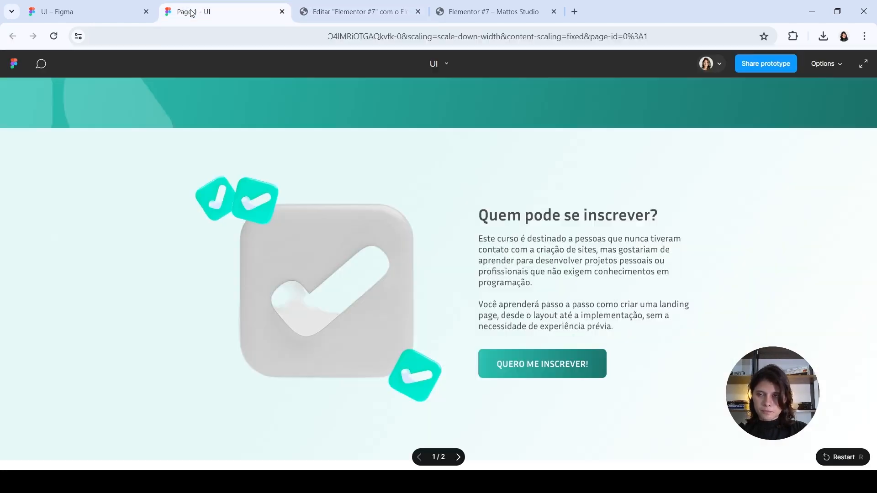
click(105, 11)
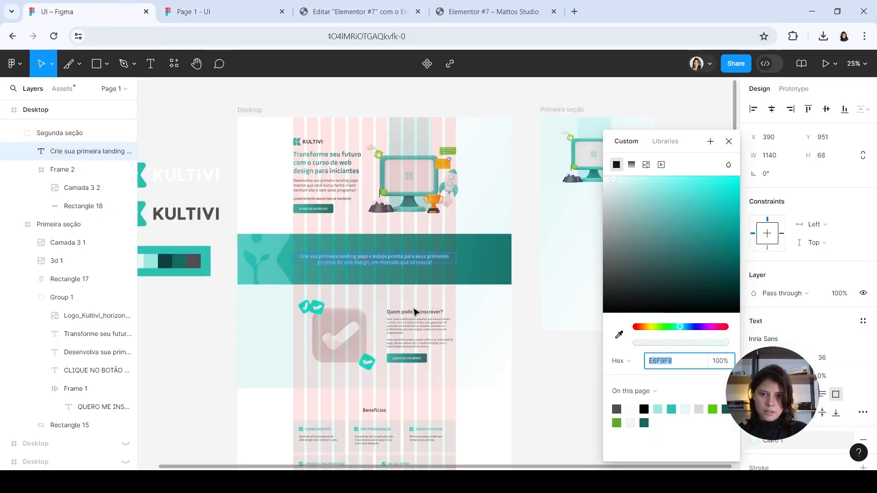
click(412, 314)
click(754, 458)
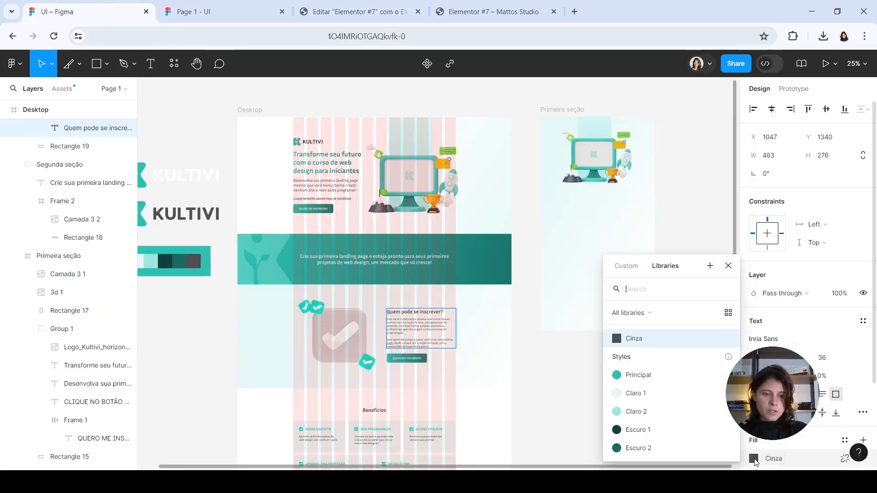
click(635, 265)
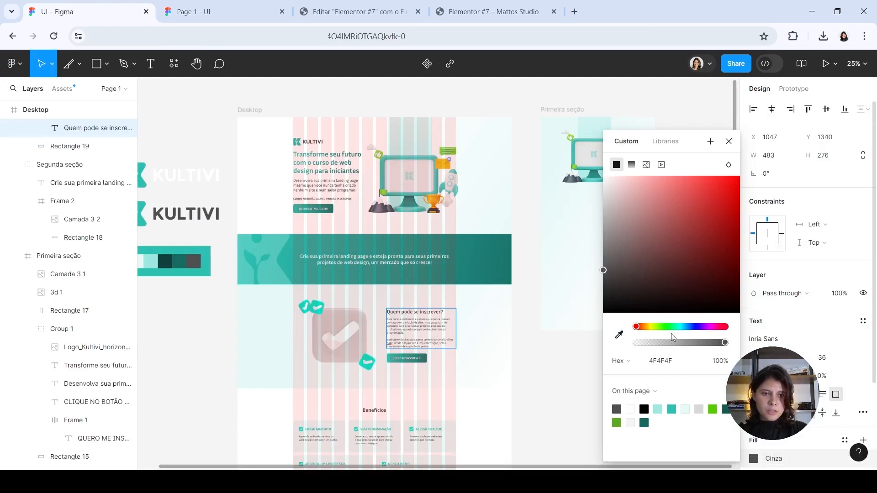
click(661, 360)
click(504, 3)
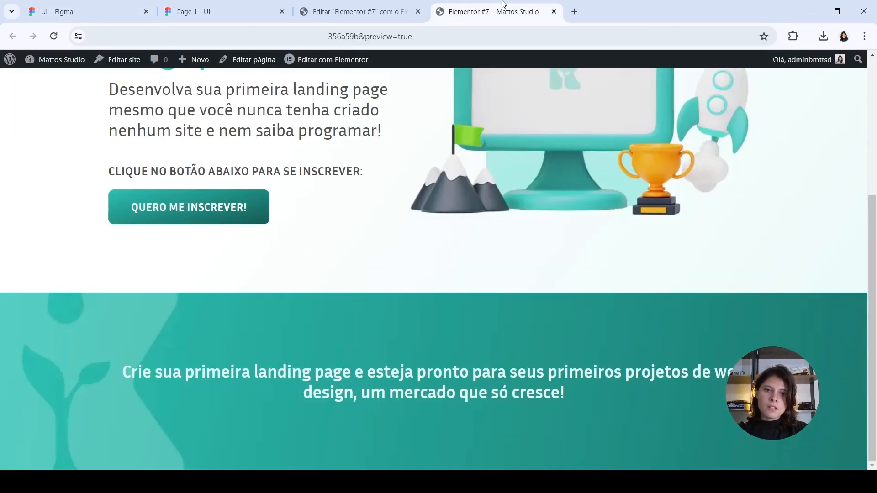
- Back in the Elementor editor, set the pasted heading's text color to 4F4F4F and align it left
click(356, 11)
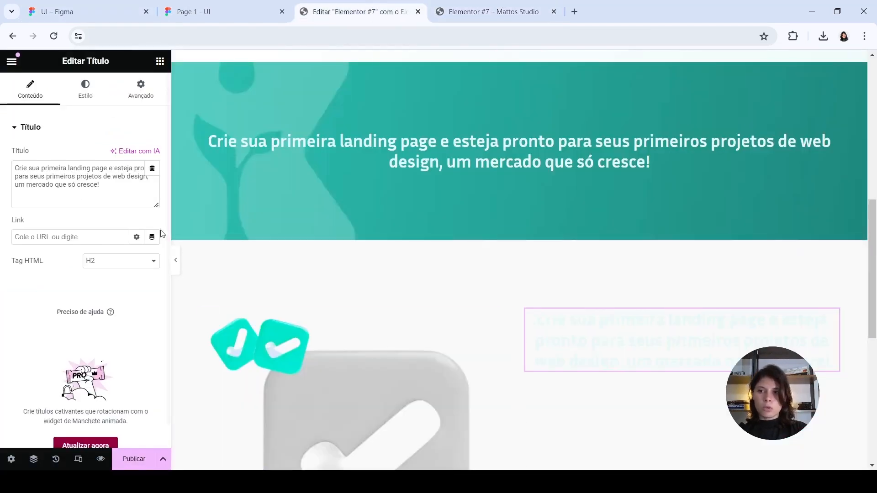
click(96, 95)
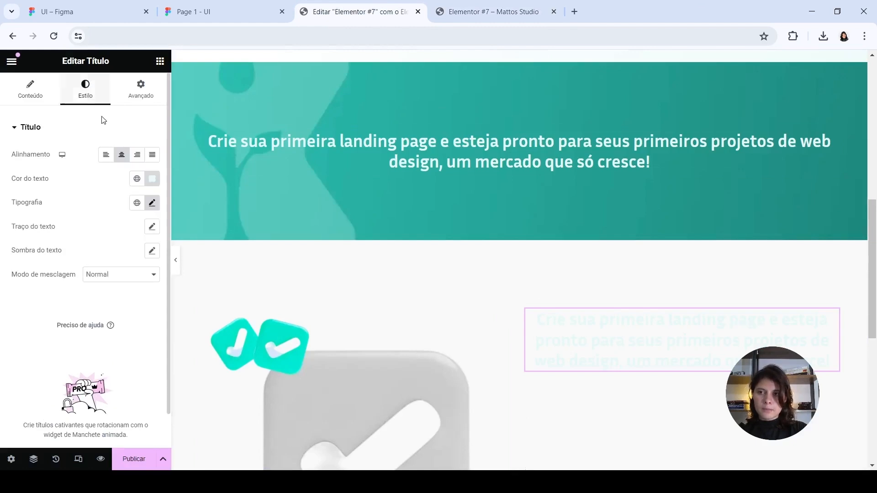
click(137, 180)
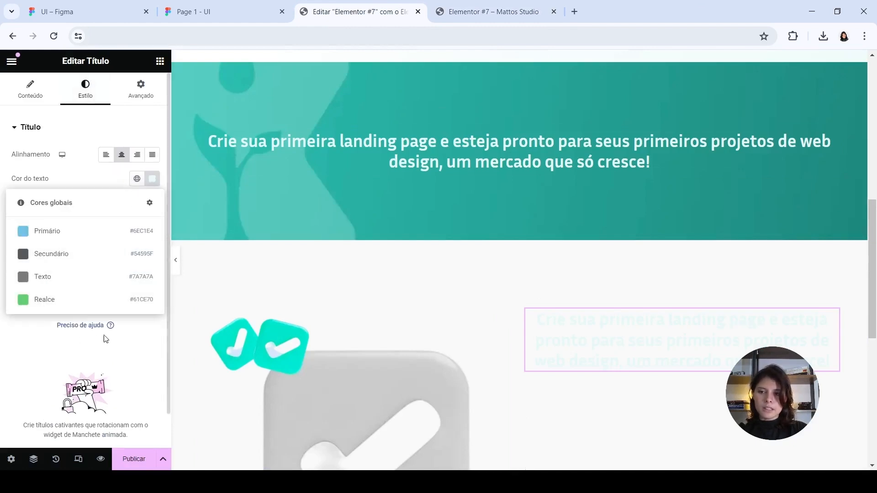
click(152, 179)
key(ctrl+v)
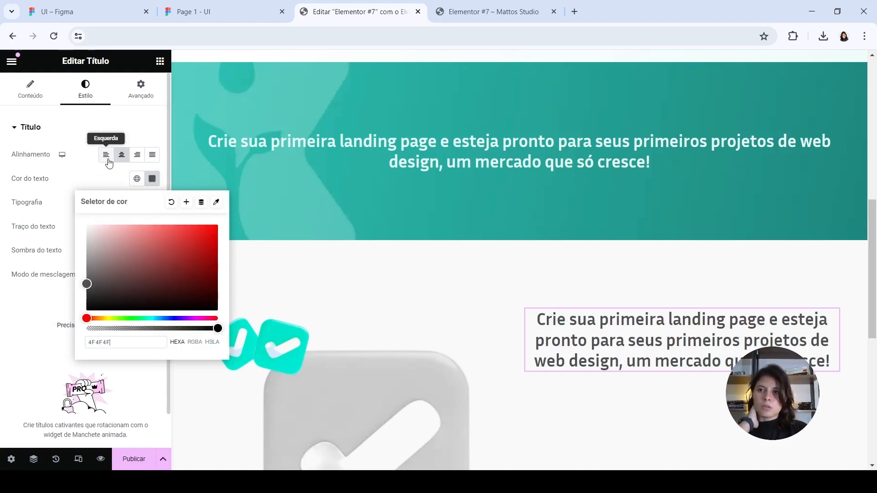
click(106, 155)
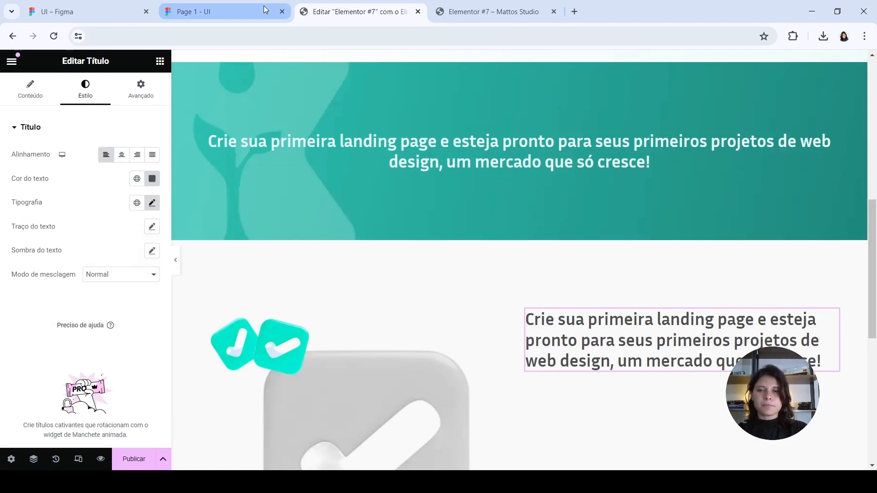
- Replace the pasted heading's text with "Quem pode se inscrever?" copied from the Figma design
click(64, 12)
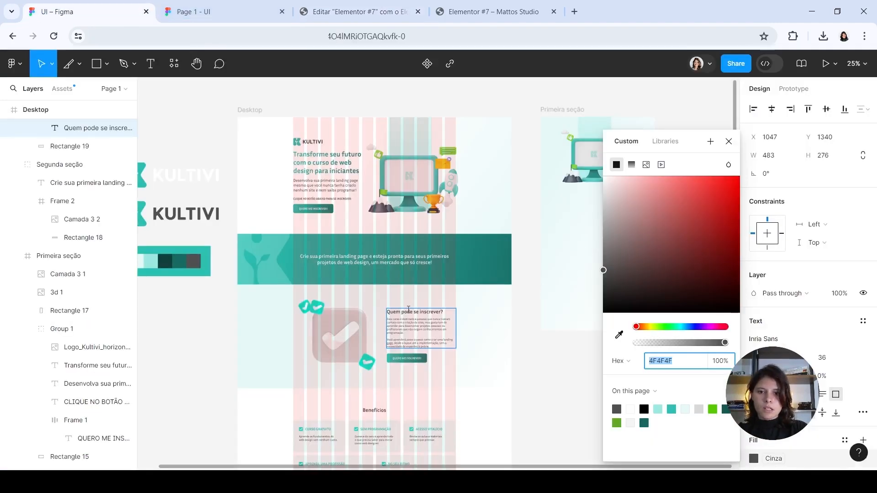
triple_click(408, 310)
key(ctrl+c)
click(359, 11)
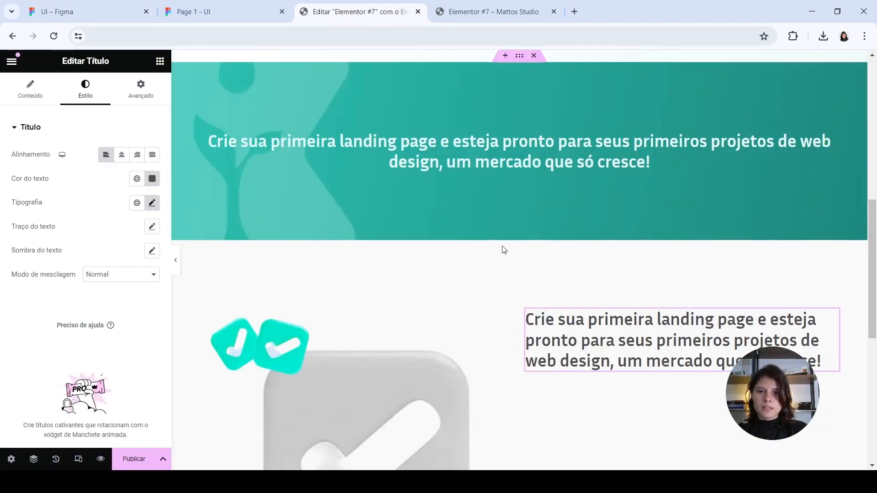
click(30, 89)
click(98, 204)
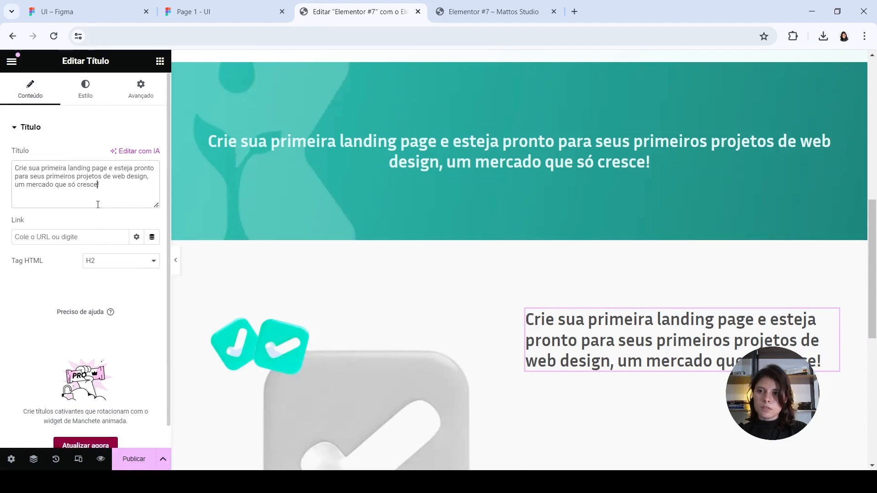
key(ctrl+a)
key(ctrl+v)
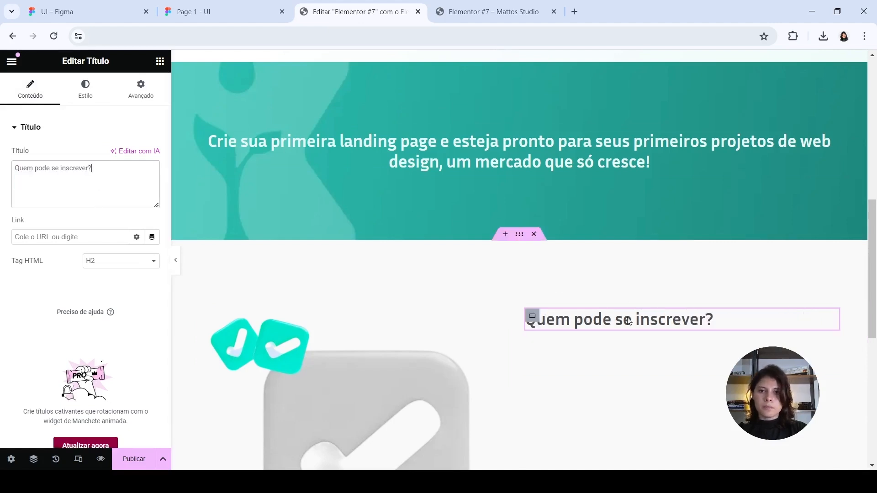
scroll(610, 268, up, 2)
scroll(609, 267, down, 2)
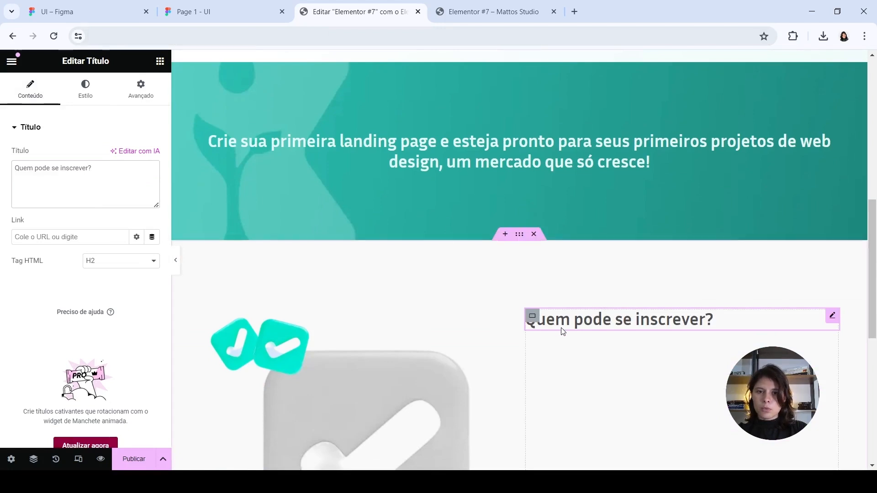
- Add a Text Editor widget below the "Quem pode se inscrever?" heading in the right column
click(156, 65)
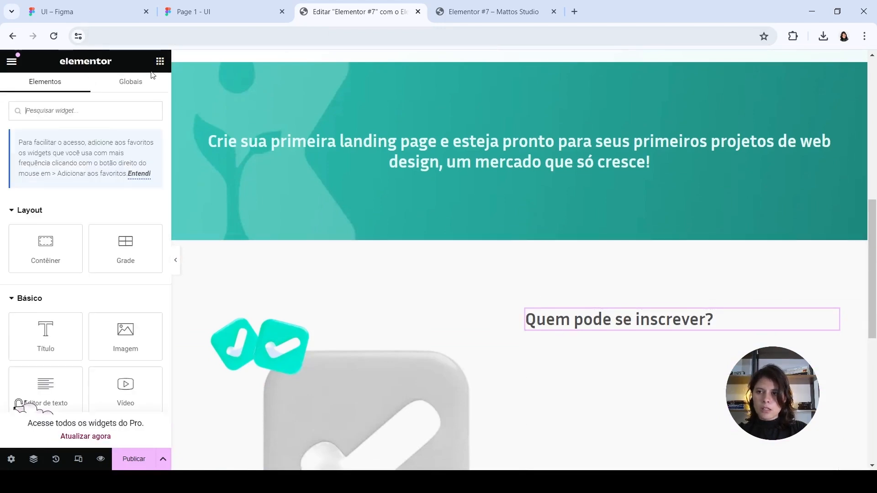
scroll(86, 323, down, 3)
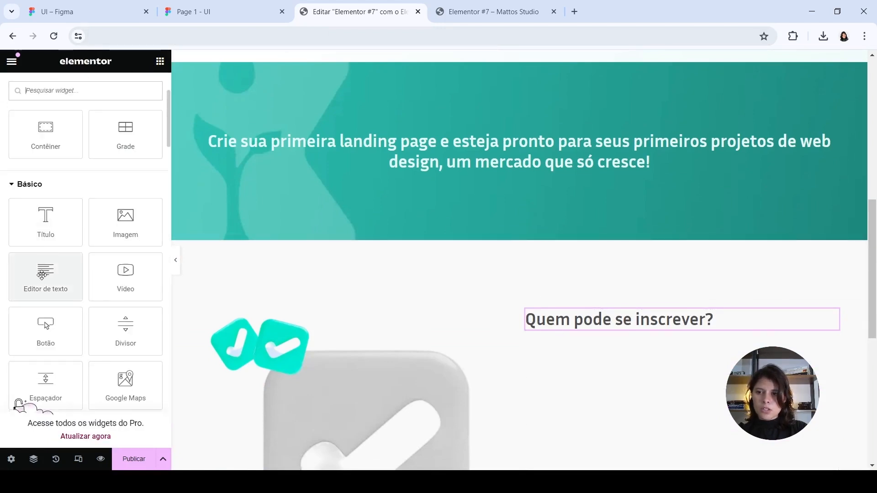
drag(41, 275, 611, 323)
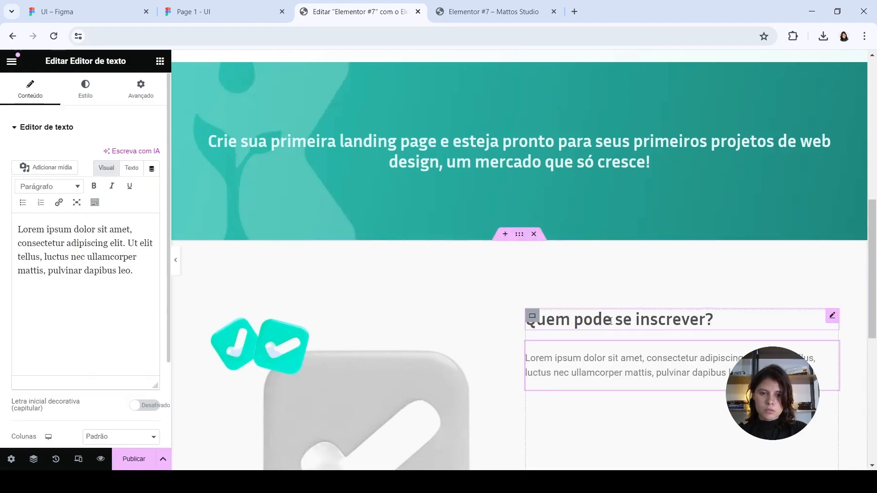
- Set the paragraph's text color to 4F4F4F, copying the hex code again from the Figma design
click(81, 98)
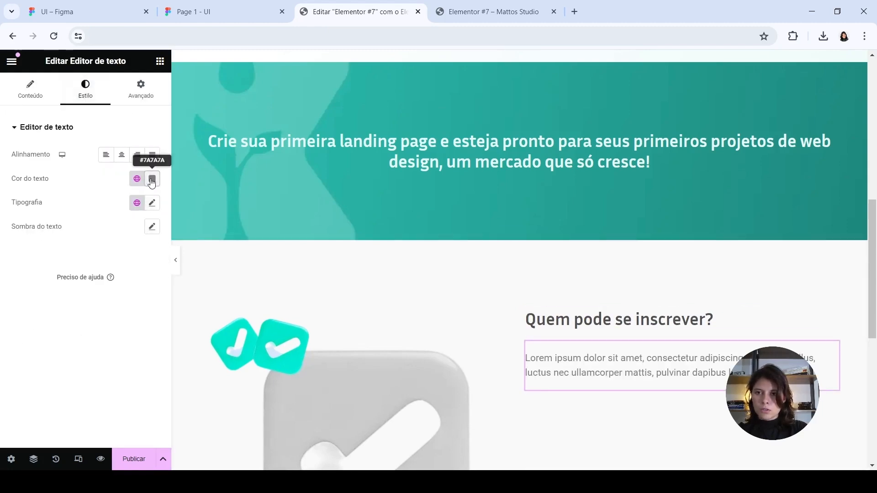
click(152, 182)
key(ctrl+v)
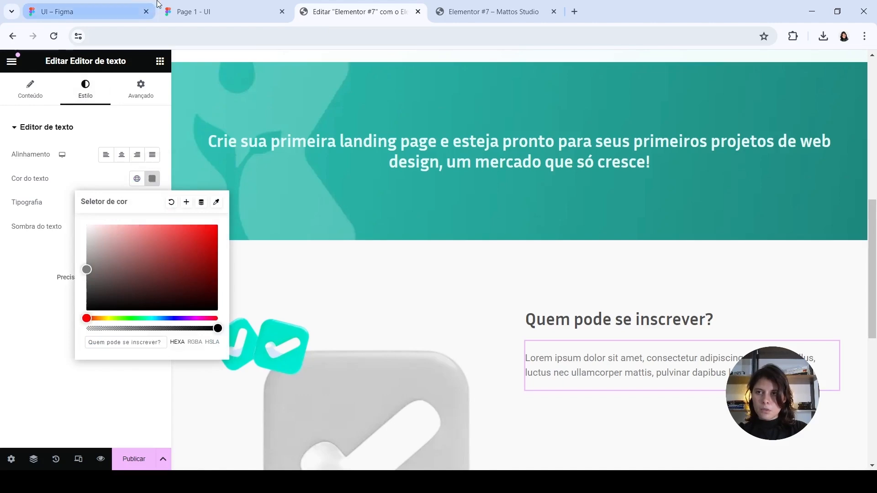
click(131, 9)
click(660, 361)
key(ctrl+c)
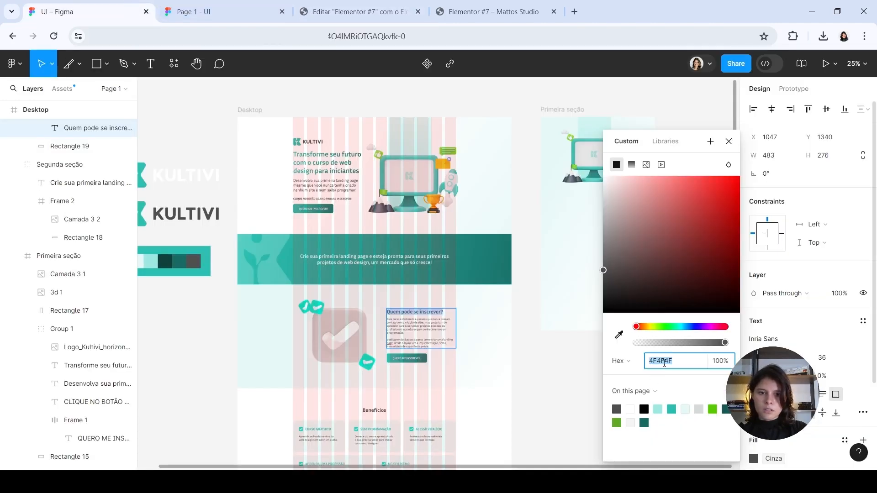
click(493, 11)
click(359, 12)
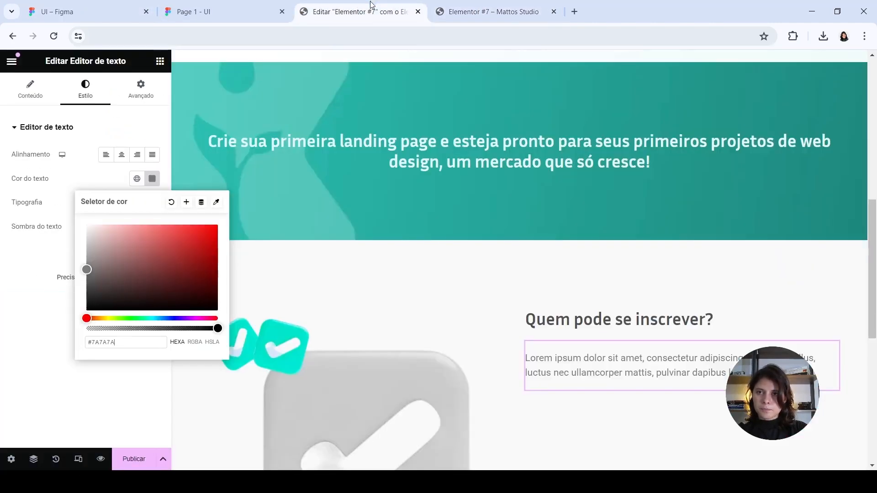
key(ctrl+v)
click(11, 305)
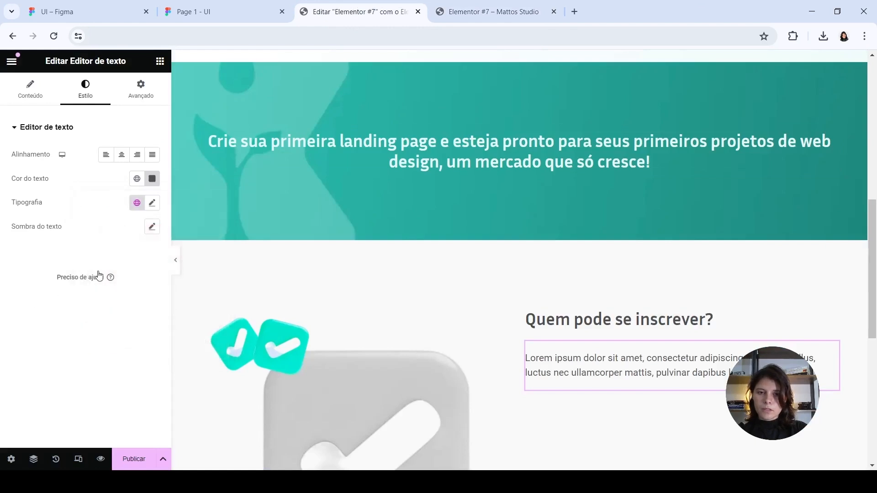
- Set the paragraph's typography to the Inria Sans family at a size of 1.3 em
click(152, 201)
click(111, 257)
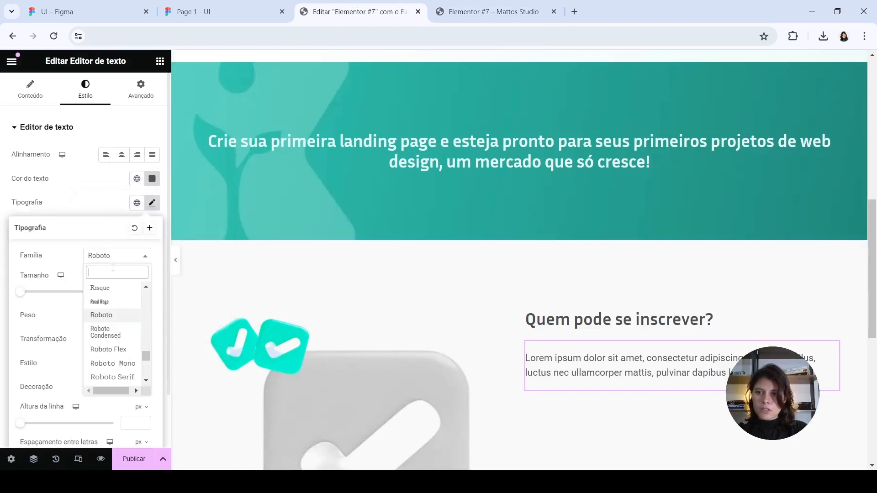
text(inria)
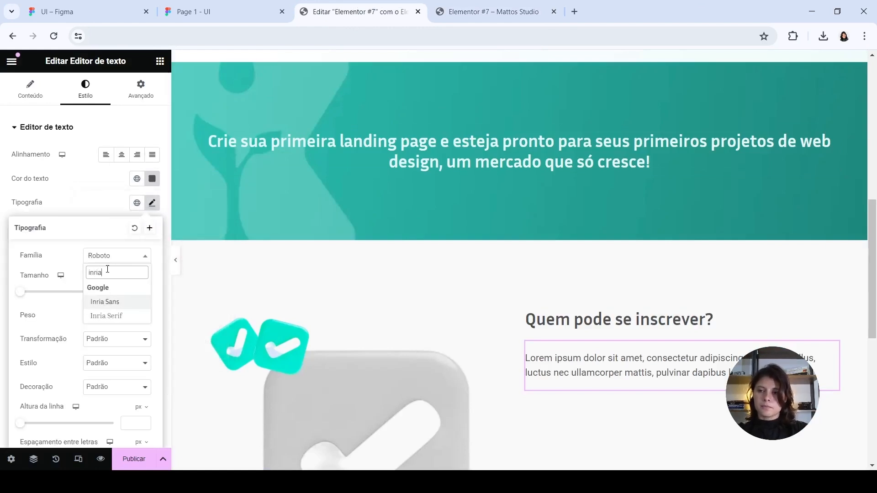
click(115, 303)
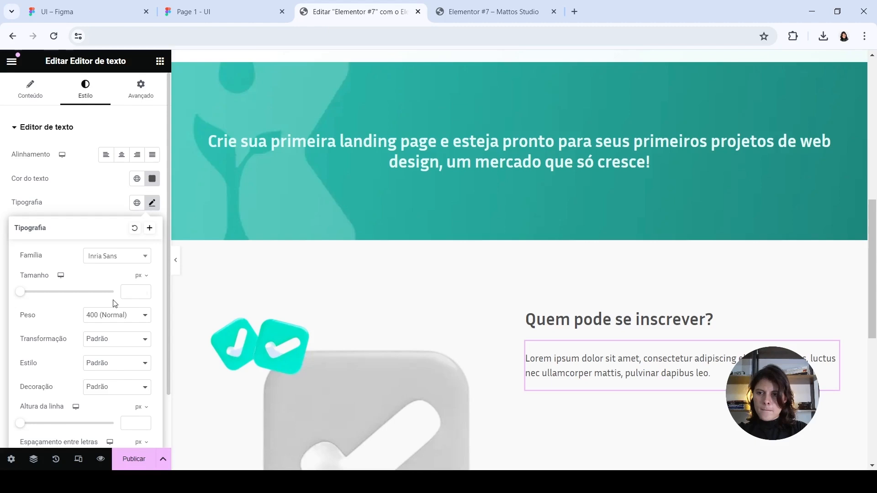
click(142, 276)
click(138, 292)
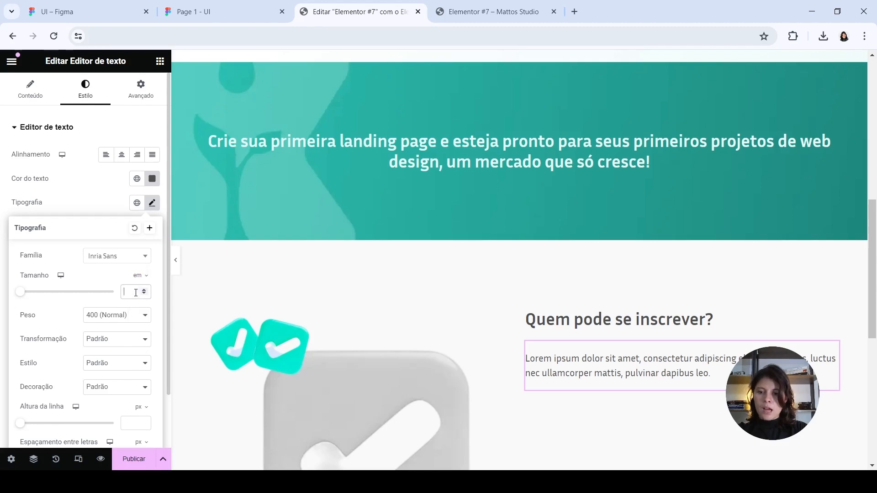
text(1.3)
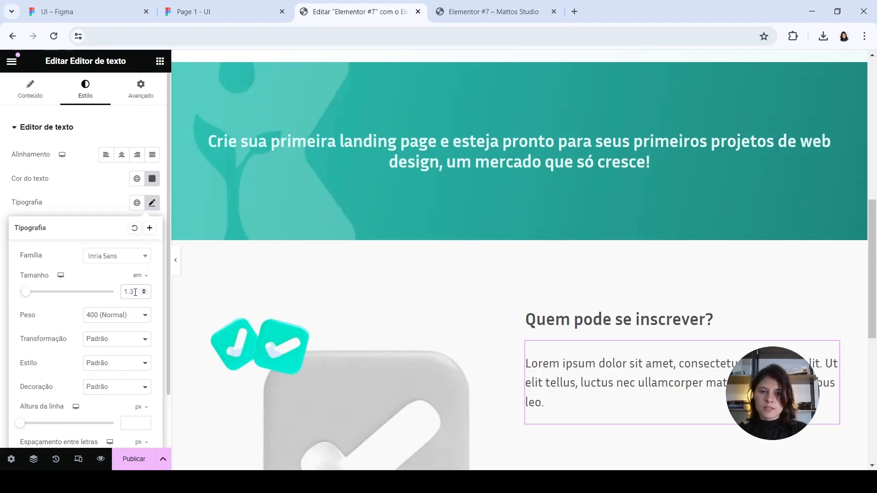
scroll(491, 216, up, 4)
scroll(477, 207, down, 4)
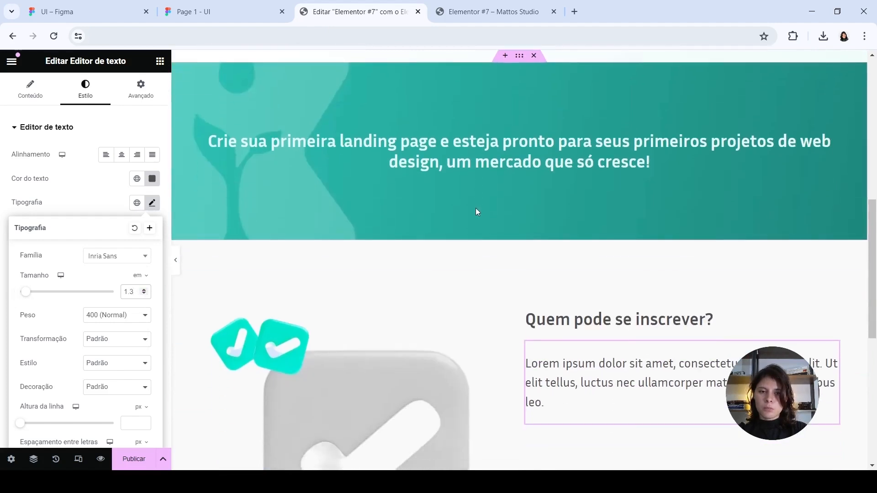
click(96, 197)
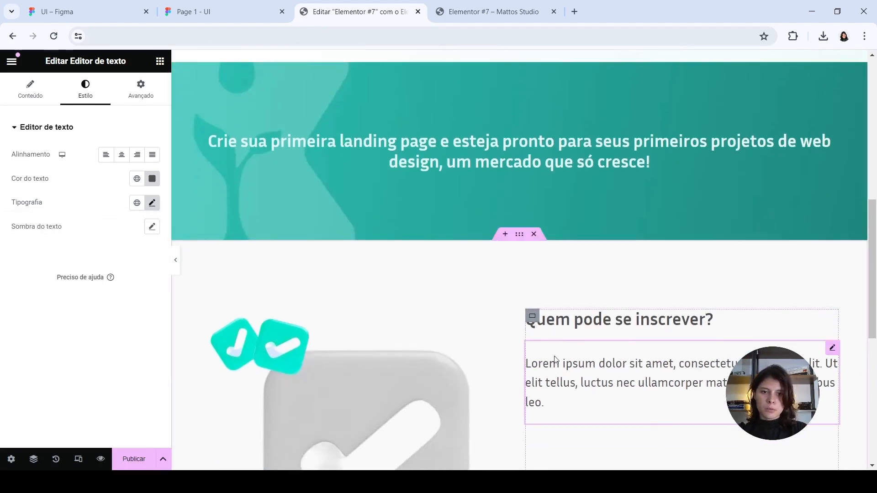
- Replace the placeholder paragraph with the full "Quem pode se inscrever?" text block copied from the Figma design
click(123, 4)
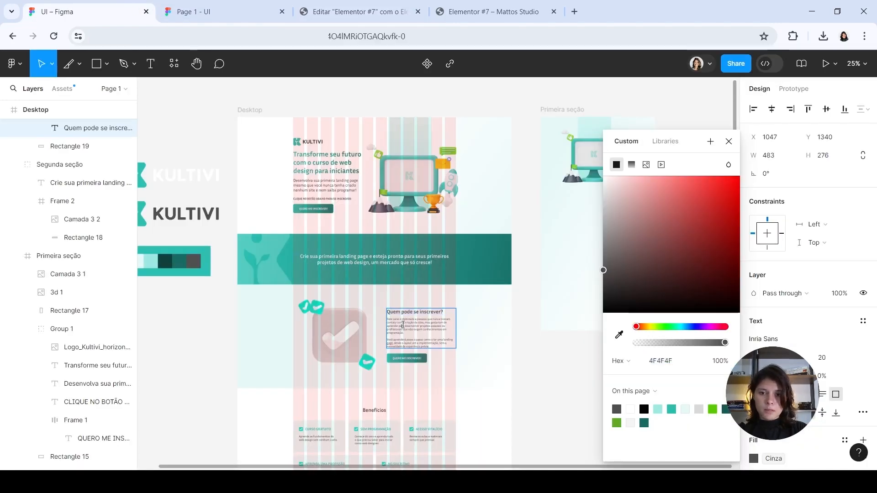
triple_click(407, 328)
key(ctrl+a)
key(ctrl+c)
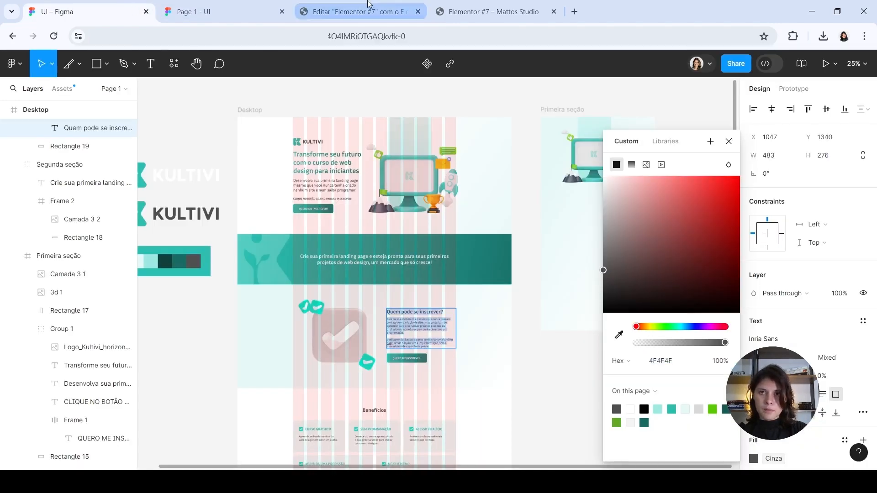
click(361, 12)
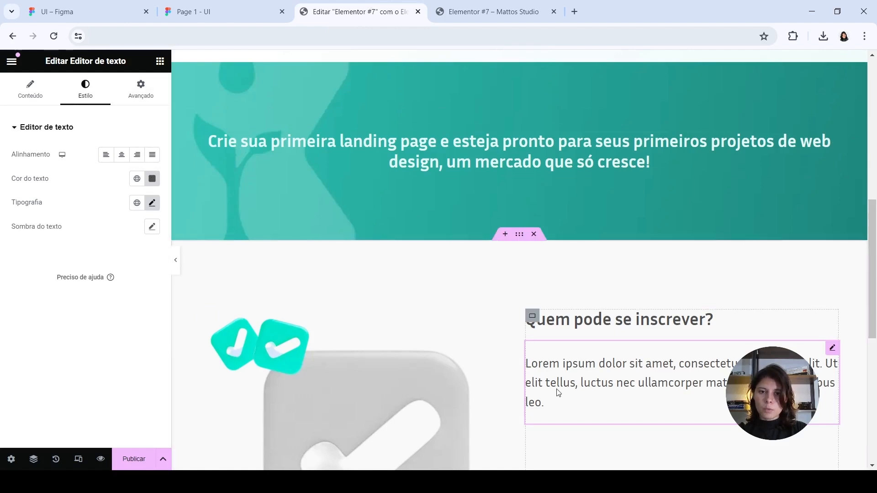
click(30, 89)
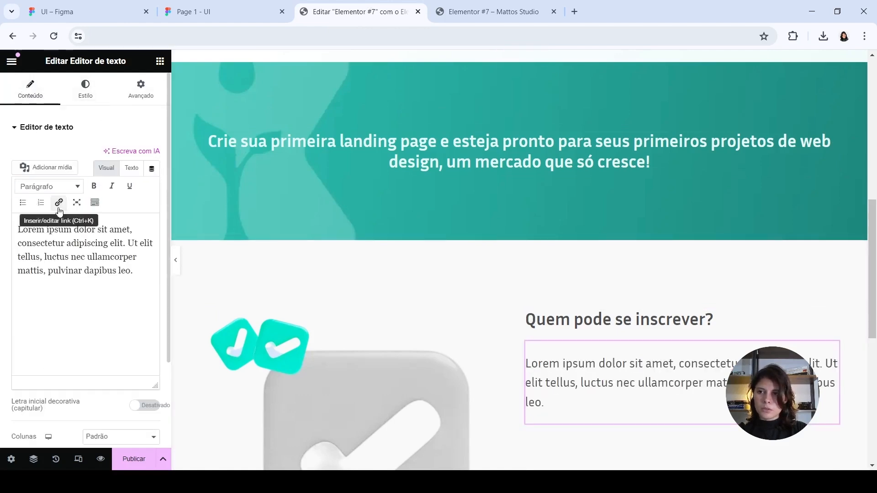
key(ctrl+a)
key(ctrl+v)
- Delete the duplicate "Quem pode se inscrever?" line and the blank line from the start of the pasted paragraph
scroll(102, 241, up, 3)
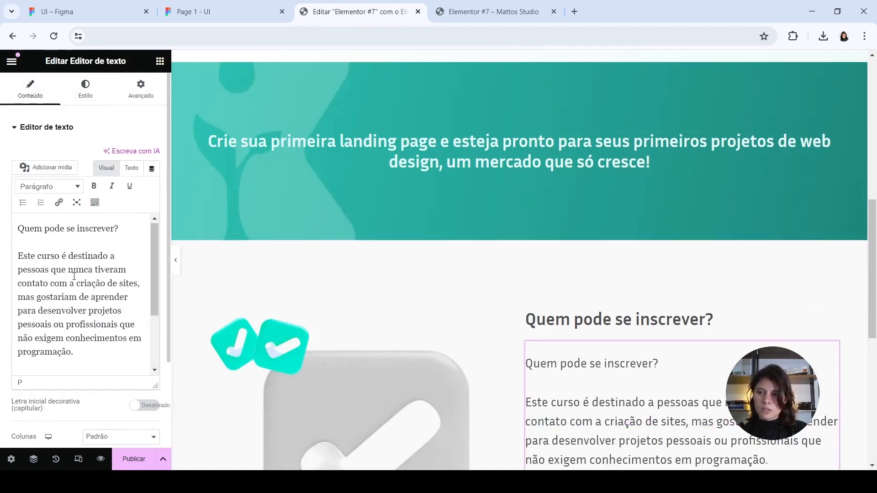
drag(102, 242, 2, 228)
key(Delete)
key(Delete)
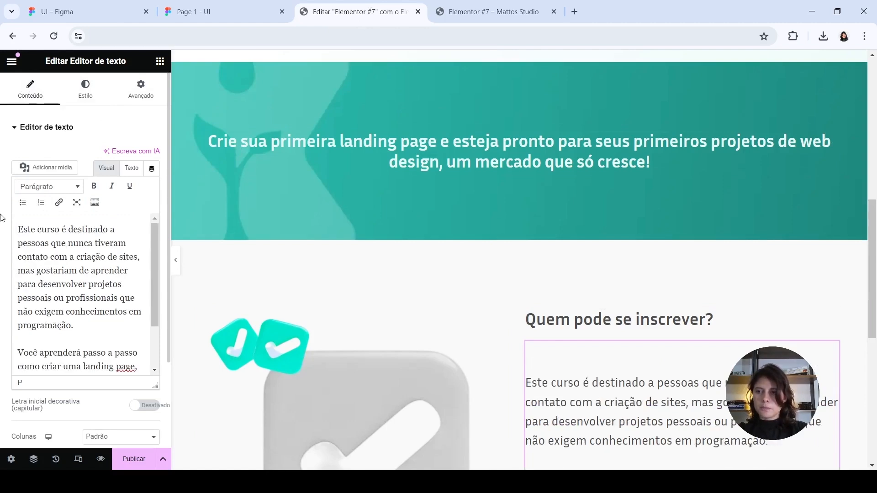
scroll(607, 286, down, 2)
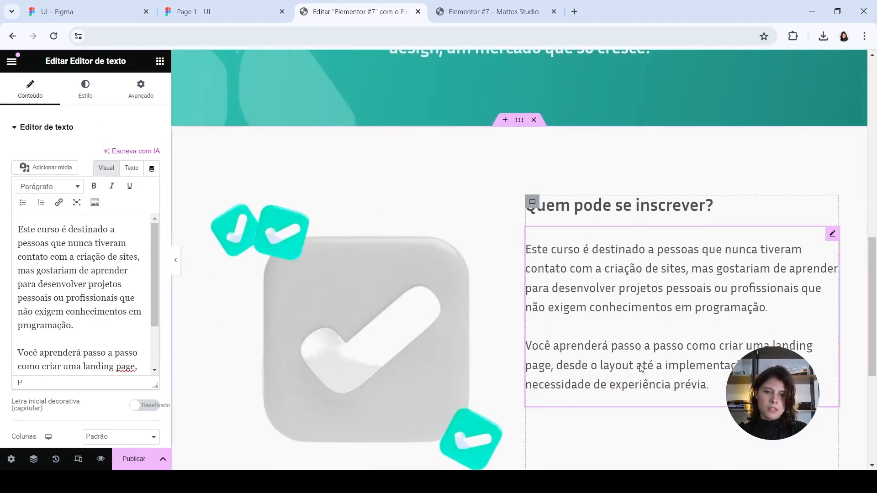
- Check the paragraph against the Figma prototype and set its font size to 1.2 em in Elementor
click(244, 5)
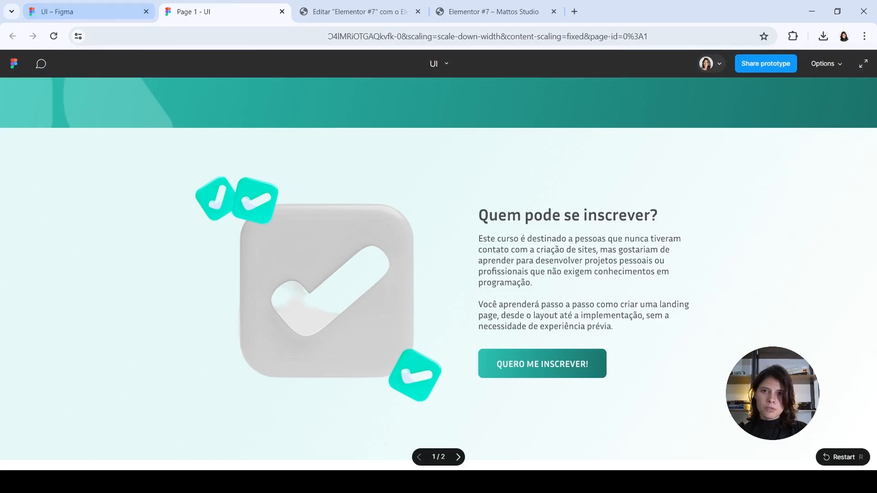
click(342, 13)
click(91, 90)
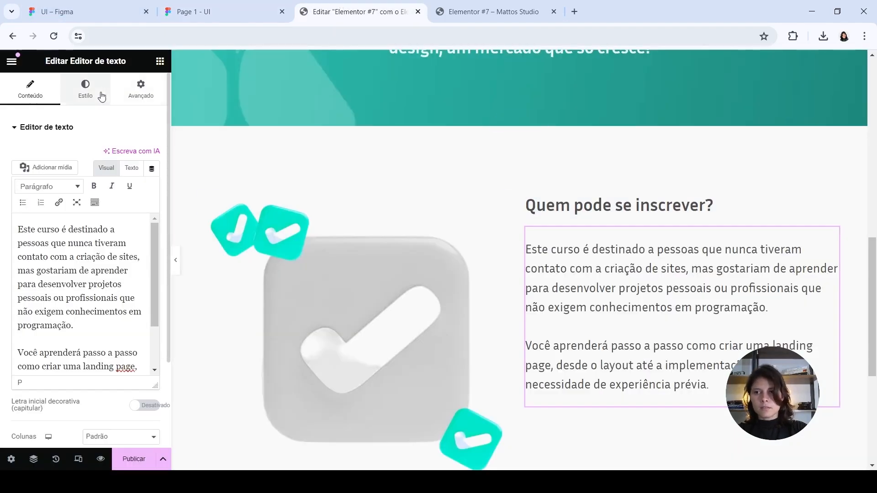
click(153, 204)
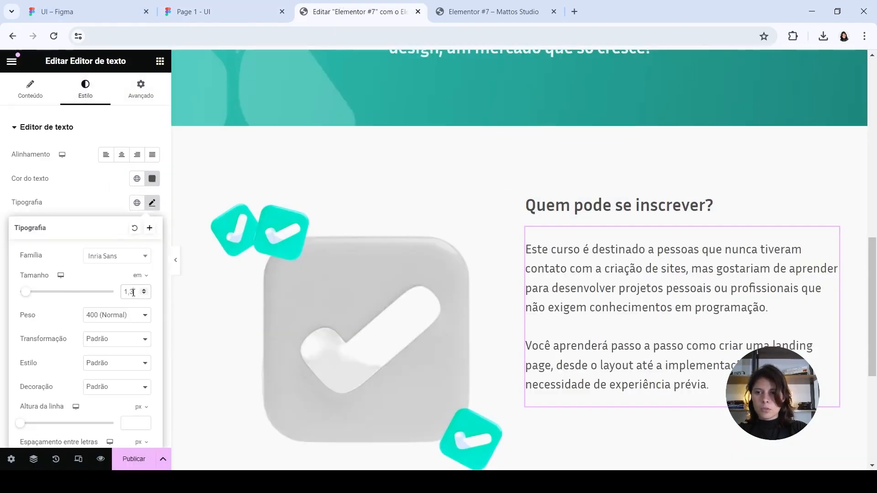
key(BackSpace)
text(2)
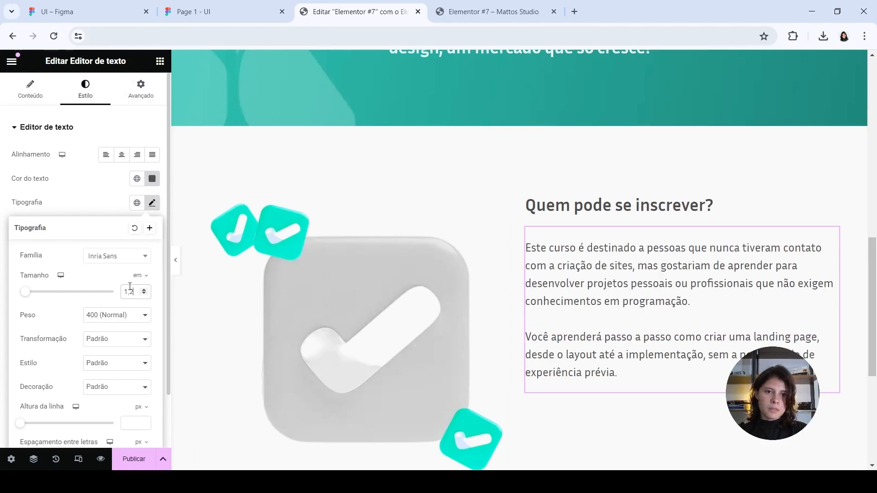
key(Down)
key(Down)
key(Up)
key(Up)
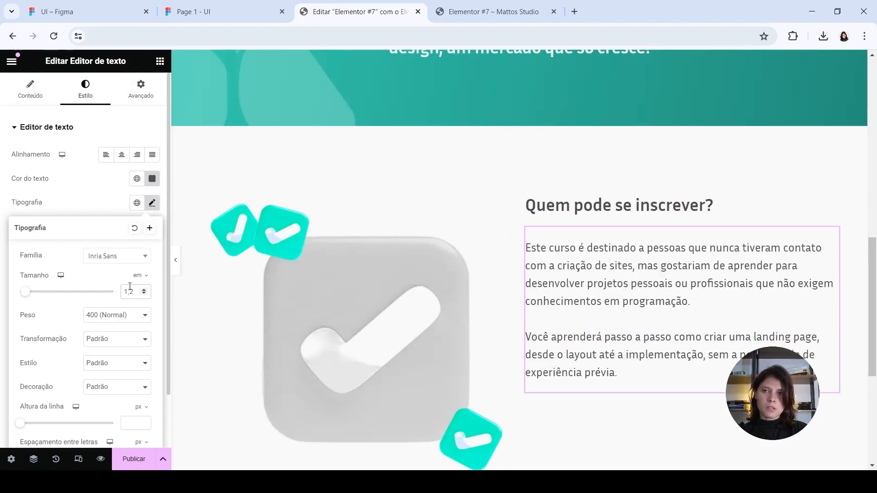
- Copy the "QUERO ME INSCREVER!" button from the first section and paste it below the paragraph in the right column
scroll(497, 224, up, 5)
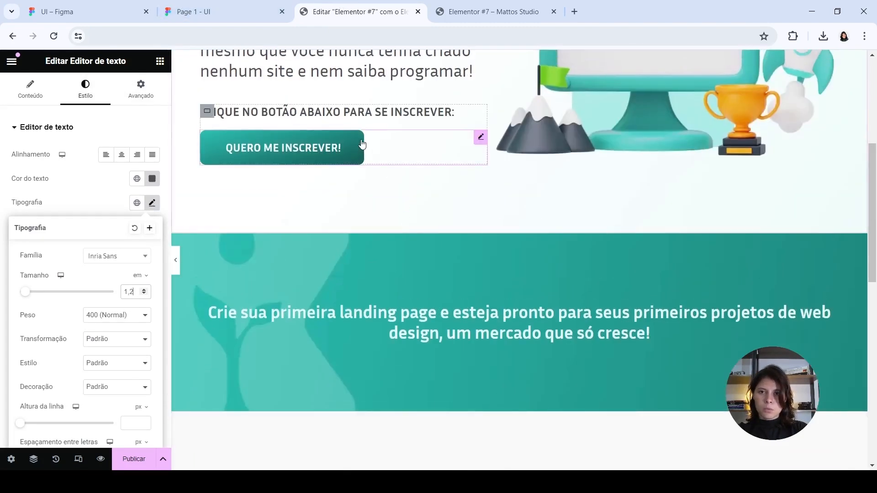
right_click(362, 144)
click(384, 197)
scroll(551, 292, down, 5)
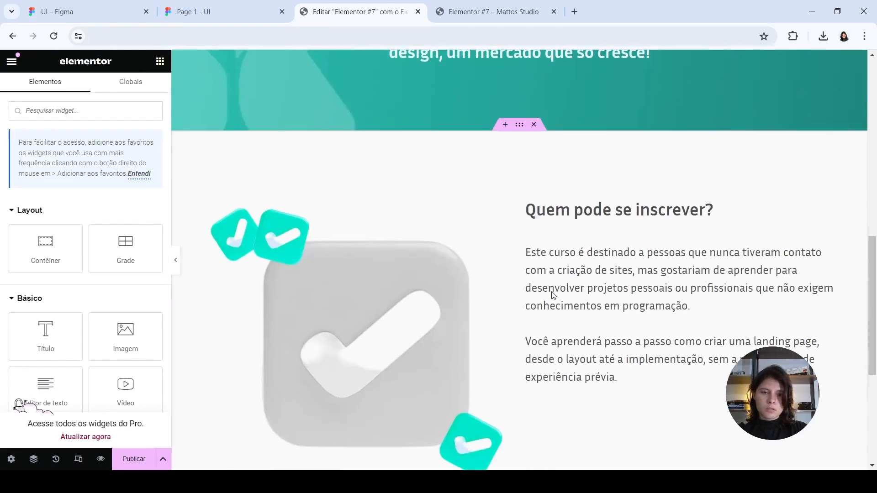
right_click(592, 350)
click(617, 287)
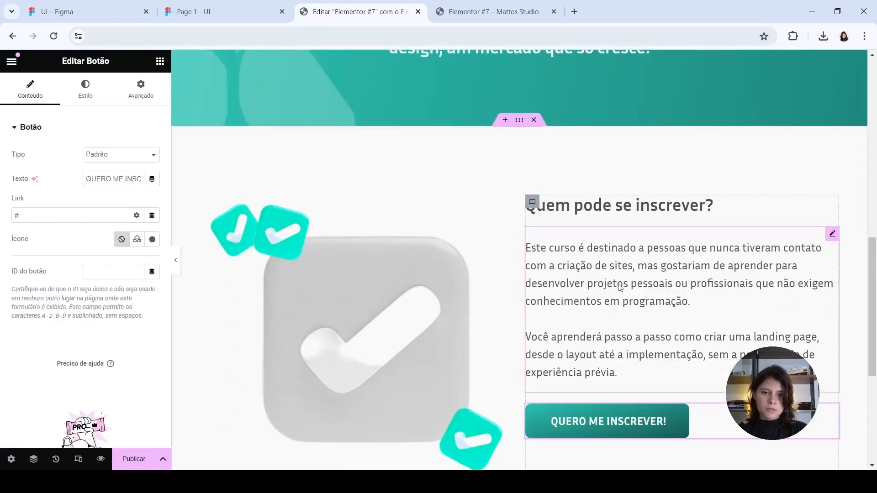
- Center the content of the right column's container vertically, toggling the justification off and on to compare
scroll(465, 192, down, 1)
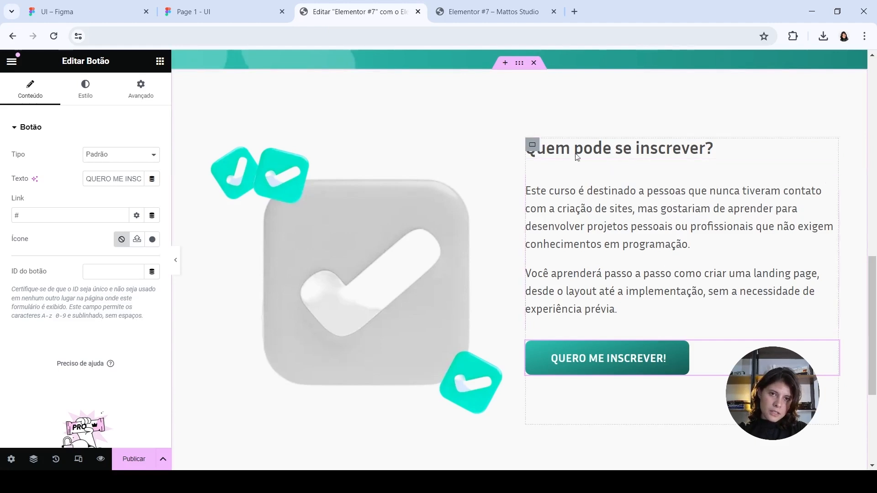
click(532, 146)
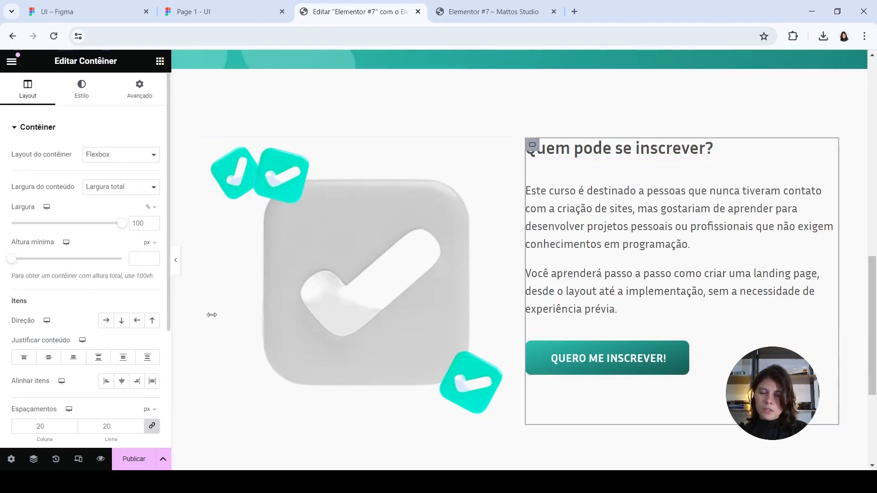
click(49, 357)
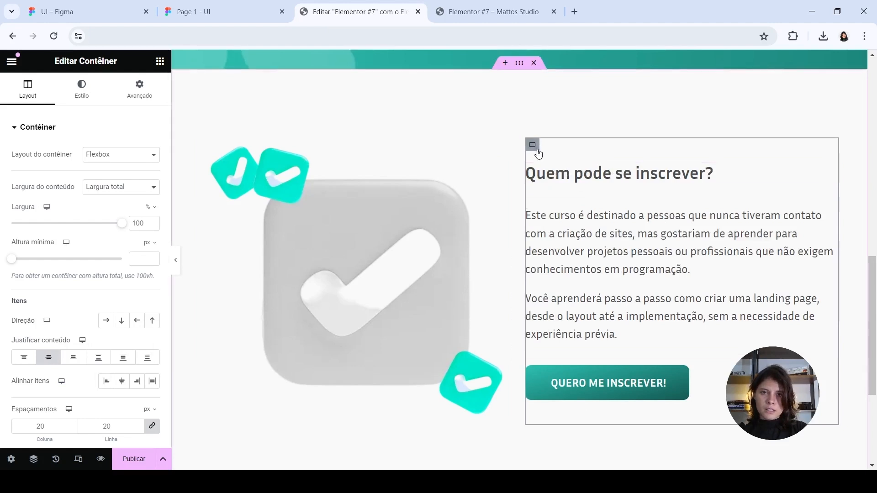
click(47, 358)
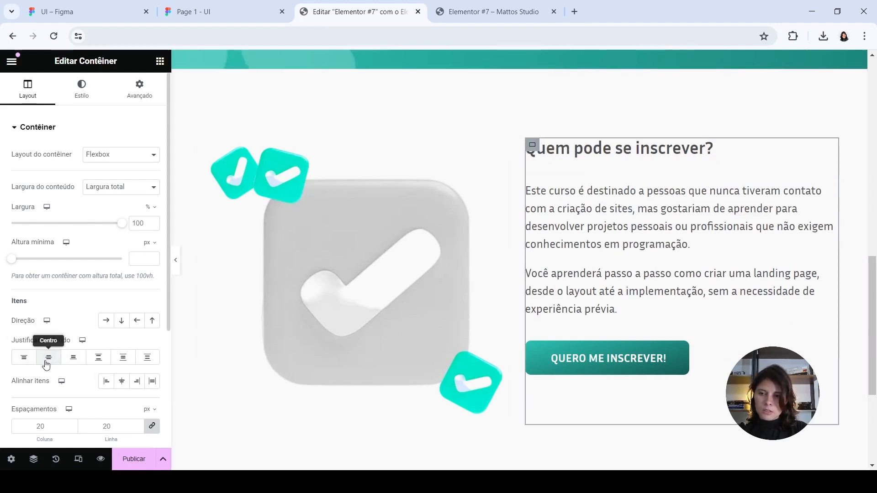
click(47, 360)
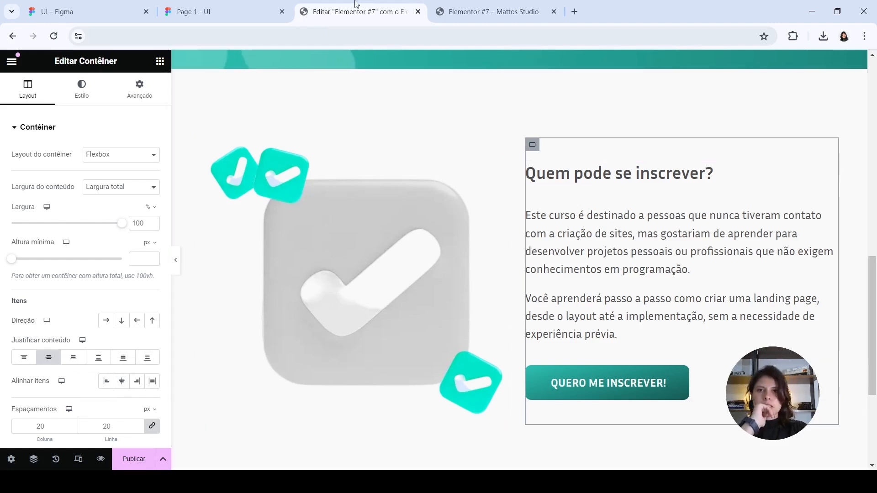
- Save the page as a draft and compare the "Quem pode se inscrever?" section in the page preview with the Figma prototype
click(163, 459)
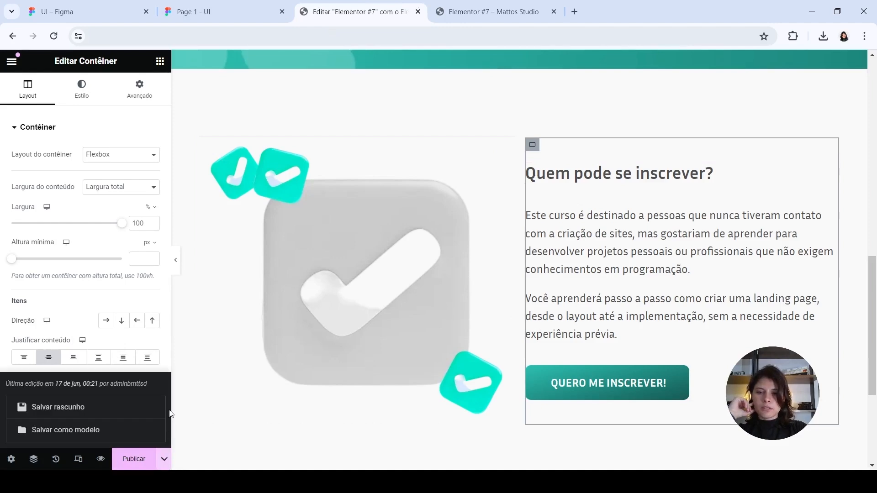
click(131, 408)
click(454, 10)
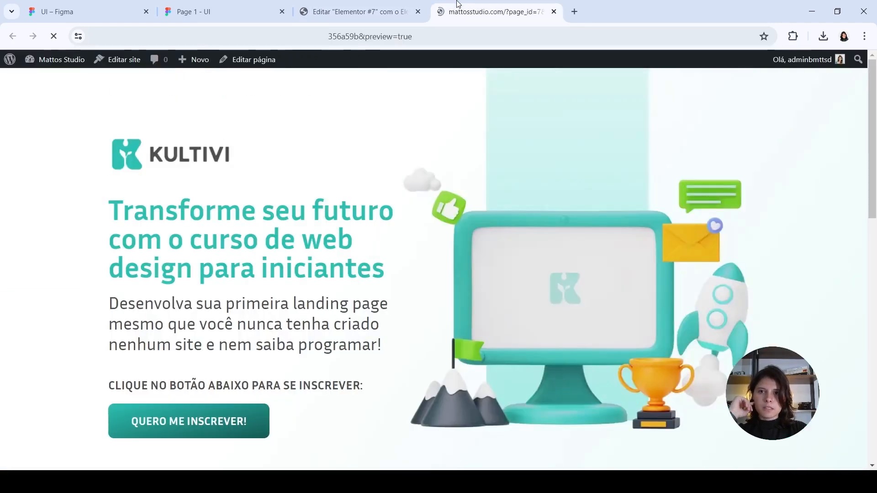
scroll(799, 261, down, 6)
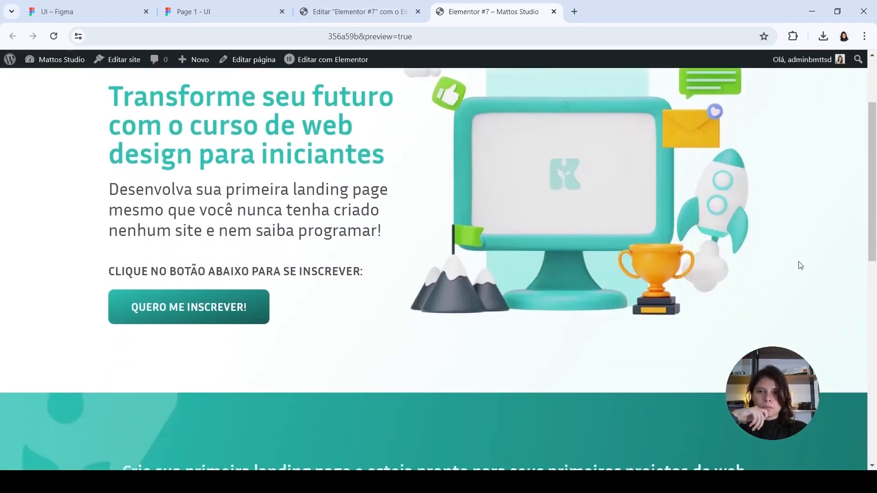
scroll(797, 265, down, 9)
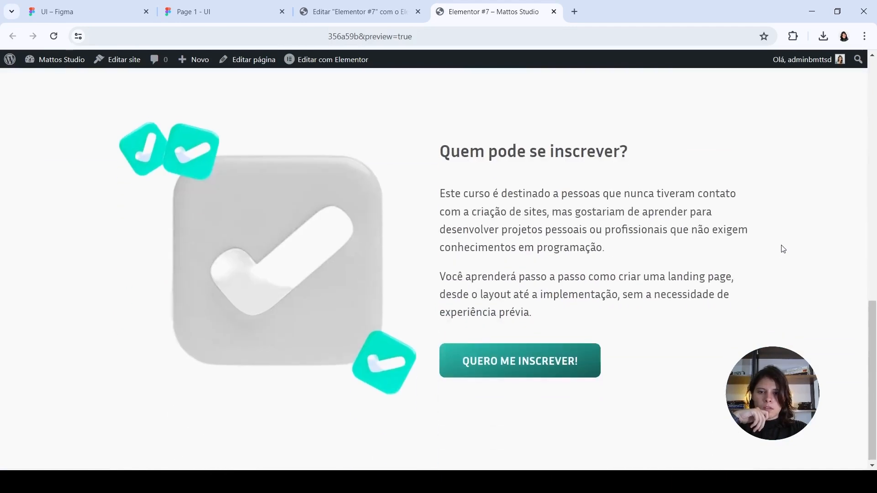
click(262, 8)
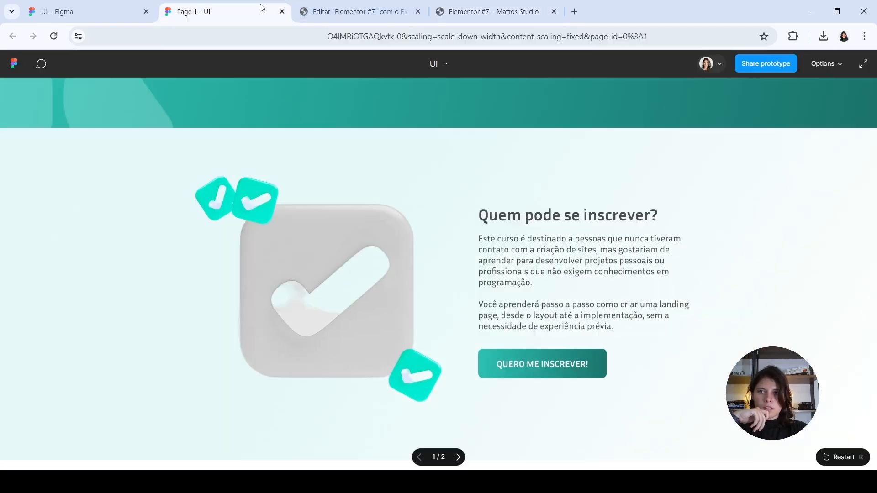
click(458, 6)
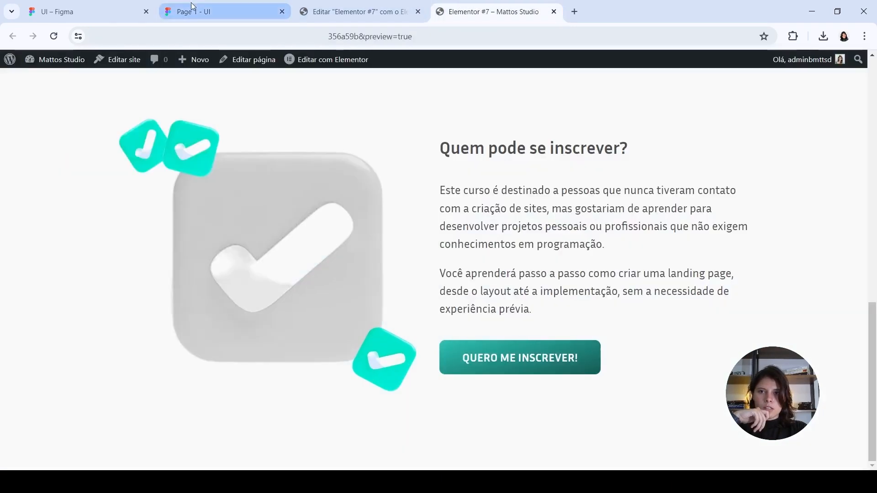
click(220, 3)
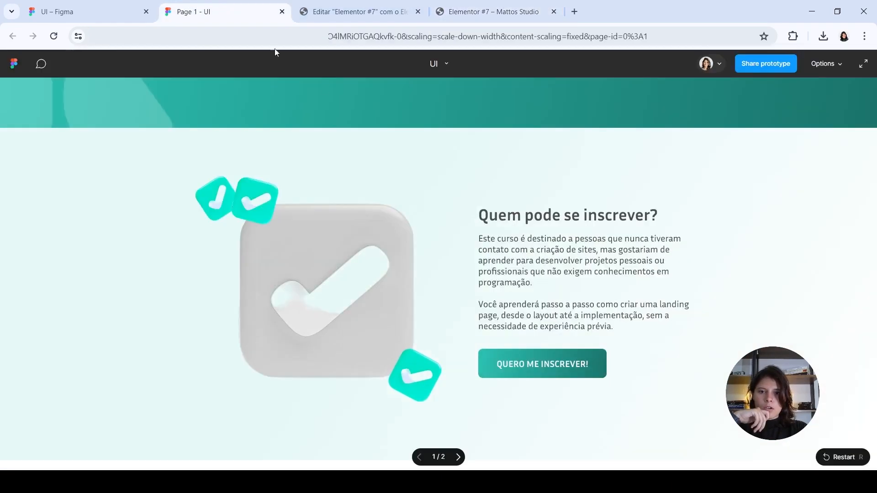
click(369, 6)
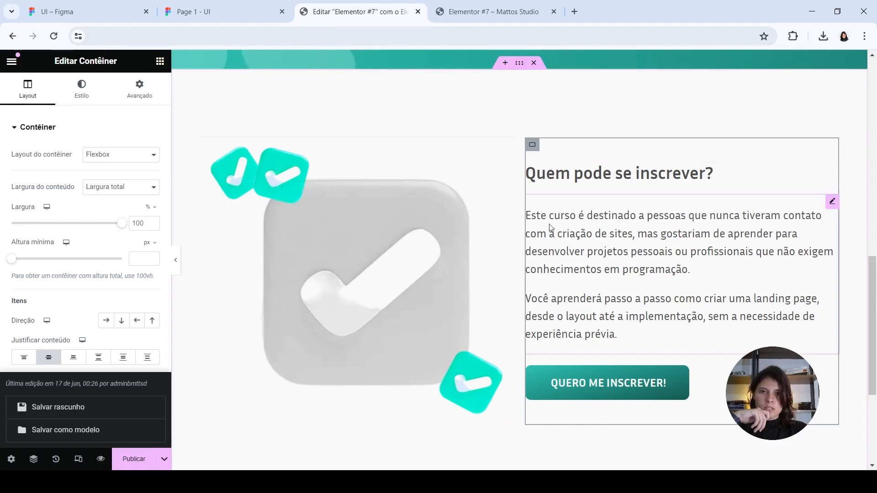
- Set the column and row spacing of the "Quem pode se inscrever?" section's outer container to 40 px
scroll(532, 160, up, 4)
scroll(528, 195, down, 3)
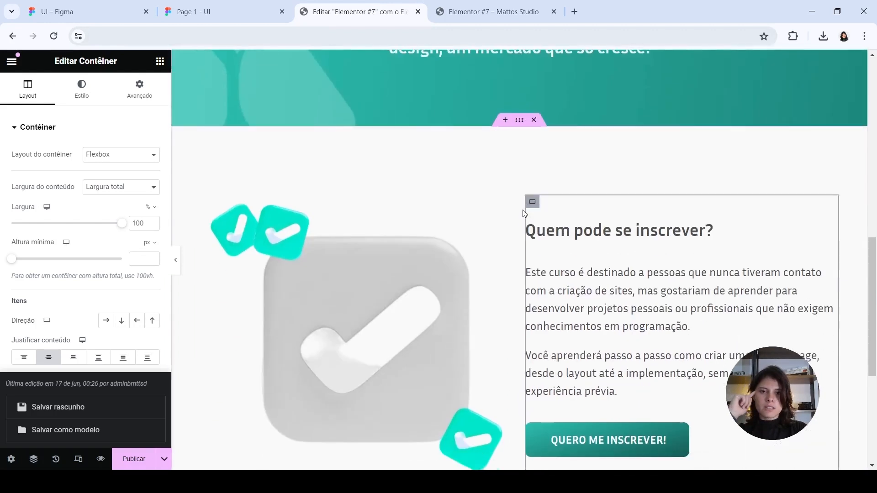
click(517, 126)
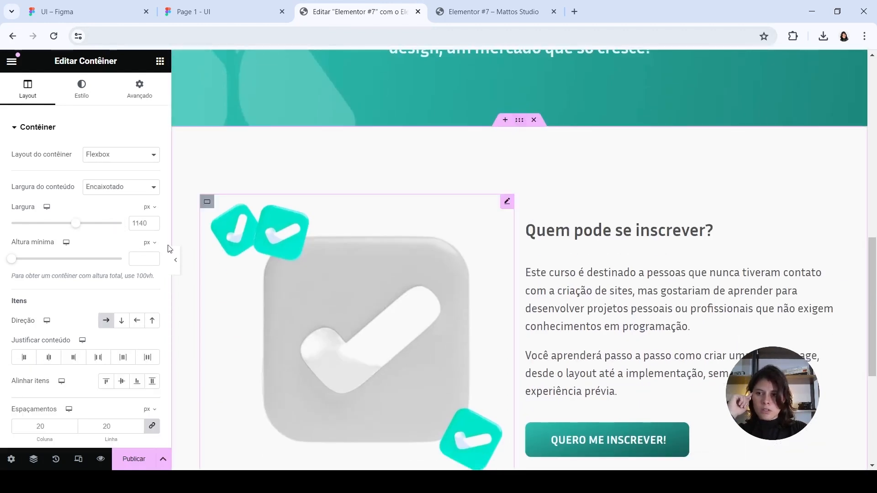
double_click(40, 428)
text(40)
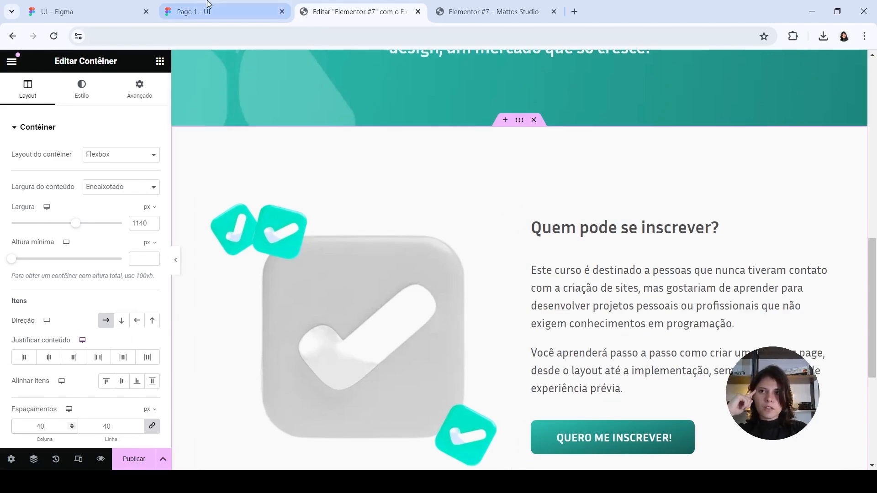
- In the Figma design, copy the first gradient stop colour E6F9F8 from the "Quem pode se inscrever?" section's background rectangle
click(55, 4)
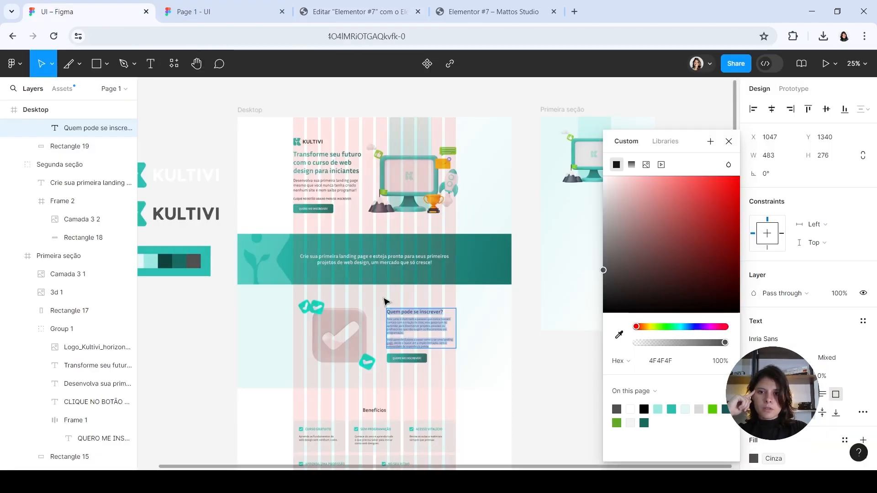
scroll(320, 274, down, 2)
click(250, 261)
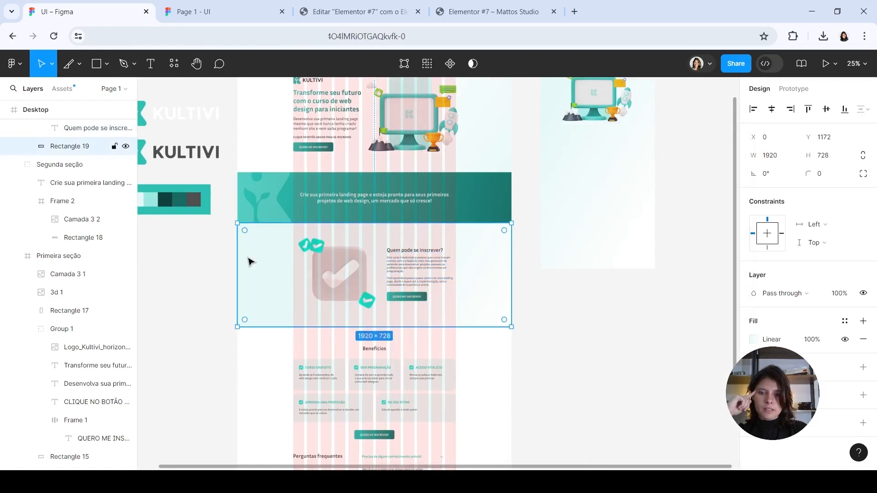
click(753, 340)
click(675, 430)
key(ctrl+c)
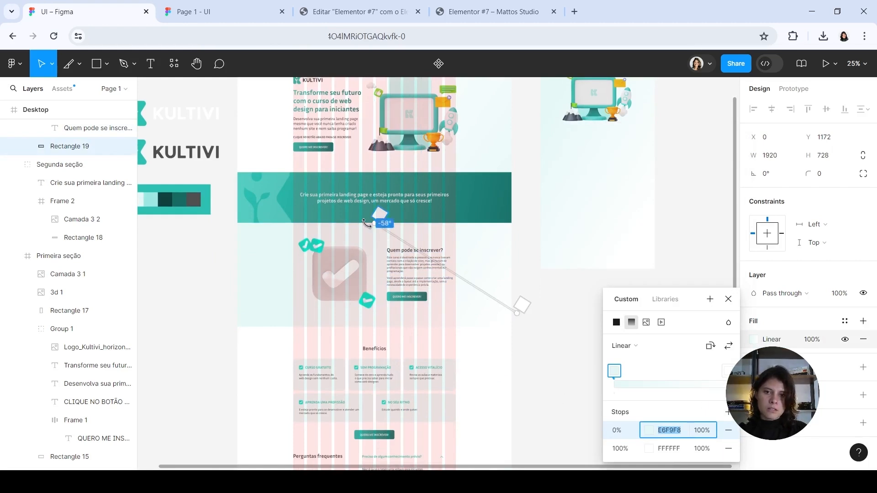
- Back in Elementor, give the section's outer container a gradient background with E6F9F8 as the first colour
click(373, 9)
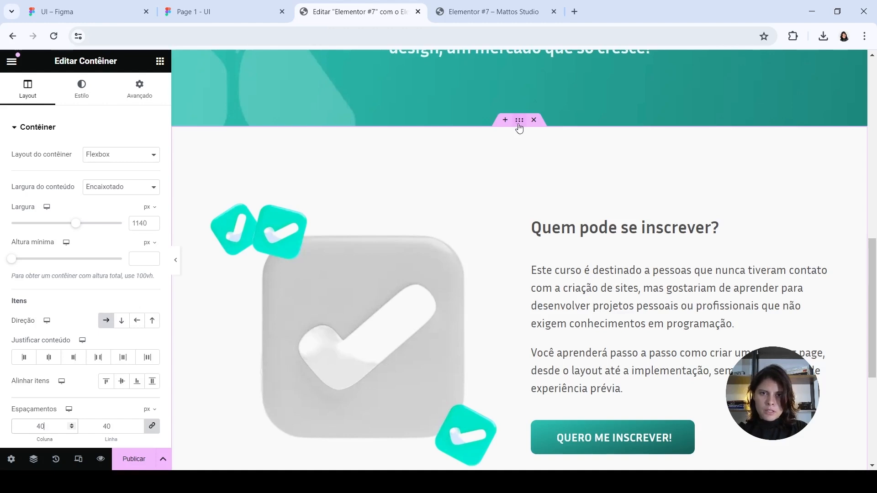
click(91, 102)
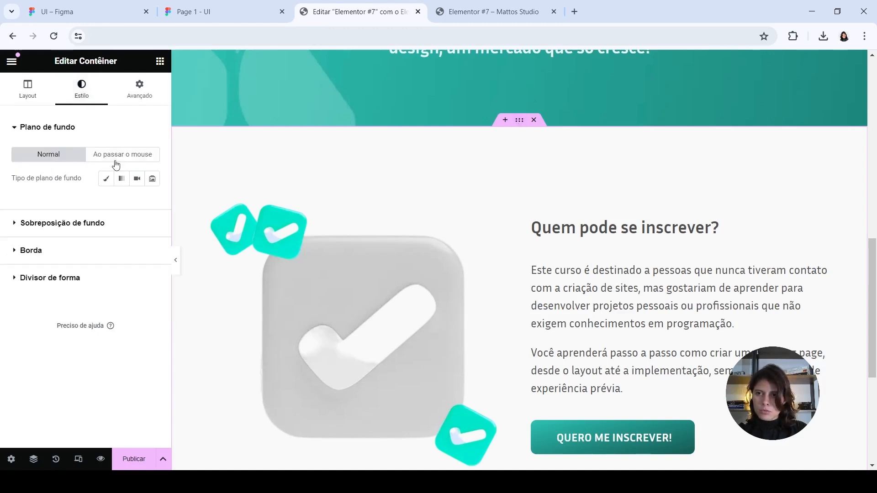
click(121, 178)
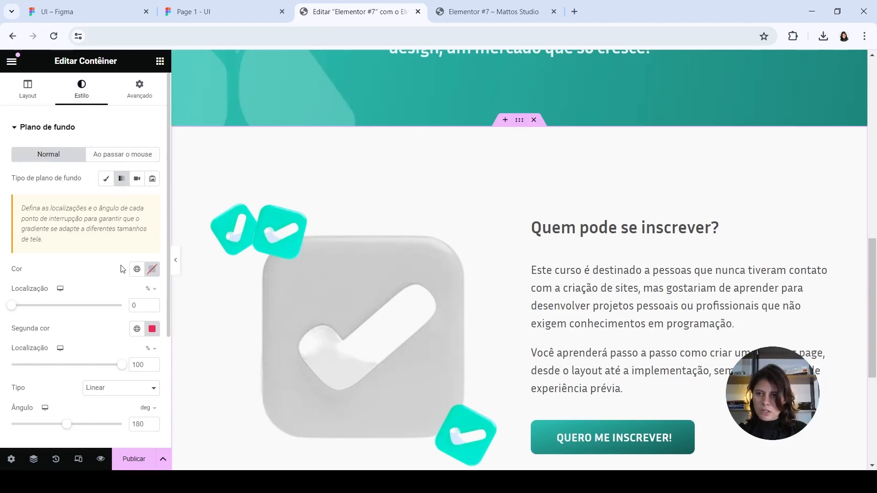
click(153, 270)
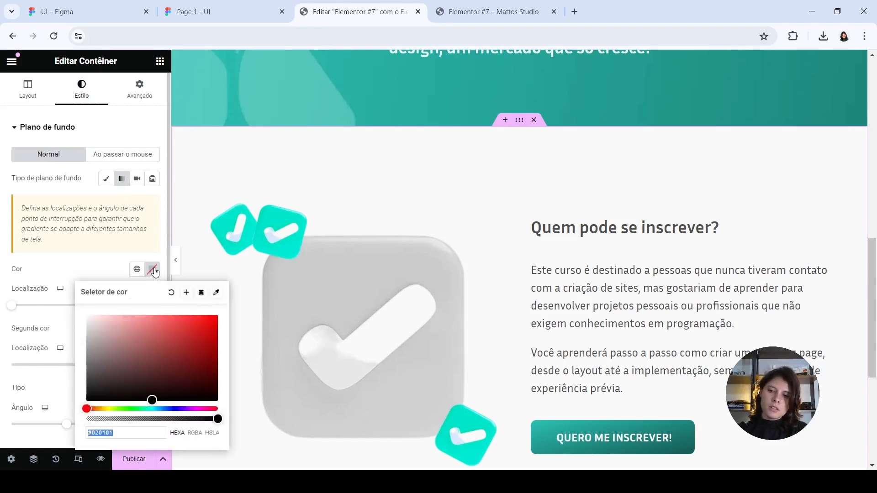
key(ctrl+v)
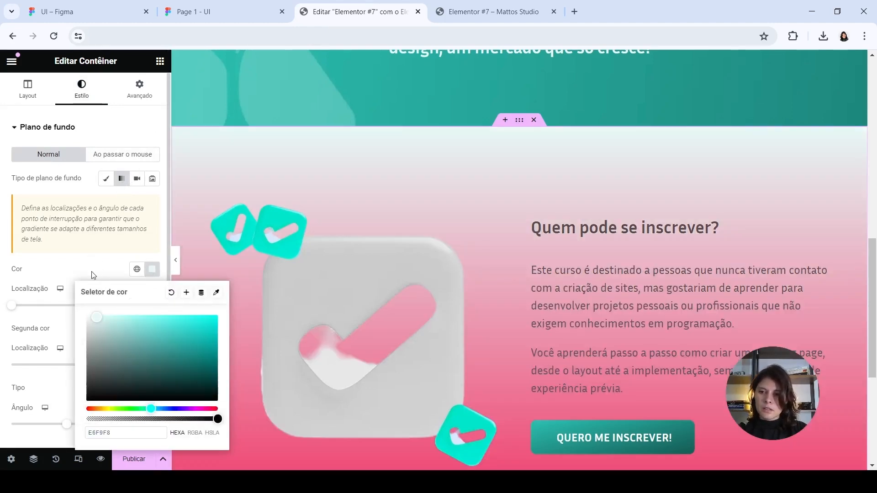
- Set the second colour of the section's background gradient to #FFFFFF
click(152, 329)
click(153, 330)
text(#FFFFFF)
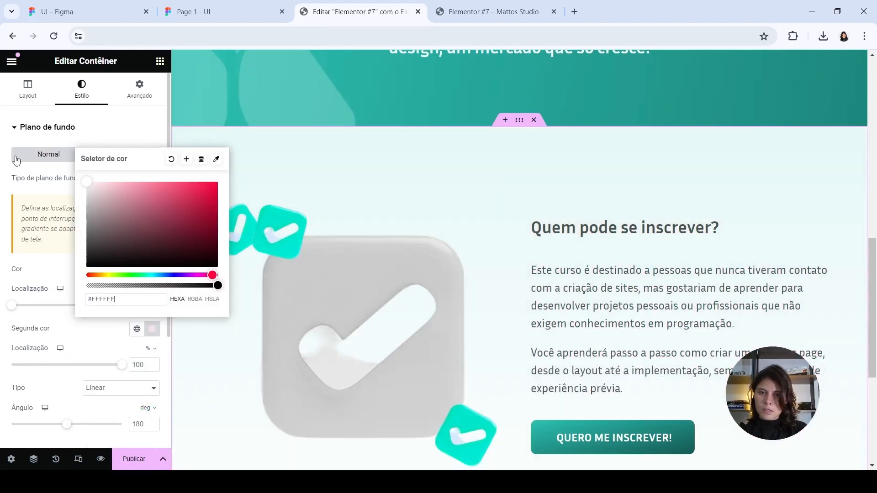
click(41, 291)
- Set the angle of the section's linear background gradient to 154 degrees
scroll(484, 201, down, 3)
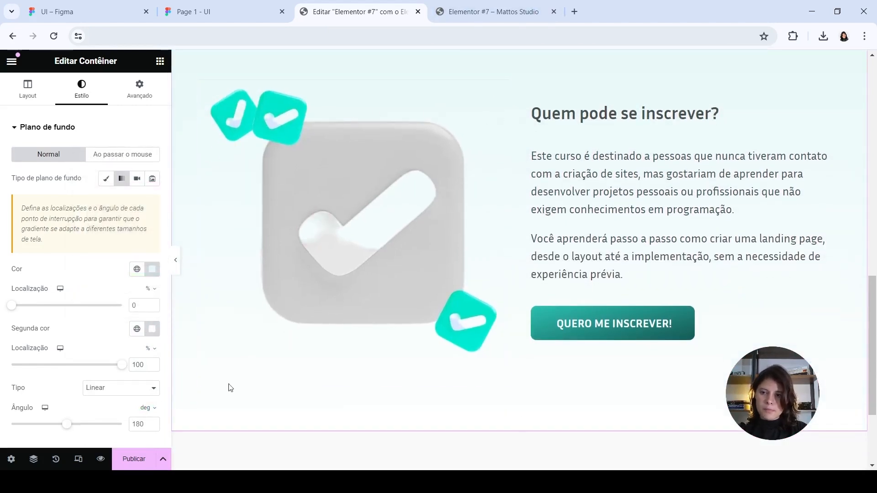
drag(69, 427, 58, 412)
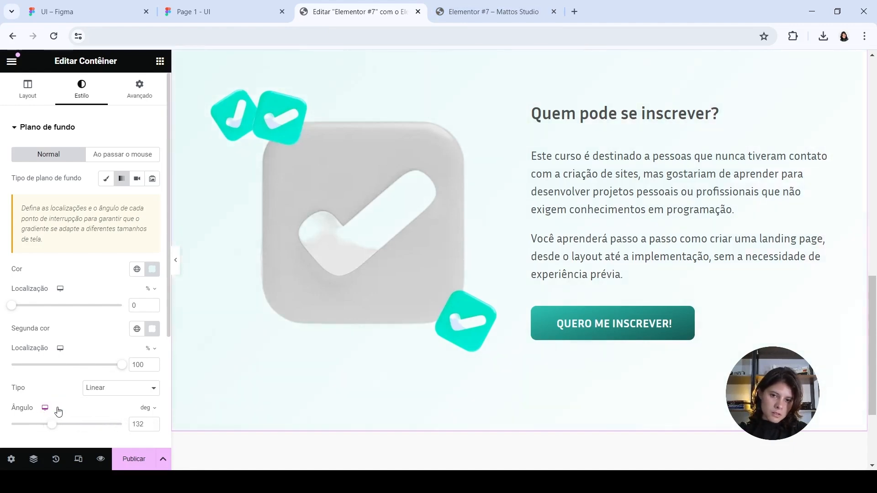
scroll(443, 238, up, 3)
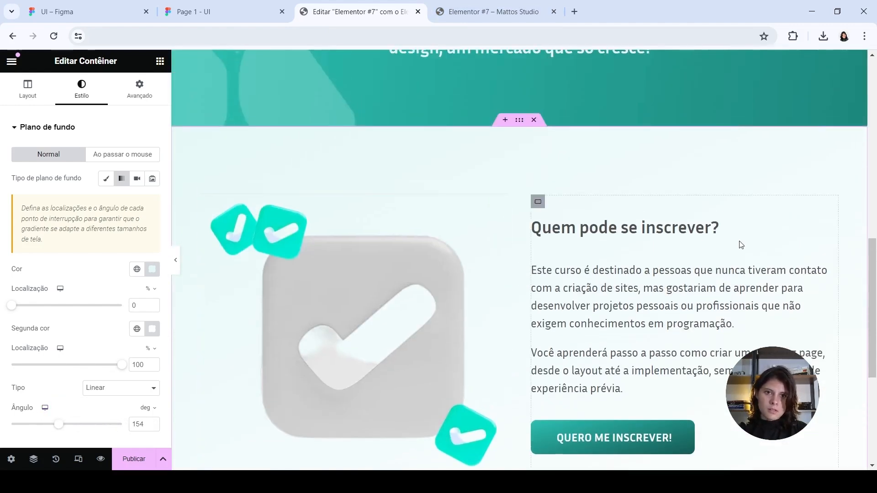
scroll(741, 243, down, 4)
- Save the page as a draft and switch to its preview
click(513, 4)
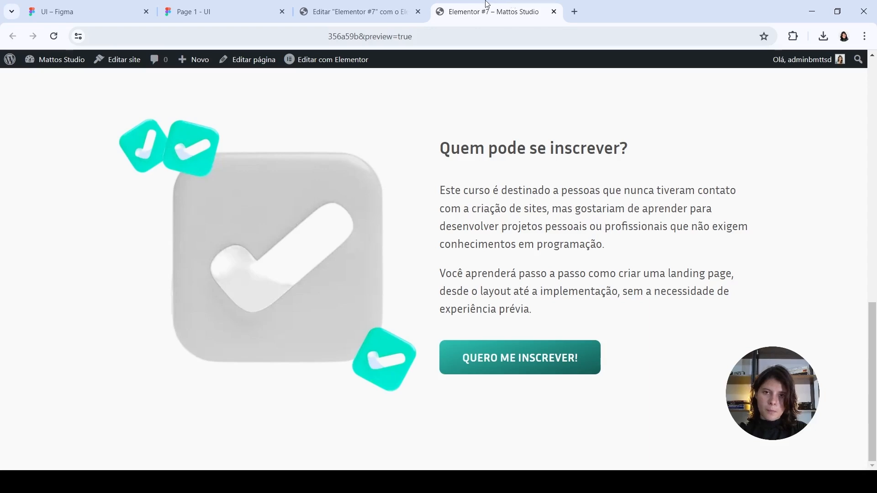
click(363, 6)
click(163, 459)
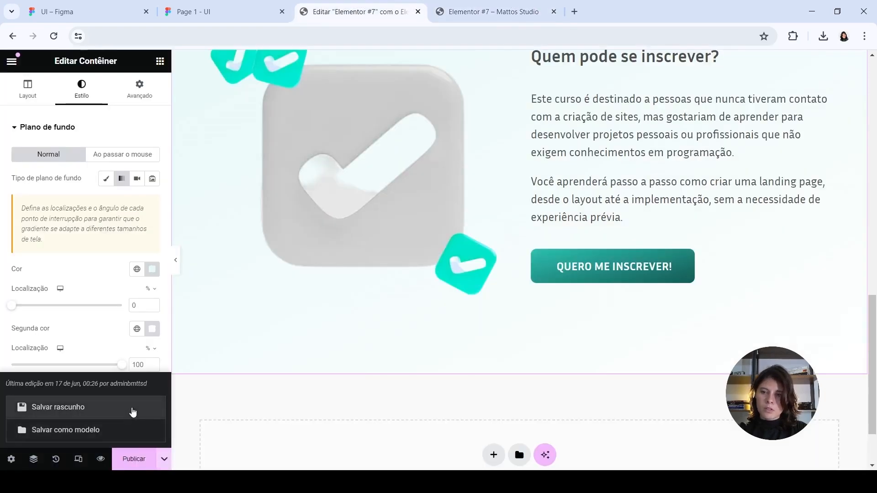
click(50, 405)
click(498, 12)
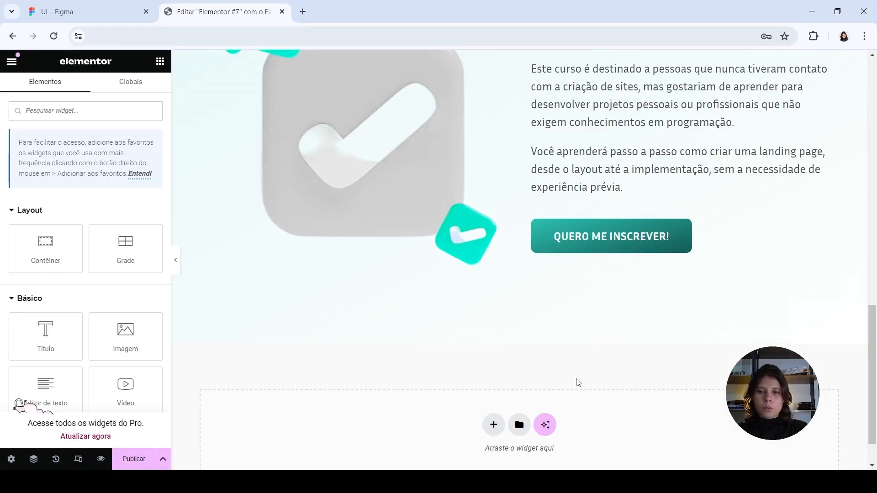
- Compare the finished section with the Figma design and examine the layout of the Benefícios section below it
scroll(566, 371, up, 6)
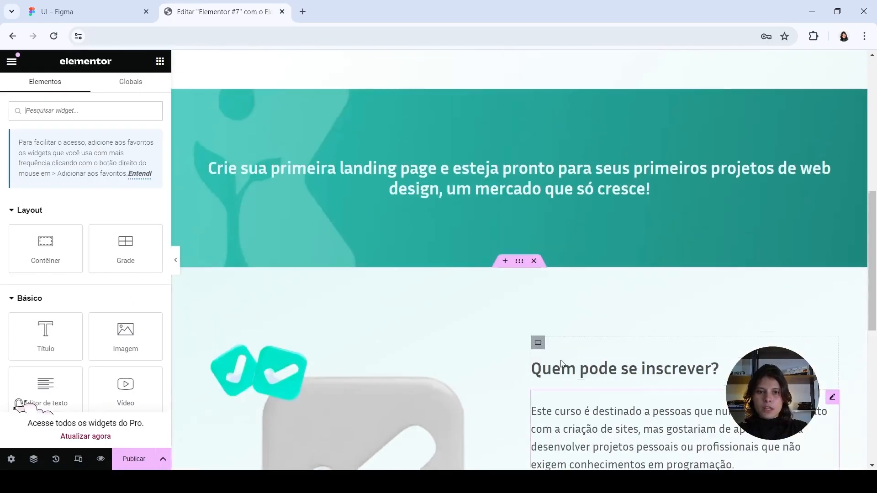
scroll(475, 312, down, 3)
scroll(470, 293, down, 5)
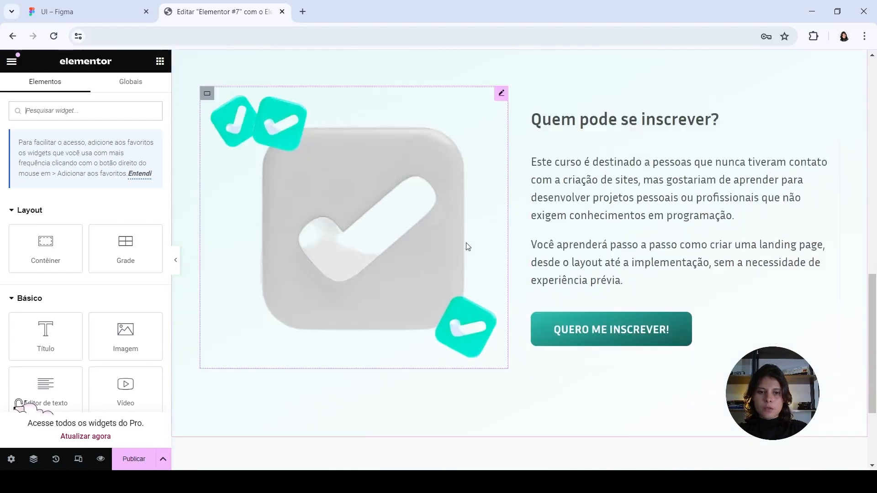
click(57, 11)
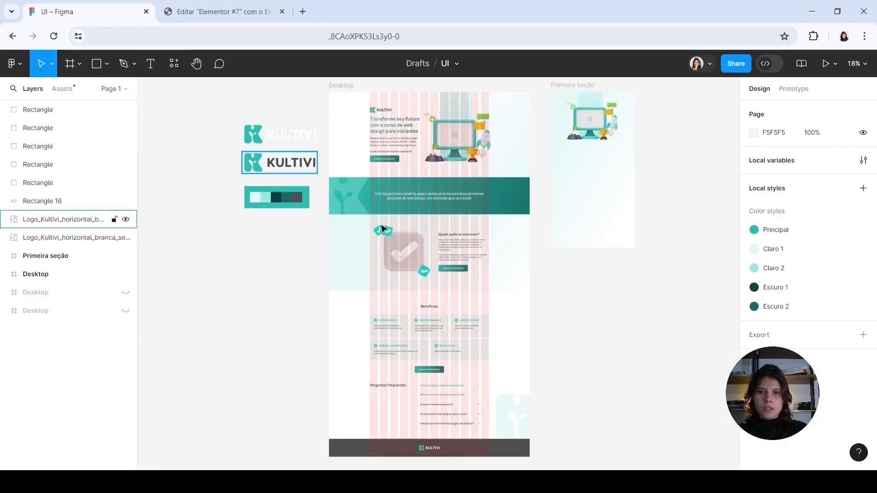
scroll(420, 259, up, 5)
scroll(420, 259, up, 3)
scroll(421, 258, down, 3)
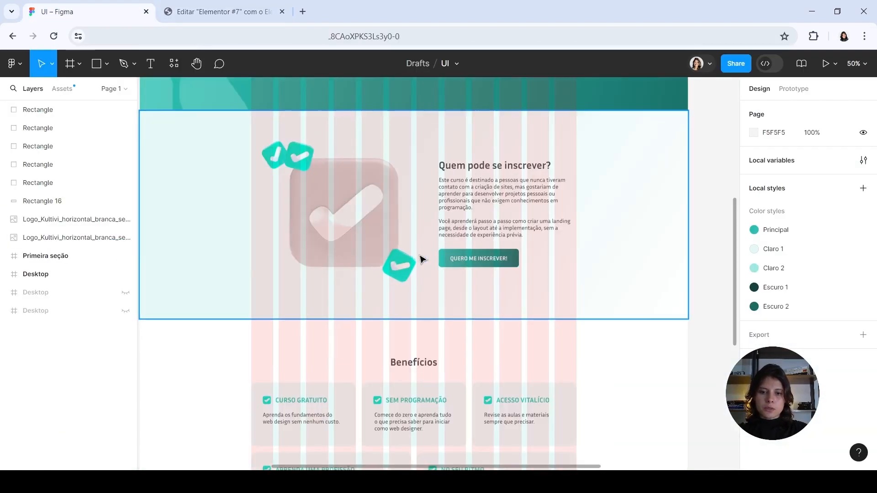
scroll(421, 260, down, 2)
scroll(421, 265, down, 3)
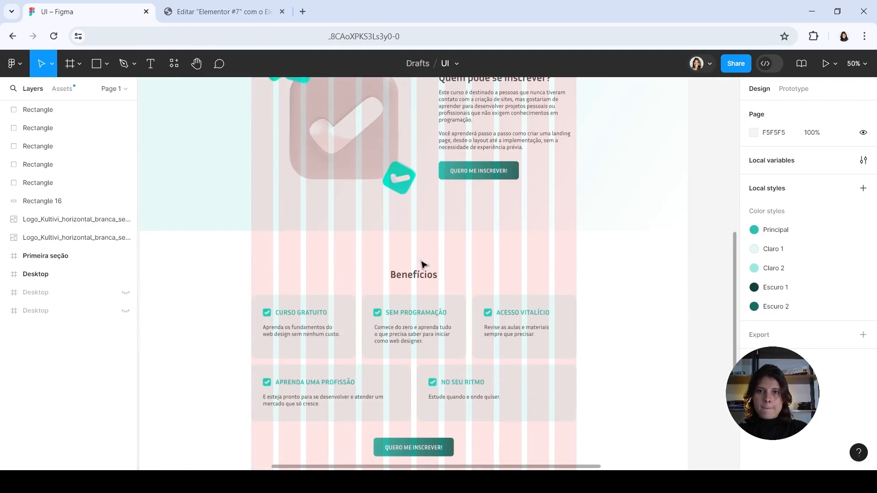
- In Elementor, add a single-column Flexbox container below the "Quem pode se inscrever?" section
click(219, 12)
click(494, 375)
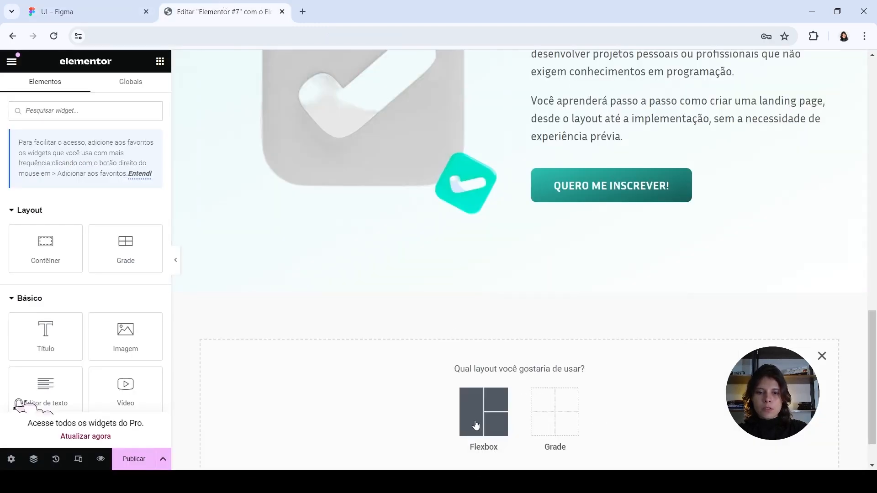
click(472, 408)
click(366, 404)
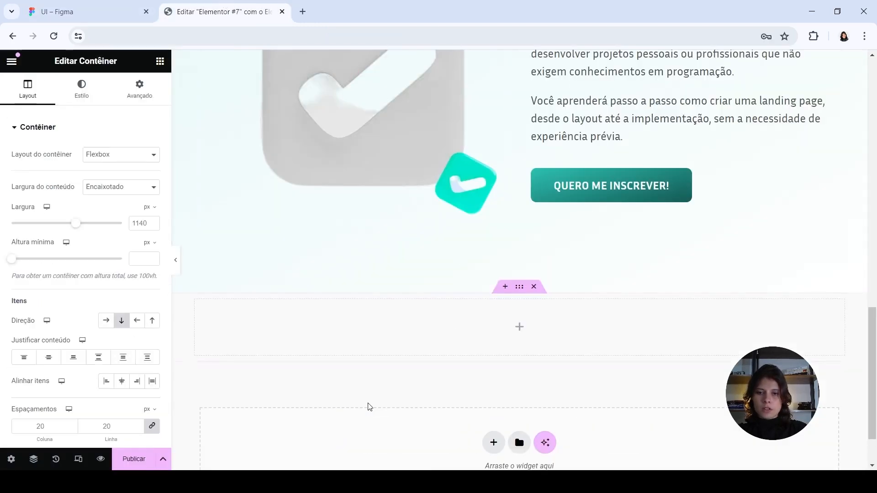
- Set the new container's padding to 120 px at top and bottom and 50 px on the right and left
click(130, 94)
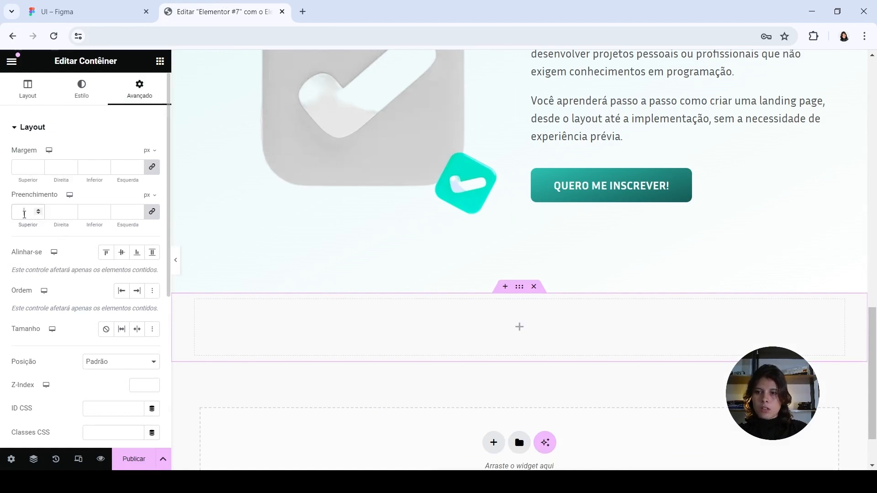
click(24, 214)
text(120)
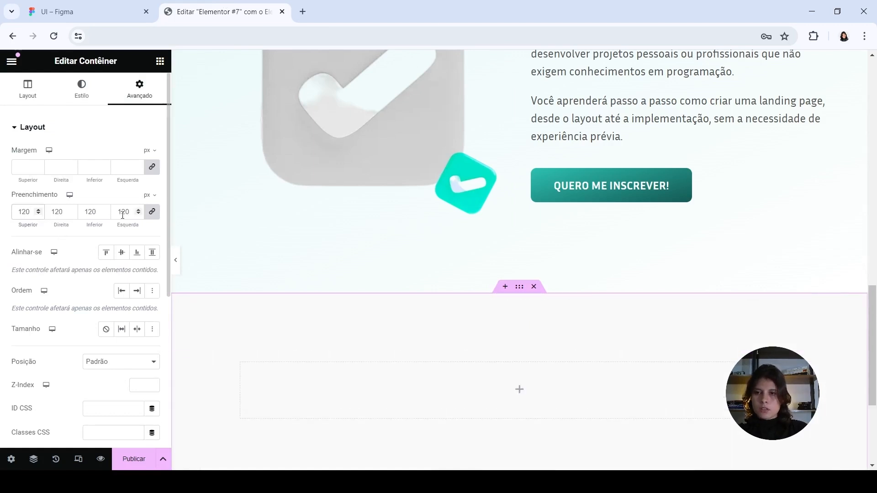
click(152, 211)
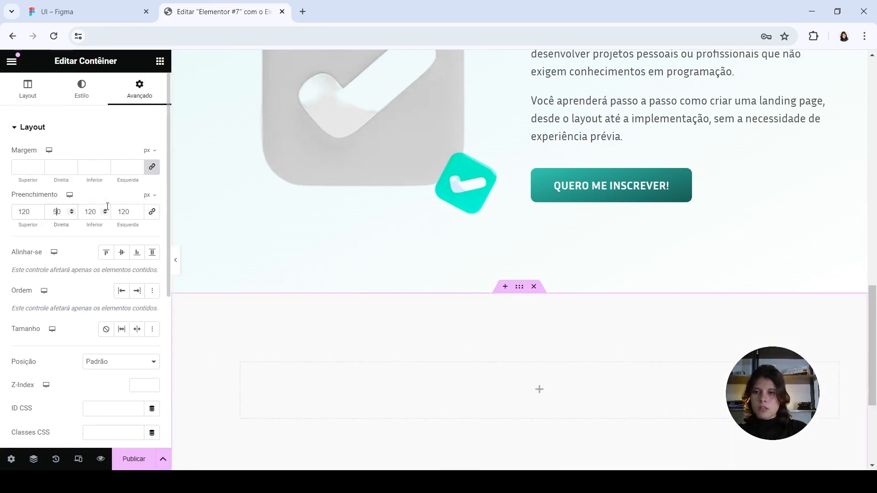
text(50)
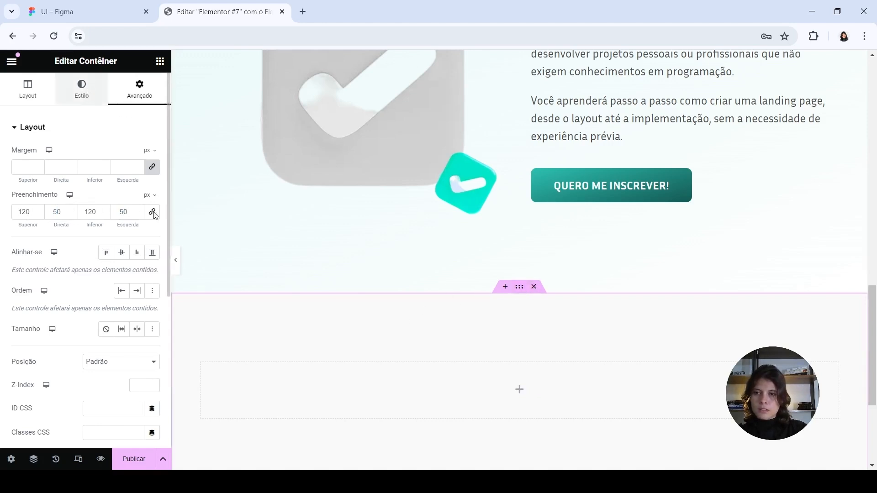
- Give the new container a solid white classic background
click(82, 89)
click(106, 178)
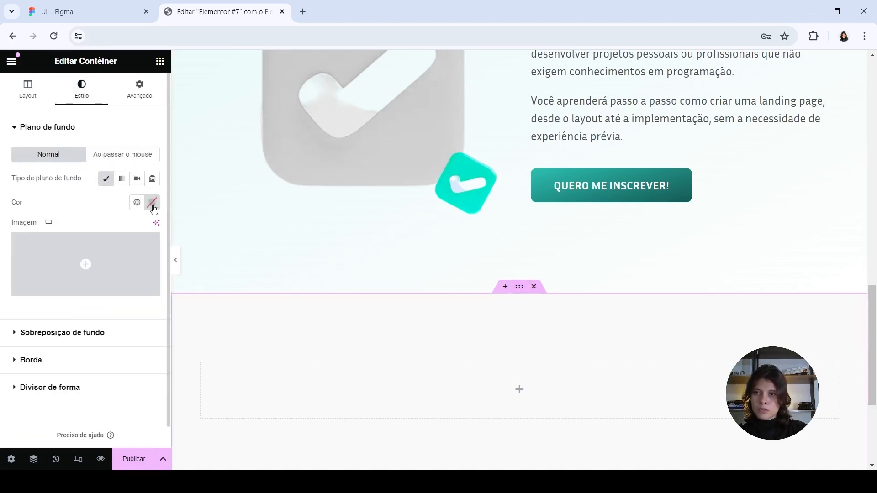
click(144, 206)
click(133, 250)
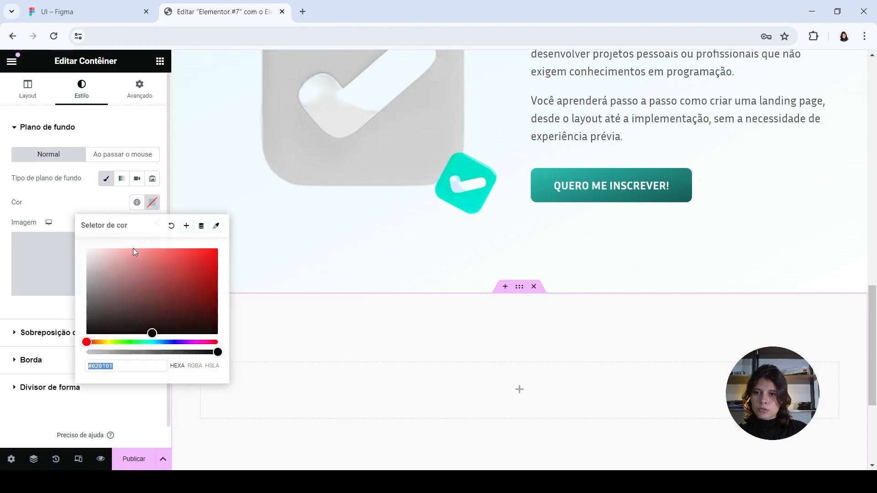
click(441, 343)
- Copy the "Quem pode se inscrever?" heading and paste it into the new empty container
scroll(441, 344, up, 3)
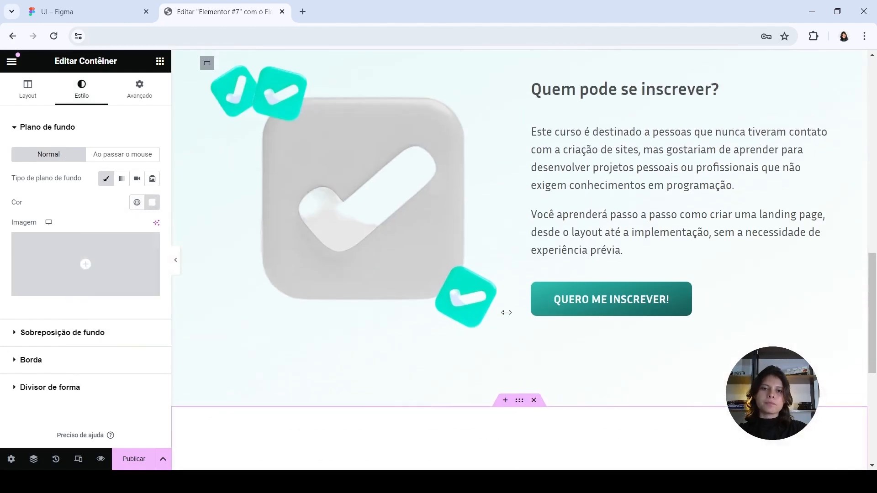
right_click(593, 88)
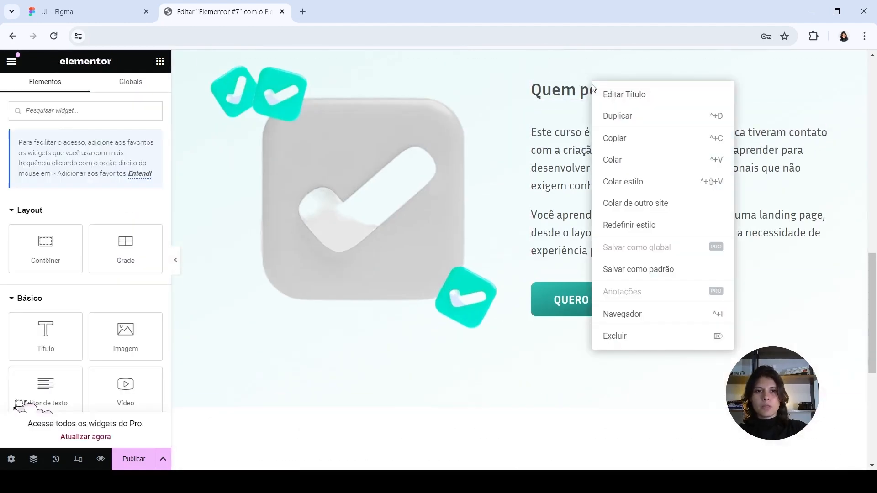
click(613, 137)
scroll(513, 278, down, 5)
right_click(518, 284)
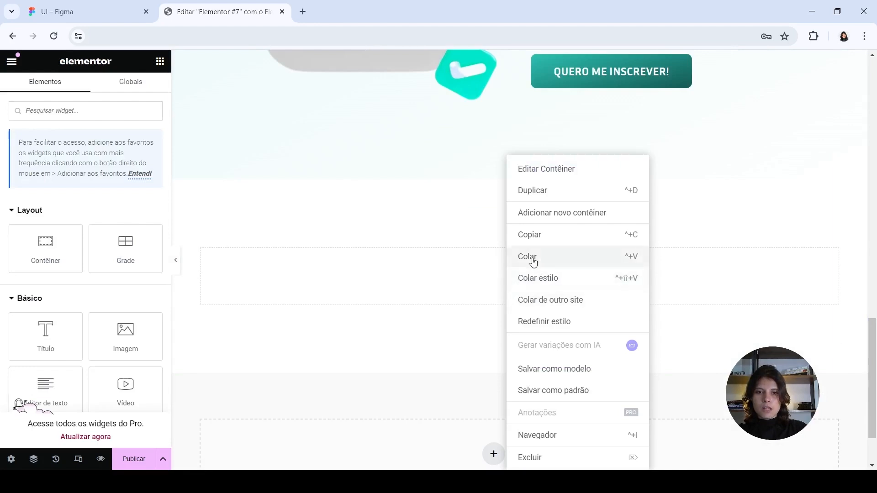
click(519, 257)
- Replace the pasted heading's text with "Benefícios" and centre-align it
triple_click(317, 259)
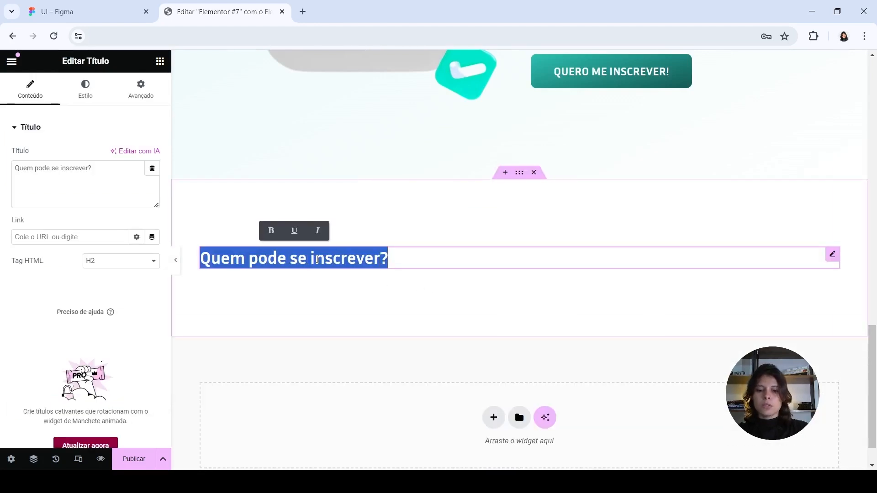
text(Bn)
key(BackSpace)
text(ene)
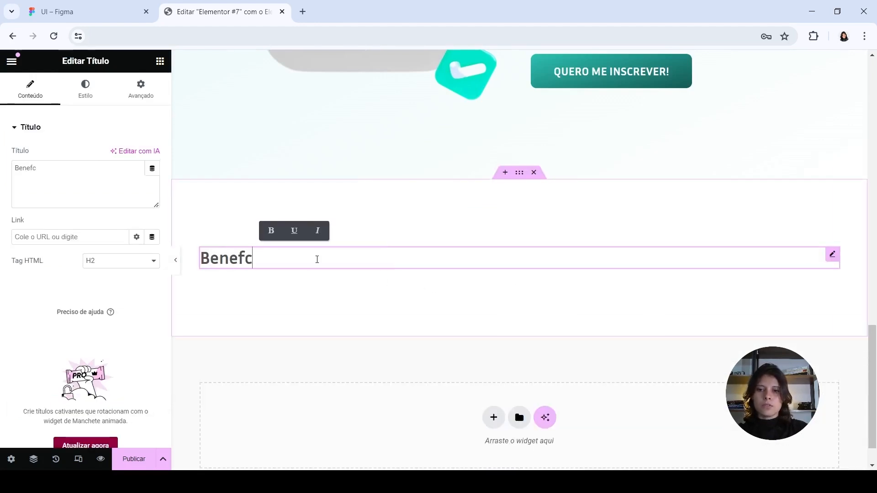
text(fícios)
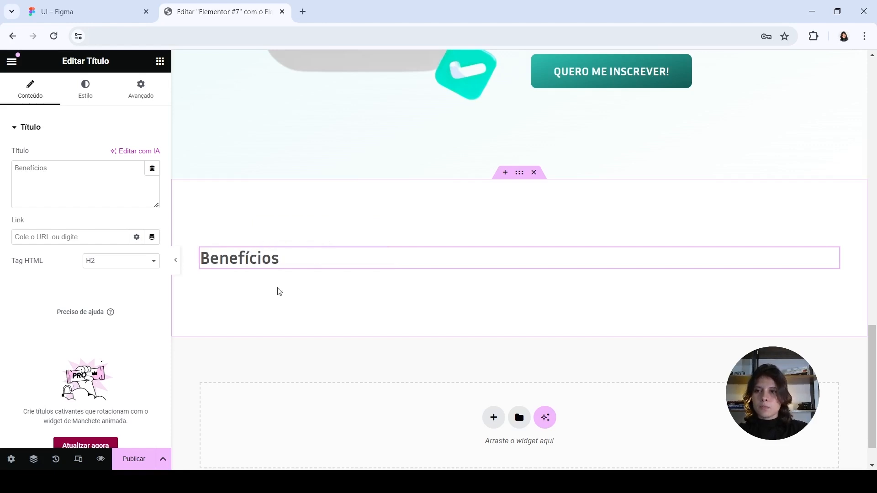
click(80, 97)
click(121, 154)
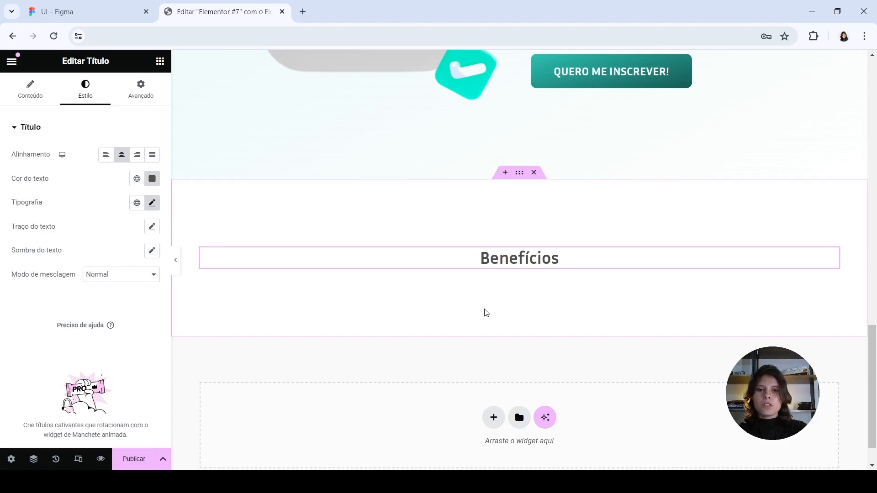
- Check the benefit cards in the Figma design, and add a nested container below the "Benefícios" heading in Elementor
click(87, 11)
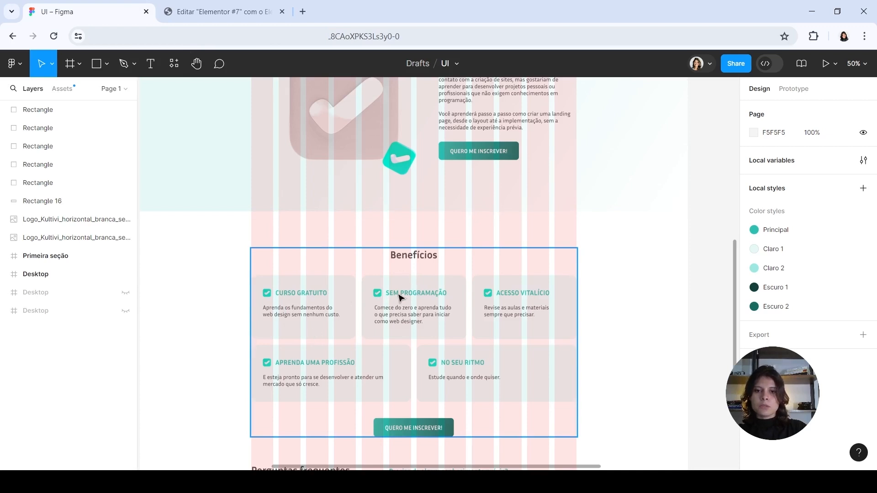
click(262, 10)
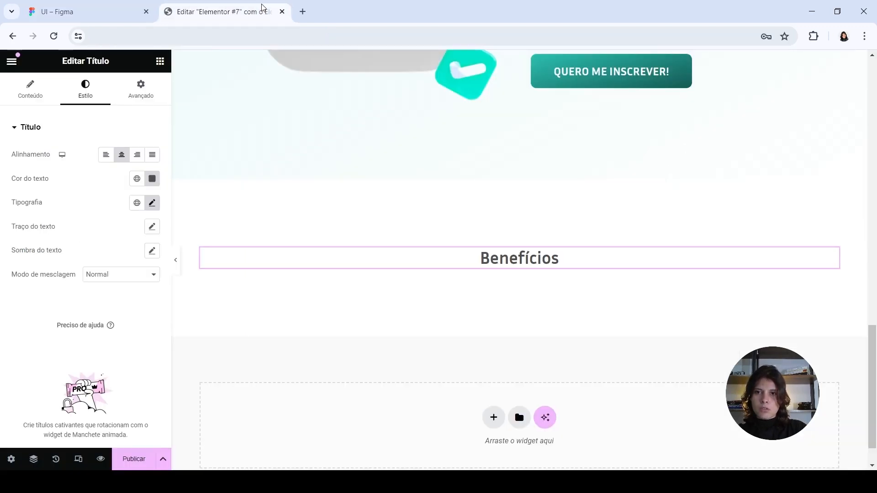
click(160, 62)
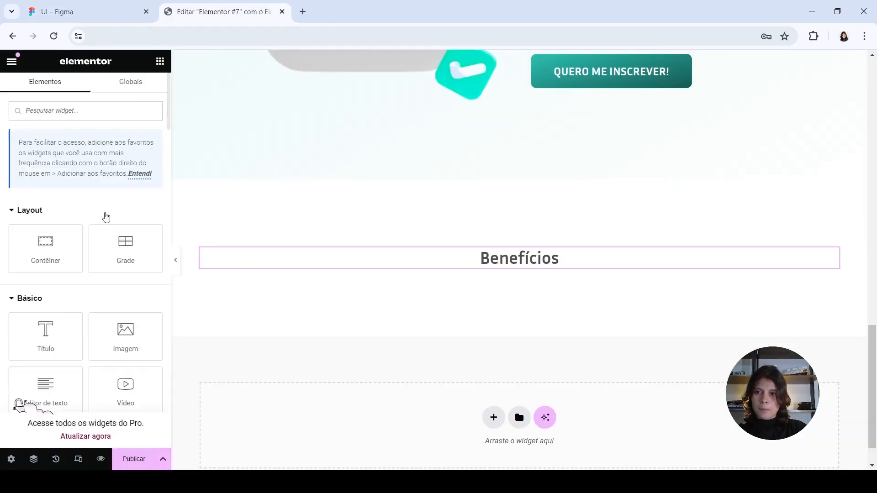
drag(47, 242, 510, 265)
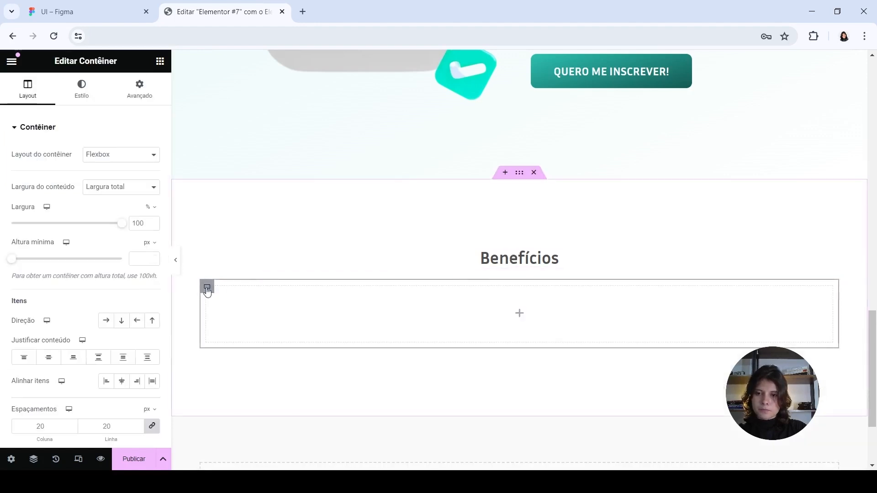
- Set the nested container's padding to 0 px on all sides and its direction to a horizontal row
click(127, 91)
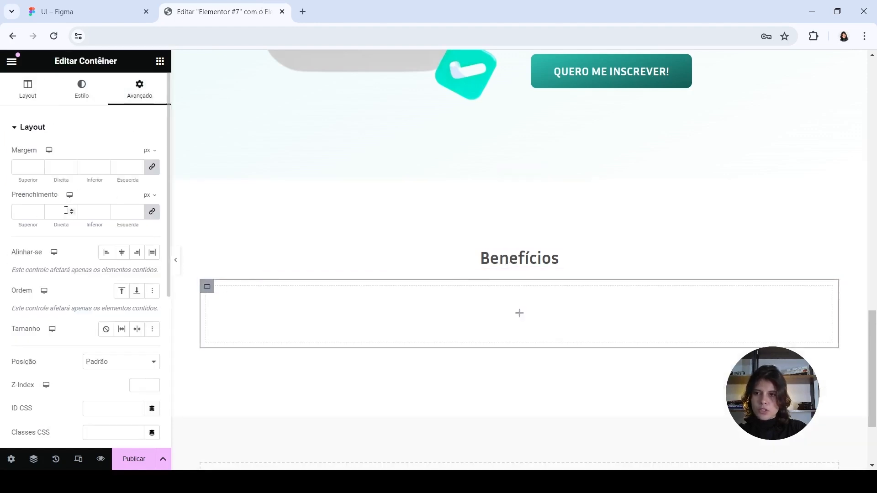
click(18, 212)
text(0)
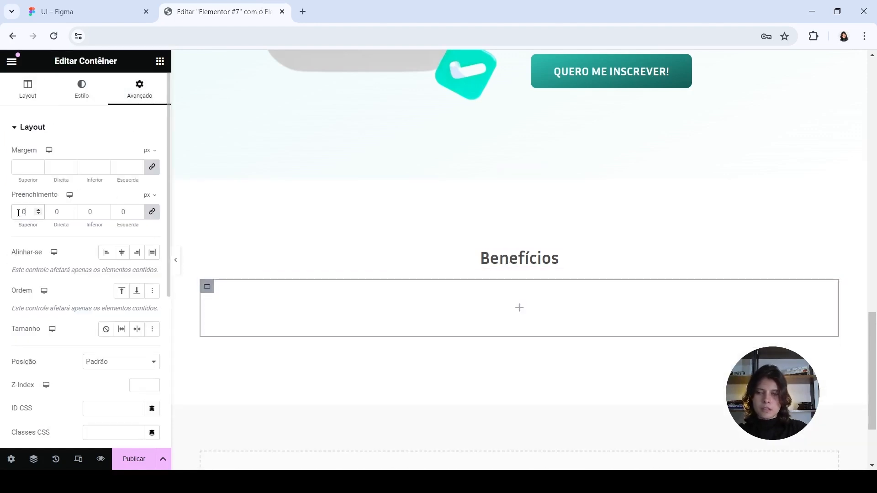
click(24, 93)
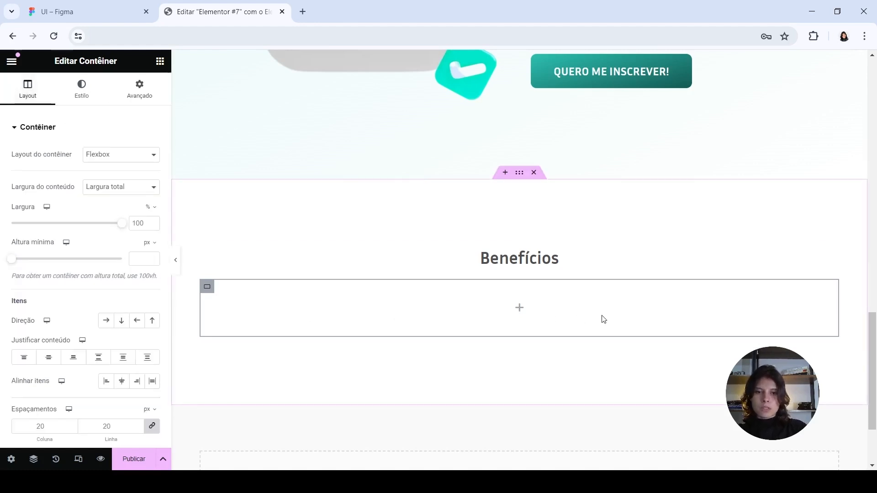
click(105, 324)
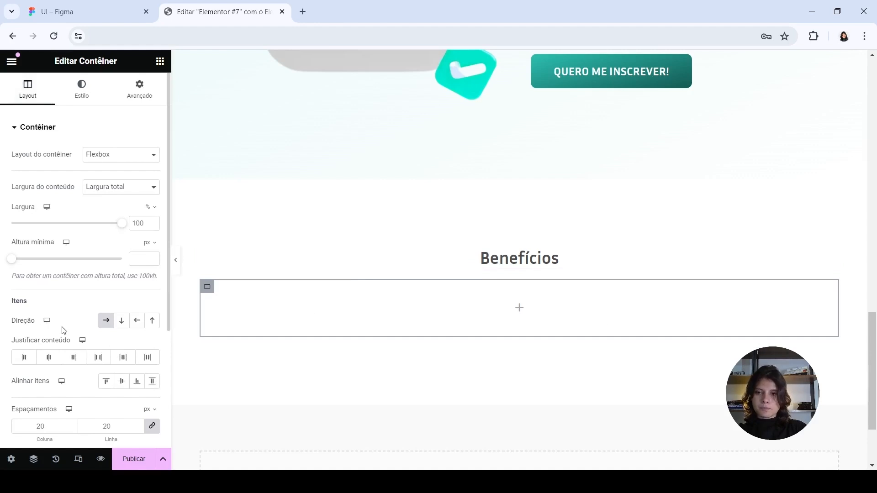
- Add another container inside the row container and set its padding to 20 px on all sides
click(160, 61)
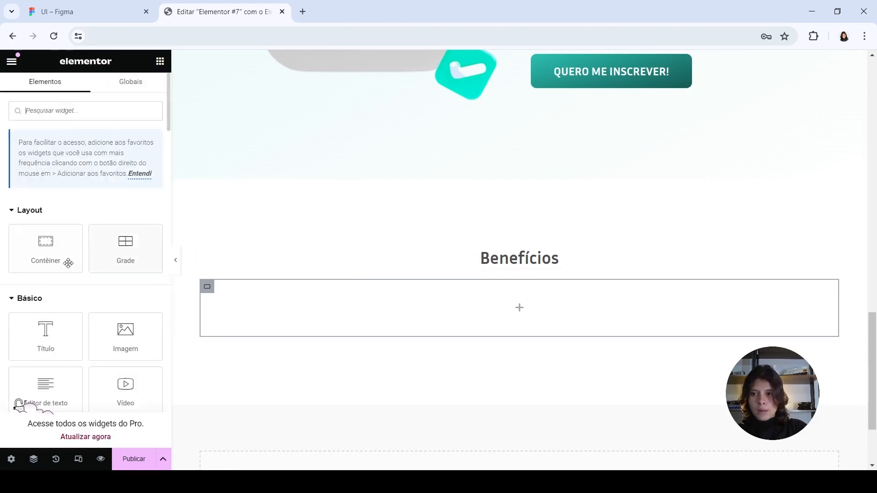
drag(36, 249, 240, 311)
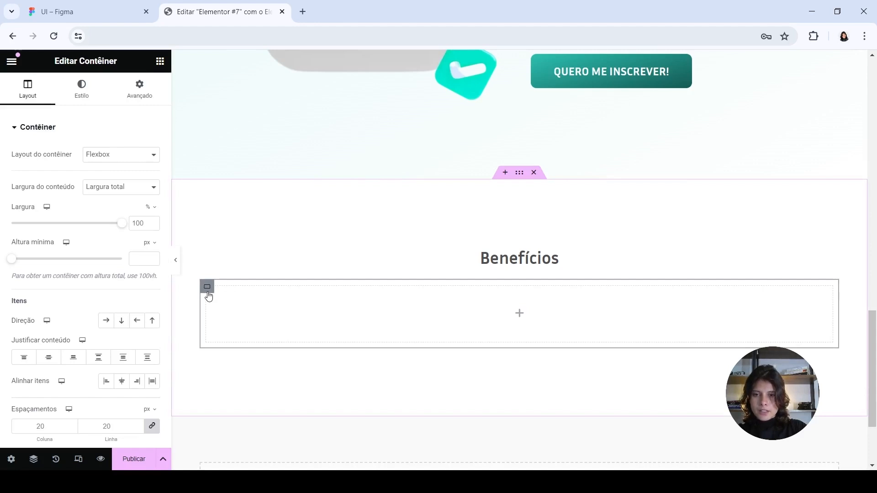
click(140, 90)
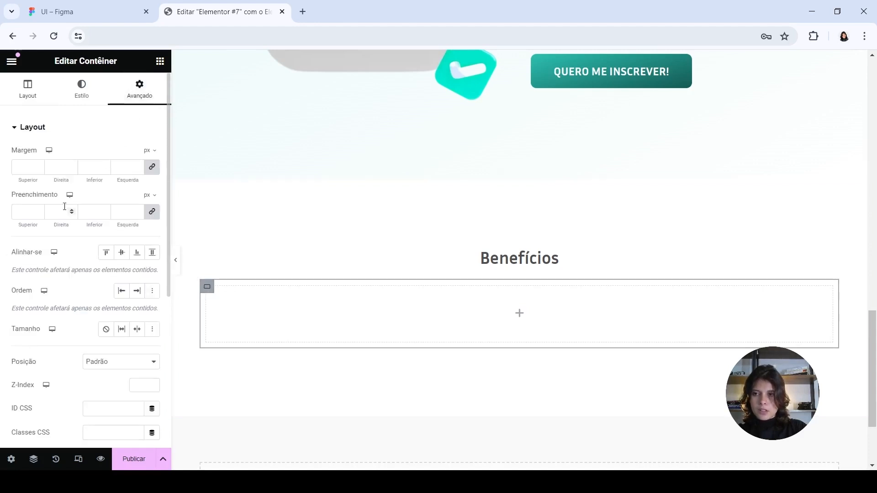
click(18, 211)
text(20)
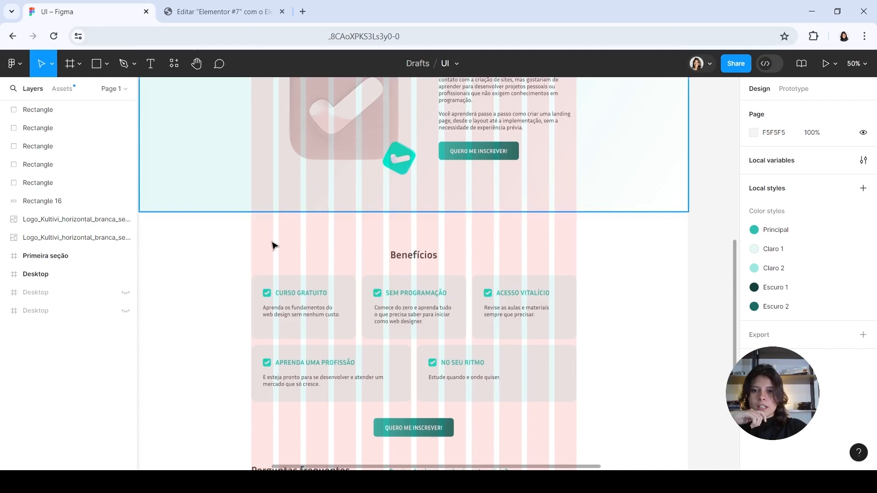
- In Figma, copy the hex fill colour E6F9F8 of the "Curso gratuito" card's rectangle
click(81, 11)
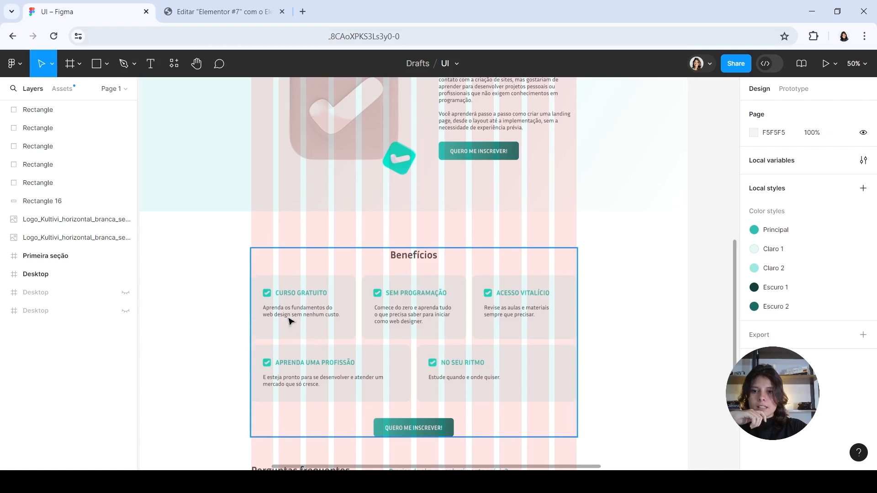
click(333, 283)
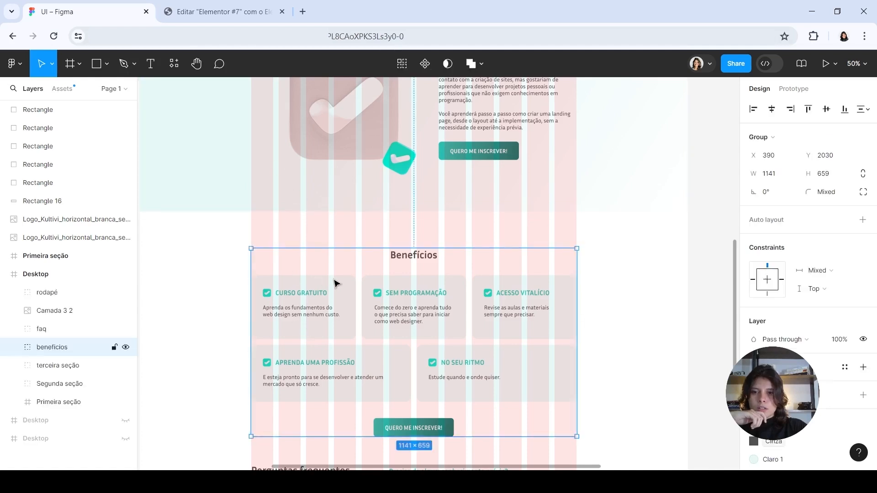
click(333, 283)
click(754, 321)
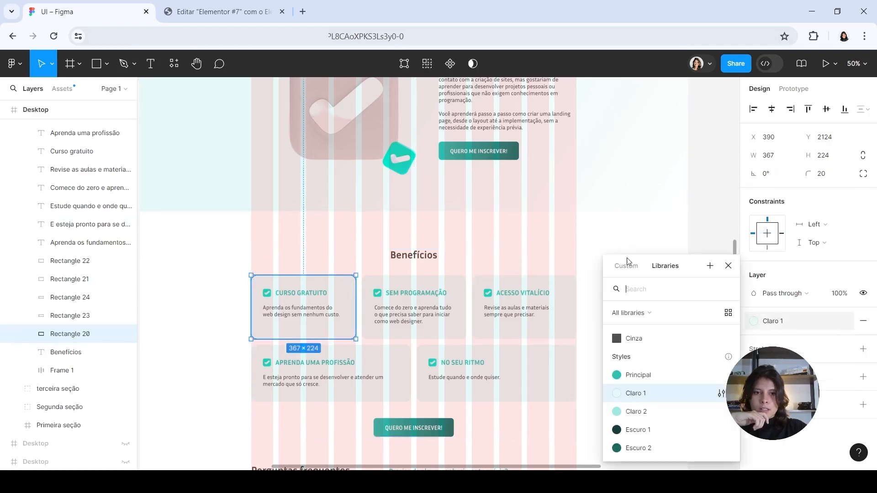
click(625, 264)
click(679, 359)
key(ctrl+c)
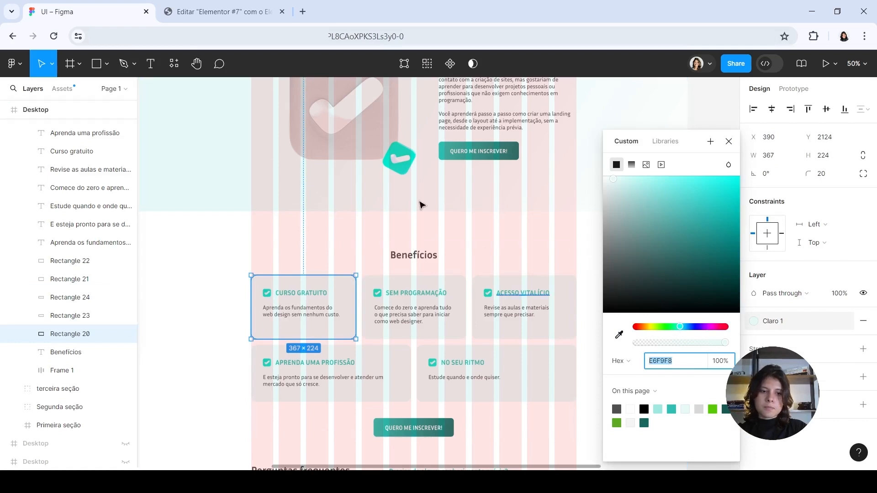
- In Elementor, give the innermost container a classic background in the copied colour E6F9F8
click(271, 5)
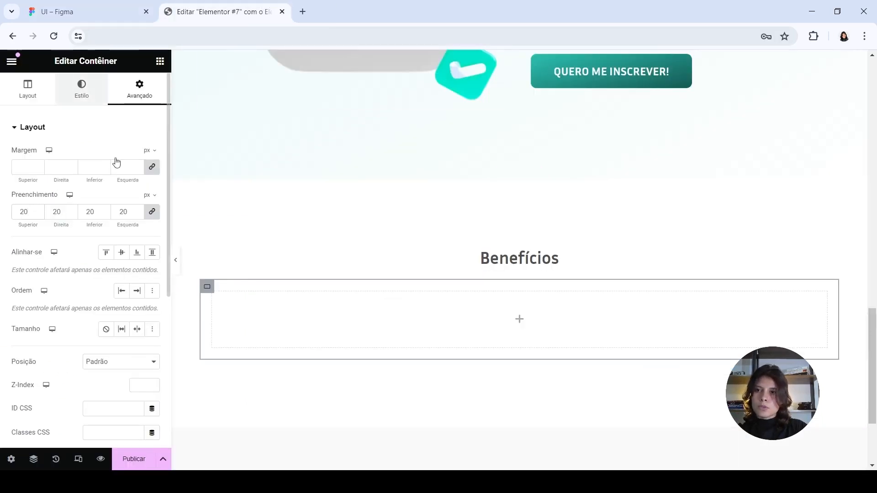
click(81, 89)
click(106, 179)
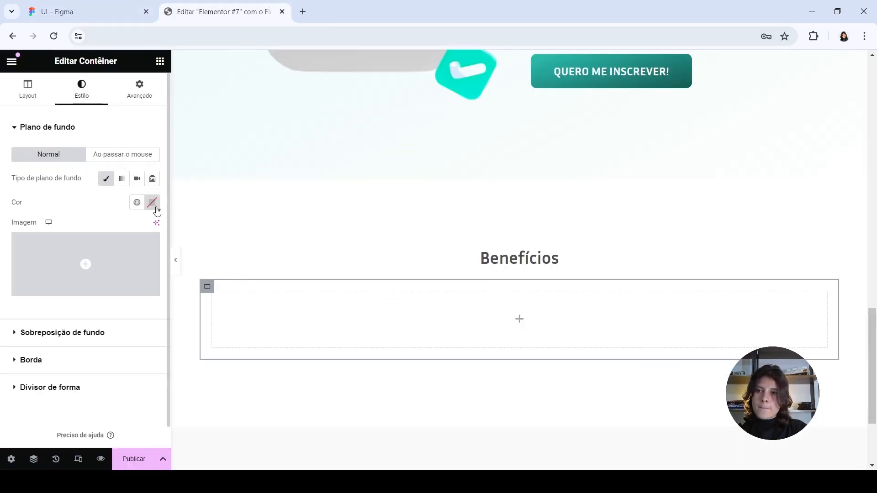
click(152, 202)
key(ctrl+v)
click(59, 204)
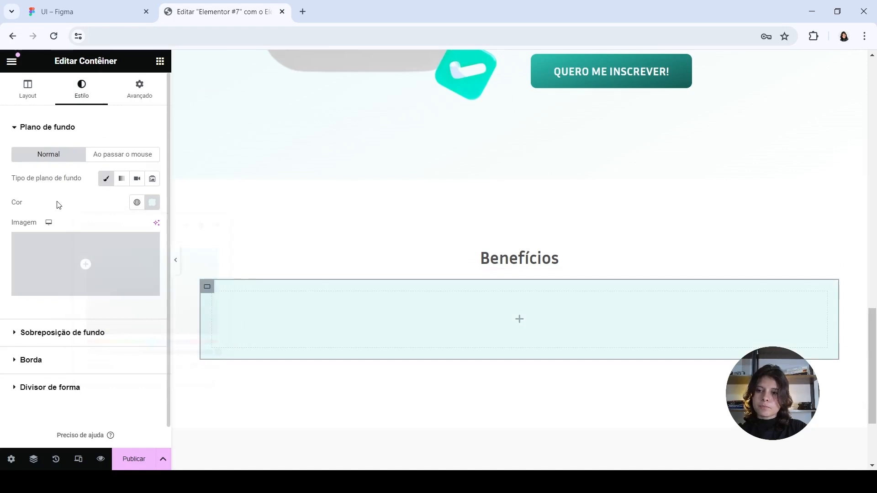
- Set the innermost container's border radius to 20 px on all corners
click(43, 363)
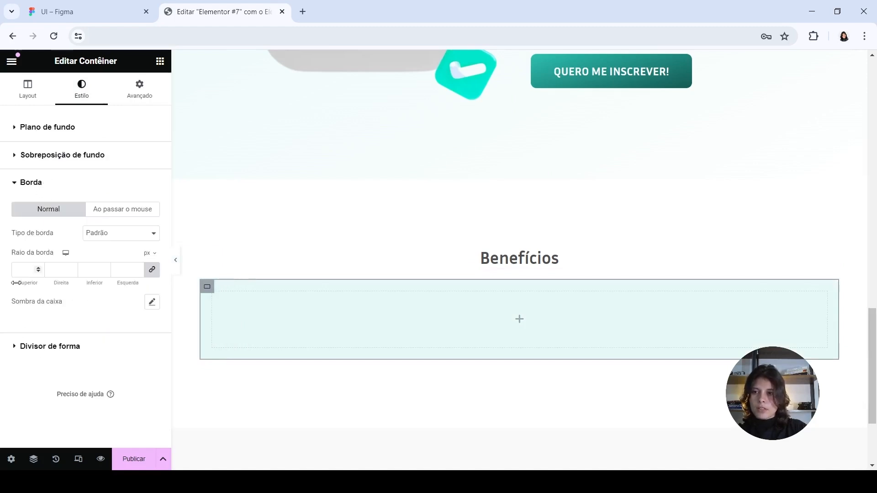
text(20)
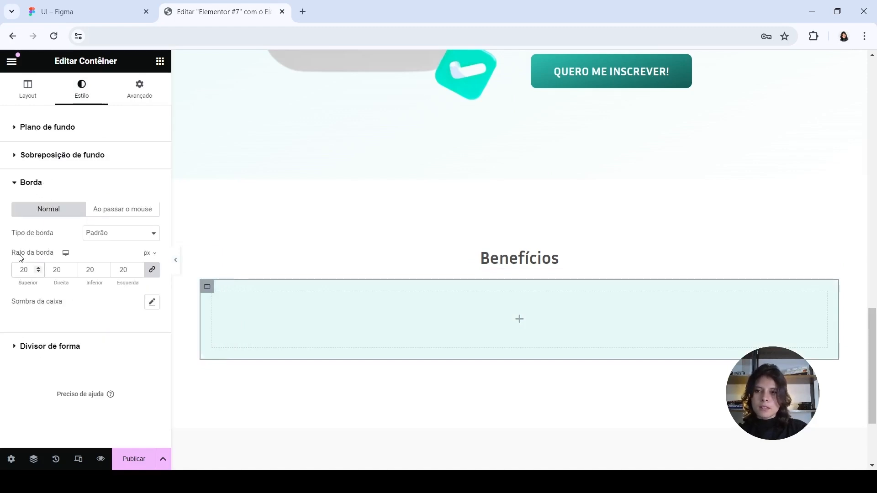
click(84, 189)
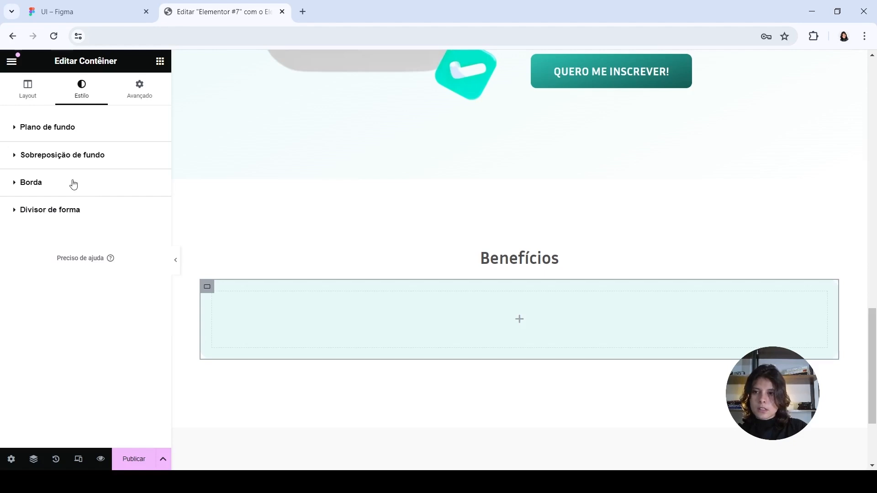
click(28, 88)
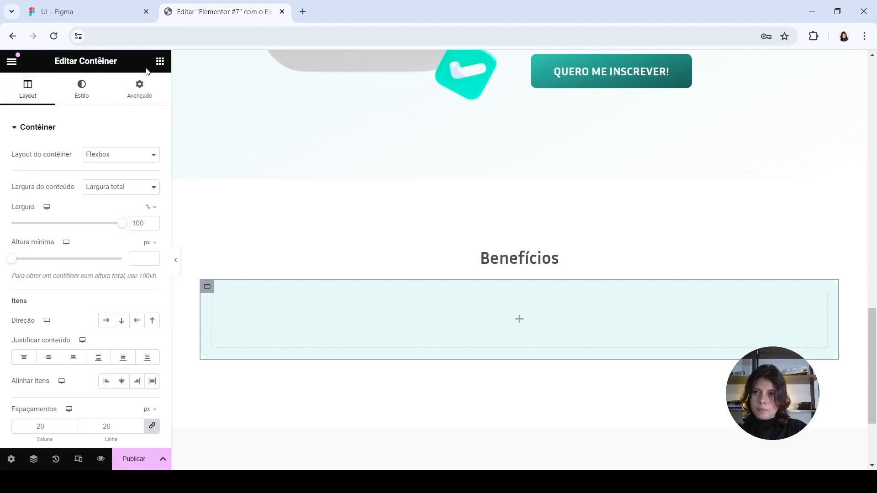
- Check the card title in Figma, duplicate the "Benefícios" heading in Elementor and move the copy into the coloured card container
click(117, 12)
double_click(294, 296)
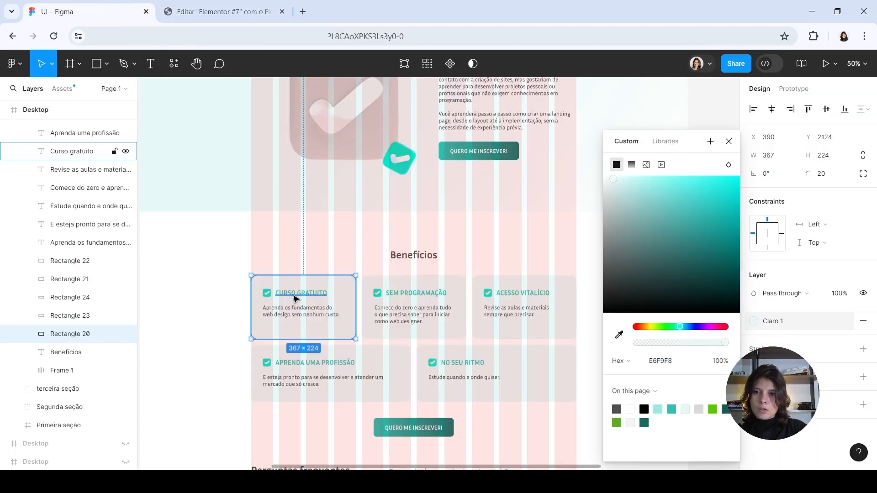
click(224, 11)
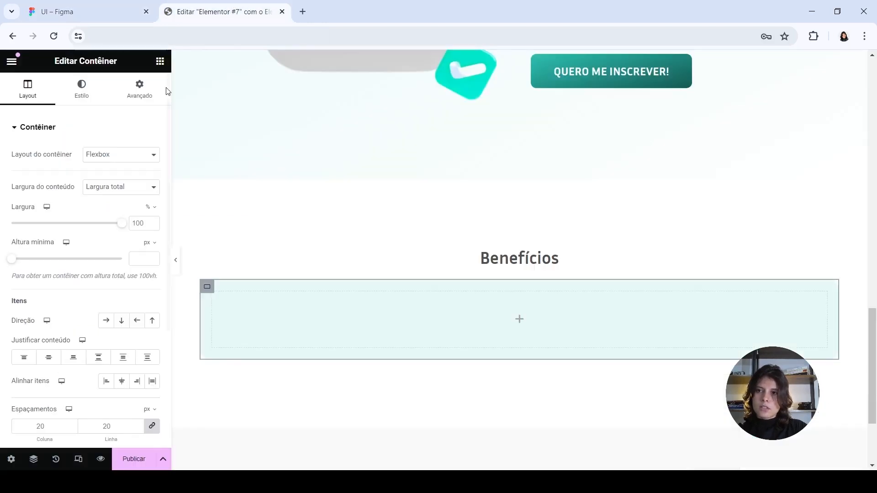
right_click(544, 259)
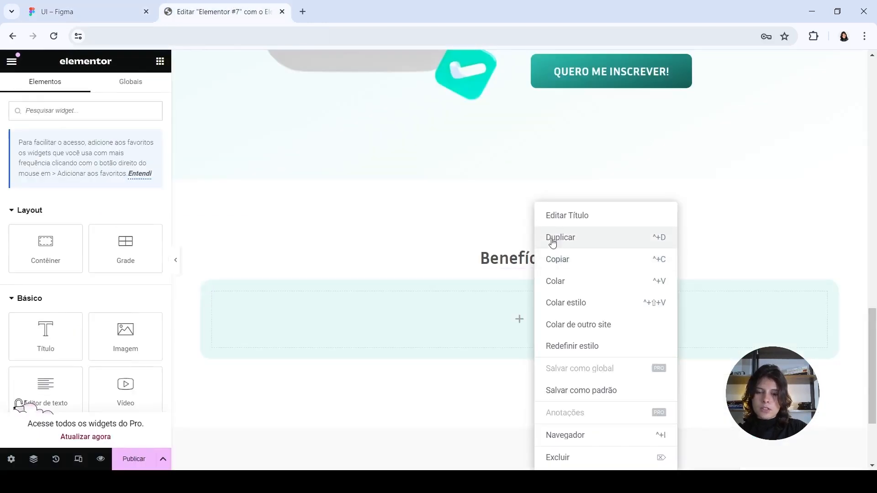
click(553, 238)
drag(518, 289, 444, 346)
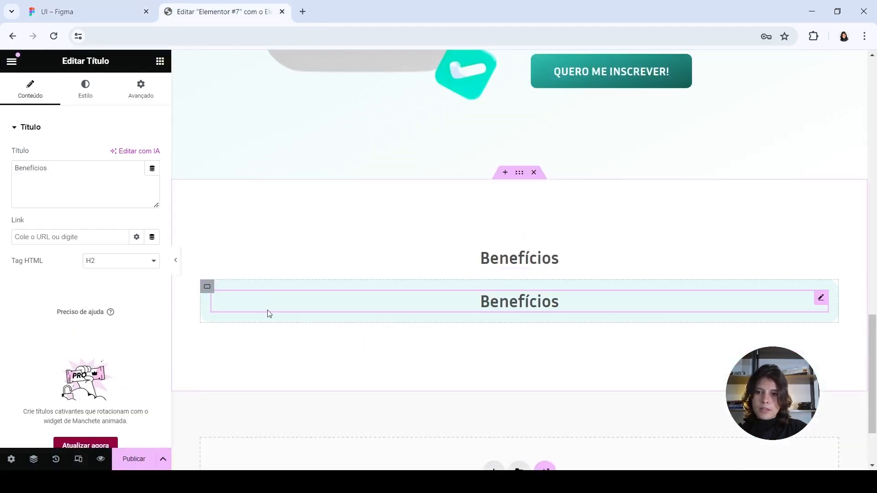
- Change the duplicated heading's text to "Curso gratuito", following the Figma card, and set its HTML tag to H3
drag(69, 185, 3, 165)
key(BackSpace)
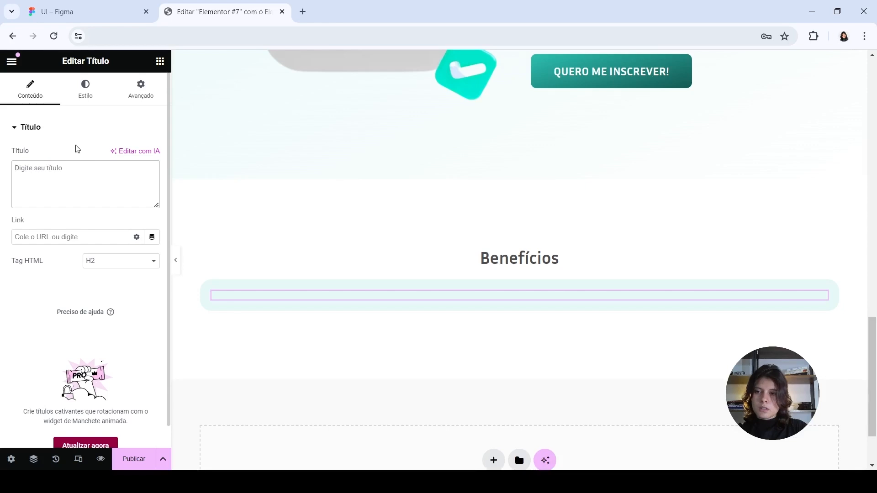
click(73, 11)
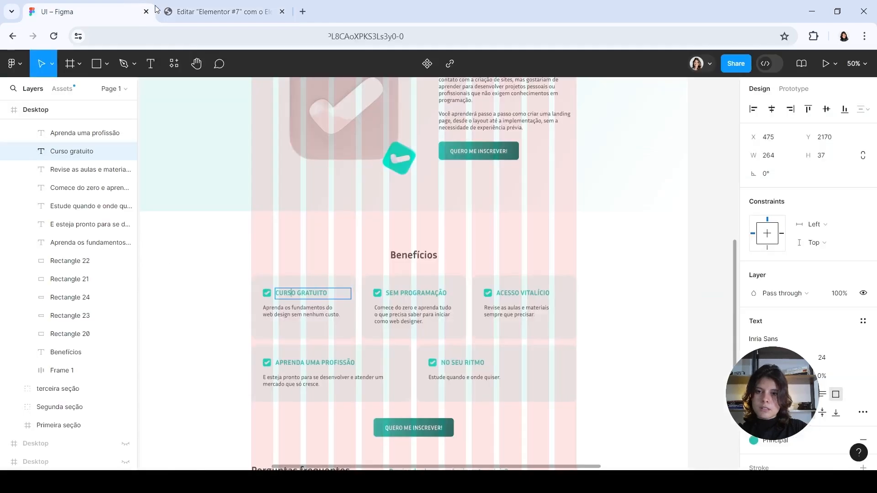
click(208, 5)
text(Curso gratuito)
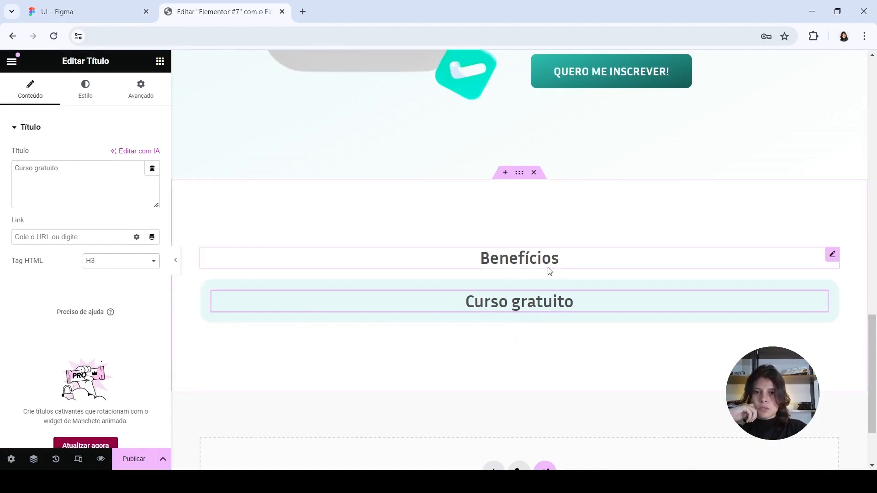
- Copy the card title's colour 2CC0B2 from Figma and apply it as the "Curso gratuito" heading's text colour in Elementor
click(85, 89)
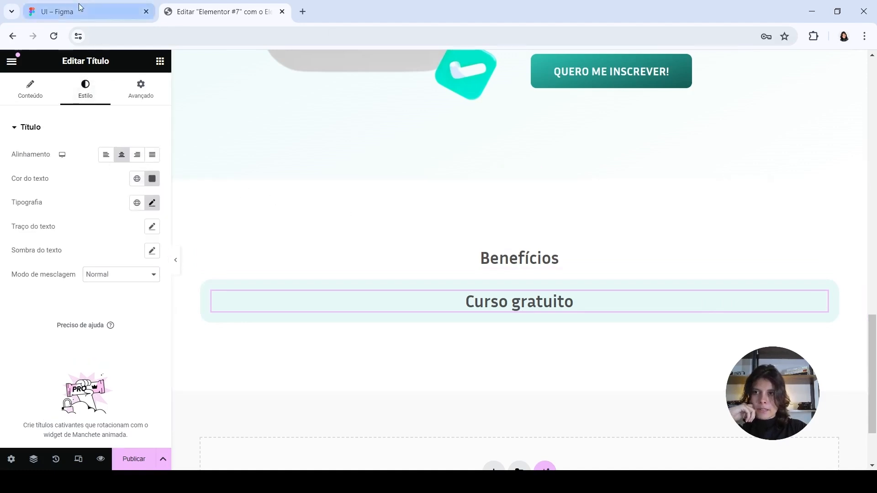
click(86, 12)
click(775, 446)
click(625, 264)
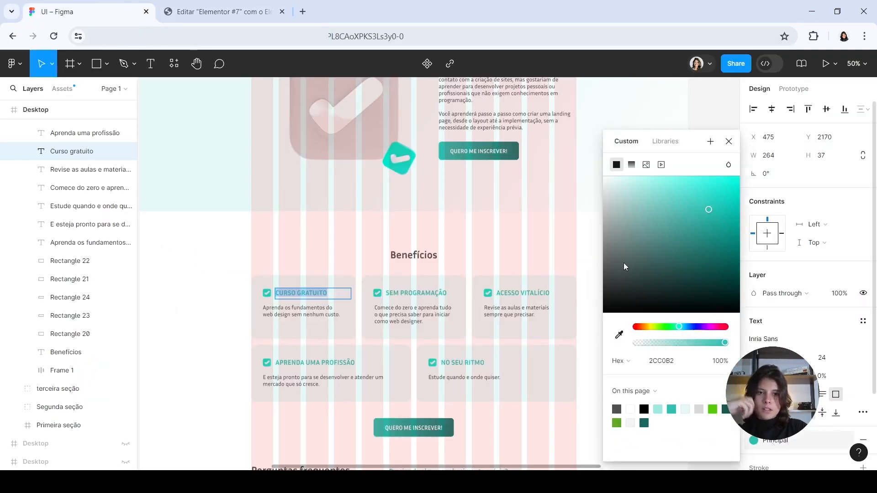
click(646, 358)
key(ctrl+c)
click(224, 12)
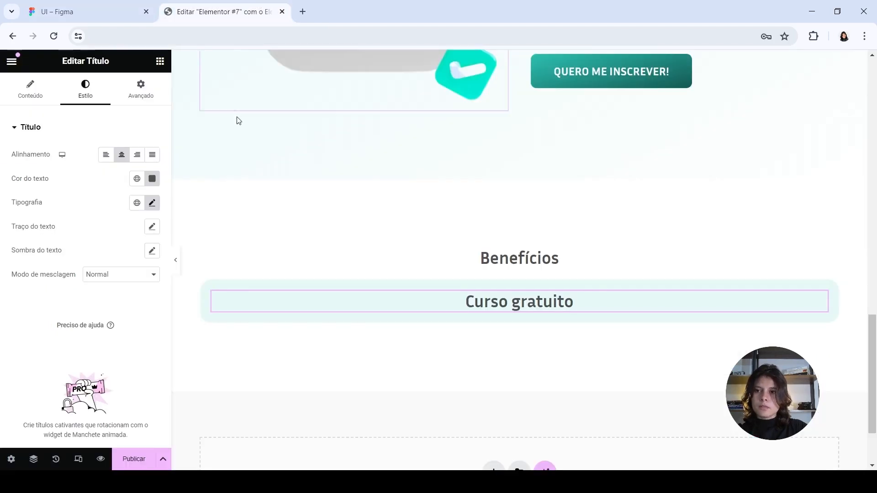
click(152, 180)
key(ctrl+v)
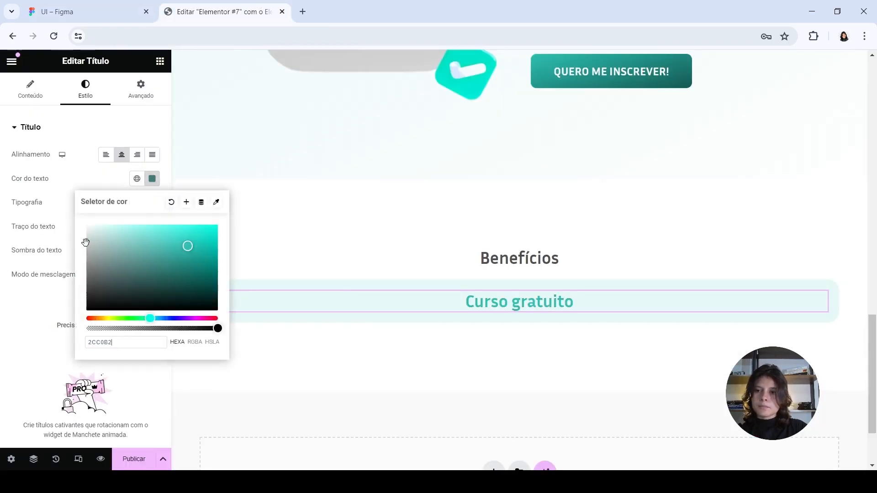
- Set the "Curso gratuito" heading's typography to uppercase (Maiúsculas) and, after checking the Figma design, its size to 1.3 em
click(151, 204)
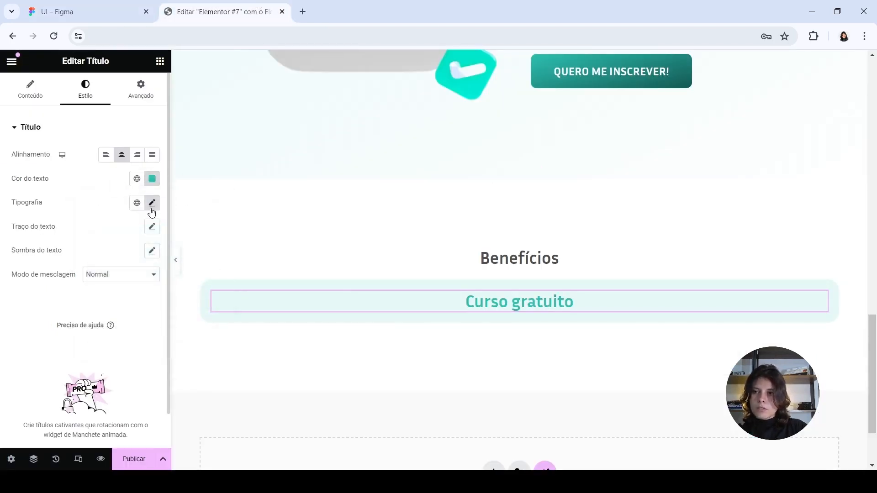
click(152, 203)
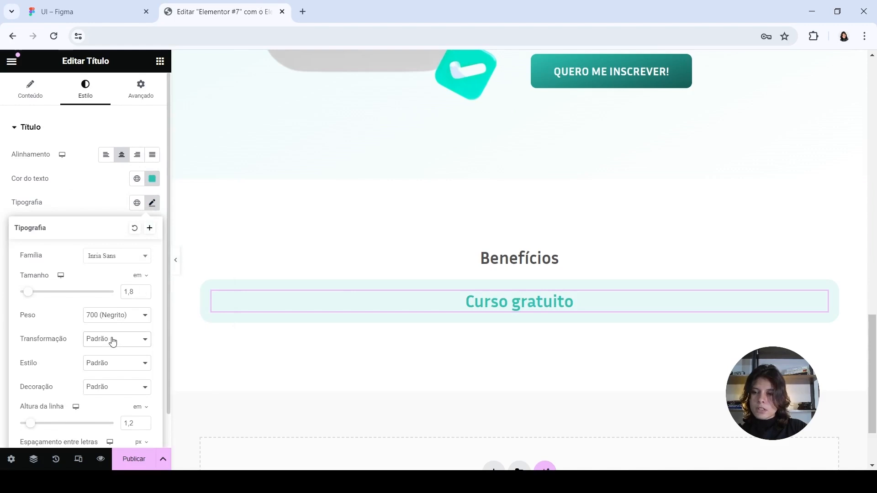
click(109, 361)
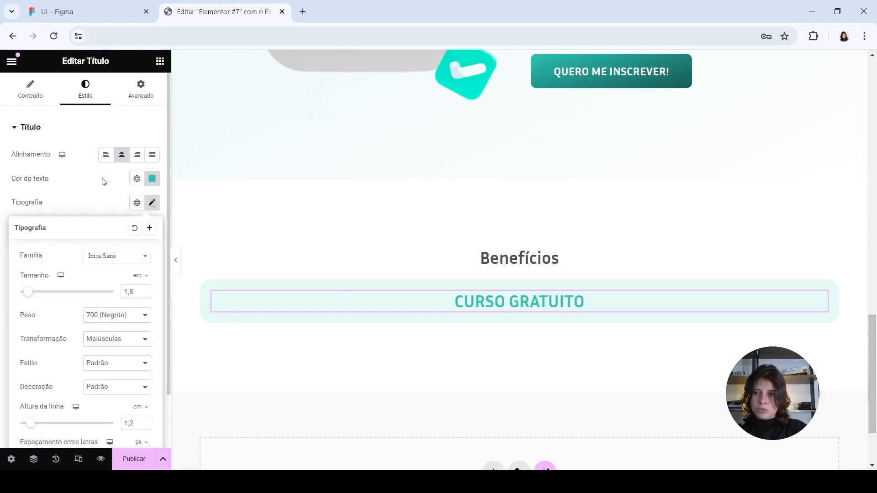
click(80, 18)
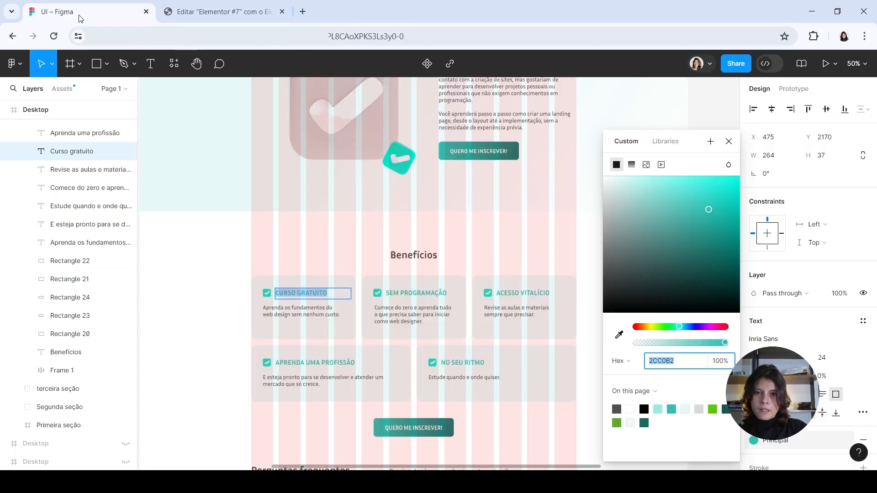
click(193, 12)
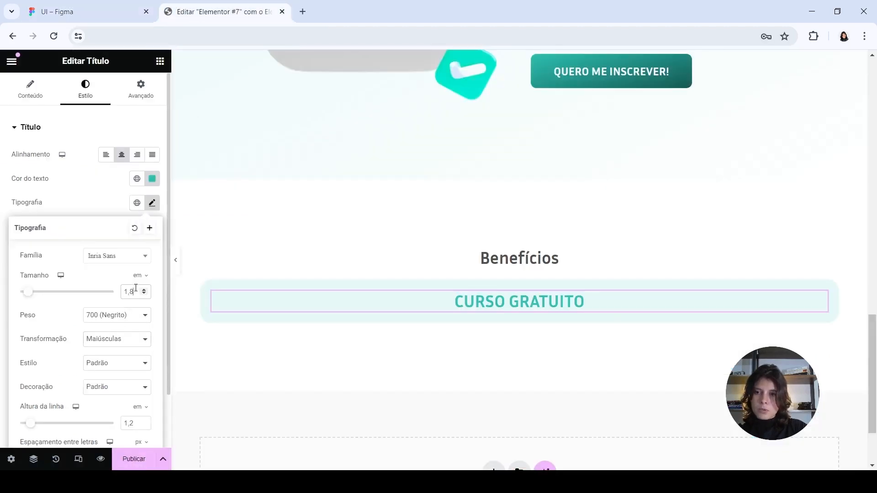
key(BackSpace)
text(3)
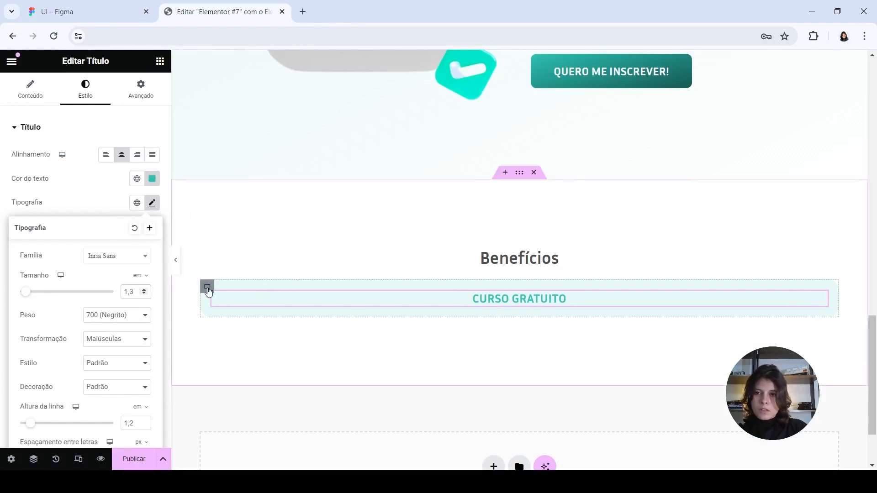
- Duplicate the "Curso gratuito" card container in the Benefícios section
right_click(211, 295)
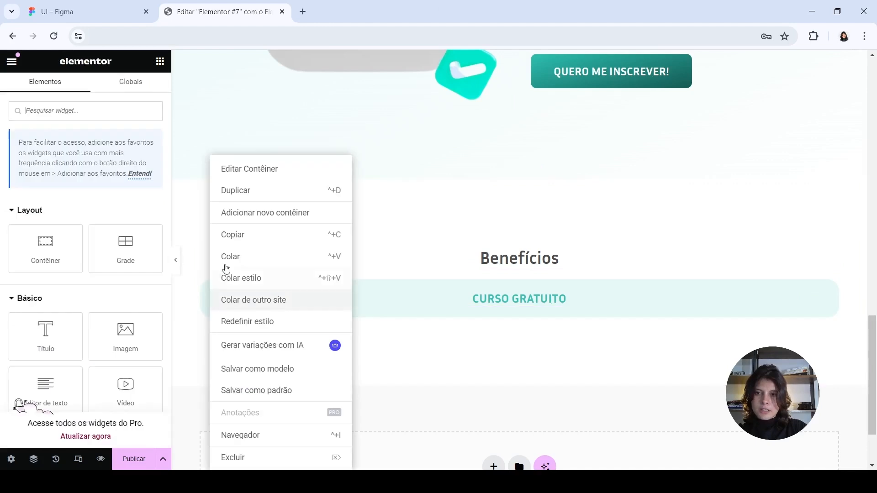
click(248, 192)
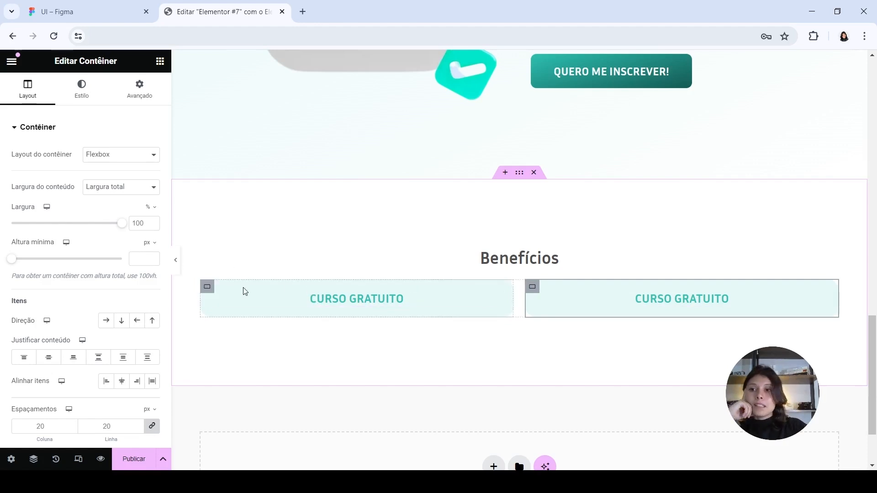
- Add an Image widget above the title in the first card and upload the green check icon into it
click(160, 61)
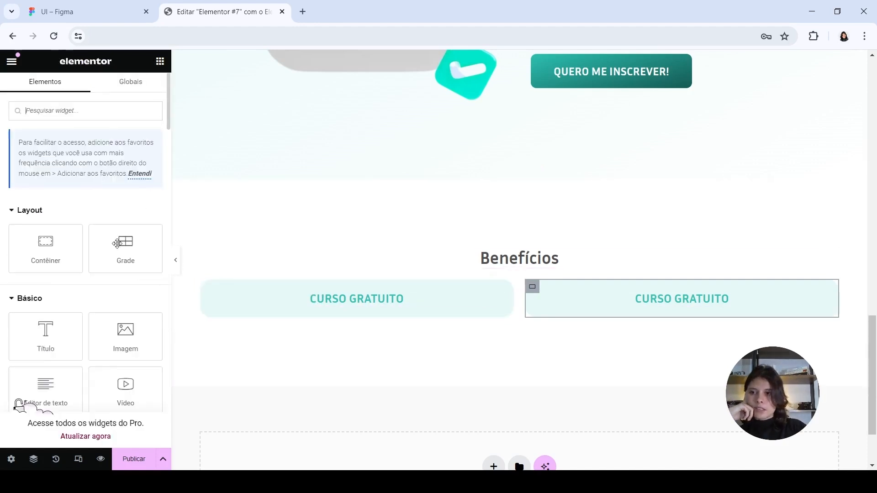
drag(110, 341, 284, 294)
click(79, 217)
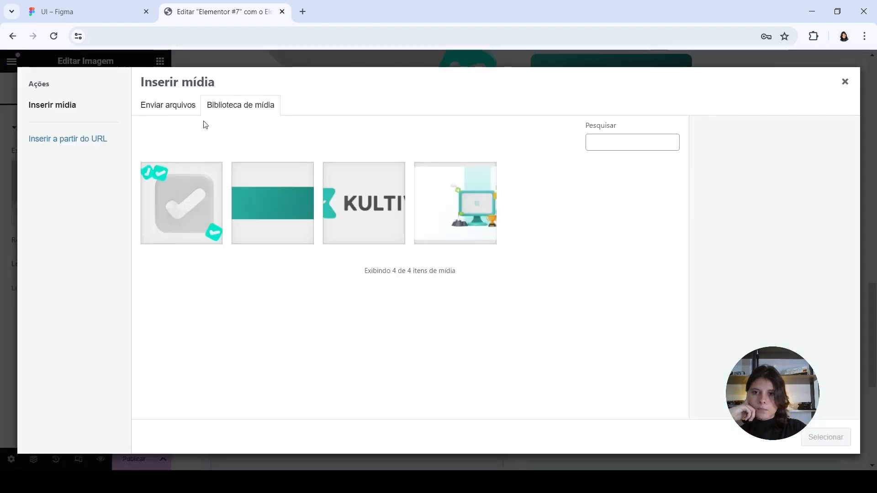
click(175, 109)
click(466, 261)
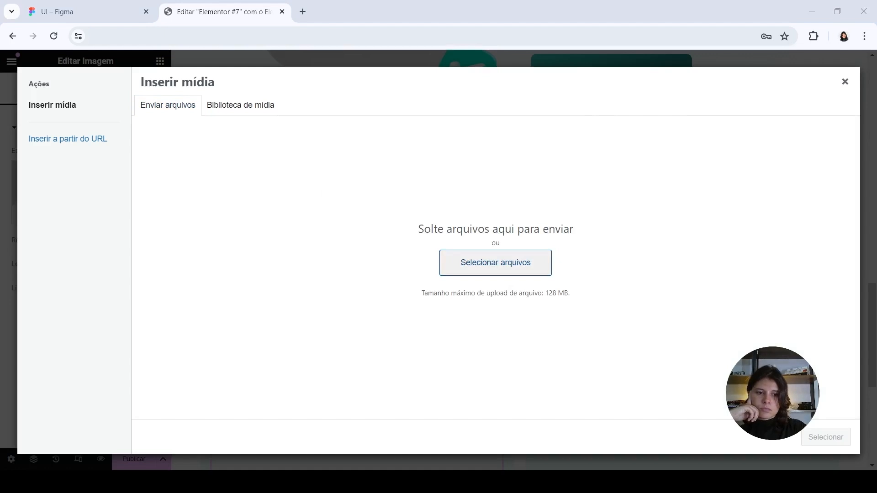
click(818, 438)
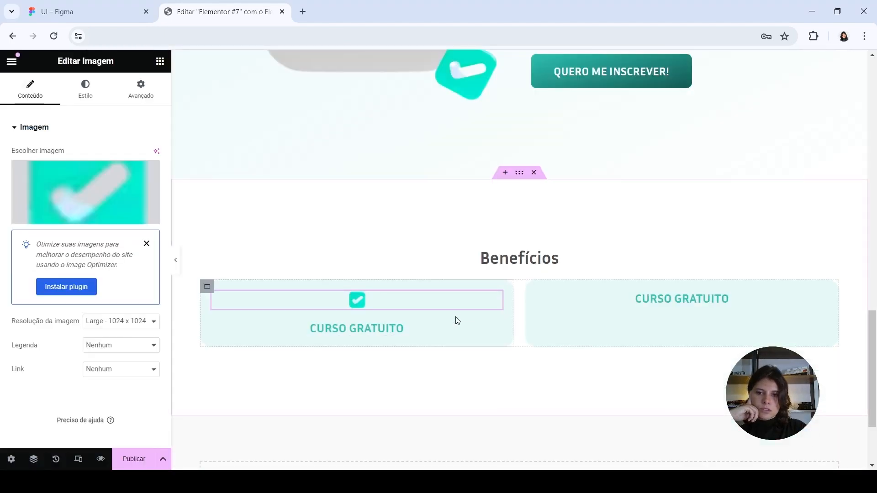
- Narrow the check icon's image widget in the first card to a custom width of about 11.3%
drag(502, 308, 237, 317)
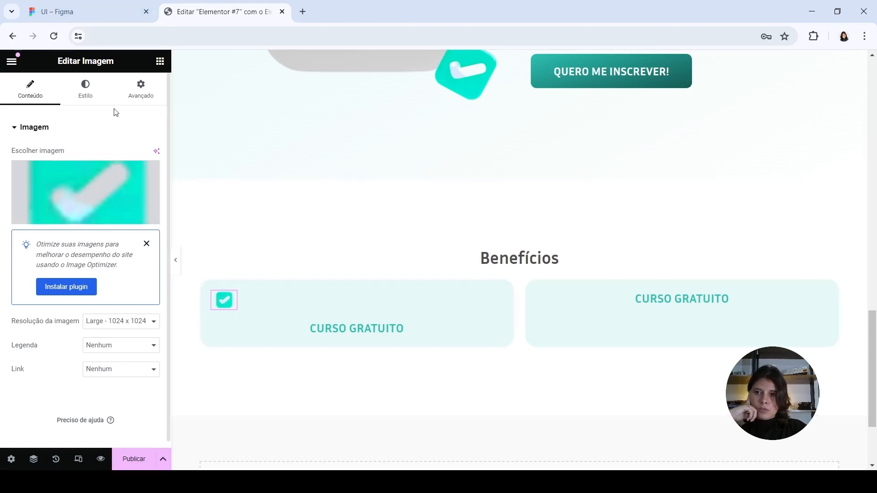
click(137, 94)
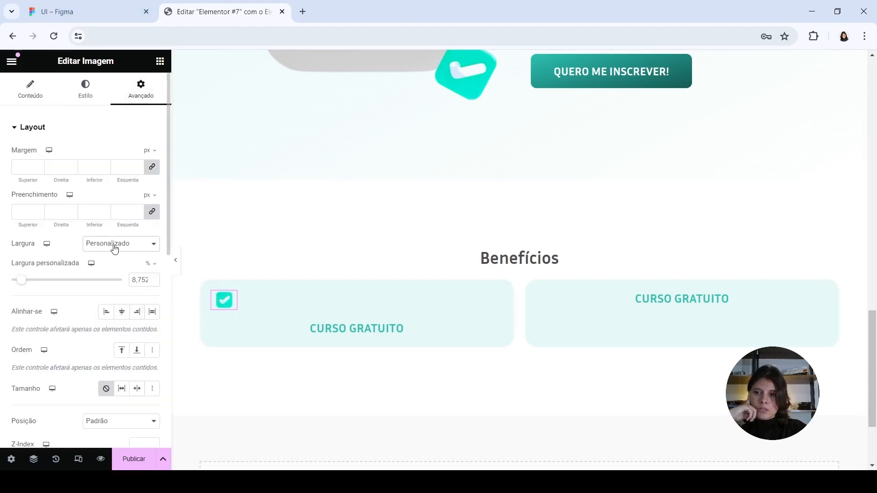
drag(239, 303, 246, 304)
- Add a container between the check icon and the title, with 0 px padding on all sides and a horizontal row direction
click(160, 62)
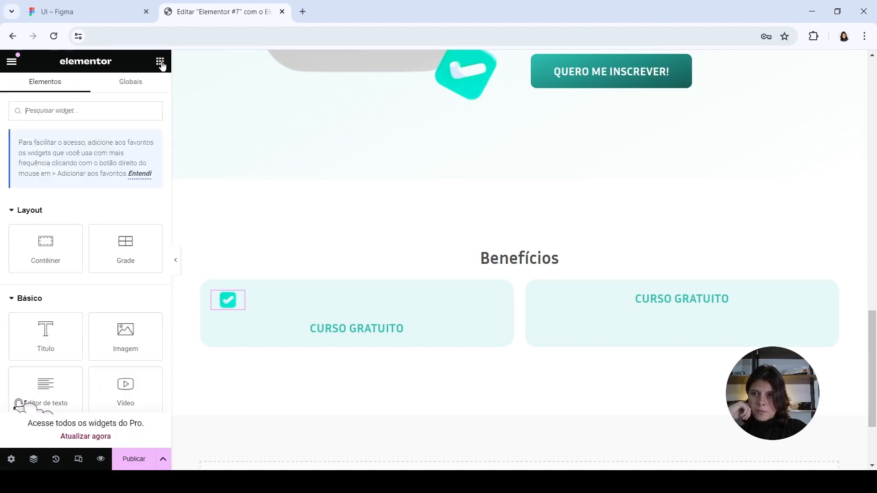
drag(46, 249, 259, 322)
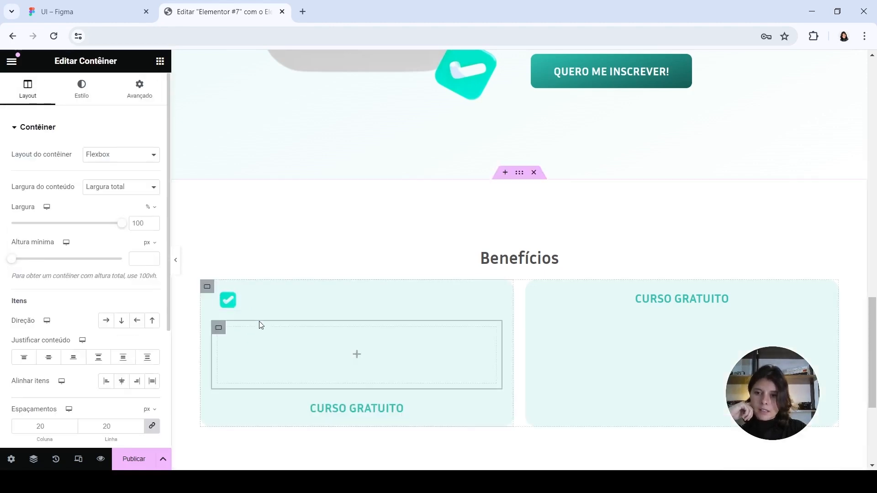
click(139, 89)
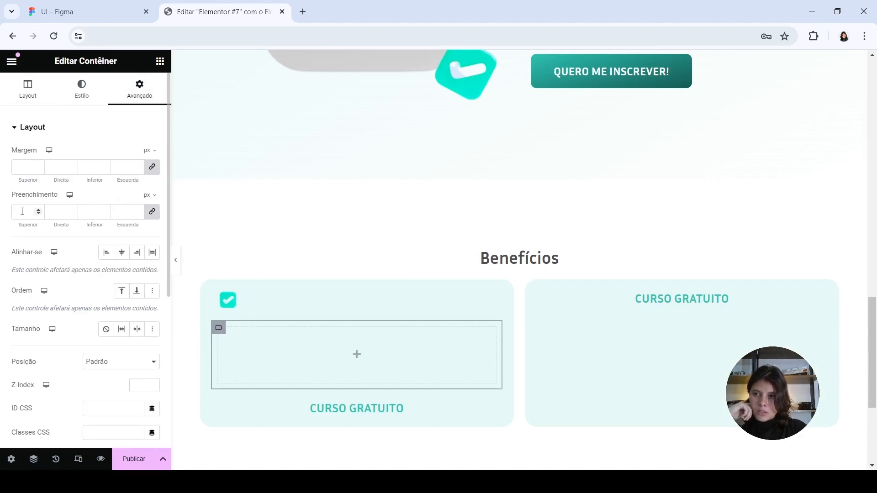
text(0)
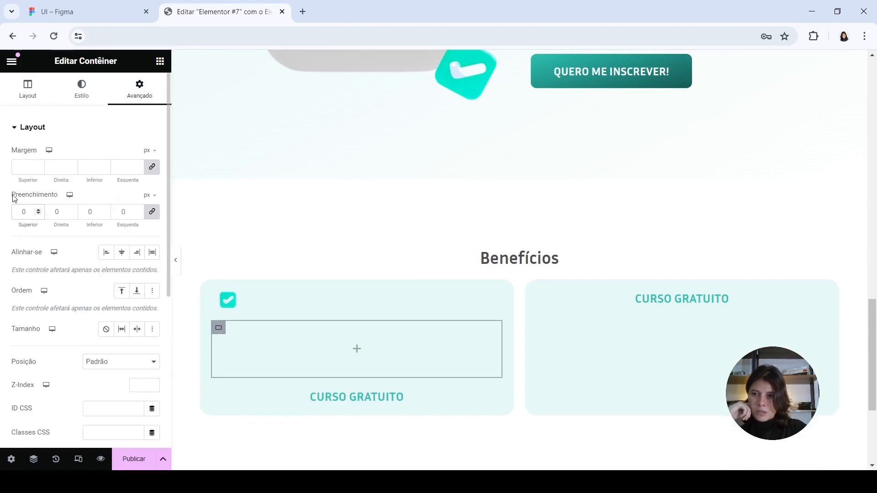
click(29, 88)
click(106, 327)
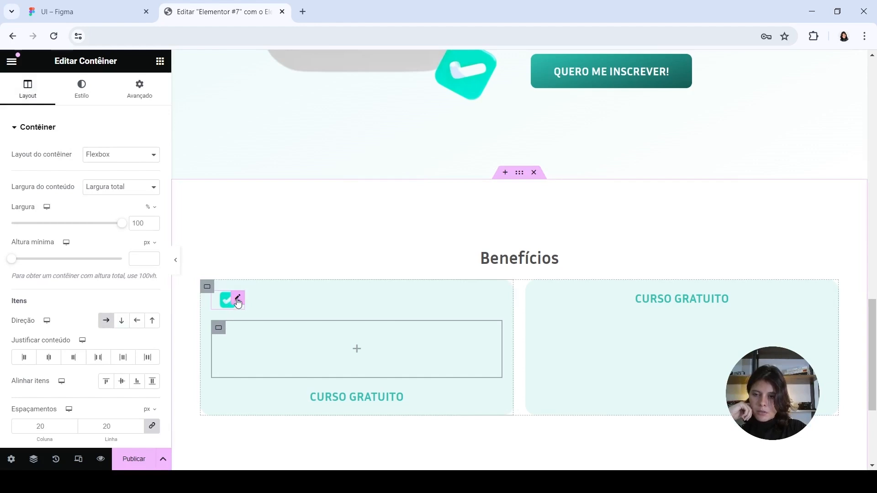
- Place the check icon and title side by side in the row container, giving the title inline (auto) width and centred self-alignment
drag(237, 300, 240, 339)
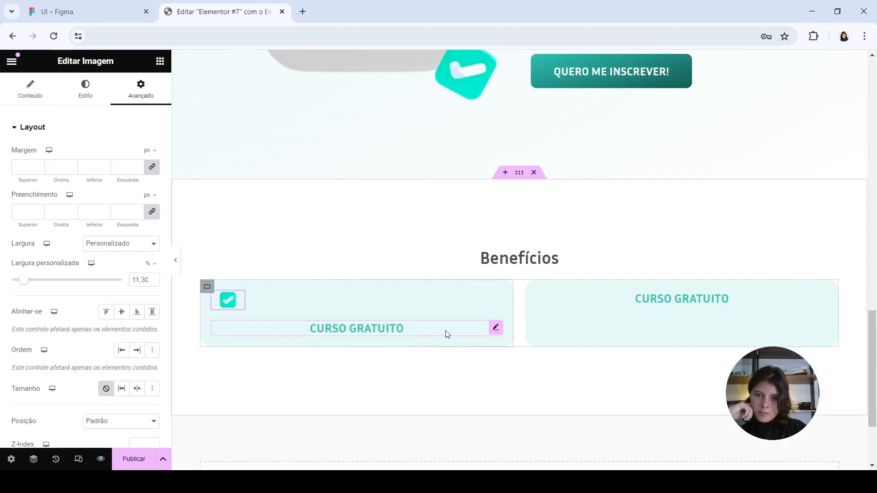
click(496, 328)
drag(426, 305, 237, 304)
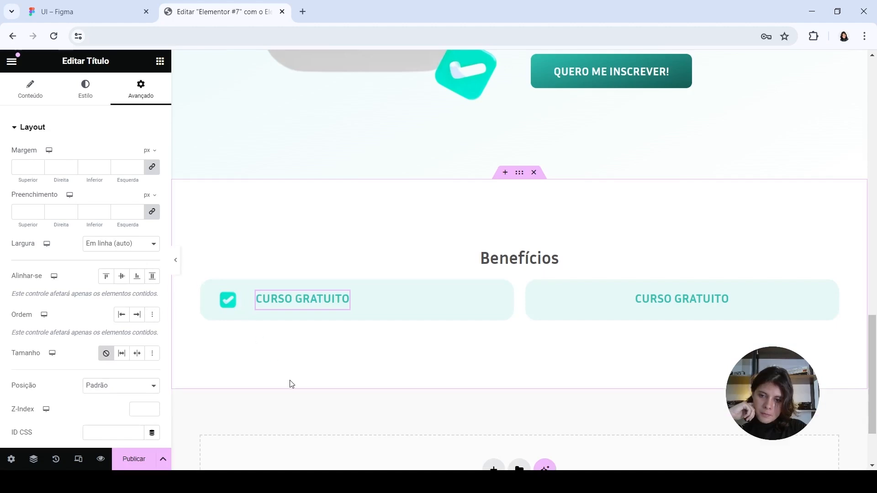
click(121, 276)
- Copy the paragraph text widget from the "Quem pode se inscrever?" section and paste it into the first benefit card
scroll(503, 238, up, 6)
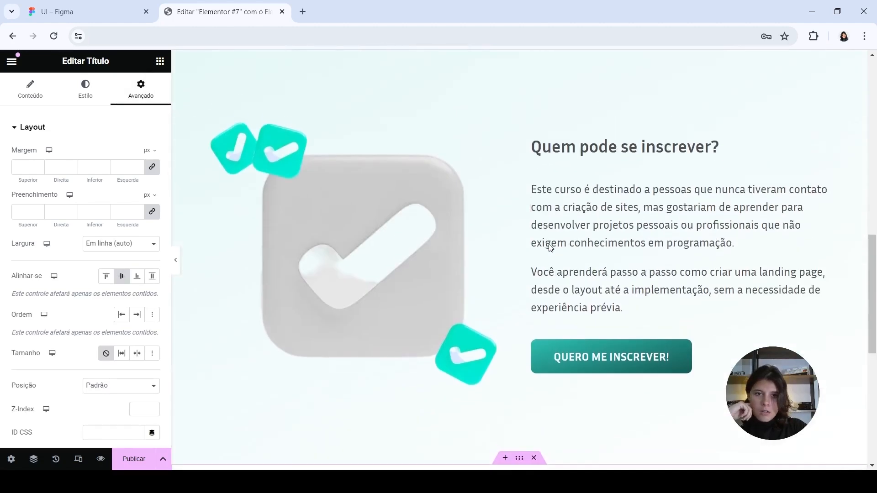
right_click(566, 234)
click(552, 205)
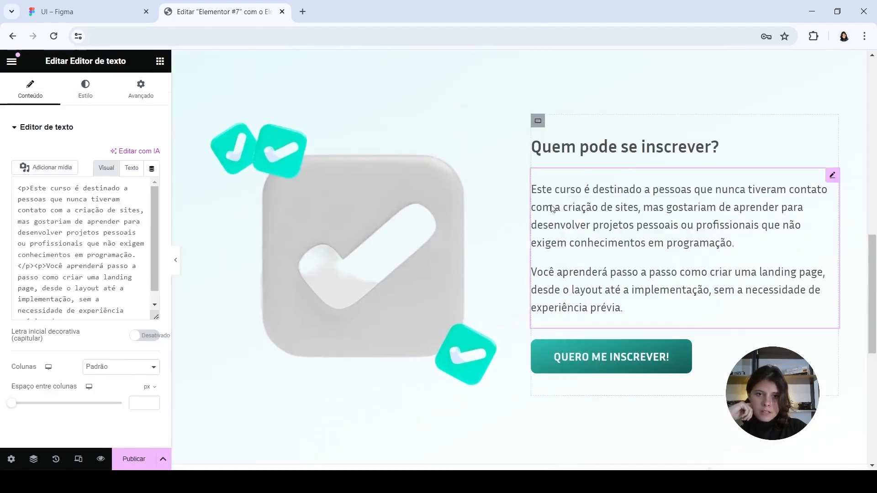
right_click(550, 208)
click(567, 268)
scroll(566, 271, down, 4)
scroll(567, 274, down, 3)
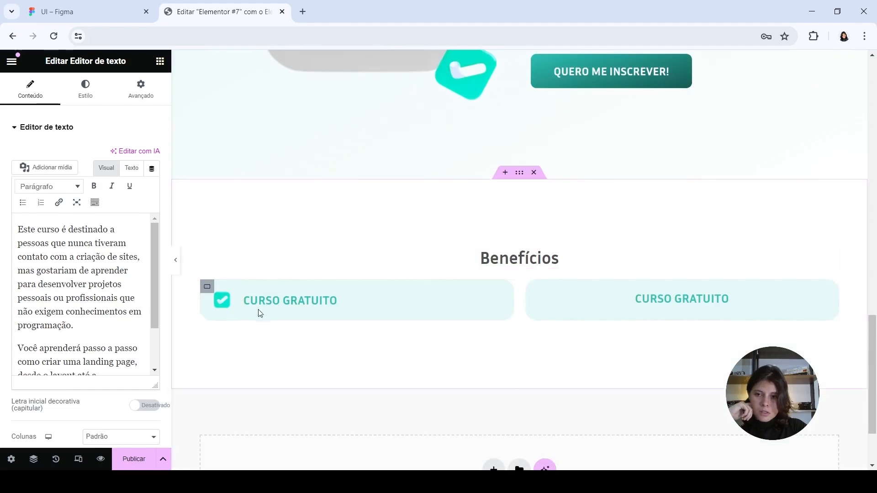
right_click(366, 318)
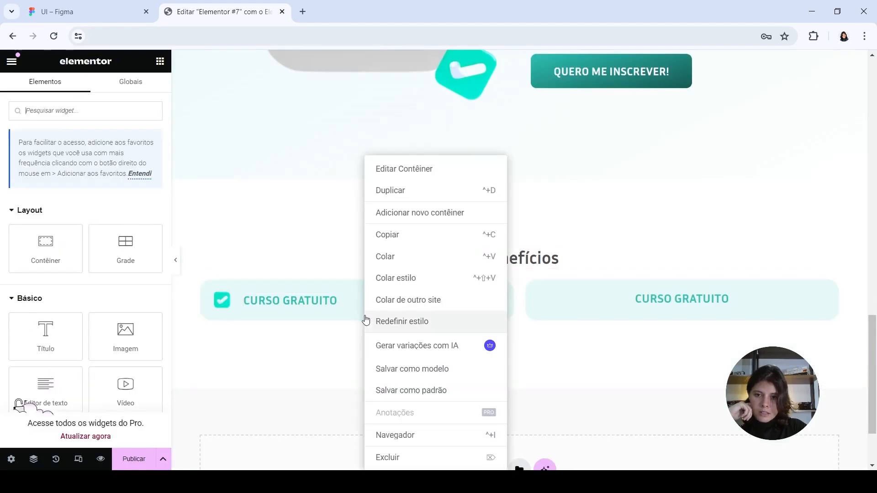
click(383, 256)
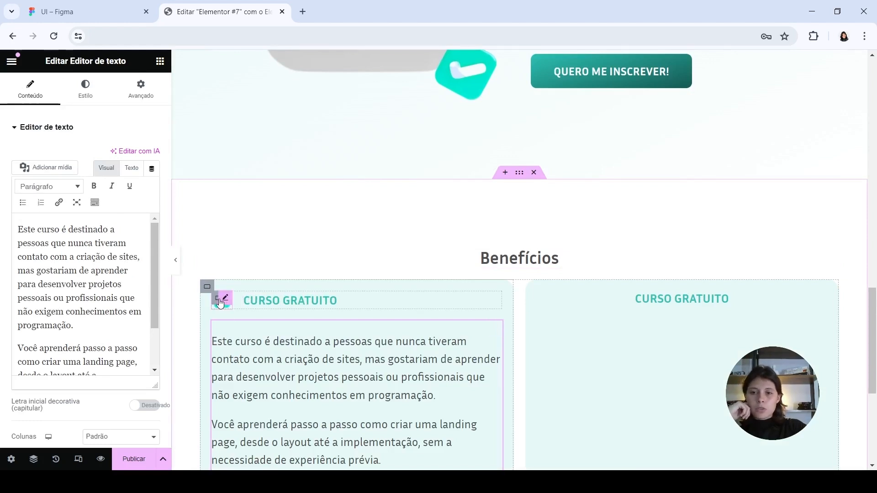
- Try a horizontal row direction on the first card's outer container, then clear that direction
click(218, 299)
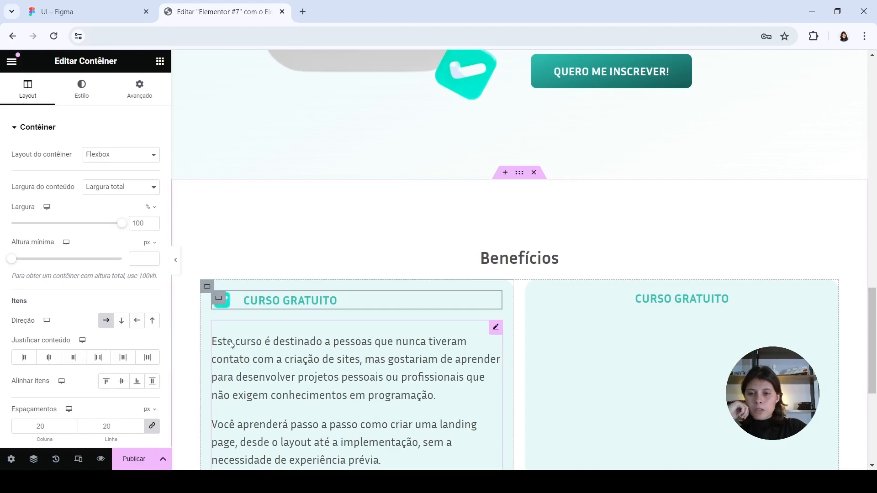
click(236, 362)
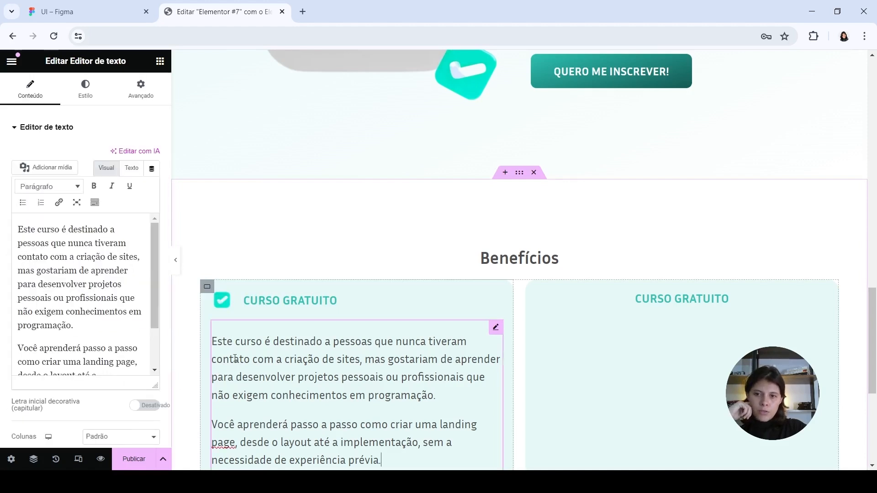
click(208, 293)
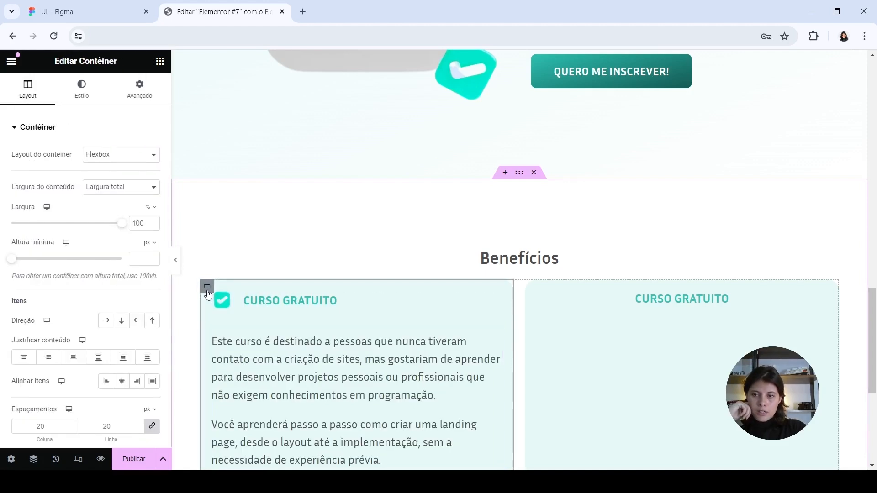
click(108, 322)
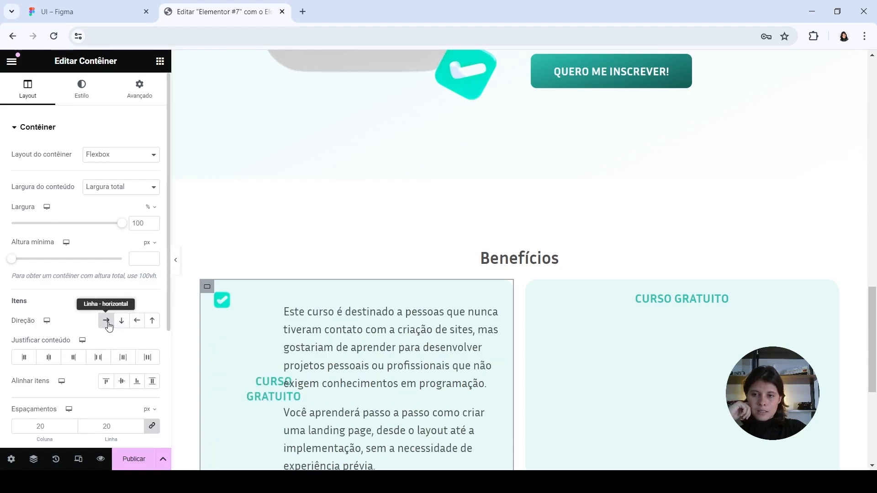
click(107, 322)
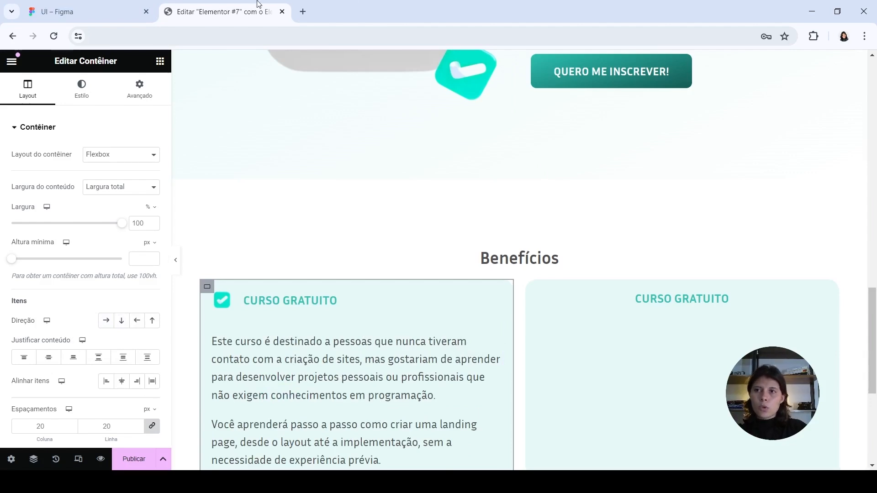
- Replace the first benefit card's paragraph with "Aprenda os fundamentos do web design sem nenhum custo." copied from the Figma design
click(98, 4)
click(294, 322)
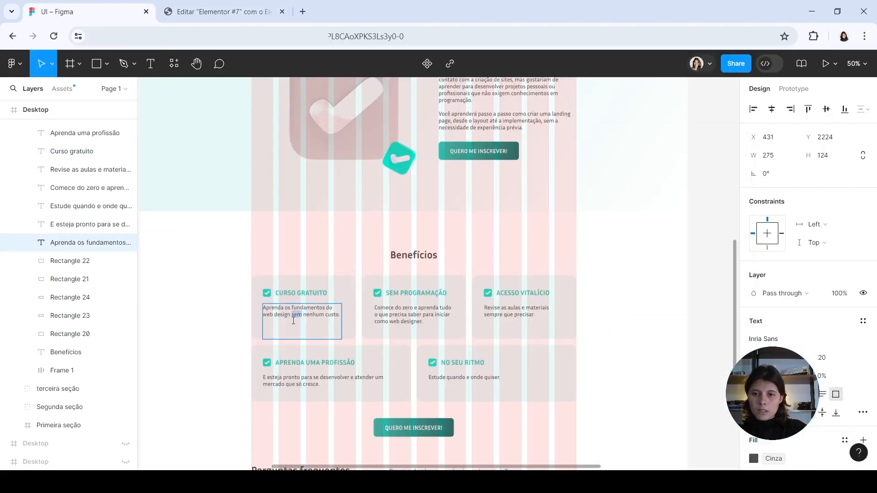
double_click(294, 322)
key(ctrl+c)
click(220, 12)
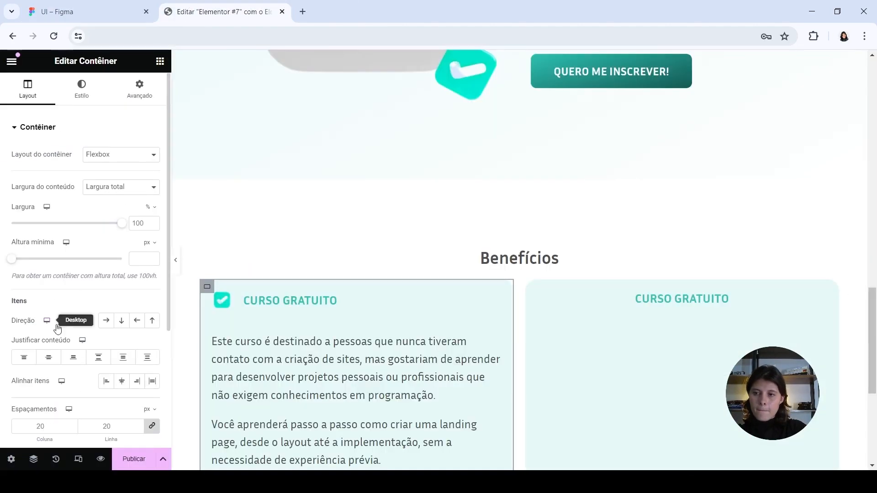
click(253, 367)
key(ctrl+a)
key(ctrl+v)
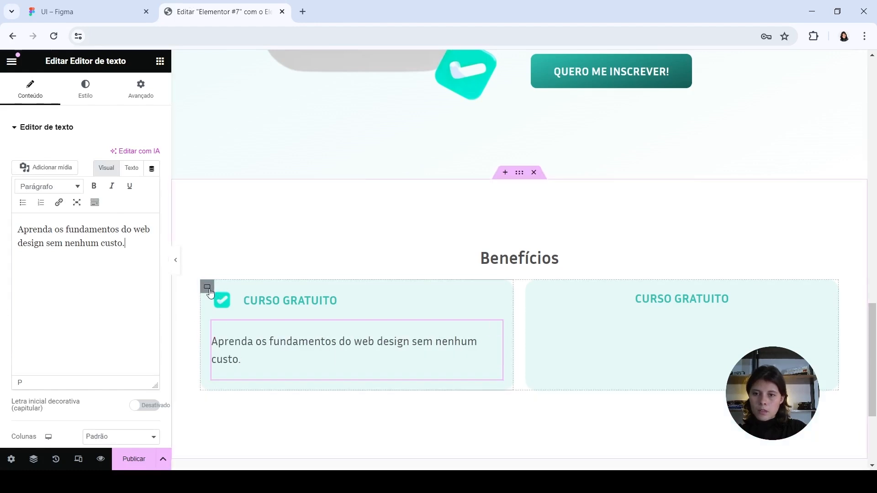
- Set the first benefit card container's padding to 40 px on all sides
click(208, 288)
click(139, 90)
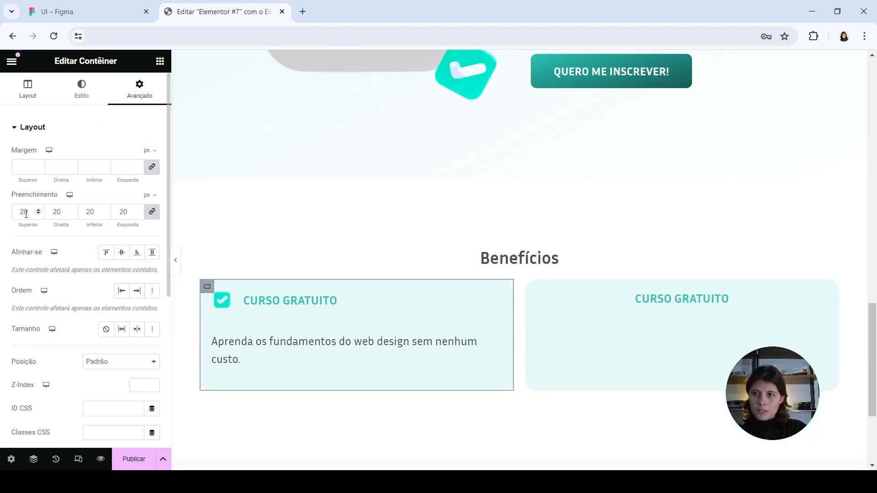
text(4)
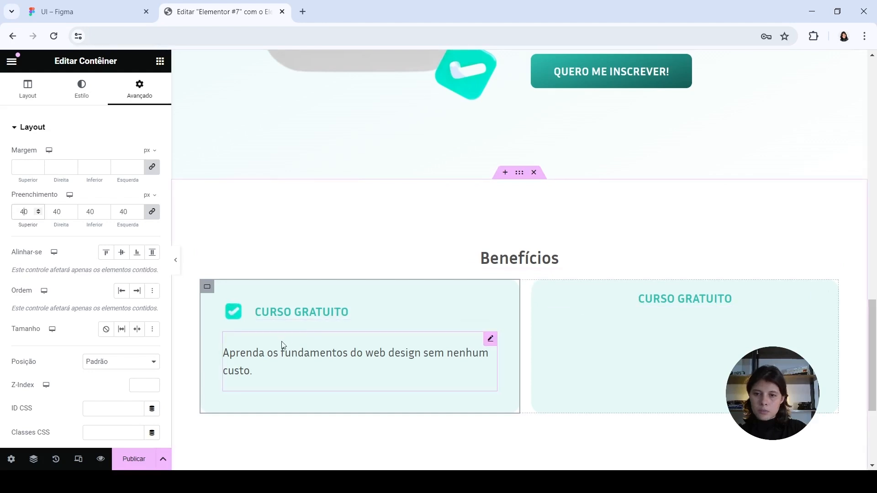
click(264, 350)
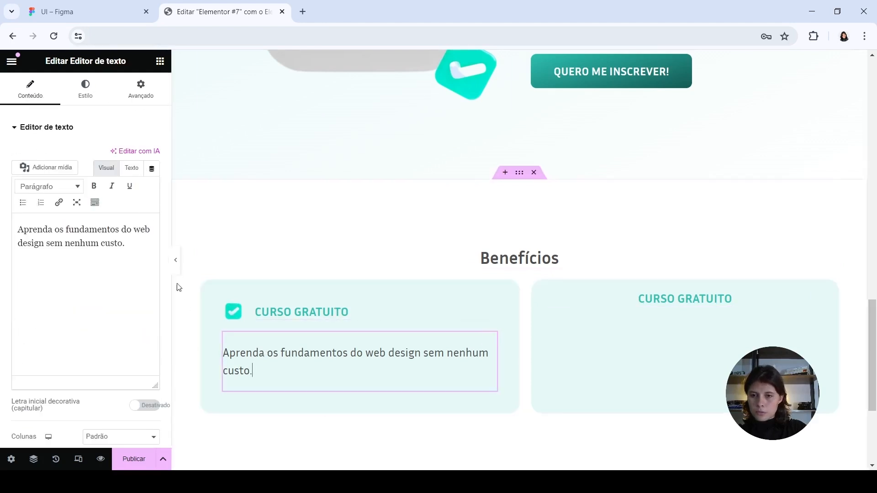
click(372, 330)
click(315, 312)
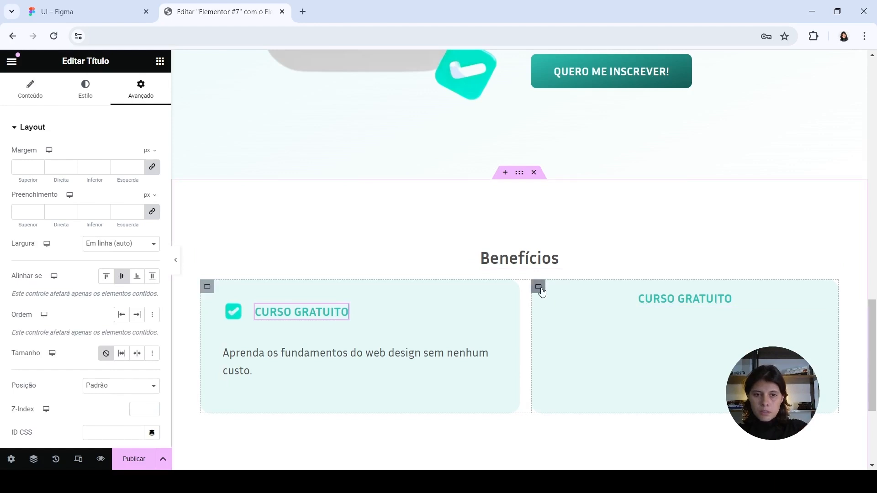
- Build a row of three identical benefit cards by duplicating the finished card twice and deleting the old title-only card
right_click(539, 288)
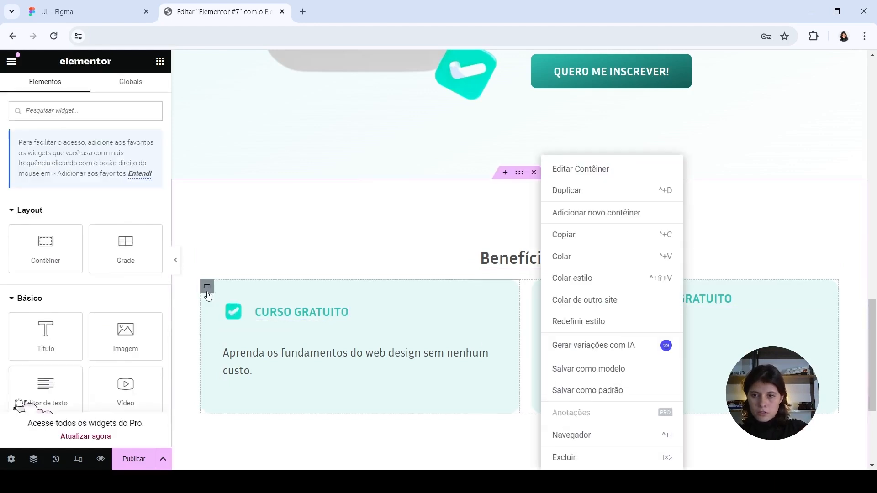
right_click(207, 291)
click(238, 190)
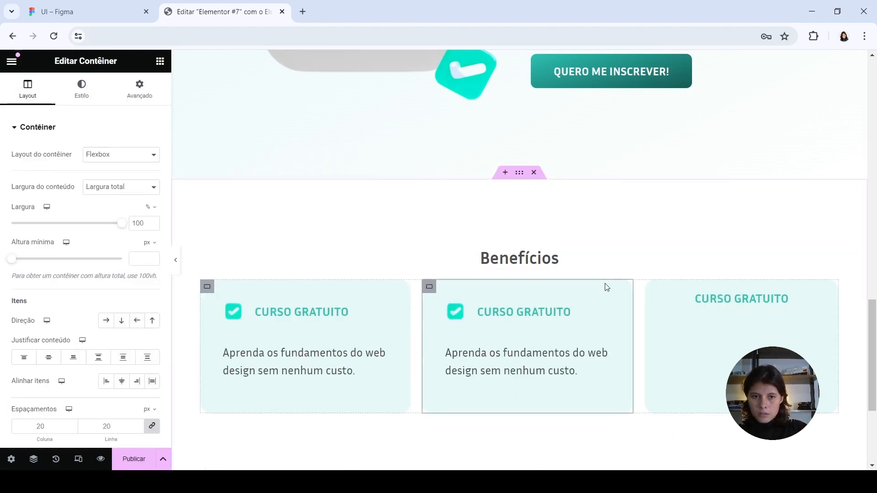
right_click(653, 293)
click(680, 454)
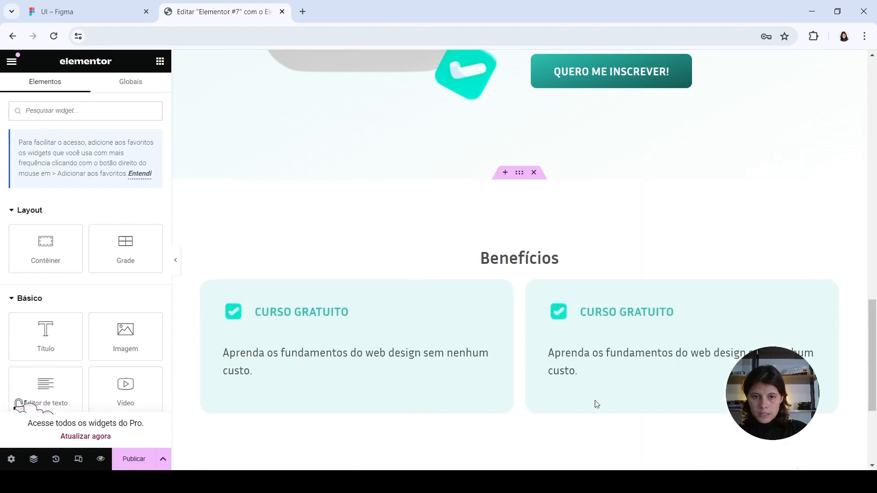
right_click(538, 290)
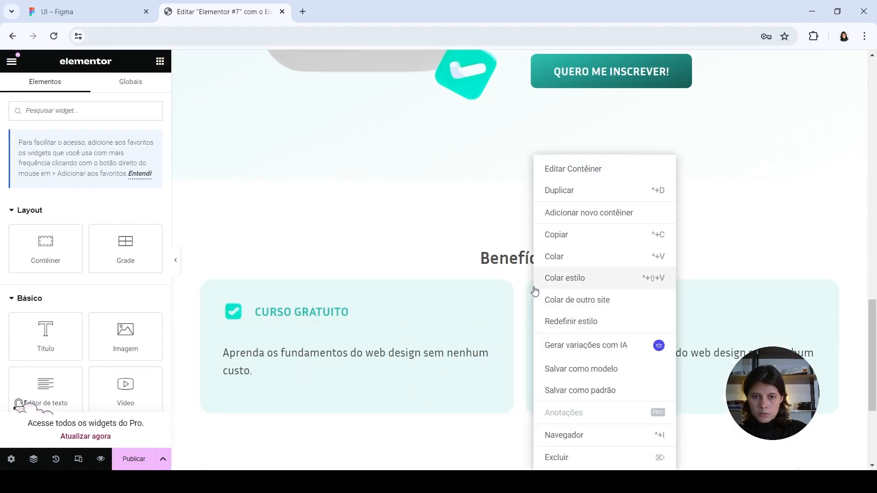
click(569, 191)
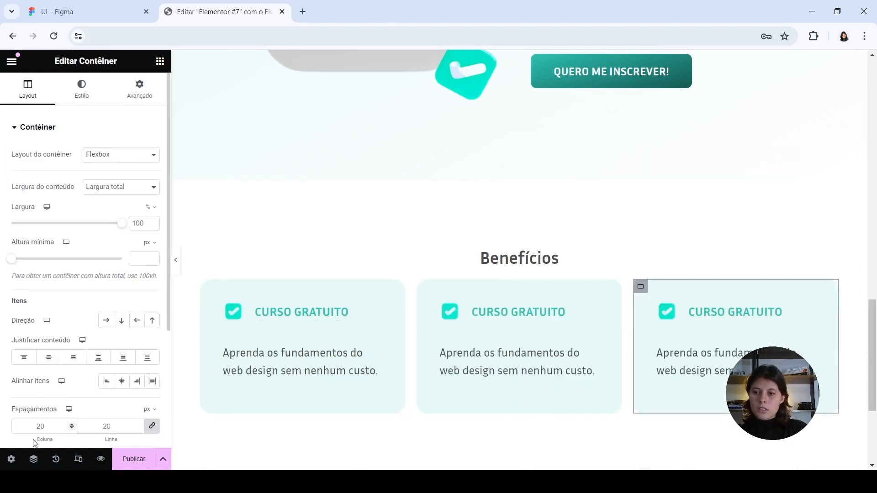
- Open the Navigator, move it away from the page edge, and collapse the nested containers to view the page's top-level structure
click(33, 460)
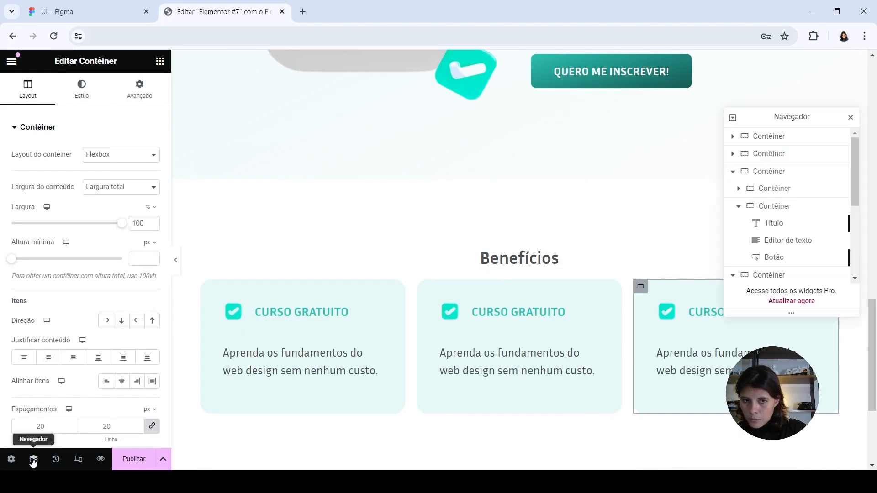
drag(815, 117, 728, 66)
click(655, 156)
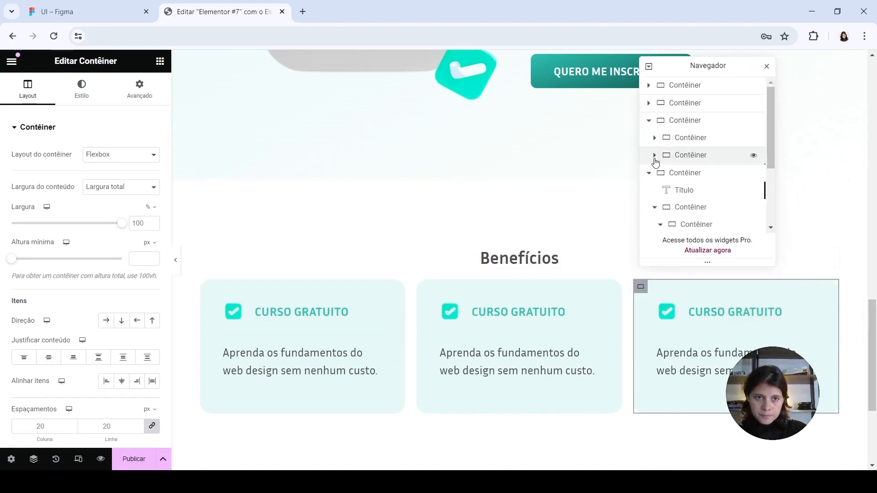
click(655, 208)
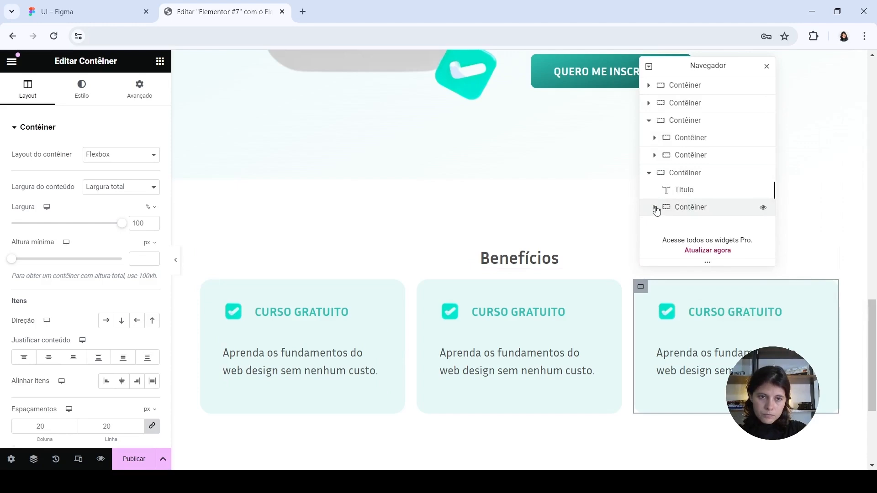
click(649, 172)
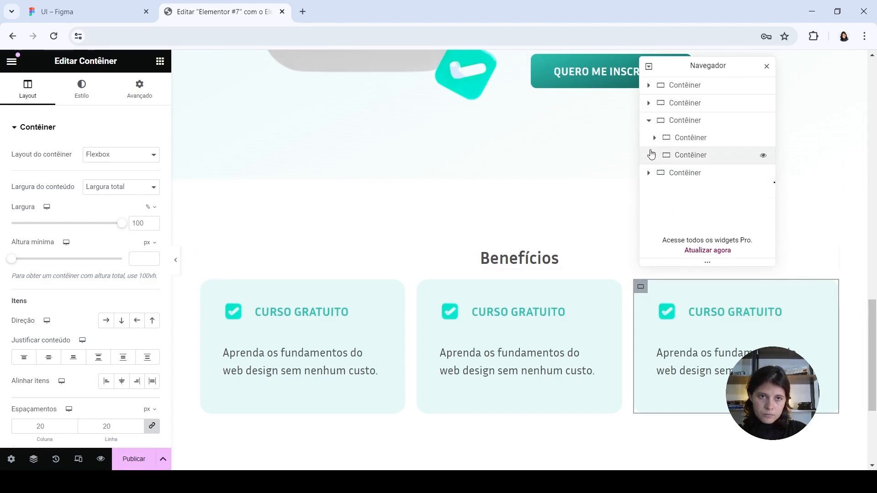
click(680, 121)
scroll(548, 245, down, 13)
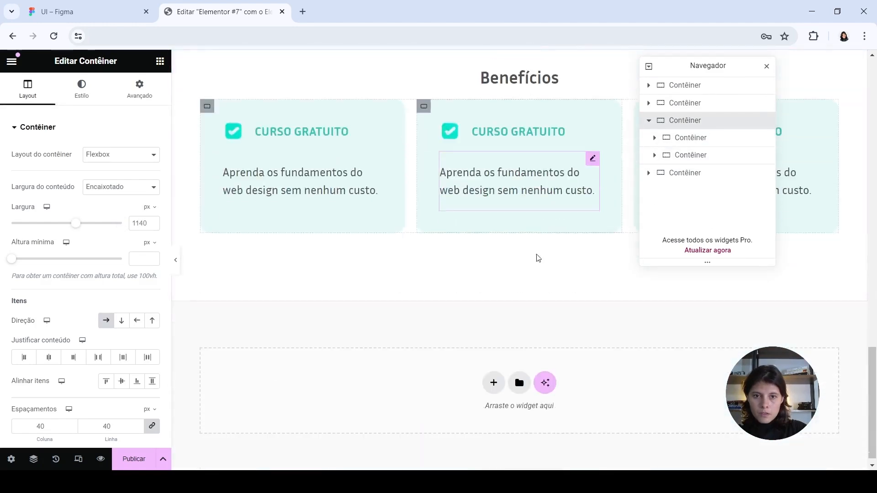
scroll(532, 114, up, 4)
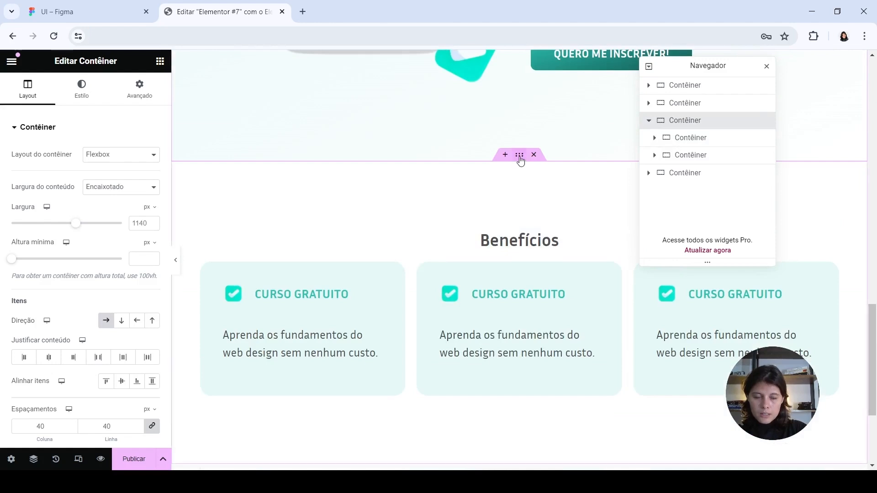
- Examine the Benefícios section's structure in the Navigator: the section container, its heading and the container holding the cards
click(584, 205)
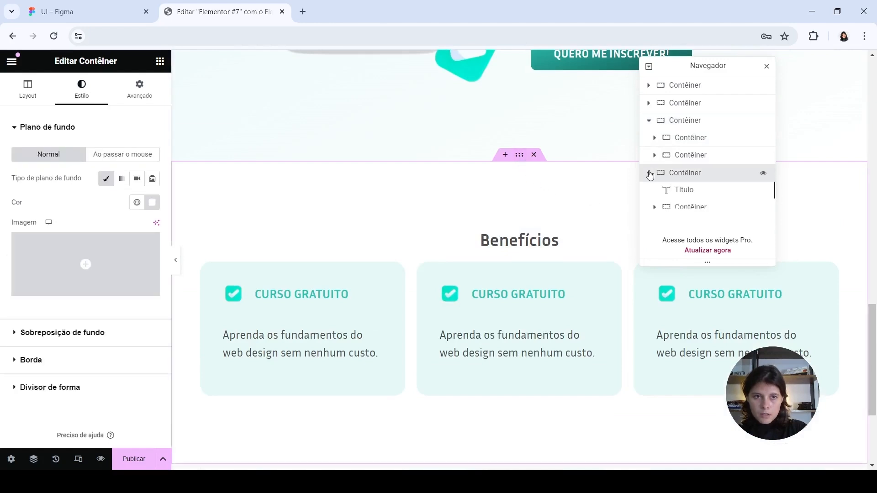
click(687, 190)
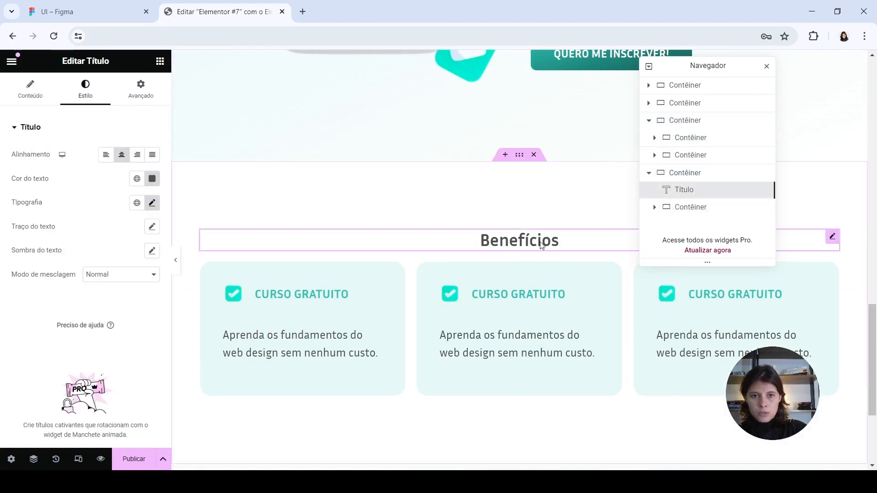
click(677, 210)
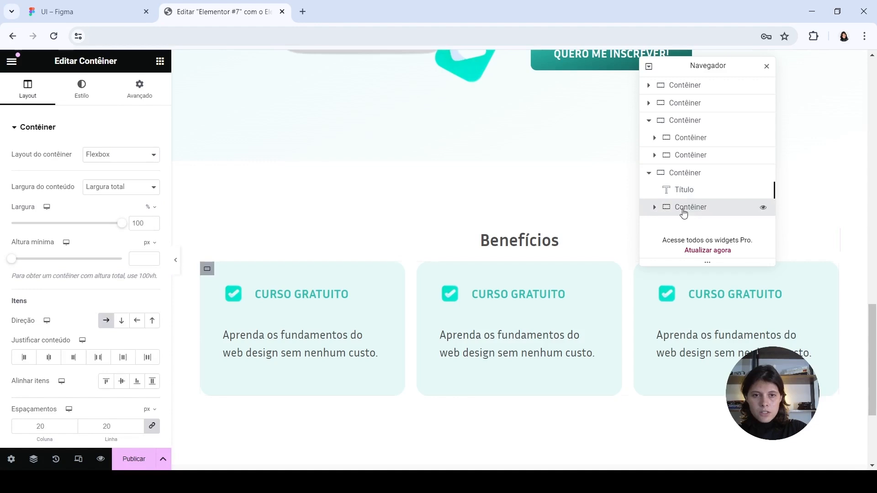
click(655, 208)
scroll(598, 200, down, 1)
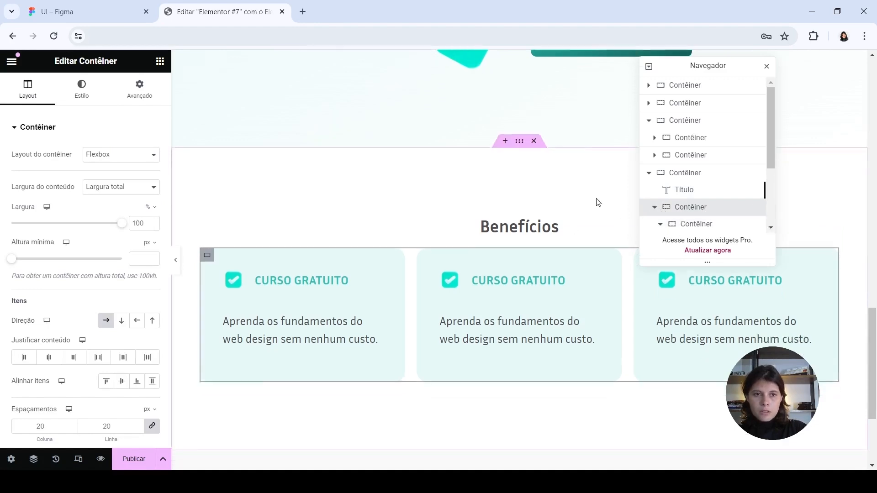
- Examine the three card containers in the Navigator, including the first card's icon-and-title container and text widget
click(661, 225)
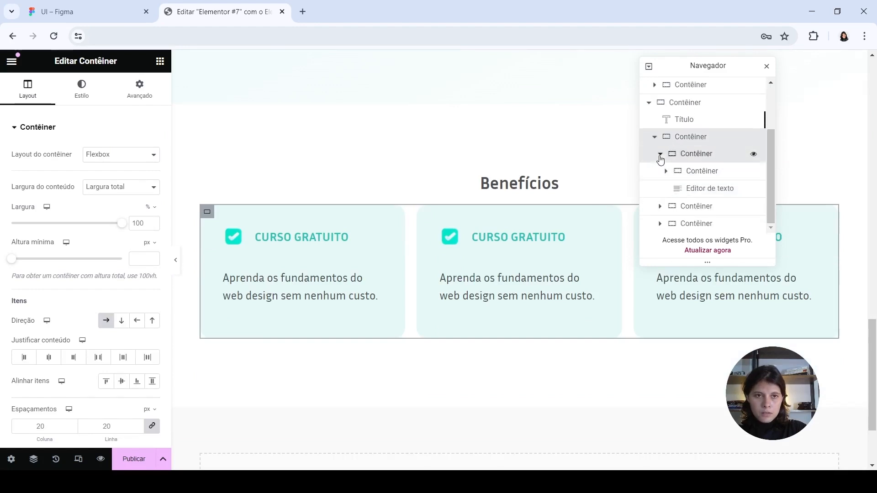
click(660, 152)
click(686, 189)
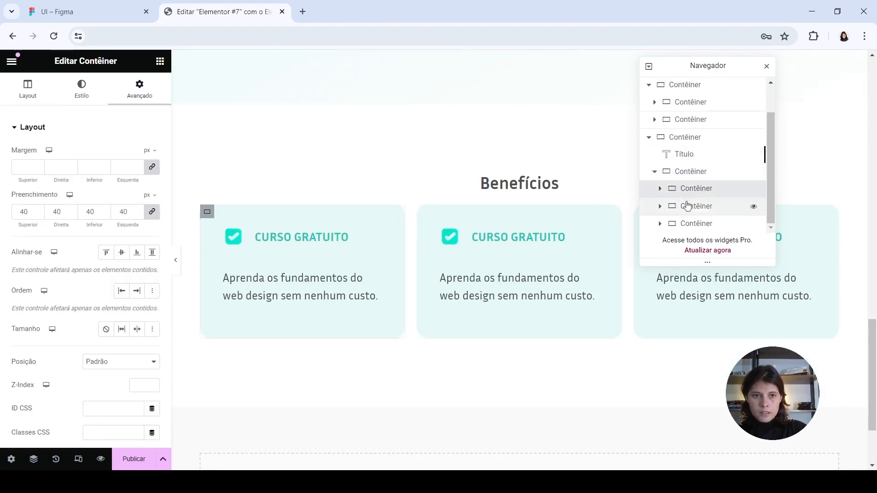
click(689, 207)
click(690, 224)
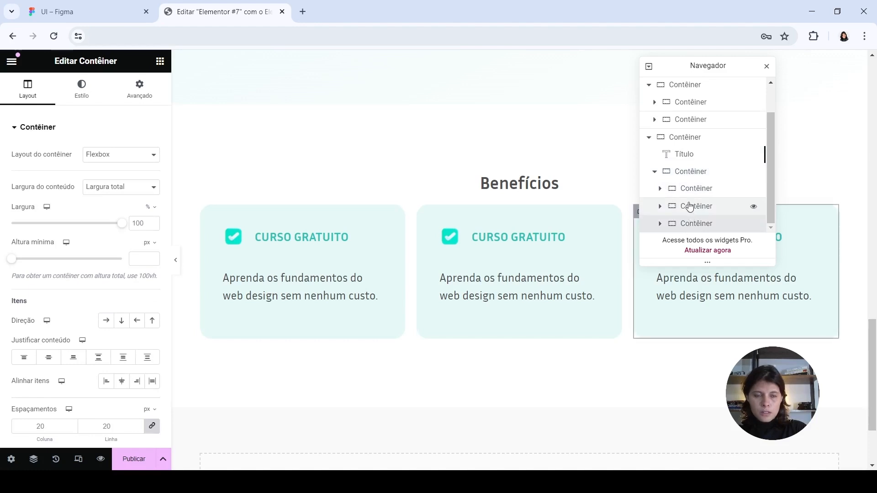
click(666, 192)
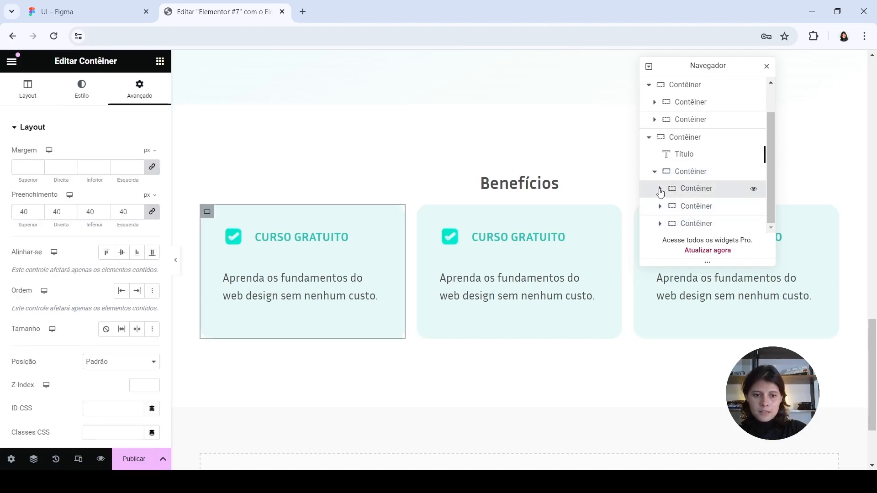
click(660, 189)
click(698, 188)
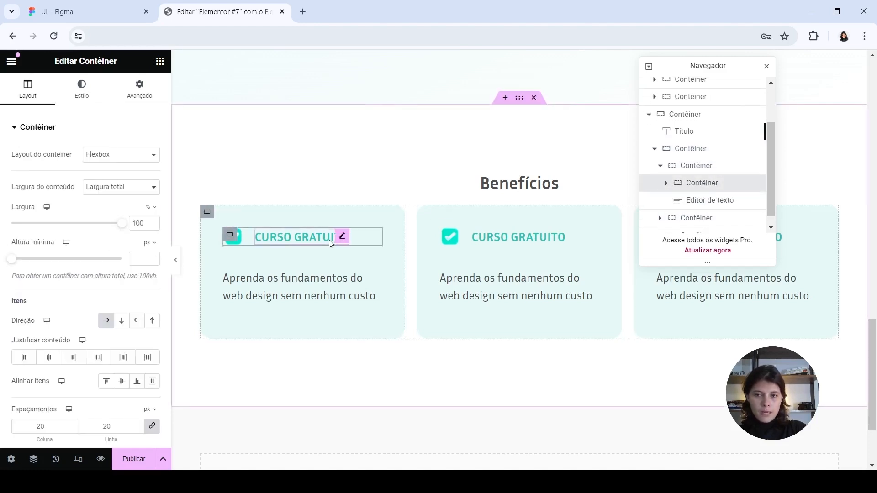
click(705, 201)
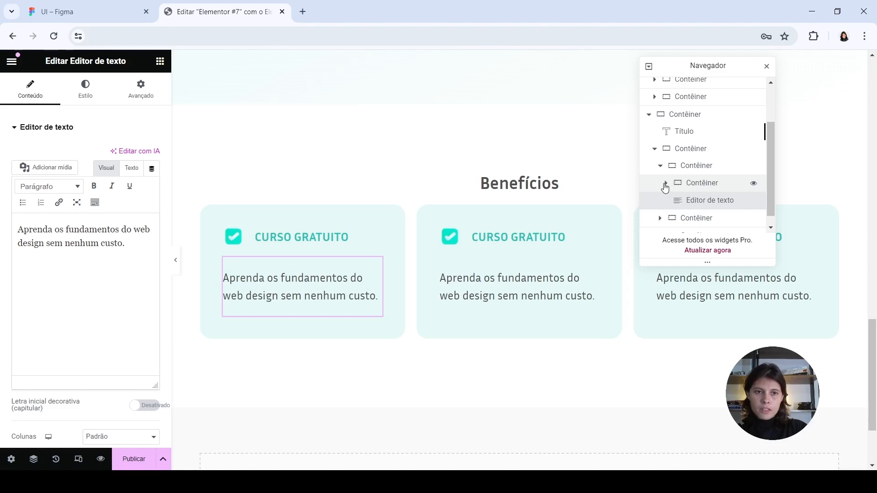
click(658, 167)
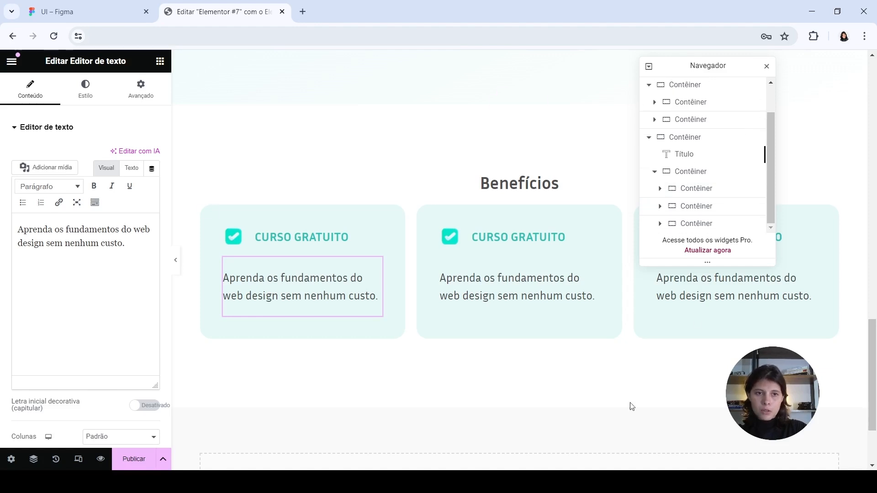
- Duplicate the container holding the three benefit cards to create a second row of cards
click(694, 178)
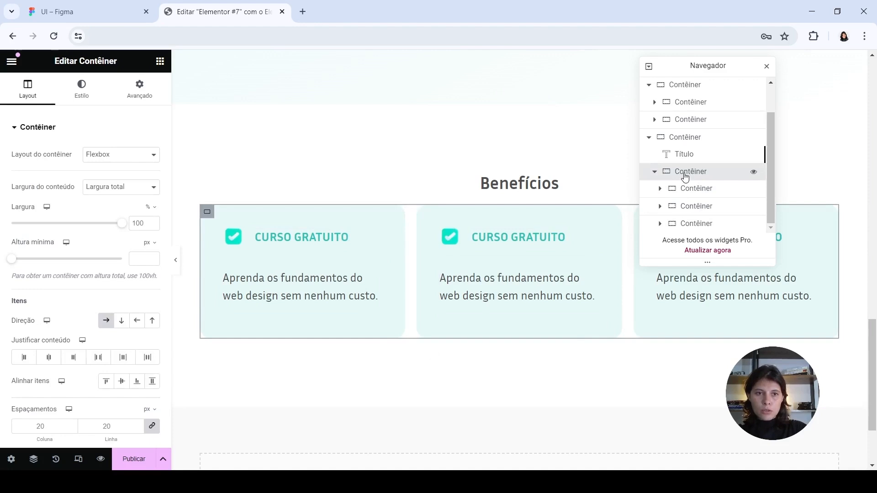
click(654, 172)
right_click(688, 213)
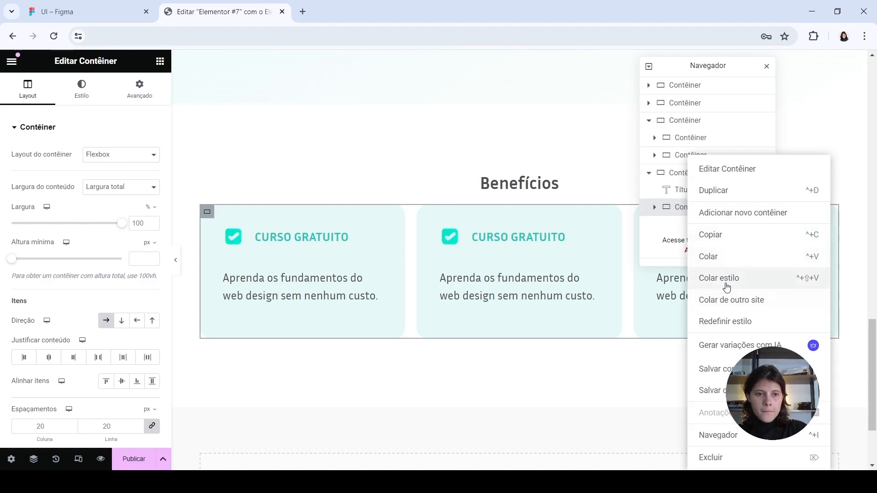
key(ctrl+d)
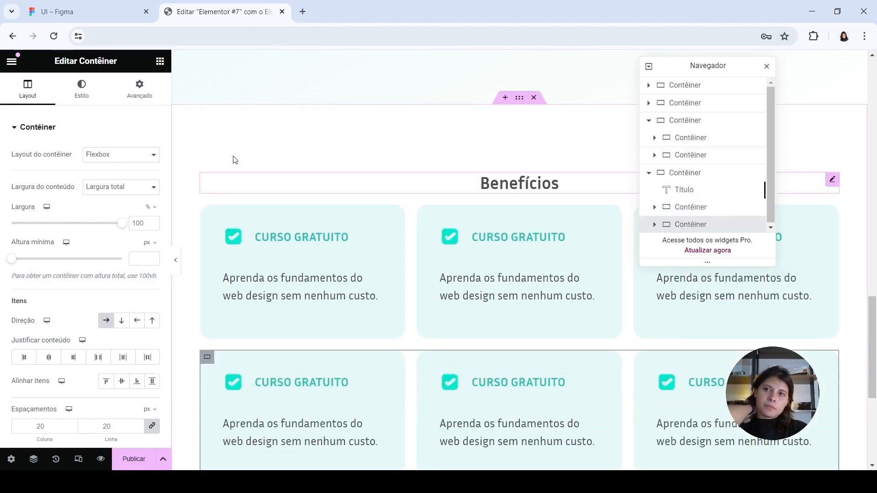
- Check the second row's layout in the Figma design and delete the middle card from the duplicated row, leaving two cards
click(86, 11)
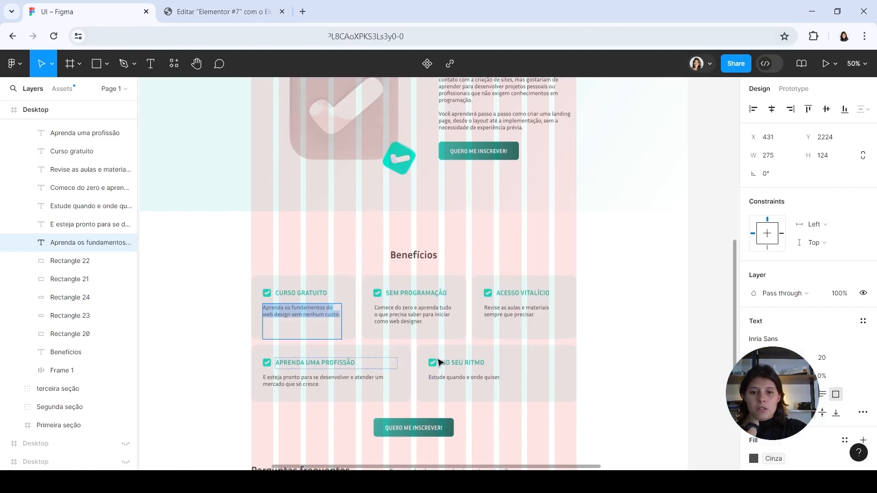
click(242, 5)
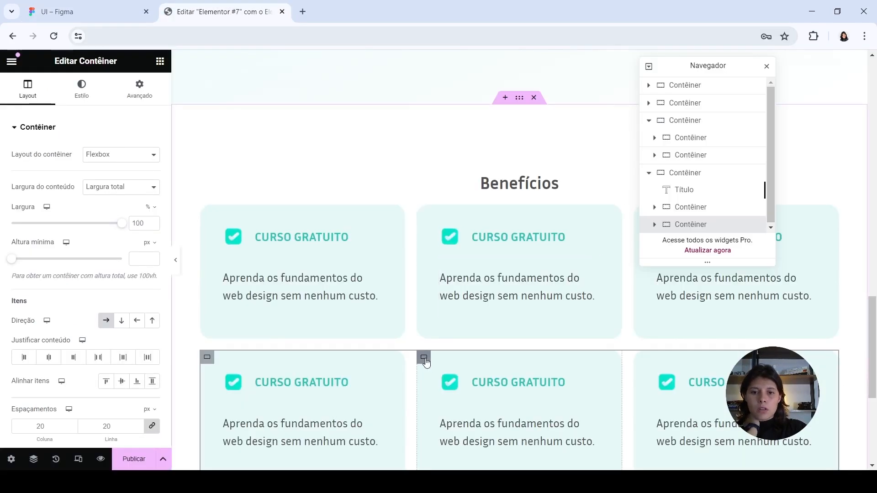
right_click(425, 362)
click(454, 457)
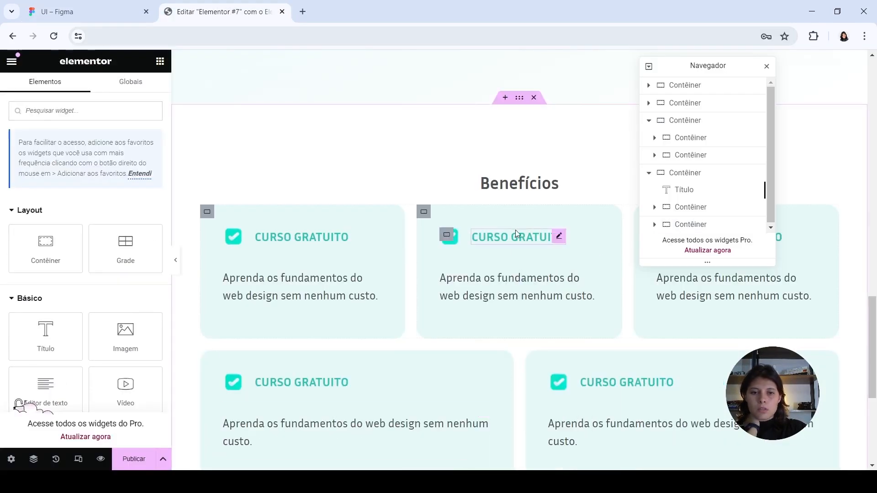
- Close the Navigator and set the second card's title to "Sem programação" from the Figma design
scroll(516, 230, down, 2)
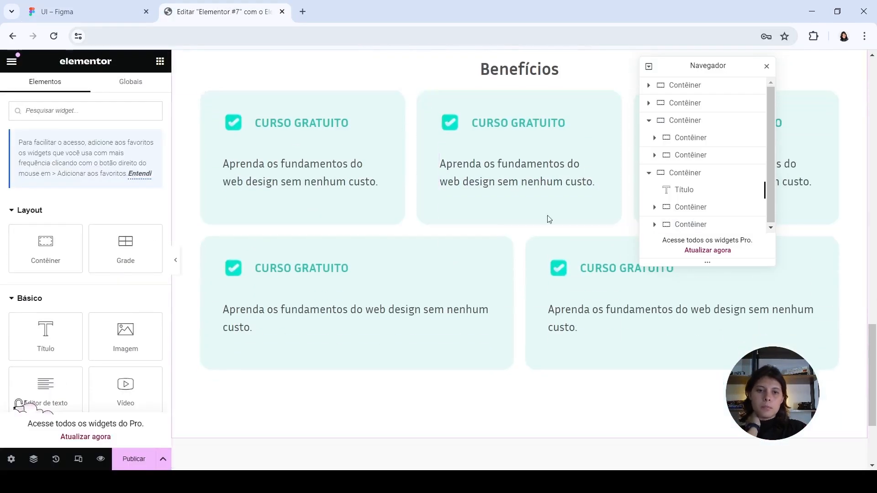
click(768, 67)
click(57, 12)
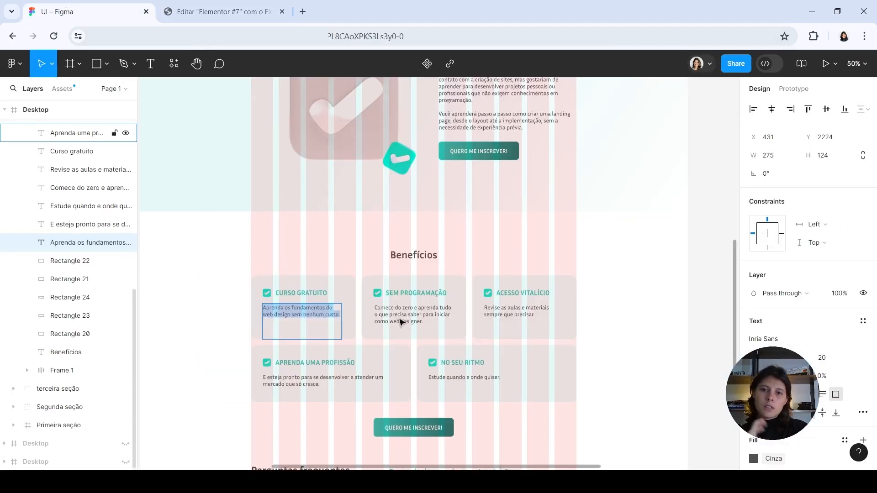
double_click(421, 292)
key(ctrl+c)
click(224, 12)
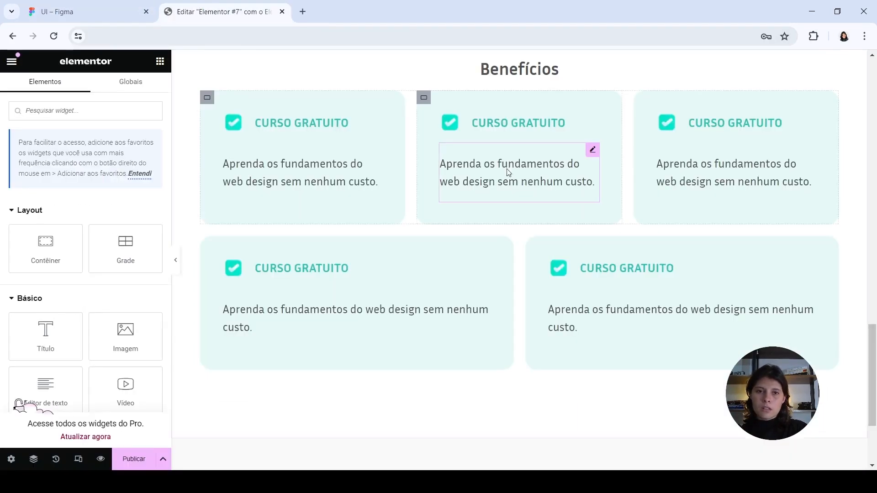
triple_click(510, 129)
key(ctrl+v)
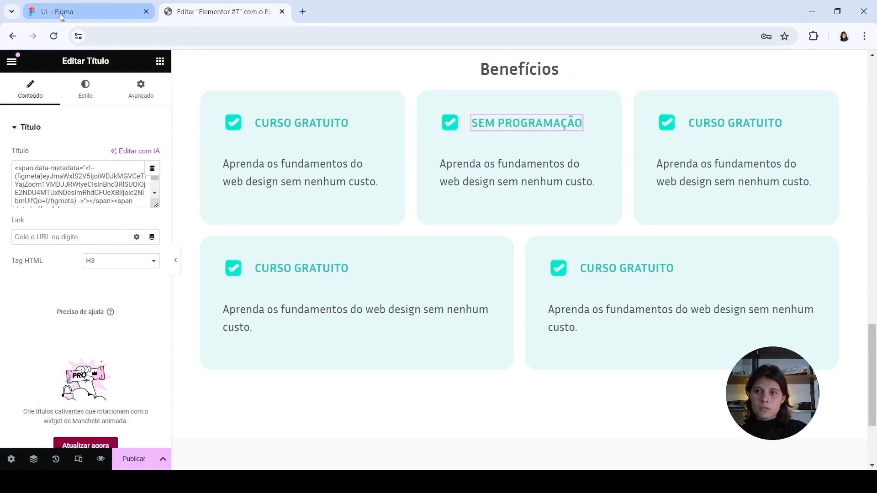
key(ctrl+a)
text(Sem programação)
- Take the third card's title from the Figma design and set it to "ACESSO VITALÍCIO"
click(69, 12)
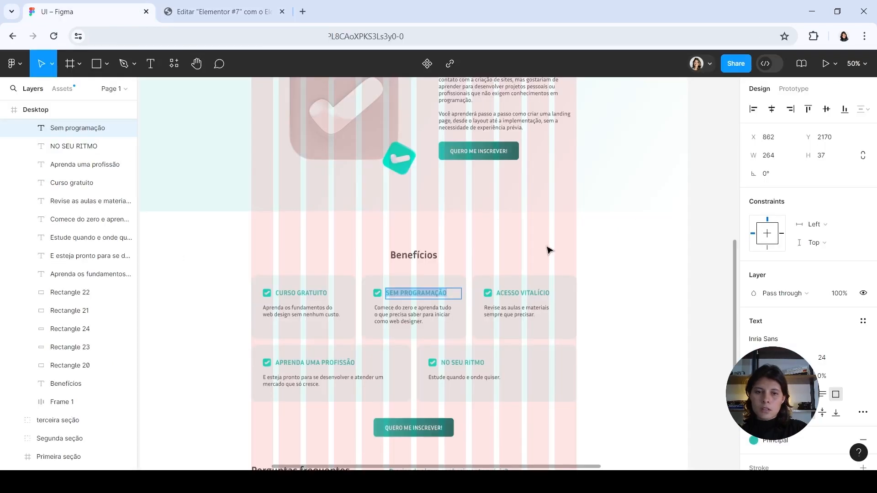
double_click(522, 293)
click(224, 11)
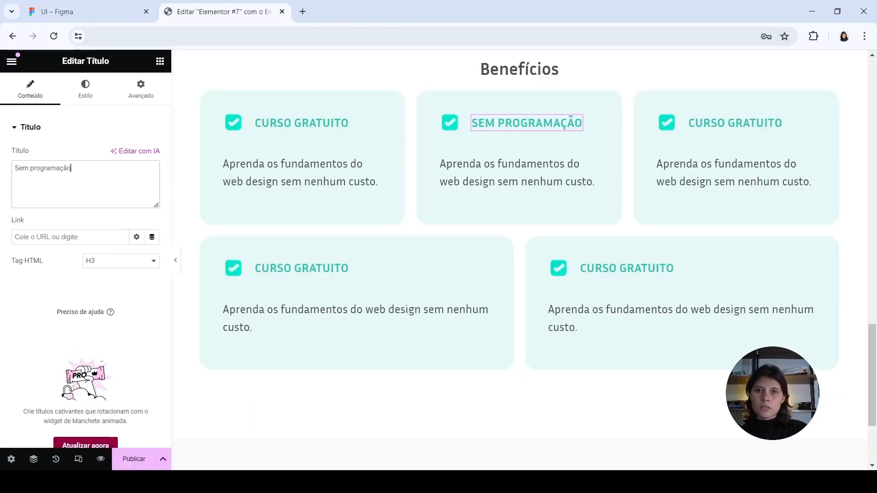
click(749, 124)
key(ctrl+a)
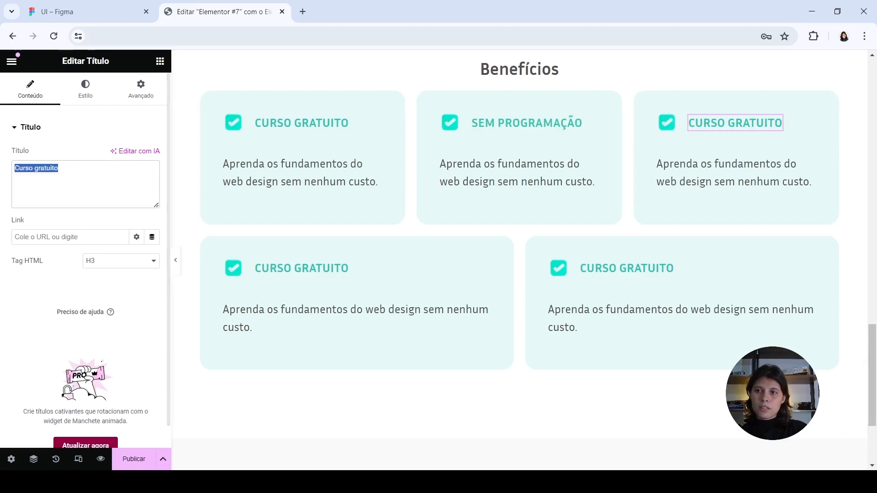
text(ACESSO VITALÍCIO)
- Take the title of the second row's first card from the Figma design and set it to "Aprenda uma profissão"
click(69, 12)
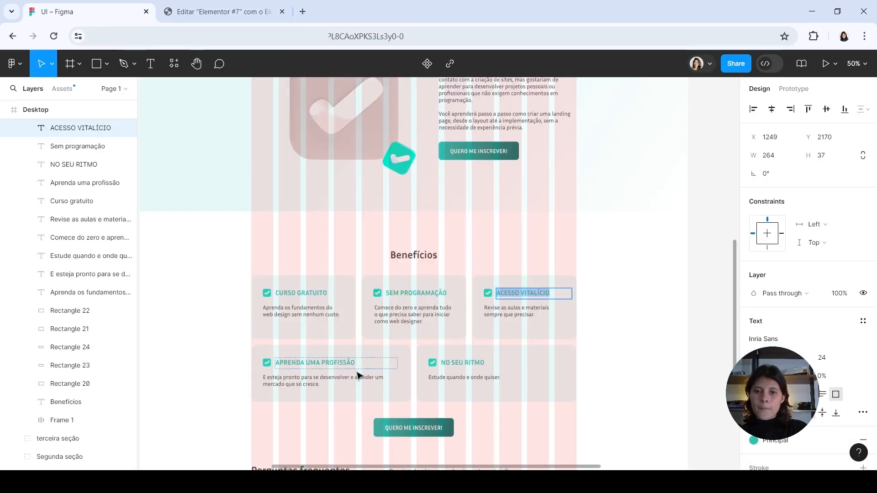
double_click(316, 361)
click(224, 12)
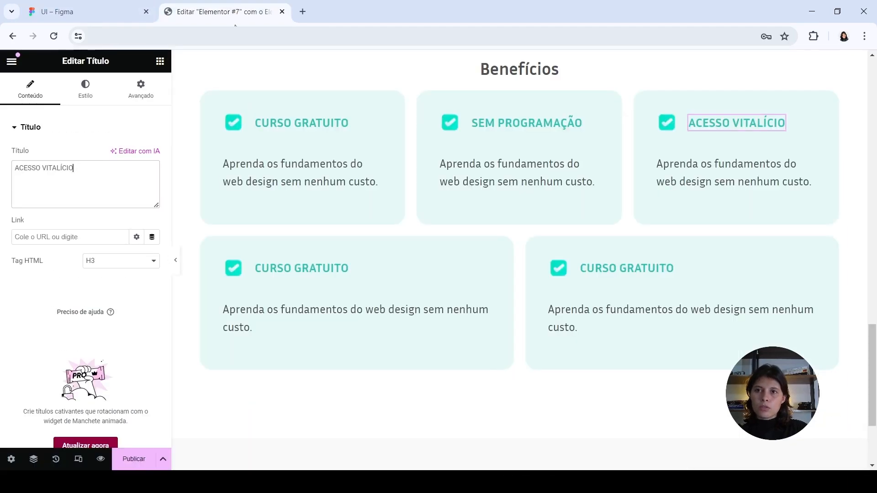
click(276, 267)
click(73, 203)
key(ctrl+a)
text(Aprenda uma profissão)
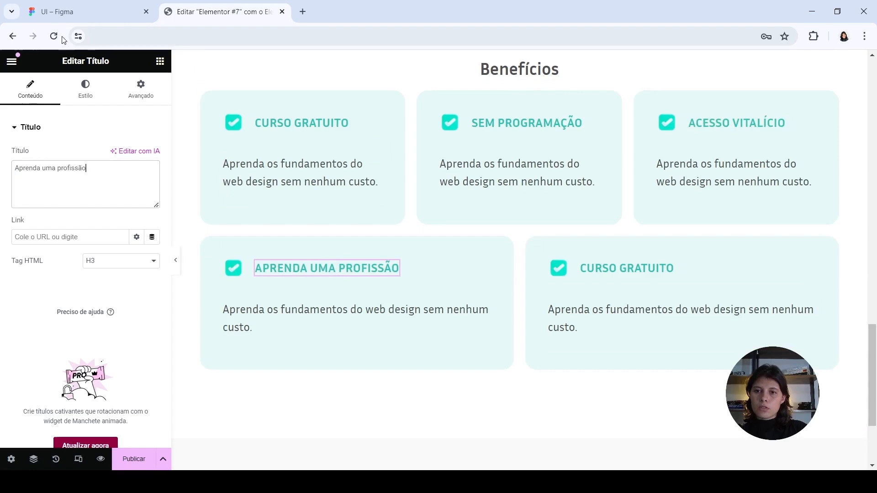
- Take the title of the second row's last card from the Figma design and set it to "NO SEU RITMO"
click(69, 11)
double_click(485, 358)
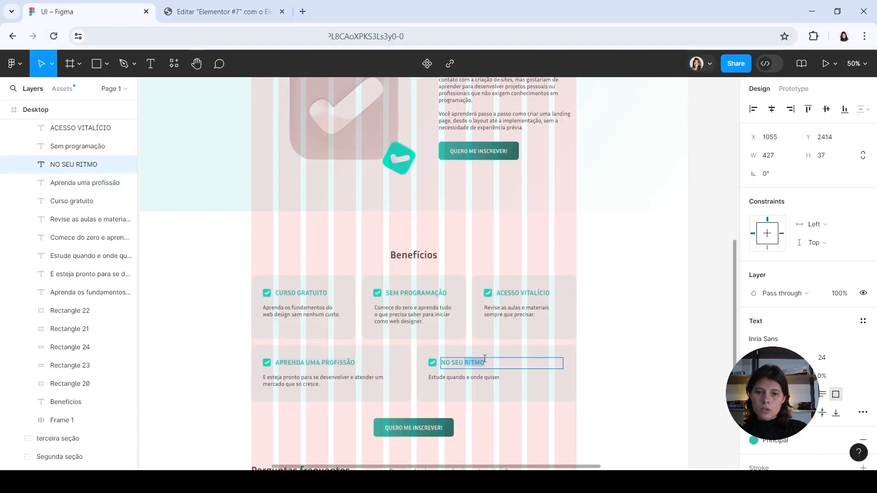
click(289, 17)
click(651, 268)
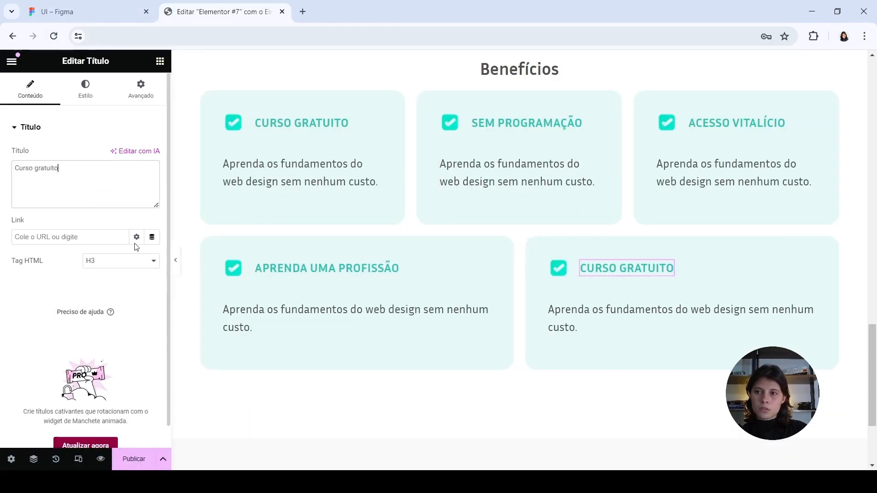
key(ctrl+a)
text(NO SEU RITMO)
- Replace the SEM PROGRAMAÇÃO card's text with Figma's "Comece do zero e aprenda tudo o que precisa saber para iniciar como web designer."
click(140, 15)
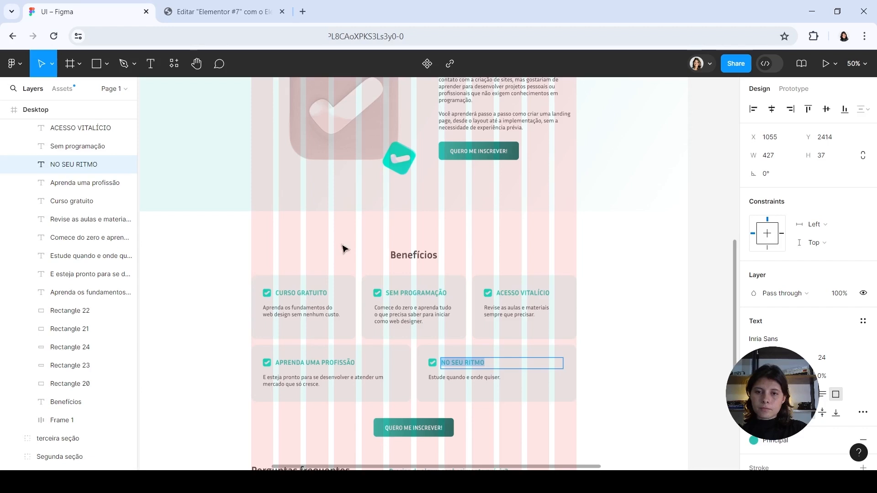
double_click(394, 314)
key(ctrl+a)
key(ctrl+c)
click(224, 12)
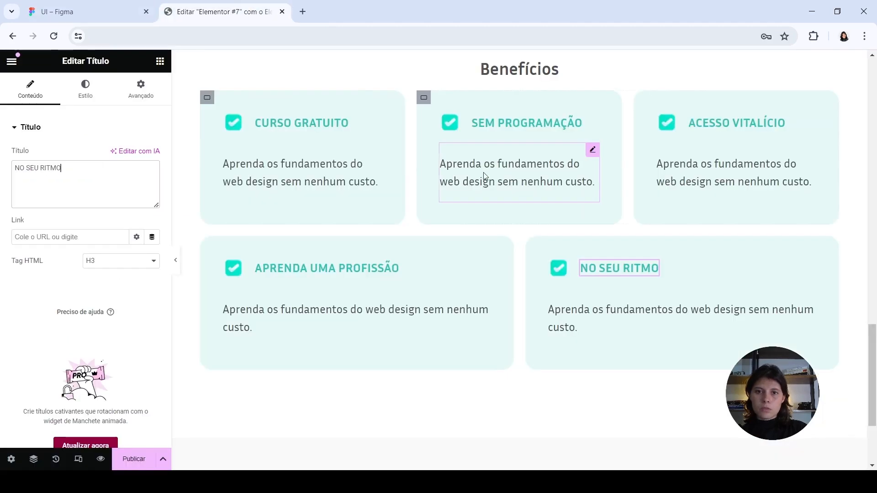
click(519, 183)
click(67, 262)
key(ctrl+a)
key(ctrl+v)
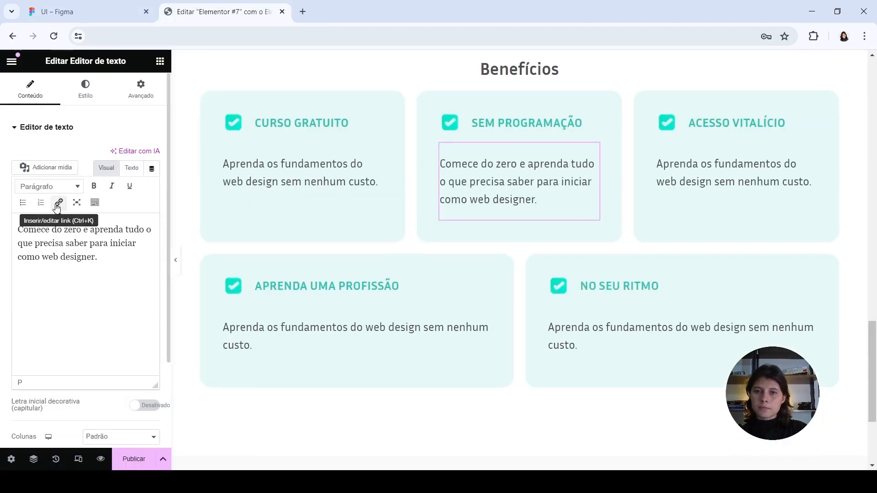
click(46, 186)
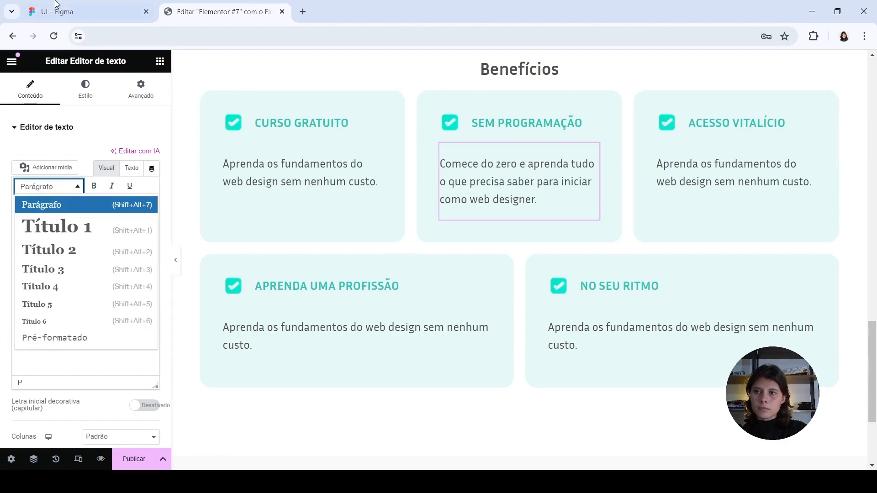
- Replace the ACESSO VITALÍCIO card's text with Figma's "Revise as aulas e materiais sempre que precisar."
click(63, 11)
click(496, 308)
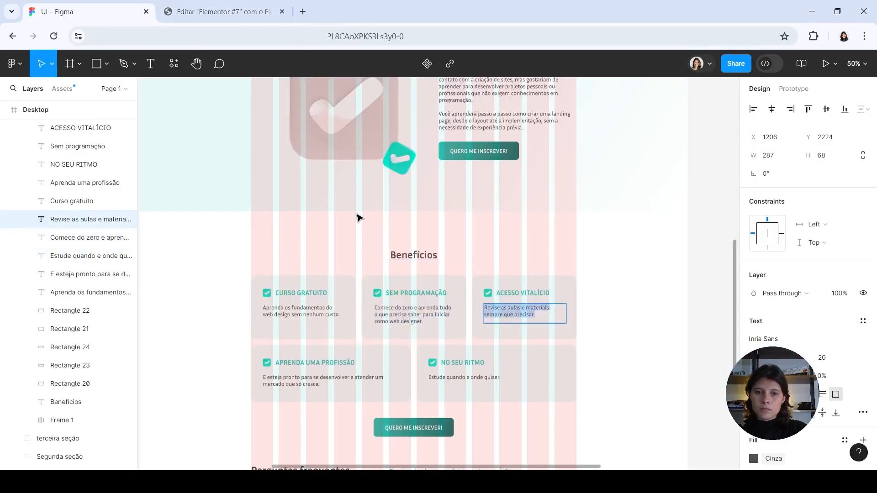
click(224, 12)
click(656, 201)
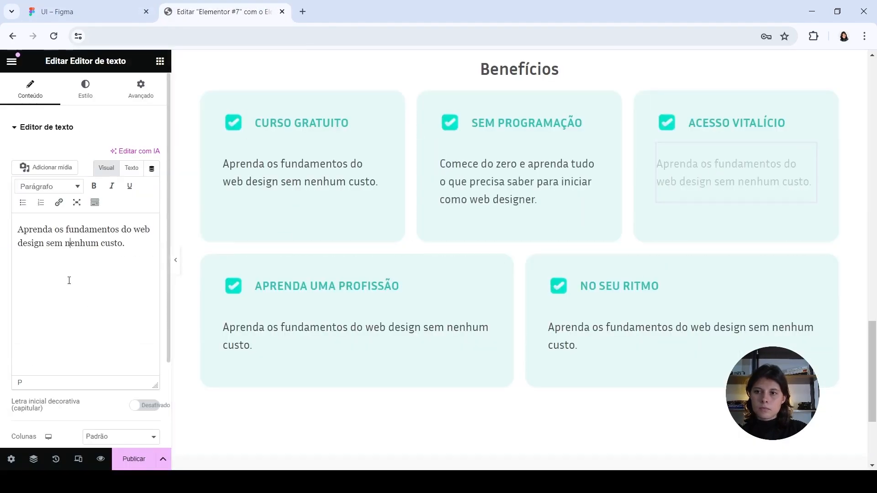
key(ctrl+a)
text(Revise as aulas e materiais sempre que precisar.)
- Replace the APRENDA UMA PROFISSÃO card's text with Figma's "E esteja pronto para se desenvolver e atender um mercado que só cresce."
click(64, 11)
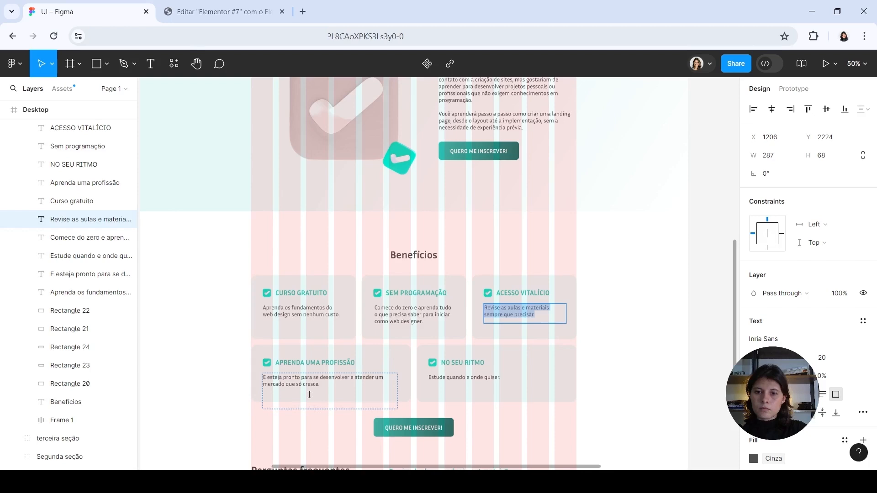
double_click(283, 390)
key(ctrl+c)
click(224, 12)
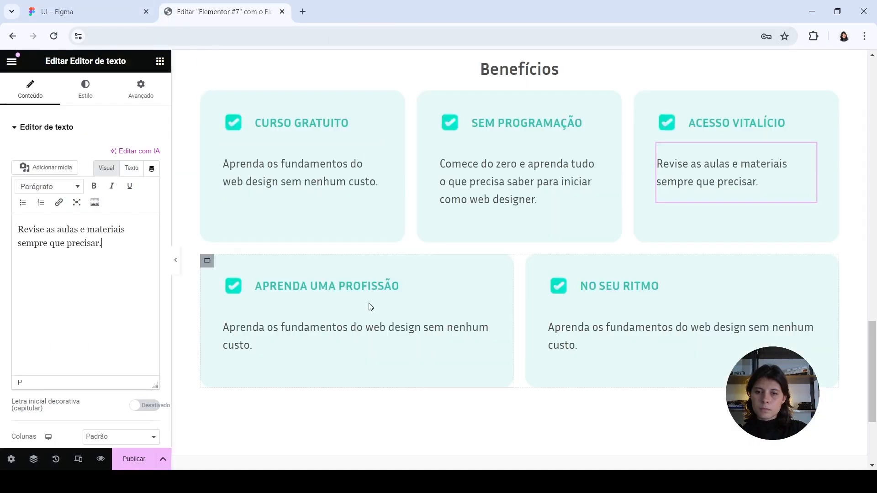
click(262, 349)
key(ctrl+a)
key(ctrl+v)
- Replace the NO SEU RITMO card's text with Figma's "Estude quando e onde quiser."
click(64, 12)
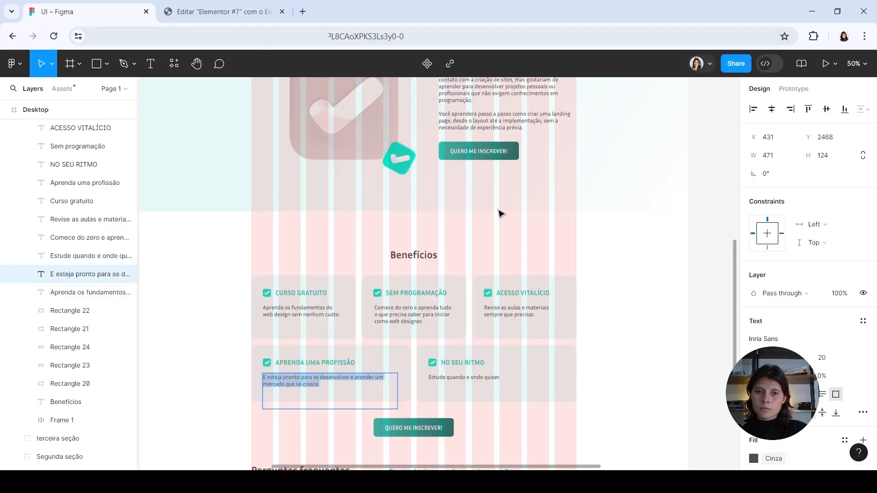
double_click(467, 383)
key(ctrl+c)
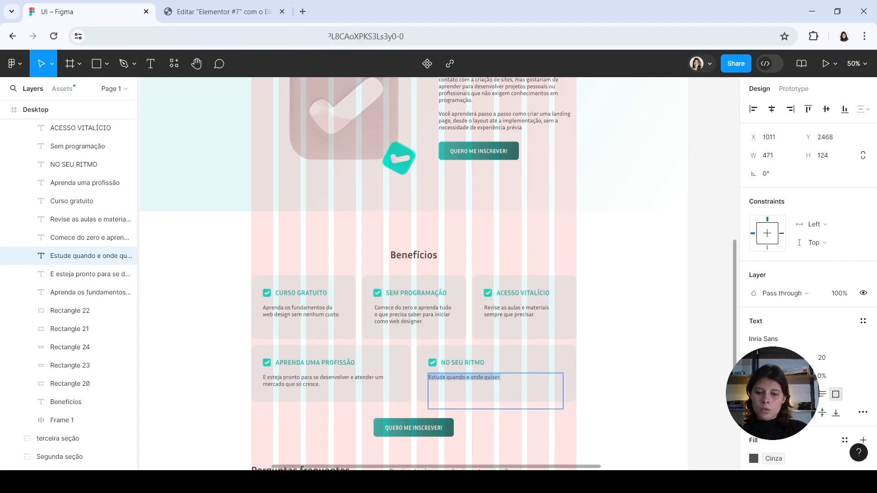
click(224, 12)
click(577, 345)
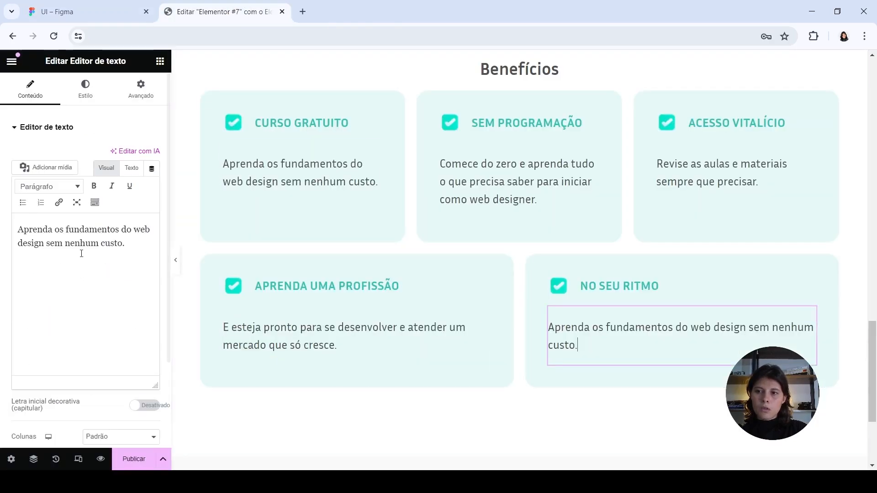
click(90, 271)
key(ctrl+a)
key(ctrl+v)
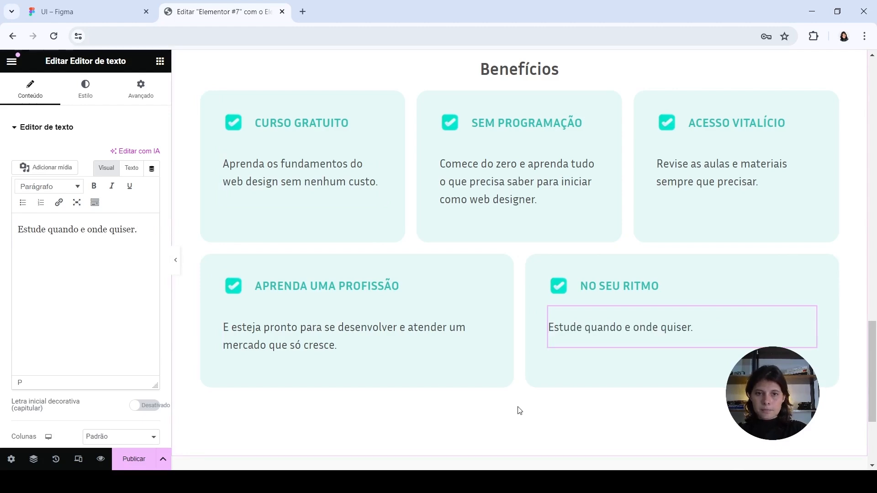
- Review the sections above Benefícios and check the Benefícios container's style settings and heading spacing
scroll(492, 216, up, 4)
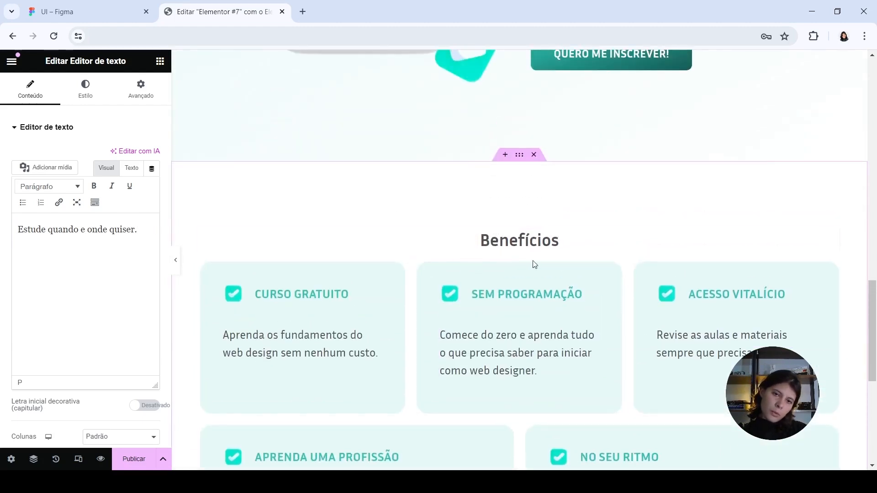
scroll(535, 264, up, 9)
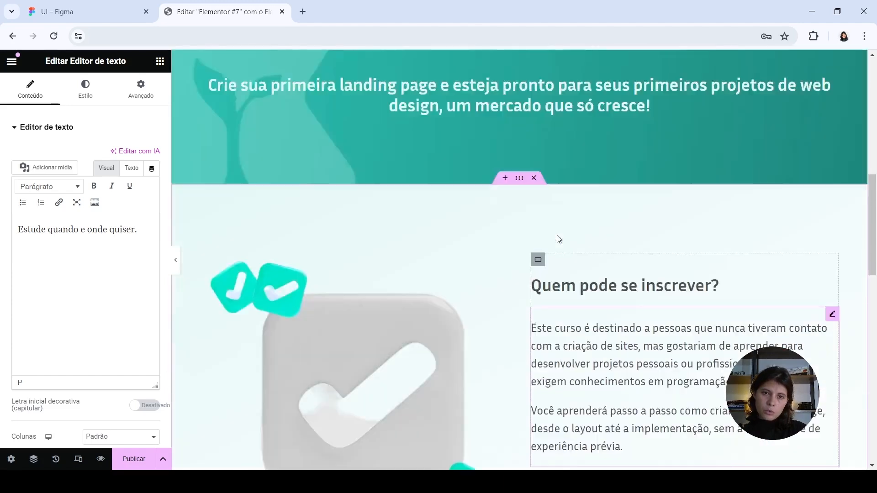
scroll(557, 235, up, 8)
scroll(540, 307, down, 17)
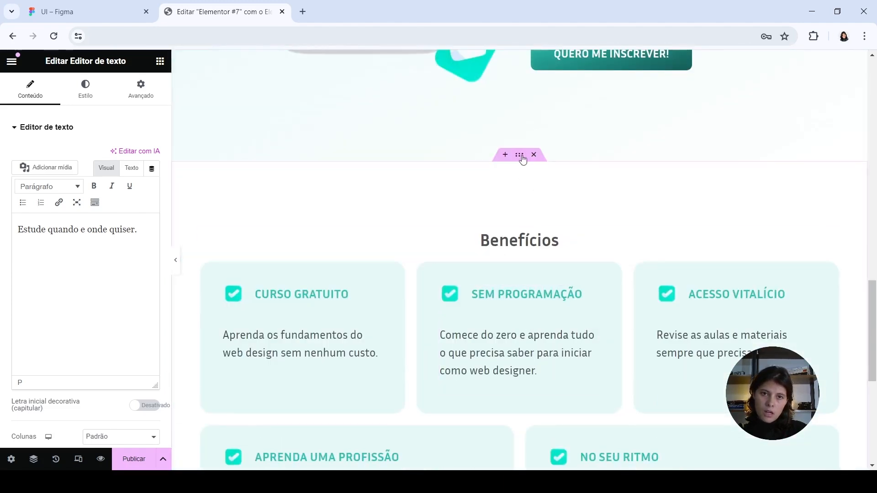
click(521, 158)
scroll(511, 251, down, 2)
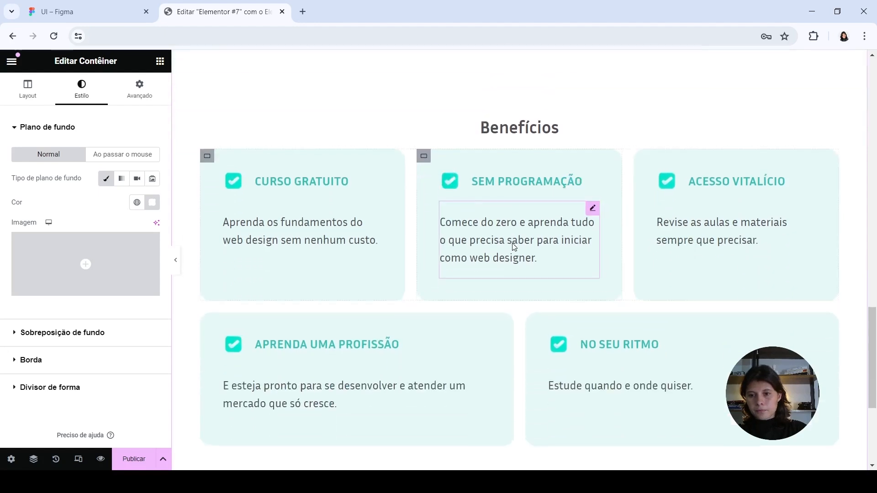
click(513, 132)
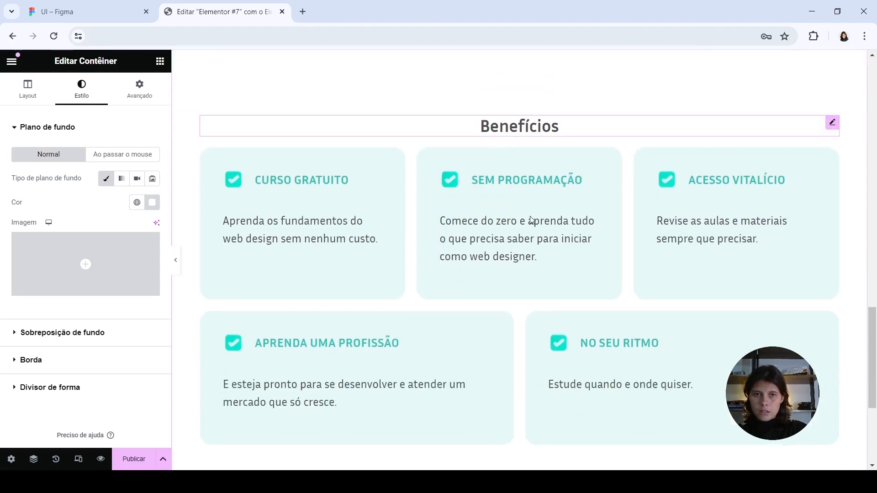
- Unlink the Benefícios heading's margin values and set its bottom margin to 40 px
click(161, 62)
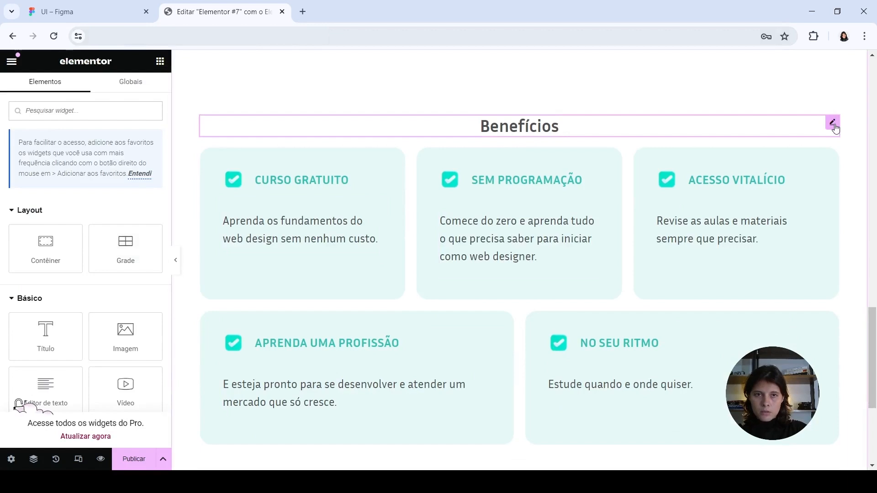
click(833, 123)
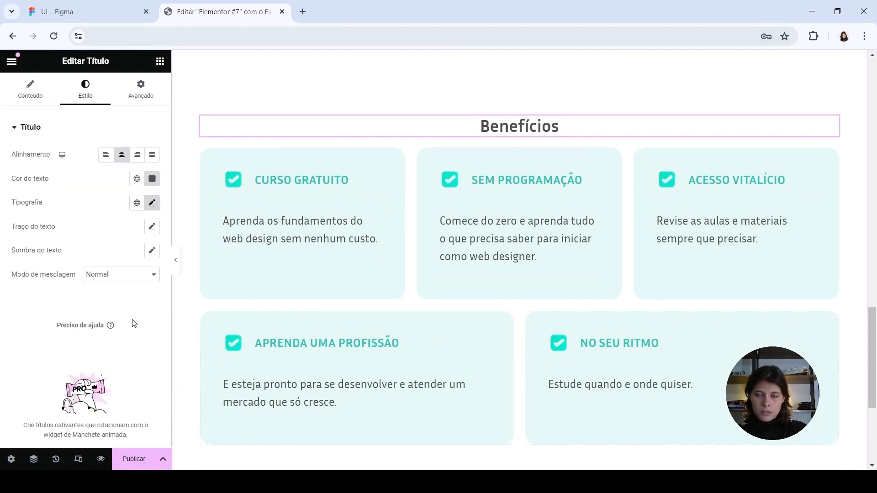
click(145, 97)
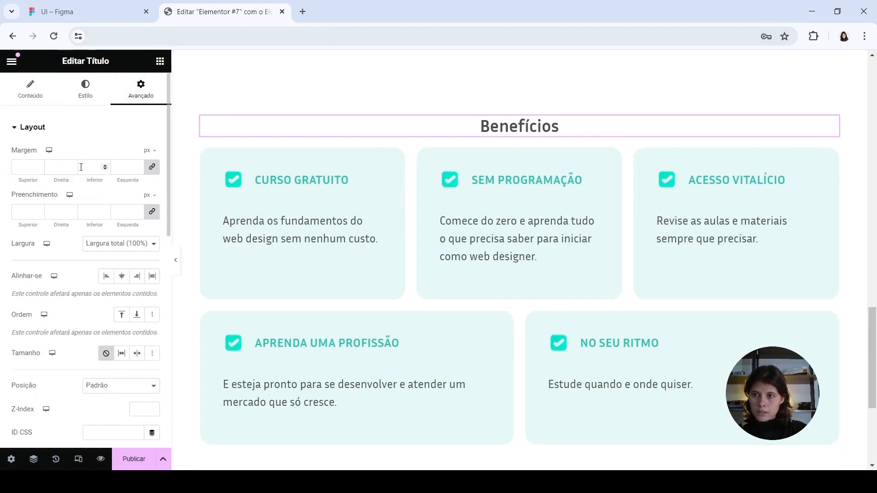
click(151, 169)
text(40)
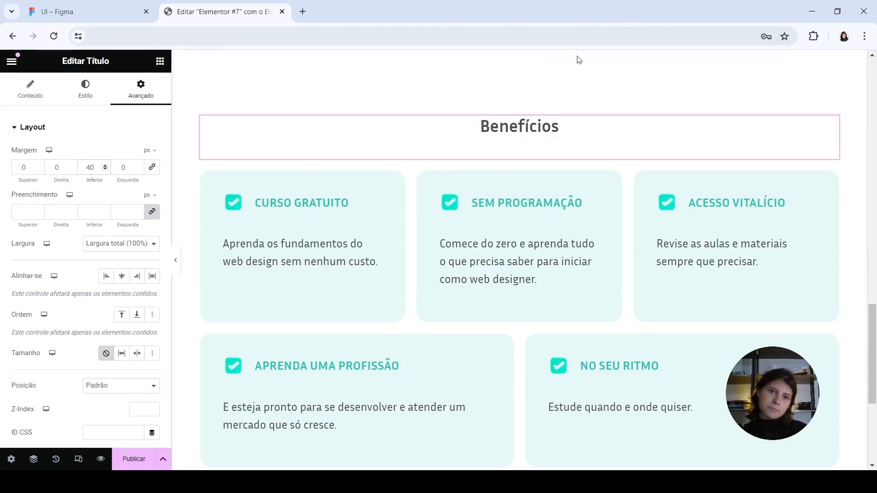
- Copy the QUERO ME INSCREVER! button from the "Quem pode se inscrever?" section and paste it below the Benefícios cards
scroll(579, 59, down, 2)
scroll(599, 133, up, 8)
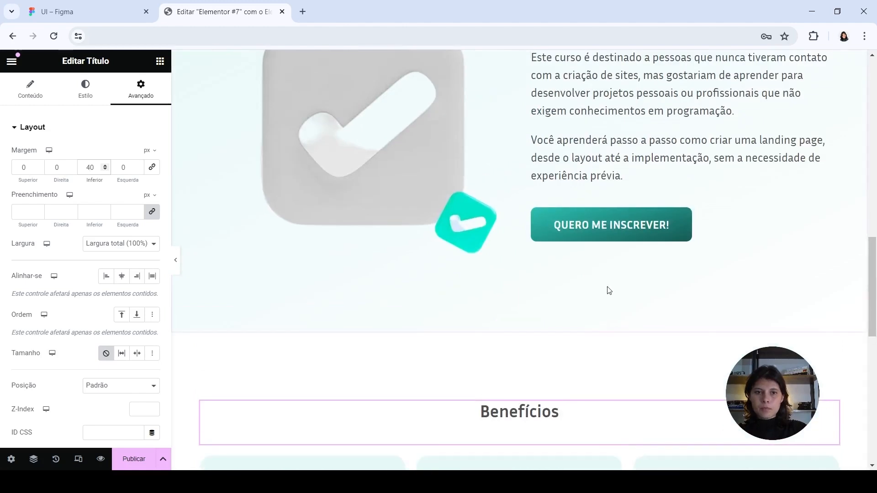
right_click(582, 222)
click(621, 261)
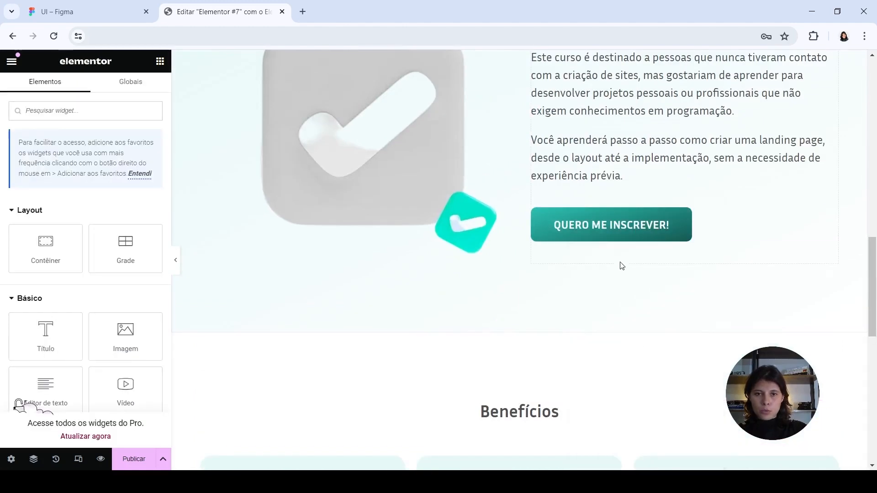
scroll(620, 214, down, 10)
right_click(486, 250)
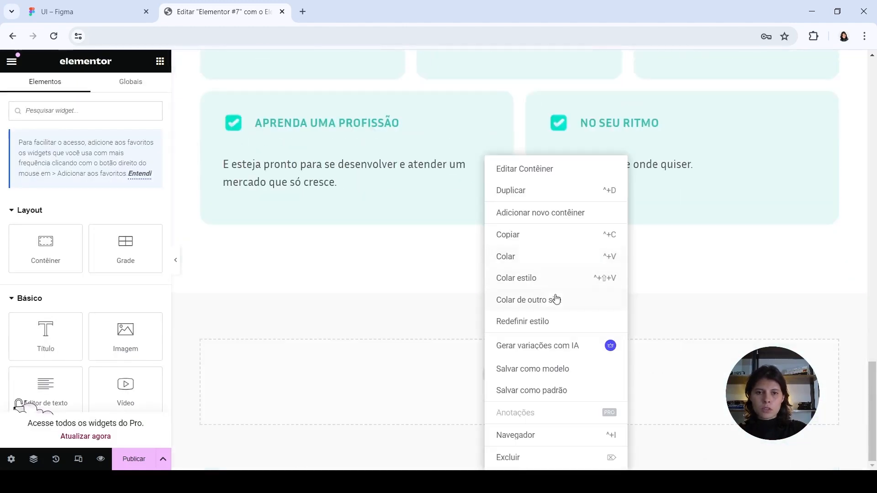
click(509, 258)
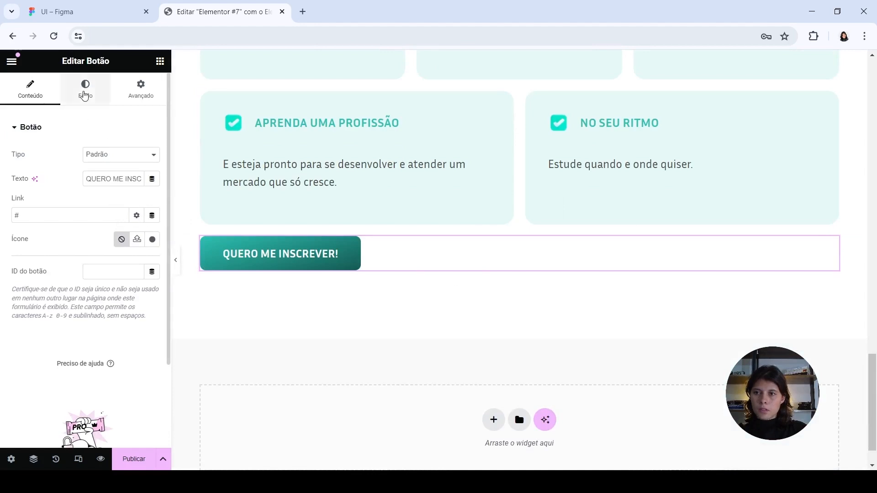
- Center the pasted enrolment button, unlink its margin values and set its top margin to 40 px
click(84, 94)
click(121, 154)
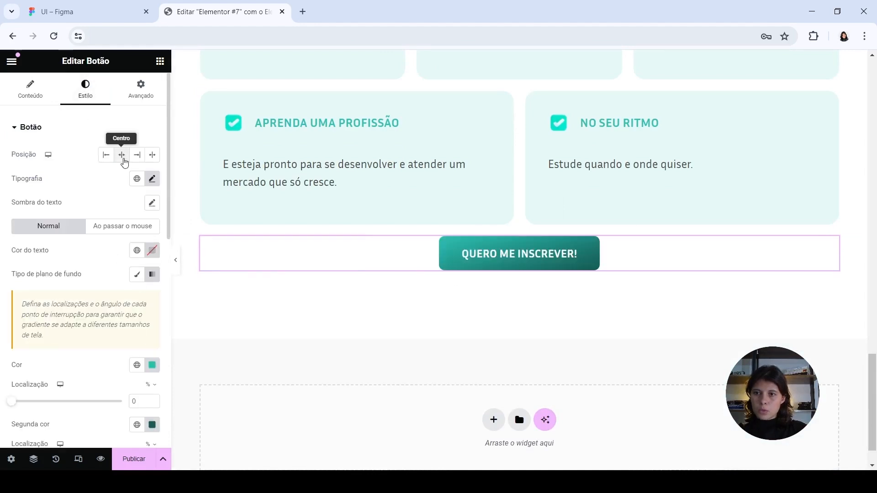
click(140, 92)
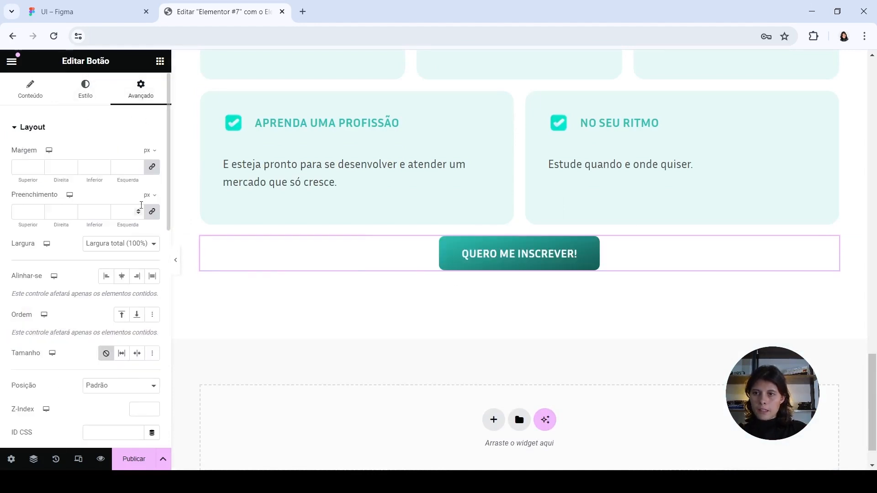
text(40)
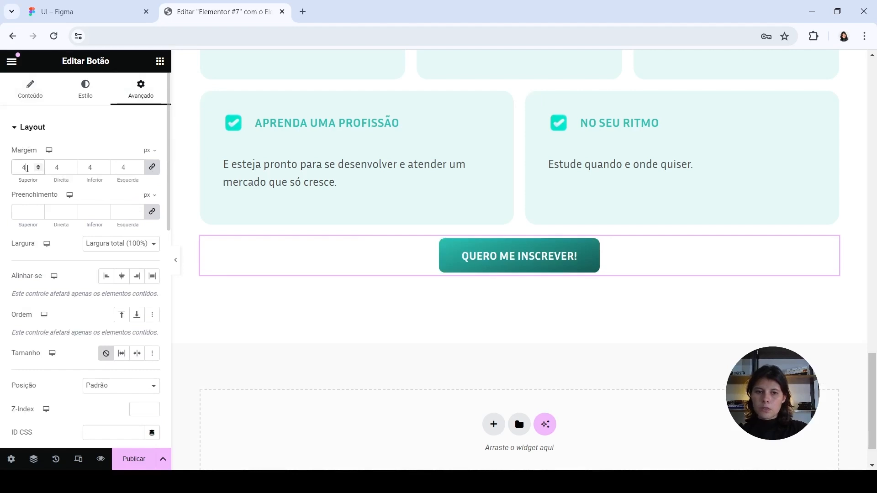
key(BackSpace)
key(BackSpace)
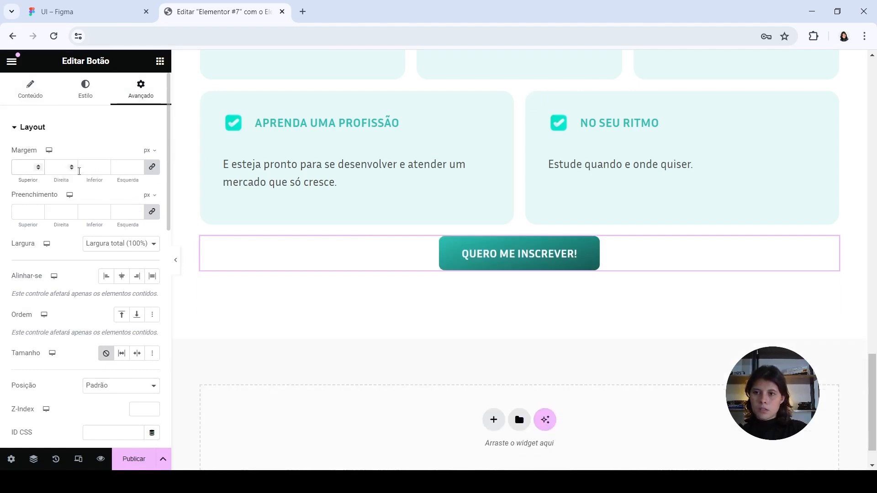
click(152, 168)
click(16, 167)
text(40)
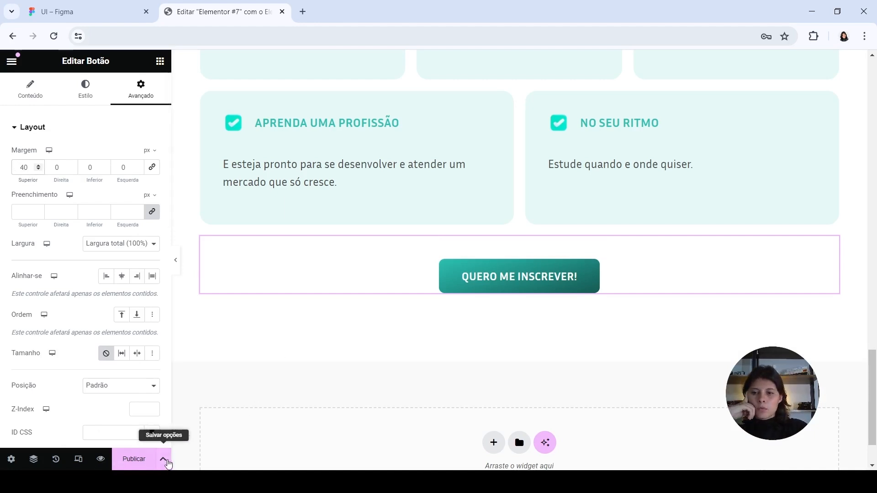
- Save the page as a draft and preview it from the hero section down to the Benefícios enrolment button
click(163, 460)
click(86, 408)
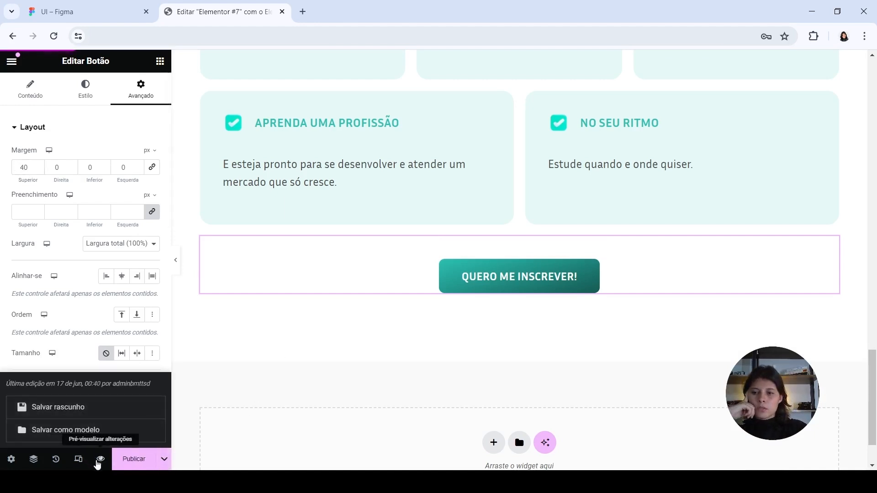
click(100, 459)
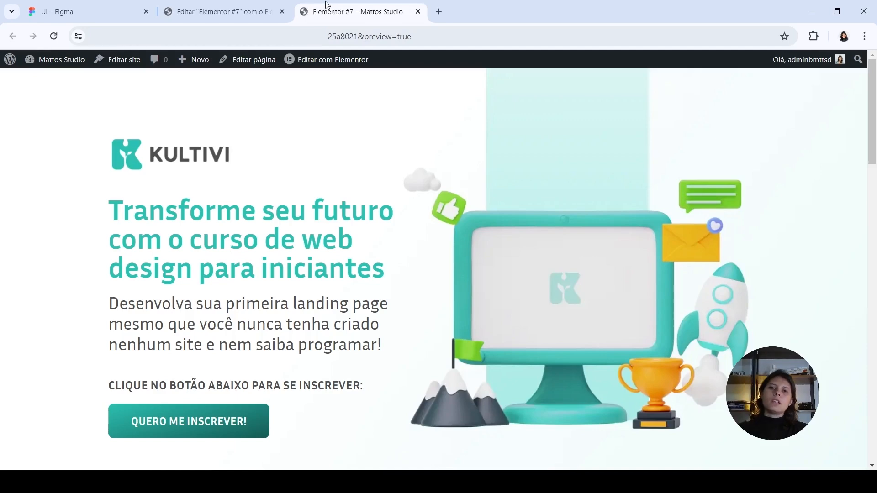
scroll(567, 180, down, 10)
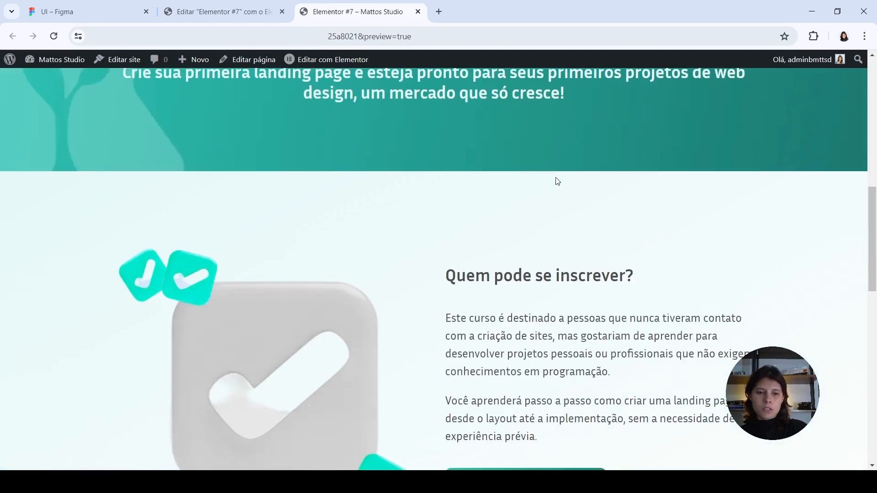
scroll(555, 183, down, 10)
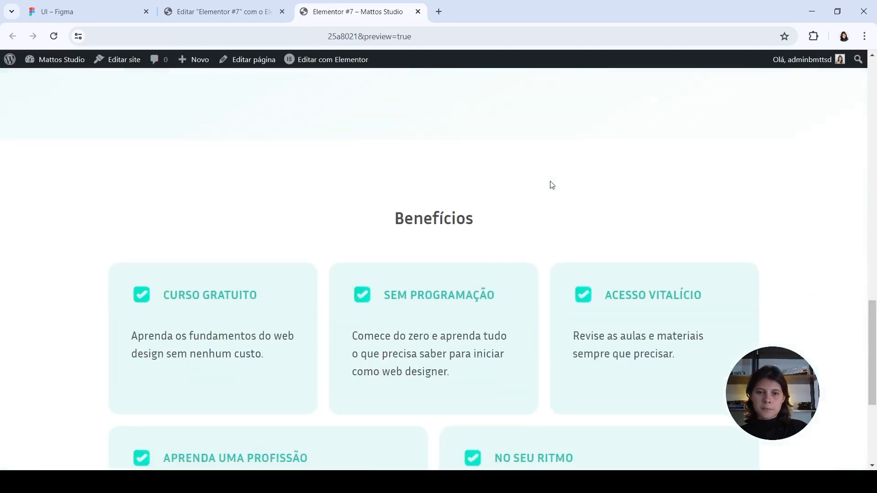
scroll(552, 185, down, 3)
scroll(546, 186, down, 3)
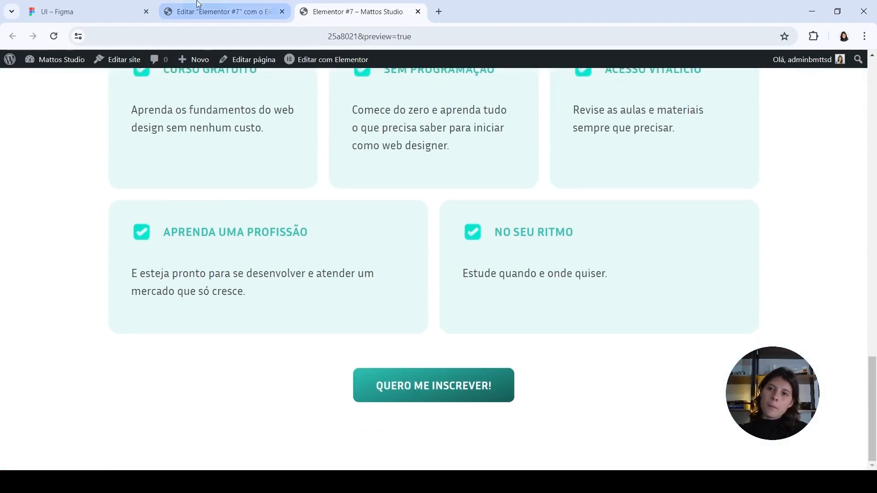
- In the Elementor editor, set the hero enrolment button's link to kultivi.com.br and save the draft
click(224, 11)
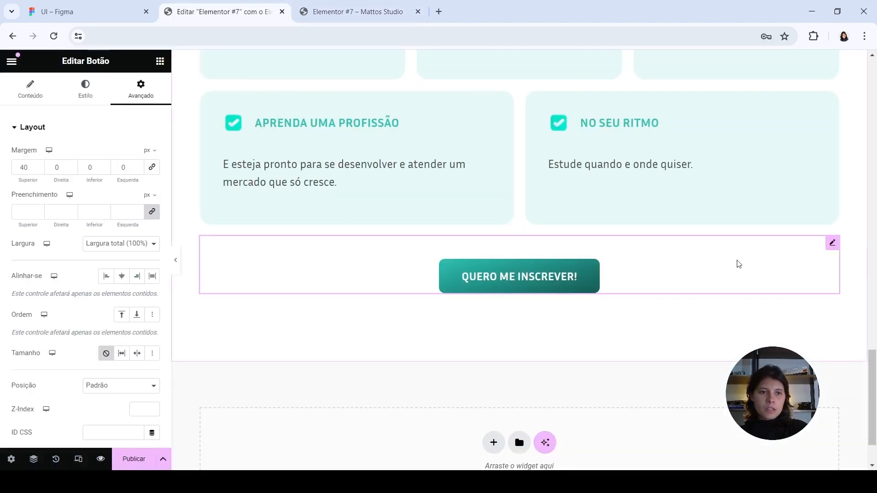
scroll(739, 264, up, 15)
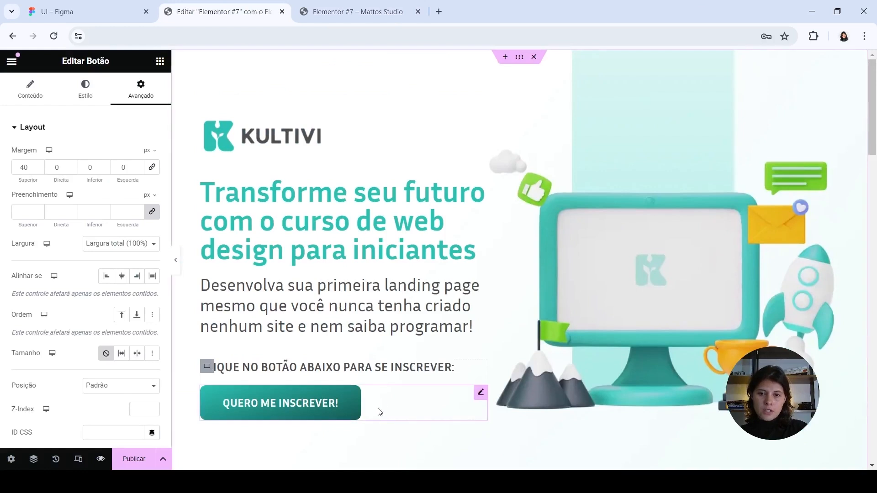
click(481, 394)
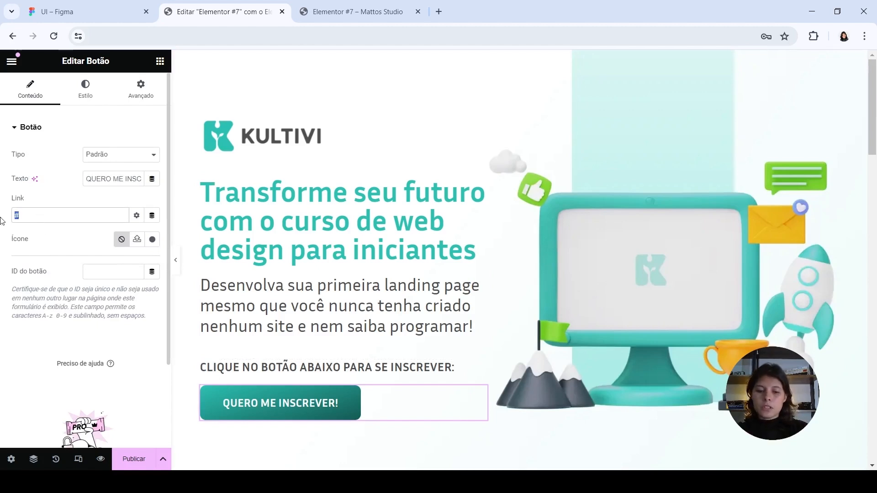
text(kultivi.com.br)
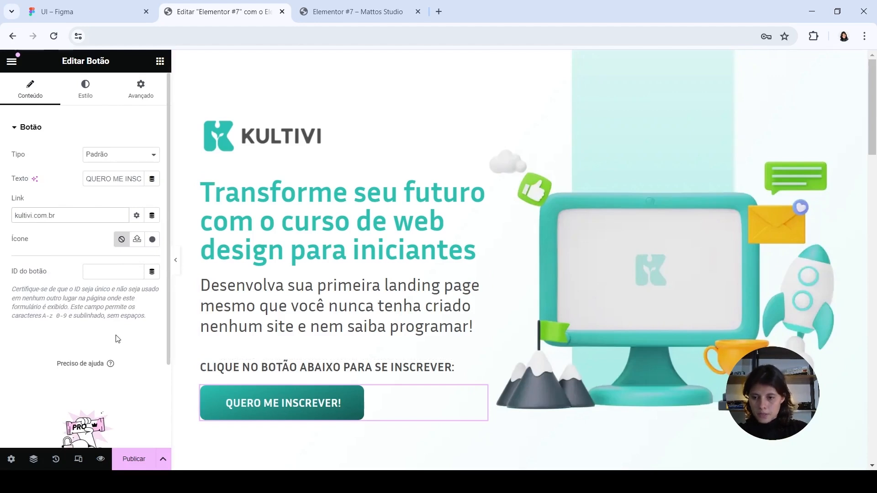
click(163, 459)
click(114, 411)
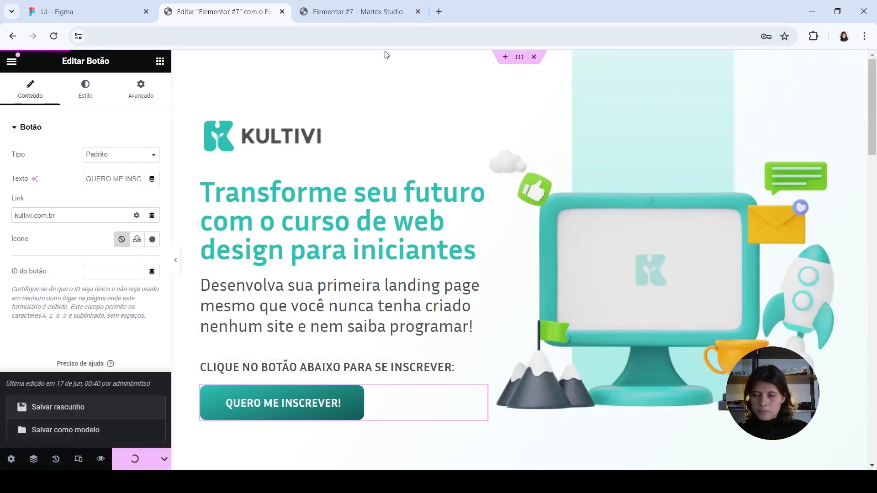
- Test the hero enrolment button's link in the page preview and return to the Elementor editor
click(353, 11)
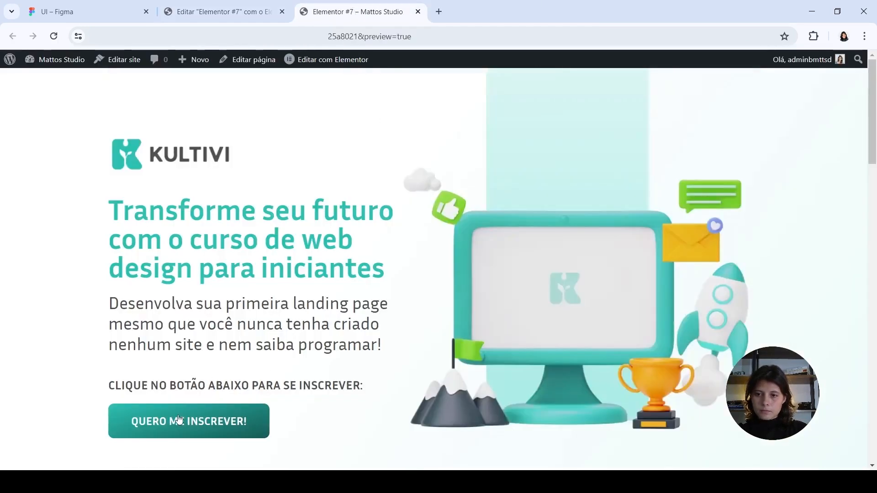
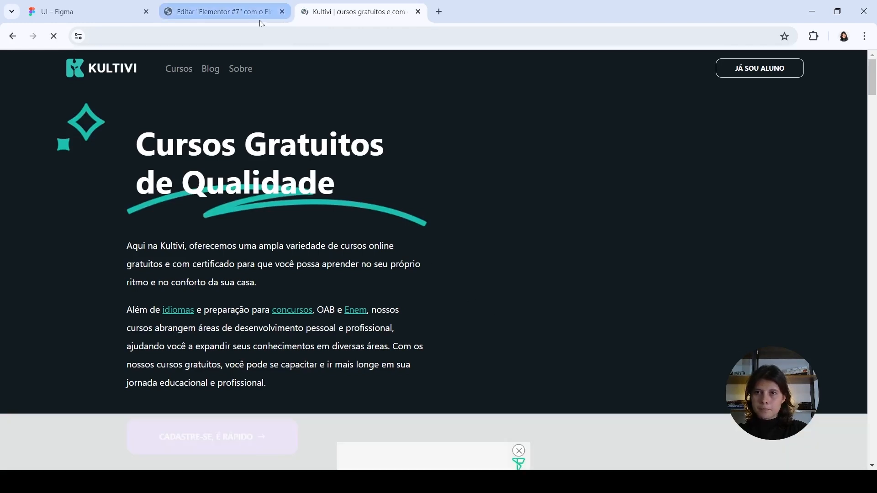
click(11, 38)
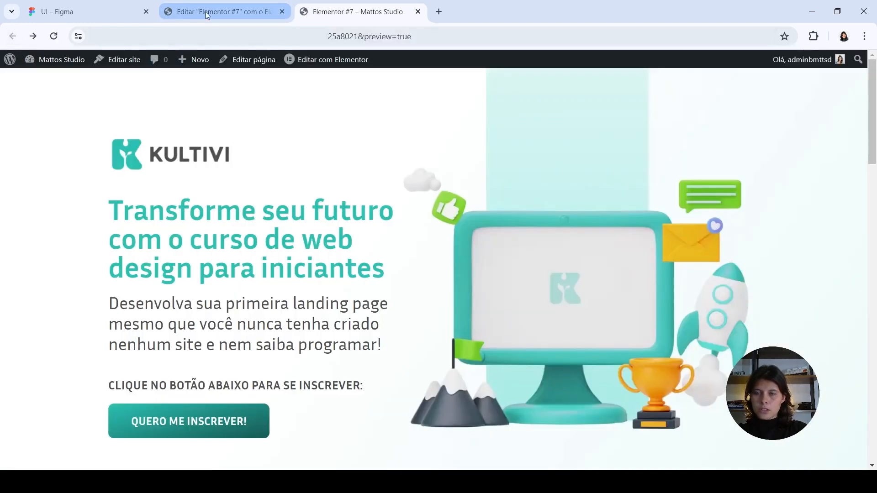
click(194, 17)
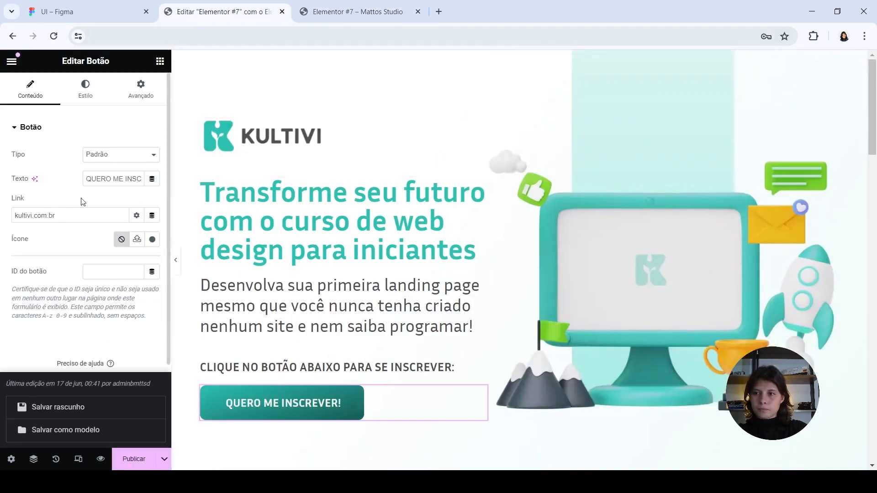
- Compare the Benefícios section and the end of the page in Elementor with the Figma design
scroll(477, 290, down, 3)
scroll(399, 295, down, 10)
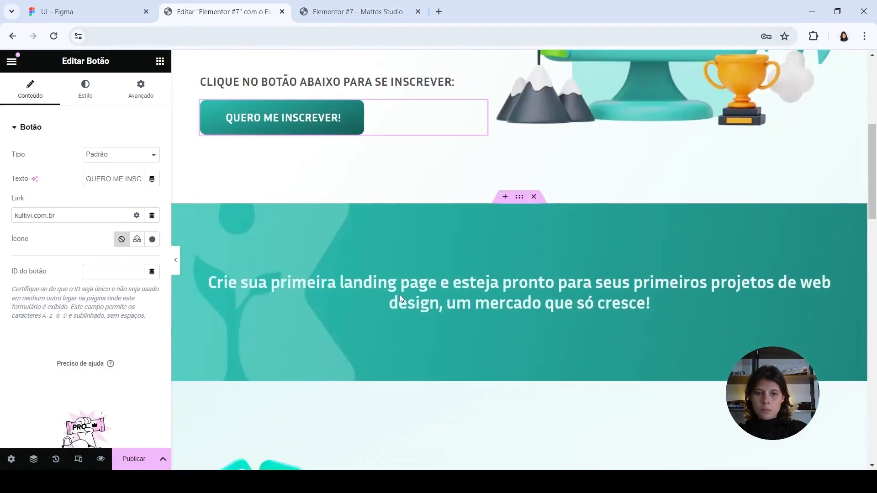
scroll(438, 293, down, 10)
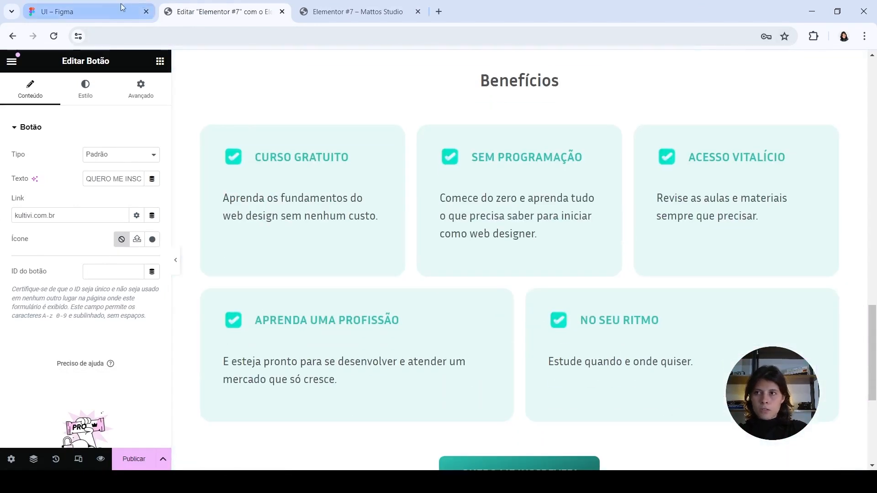
click(121, 7)
scroll(354, 200, down, 6)
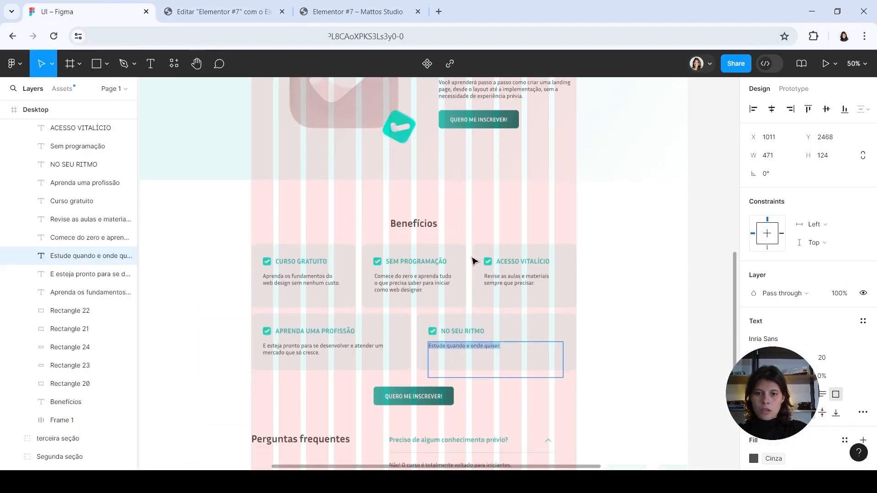
click(218, 10)
scroll(520, 231, down, 5)
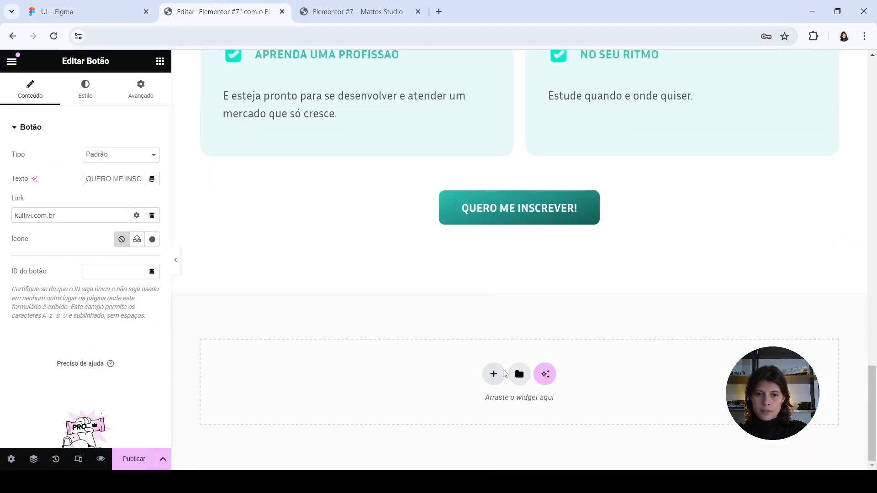
scroll(493, 306, up, 6)
scroll(493, 305, up, 5)
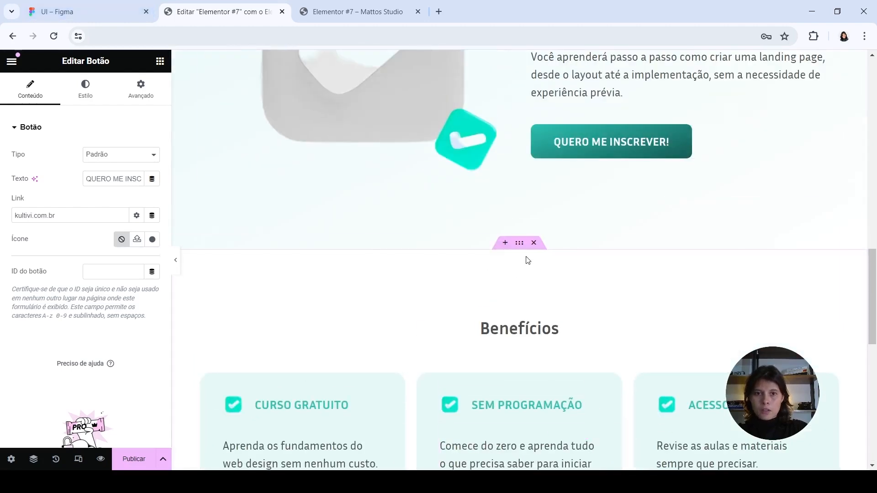
- Upload the light-green logo graphic as the Benefícios container's background image and set its position to Inferior à direita
click(520, 243)
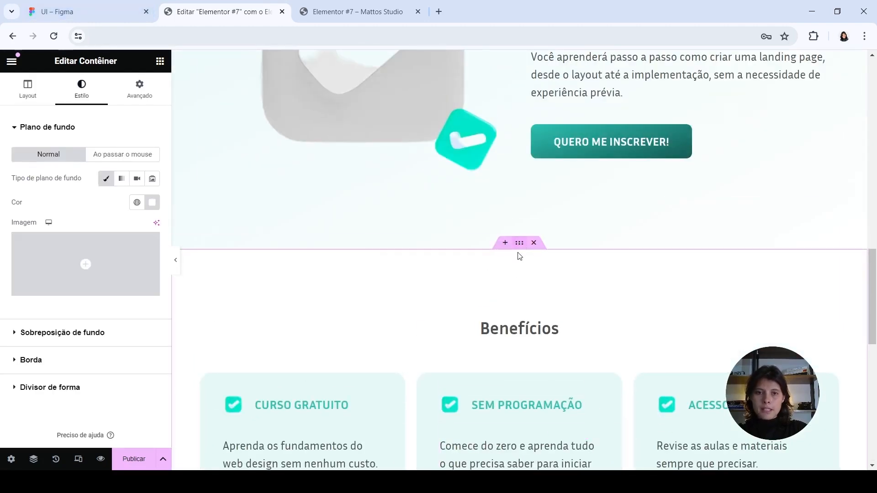
scroll(589, 174, down, 6)
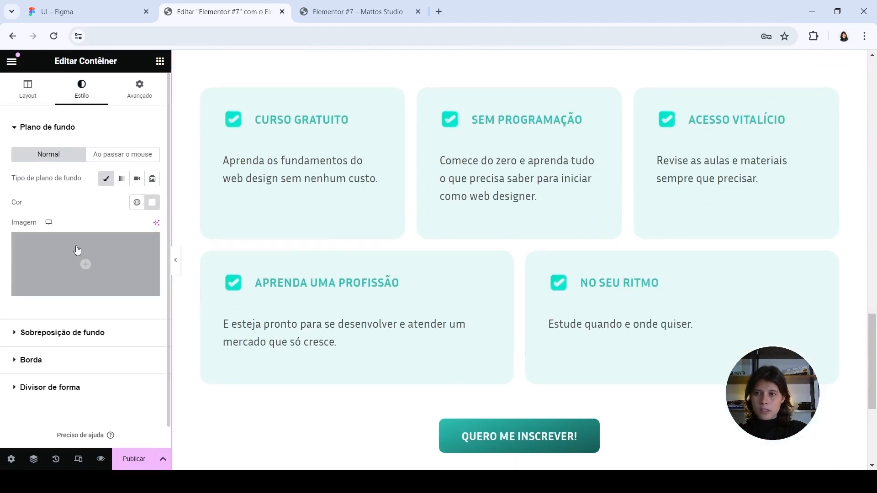
click(49, 289)
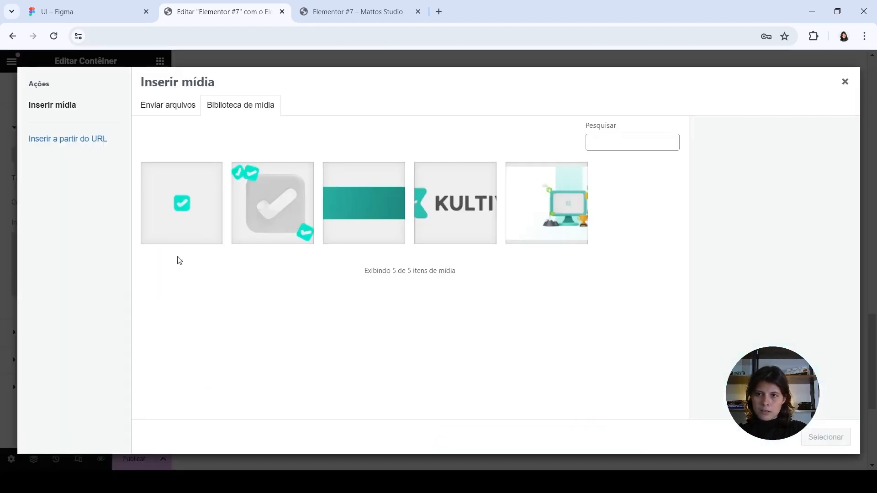
click(185, 109)
click(488, 265)
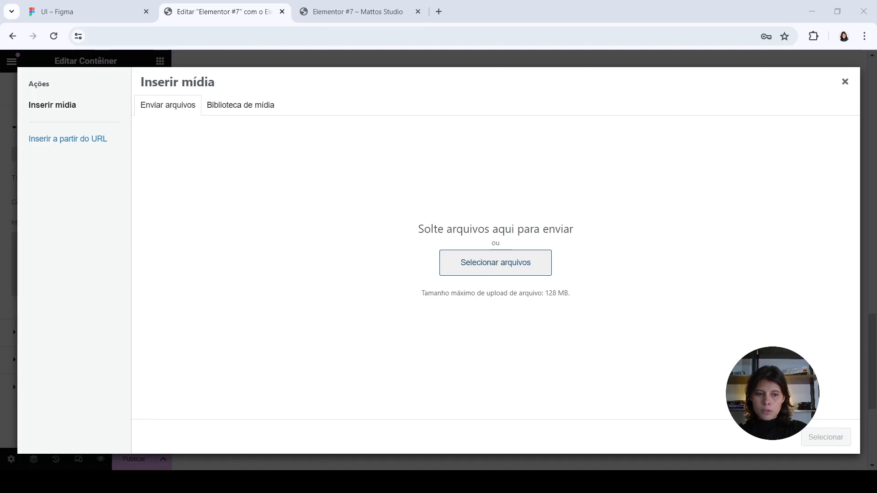
click(773, 453)
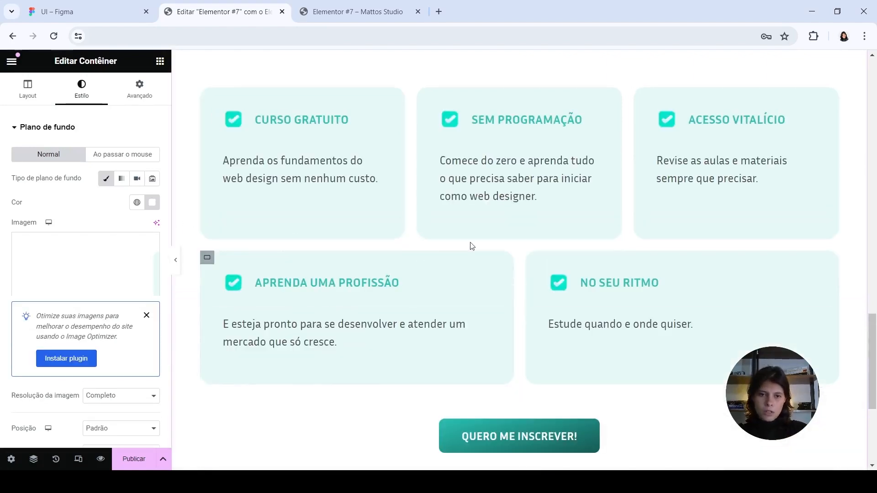
scroll(149, 378, down, 3)
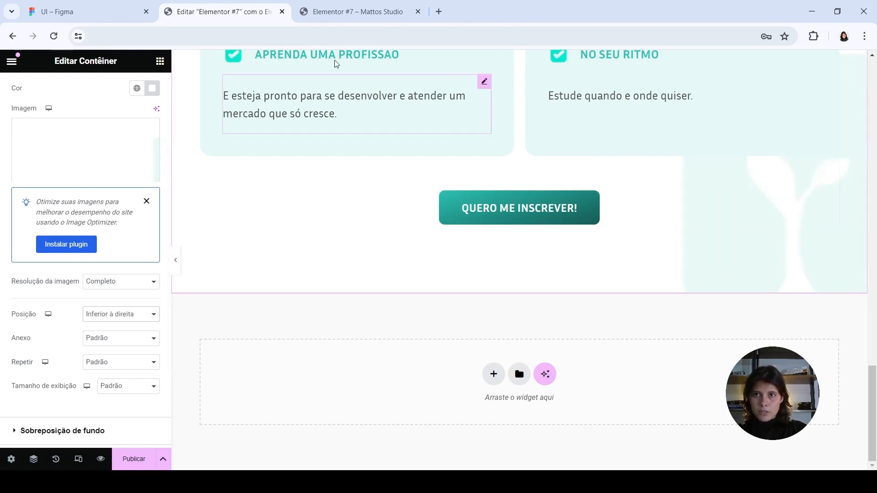
- Check the logo graphic in the Figma design, and in Elementor set the background image's display size to Conter and repetition to Não repetir
click(107, 9)
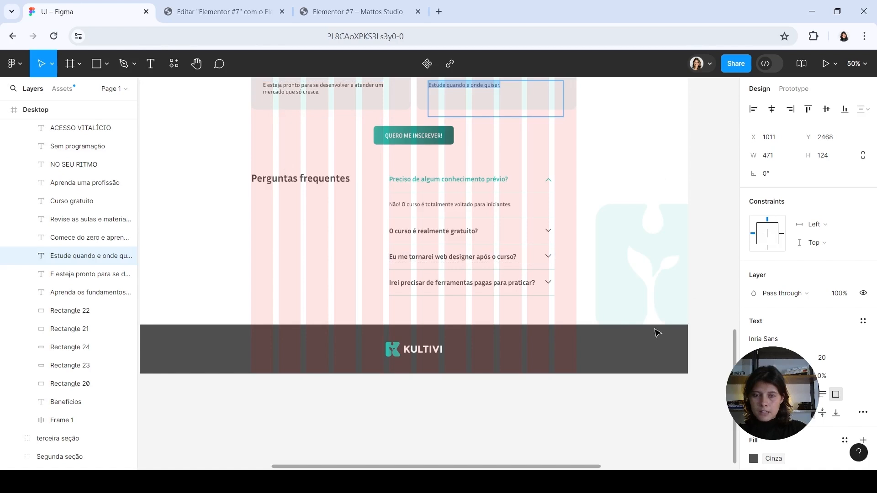
click(228, 10)
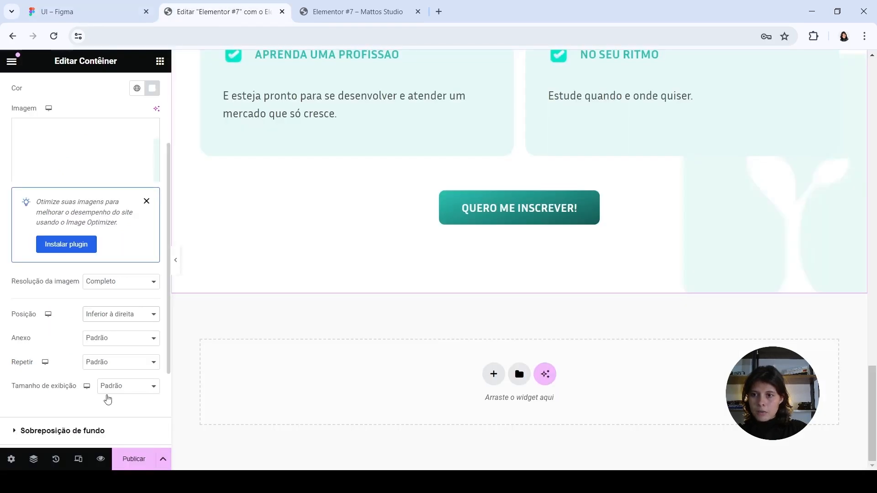
click(126, 419)
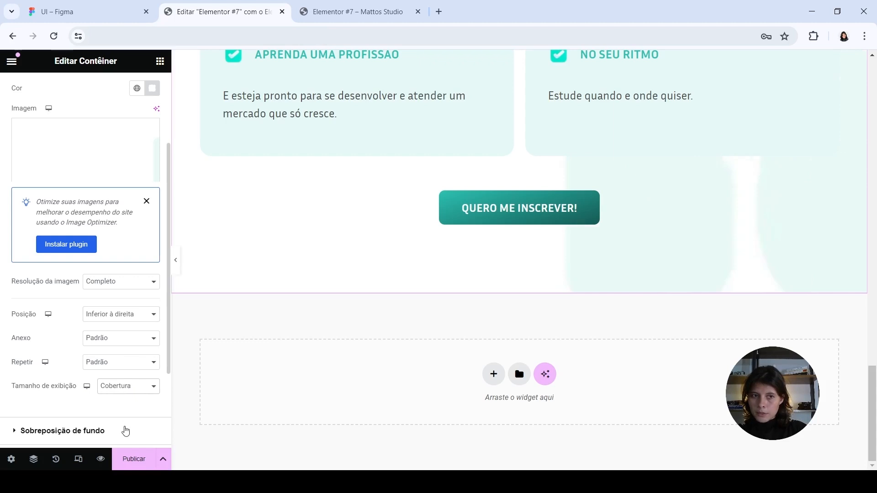
click(125, 431)
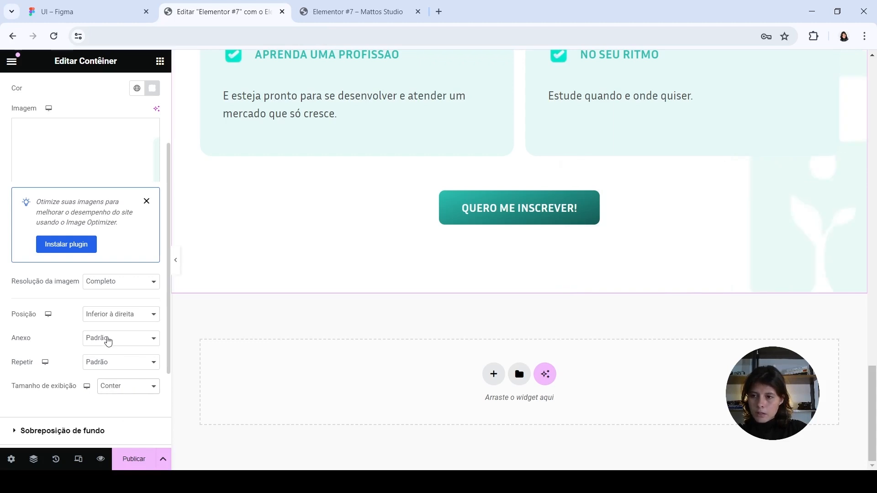
click(111, 388)
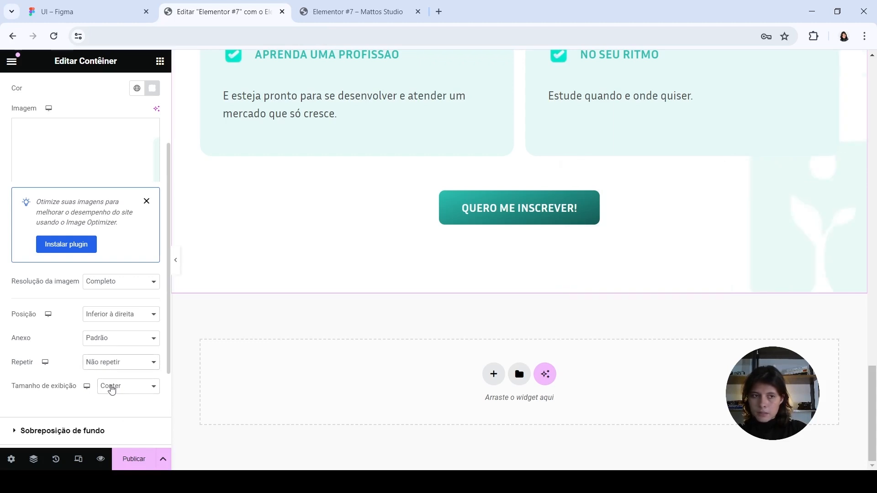
- Examine how the background graphic sits behind the Benefícios section, from its heading down to the enrolment button
scroll(456, 249, up, 10)
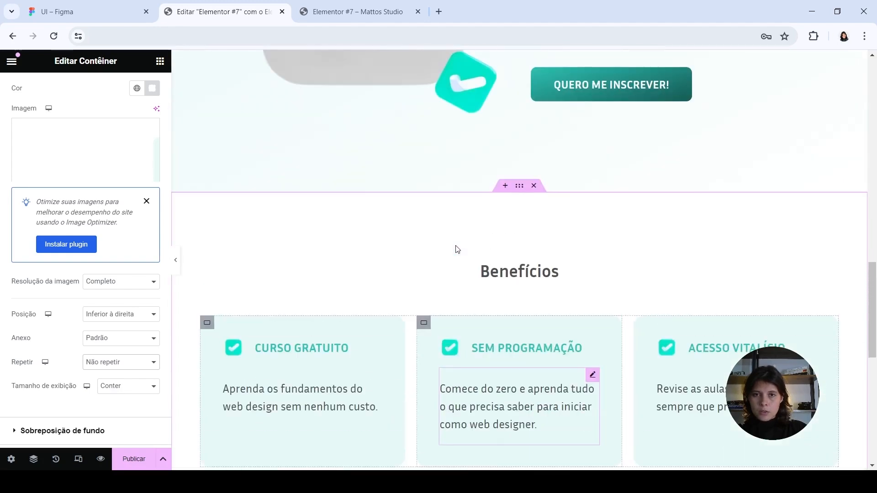
scroll(122, 180, up, 3)
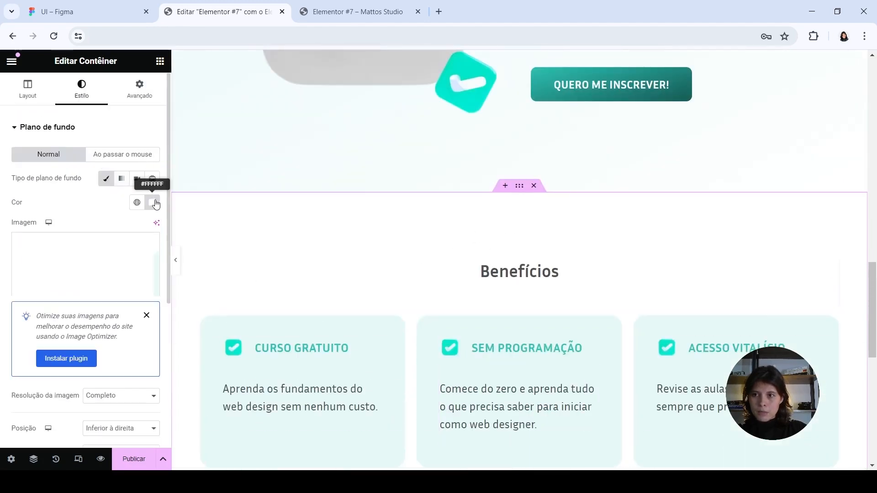
scroll(594, 297, down, 5)
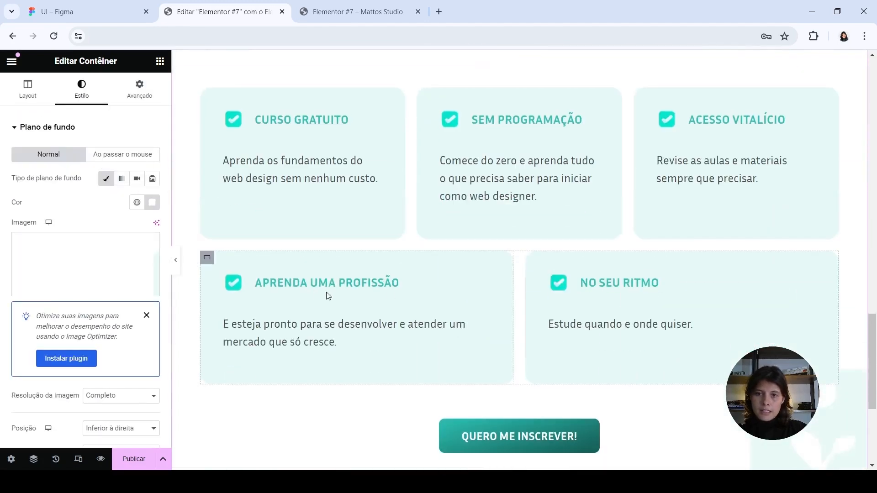
scroll(816, 309, down, 5)
scroll(399, 224, up, 3)
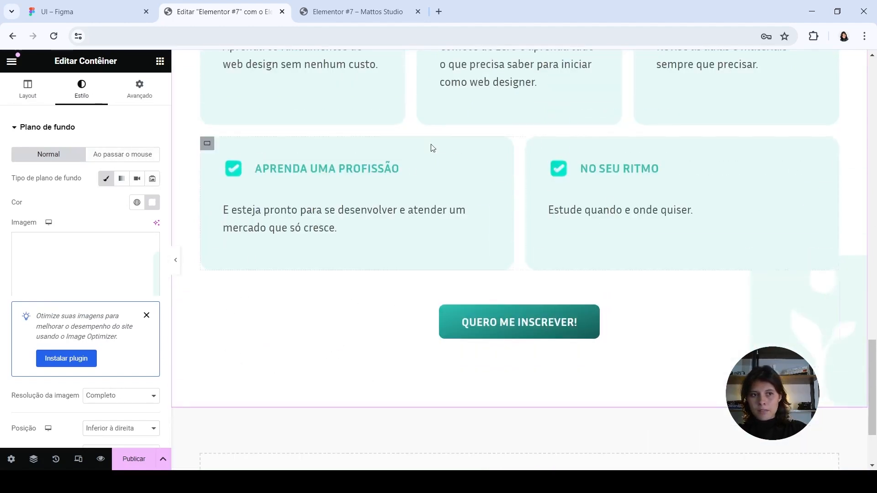
scroll(431, 146, up, 7)
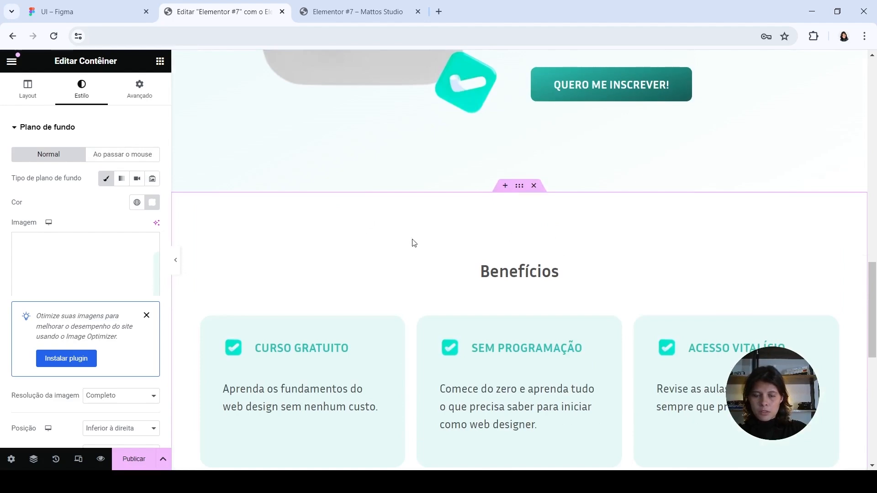
scroll(554, 231, down, 4)
scroll(532, 181, up, 3)
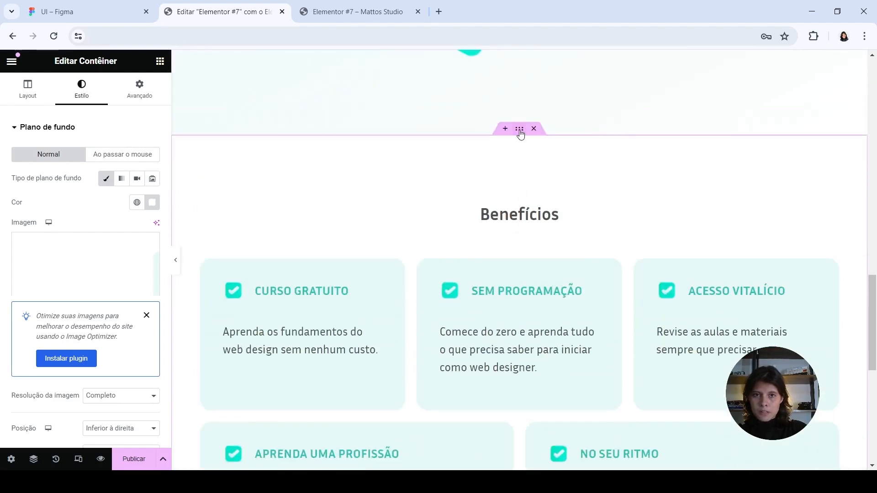
- Try a dark #313131 background colour on the Benefícios container and reset it to #FFFFFF
click(151, 203)
drag(126, 297, 52, 318)
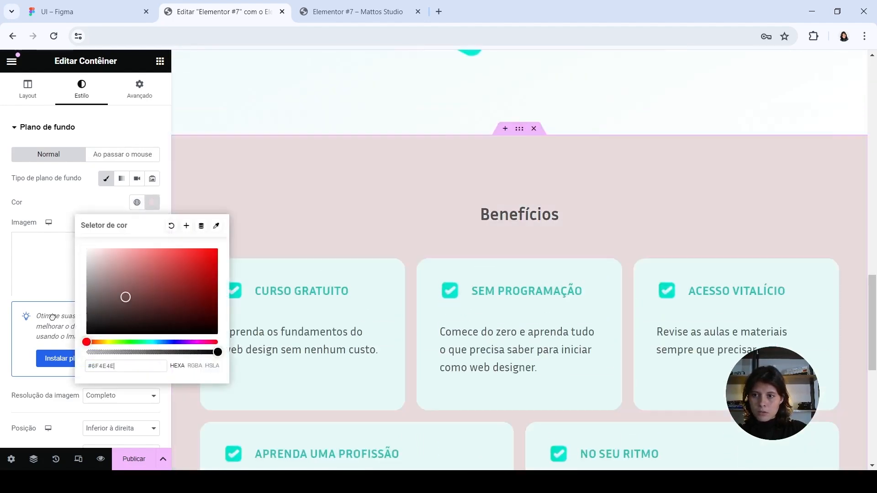
scroll(519, 188, down, 6)
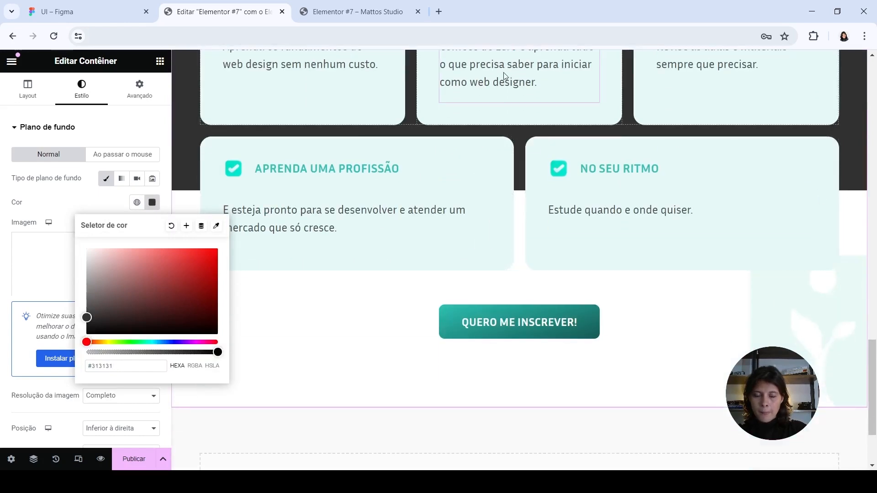
scroll(504, 76, up, 5)
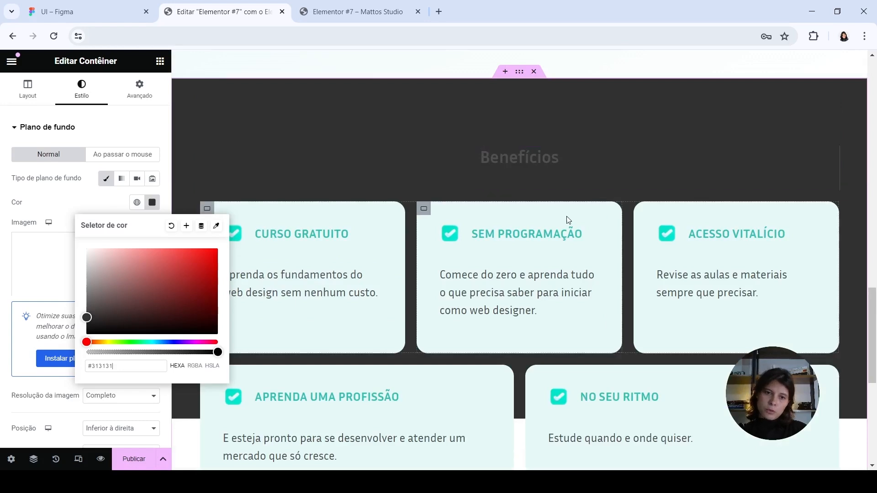
drag(131, 274, 48, 224)
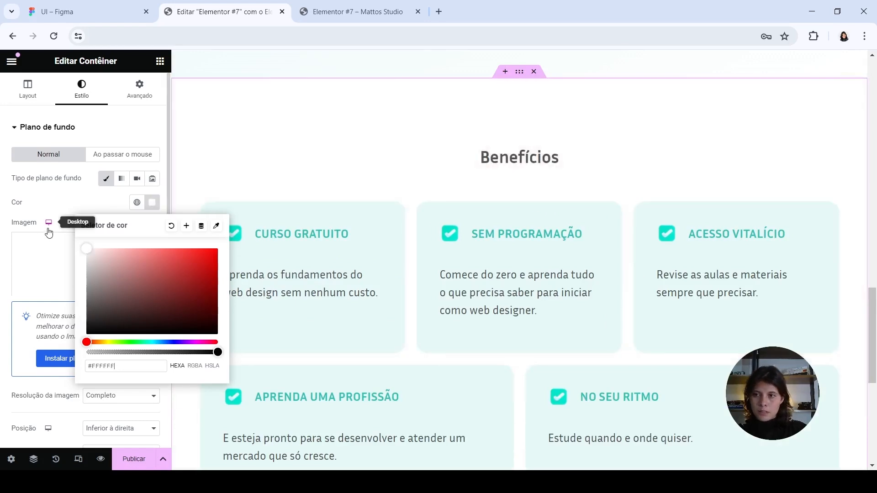
click(53, 199)
- Save the Elementor page as a draft and look at its preview
click(347, 9)
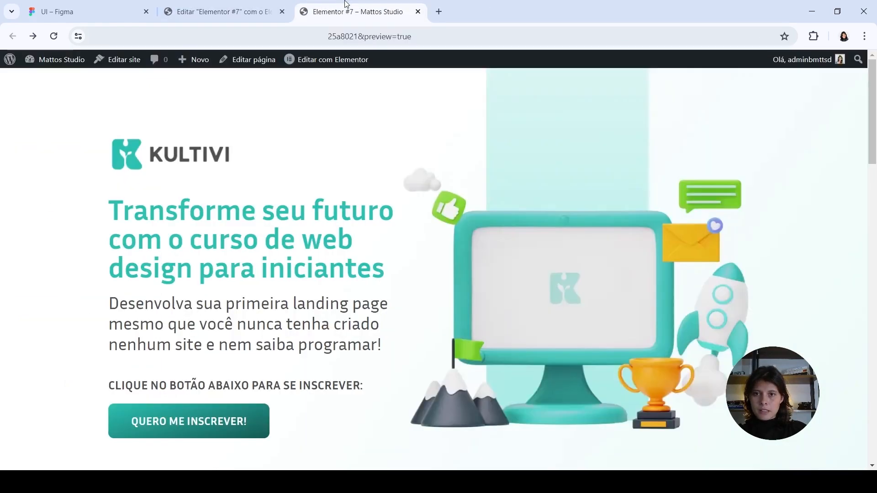
click(250, 8)
click(166, 465)
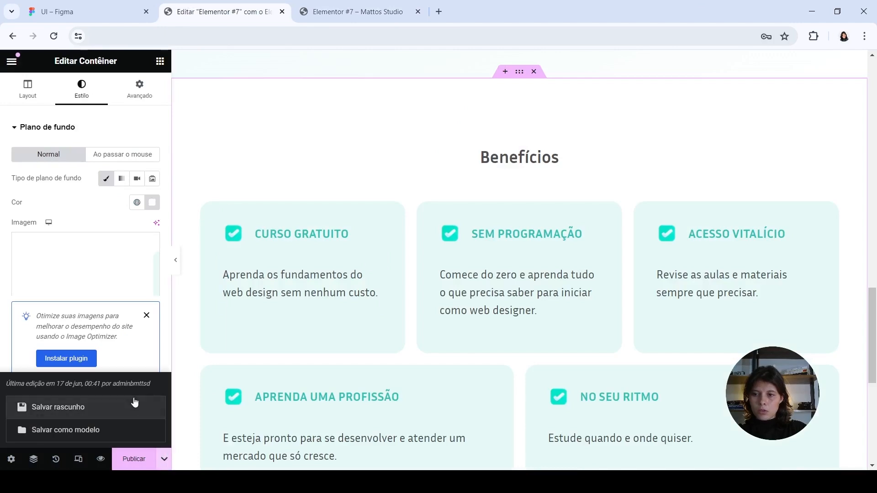
click(133, 401)
click(349, 14)
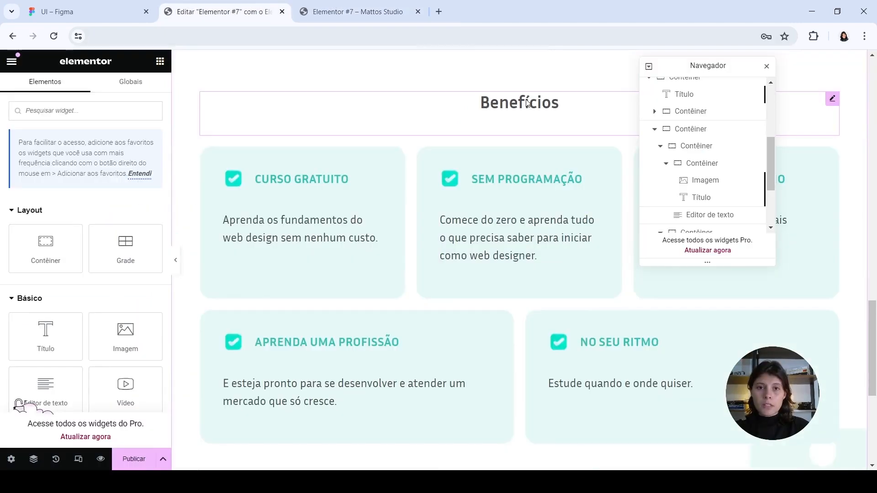
- Copy the Benefícios heading and paste the duplicate below the section's enrolment button
right_click(520, 103)
click(551, 163)
scroll(553, 165, down, 6)
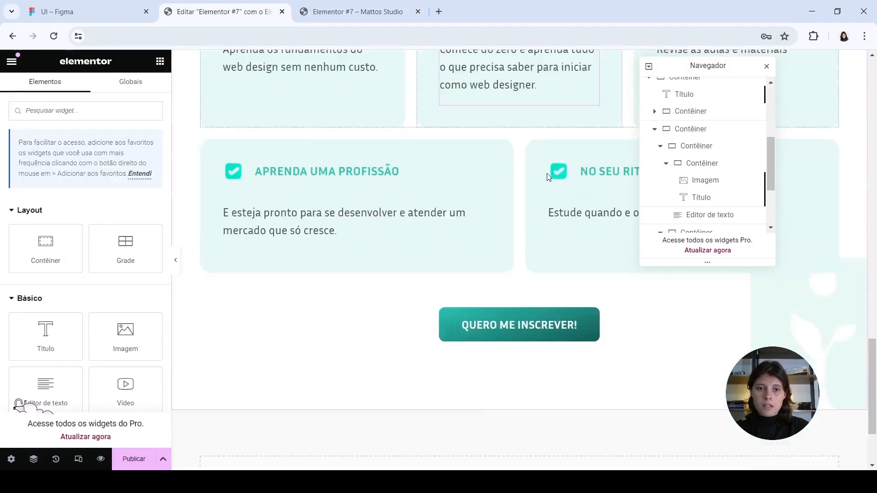
right_click(490, 260)
click(505, 263)
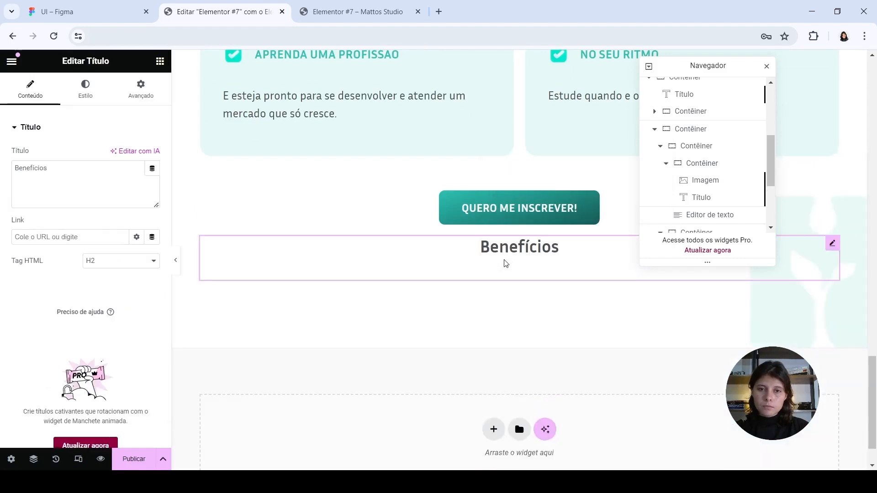
- Set the enrolment button's bottom margin to 40 px, close the Navegador, and check the spacing around the section
click(371, 207)
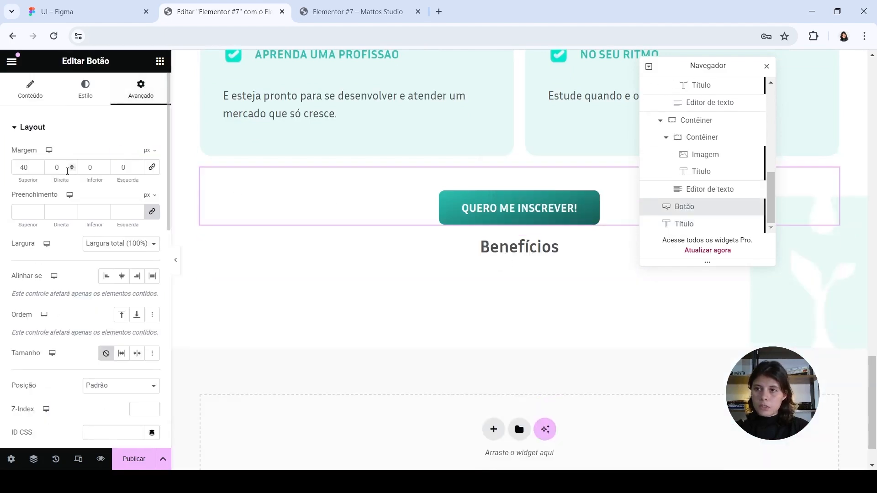
text(4)
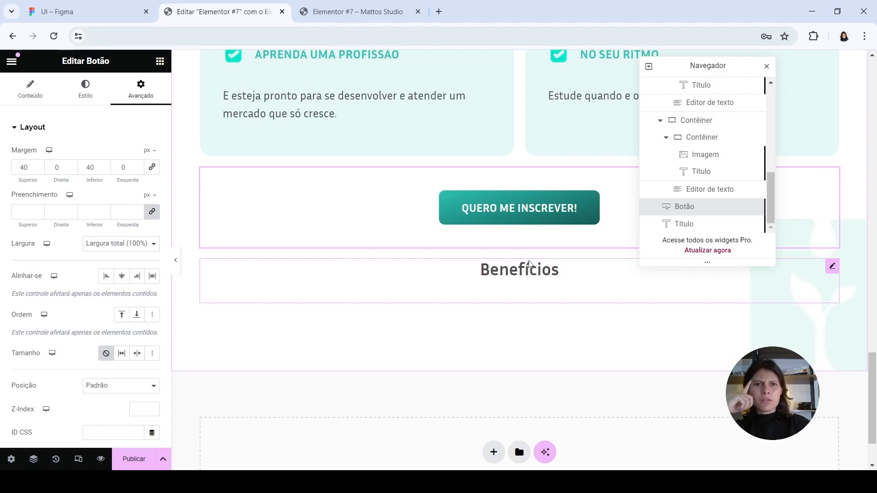
click(767, 65)
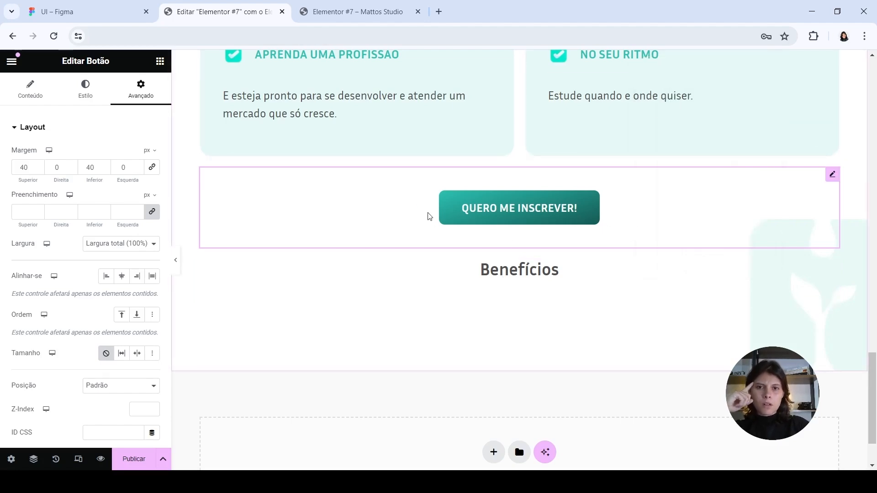
scroll(428, 216, up, 5)
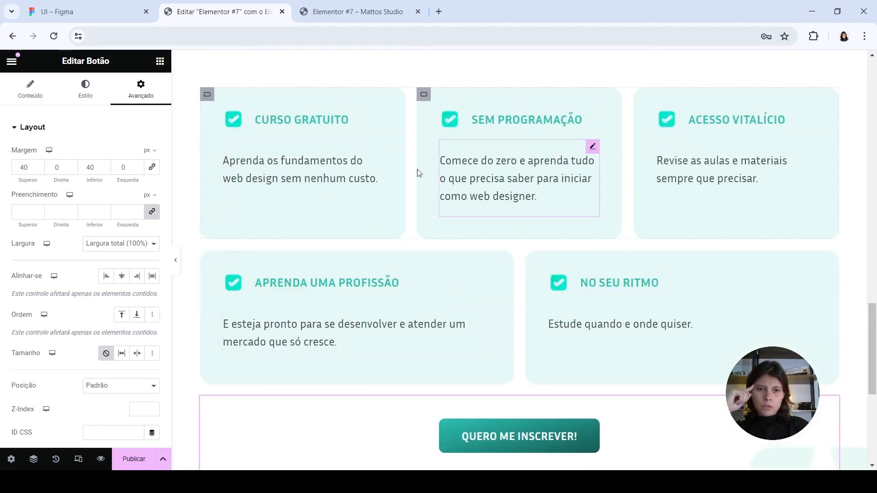
scroll(450, 111, down, 3)
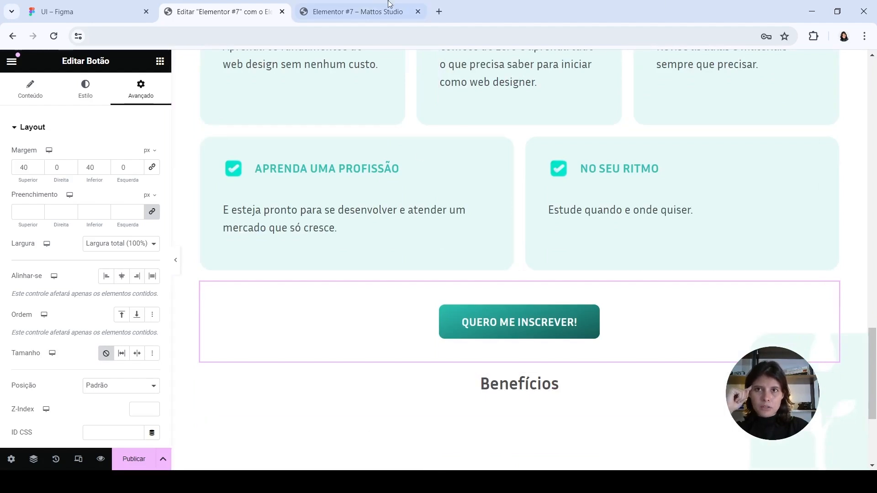
- Take the FAQ heading text from the Figma design and replace the duplicated Elementor heading's text with "Perguntas frequentes"
click(361, 12)
click(210, 11)
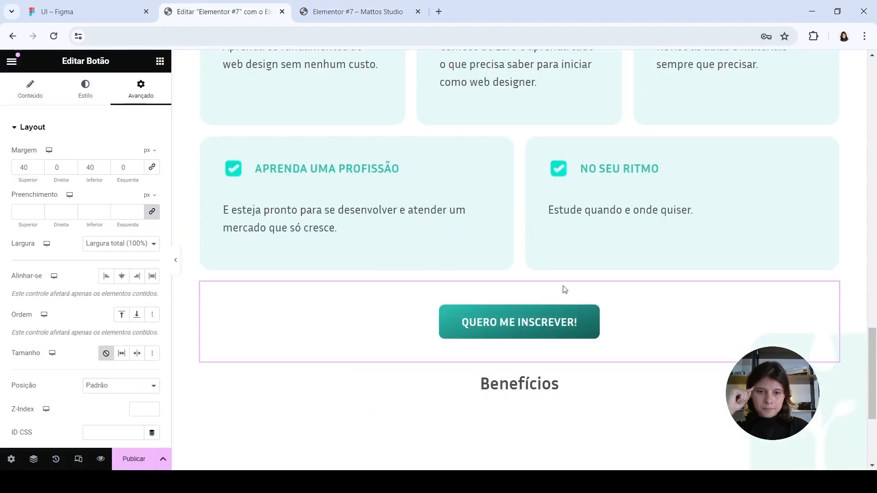
click(112, 9)
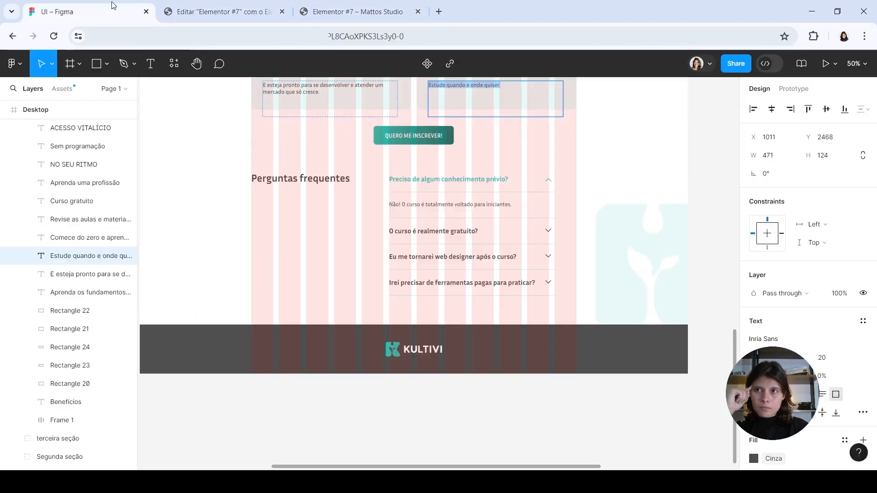
double_click(312, 176)
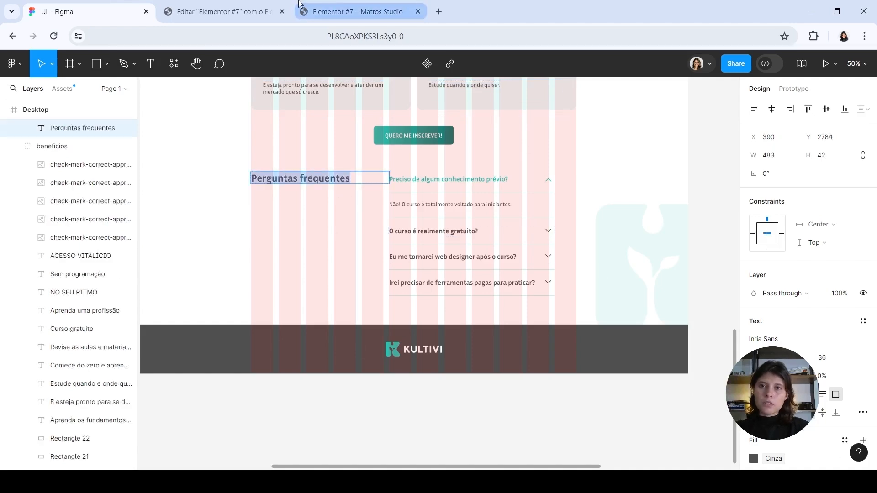
click(361, 11)
click(246, 6)
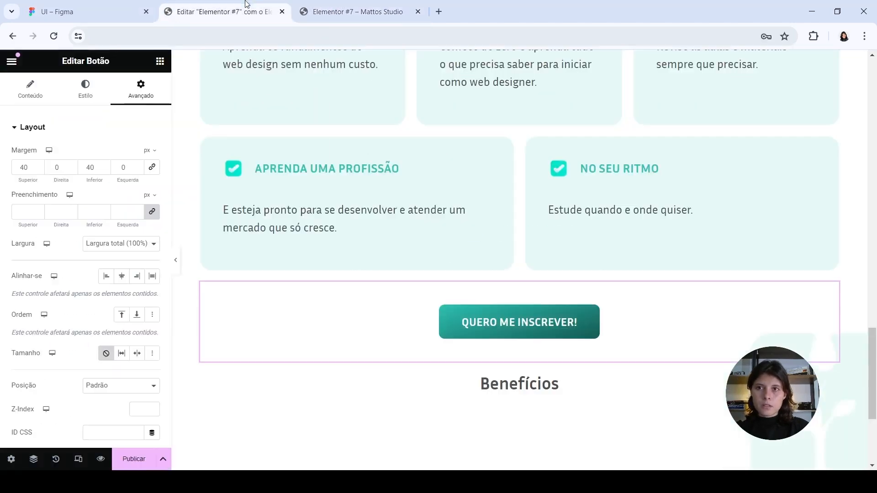
click(531, 394)
key(ctrl+a)
text(Perguntas frequentes)
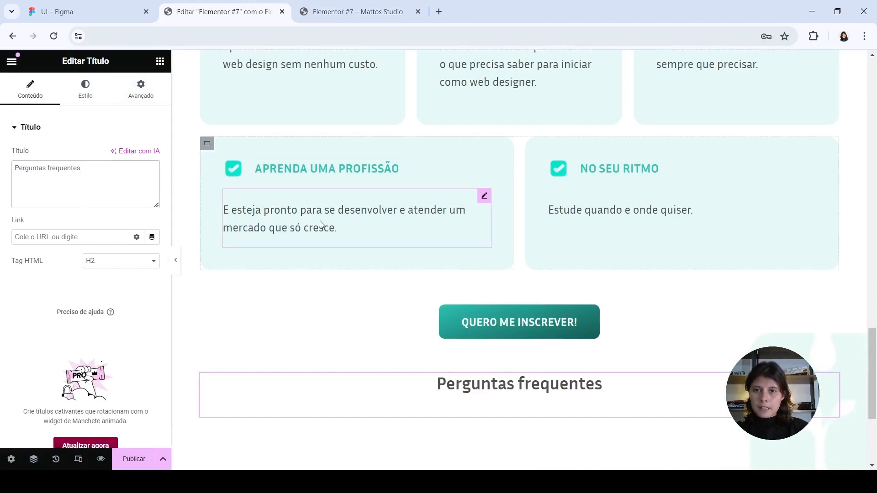
- Check the FAQ layout in the Figma design, and add a container with horizontal direction above the Perguntas frequentes heading in Elementor
click(208, 144)
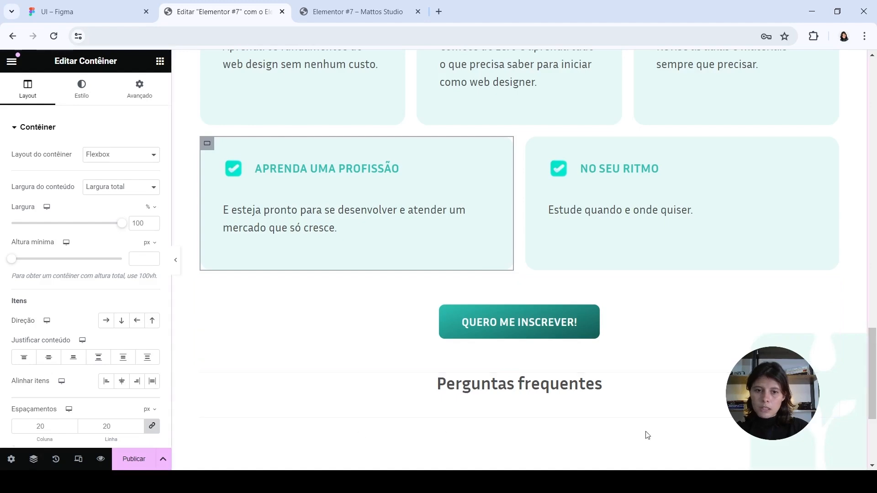
click(68, 5)
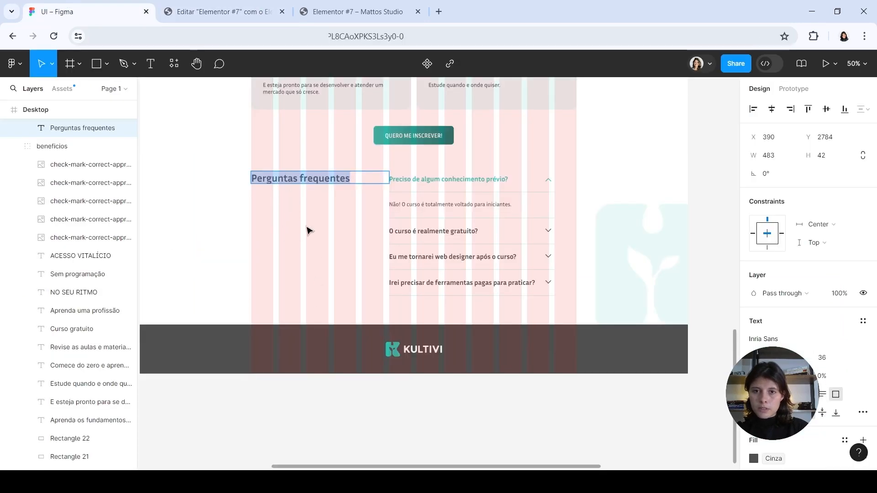
click(220, 11)
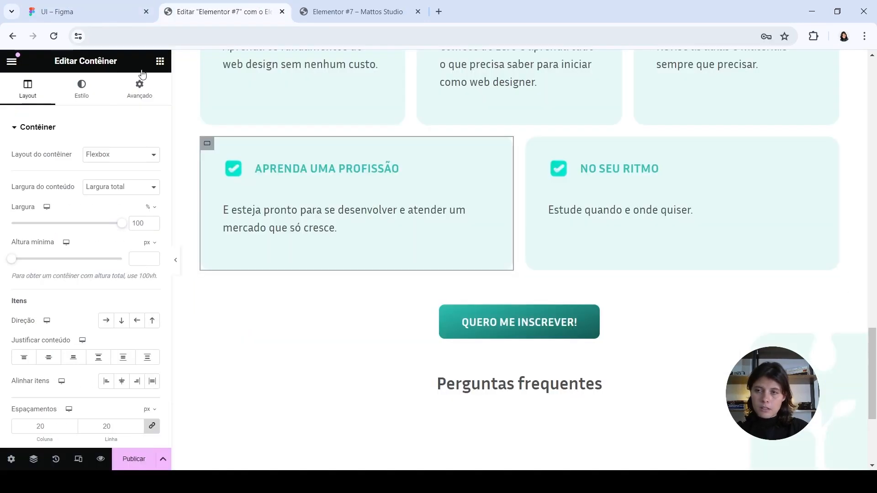
click(159, 61)
drag(46, 247, 455, 379)
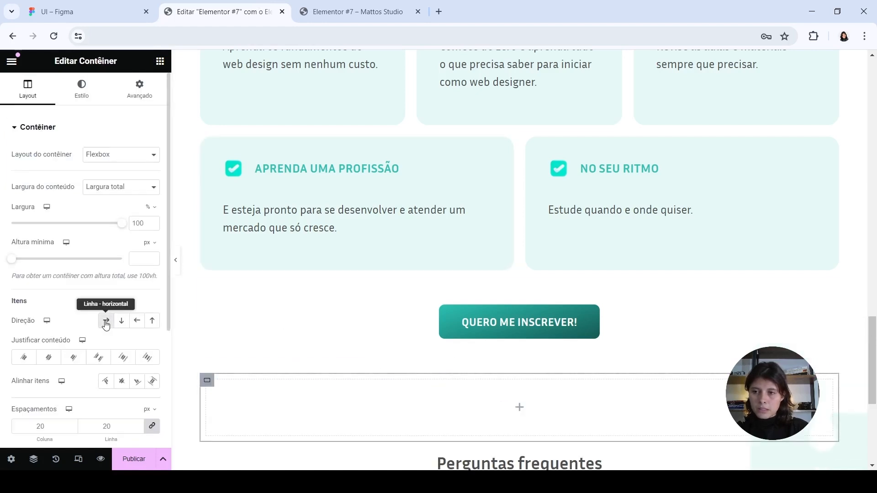
- Set the new container's padding to 0 on all sides and move the Perguntas frequentes heading into it
click(138, 91)
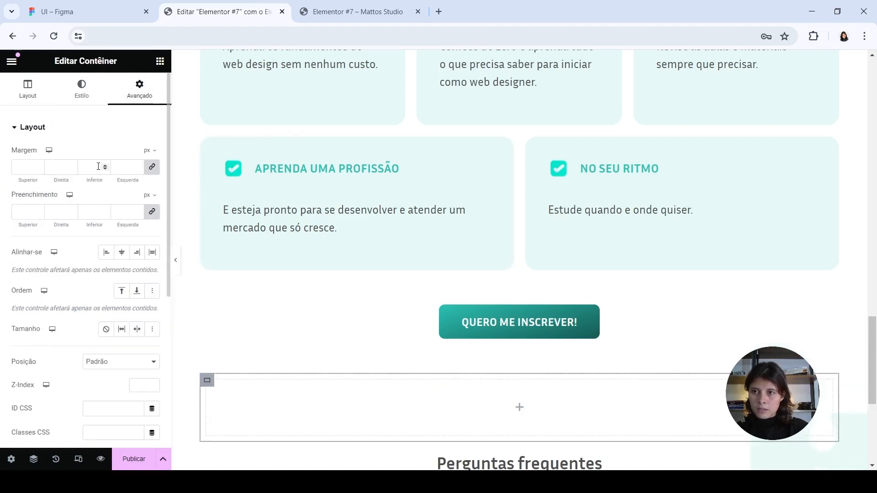
click(22, 211)
text(0)
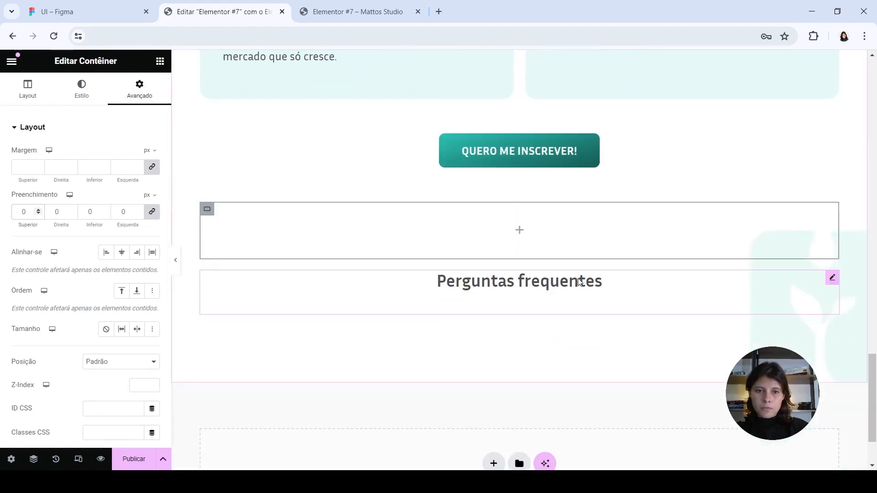
drag(832, 281, 484, 232)
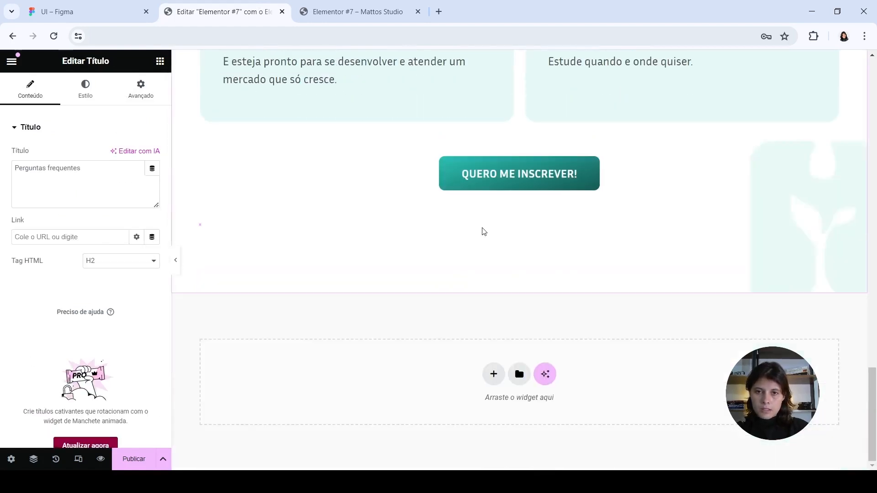
- Set the Perguntas frequentes heading's bottom margin to 0 and its custom width to 45%
click(137, 99)
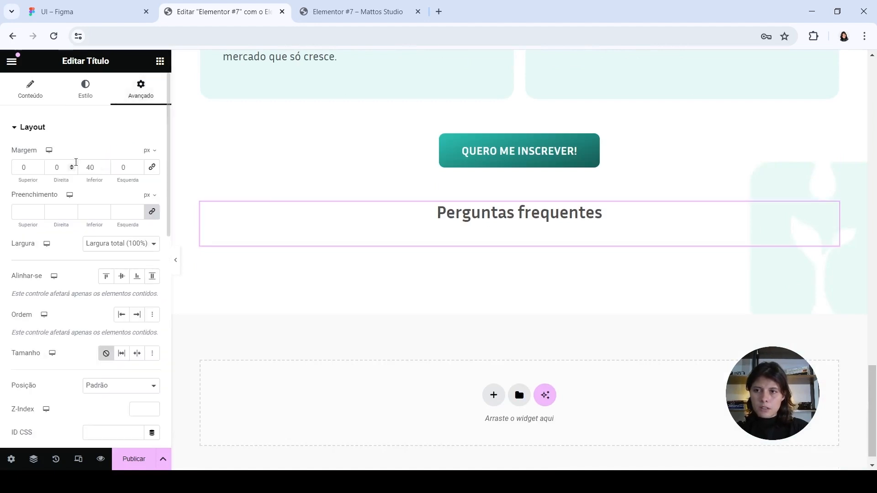
key(BackSpace)
key(BackSpace)
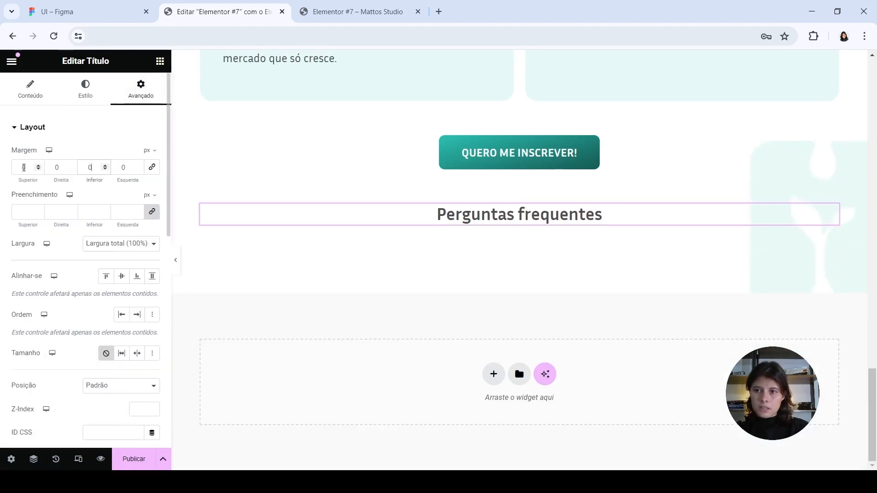
click(122, 282)
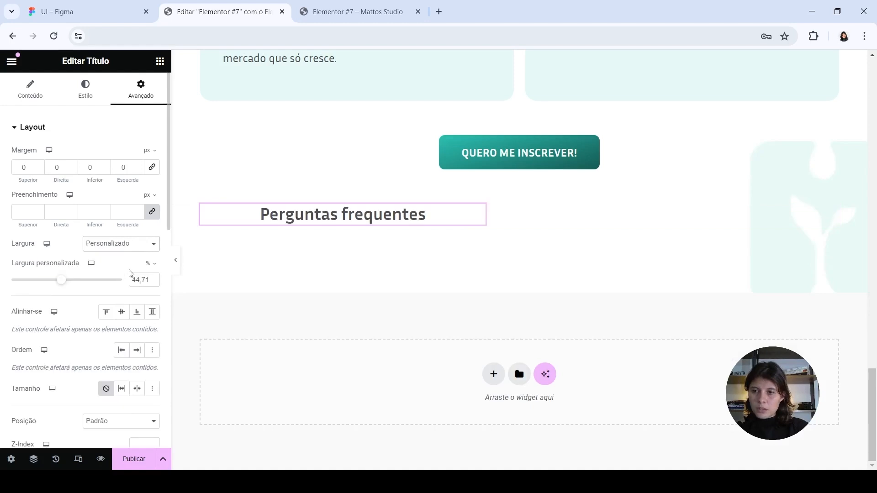
double_click(138, 280)
text(45)
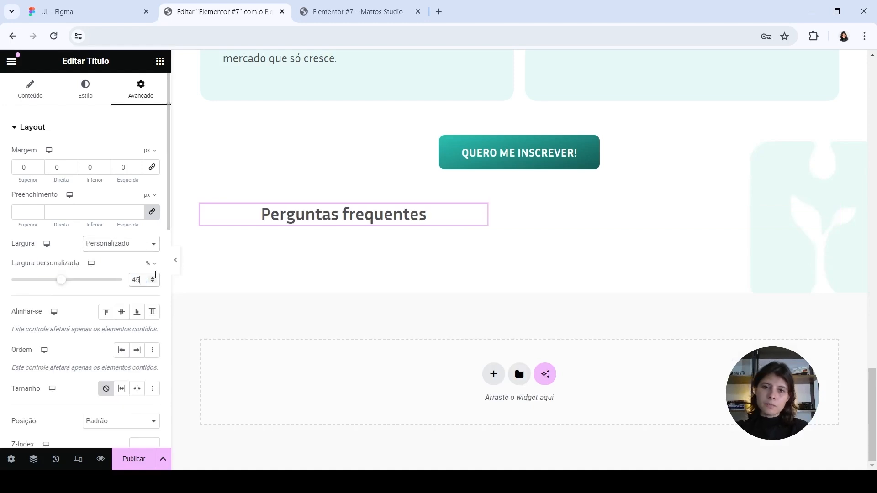
- Align the Perguntas frequentes heading's text to the left
click(33, 93)
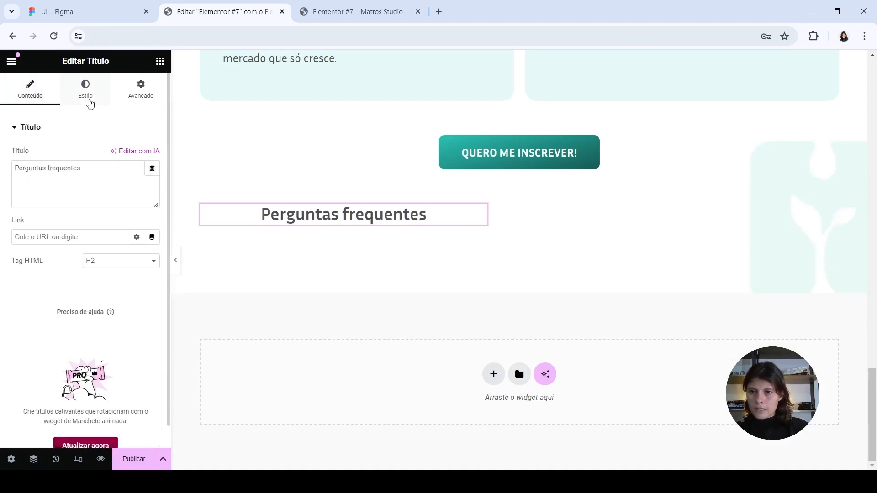
click(86, 92)
click(106, 154)
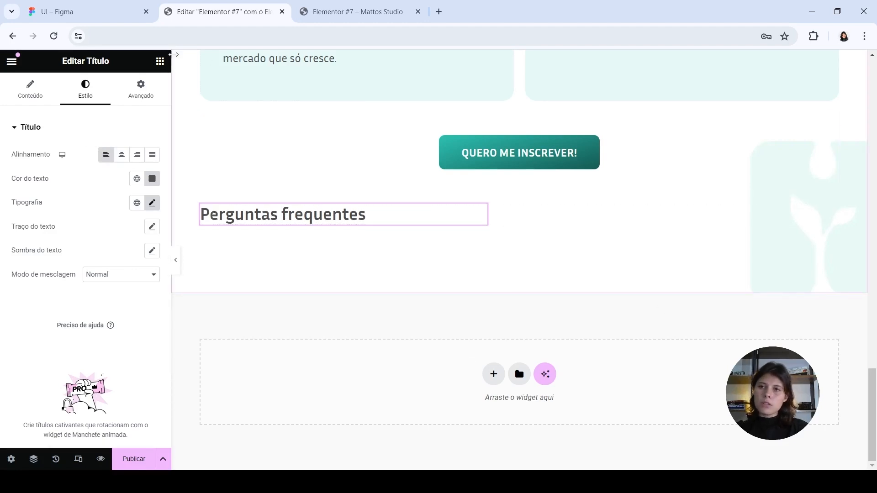
- Compare with the FAQ in the Figma design, find the Alternância widget in Elementor, and place it below the Perguntas frequentes heading
click(160, 60)
click(70, 6)
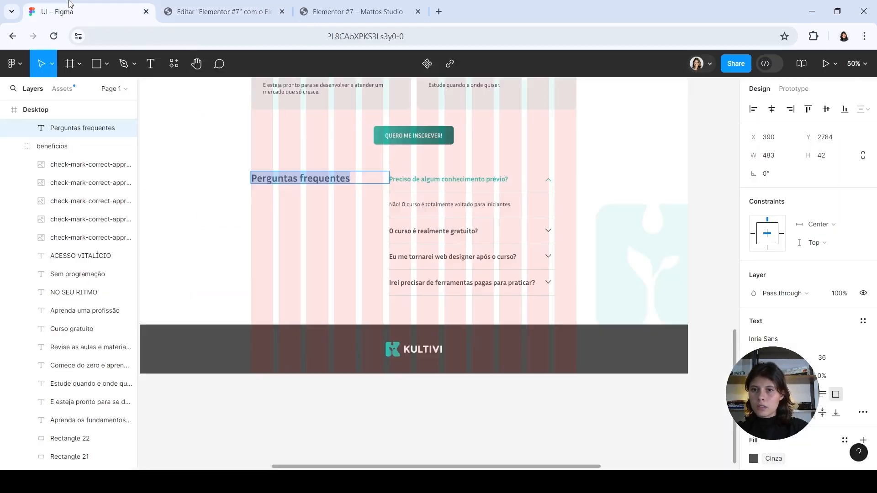
click(166, 14)
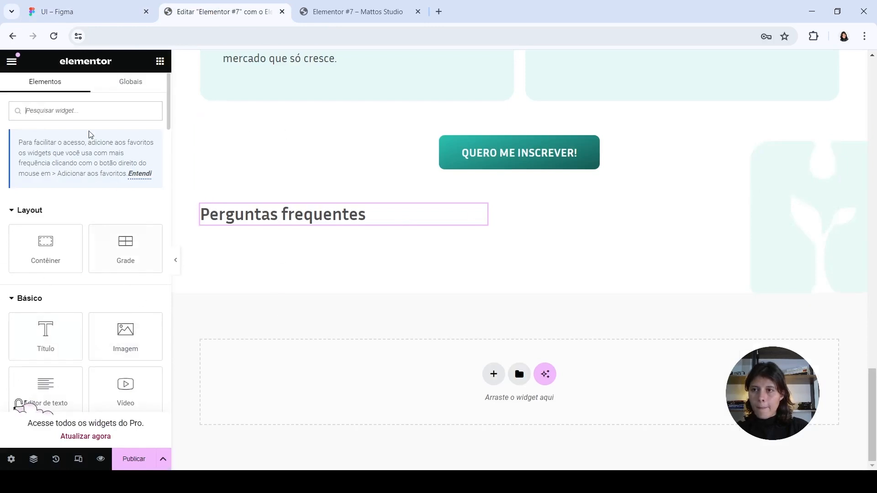
text(san)
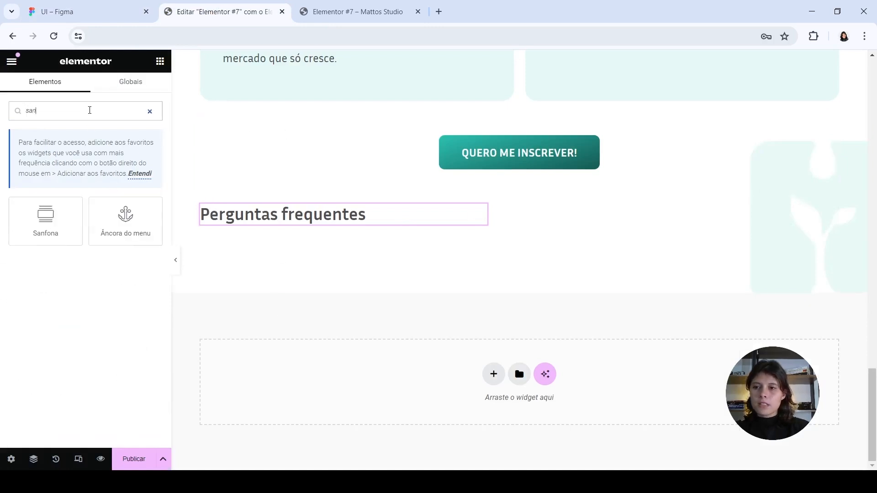
key(BackSpace)
key(BackSpace)
key(BackSpace)
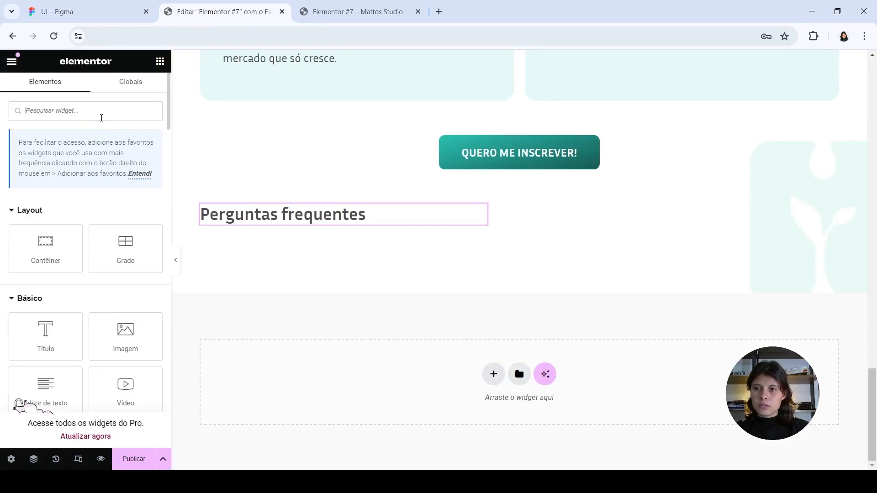
scroll(132, 301, down, 20)
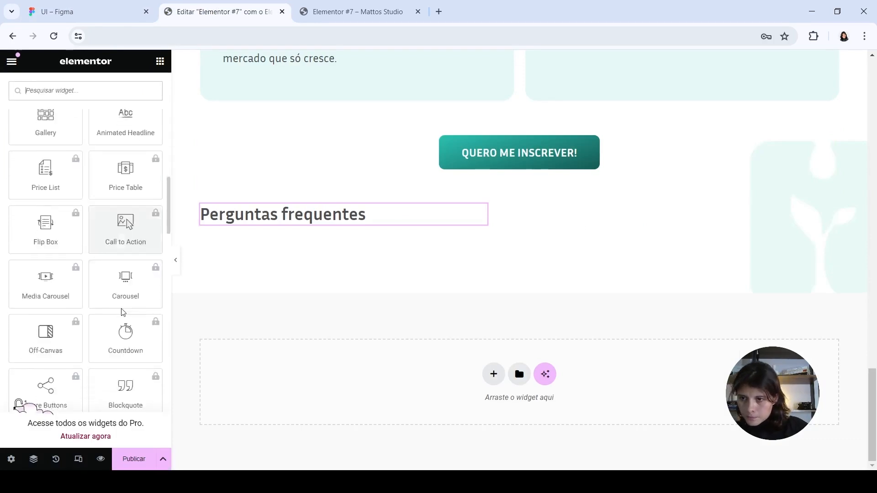
scroll(122, 313, down, 10)
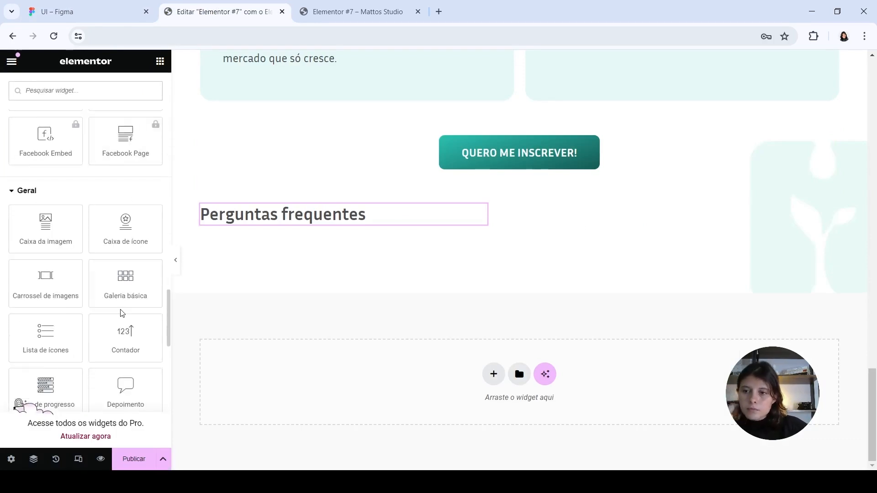
scroll(123, 313, down, 2)
scroll(122, 314, down, 3)
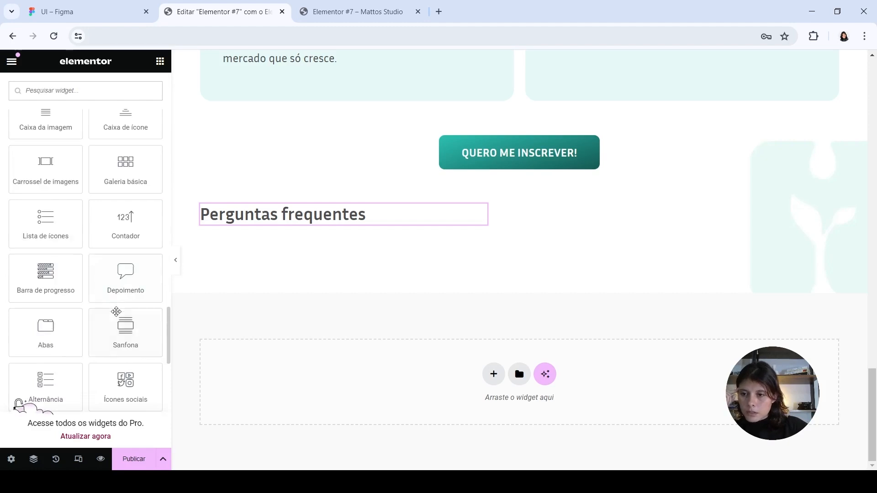
drag(73, 320, 544, 221)
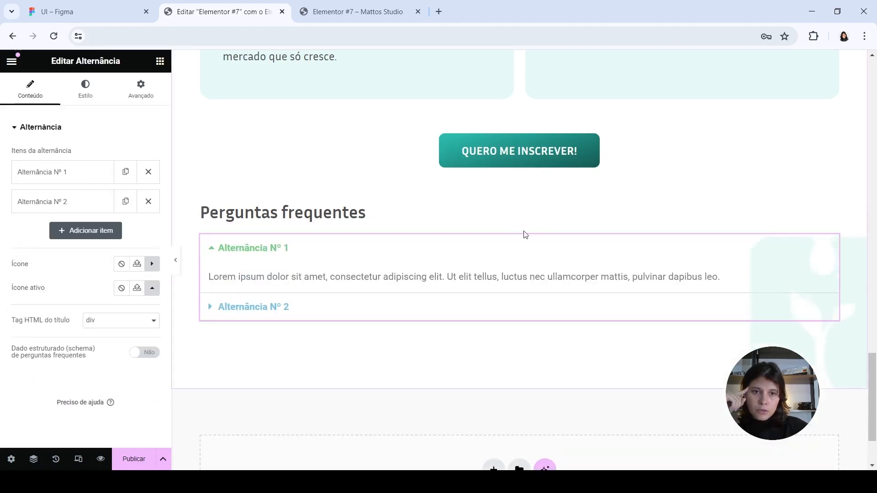
- Give the Alternância widget a custom width of 45%
click(141, 90)
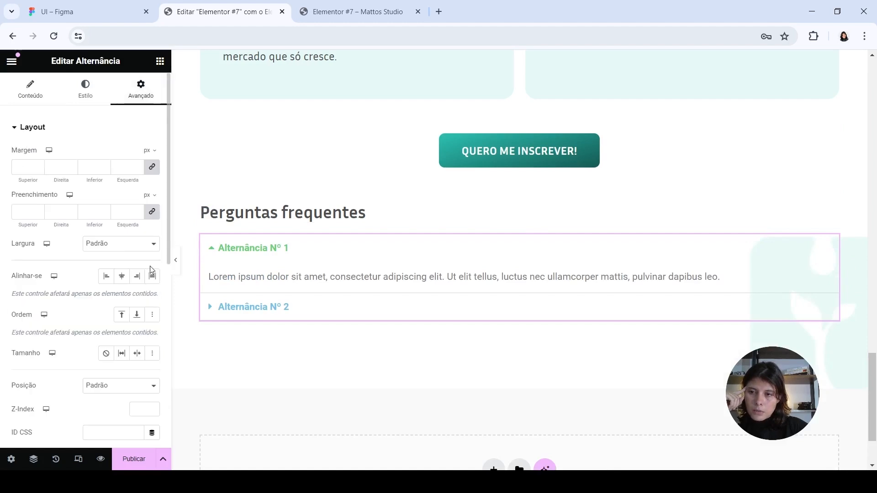
click(114, 274)
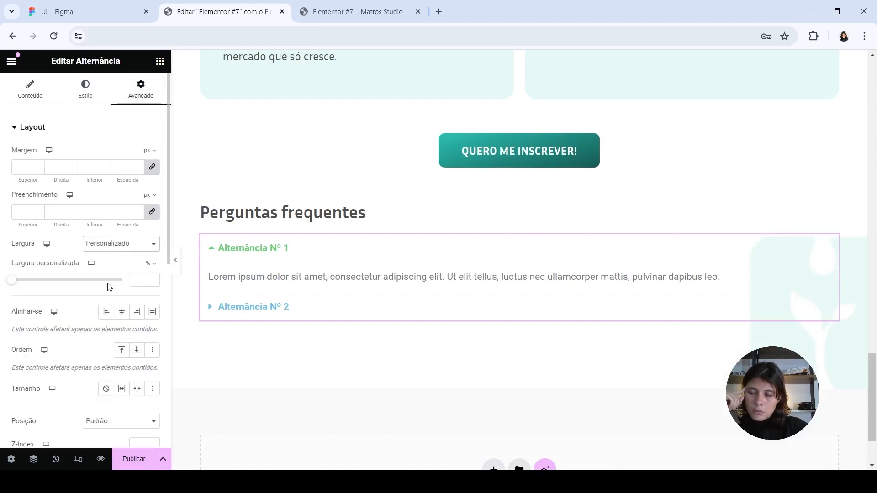
click(143, 279)
text(45)
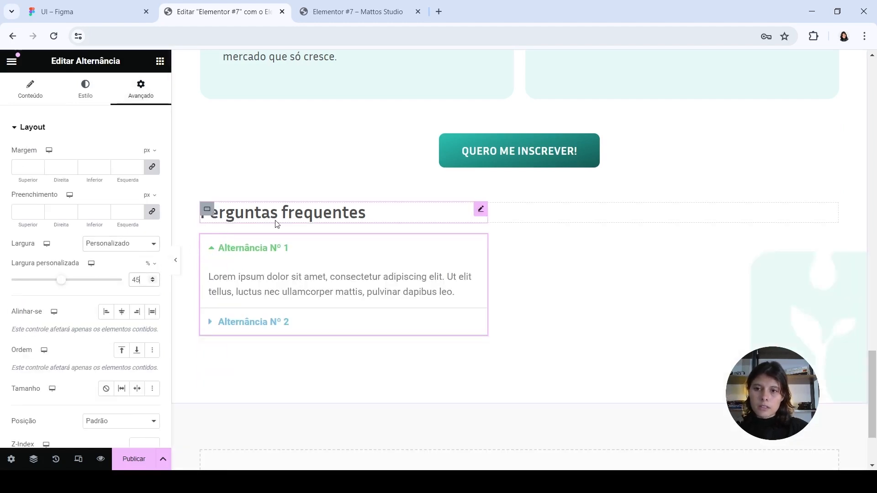
- Move the Alternância widget into the heading's container and place the Perguntas frequentes heading to its left
click(277, 224)
click(139, 101)
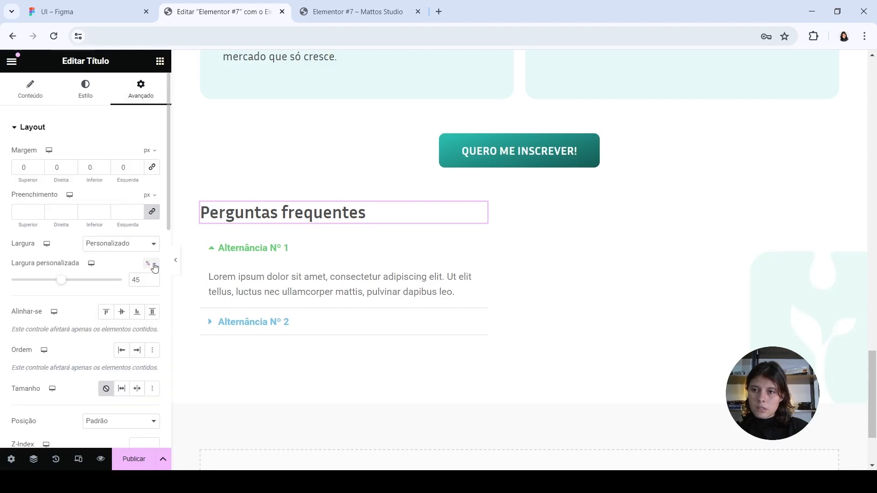
click(207, 209)
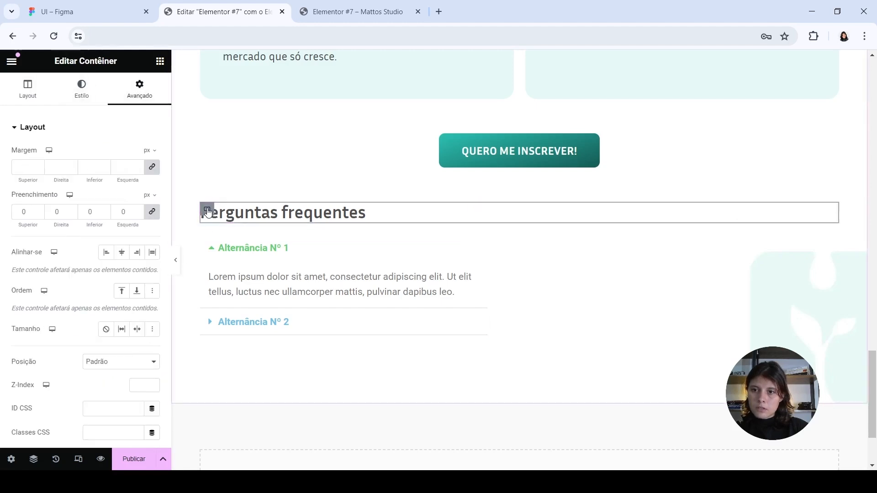
drag(481, 241, 481, 220)
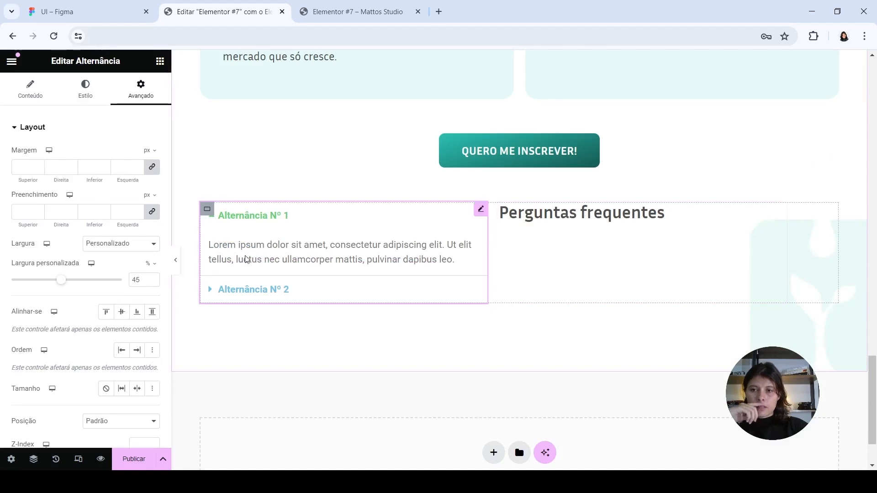
drag(781, 213, 247, 223)
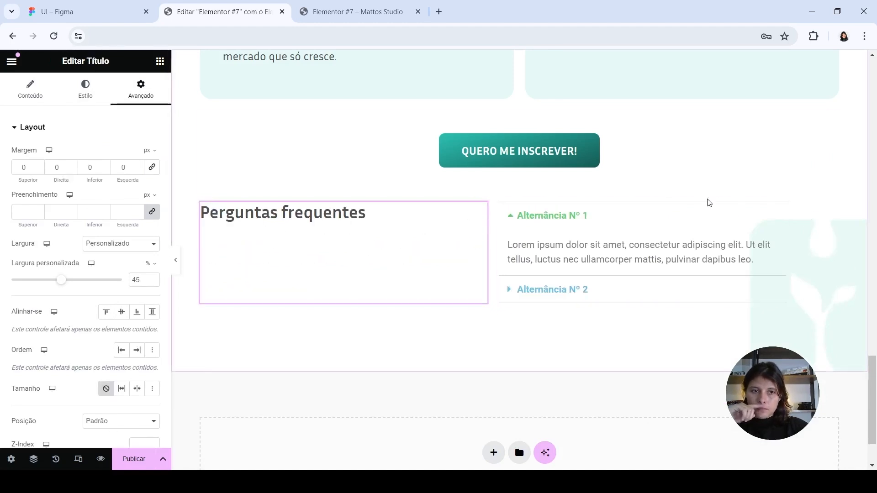
- Justify the FAQ container's content with Espaço entre and set its items' alignment to stretch
click(714, 233)
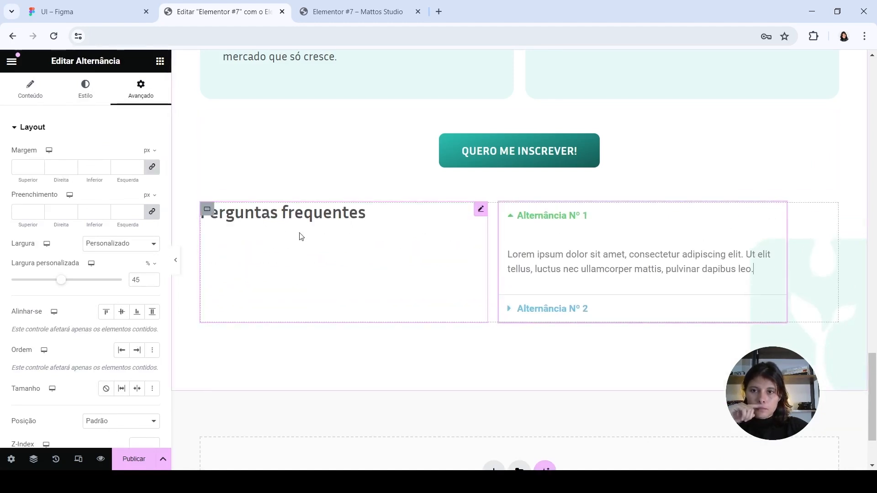
click(207, 211)
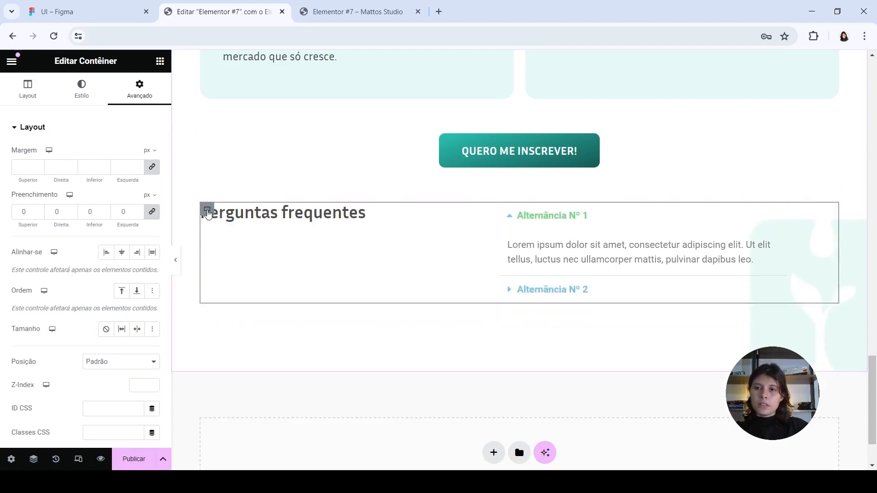
click(27, 89)
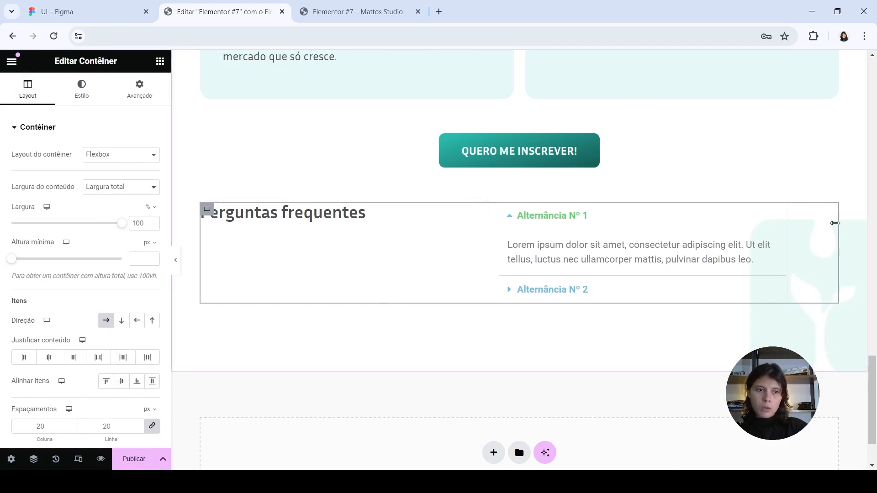
scroll(511, 256, up, 1)
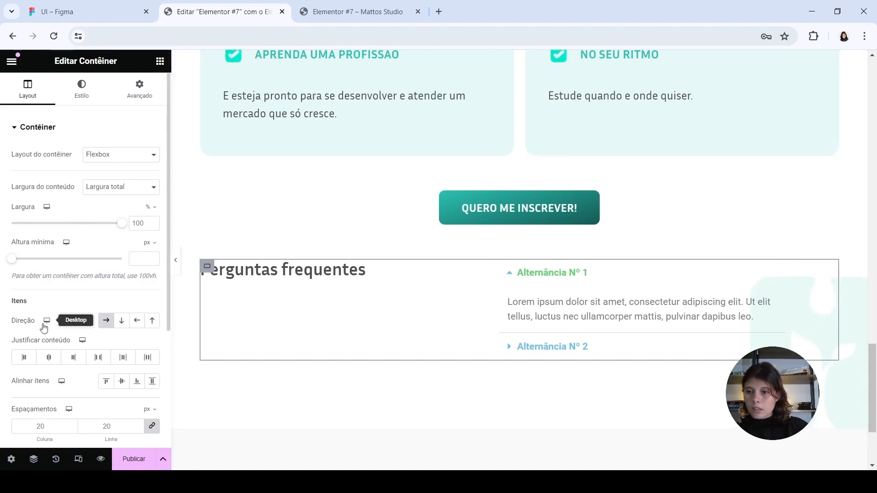
click(98, 357)
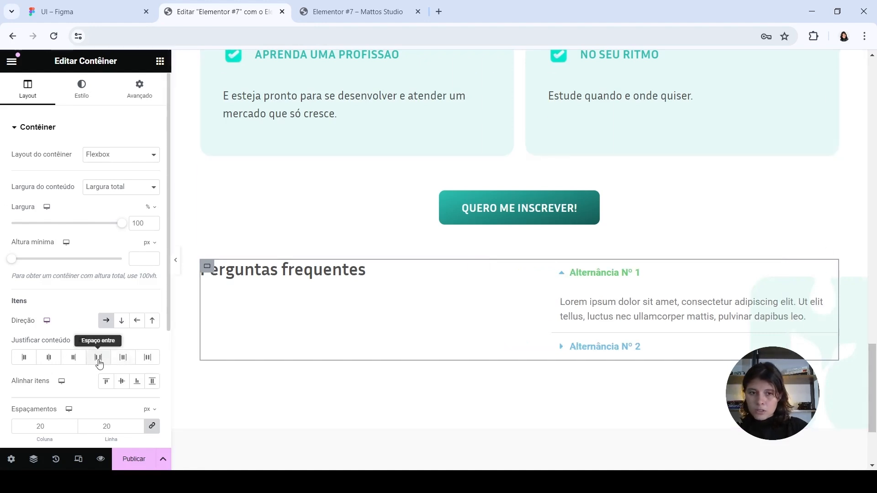
click(152, 386)
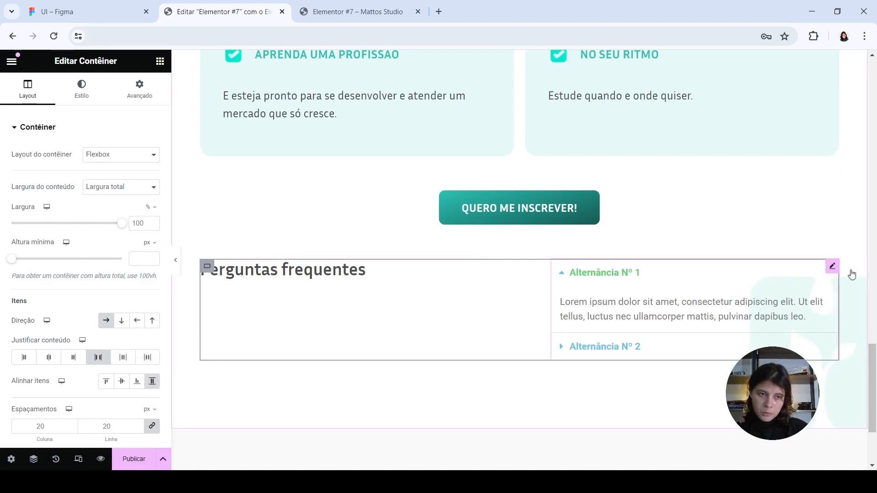
- Set the Alternância widget's custom width to 55% and the FAQ container's column and row spacing to 40 px
click(832, 267)
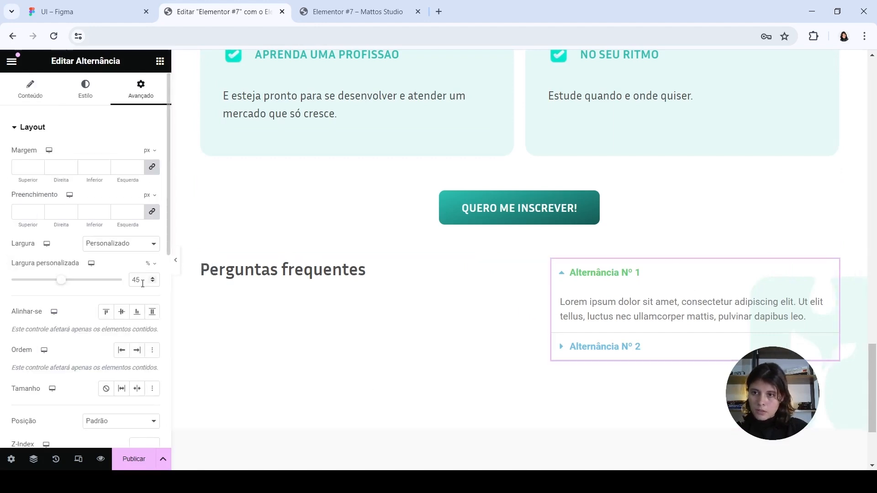
text(55)
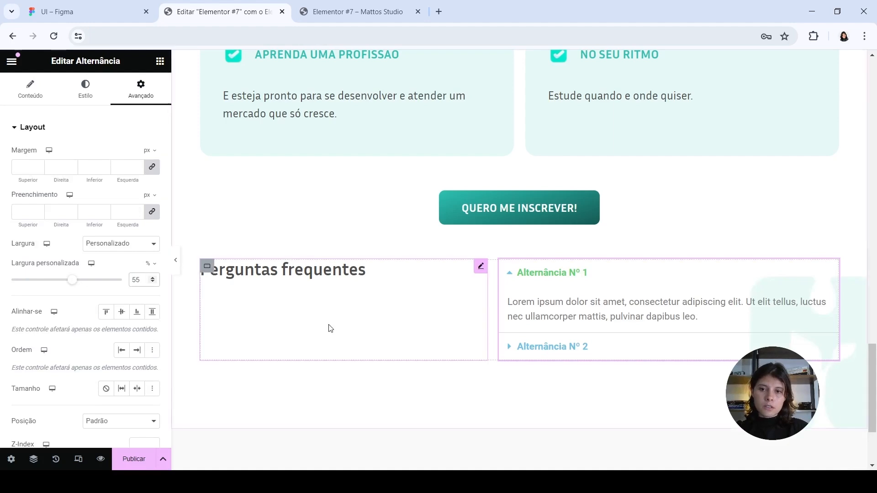
click(206, 269)
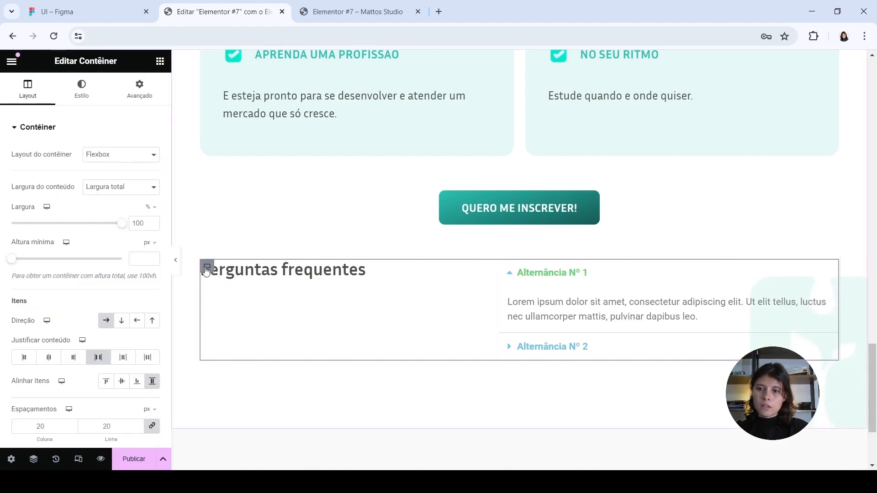
click(27, 421)
text(40)
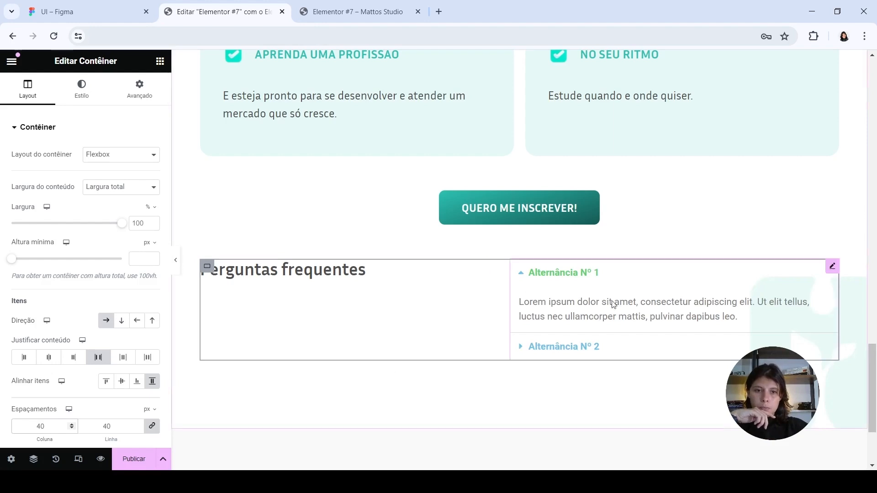
- Set the Alternância widget's custom width to 75% and compare the layout with the FAQ in the Figma design
click(775, 306)
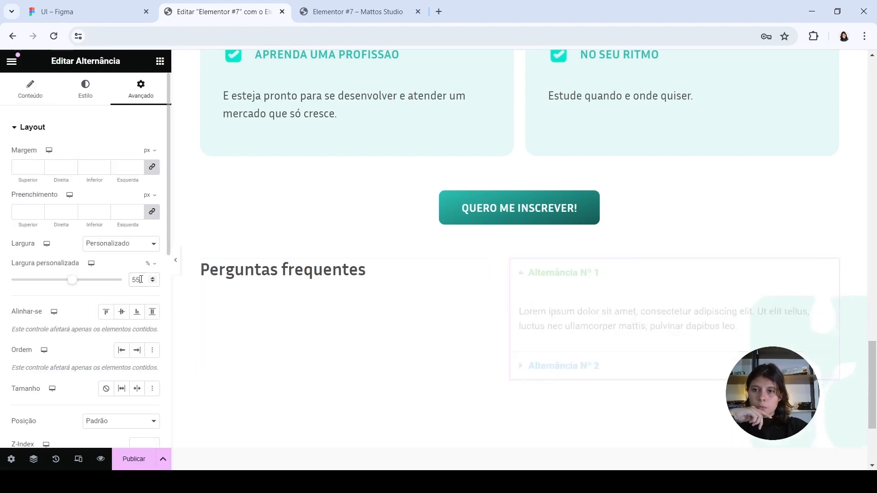
drag(142, 281, 75, 283)
text(70)
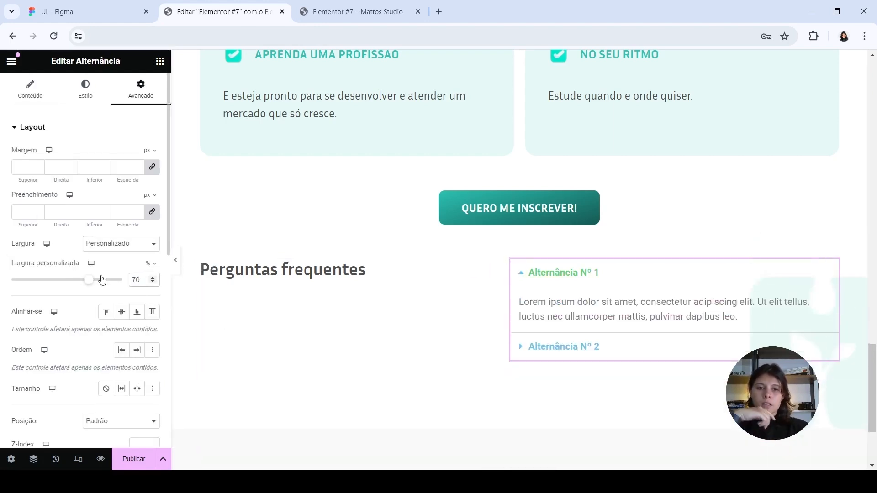
key(BackSpace)
text(5)
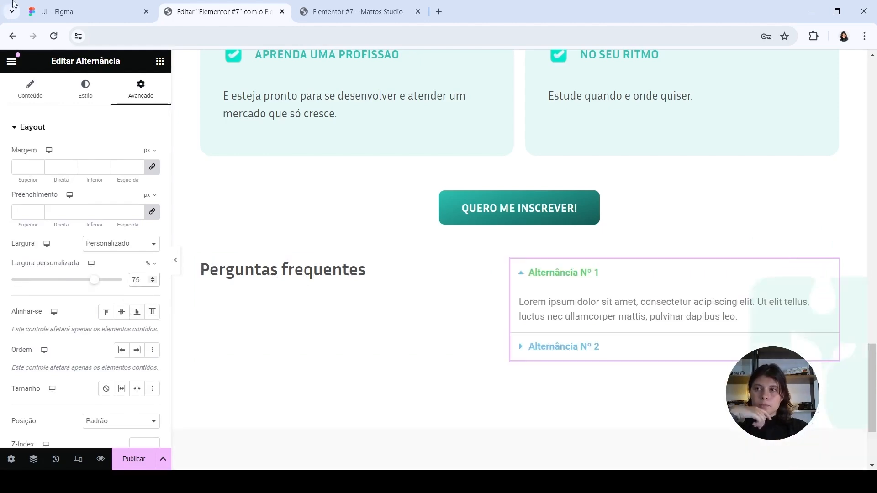
click(57, 11)
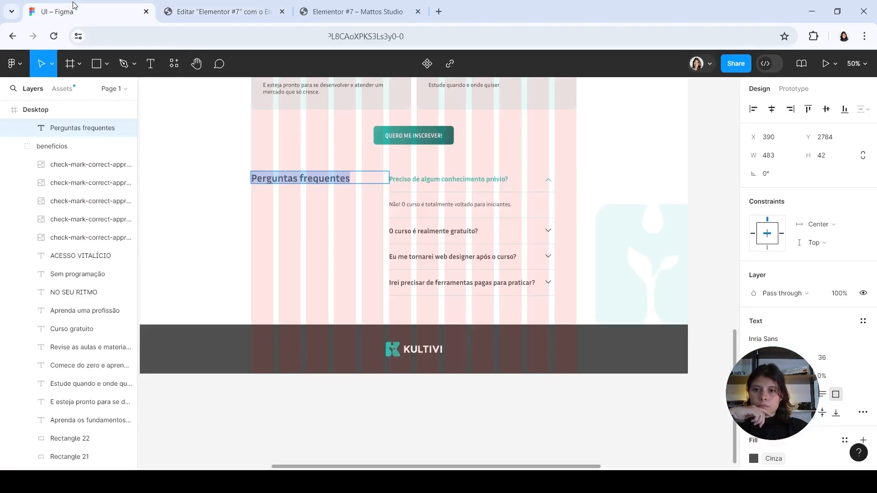
click(207, 12)
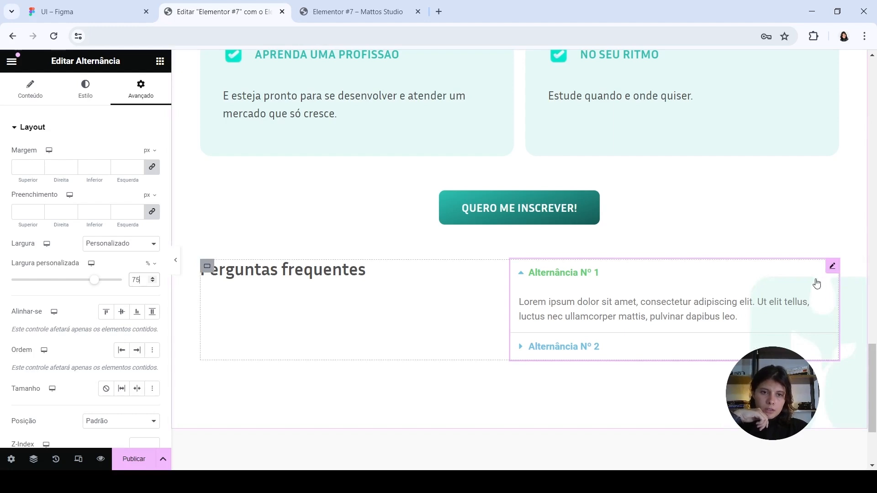
- Copy the first question from the Figma FAQ and title the first Alternância item "Preciso de algum conhecimento prévio?"
click(104, 16)
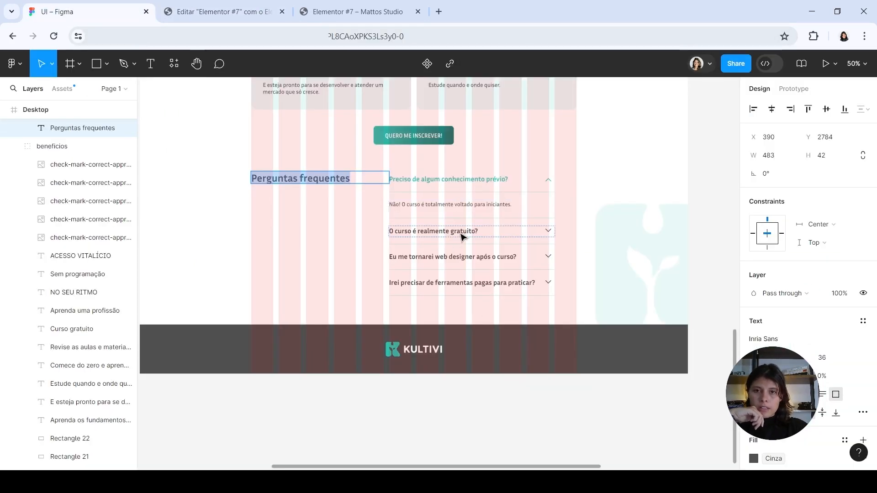
double_click(433, 180)
click(433, 180)
key(ctrl+c)
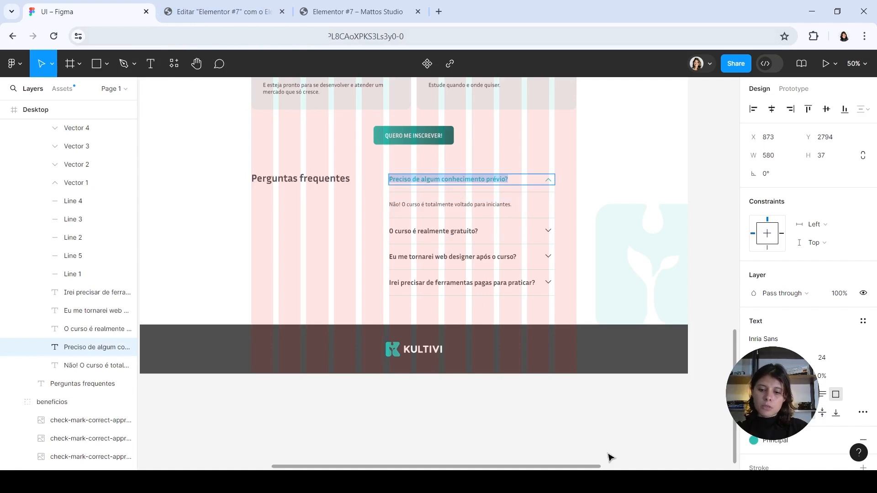
click(223, 11)
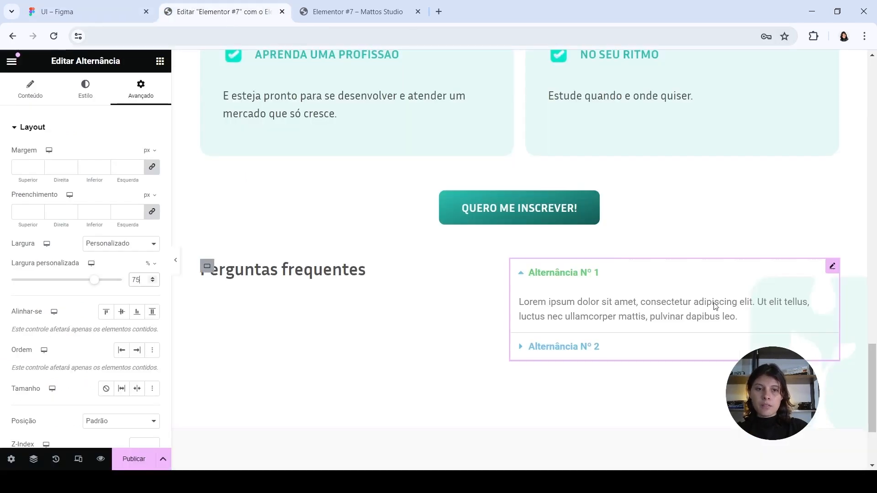
click(591, 274)
click(30, 89)
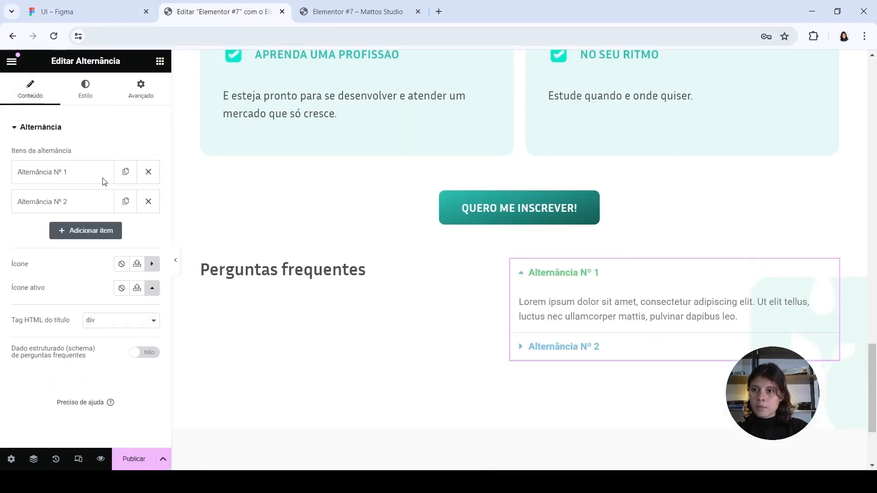
click(62, 174)
triple_click(80, 213)
key(ctrl+v)
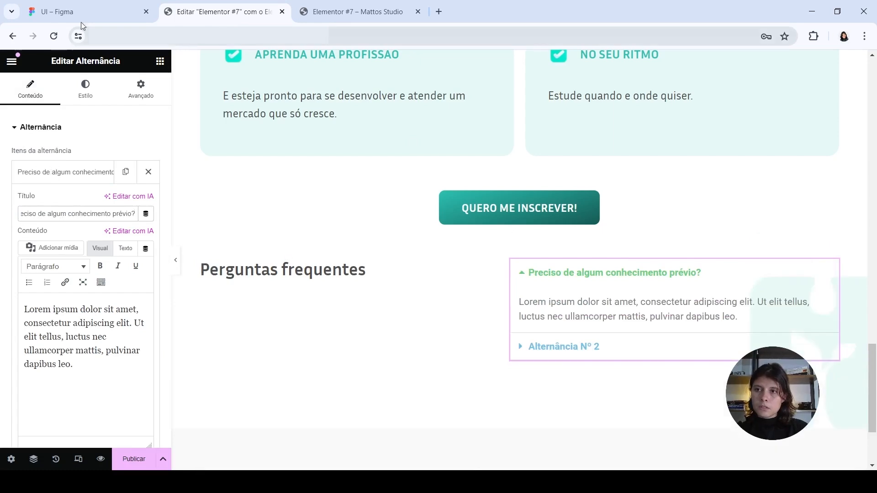
- Replace the first item's placeholder content with the Figma answer "Não! O curso é totalmente voltado para iniciantes."
click(73, 12)
click(474, 204)
double_click(475, 204)
key(ctrl+c)
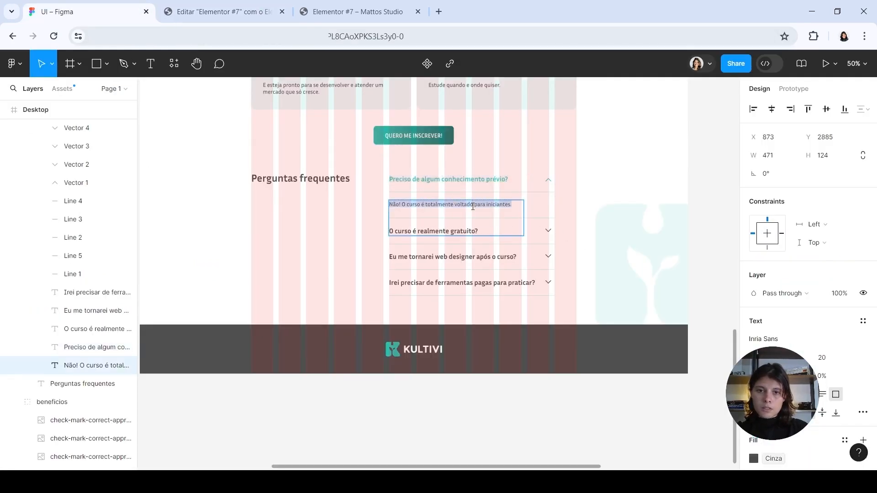
click(348, 5)
click(220, 12)
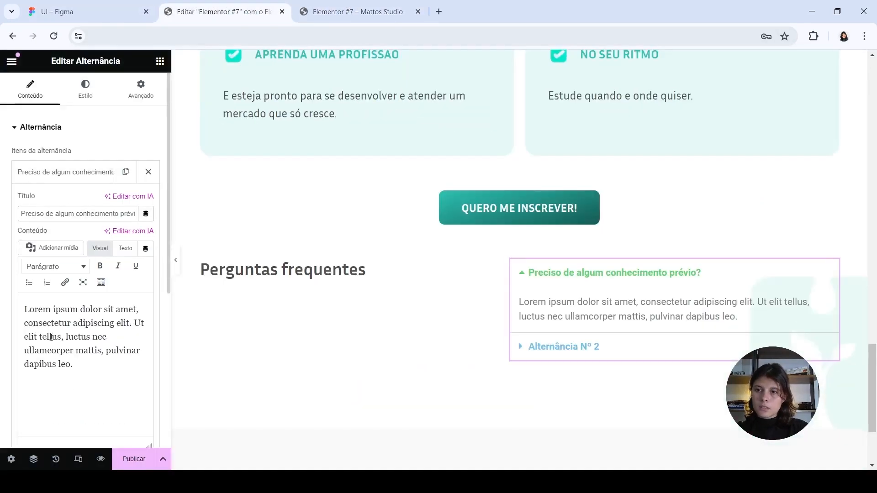
drag(74, 364, 1, 312)
key(ctrl+v)
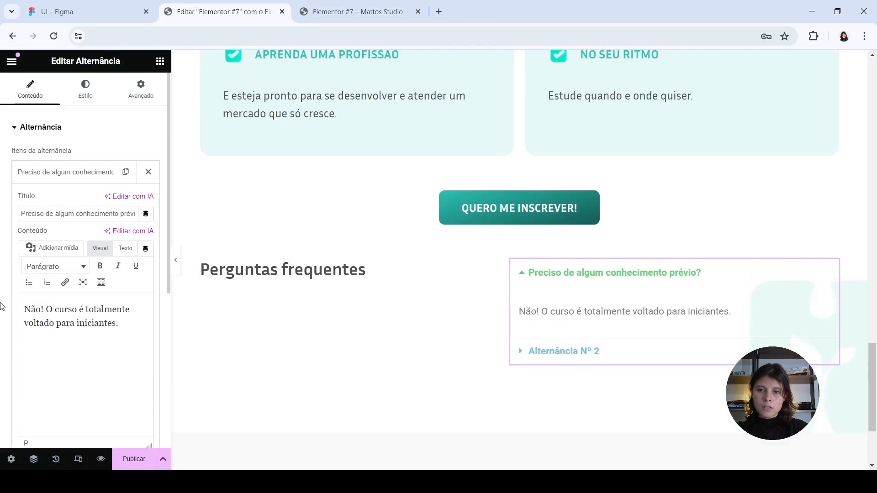
click(72, 173)
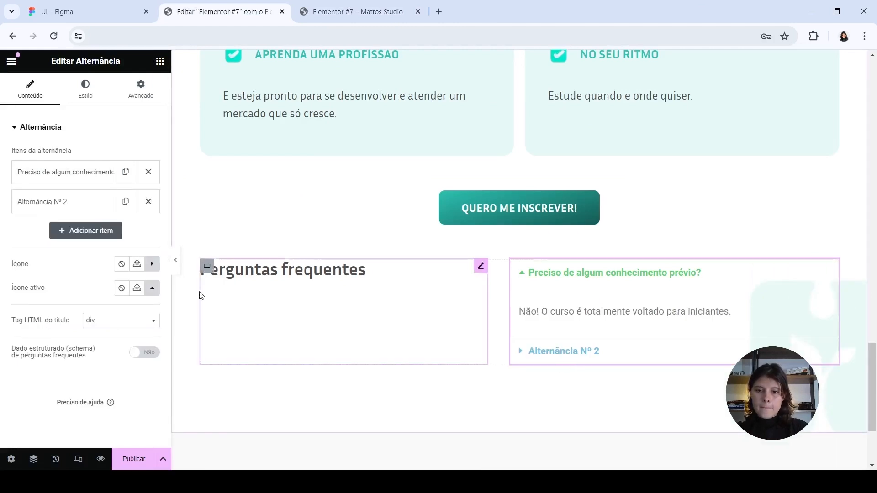
- Copy the second question from Figma and title the second Alternância item "O curso é realmente gratuito?"
click(91, 7)
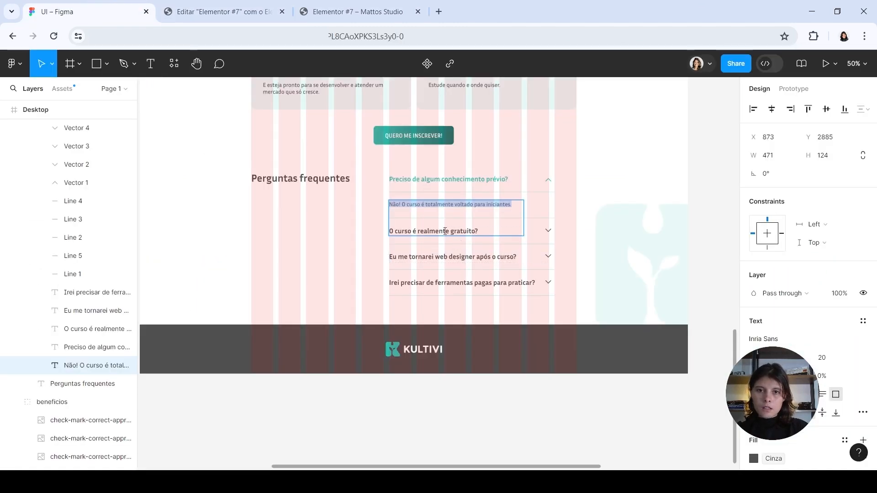
key(Escape)
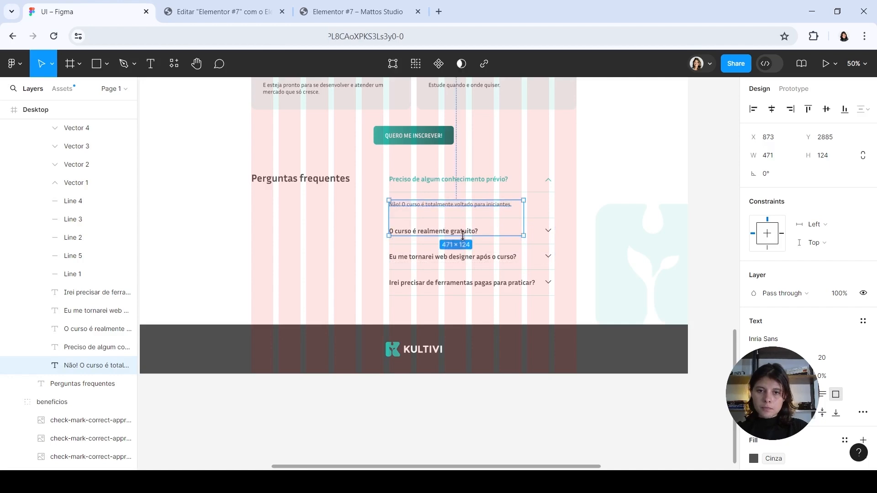
double_click(472, 236)
click(471, 234)
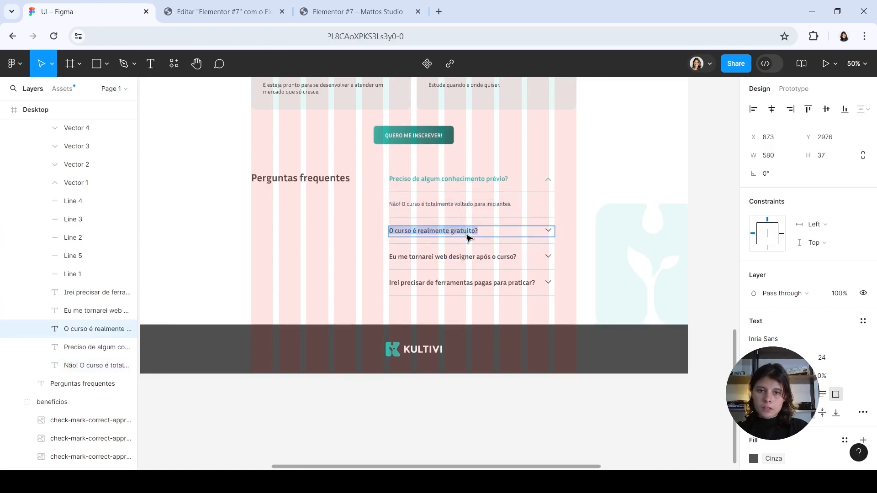
click(224, 12)
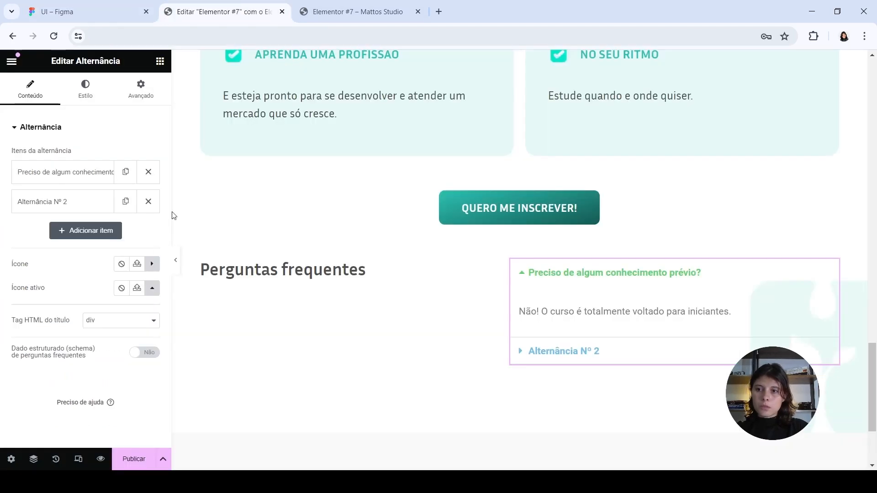
click(59, 204)
triple_click(74, 238)
text(O curso é realmente gratuito?)
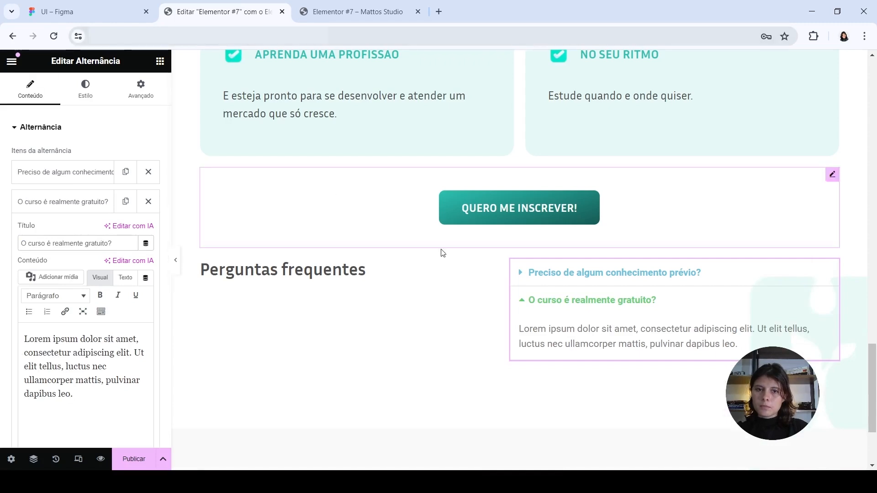
click(62, 206)
- Duplicate the second Alternância item and title the copy with Figma's third question, "Eu me tornarei web designer após o curso?"
click(125, 202)
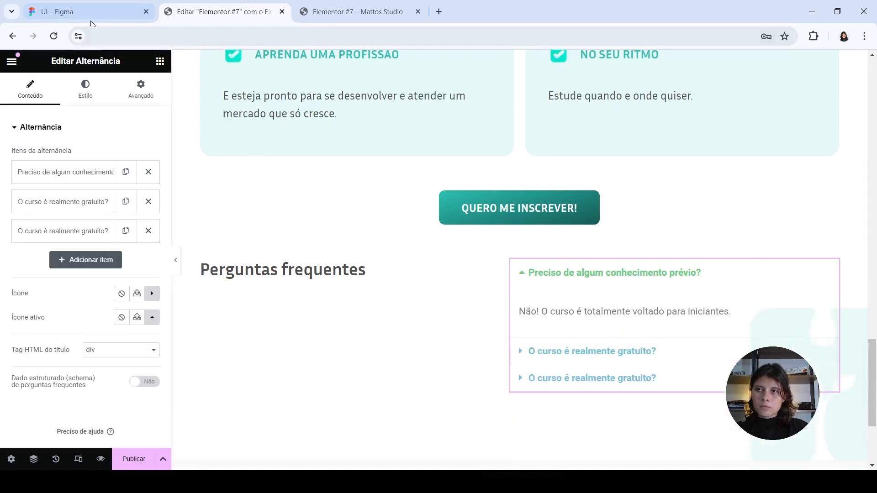
click(87, 11)
double_click(462, 257)
key(ctrl+c)
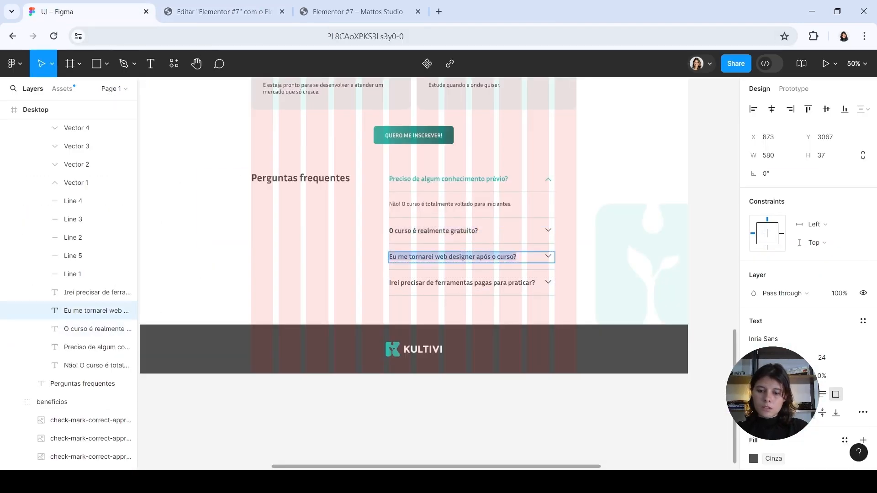
click(230, 11)
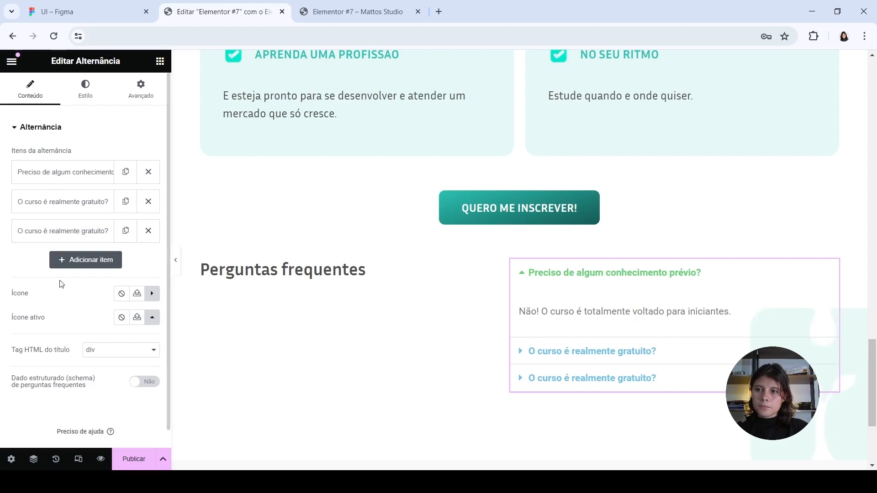
click(62, 230)
triple_click(75, 274)
key(ctrl+v)
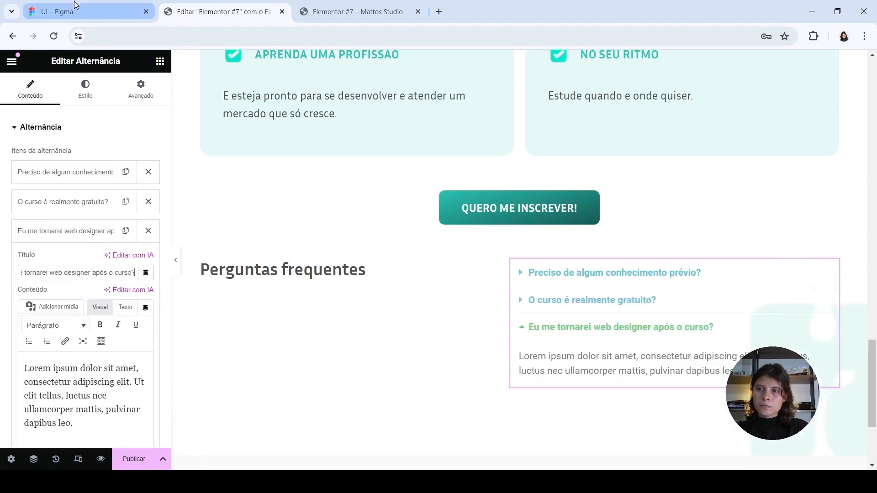
- Duplicate the third Alternância item and title the copy with Figma's last question, "Irei precisar de ferramentas pagas para praticar?"
click(87, 11)
double_click(442, 282)
key(ctrl+a)
key(ctrl+c)
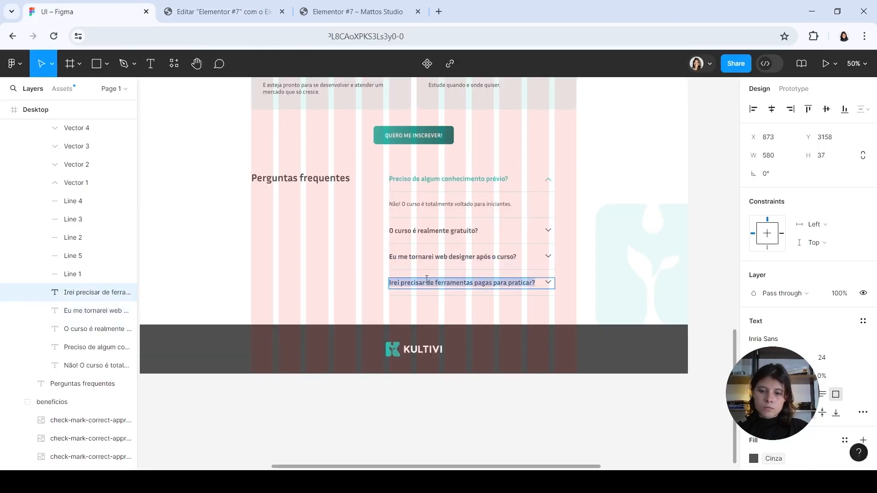
click(224, 12)
click(51, 238)
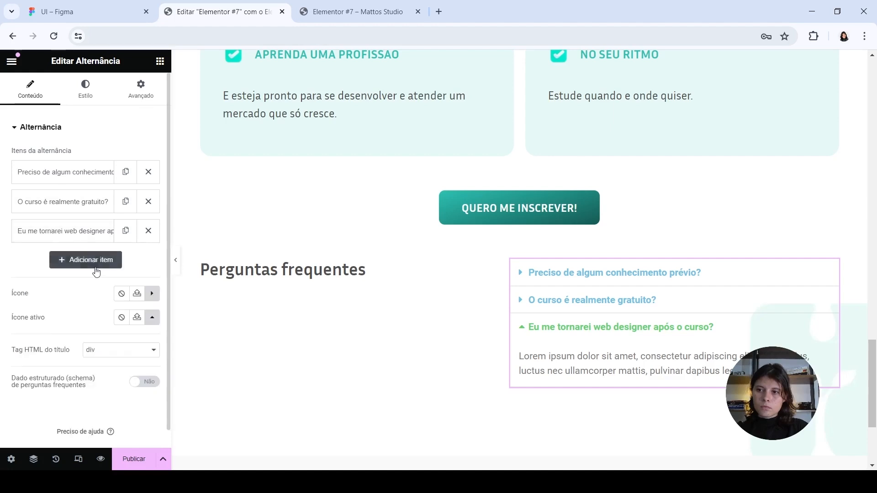
click(125, 231)
click(69, 261)
triple_click(75, 302)
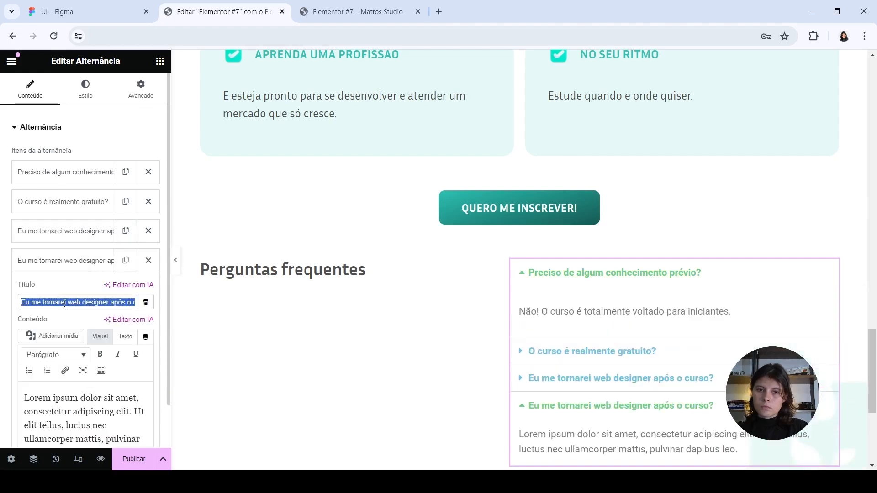
key(ctrl+v)
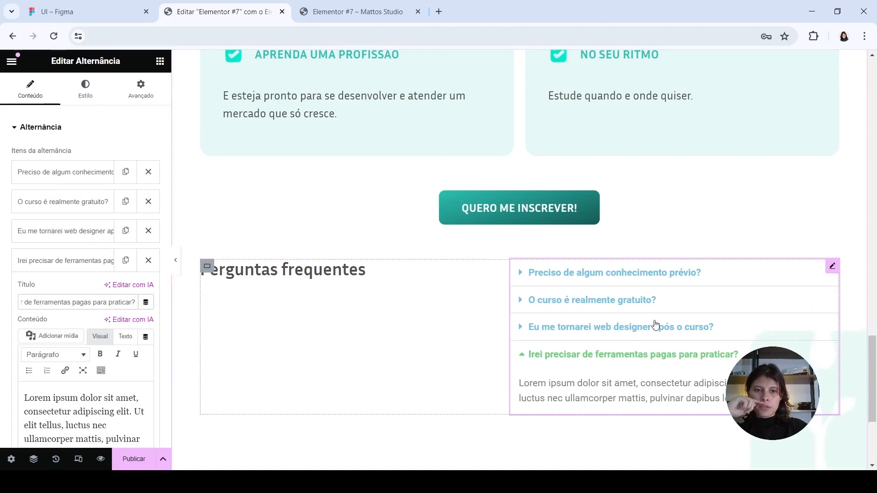
scroll(655, 326, down, 2)
click(47, 264)
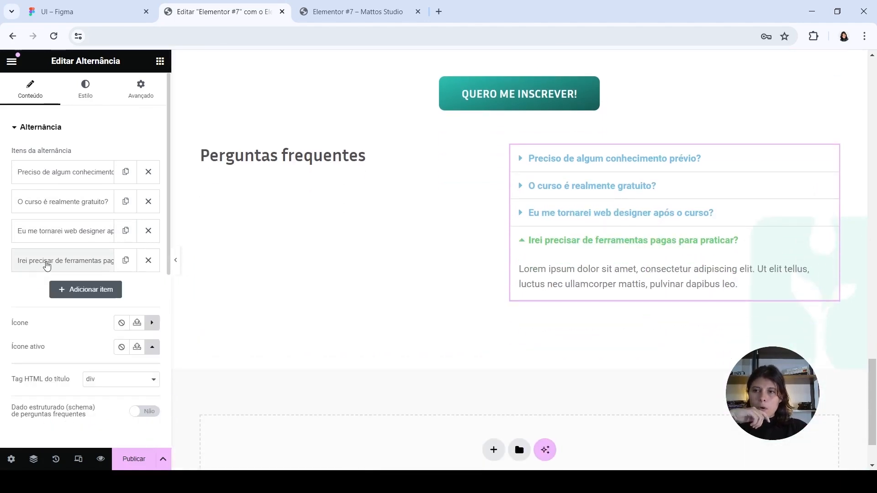
- Open the Alternância title style settings and copy the first question's hex colour 2CC0B2 from Figma
click(117, 10)
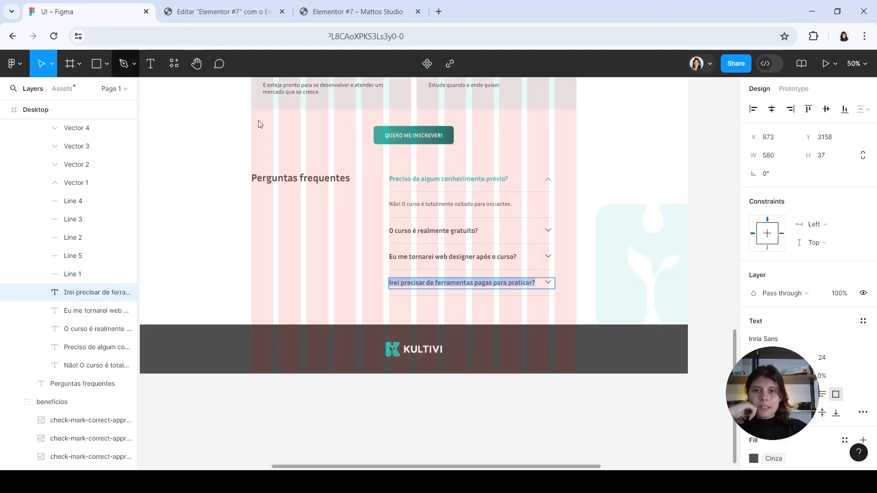
click(170, 9)
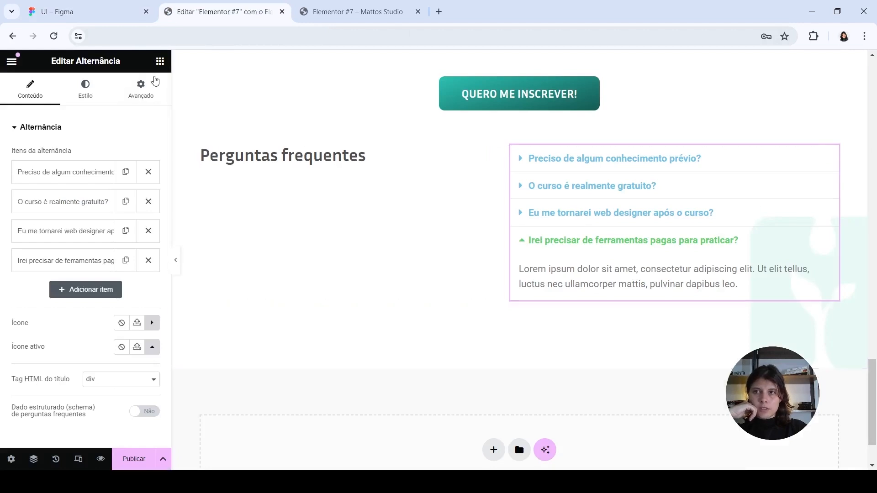
click(89, 92)
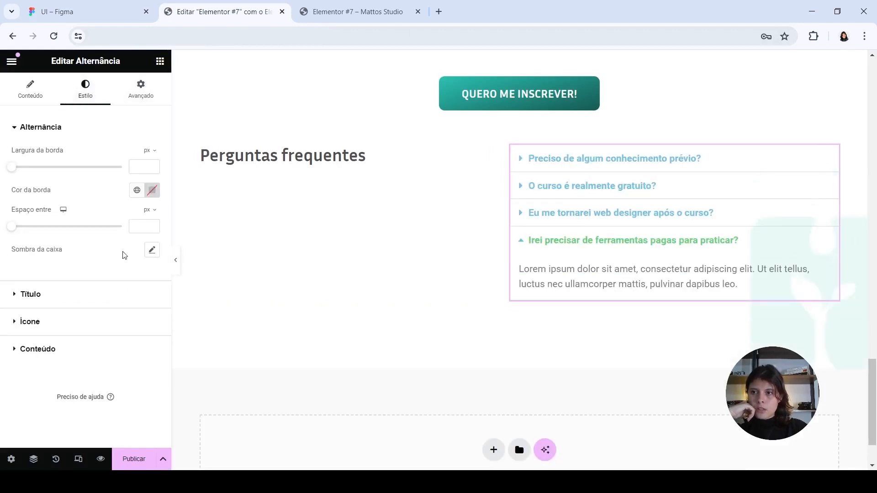
click(64, 300)
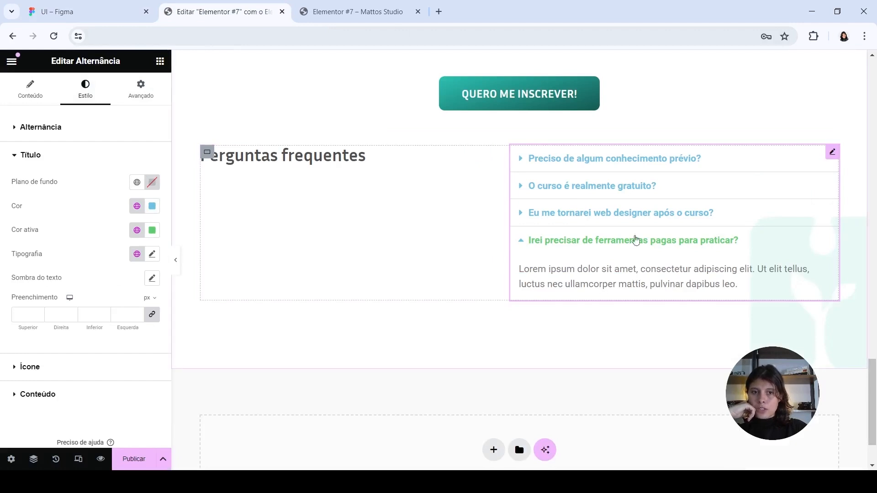
click(70, 10)
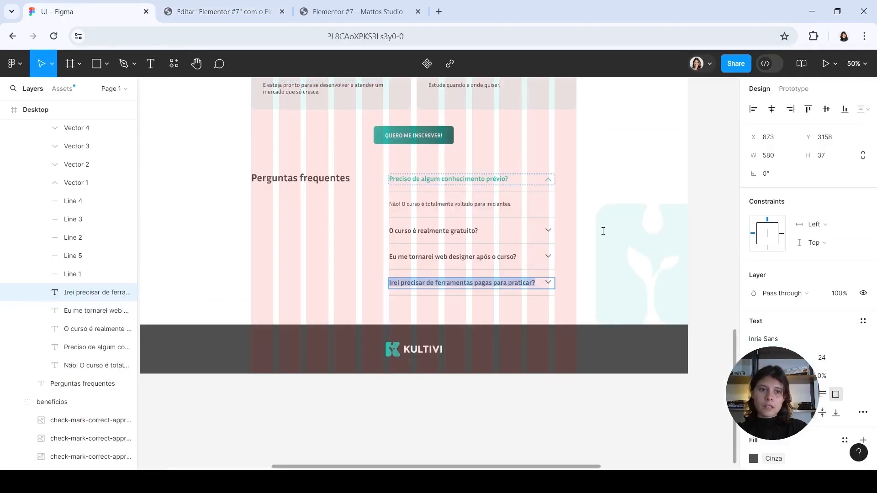
click(472, 179)
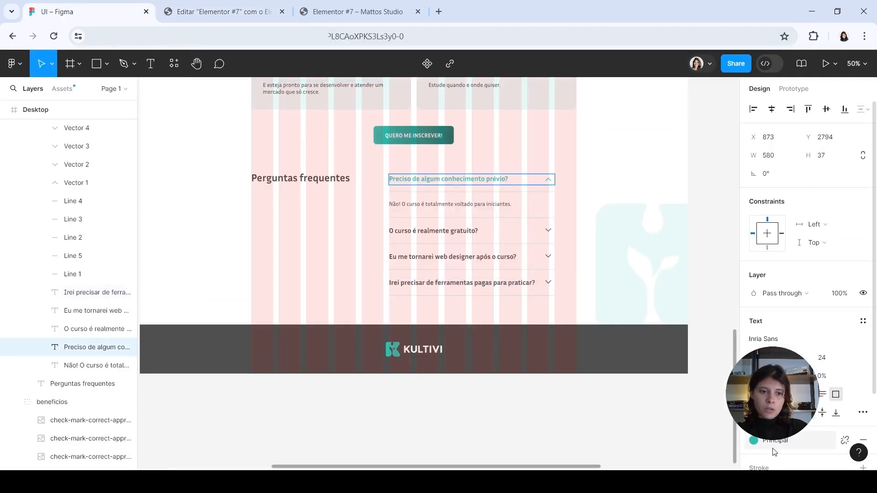
click(754, 440)
click(624, 266)
click(667, 362)
key(ctrl+c)
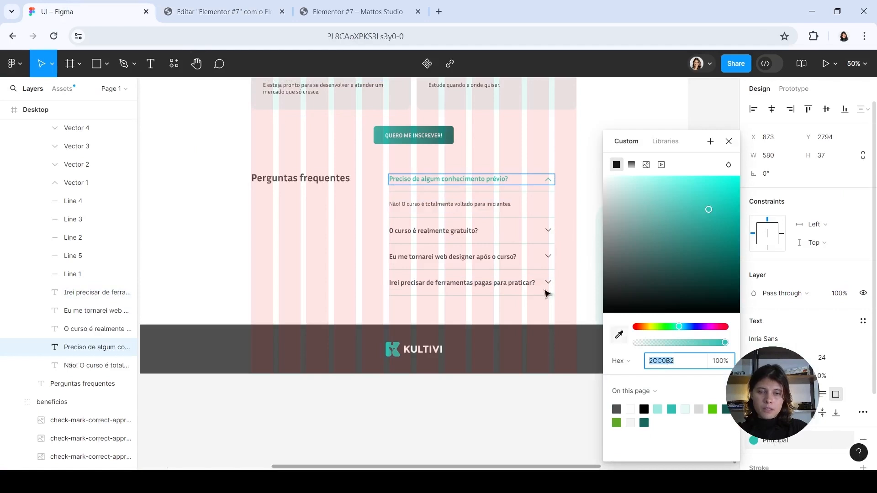
- Set the active title colour of the Alternância widget in Elementor to the copied 2CC0B2
click(224, 11)
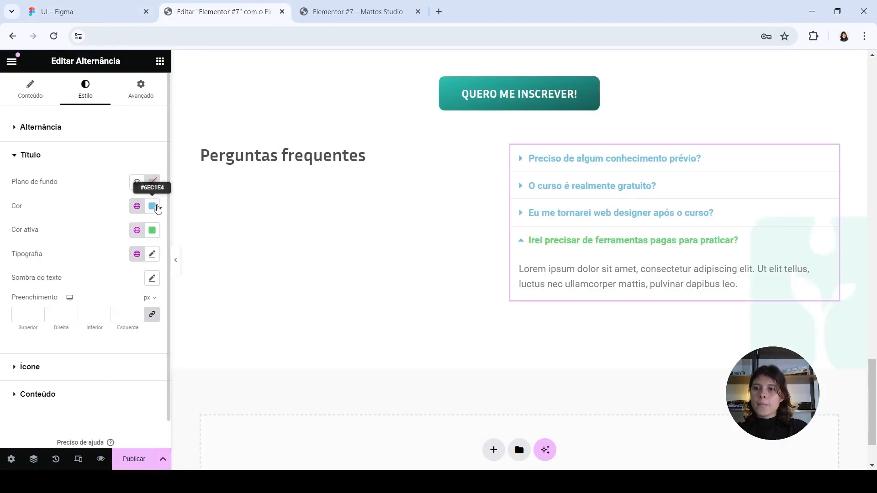
click(153, 230)
key(ctrl+v)
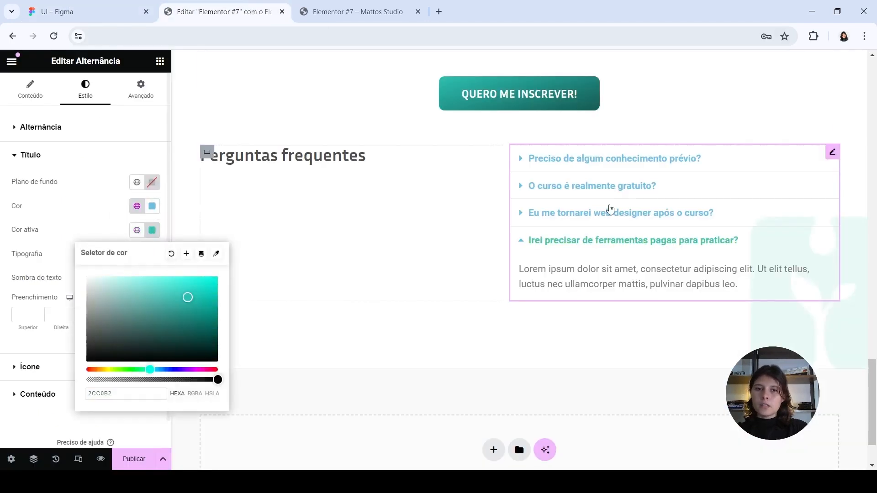
- Copy the text colour #4F4F4F from the Perguntas frequentes heading and apply it as the Alternância title colour
click(314, 166)
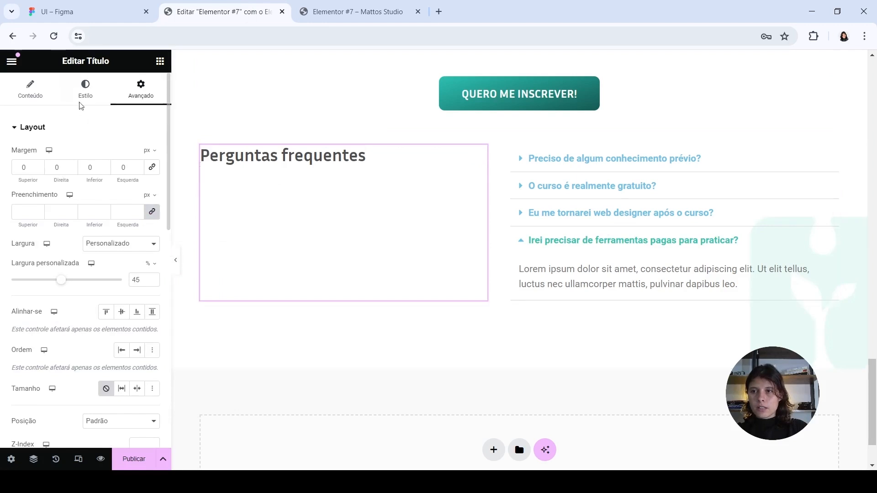
click(85, 89)
click(153, 179)
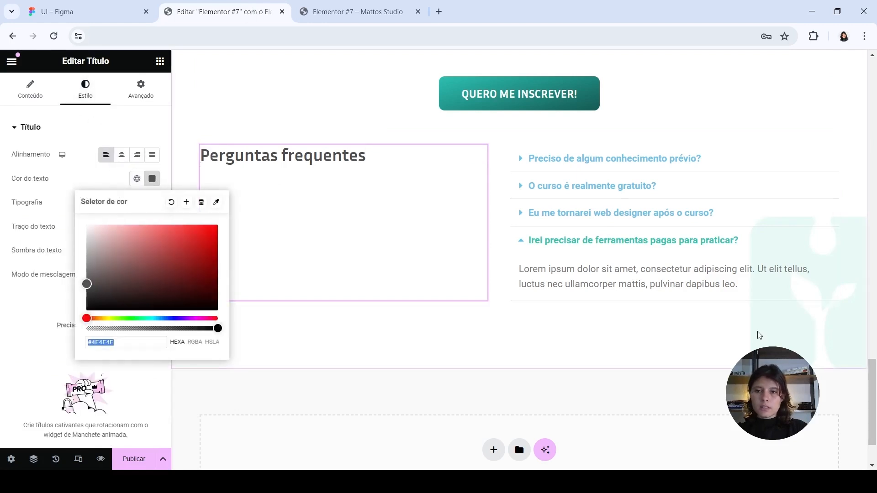
click(704, 231)
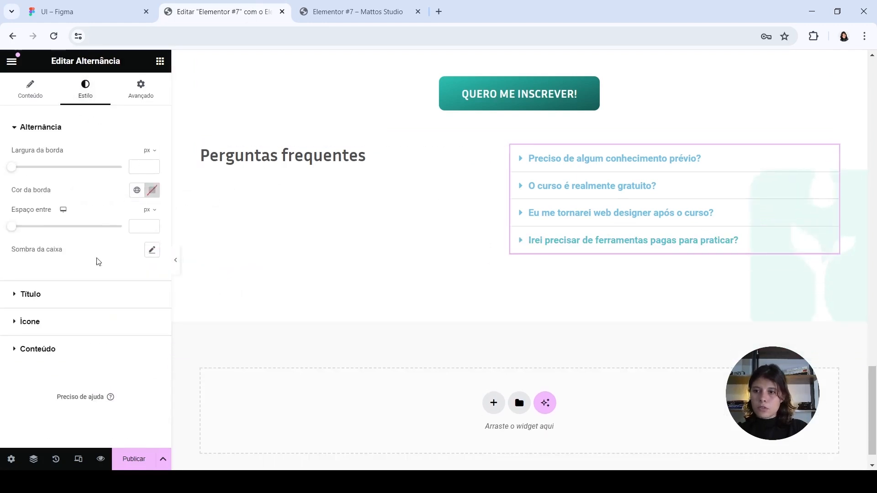
click(72, 295)
click(152, 206)
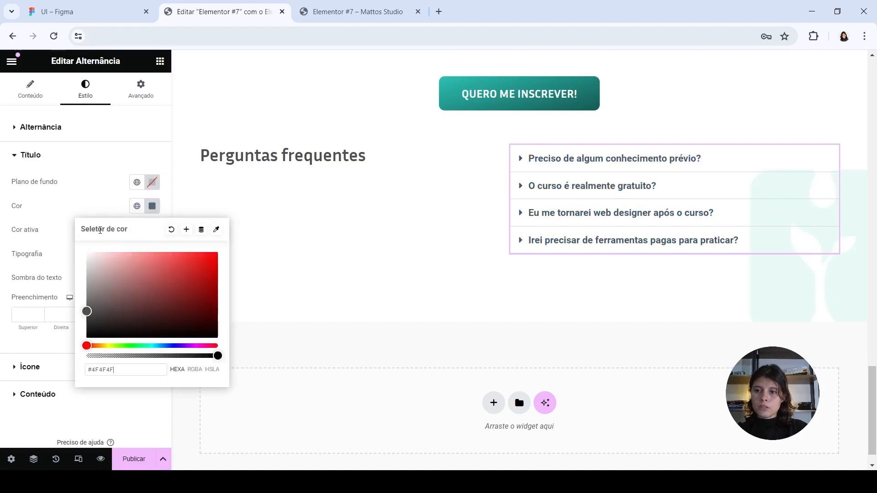
click(95, 203)
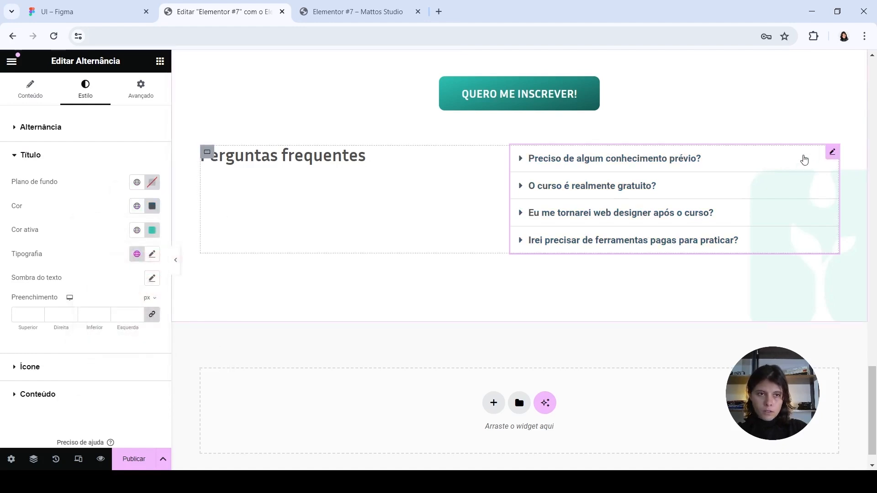
- Expand the first question in the preview to check the normal and active title colours
click(804, 160)
click(804, 159)
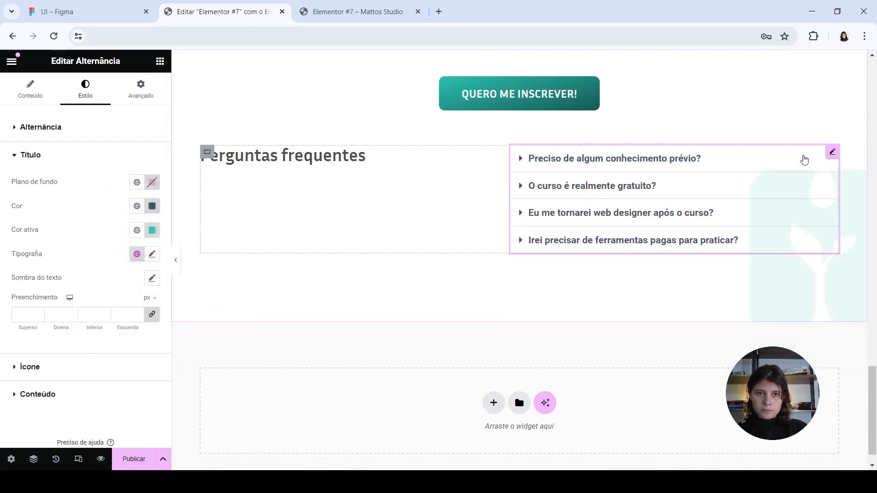
click(804, 159)
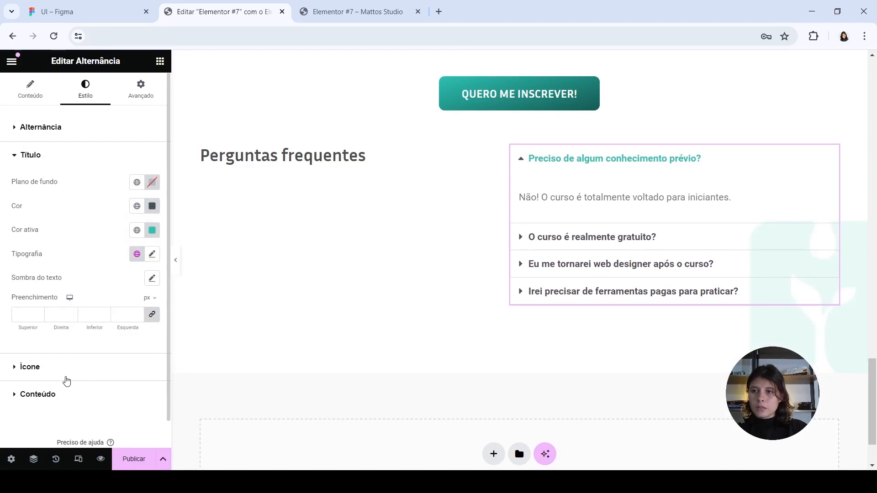
- Set the font family of the Alternância titles to Inria Sans
click(152, 254)
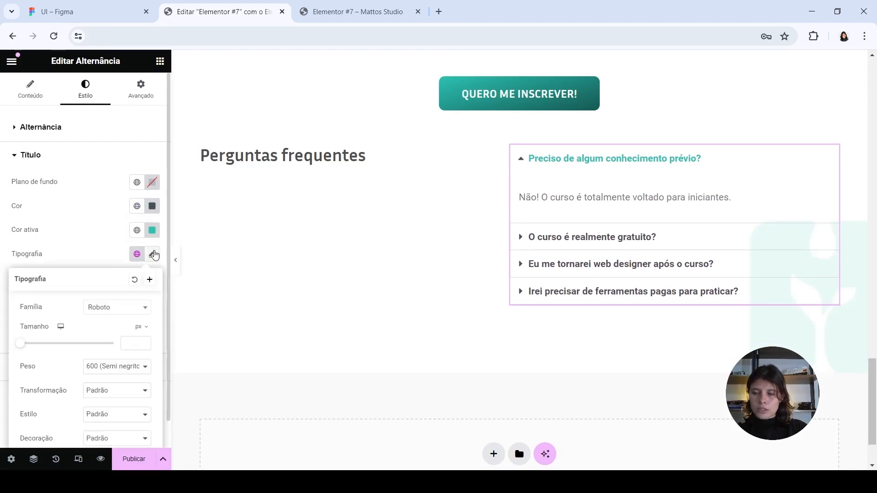
click(116, 313)
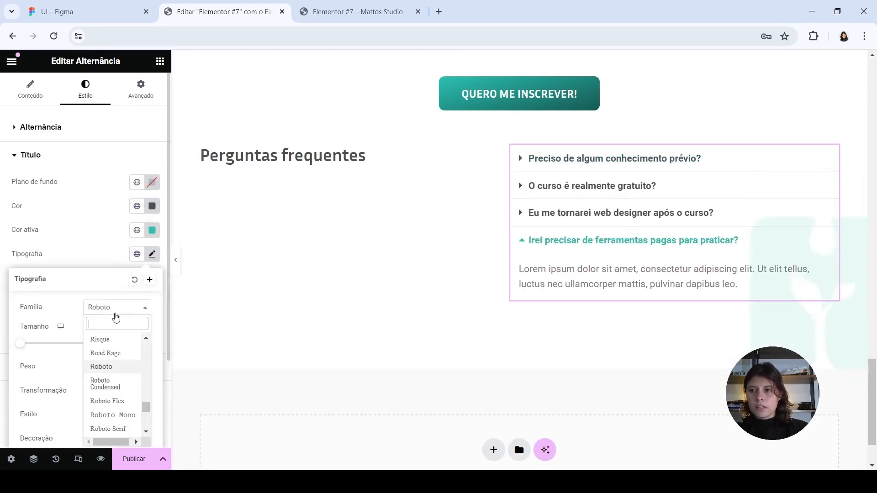
text(inria)
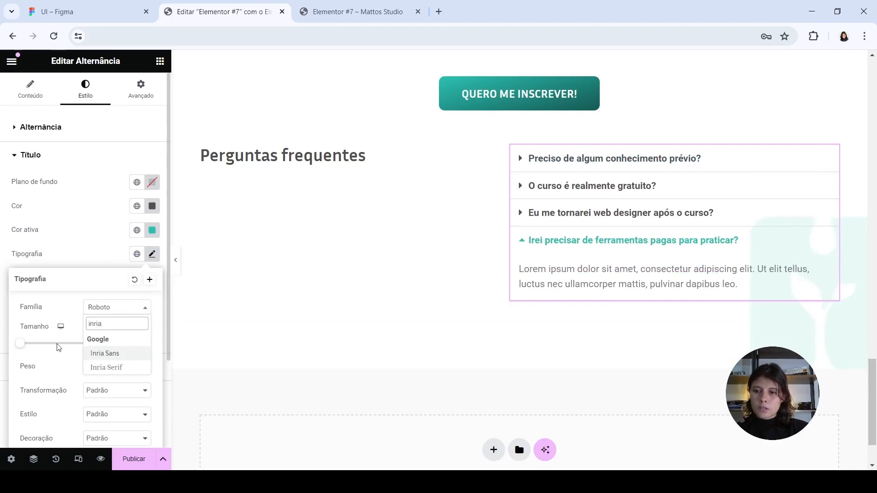
click(96, 355)
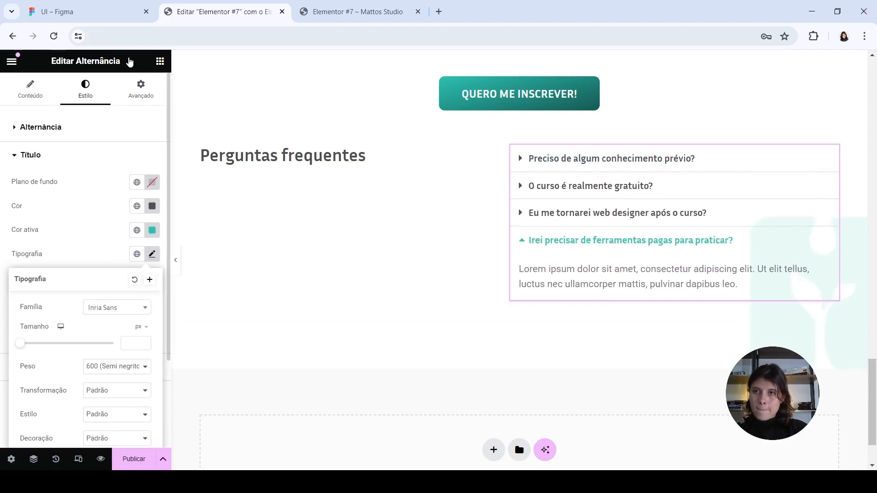
- Check the question text in Figma, and set the Alternância title size to 1.3 em with weight 700 (Negrito)
click(134, 10)
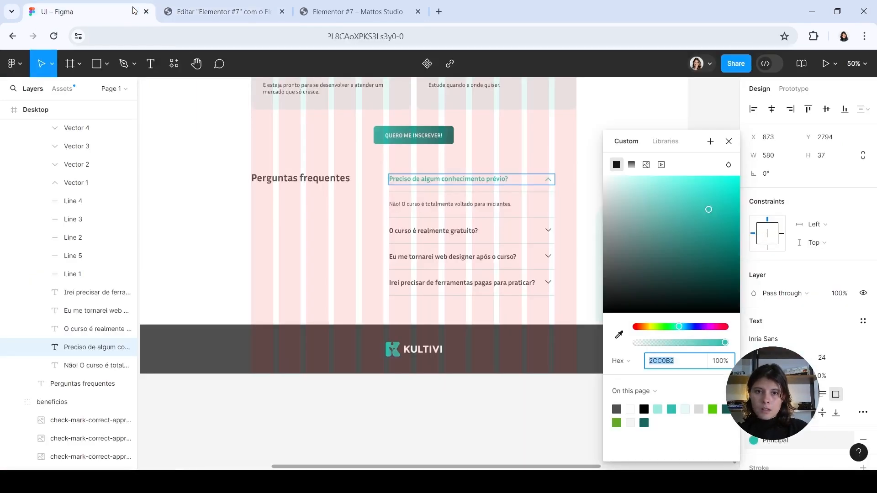
click(220, 12)
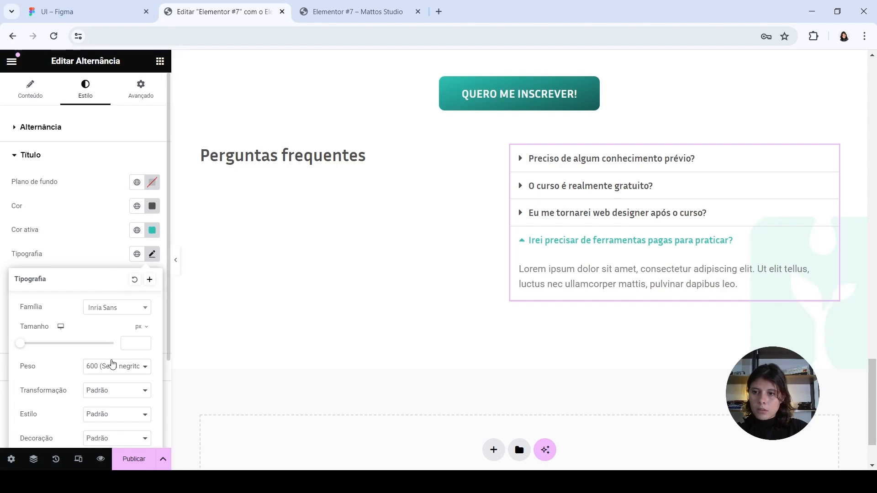
click(132, 346)
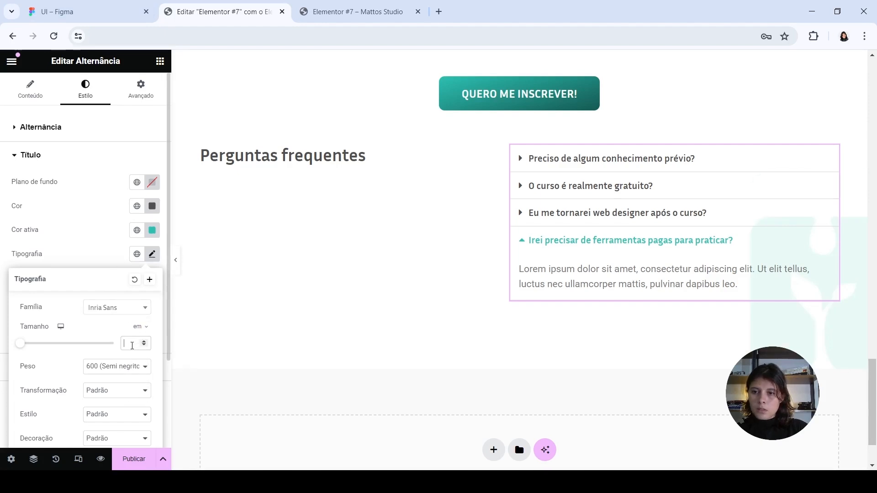
text(13)
key(BackSpace)
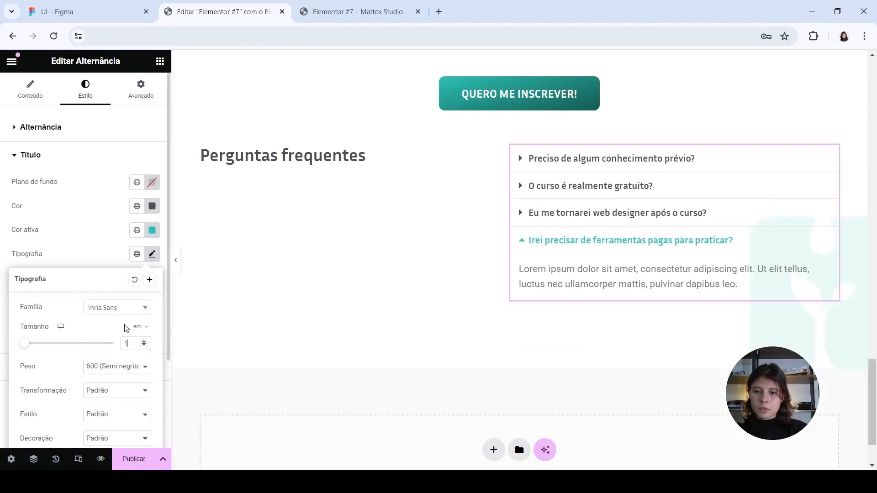
text(.3)
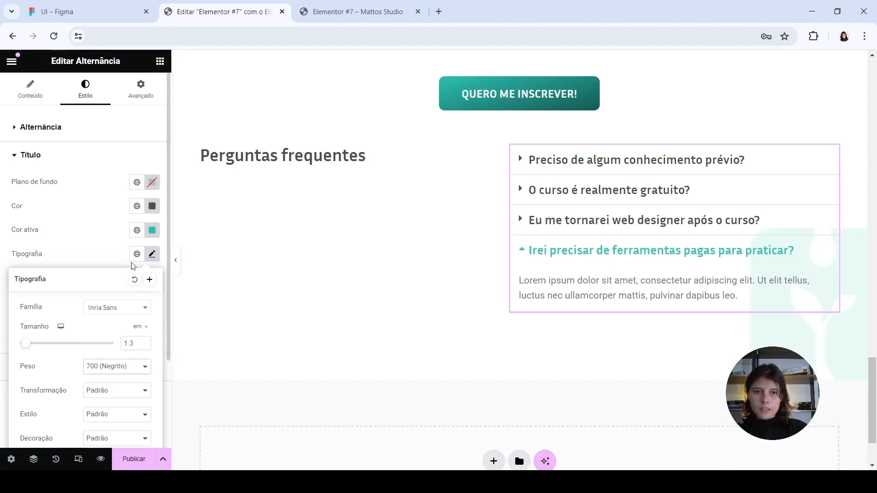
click(83, 237)
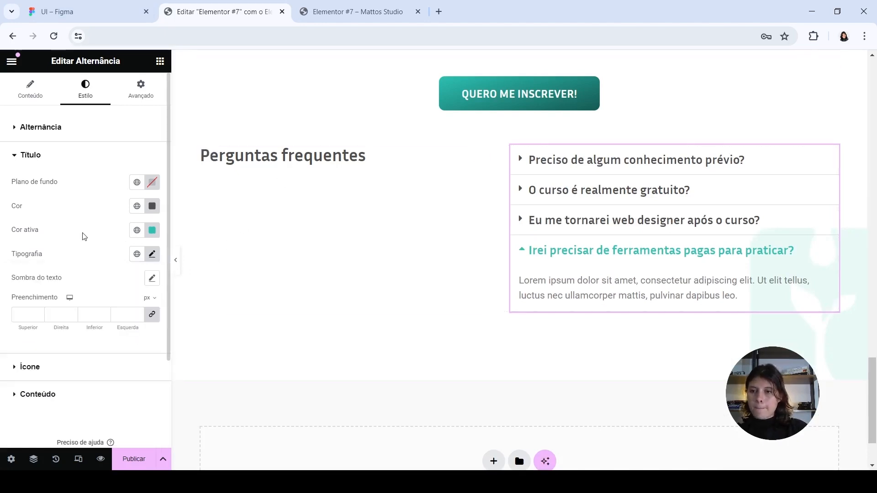
- Set the Alternância answer text colour to #4F4F4F and its font size to 1.1 em
click(74, 395)
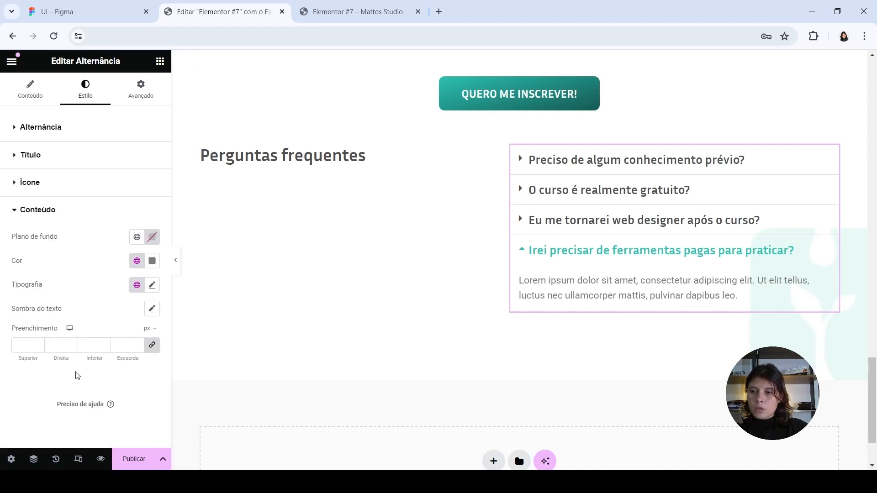
click(152, 261)
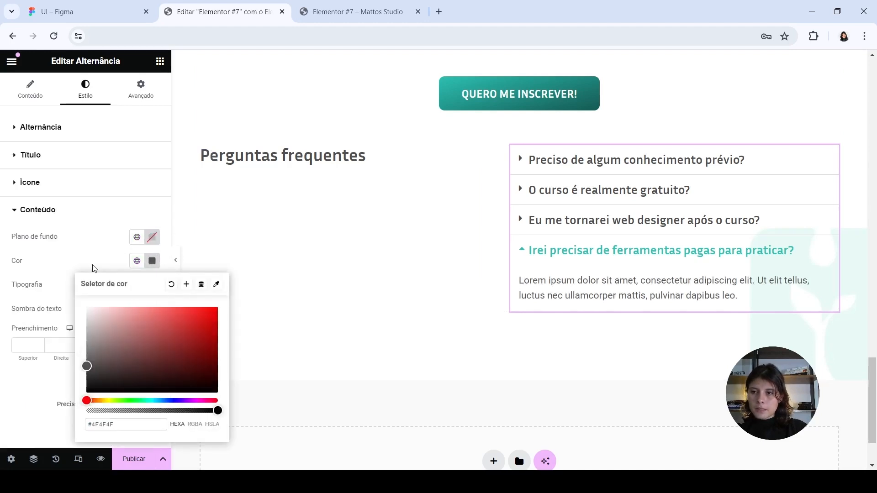
click(144, 284)
click(152, 285)
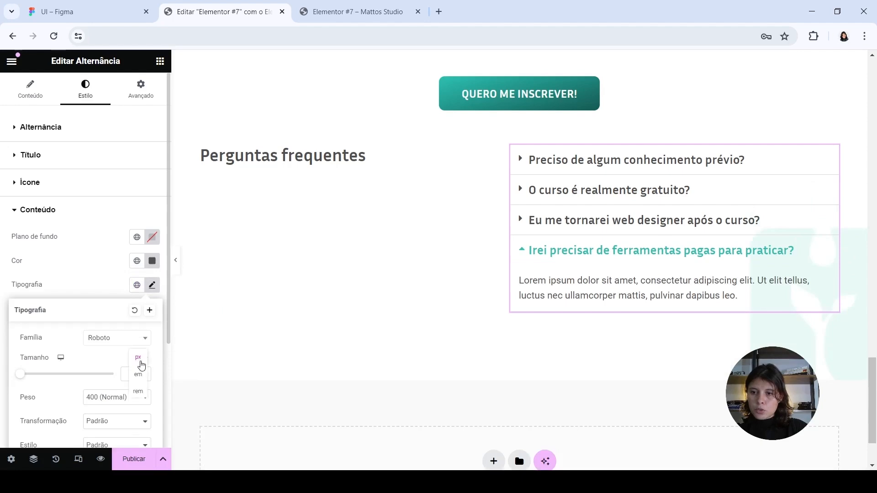
click(131, 369)
text(1)
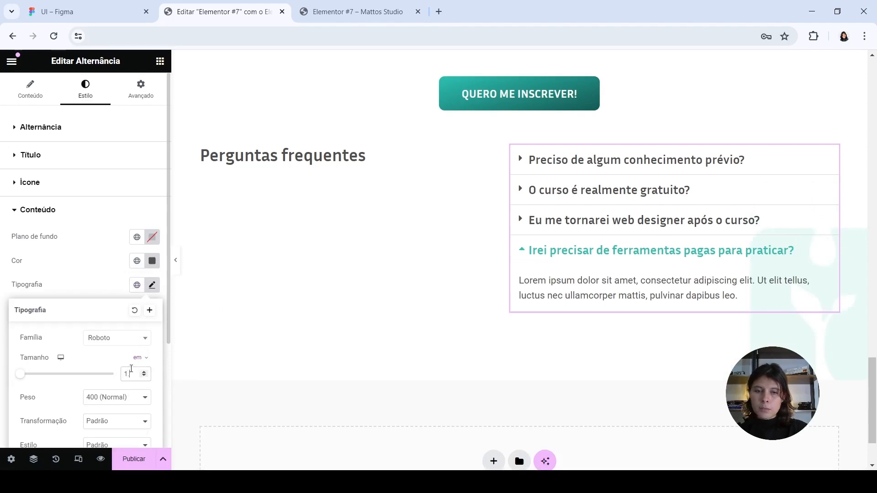
text(.1)
- Examine the typography settings of the description text in the Sem programação benefit card
scroll(680, 322, up, 10)
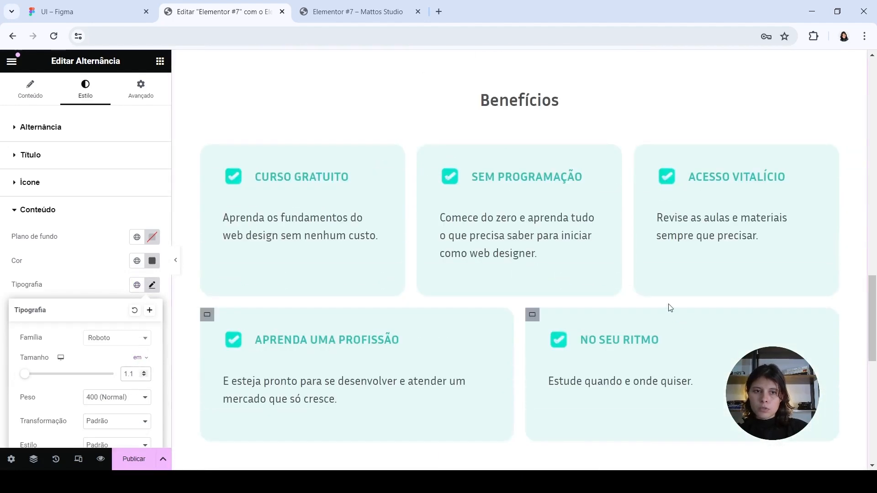
click(535, 254)
click(85, 89)
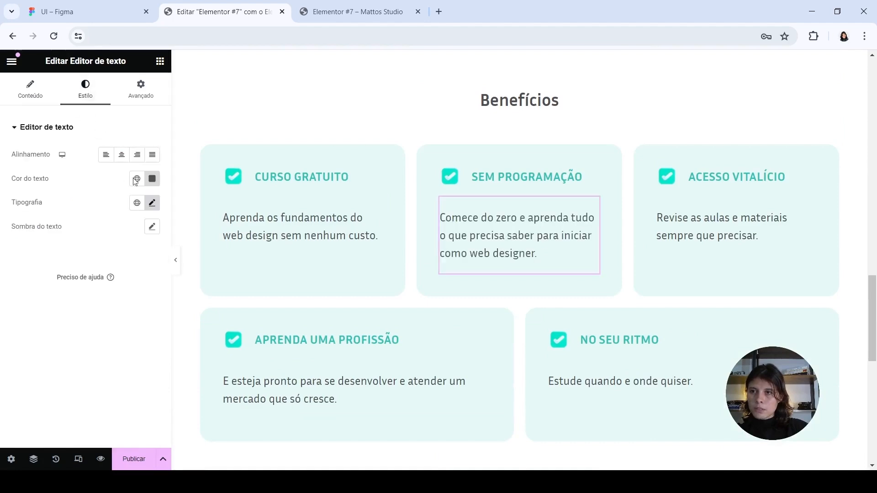
click(151, 203)
scroll(503, 299, down, 5)
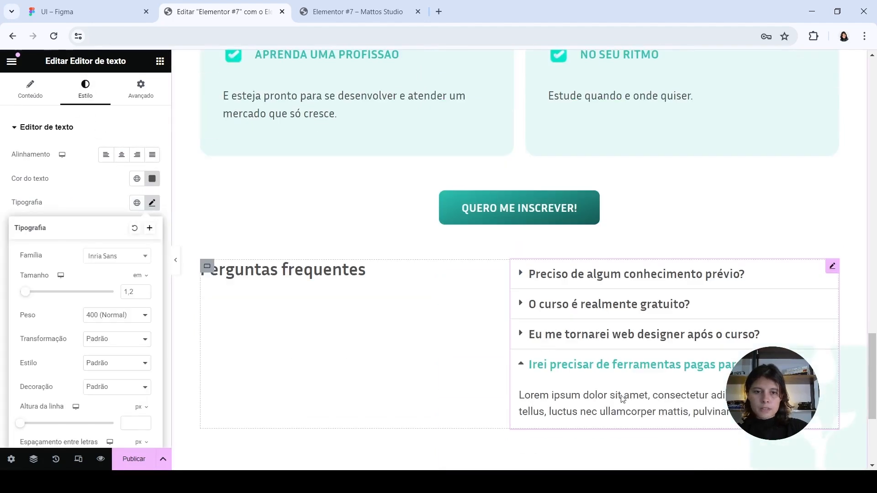
- Set the font size of the Alternância answer text to 1.2 em
click(622, 399)
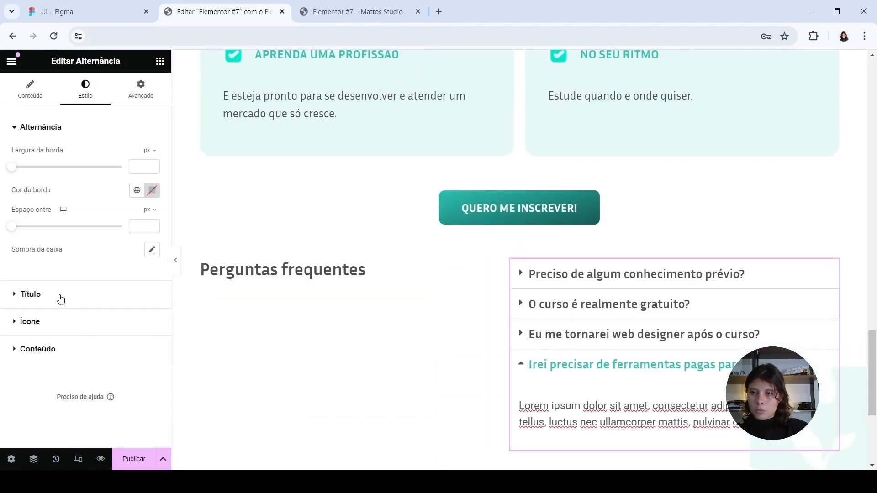
click(61, 295)
click(72, 394)
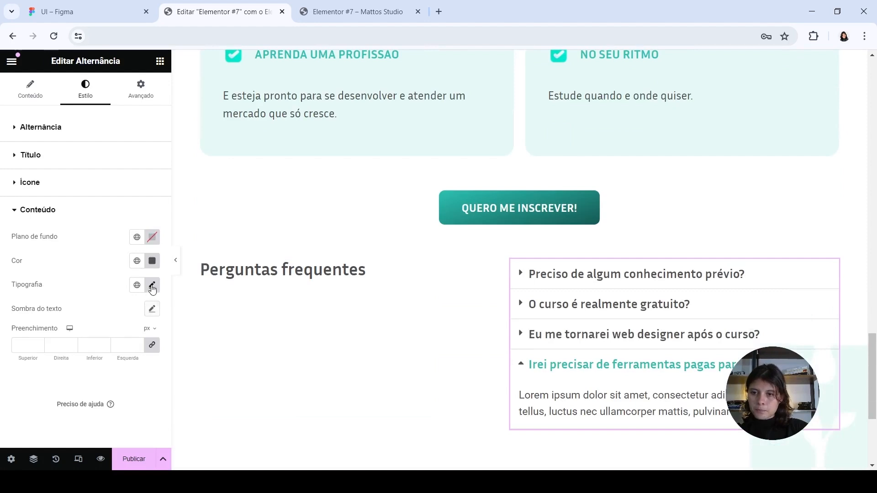
click(152, 286)
key(Up)
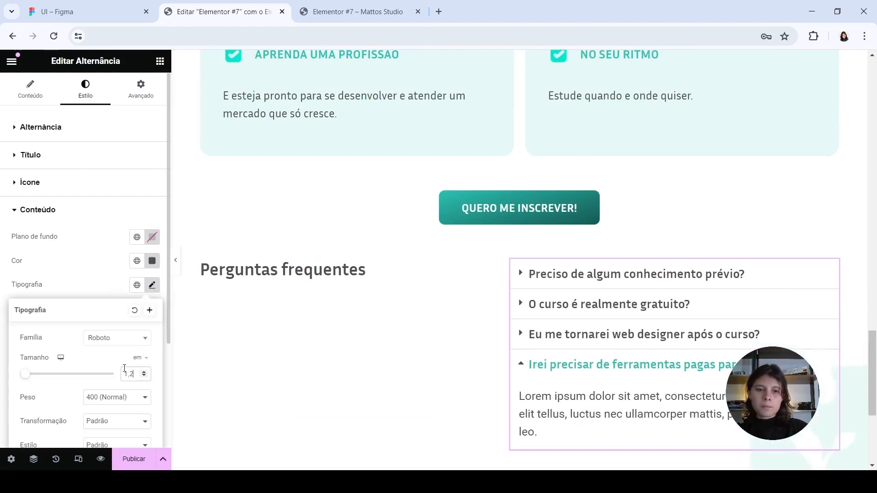
click(96, 265)
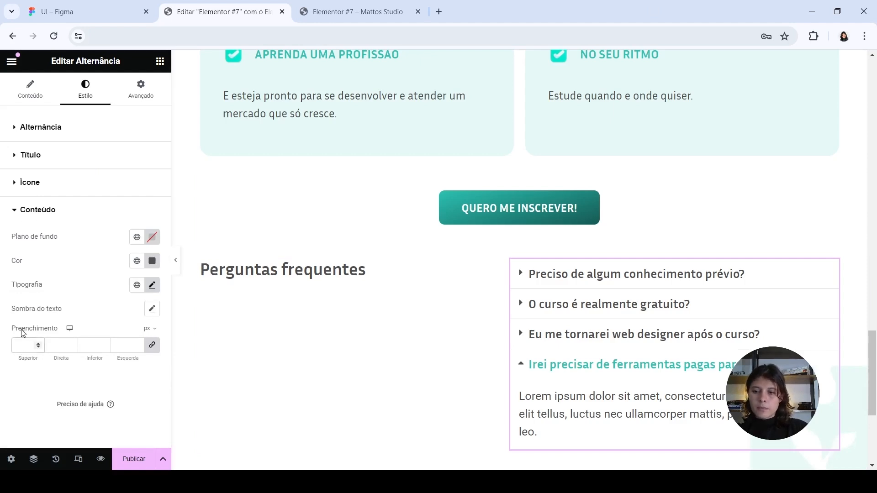
- Set the padding of the Alternância answer content to 20 px on all sides
text(10)
key(BackSpace)
key(BackSpace)
text(20)
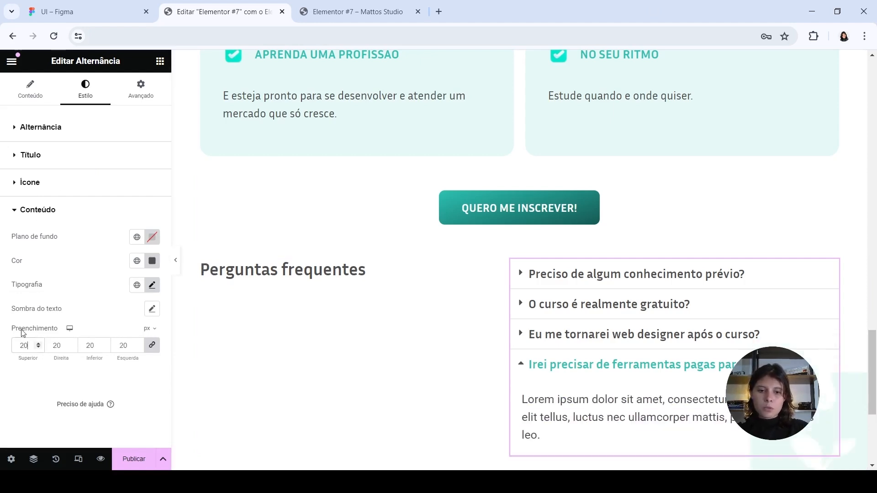
- Set the padding of the Alternância titles to 20 px on all sides
click(48, 161)
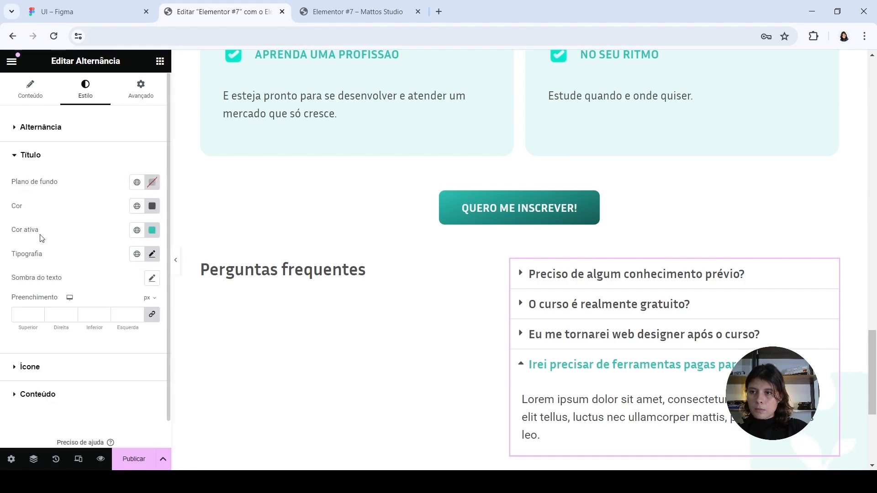
click(23, 315)
text(20)
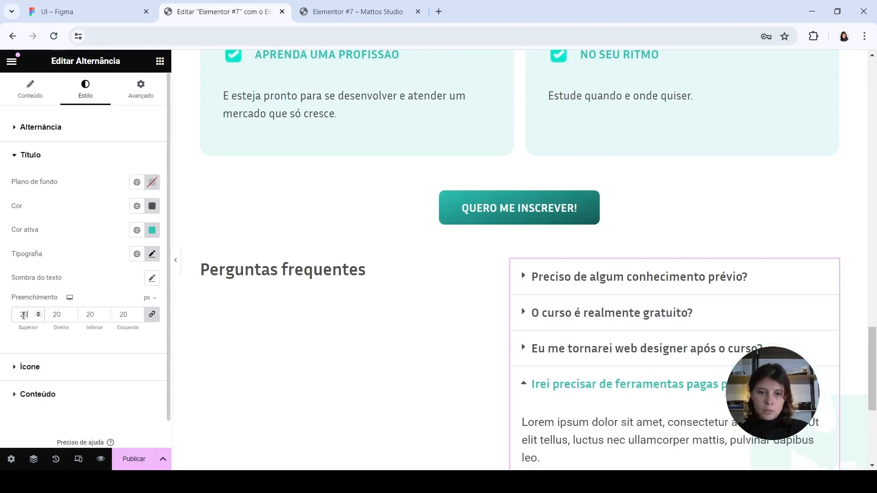
key(BackSpace)
key(BackSpace)
text(200)
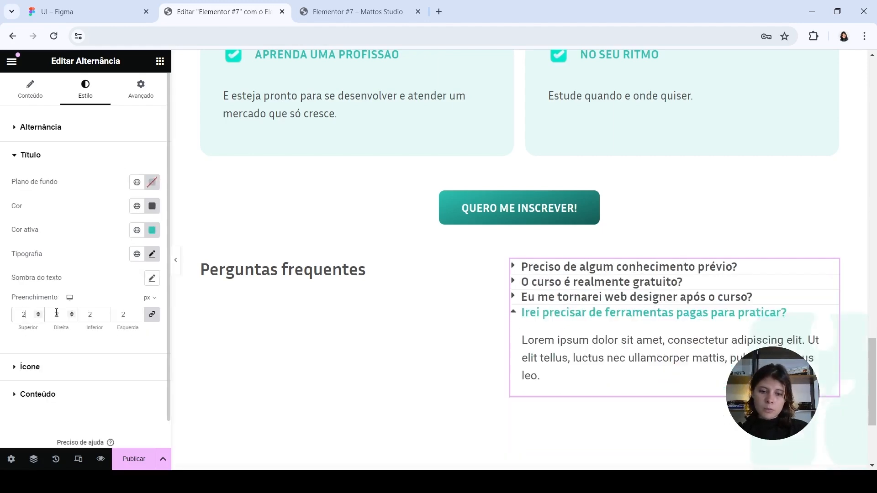
key(BackSpace)
key(BackSpace)
key(BackSpace)
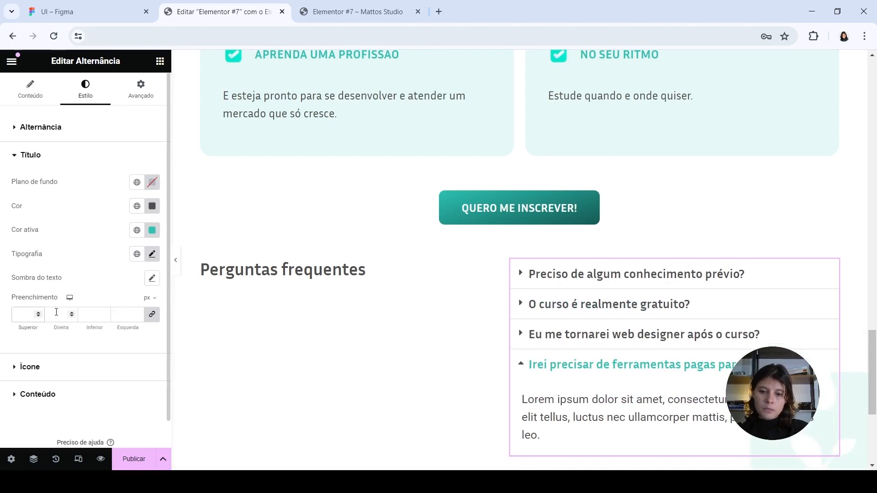
text(50)
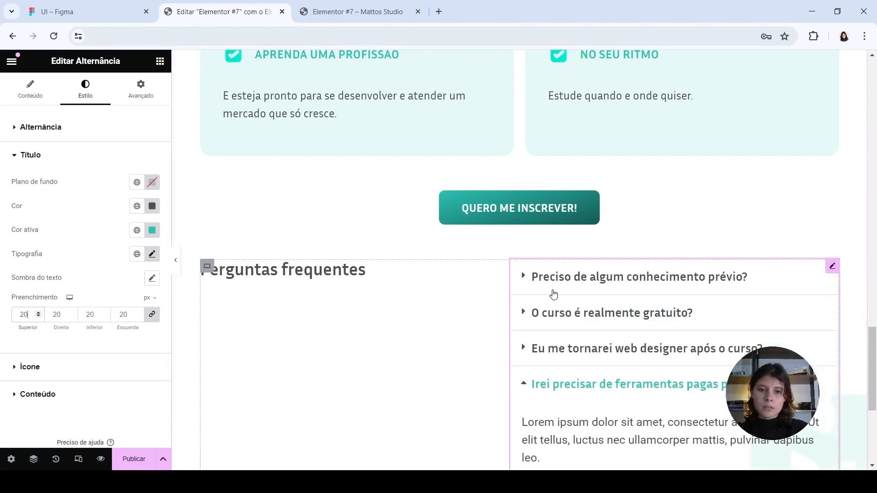
- Compare the question list with the Figma design, and align the Alternância icons to the end of the title rows
click(62, 3)
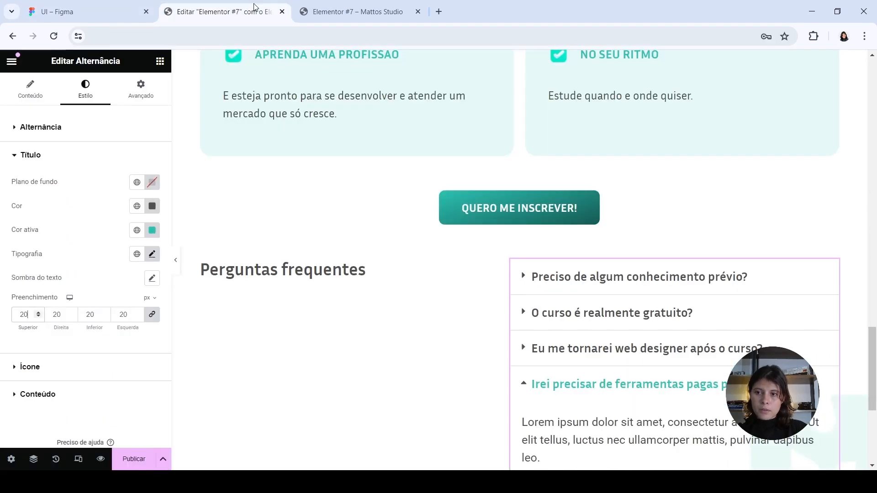
click(224, 12)
scroll(322, 401, down, 3)
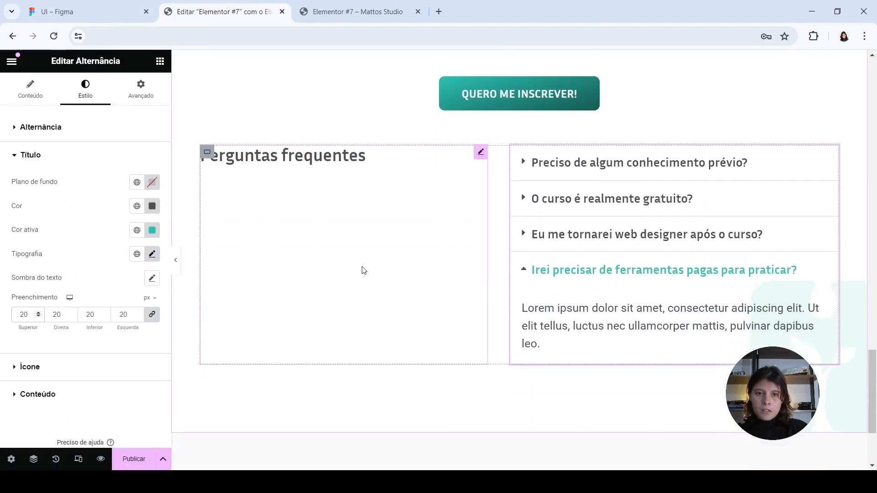
click(26, 156)
click(64, 11)
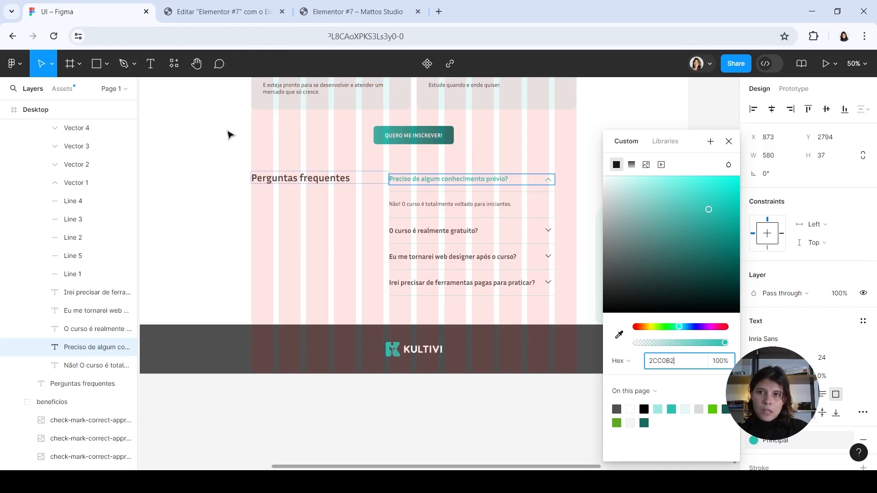
click(224, 11)
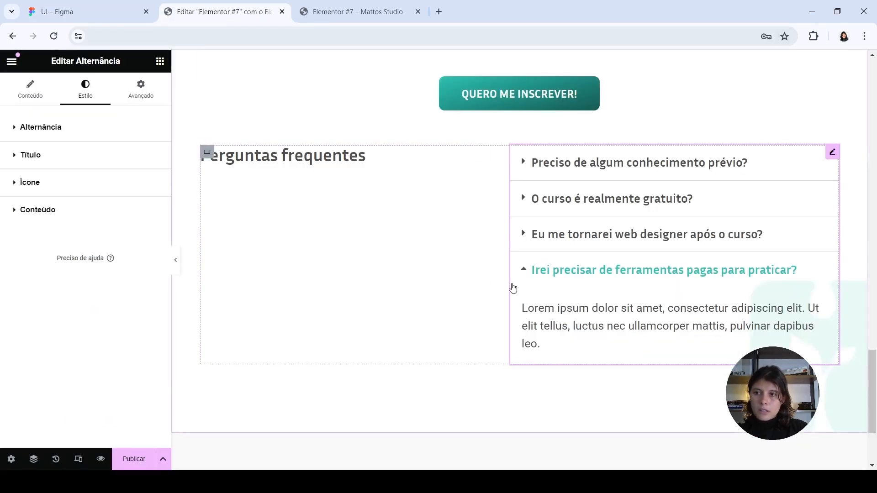
click(70, 184)
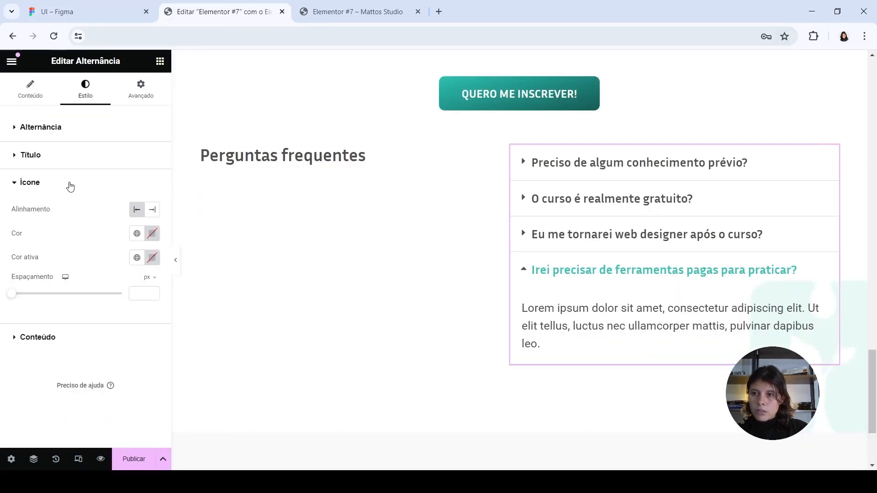
click(153, 211)
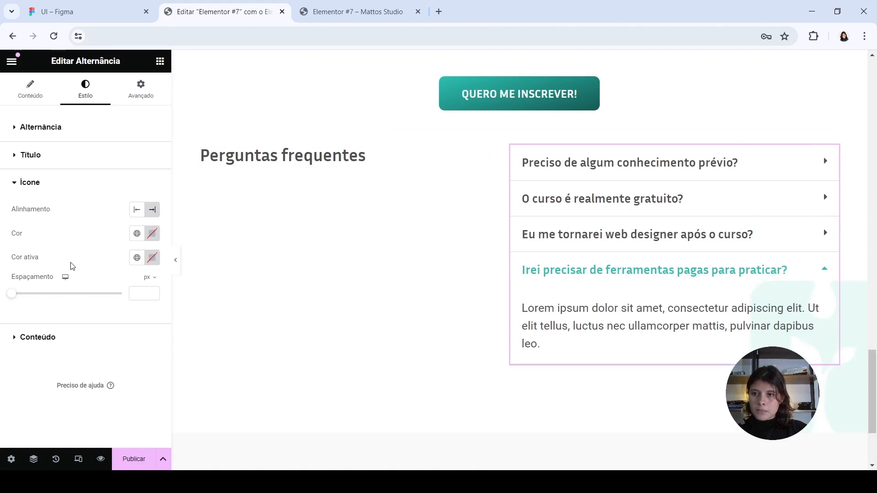
- Change the Alternância's closed icon to a downward chevron and its active icon to an upward chevron from the recommended icons
click(30, 88)
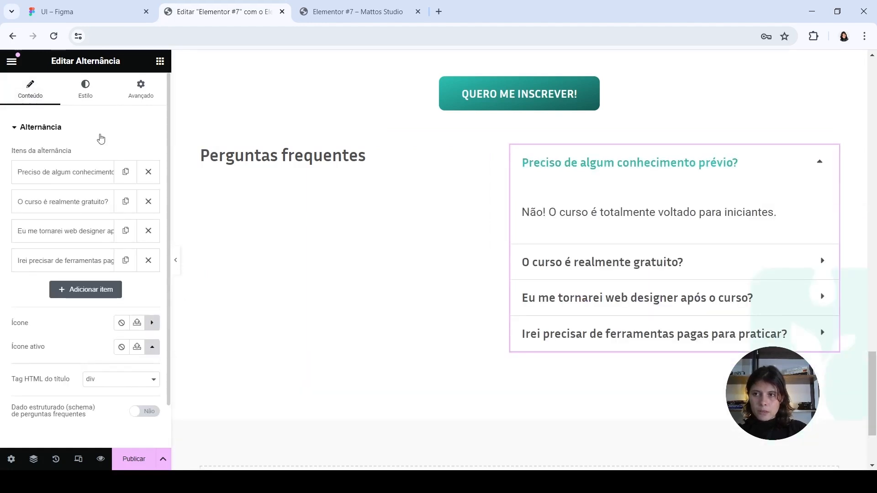
click(80, 100)
click(30, 96)
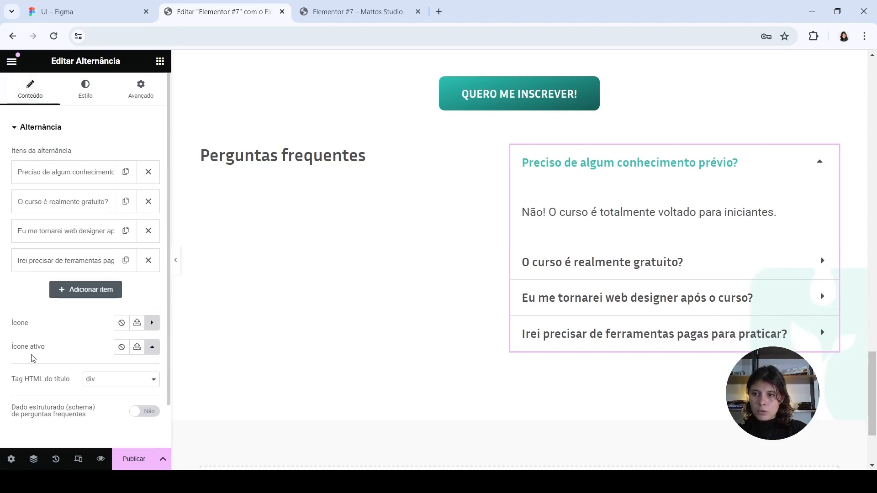
click(153, 324)
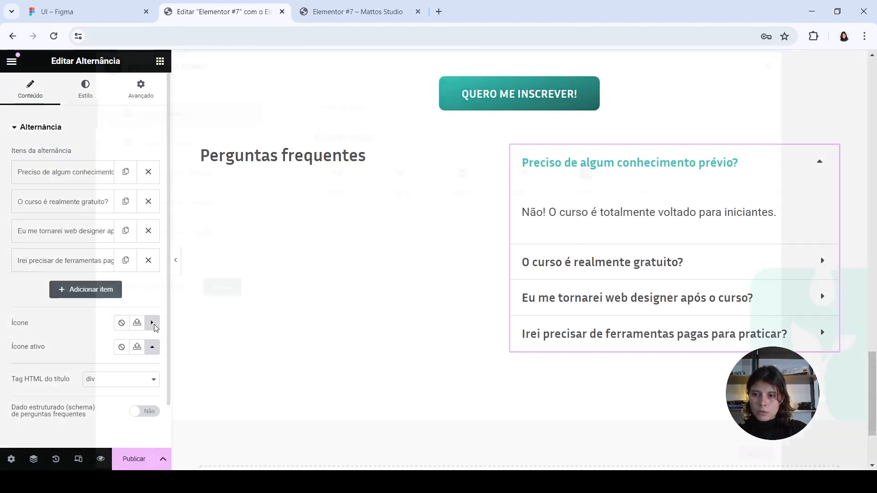
click(345, 188)
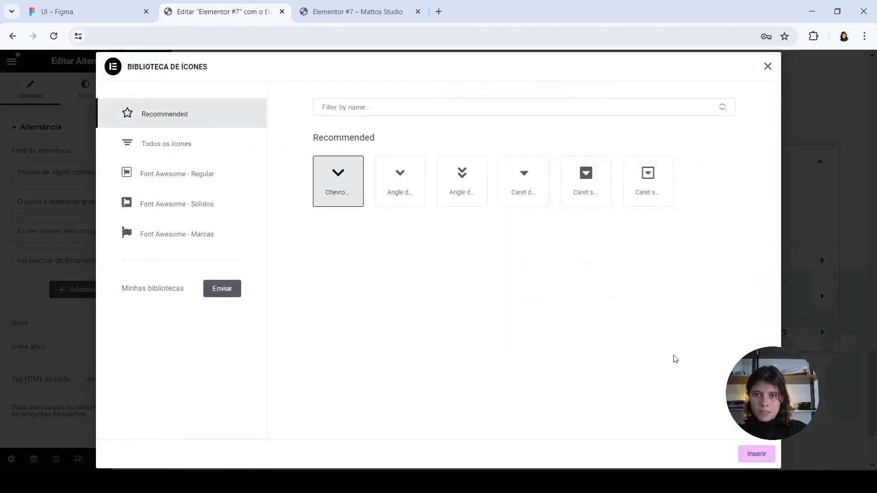
click(756, 454)
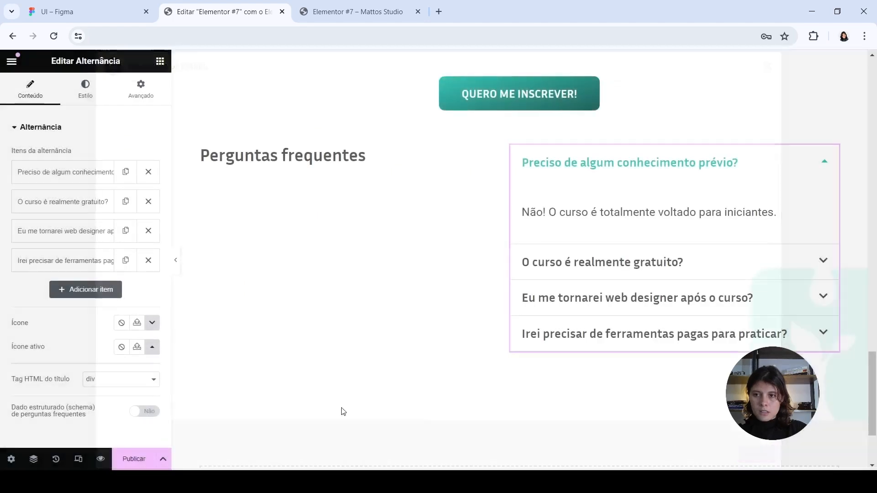
click(153, 349)
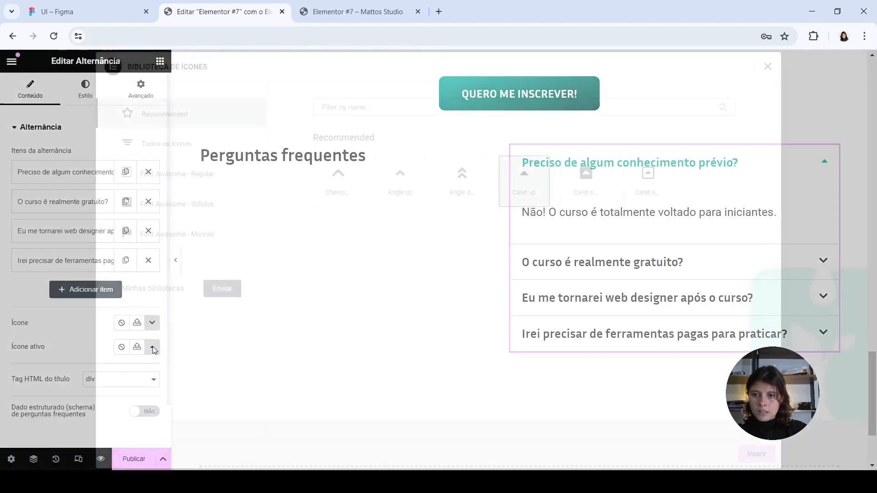
click(348, 189)
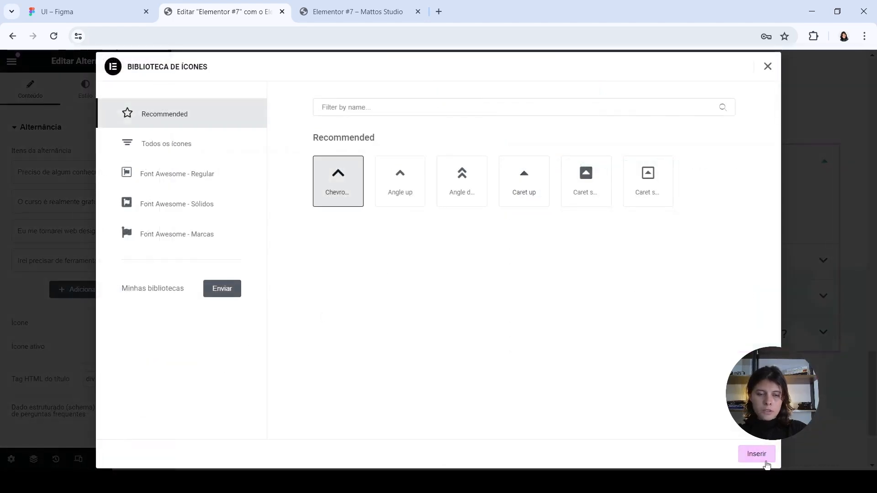
click(761, 455)
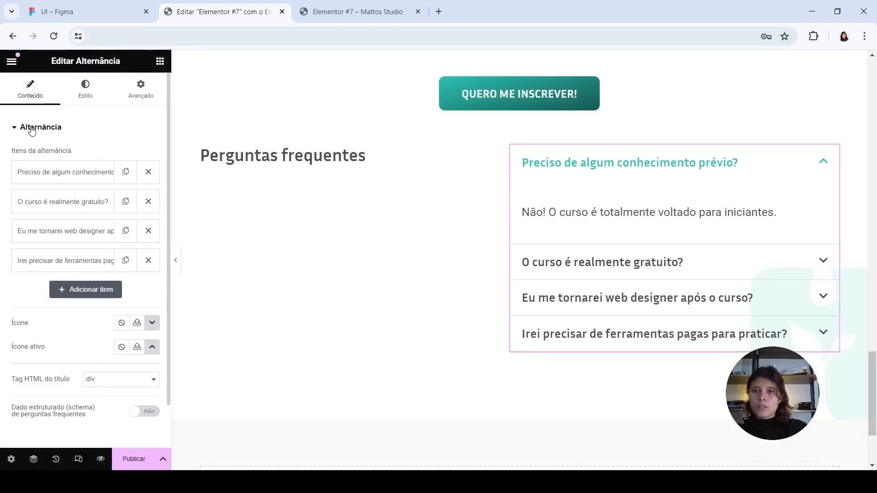
- Set the font family of the Alternância answer text to Inria Sans
click(93, 96)
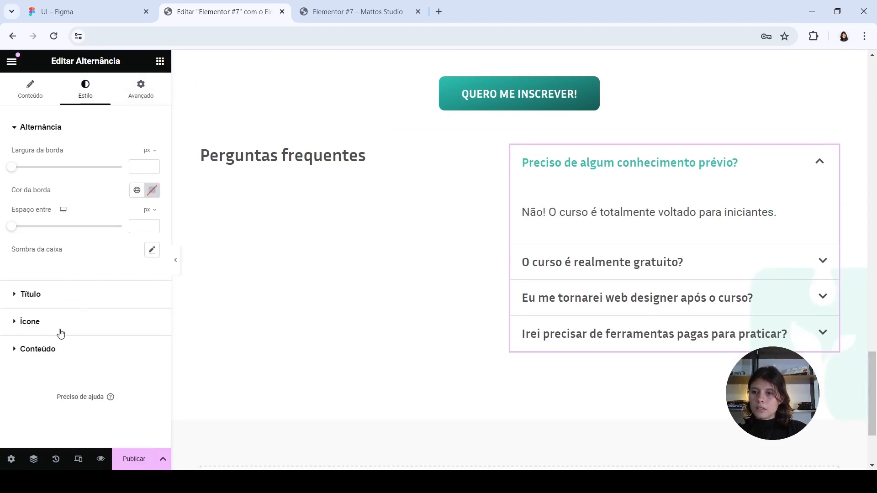
click(85, 348)
click(152, 287)
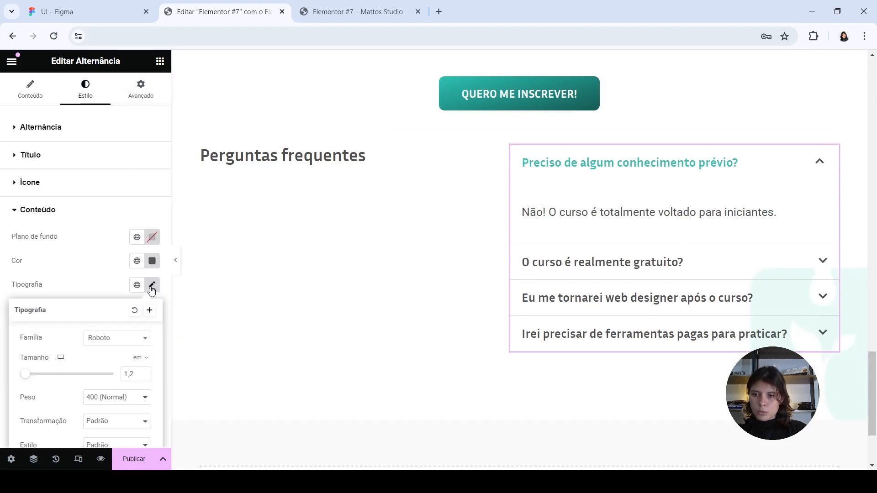
click(108, 347)
text(inria)
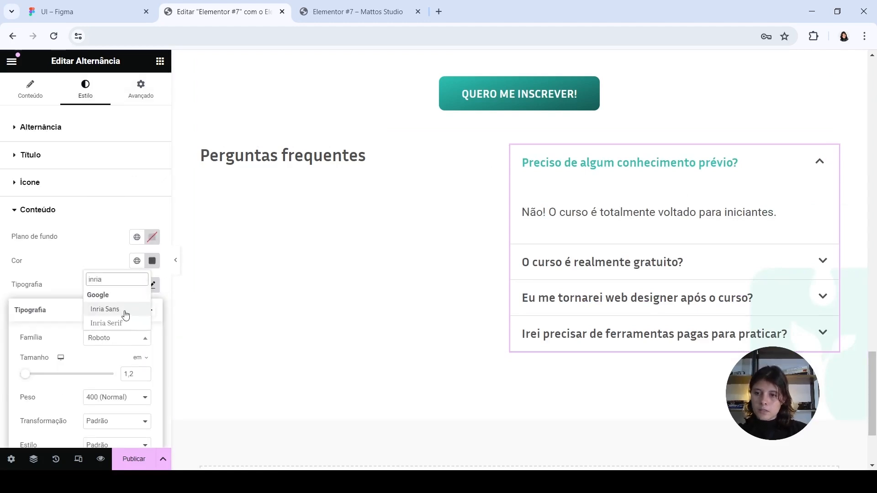
click(125, 314)
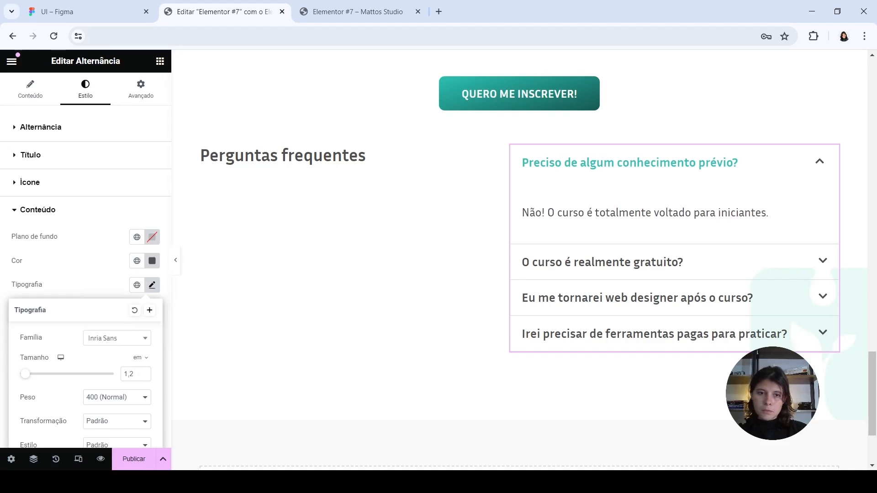
- Collapse the first question on the page and test opening and closing the second one
click(584, 177)
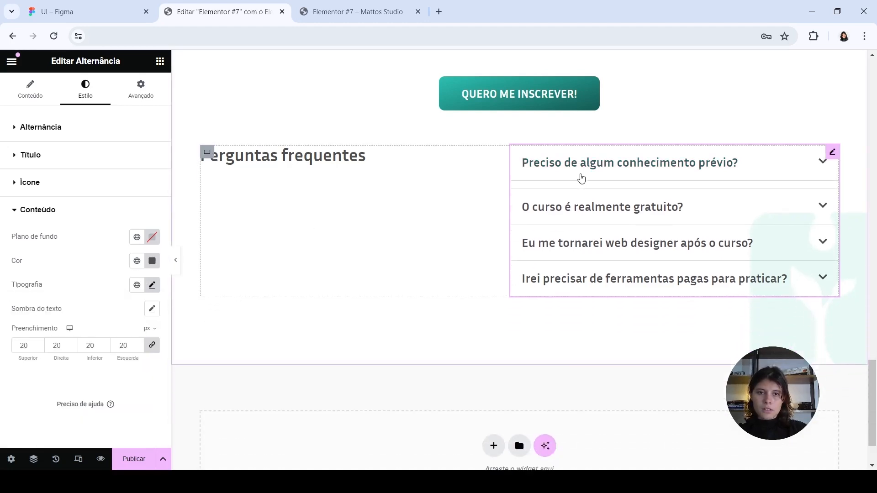
click(580, 203)
click(579, 205)
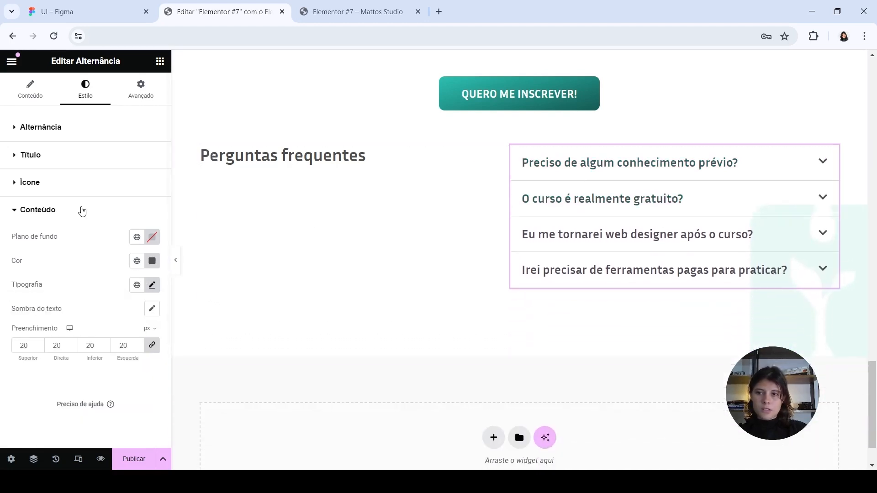
- Save the page as a draft
click(163, 459)
click(92, 408)
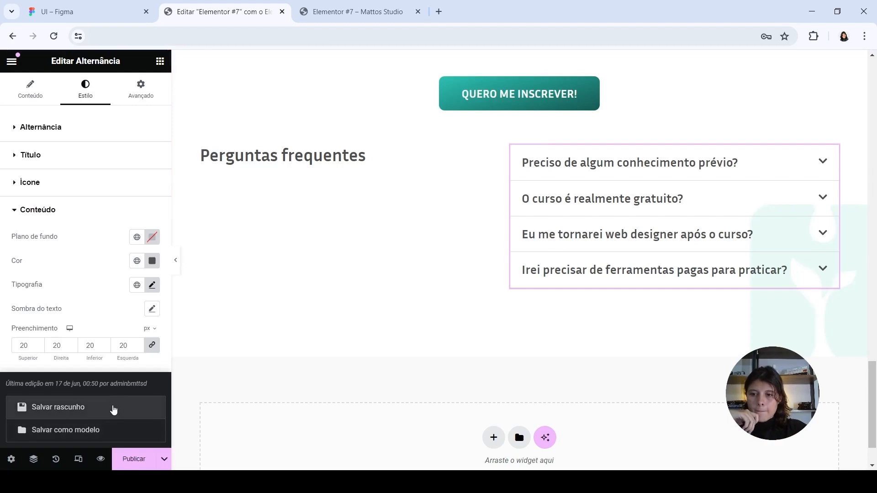
click(113, 409)
- Add a single vertical-direction container below the Perguntas frequentes section and set its padding to 50 px on all sides
scroll(480, 384, down, 2)
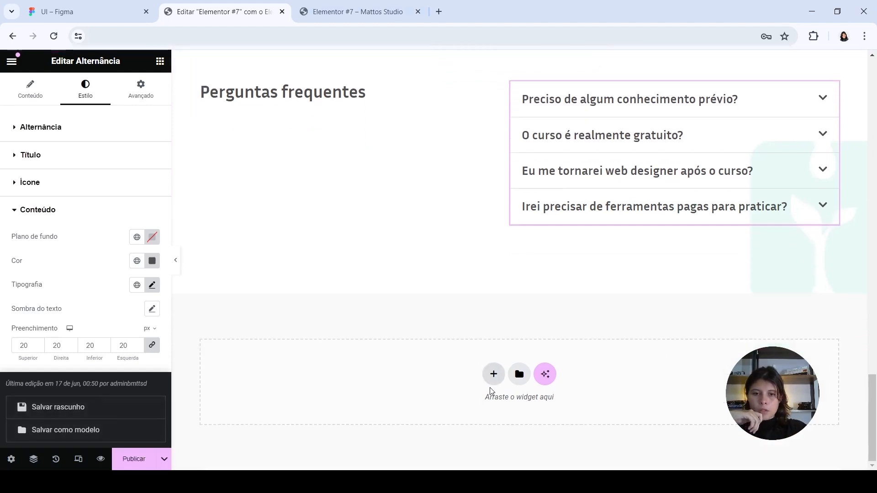
click(493, 381)
click(469, 413)
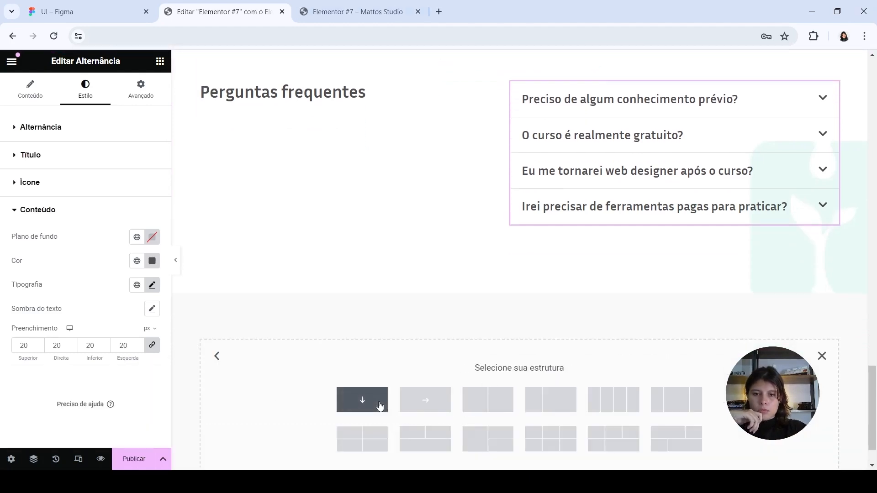
click(363, 400)
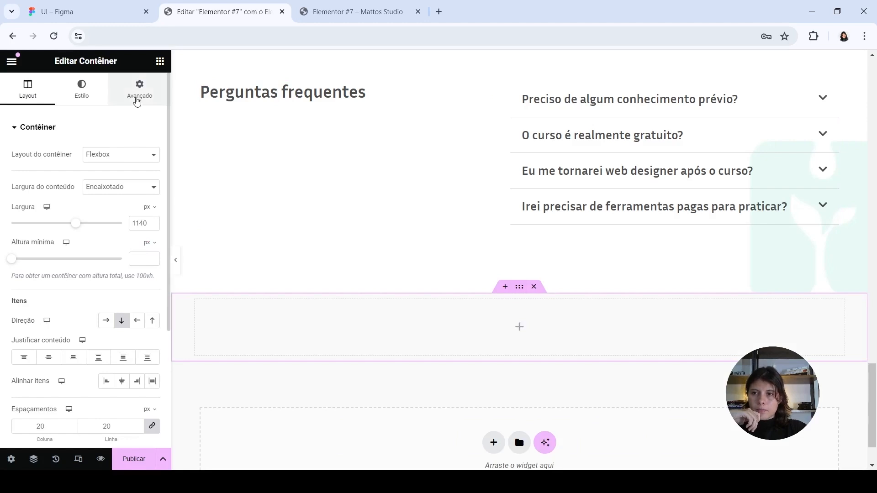
click(138, 91)
click(27, 208)
text(50)
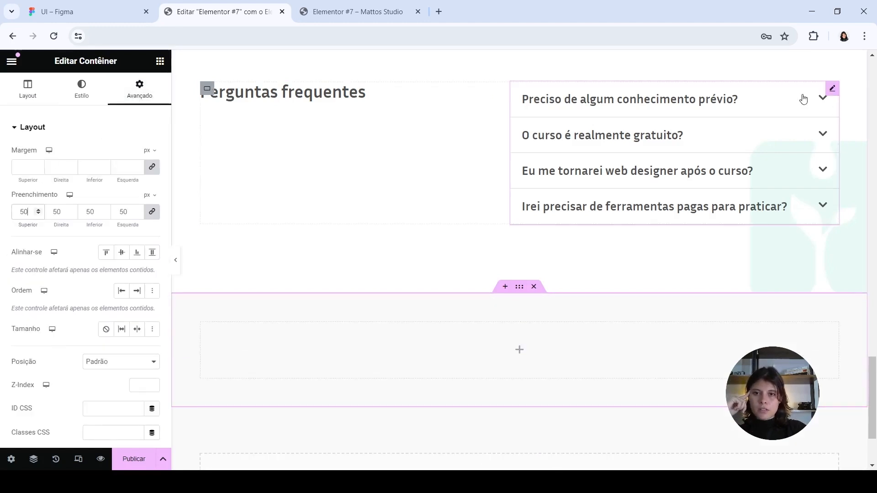
- Copy the Perguntas frequentes heading's text color #4F4F4F and apply it as the footer container's classic background color
click(265, 99)
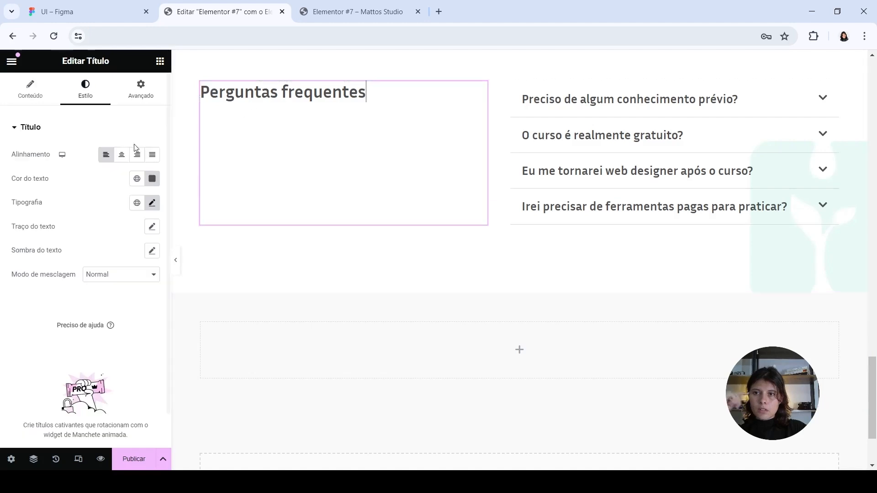
click(152, 179)
key(ctrl+c)
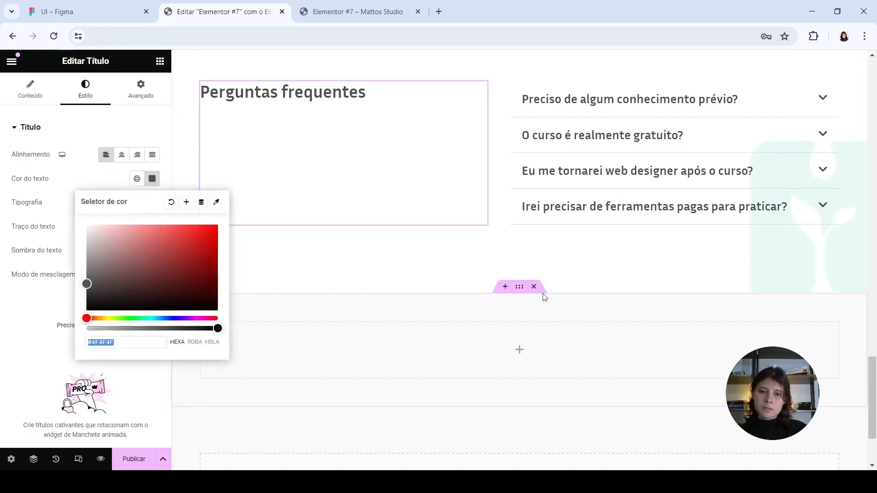
click(519, 287)
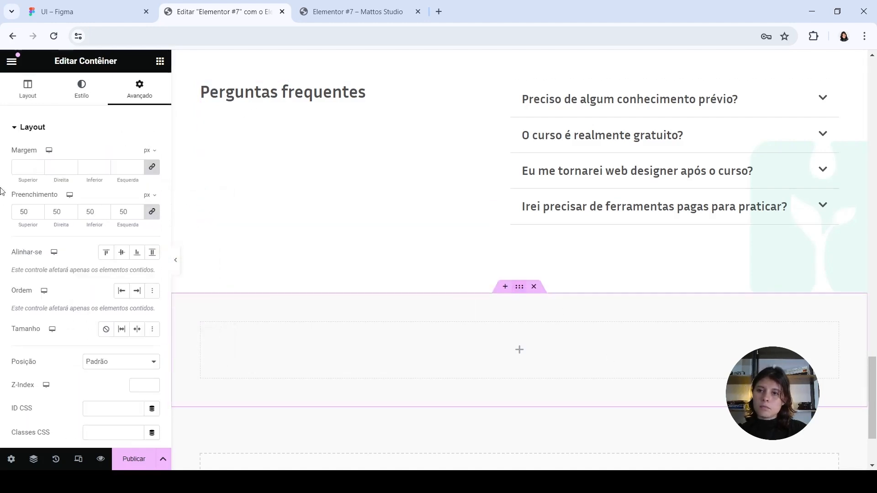
click(82, 89)
click(106, 178)
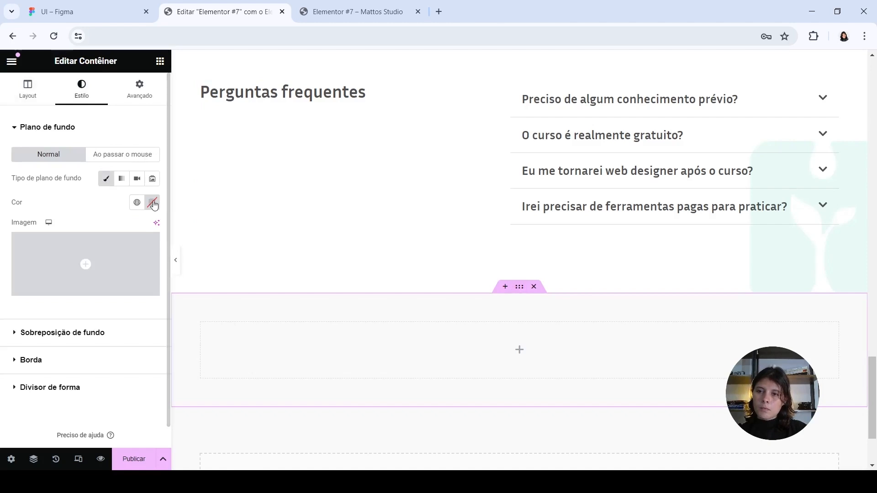
click(152, 202)
key(ctrl+v)
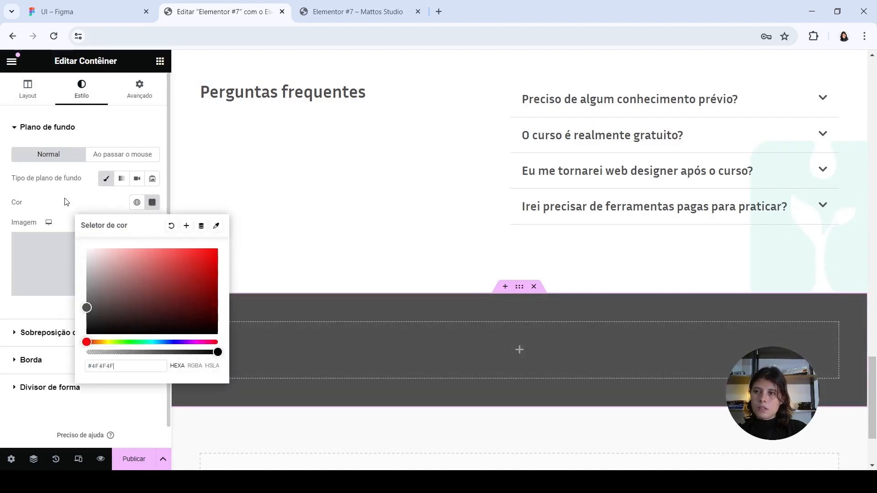
click(65, 201)
- Add an image widget to the footer container, upload logobranco.webp as its image and set the image resolution to Completo
click(160, 61)
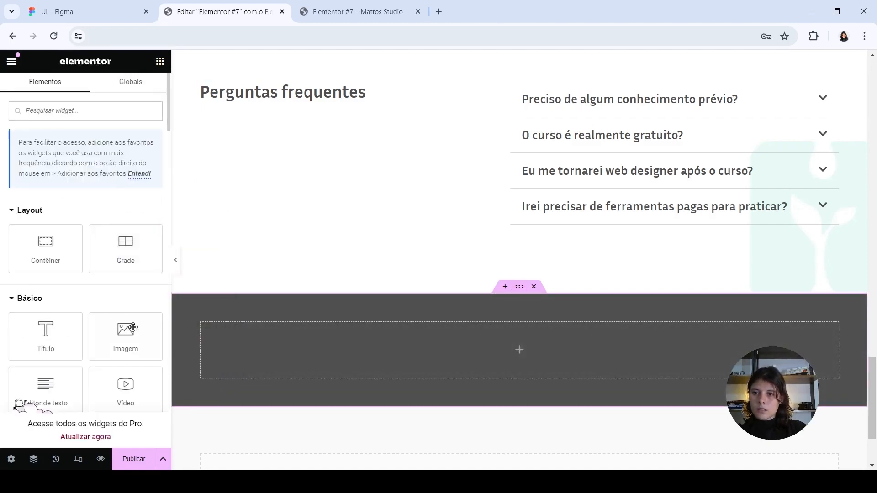
drag(132, 327, 469, 354)
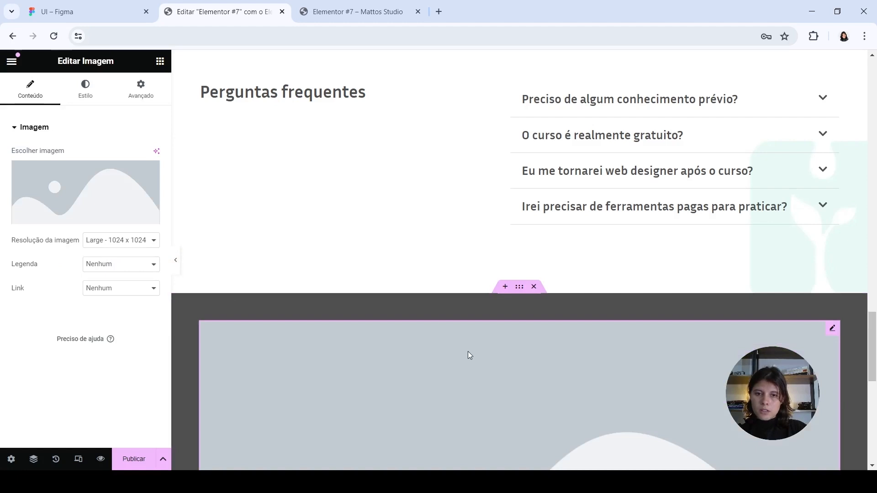
click(92, 216)
click(164, 106)
click(475, 265)
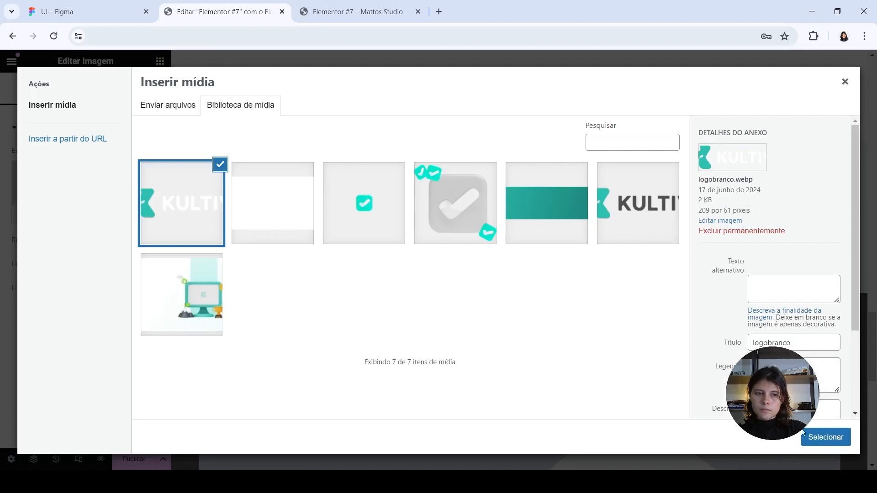
click(814, 437)
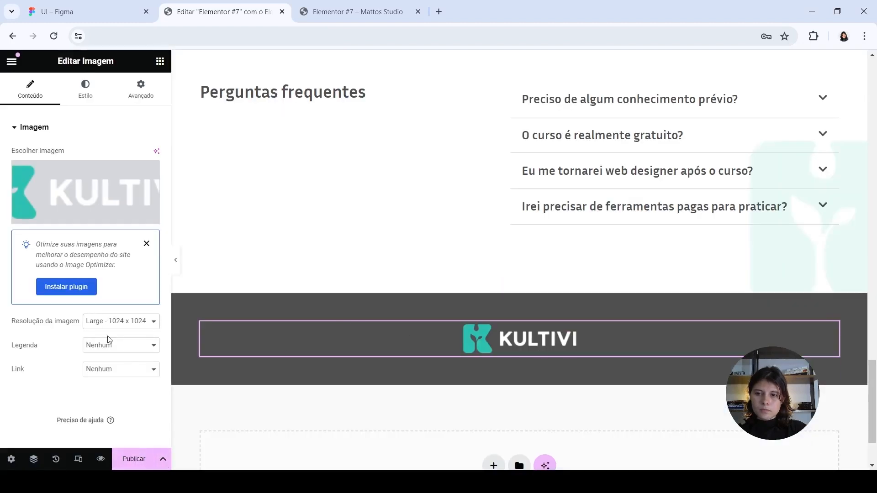
- Save the page as a draft
click(163, 459)
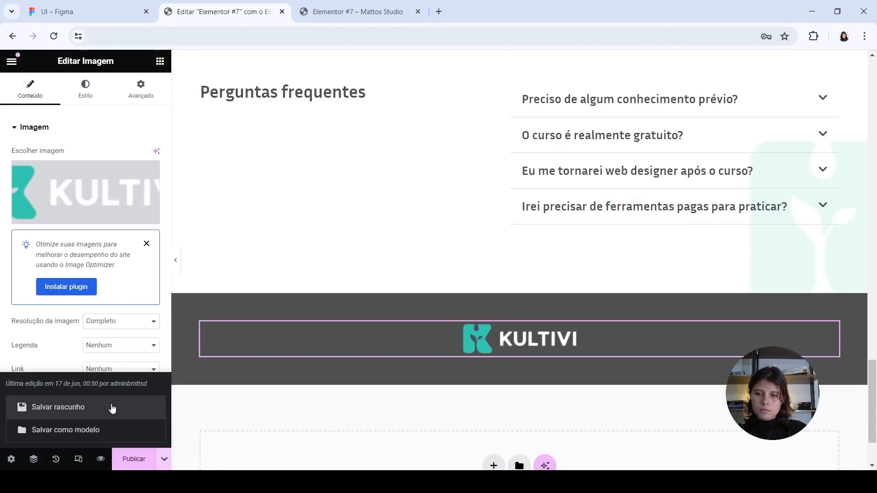
- Save the page as a draft and review the refreshed preview down to the Perguntas frequentes section and footer
click(112, 408)
click(384, 6)
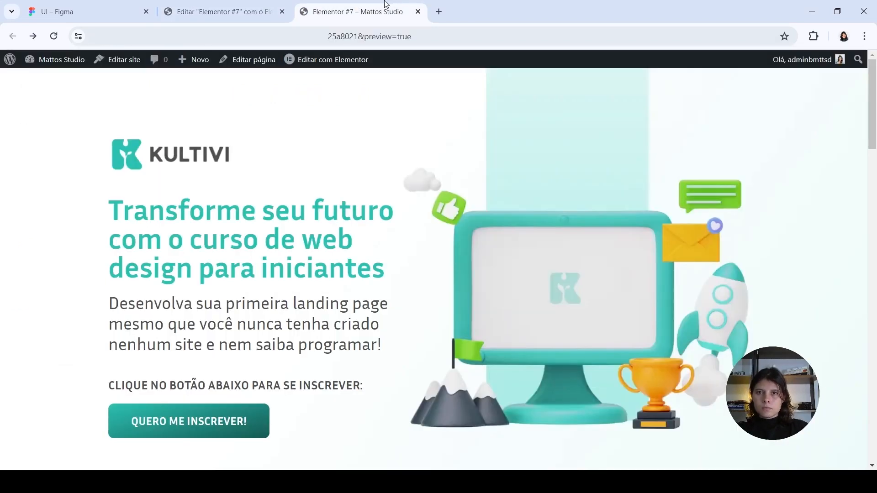
key(F5)
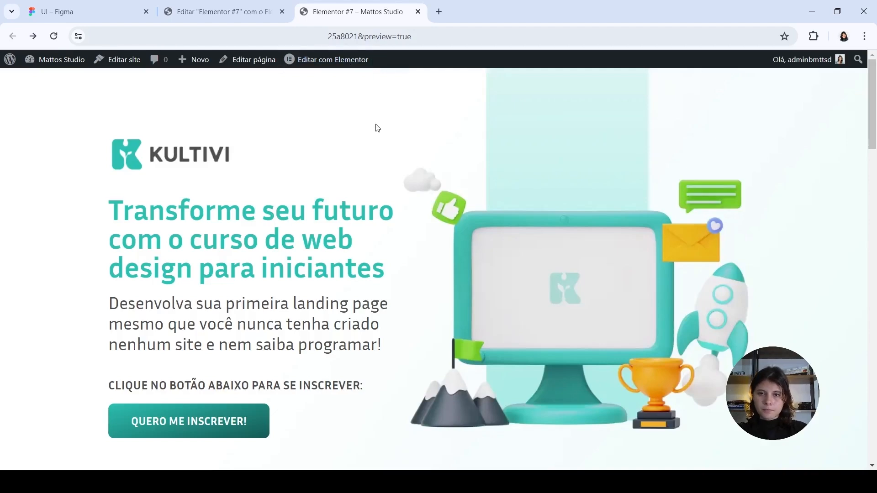
scroll(449, 188, down, 10)
scroll(450, 190, down, 10)
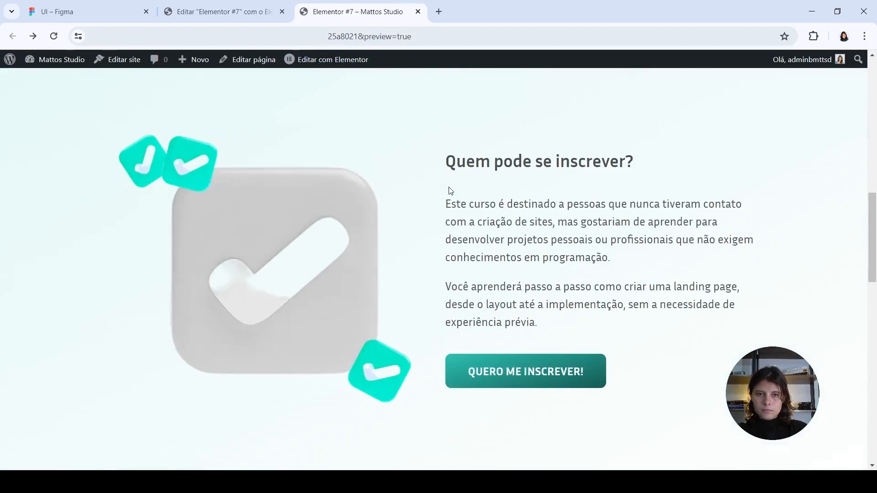
scroll(450, 192, down, 10)
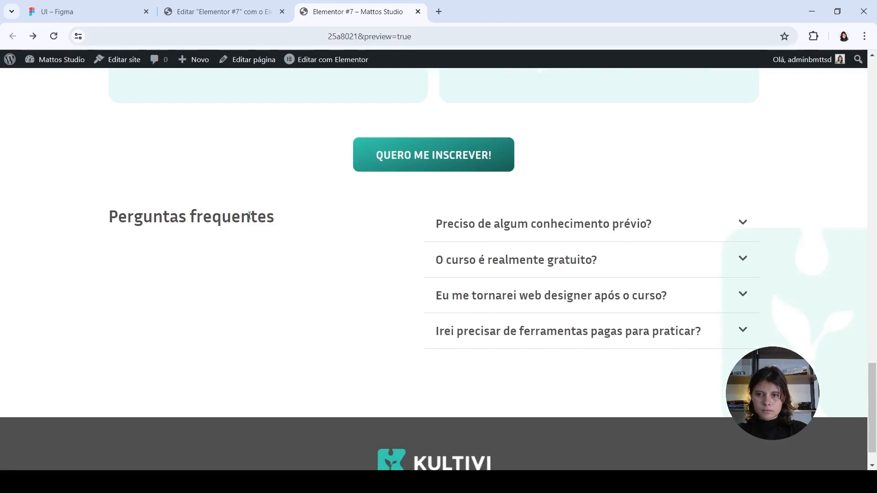
scroll(487, 320, down, 2)
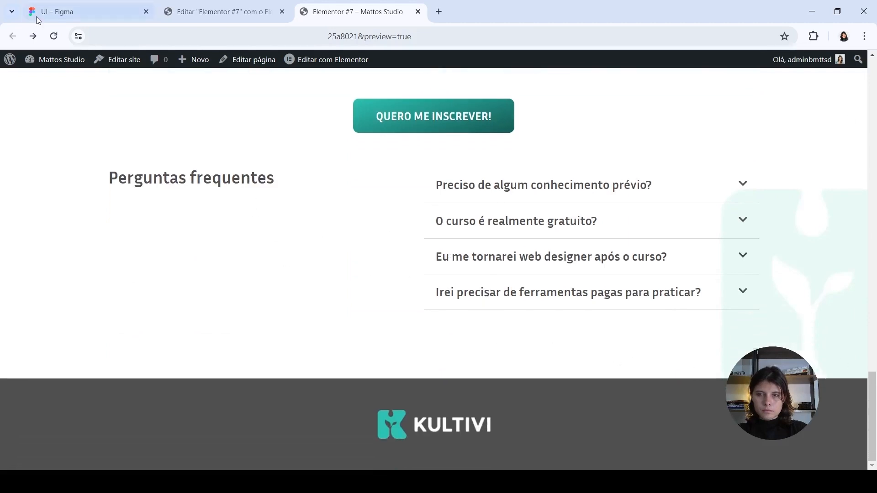
click(71, 14)
click(318, 18)
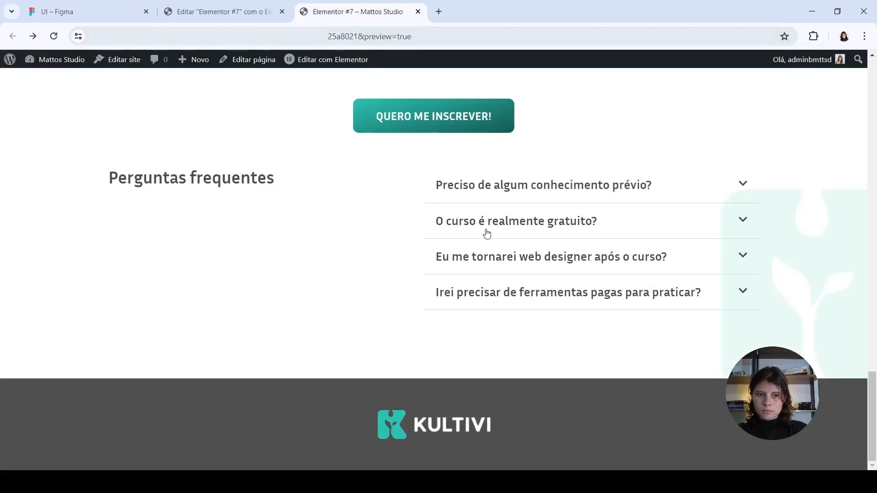
- Save the draft again and check the FAQ accordion's width and the benefits cards in the page preview
click(207, 17)
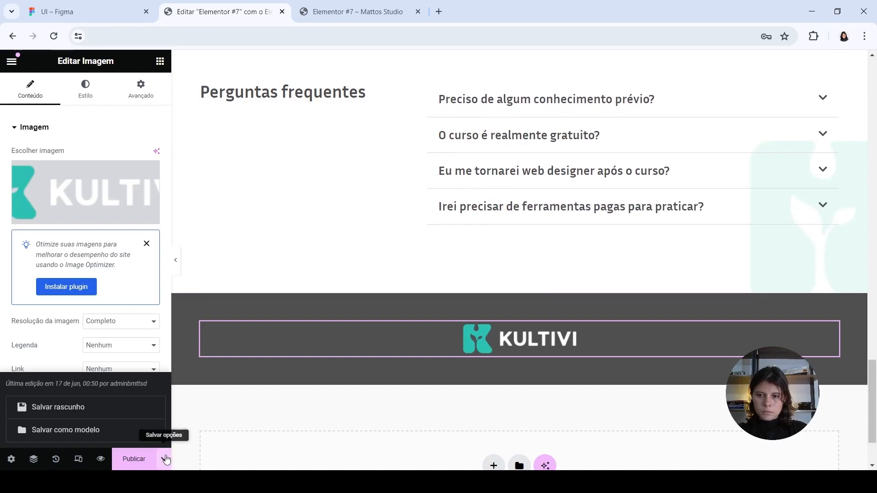
click(164, 459)
click(161, 464)
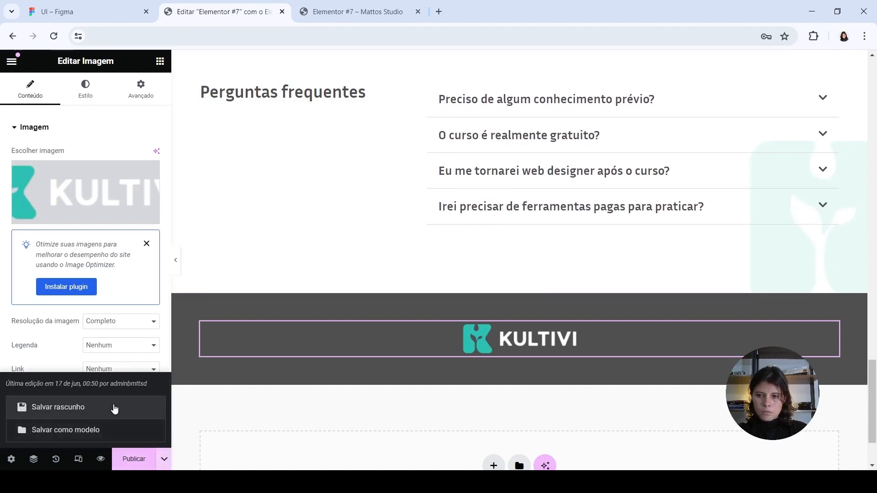
click(358, 11)
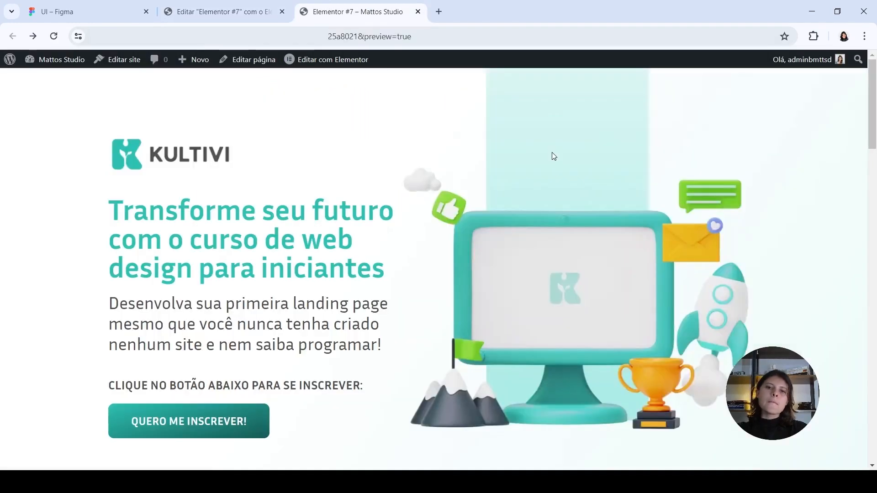
scroll(582, 180, down, 10)
scroll(578, 177, down, 15)
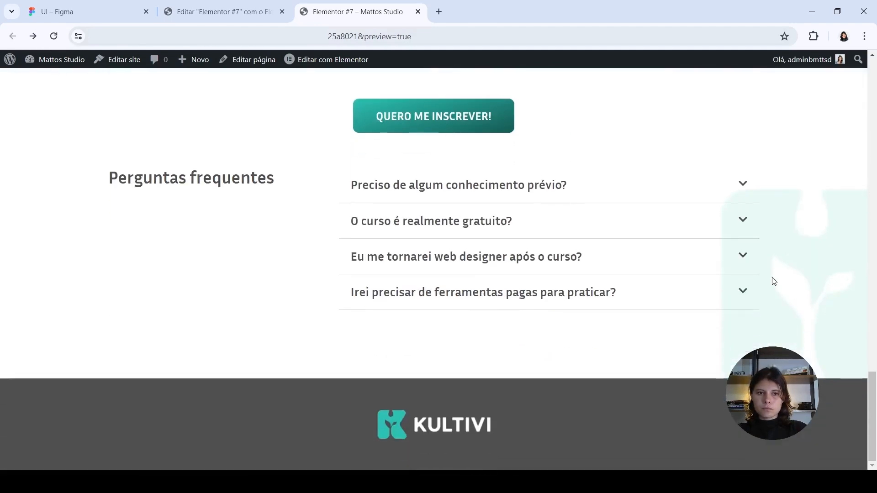
scroll(656, 294, up, 5)
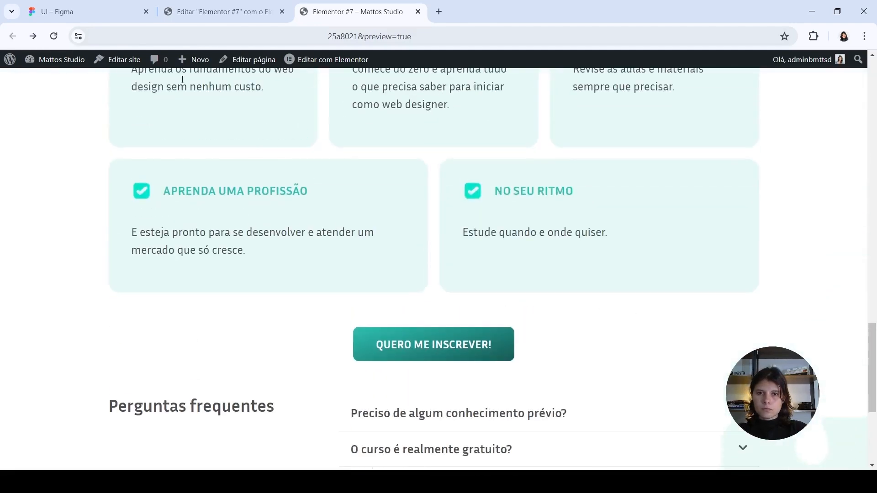
- Check the spacing between the QUERO ME INSCREVER! button and the FAQ section in the Figma design
click(91, 11)
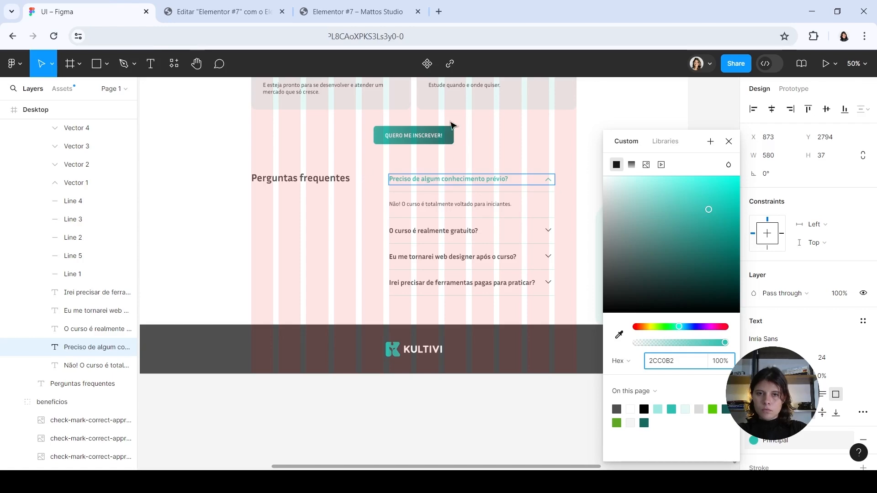
click(424, 158)
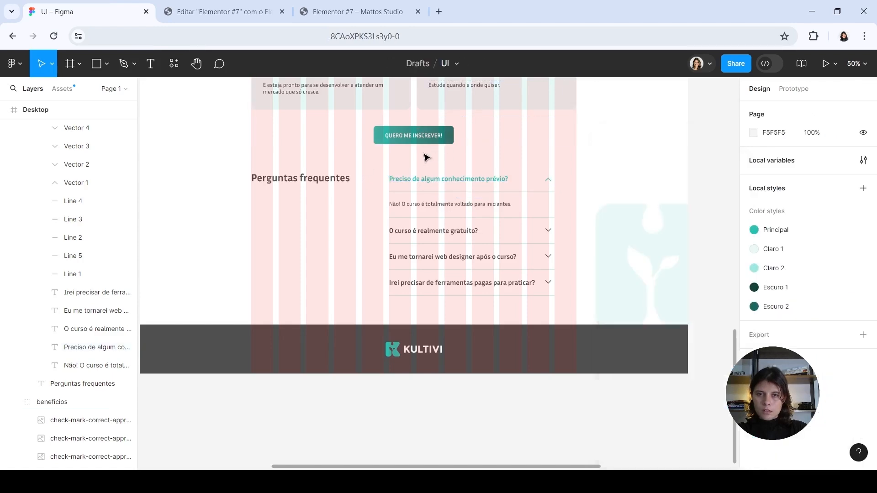
key(ctrl+Tab)
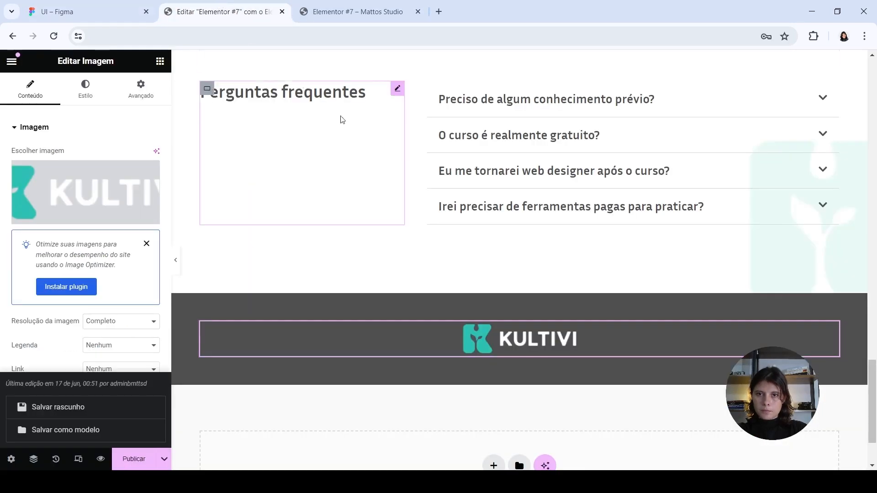
- Set the top and bottom margins of the QUERO ME INSCREVER! button below the Benefícios cards to 120 px
scroll(424, 168, up, 1)
click(399, 192)
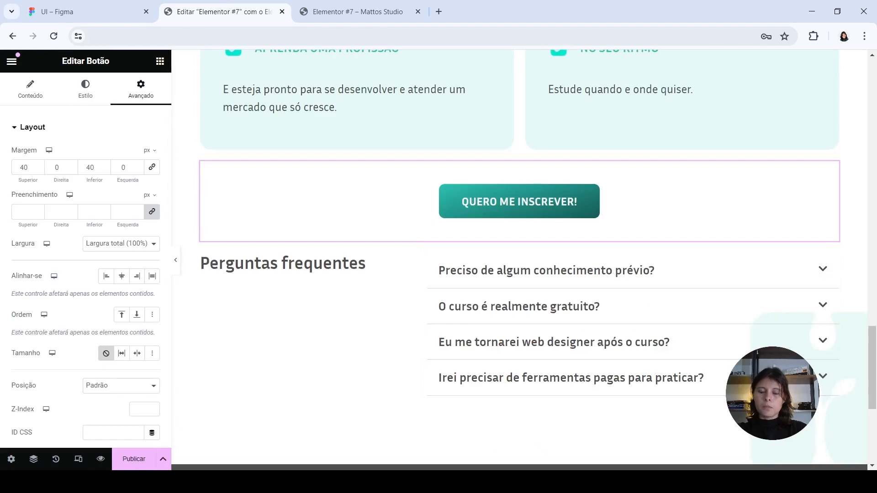
scroll(456, 237, up, 10)
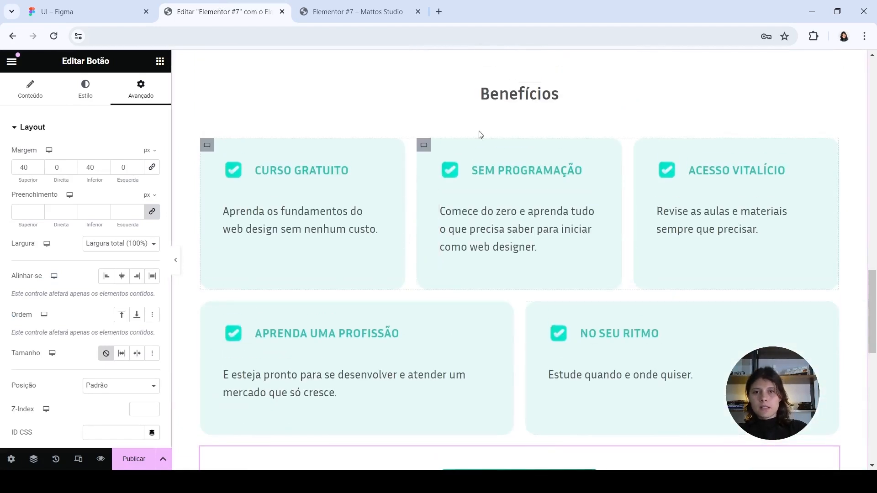
scroll(489, 205, down, 10)
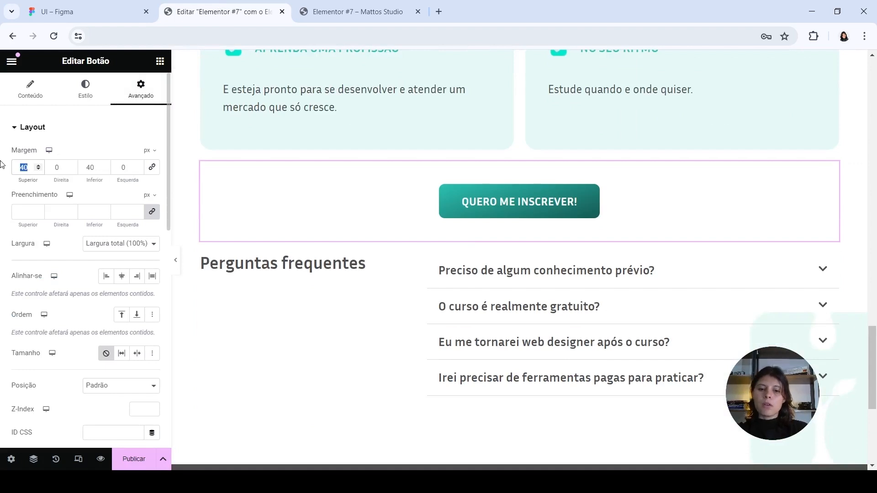
text(120)
click(104, 170)
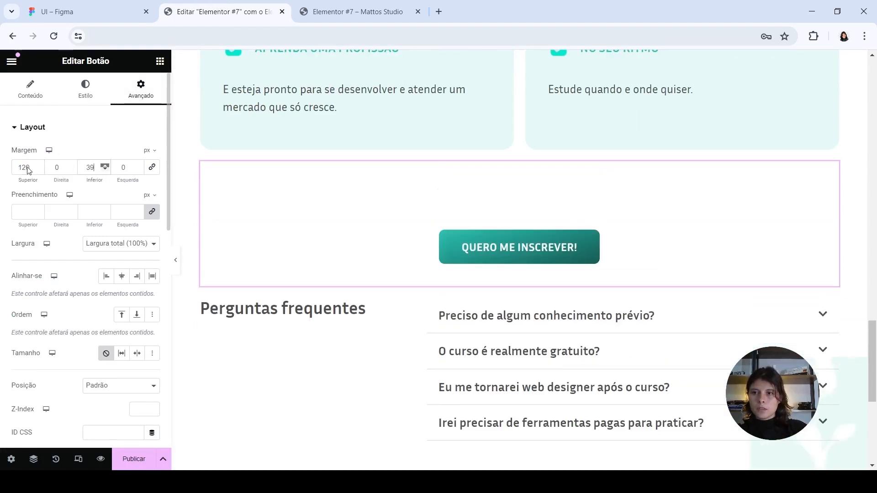
key(BackSpace)
key(BackSpace)
text(120)
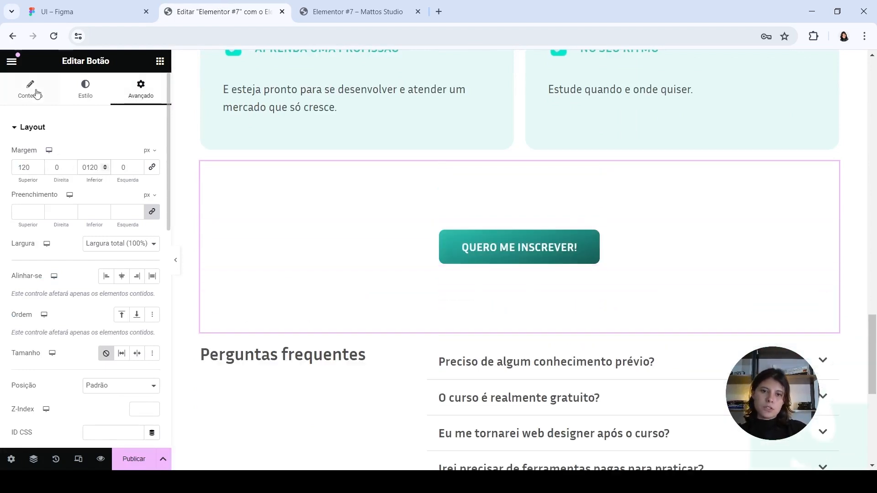
- Set the top margin of the button above the FAQ section to 40 px and save the page draft
scroll(520, 249, down, 5)
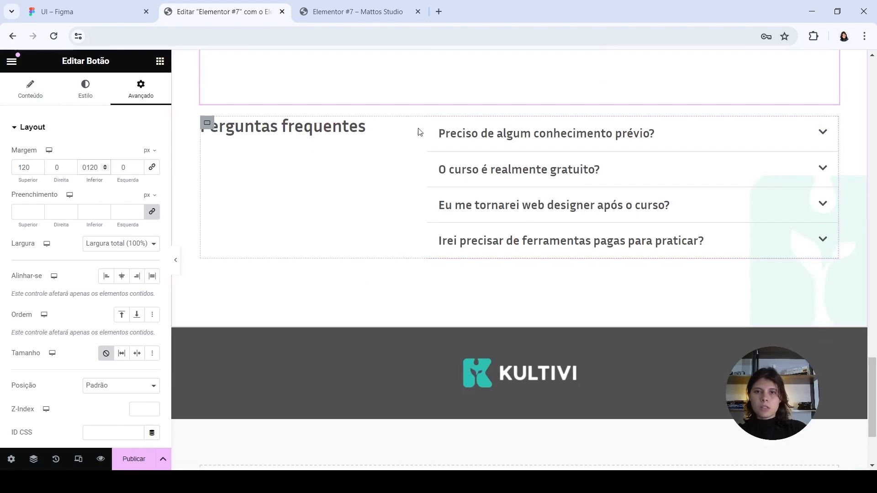
scroll(406, 188, up, 12)
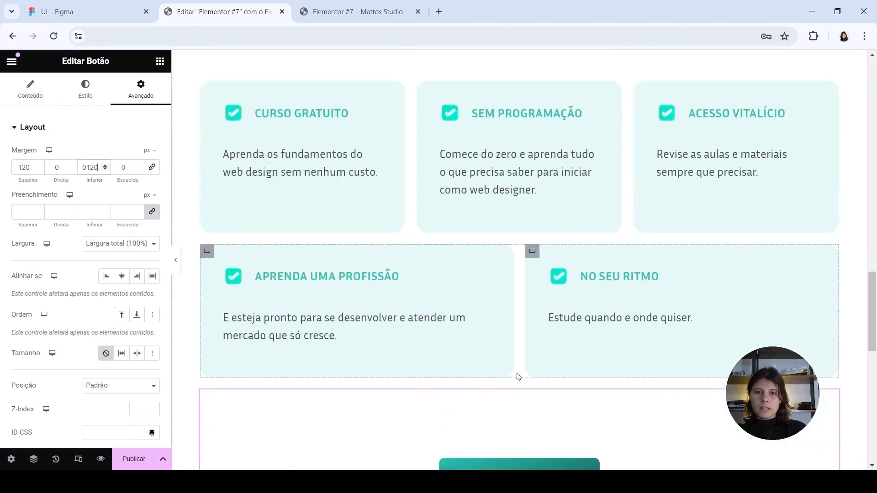
scroll(598, 252, down, 11)
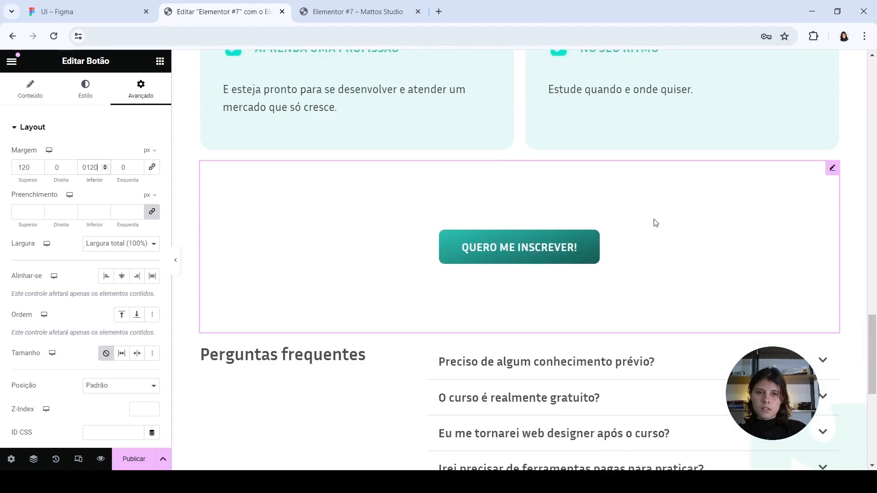
drag(27, 167, 12, 169)
text(40)
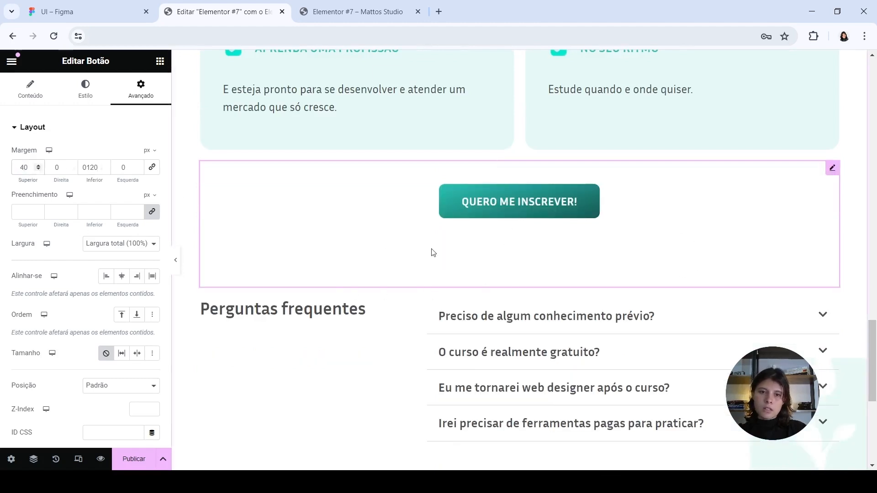
click(163, 459)
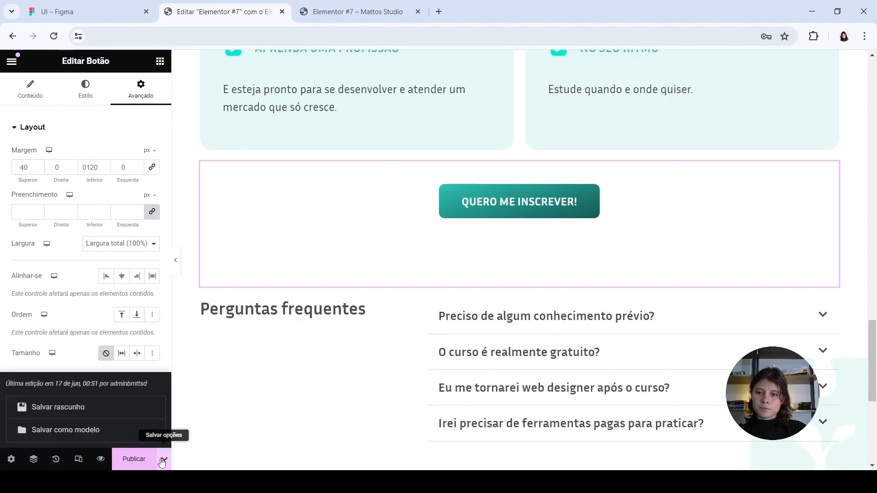
click(101, 412)
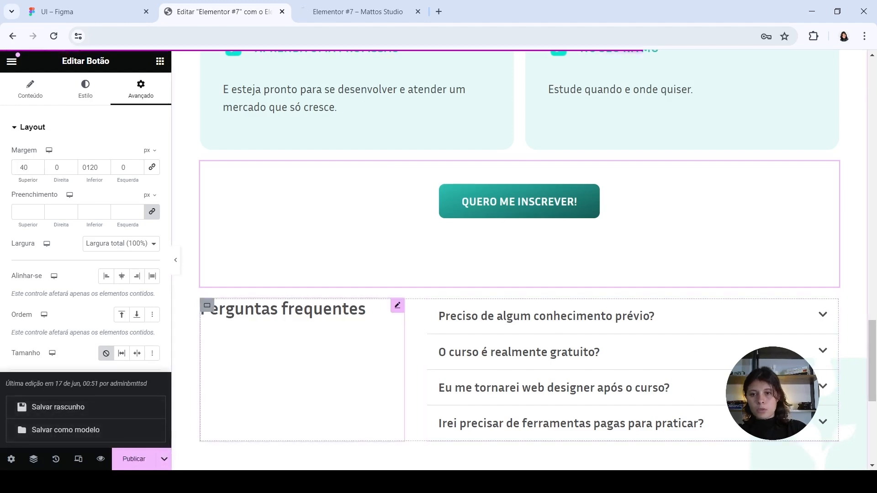
- Review the saved page in the preview and return to the Elementor editor
scroll(707, 376, down, 4)
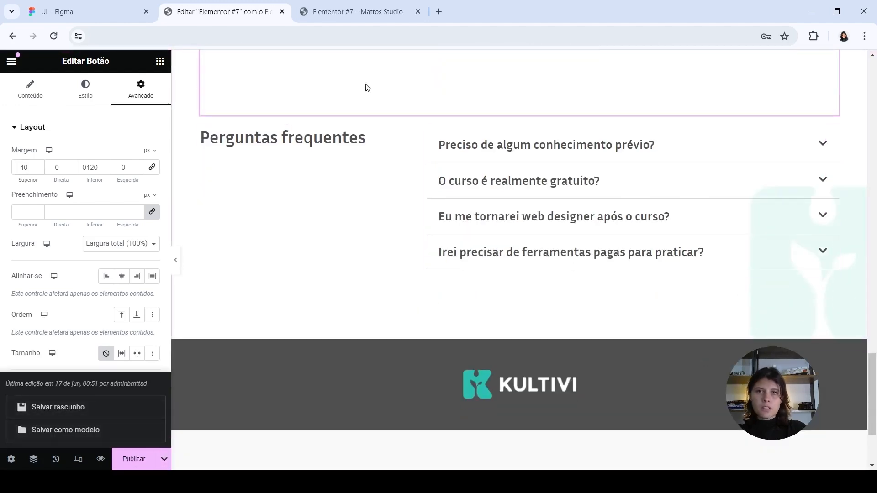
click(347, 15)
scroll(444, 137, down, 10)
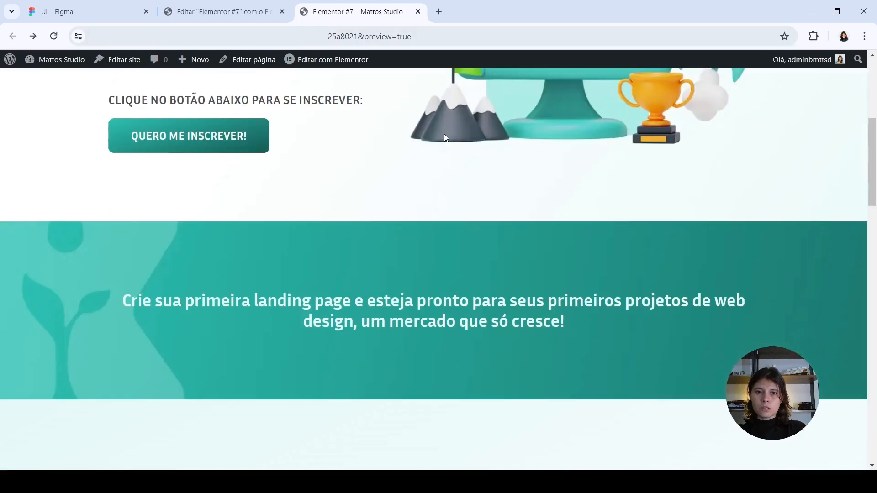
scroll(438, 136, down, 5)
key(ctrl+shift+Tab)
- Set the width of the Kultivi logo in the footer to 14% and save the page draft
click(600, 380)
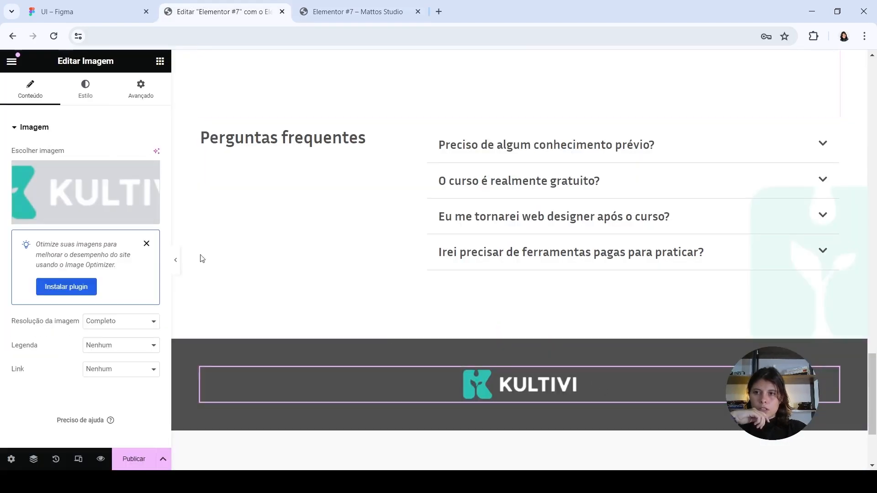
click(84, 98)
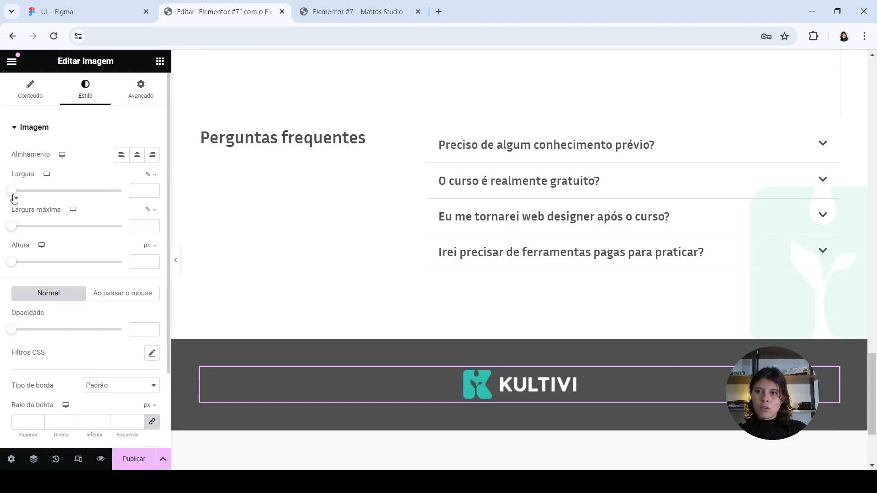
drag(13, 196, 29, 201)
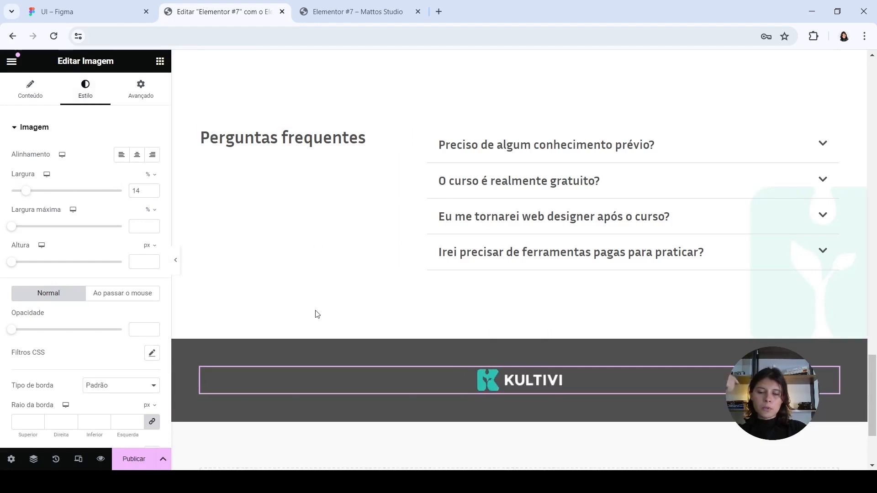
click(164, 459)
click(80, 413)
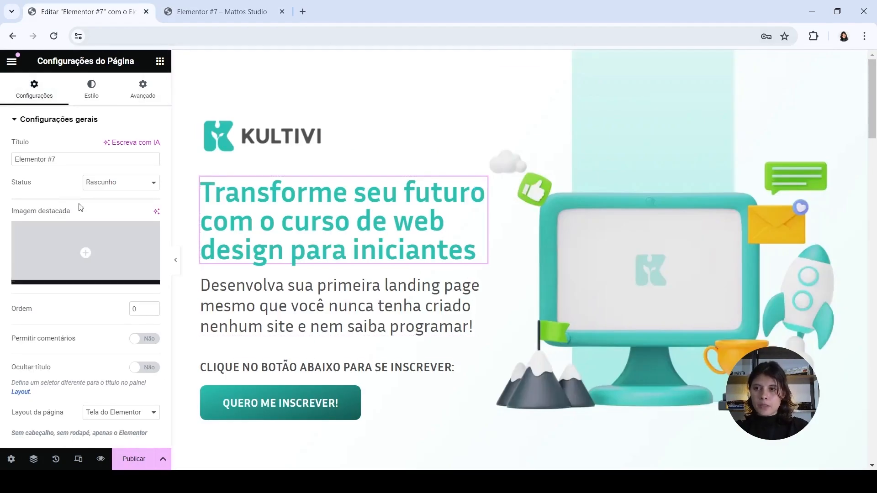
- Set the page title to "Curso de web design para iniciantes" and check it in the preview
drag(88, 157, 1, 160)
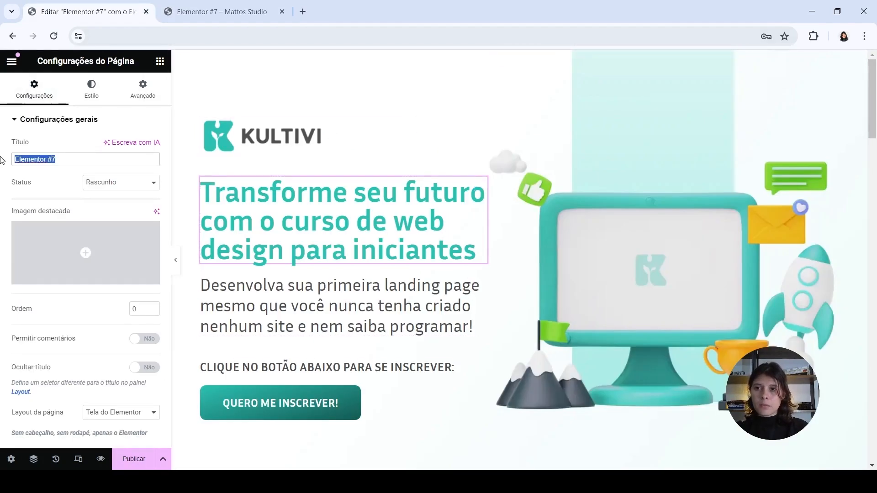
text(C)
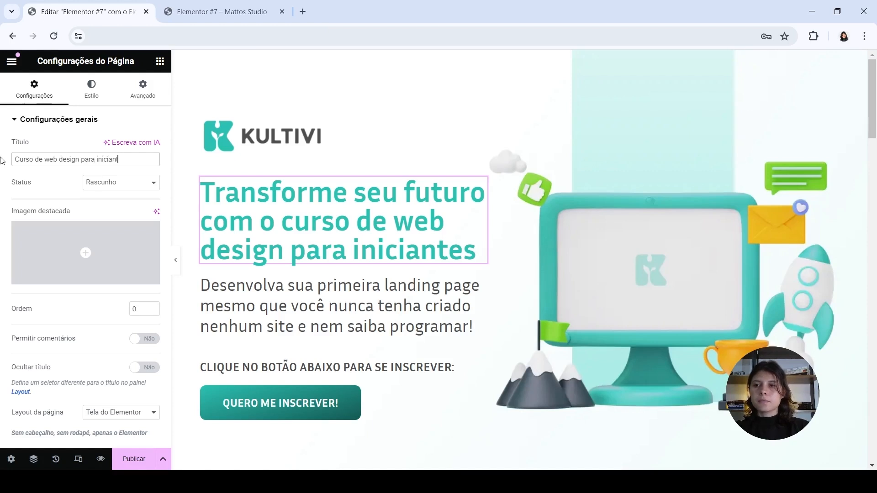
click(246, 17)
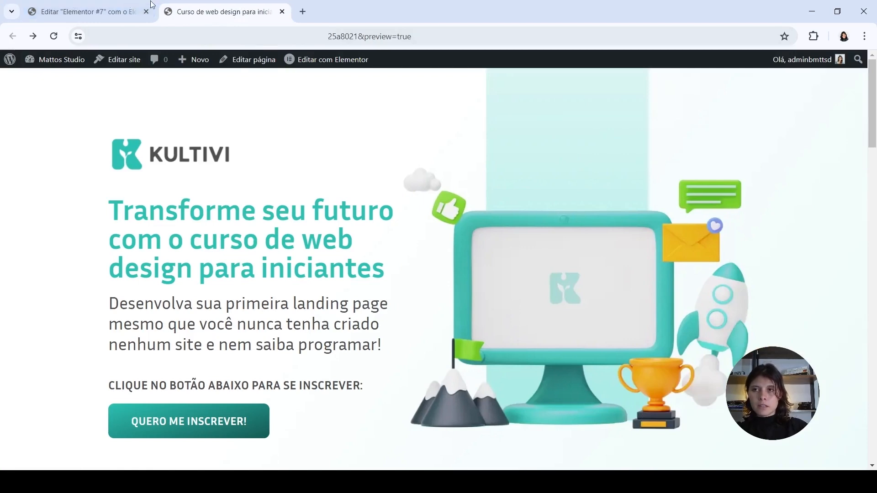
click(91, 7)
click(0, 169)
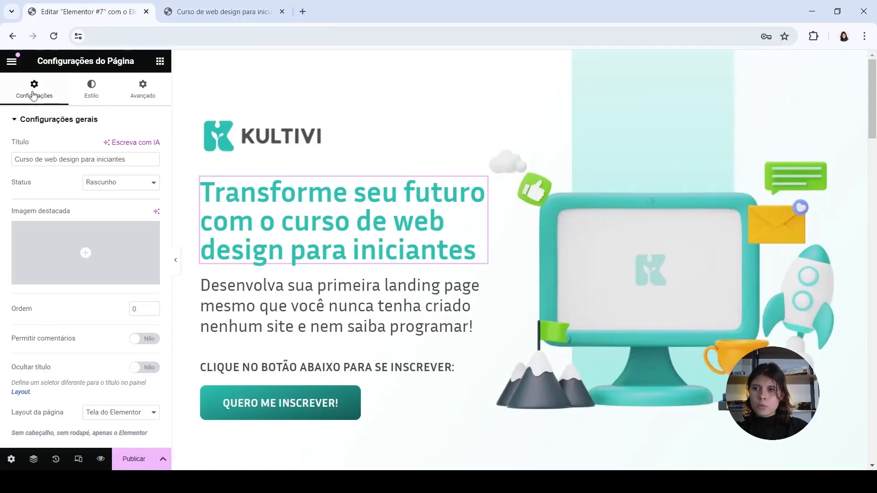
- Review the site-wide typography settings for body, links and headings against the page, and close the site settings
click(16, 65)
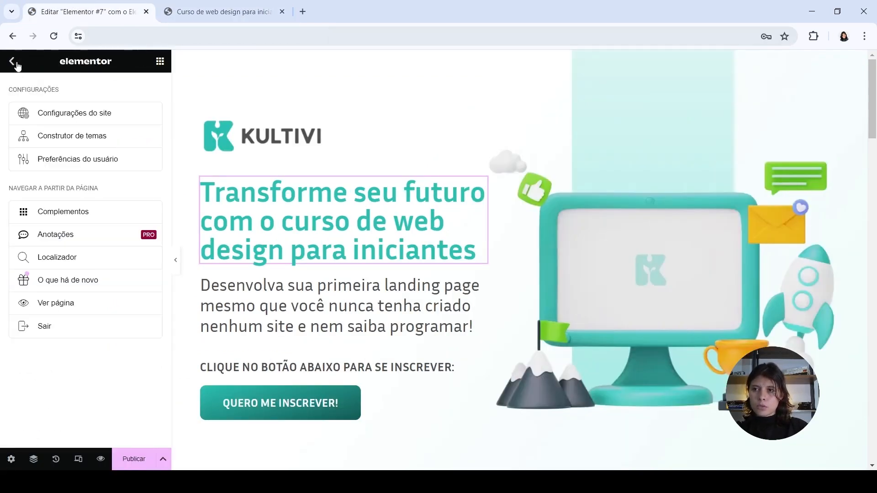
click(92, 114)
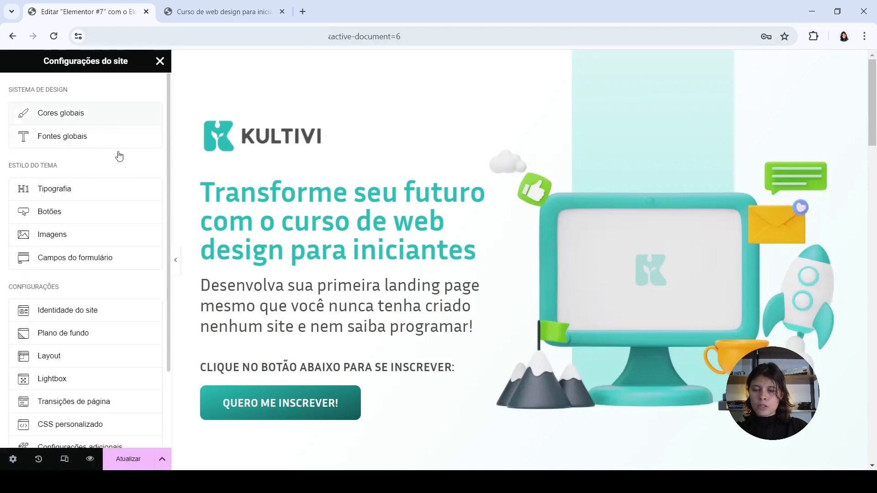
click(65, 194)
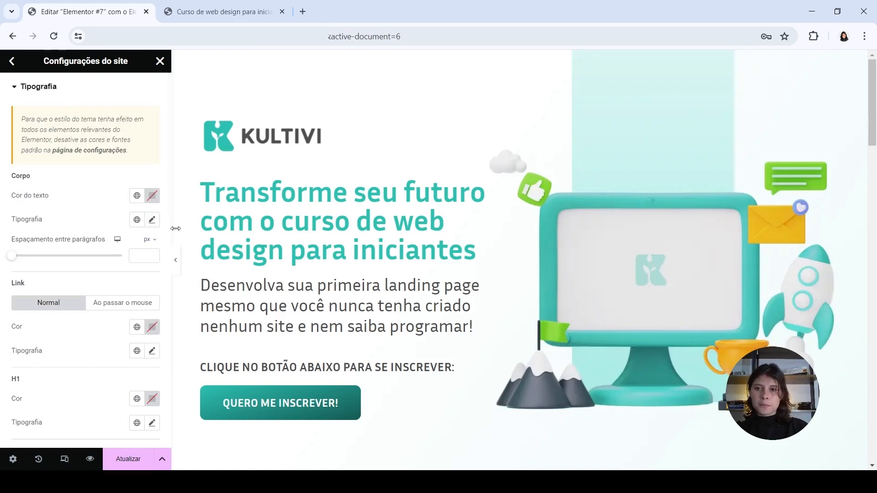
scroll(152, 214, down, 3)
scroll(90, 272, up, 3)
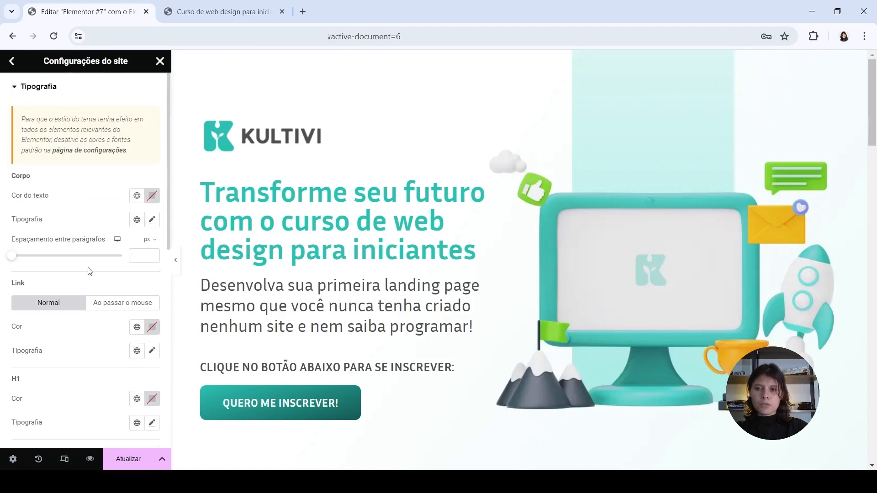
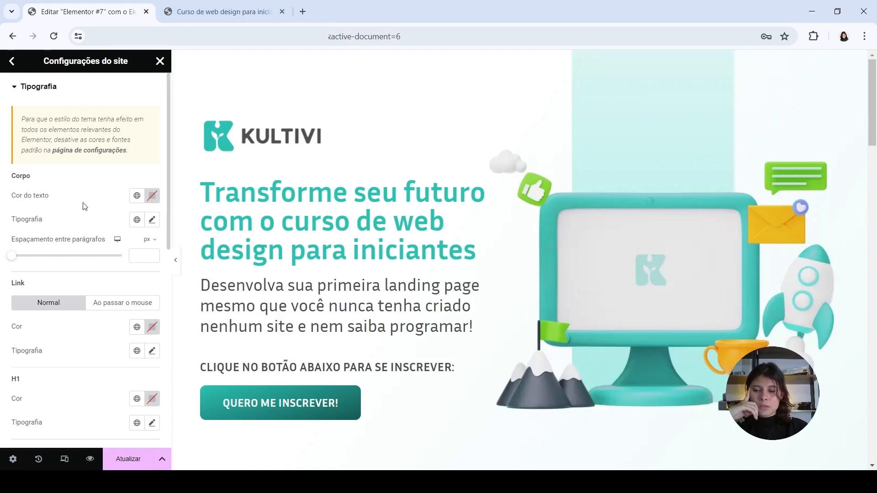
scroll(111, 396, down, 1)
scroll(416, 396, down, 15)
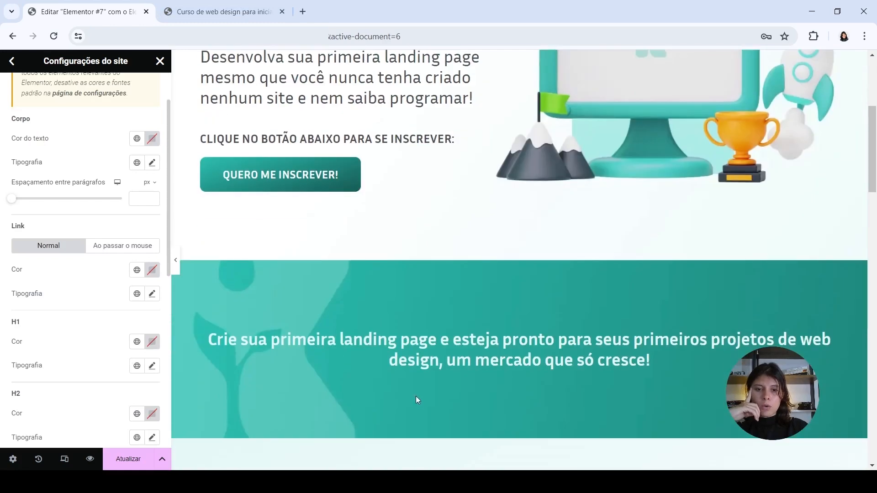
scroll(363, 345, down, 15)
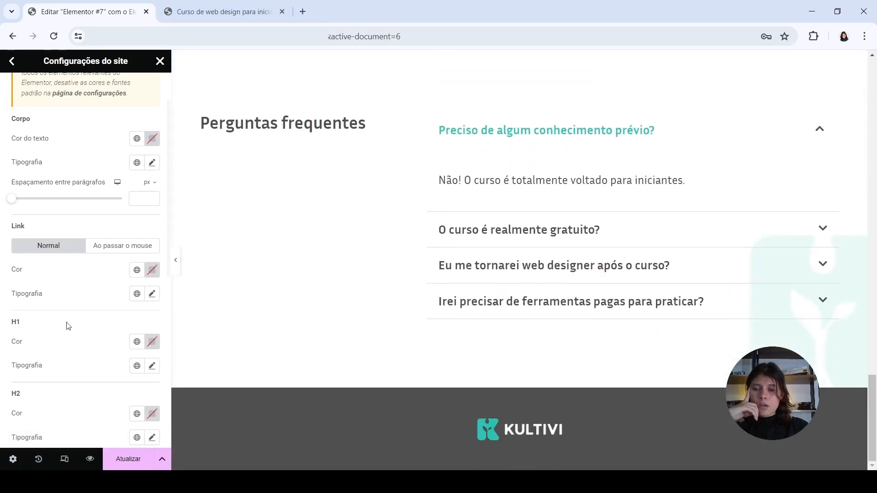
scroll(96, 210, up, 2)
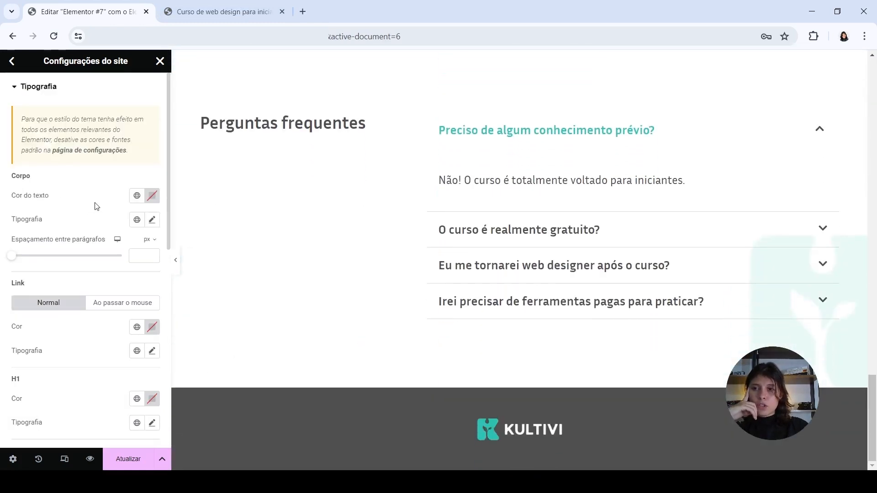
click(159, 62)
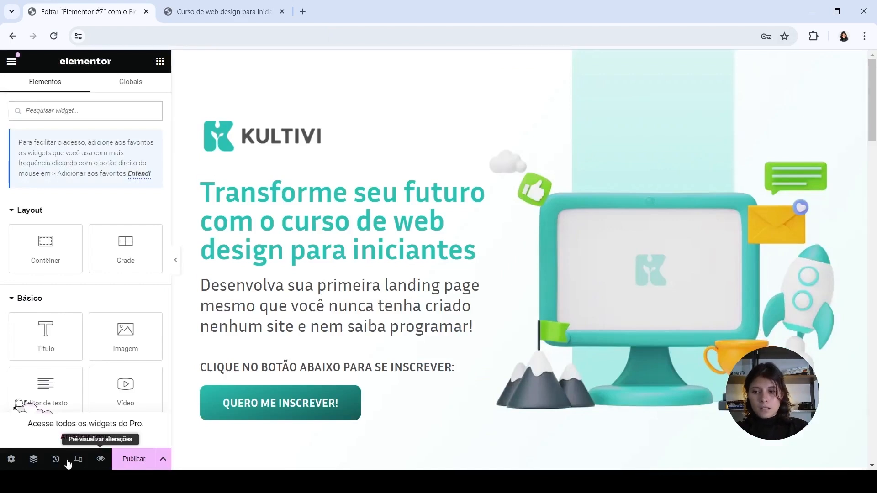
- Switch the editor to responsive mode in the portrait tablet view and check how the hero section displays
click(78, 460)
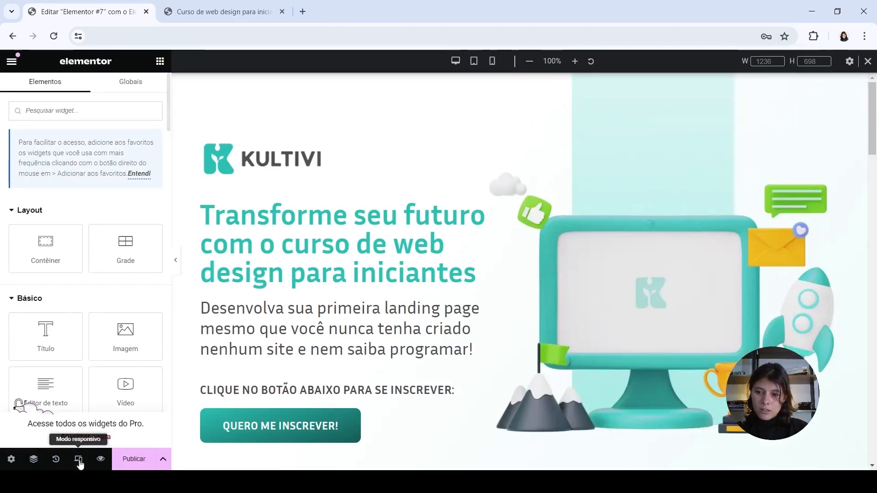
click(475, 64)
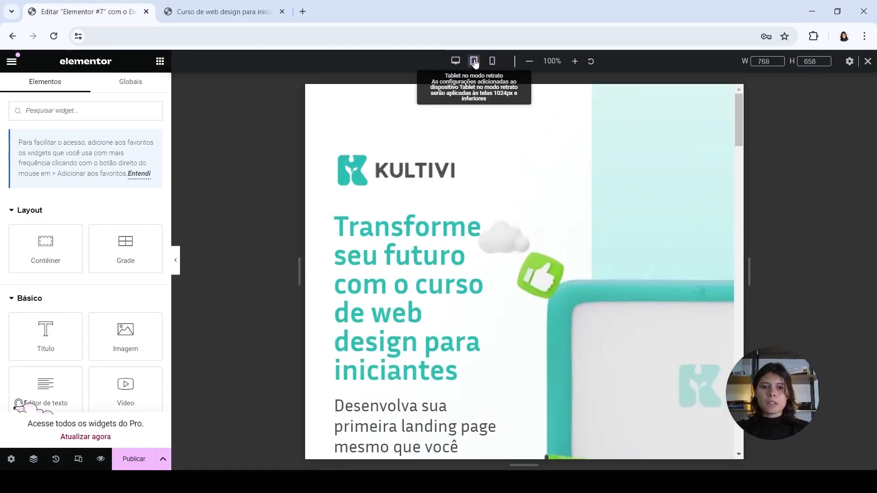
scroll(635, 229, down, 2)
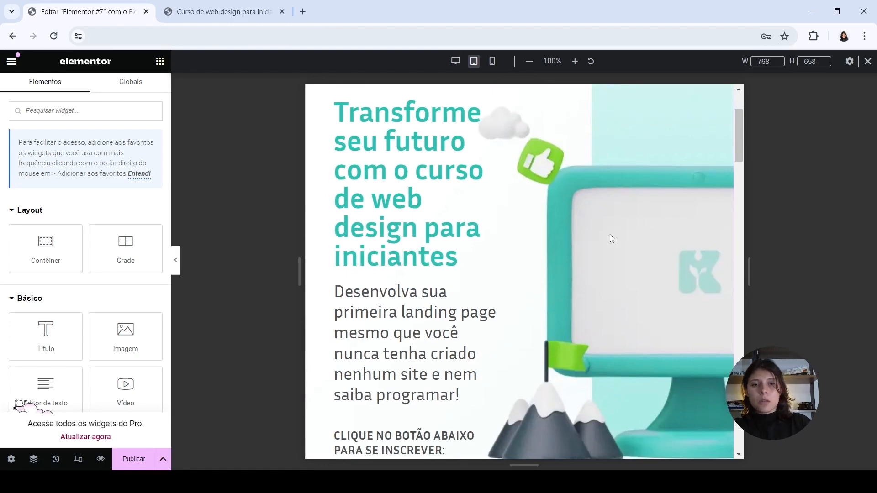
scroll(610, 236, up, 2)
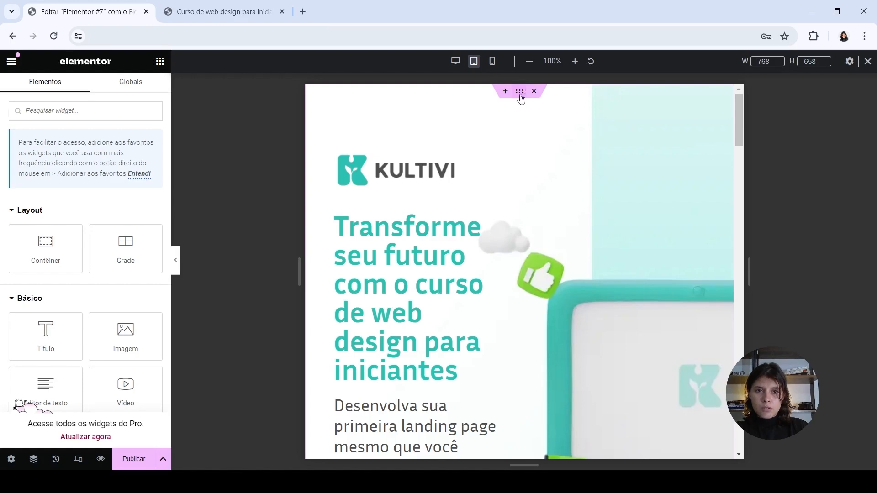
- Upload bg1-mob.webp as the hero container's background image for tablet, and undo any accidental change to its content
click(492, 107)
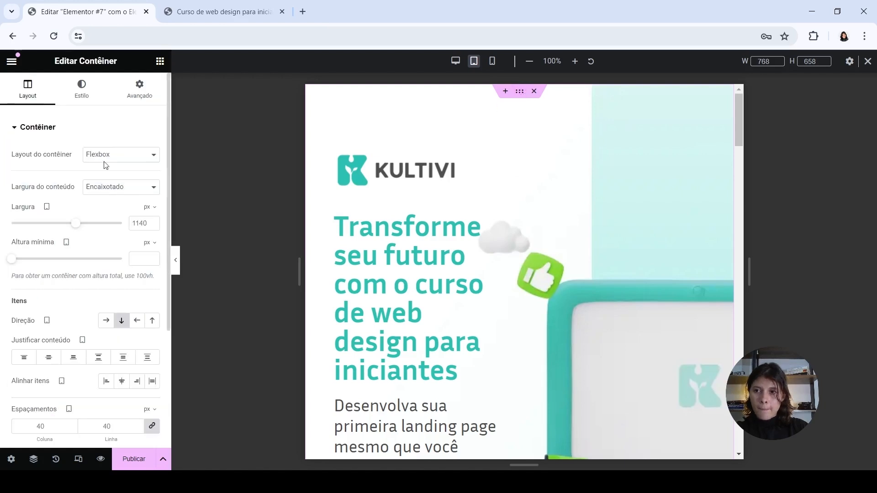
click(81, 93)
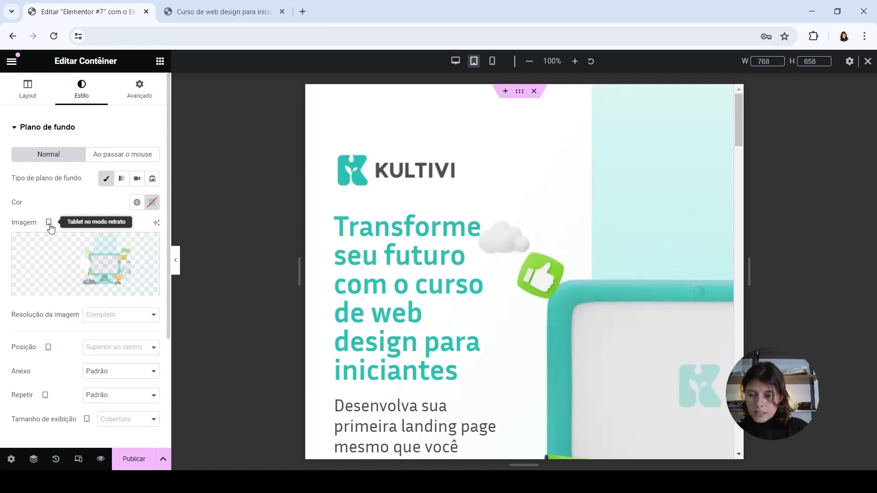
mouse_move(59, 287)
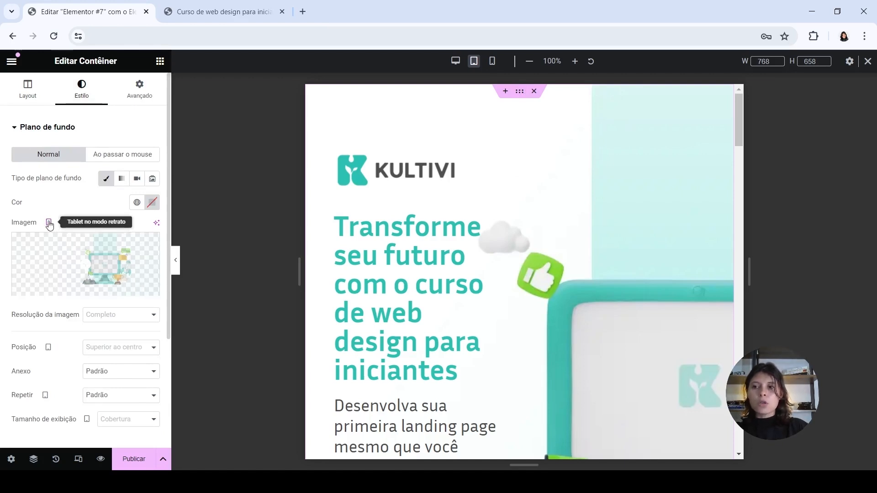
click(85, 288)
click(163, 118)
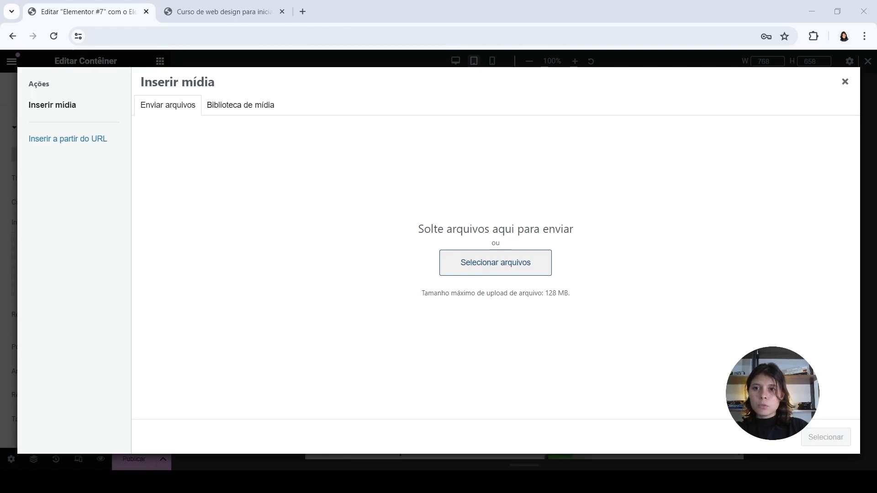
click(772, 456)
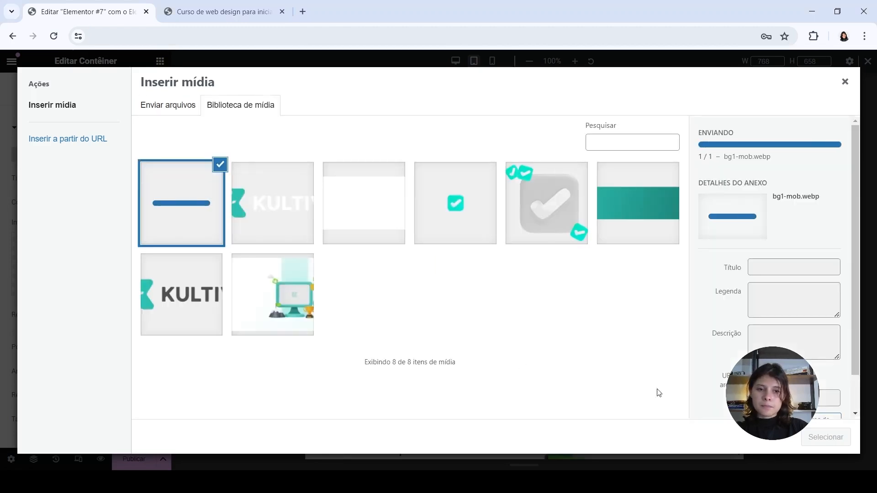
click(825, 438)
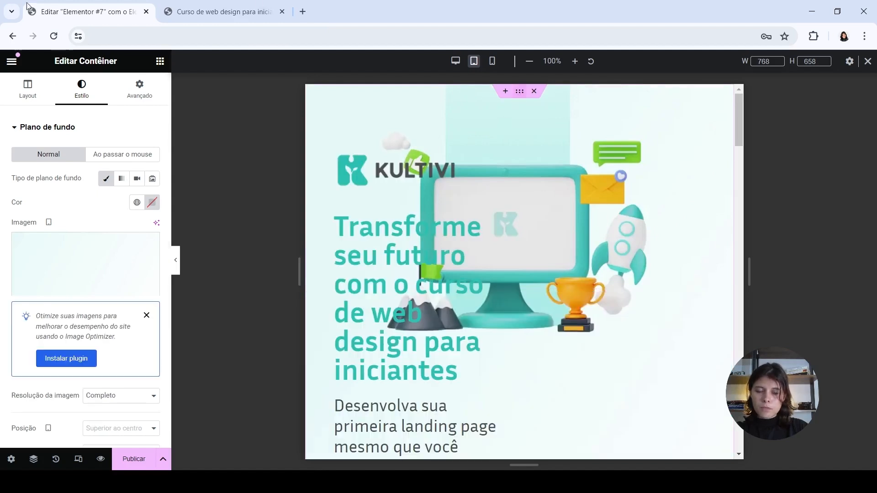
key(ctrl+z)
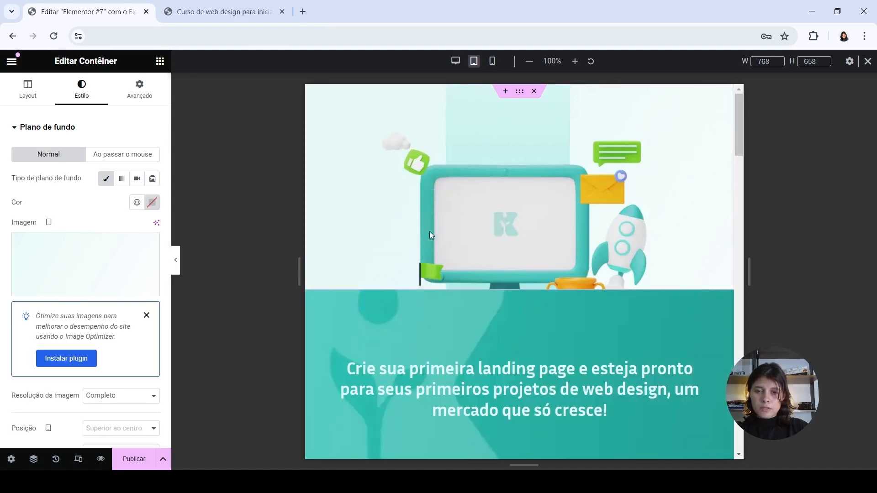
key(ctrl+z)
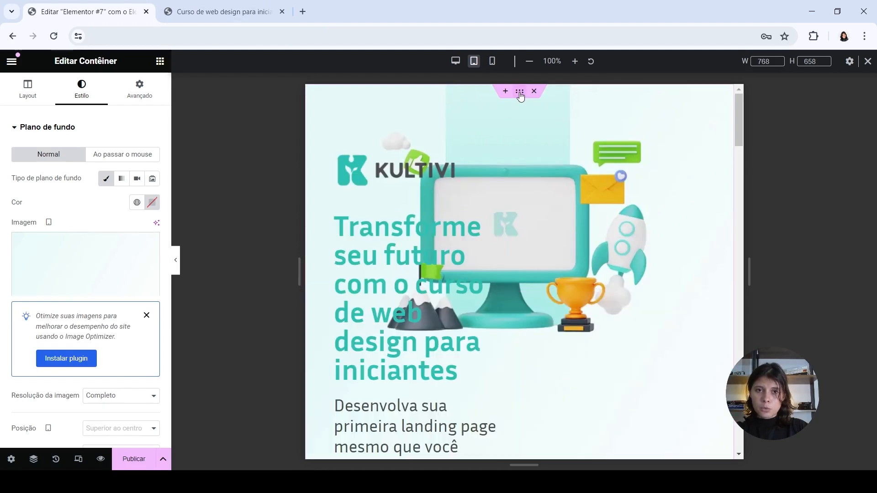
- Center the hero container's items on both the alignment and justification settings in the tablet view
click(28, 88)
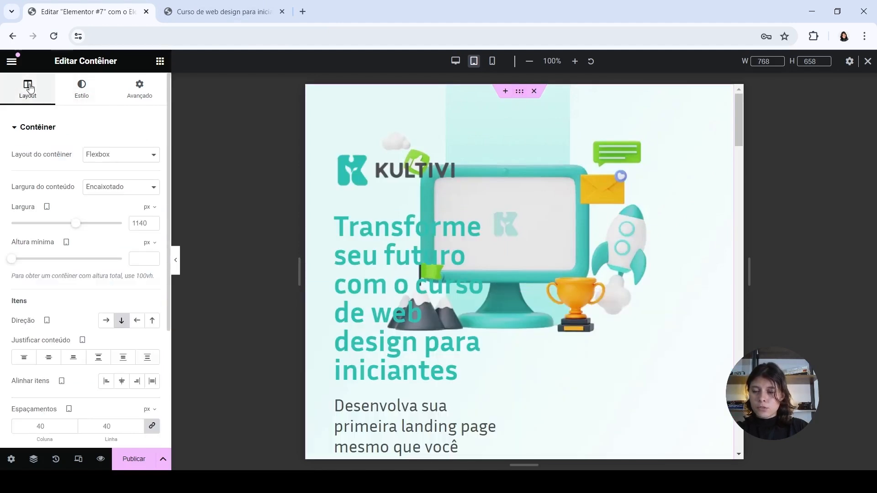
click(122, 382)
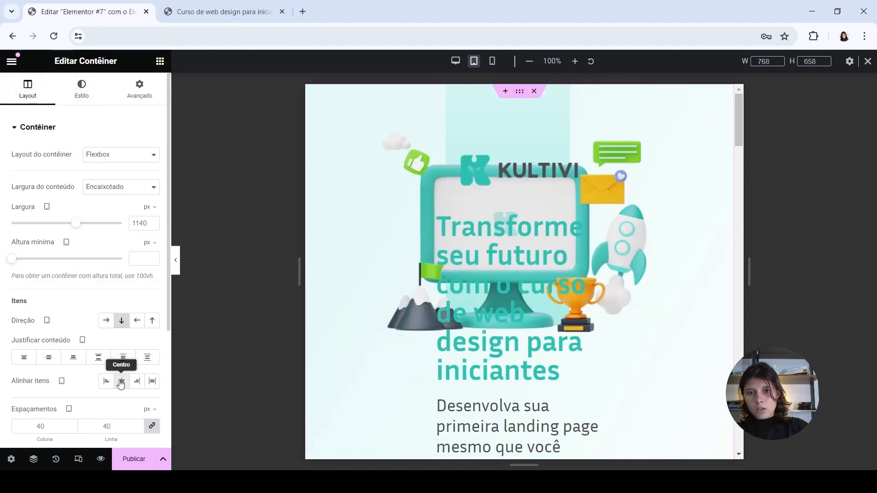
click(49, 361)
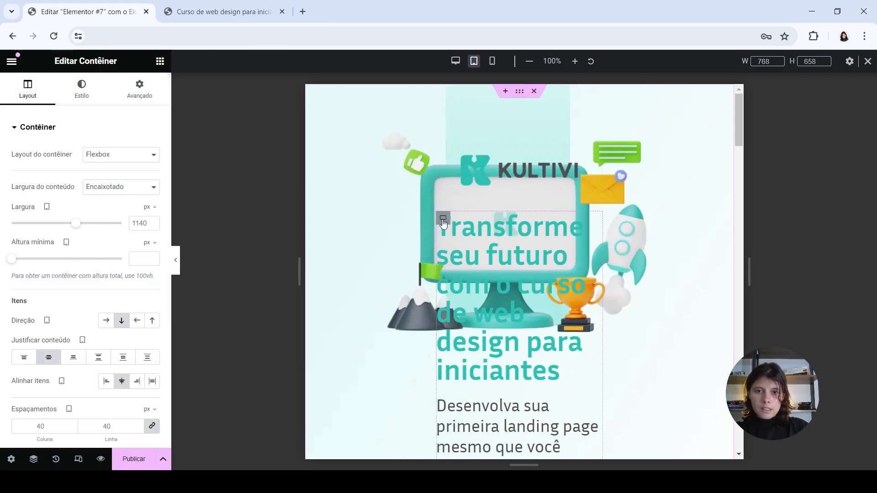
- Set the tablet width of the inner container holding the hero title and description to 100%
click(147, 89)
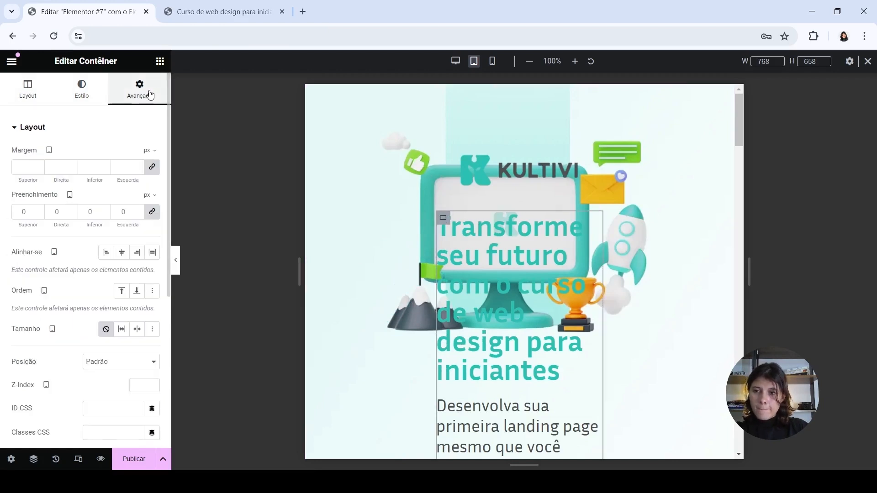
click(27, 89)
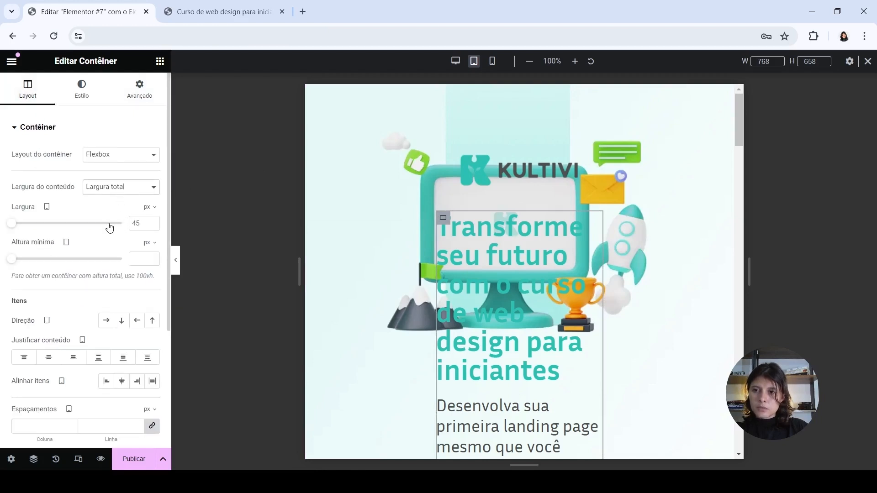
click(110, 223)
click(156, 203)
click(150, 215)
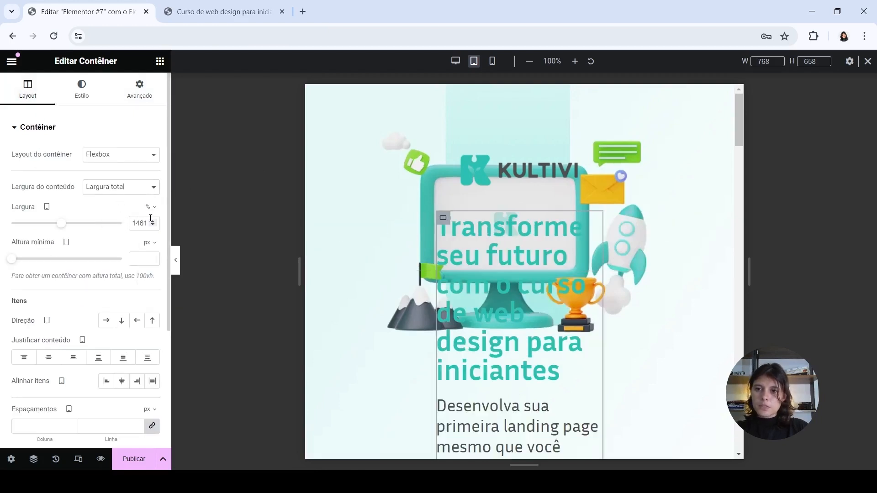
double_click(143, 222)
text(100)
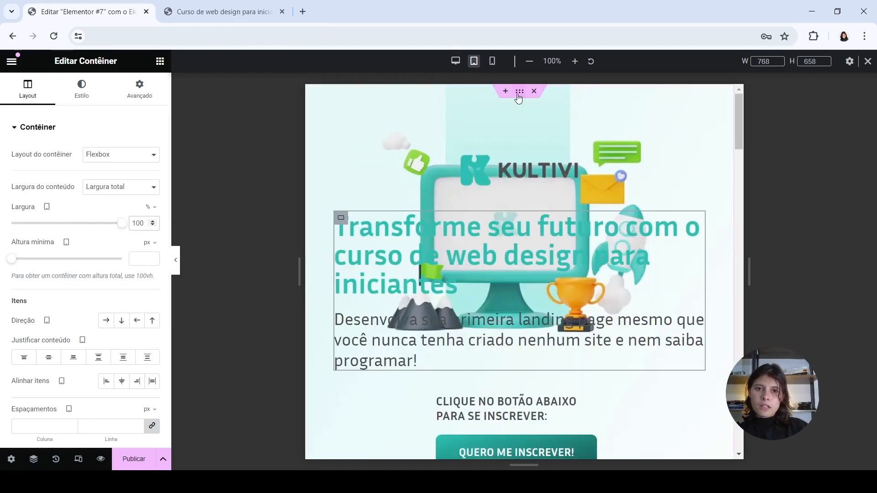
- Set the hero container's tablet padding to 60 px top and bottom and, with the values unlinked, 50 px right and left
click(145, 91)
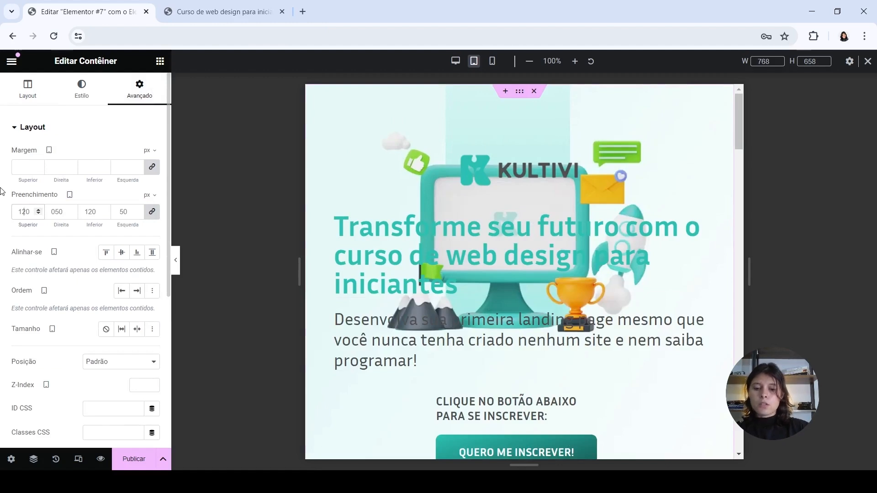
text(60)
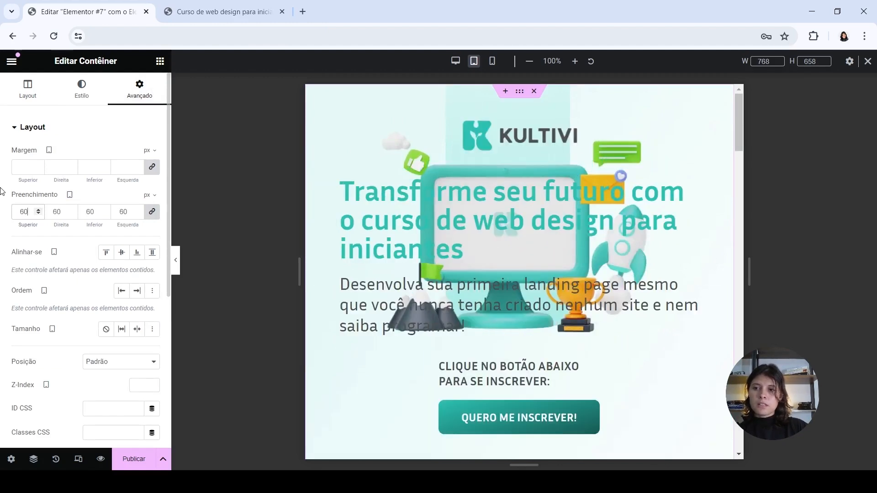
click(152, 212)
drag(63, 212, 20, 212)
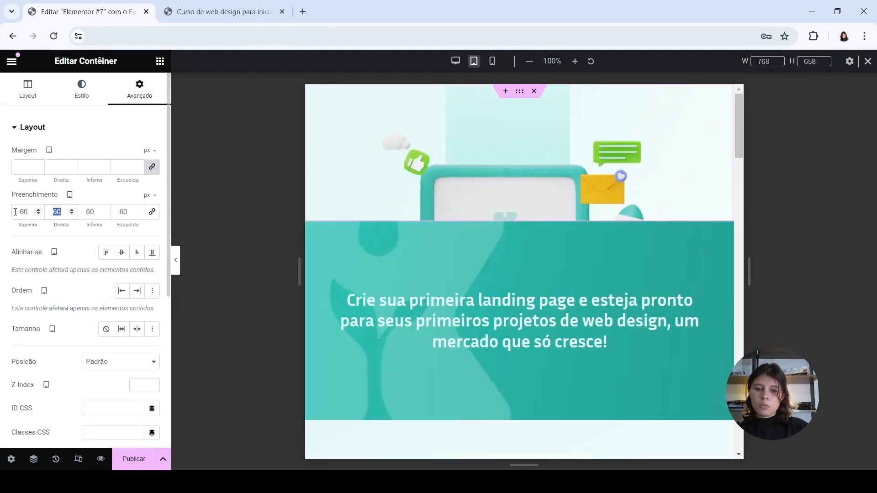
text(50)
key(Tab)
key(Tab)
text(50)
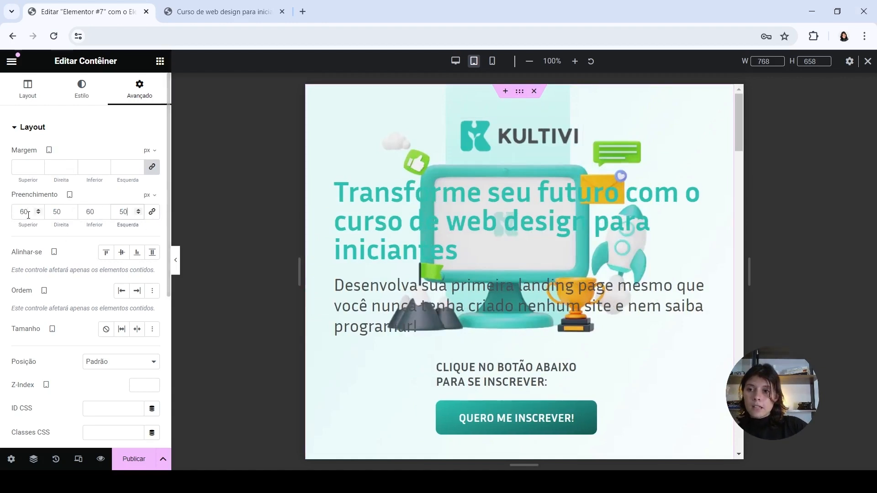
- Increase the hero container's tablet top padding, trying 200 px and 400 px before setting 500 px
drag(31, 213, 3, 217)
text(200)
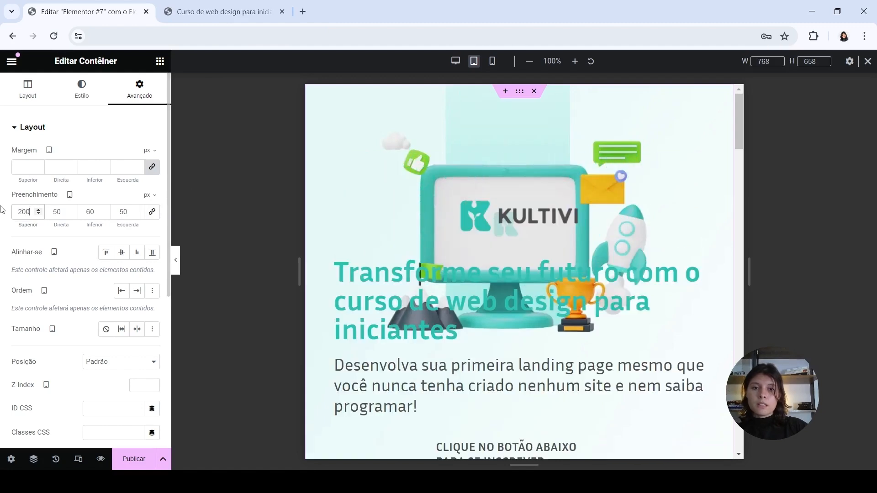
key(BackSpace)
key(BackSpace)
key(BackSpace)
text(400)
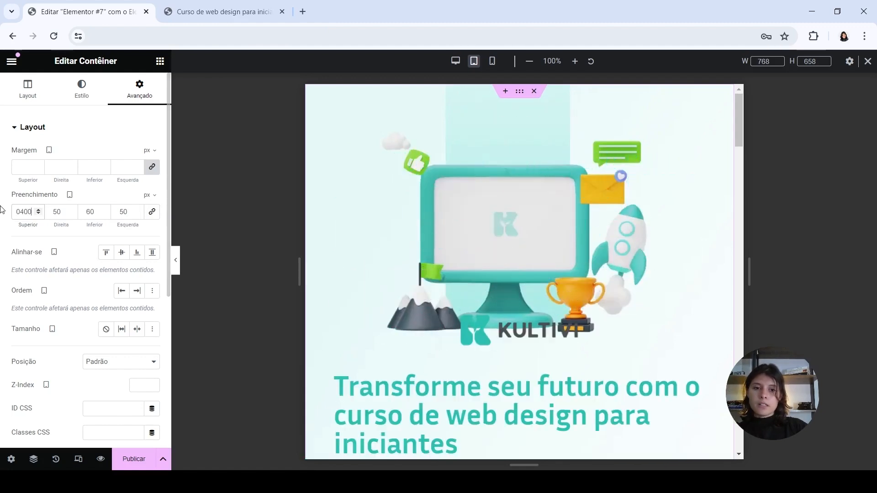
key(BackSpace)
key(BackSpace)
key(BackSpace)
text(500)
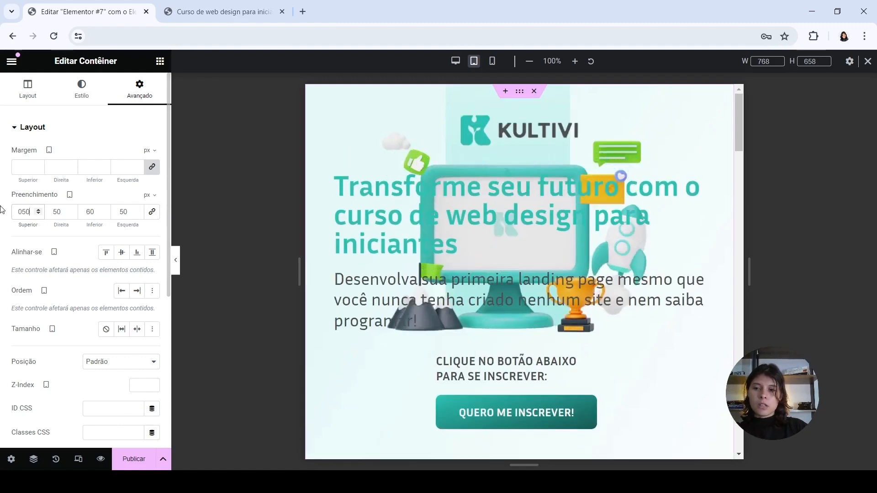
- Set the hero container's tablet top padding to 450 px
key(BackSpace)
key(BackSpace)
key(BackSpace)
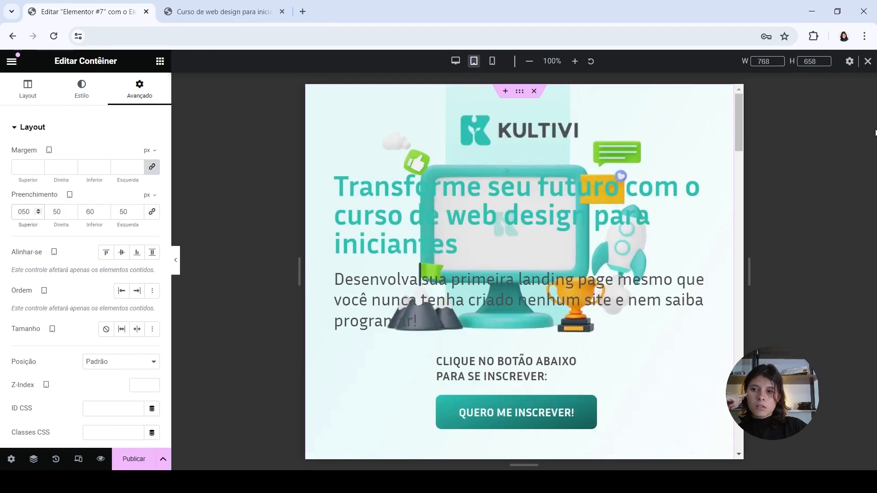
text(450)
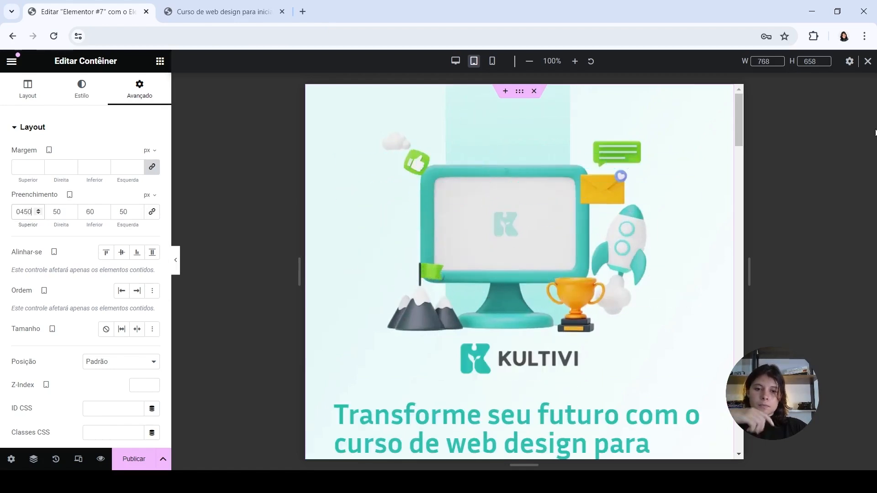
scroll(723, 196, down, 4)
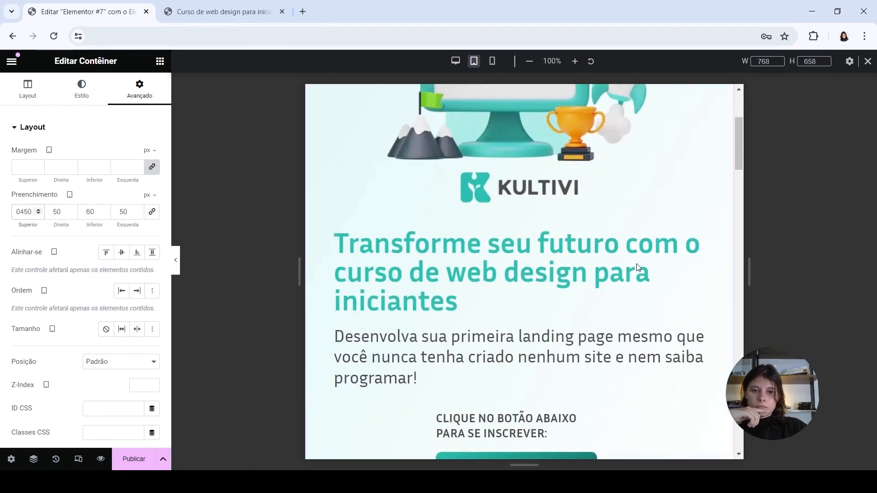
- Center the hero title in the tablet view and set its font size to 2.5 em
click(467, 267)
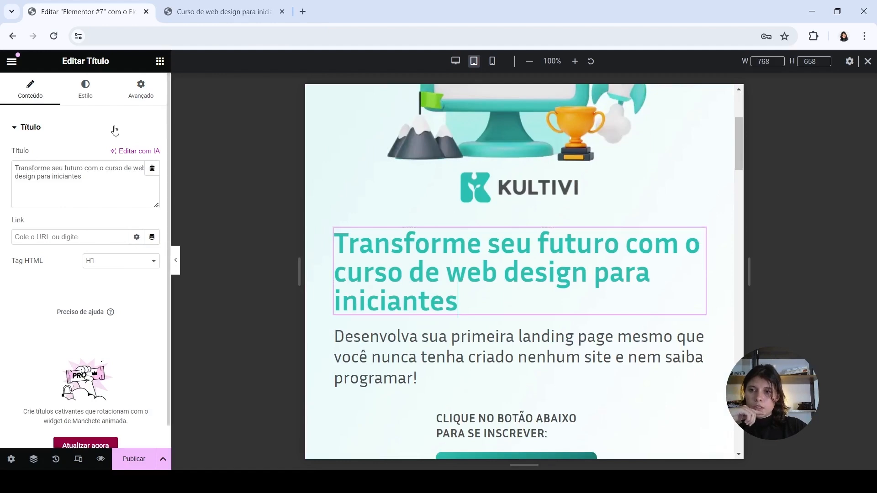
click(86, 91)
click(122, 154)
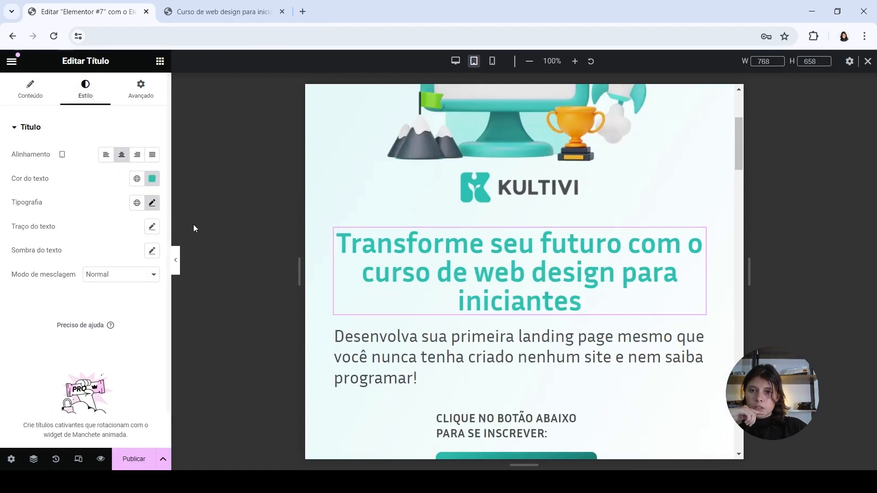
click(152, 203)
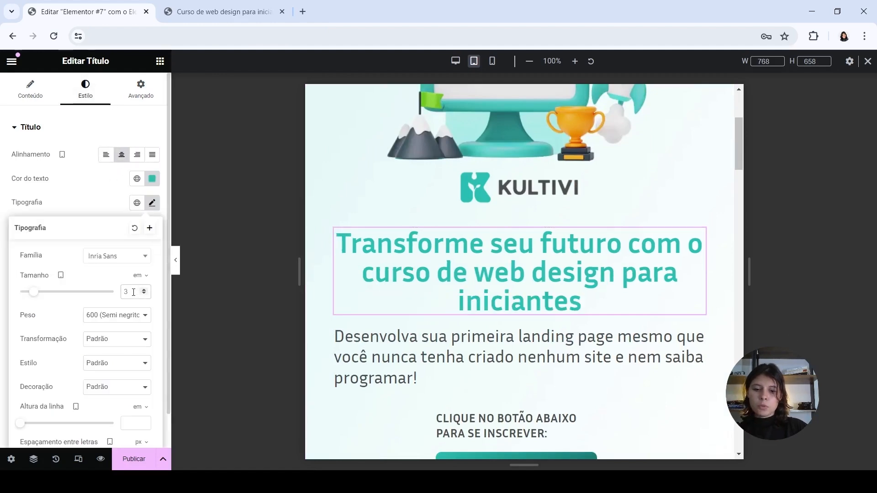
double_click(134, 292)
text(2.5)
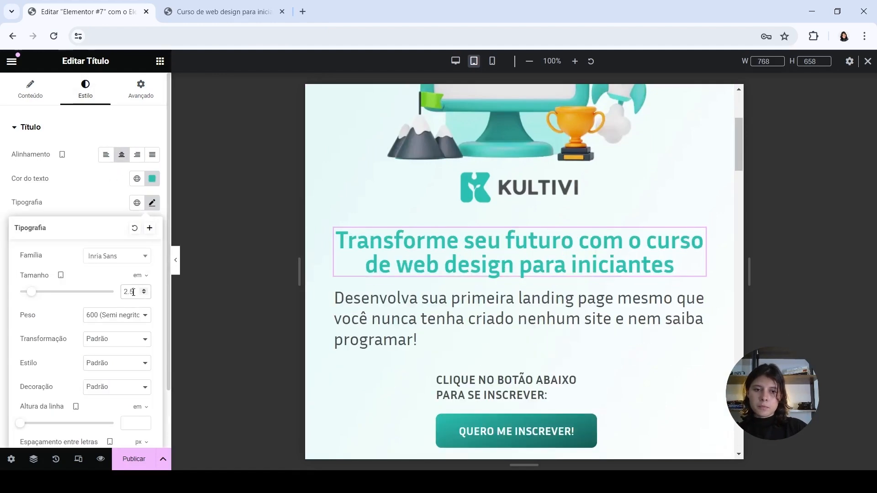
- Center the hero description below the title in the tablet view and set its font size to 1.3 em
click(382, 308)
click(87, 97)
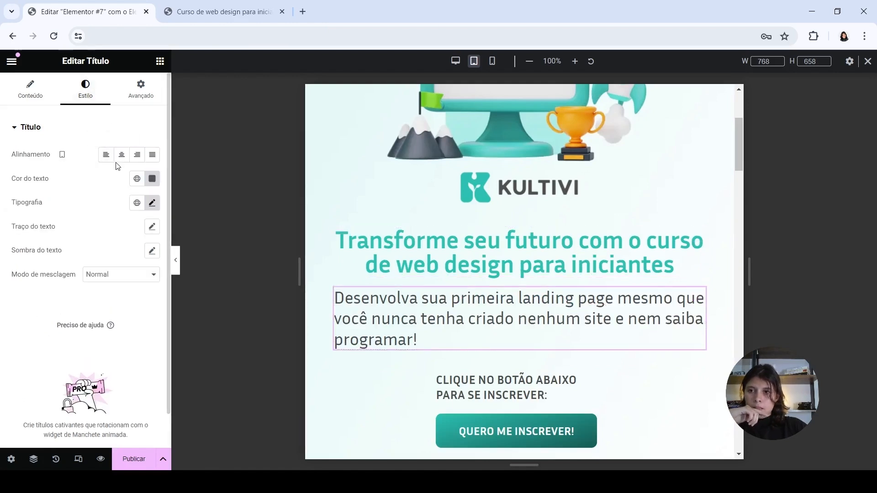
click(122, 154)
click(152, 203)
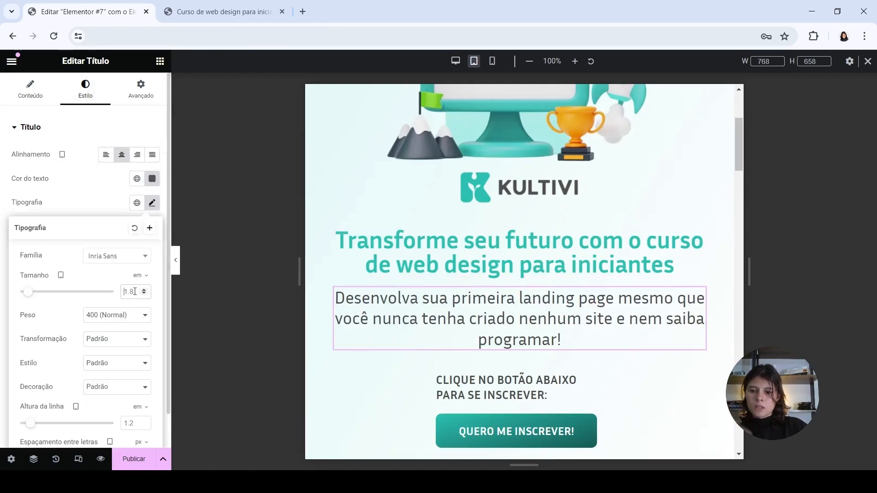
text(1.3)
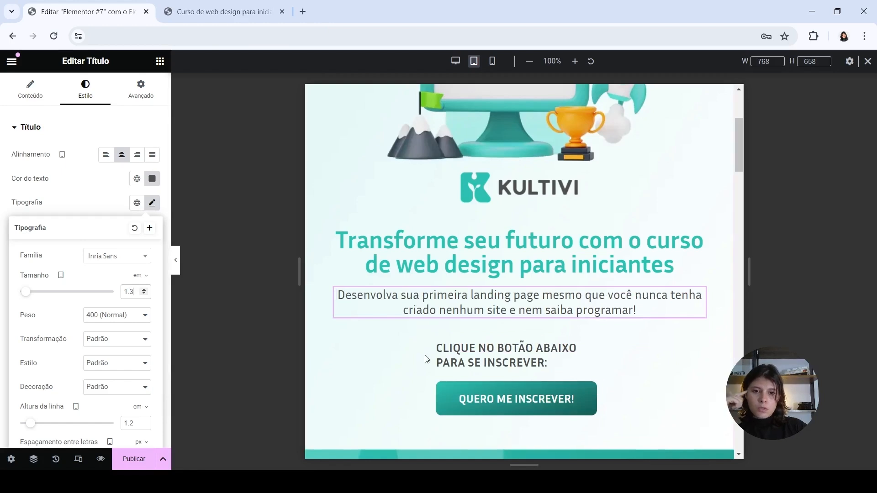
- Set the tablet width of the container holding the call-to-action text and sign-up button to 100%
click(443, 347)
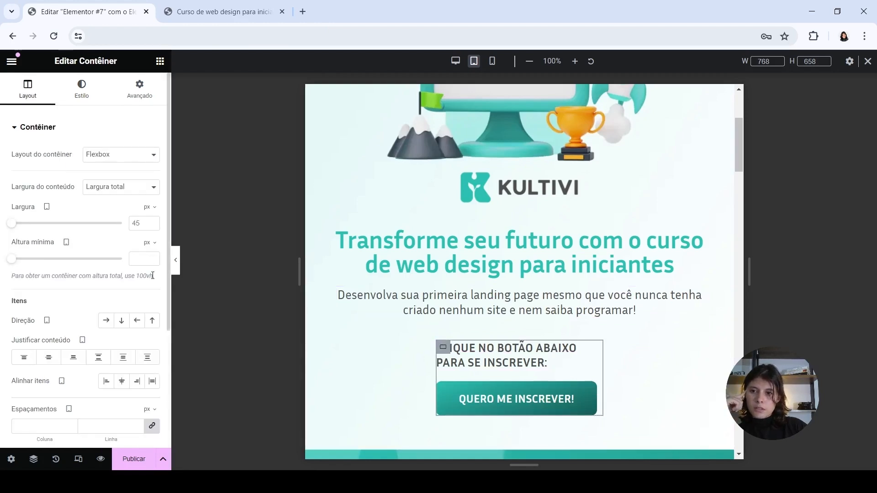
click(149, 206)
click(150, 217)
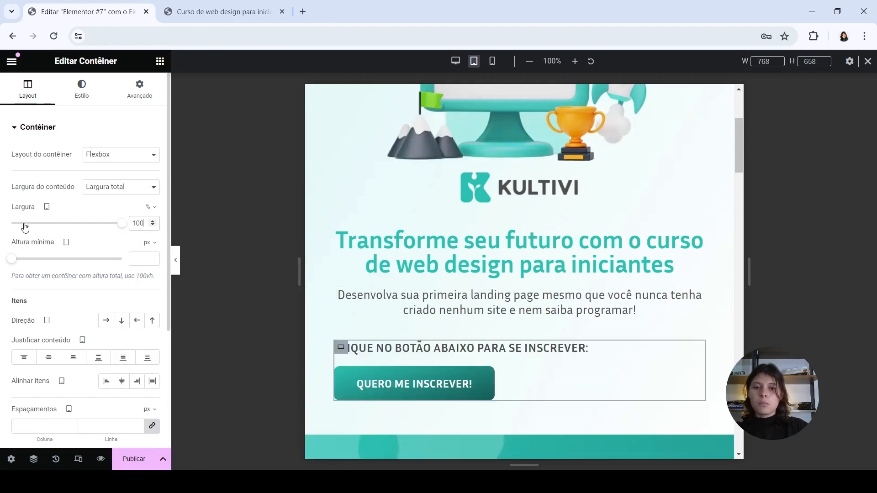
- Center the "CLIQUE NO BOTÃO ABAIXO PARA SE INSCREVER:" heading in the tablet view and set its font size to 1 em
click(444, 357)
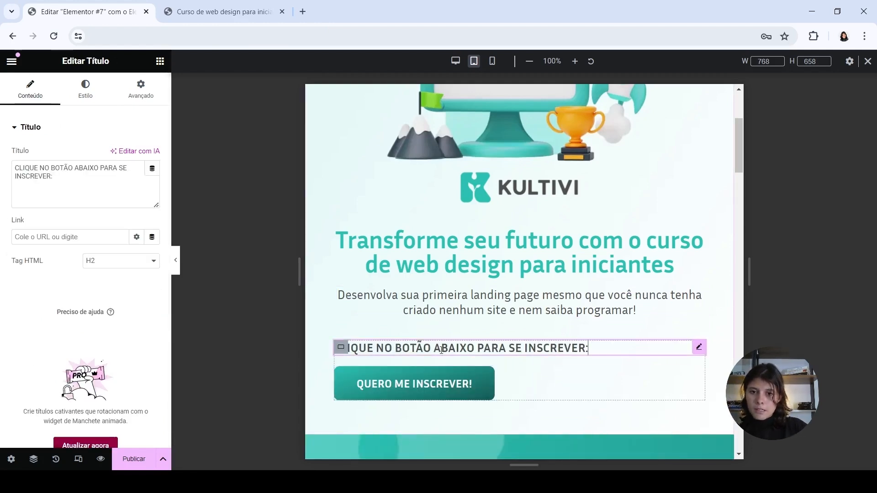
click(84, 90)
click(116, 155)
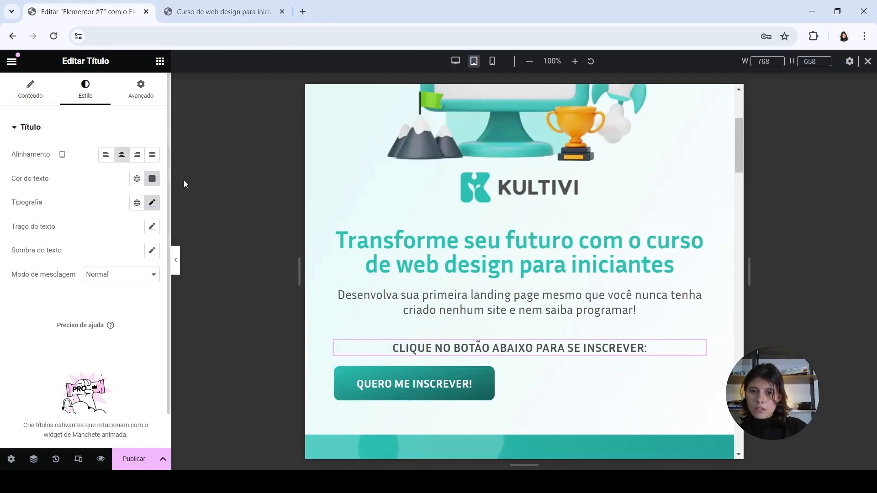
click(152, 203)
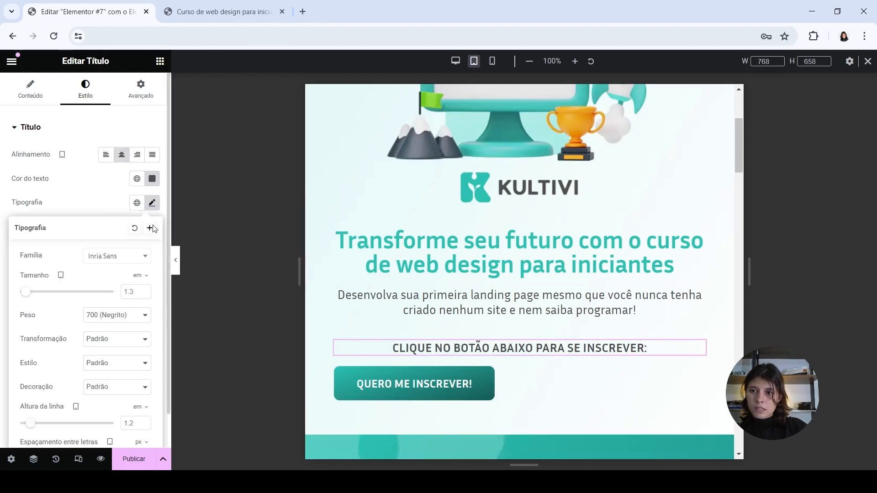
text(1)
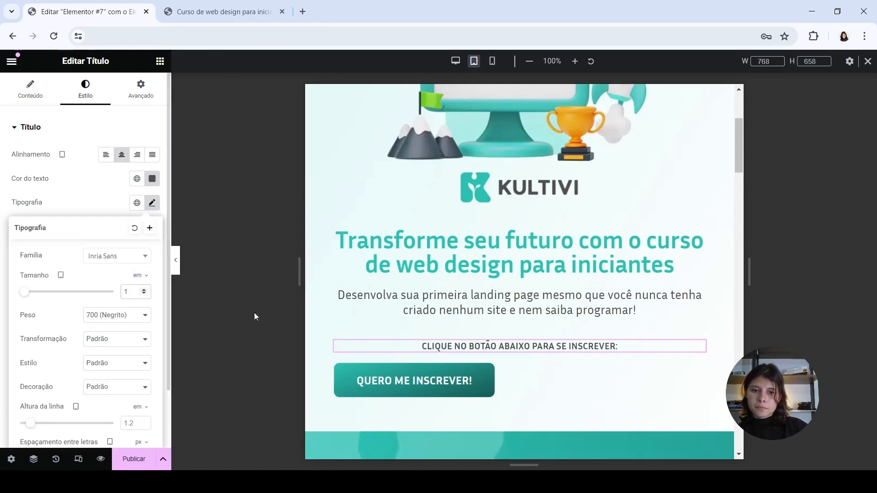
- Set the "QUERO ME INSCREVER!" button's tablet font size to 1 em and center the button
click(510, 383)
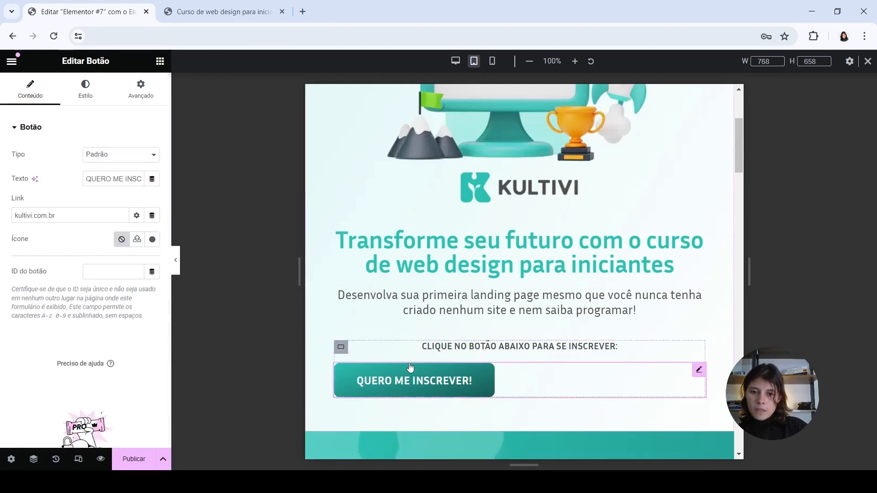
click(85, 89)
click(151, 179)
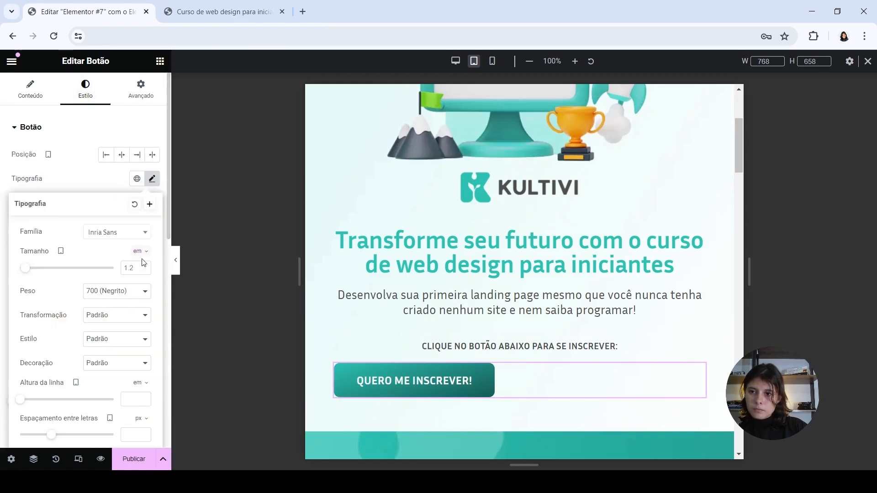
key(BackSpace)
key(BackSpace)
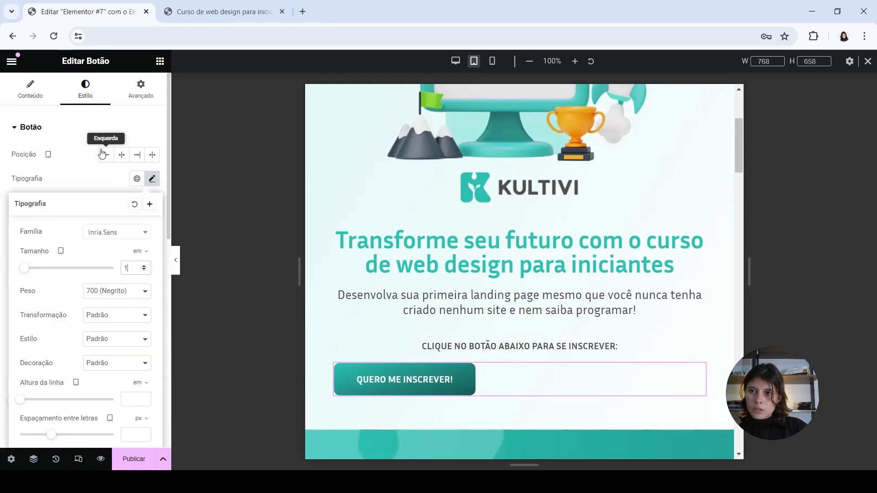
click(121, 154)
- Set the hero container's tablet column and row gaps to 20 px and check the section's spacing
scroll(478, 299, up, 4)
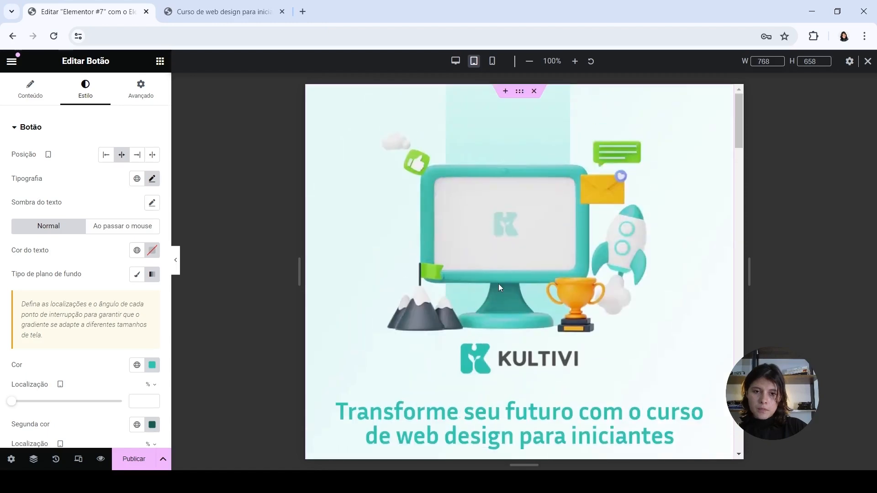
click(527, 367)
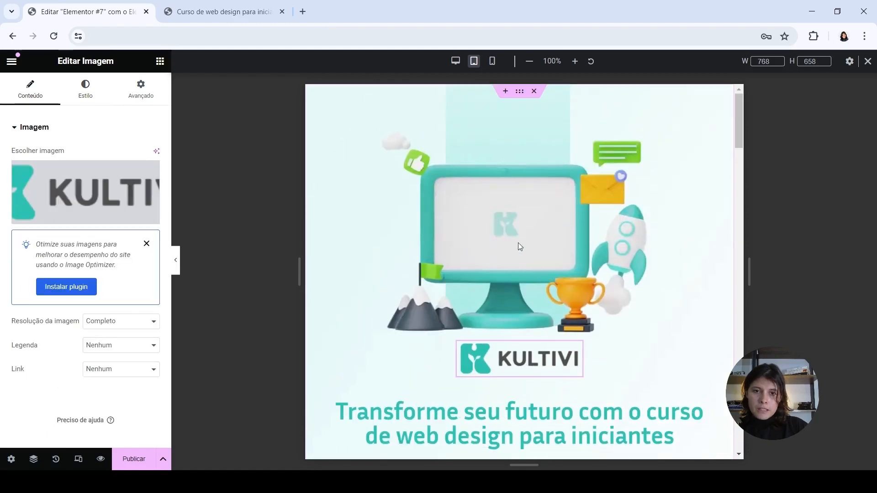
click(519, 91)
click(30, 88)
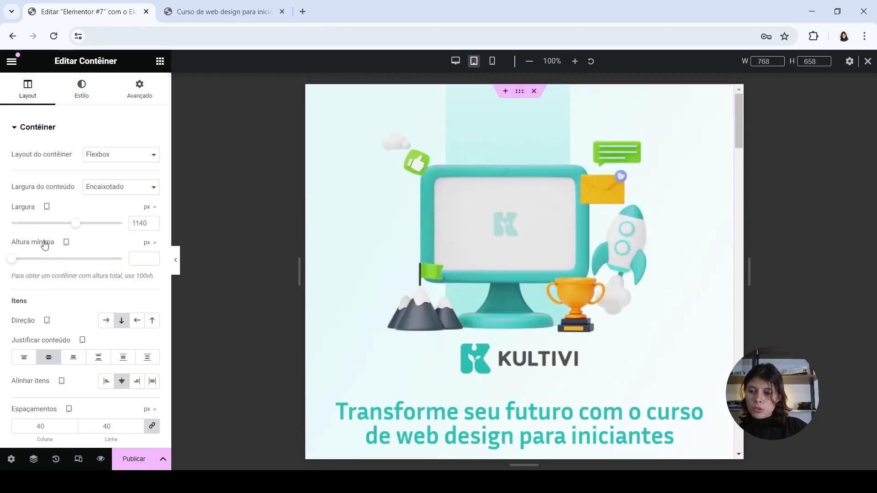
scroll(130, 386, down, 3)
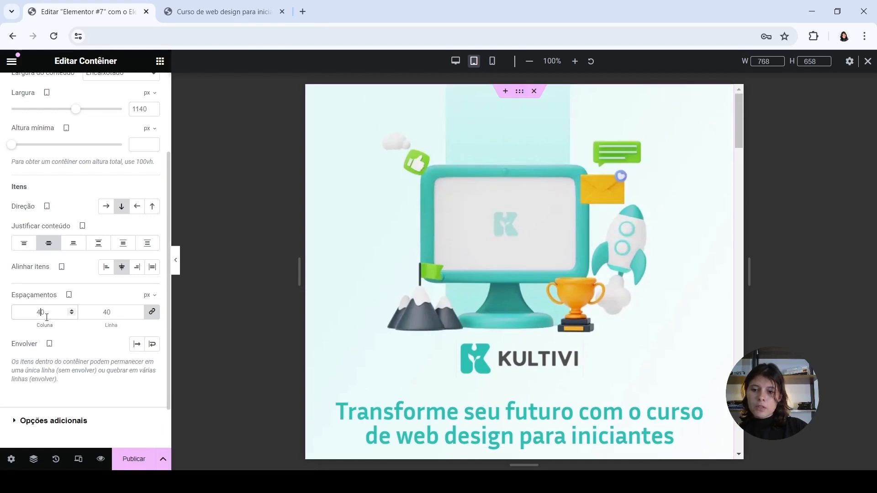
text(20)
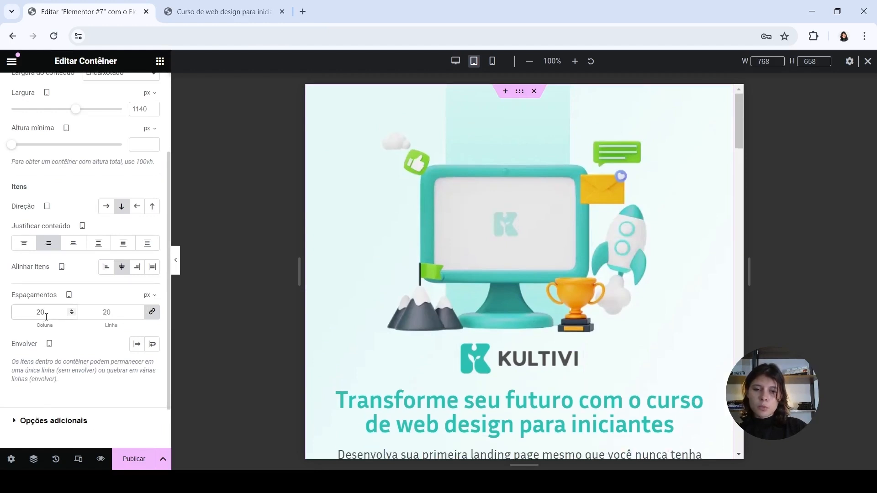
scroll(511, 265, down, 4)
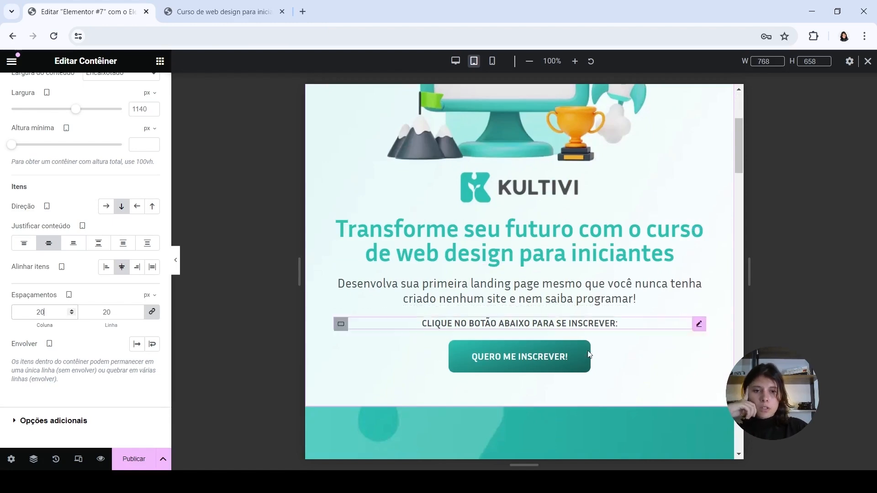
scroll(621, 379, up, 4)
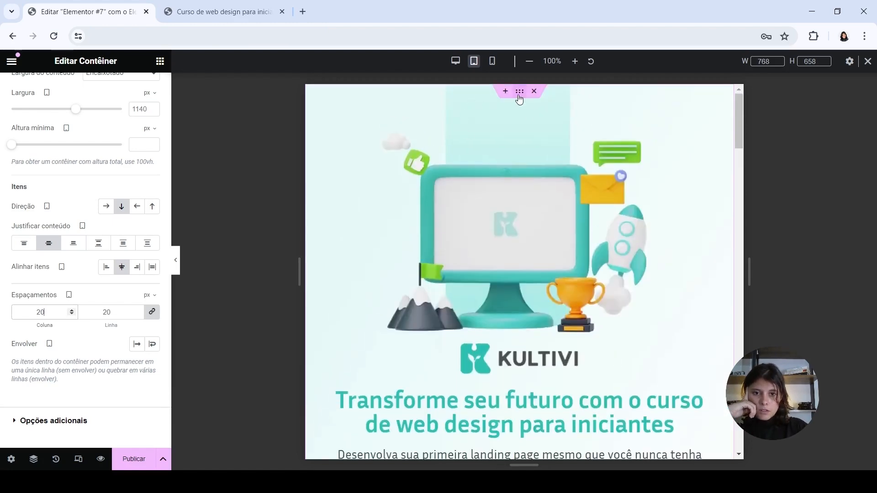
scroll(69, 132, up, 3)
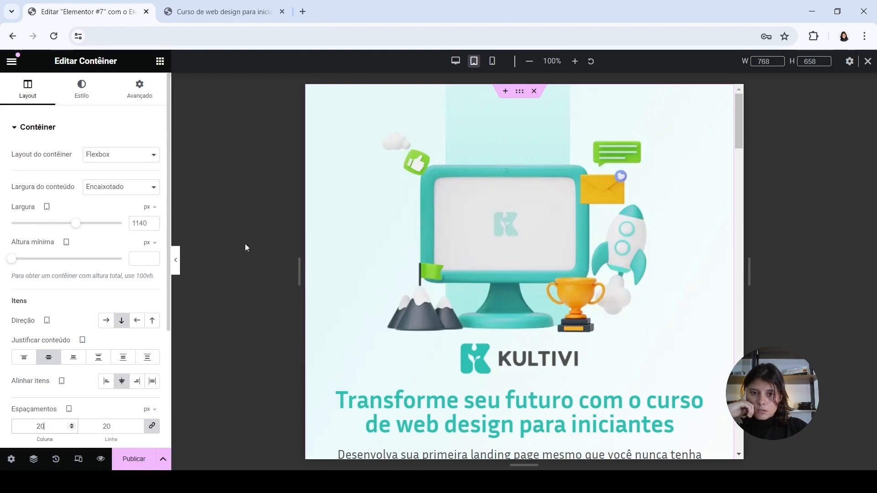
- Set the green banner container's tablet padding to 60 px top and bottom and, with the values unlinked, 50 px right and left
scroll(535, 333, down, 6)
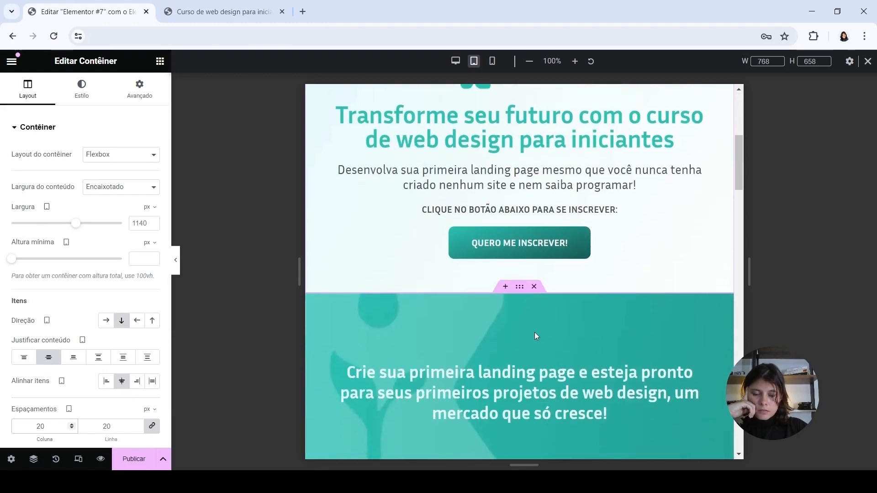
click(521, 287)
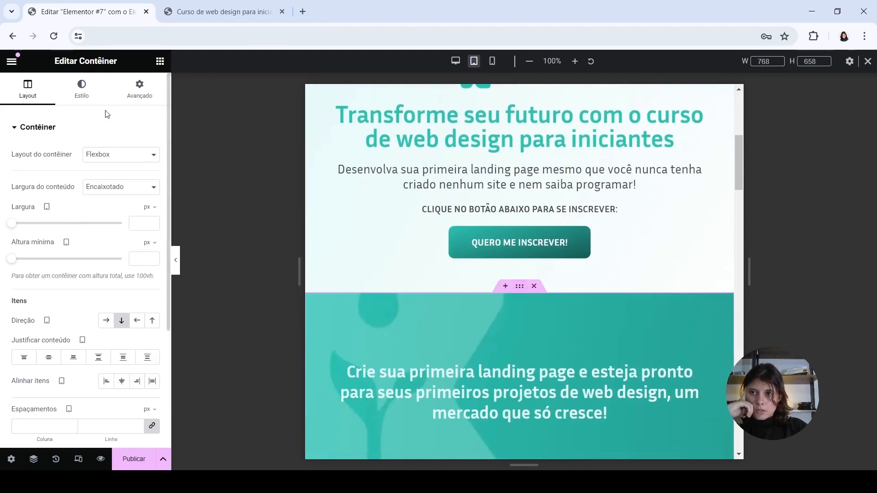
click(138, 100)
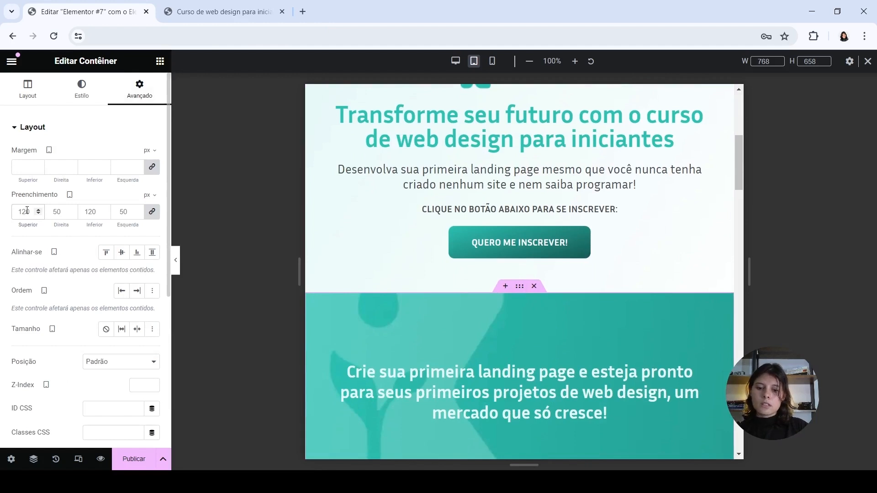
double_click(27, 210)
text(60)
click(152, 212)
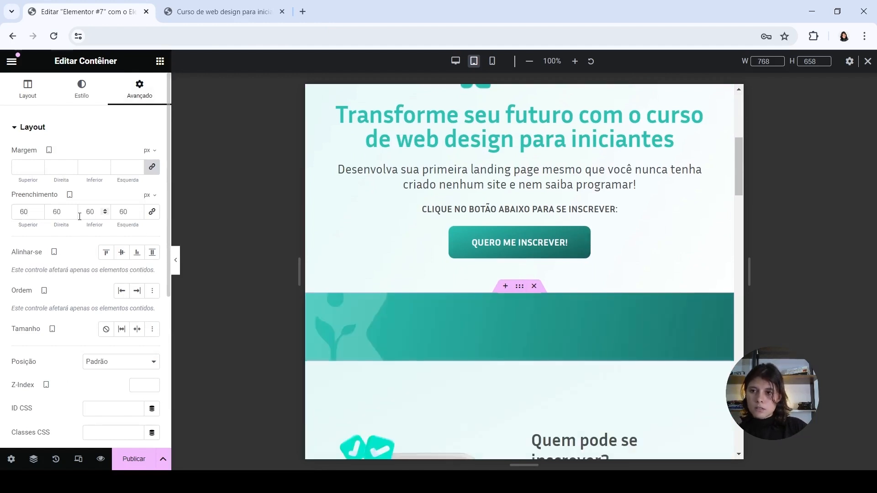
click(54, 211)
key(BackSpace)
text(5)
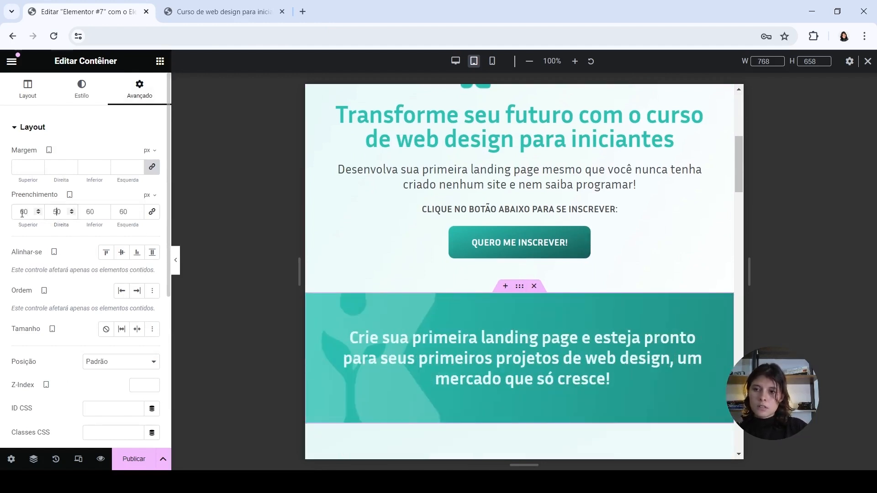
click(123, 213)
key(BackSpace)
text(5)
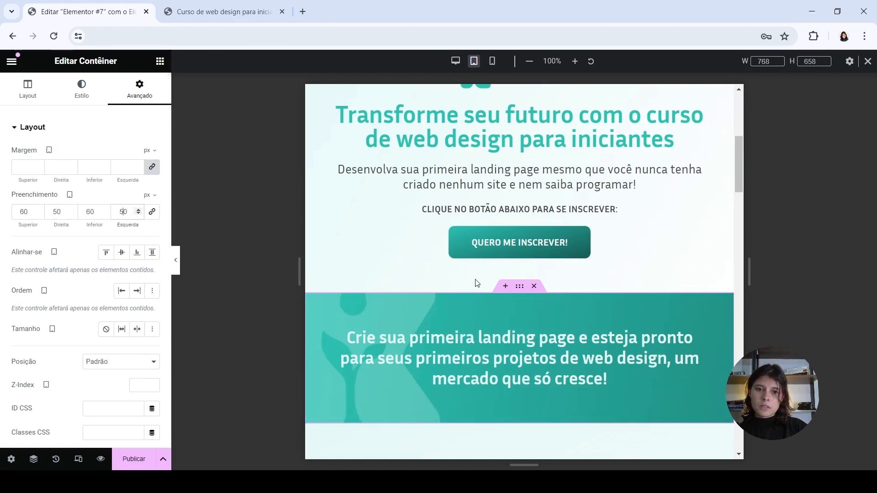
- Set the green banner heading's tablet font size to 1.3 em and check the hero subtitle's typography for comparison
click(511, 352)
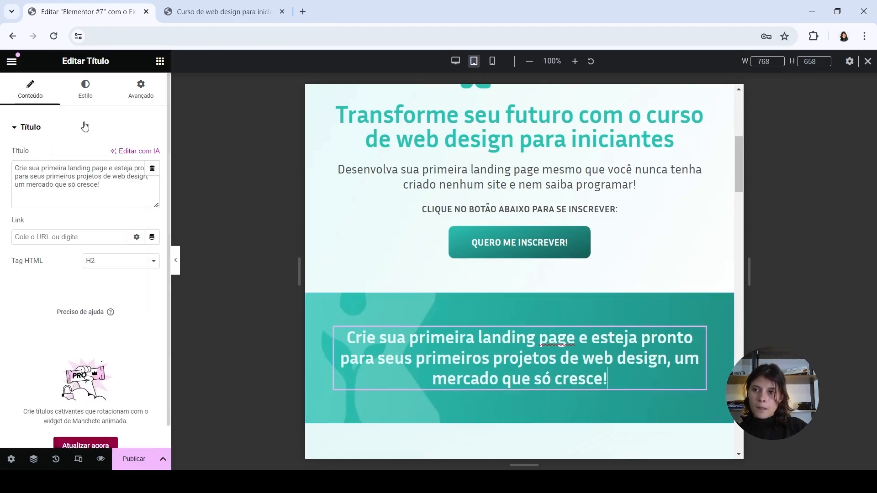
click(83, 97)
click(152, 202)
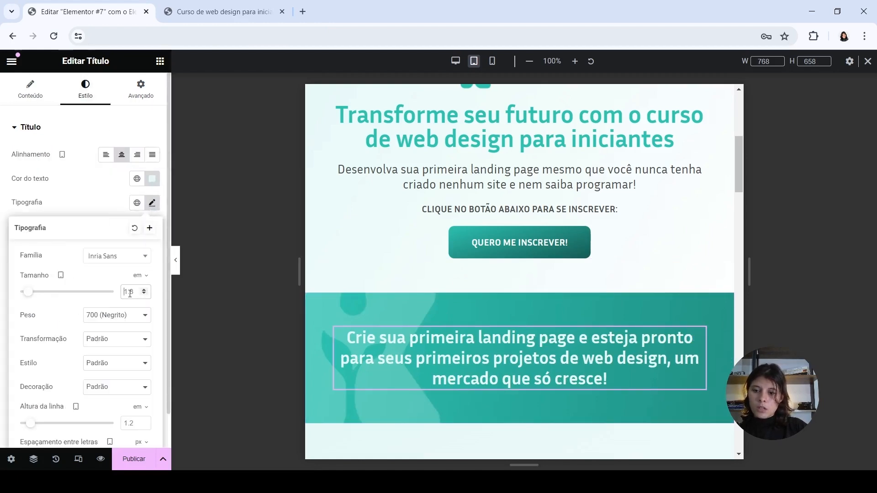
text(1.3)
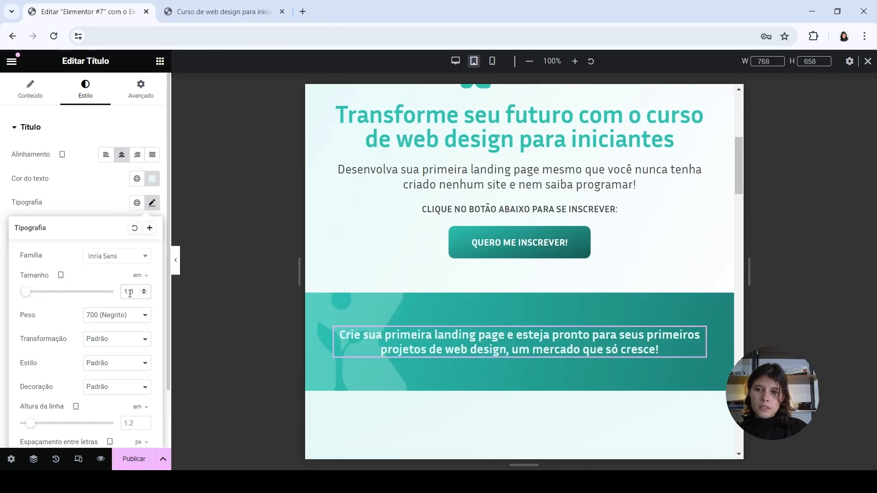
click(551, 185)
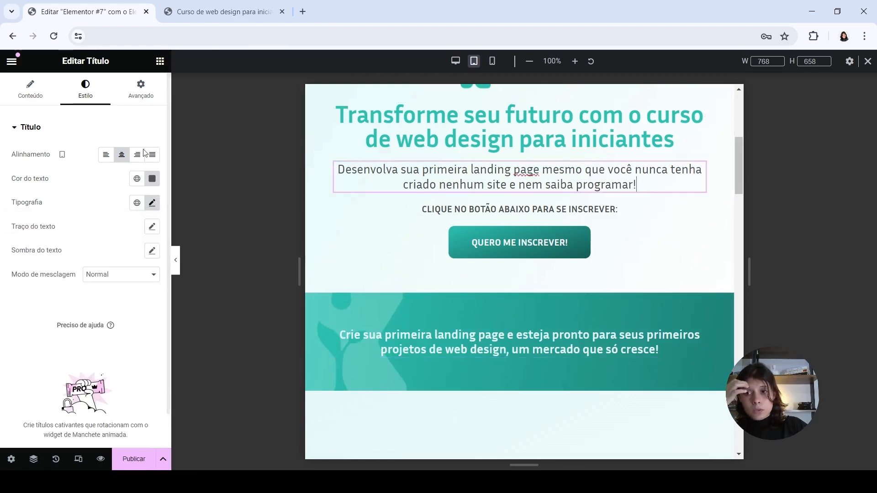
click(152, 202)
- Set the "Quem pode se inscrever?" container's tablet padding to 60 px top and bottom and, with the values unlinked, 50 px right and left
scroll(511, 346, down, 4)
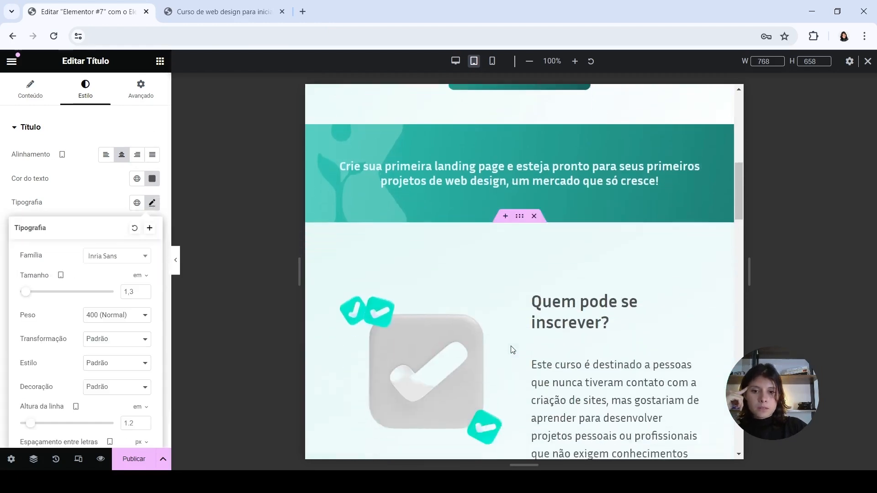
scroll(512, 350, down, 1)
click(519, 158)
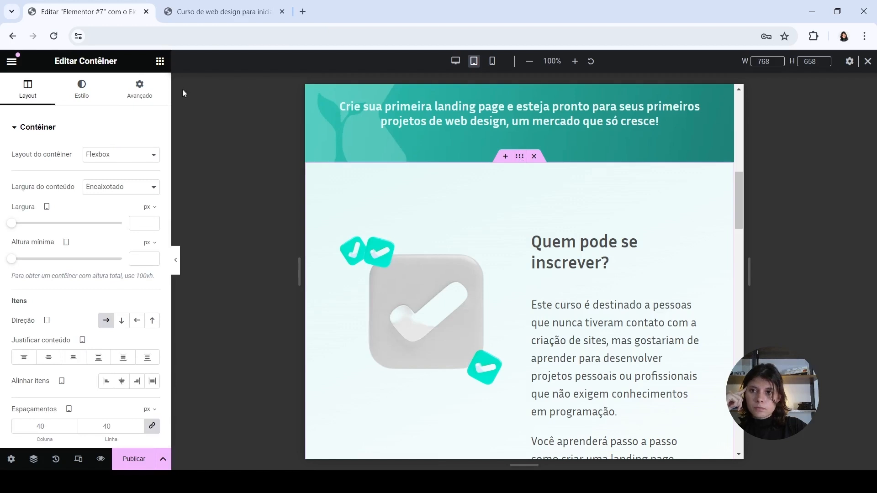
click(139, 89)
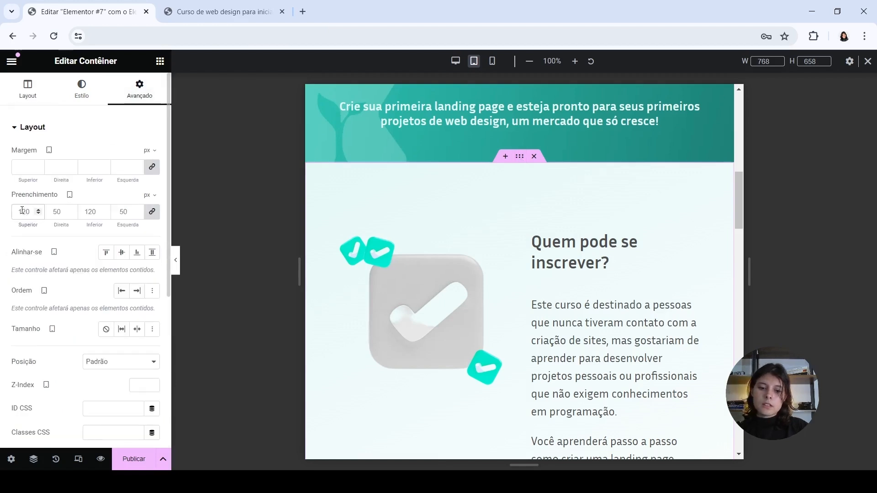
text(60)
click(152, 212)
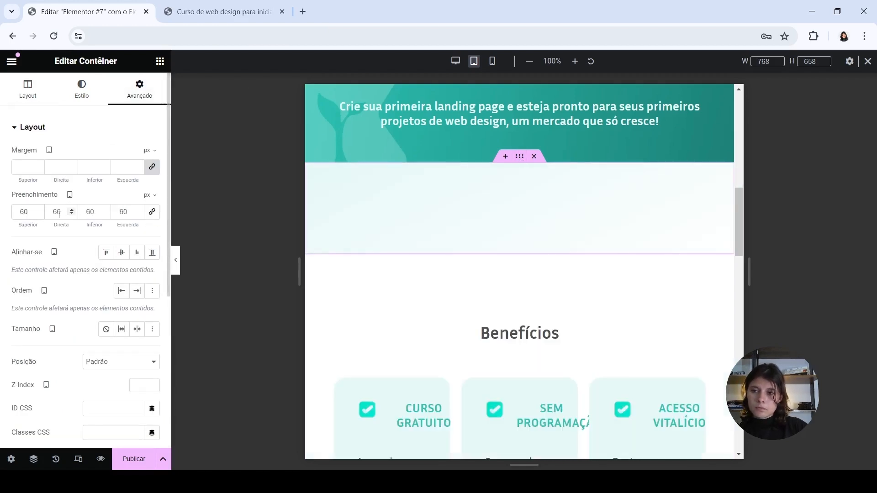
text(5)
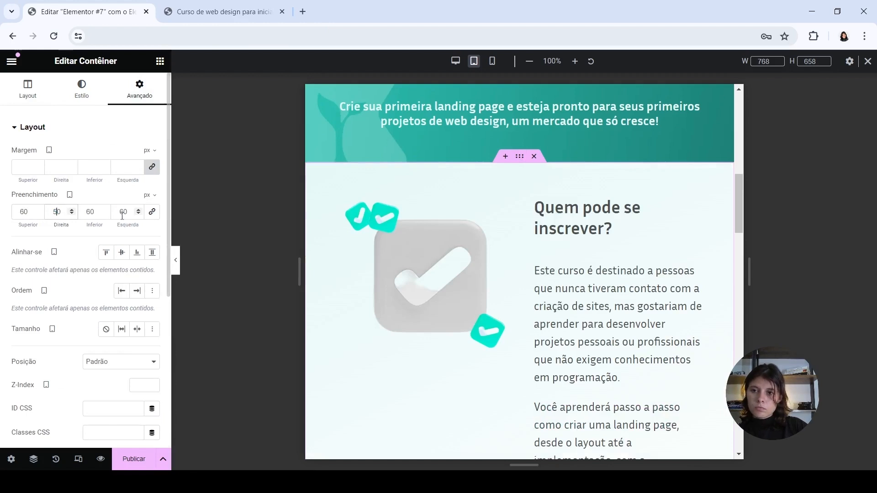
drag(122, 216, 115, 221)
text(5)
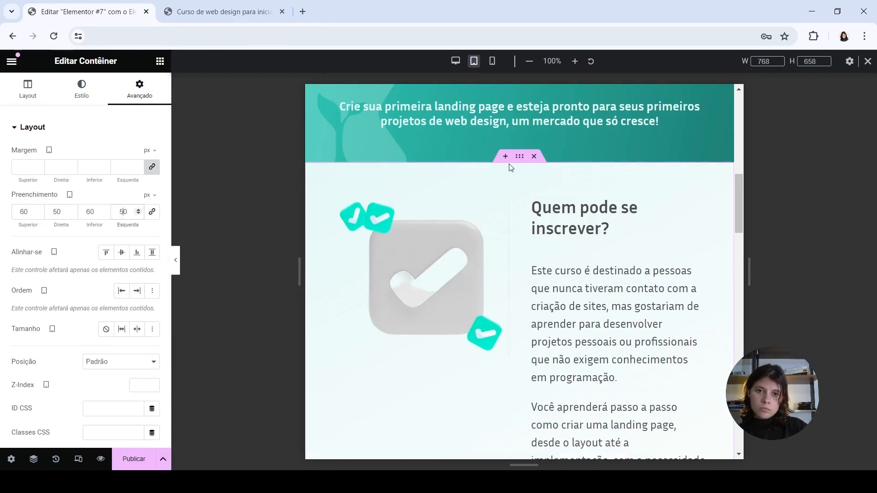
- Change the "Quem pode se inscrever?" container's tablet direction to vertical column
click(81, 92)
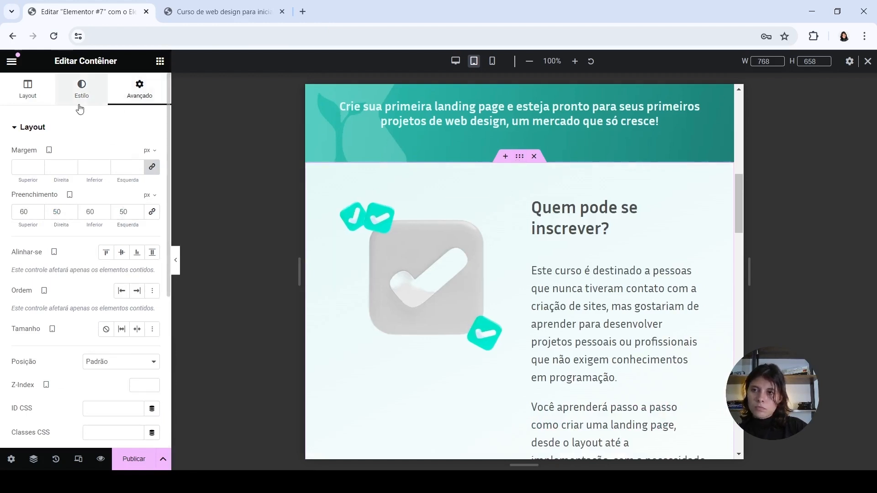
click(35, 94)
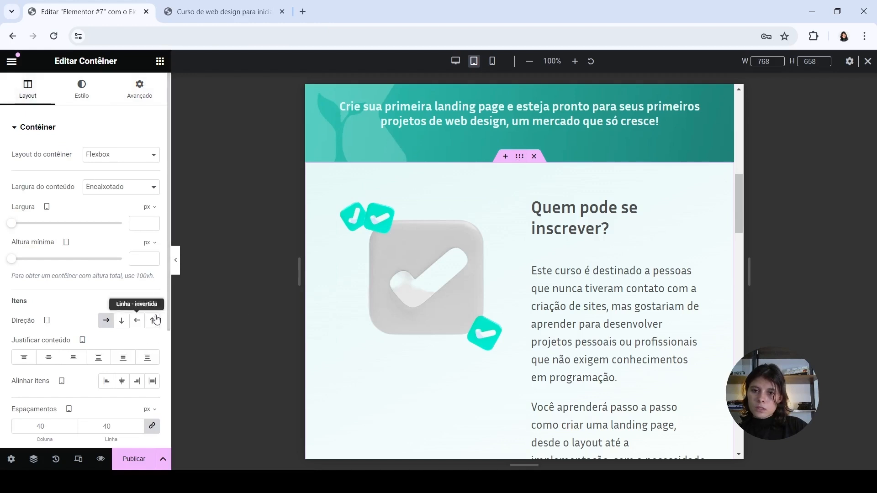
click(121, 322)
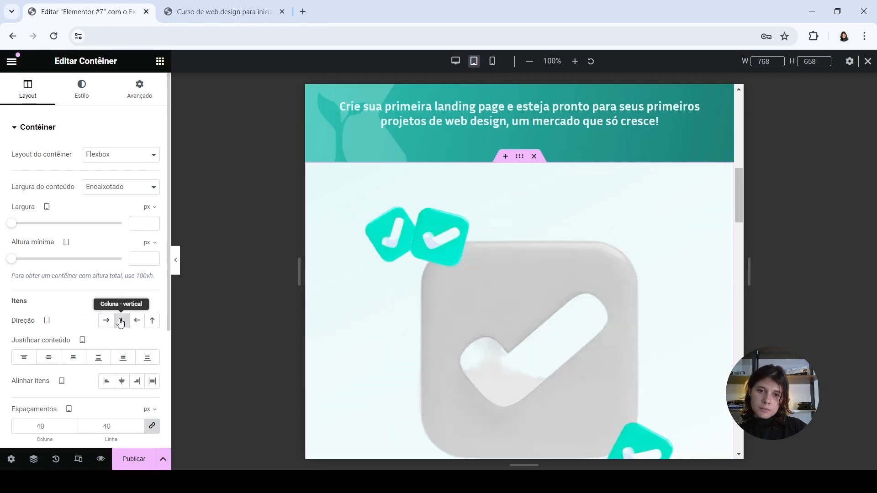
- Reduce the checkmark image above "Quem pode se inscrever?" to 41% width in the tablet view and review the sections around it
click(533, 313)
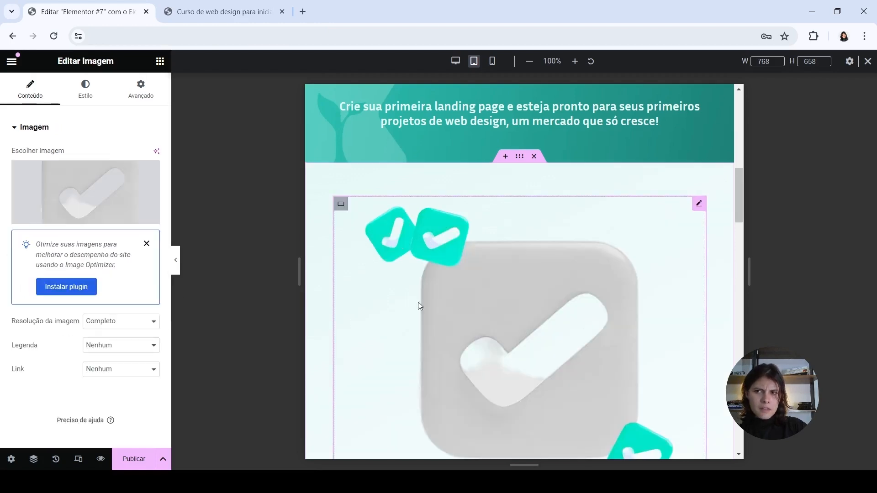
click(86, 89)
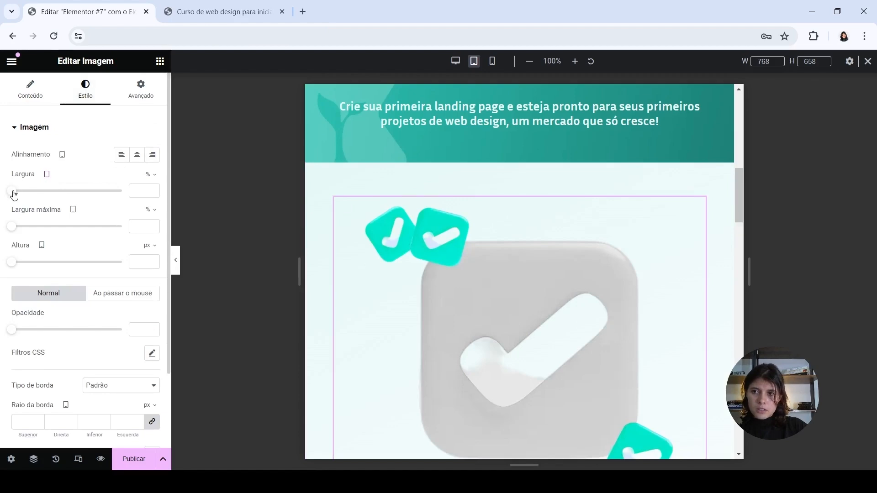
drag(12, 191, 58, 195)
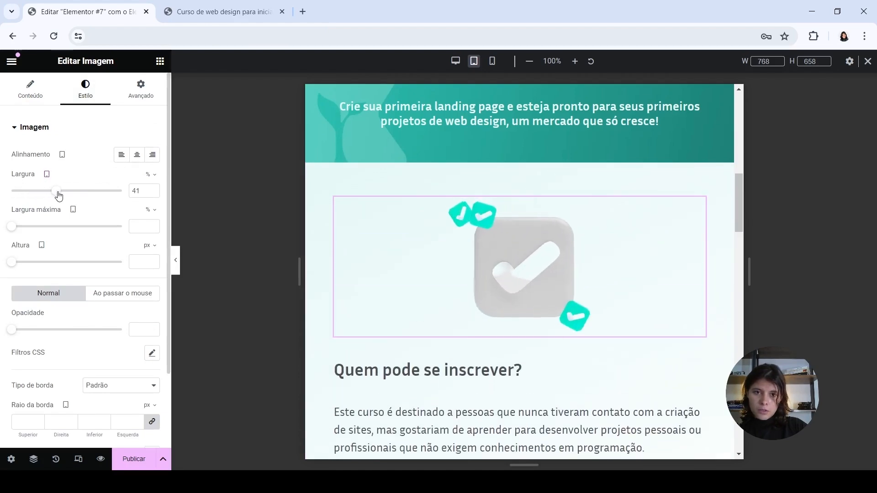
scroll(695, 252, down, 3)
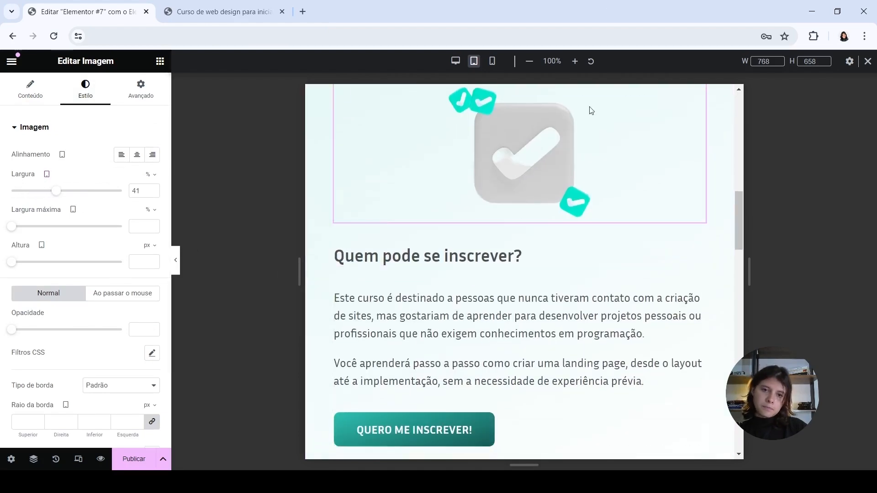
scroll(570, 341, up, 5)
scroll(571, 340, up, 5)
scroll(568, 326, down, 10)
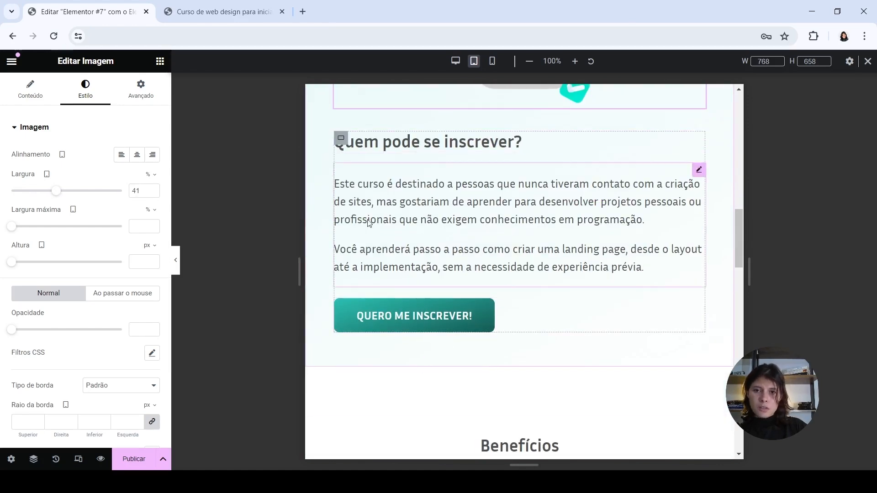
- Set the "Benefícios" container's tablet padding to 60 px top and bottom and, with the values unlinked, 50 px right and left
scroll(517, 211, down, 4)
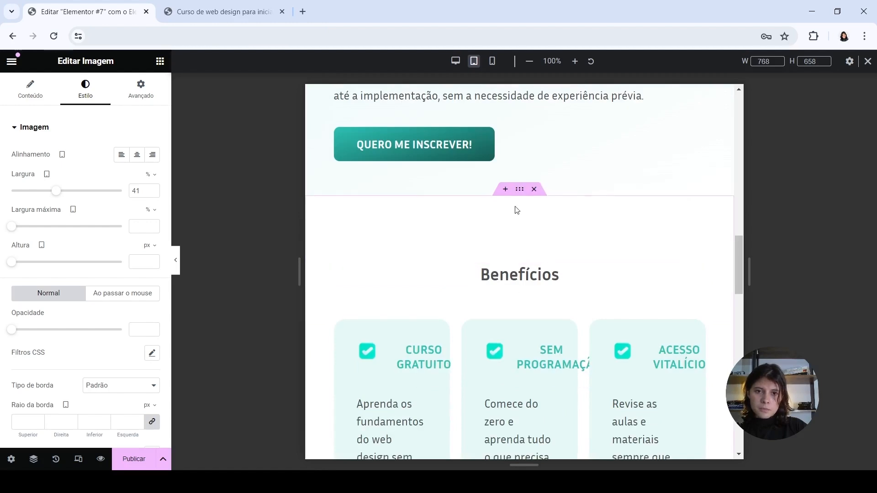
click(519, 194)
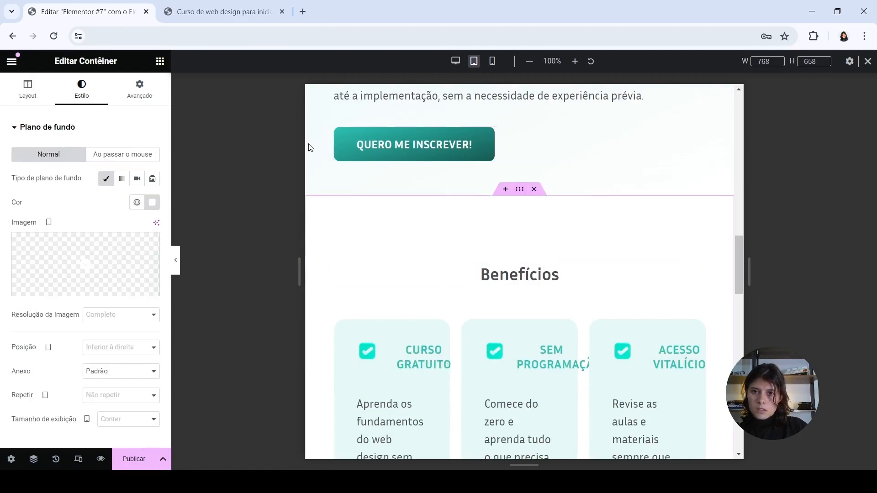
scroll(474, 178, up, 6)
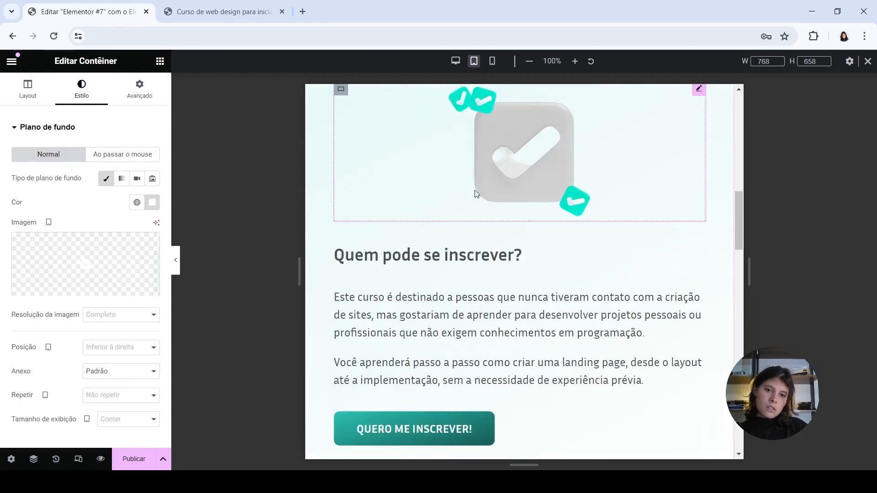
scroll(473, 176, down, 4)
click(140, 91)
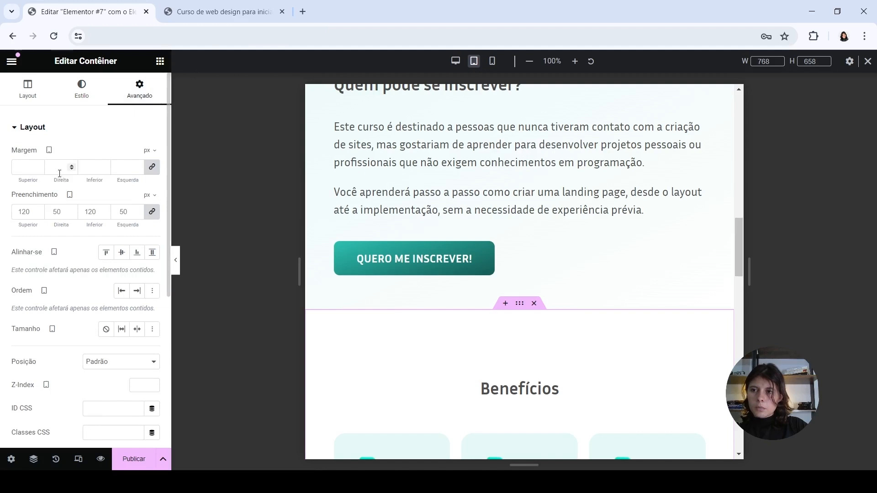
double_click(31, 217)
text(60)
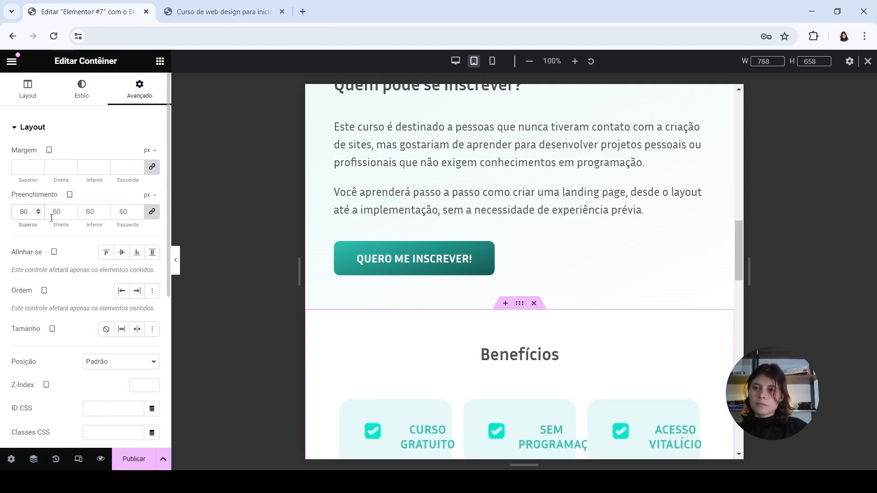
click(152, 212)
click(56, 213)
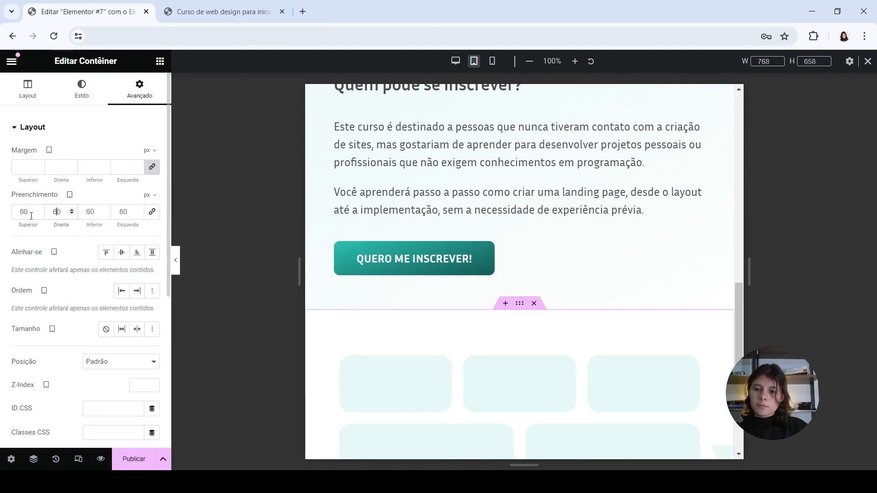
key(BackSpace)
text(5)
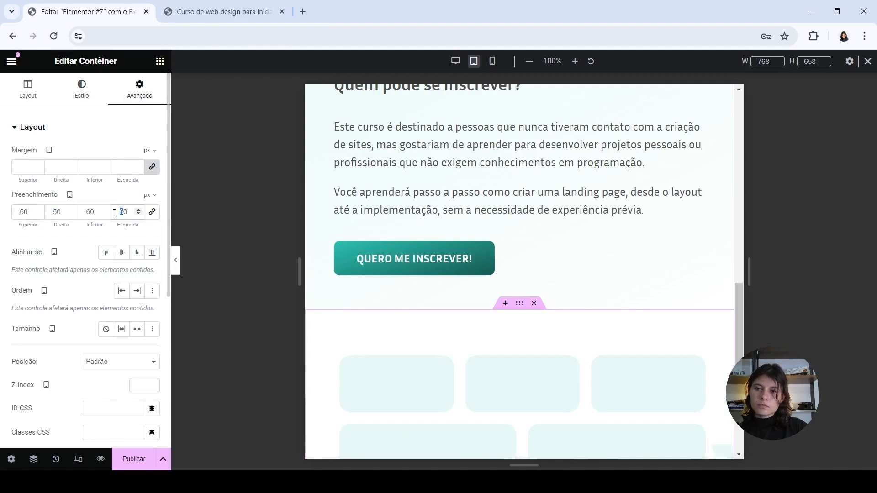
text(5)
- Select the parent container of the first three benefit cards in the Navigator and set its tablet direction to vertical column
scroll(636, 274, down, 3)
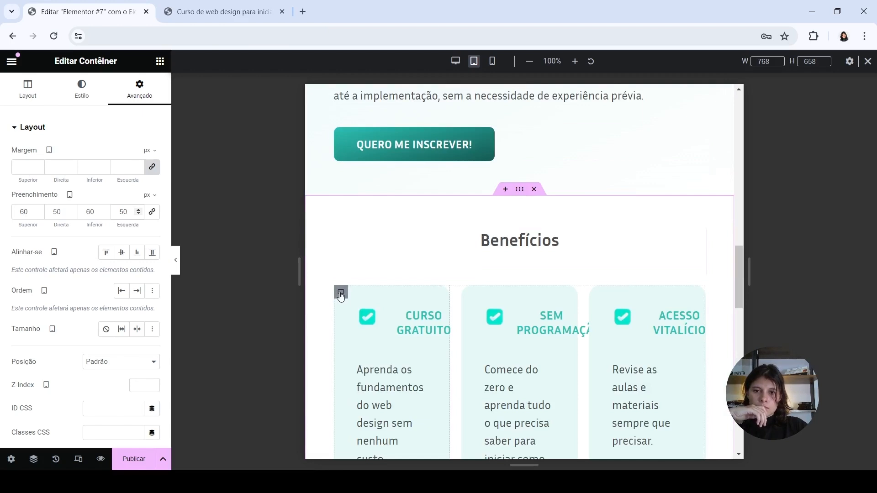
click(340, 295)
scroll(401, 319, down, 2)
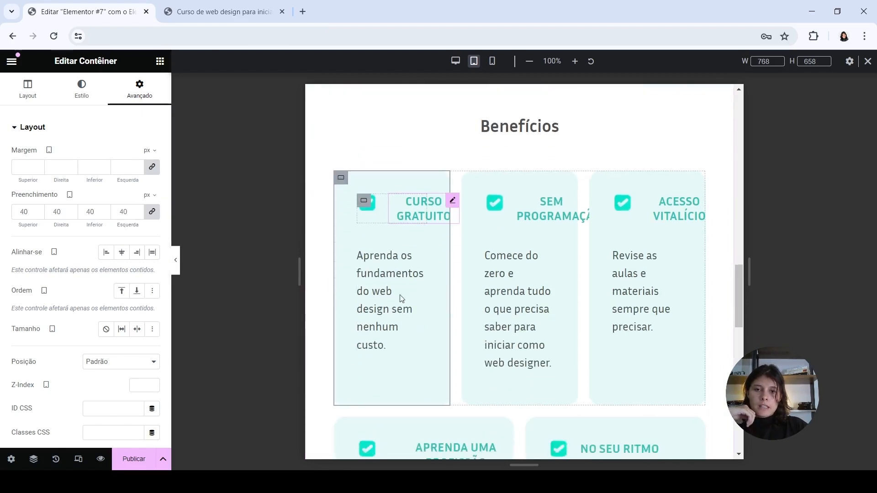
click(468, 178)
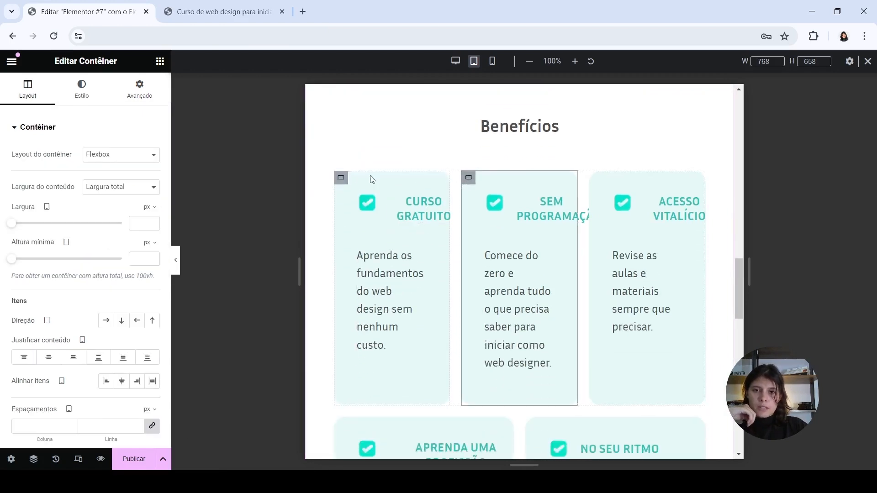
click(346, 197)
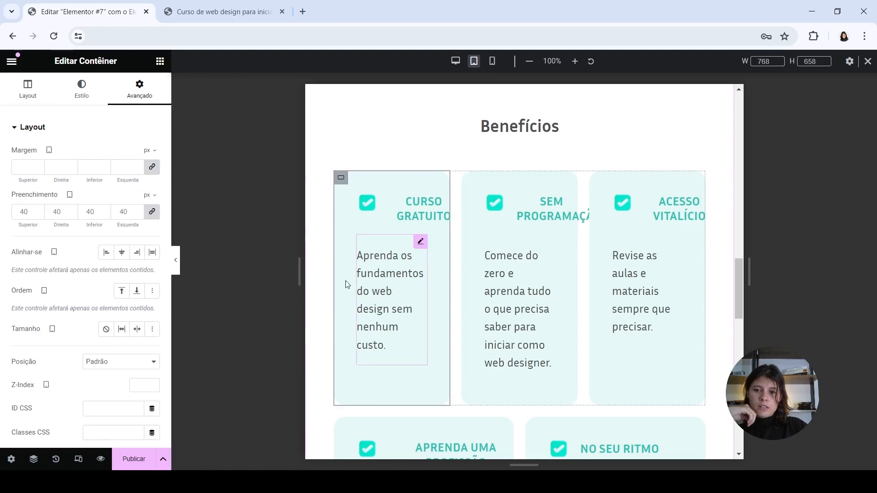
click(33, 459)
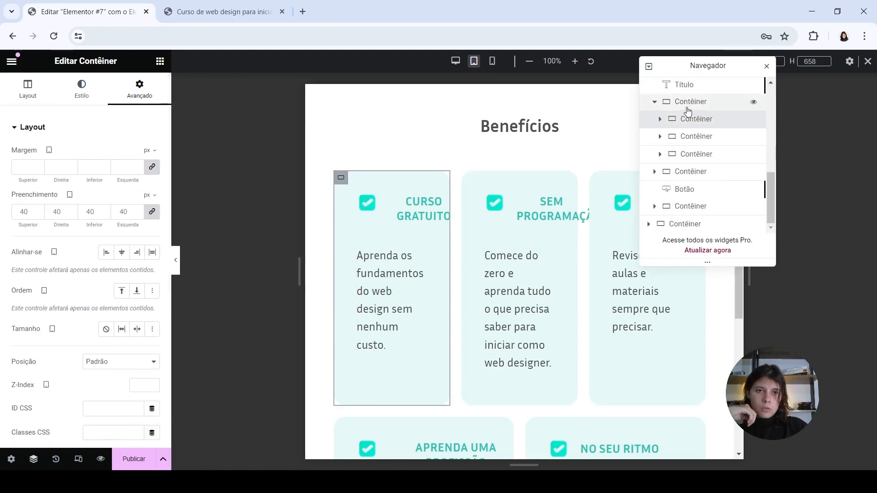
click(688, 109)
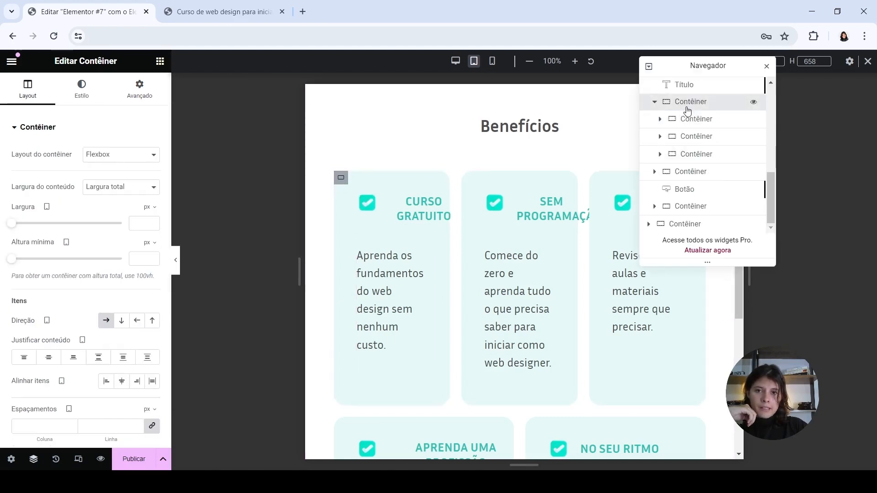
click(121, 321)
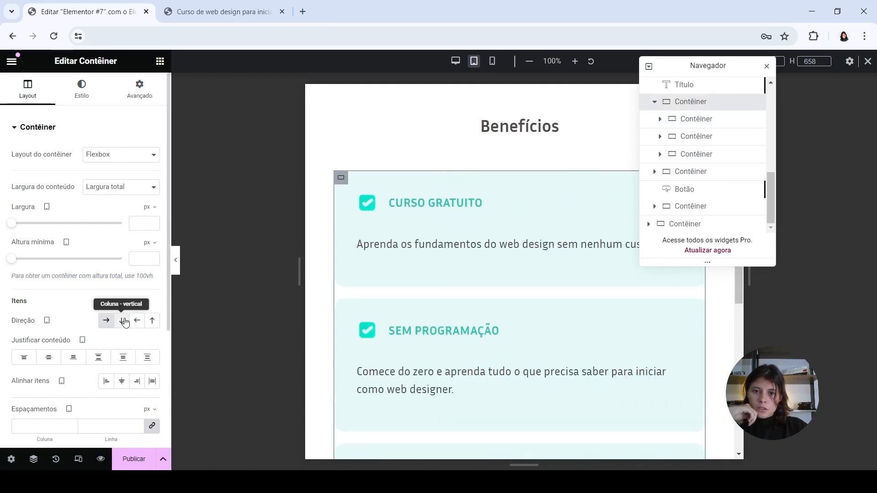
scroll(521, 251, down, 1)
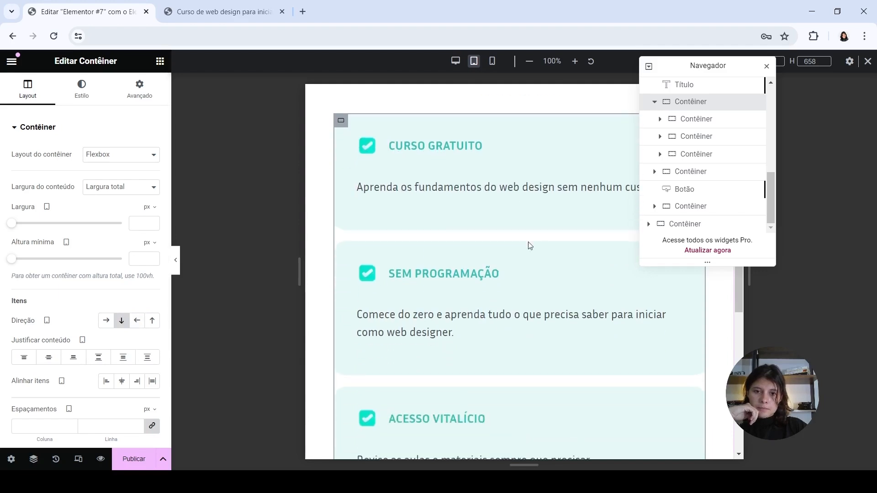
- Select the parent container of the last two benefit cards and set its tablet direction to vertical column
scroll(411, 347, down, 4)
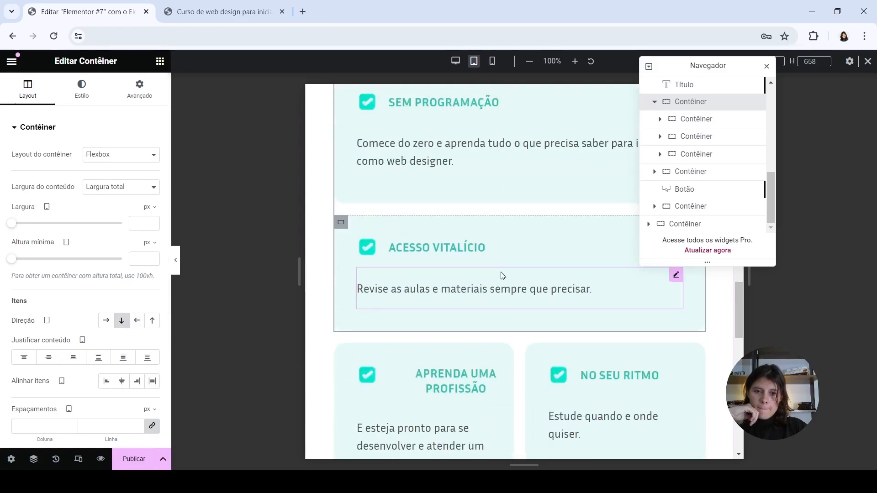
click(340, 292)
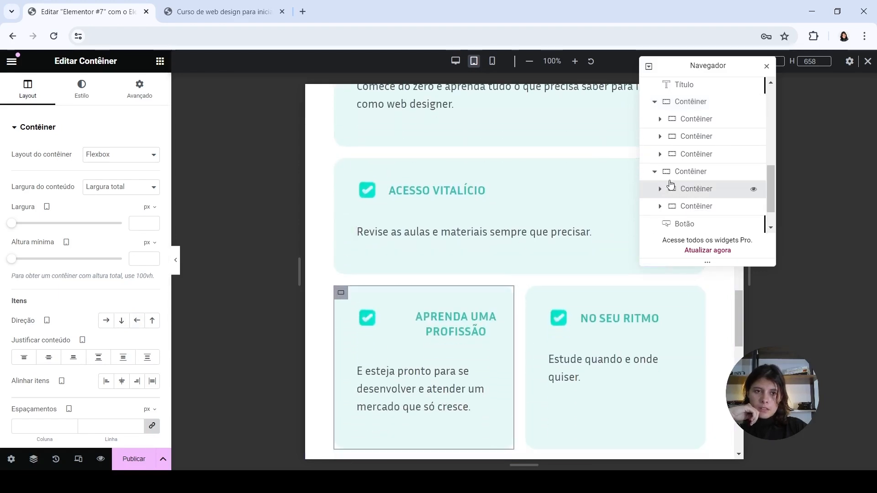
click(690, 173)
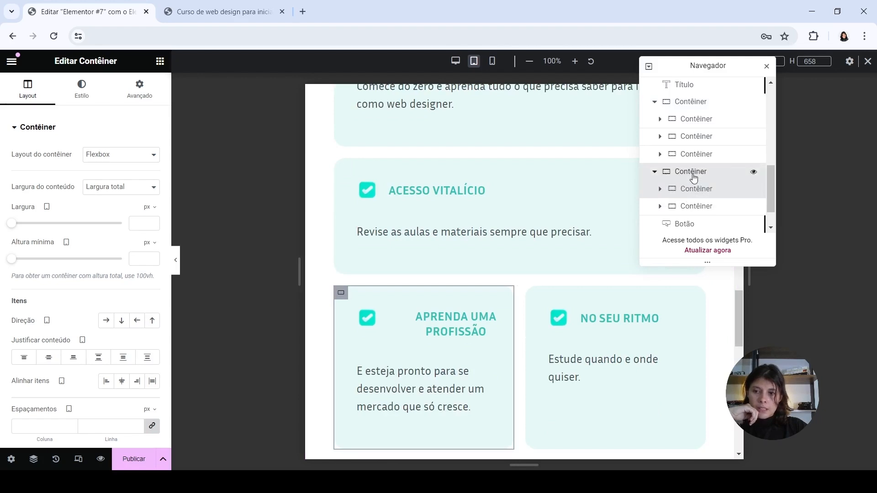
click(122, 321)
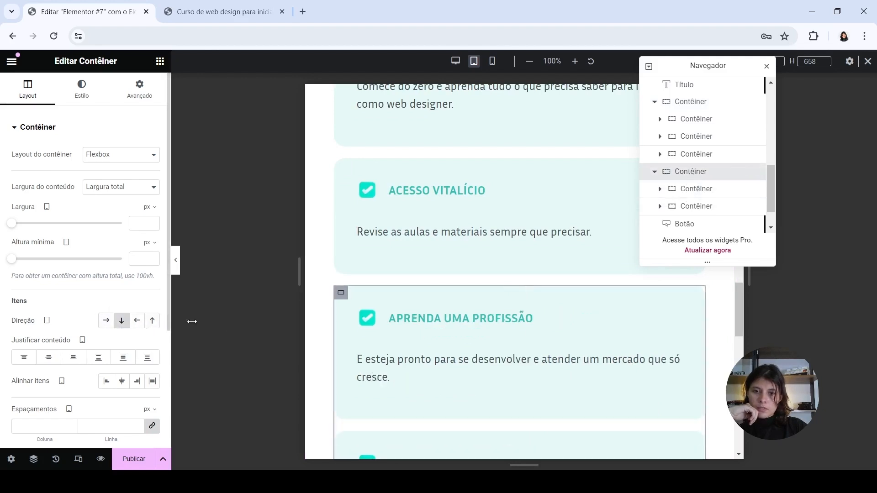
- Set the tablet direction of the "Perguntas frequentes" container to vertical column
scroll(471, 252, down, 3)
scroll(473, 345, down, 4)
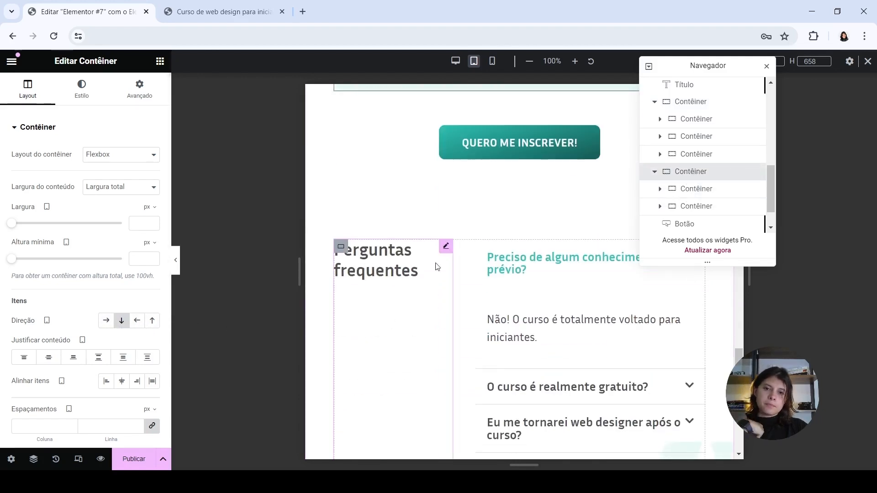
click(341, 249)
click(121, 320)
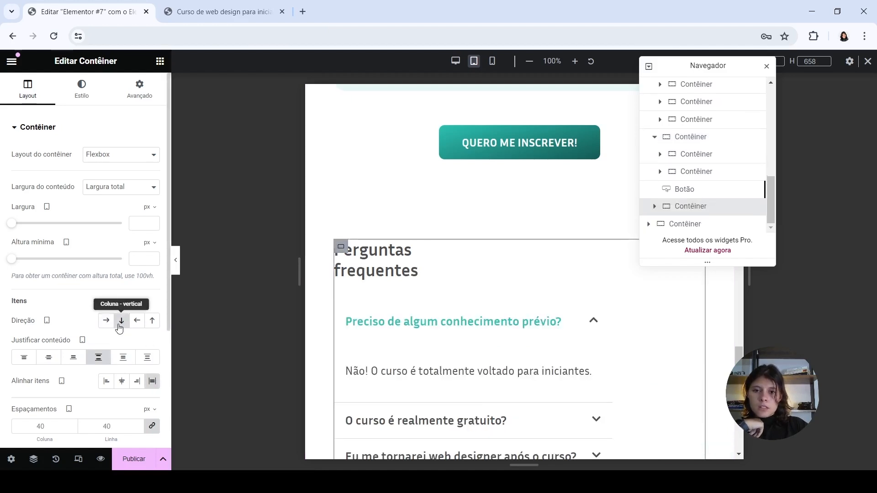
- Make the "Perguntas frequentes" title full width (100%) on tablet and align its text to the center
click(425, 279)
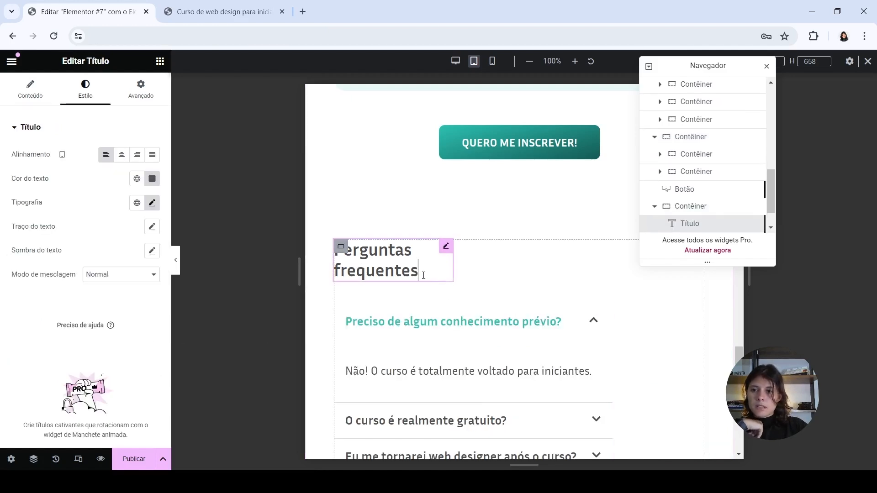
click(139, 89)
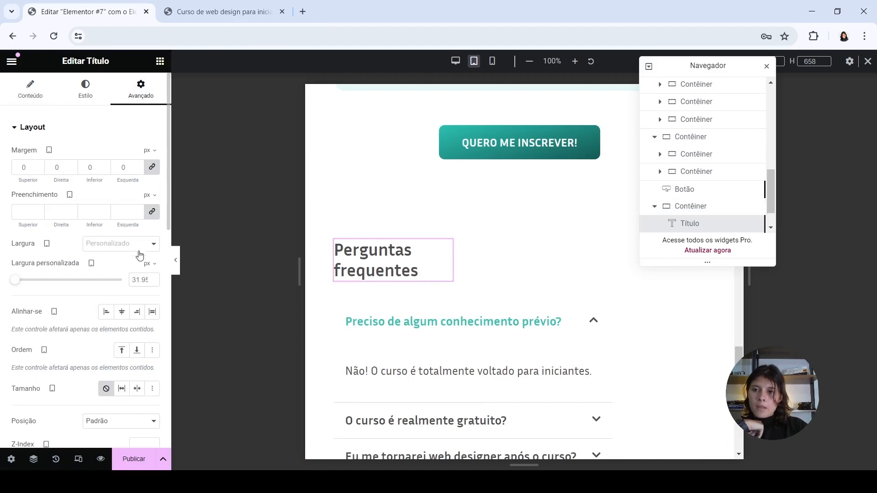
click(129, 265)
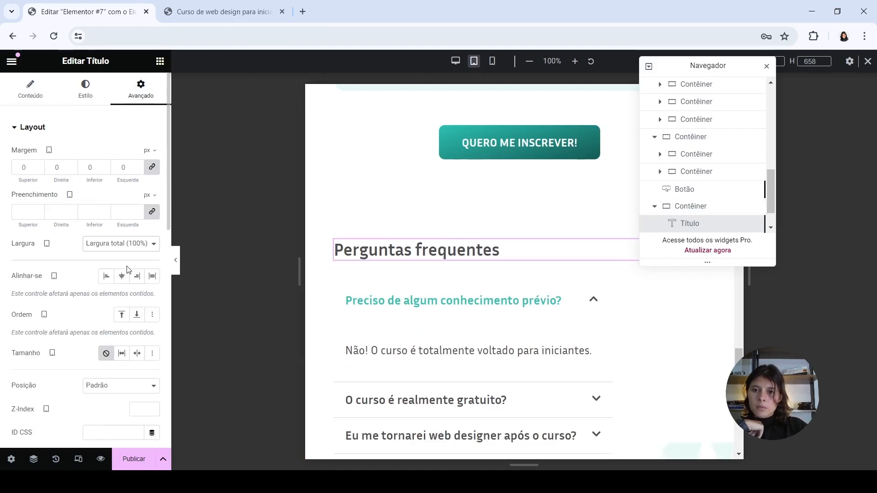
click(86, 92)
click(121, 155)
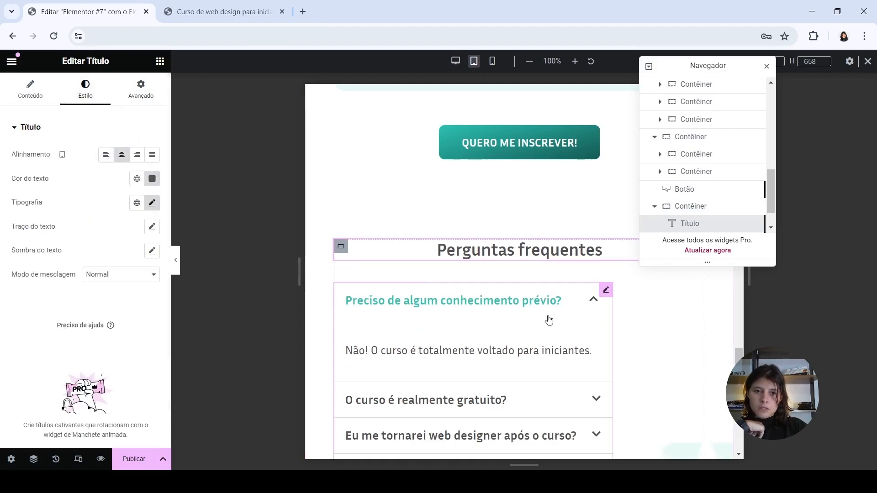
- Set the FAQ toggle's tablet width to full width (100%) and the FAQ container's column and row gaps to 20 px
click(606, 290)
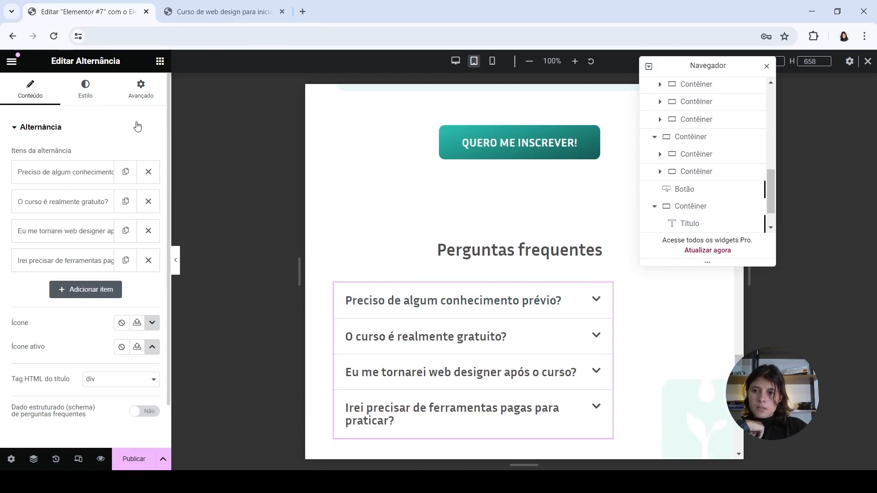
click(87, 91)
click(155, 105)
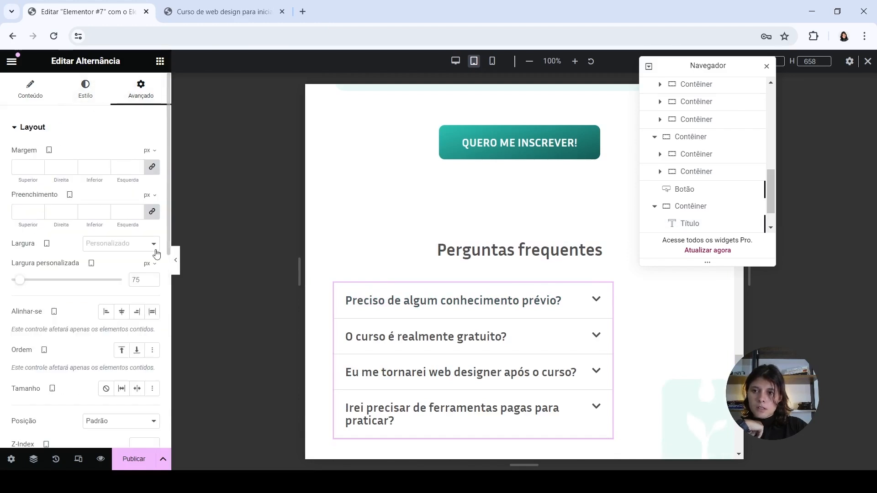
click(131, 270)
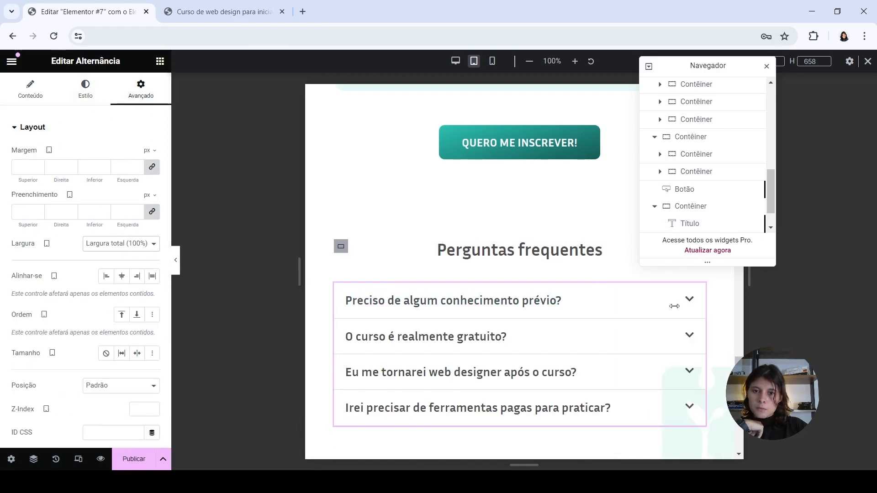
click(341, 247)
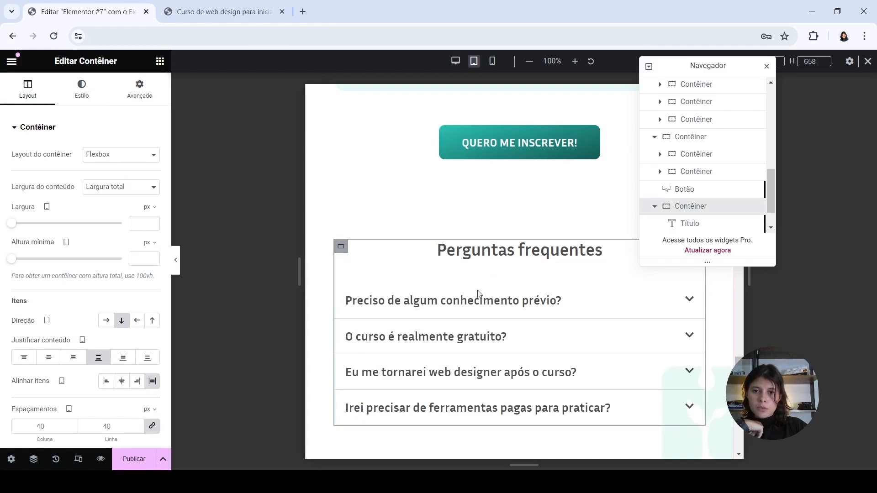
text(20)
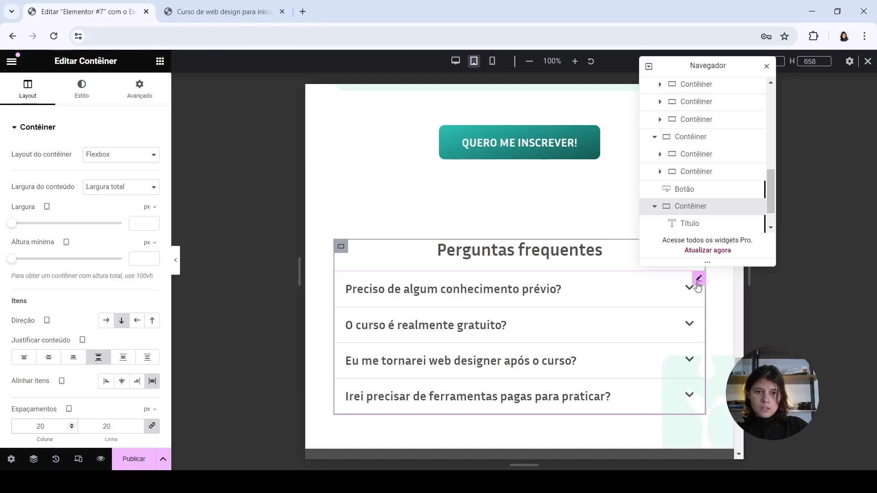
- Set the tablet font size of the "Perguntas frequentes" title to 1.3 em
click(578, 260)
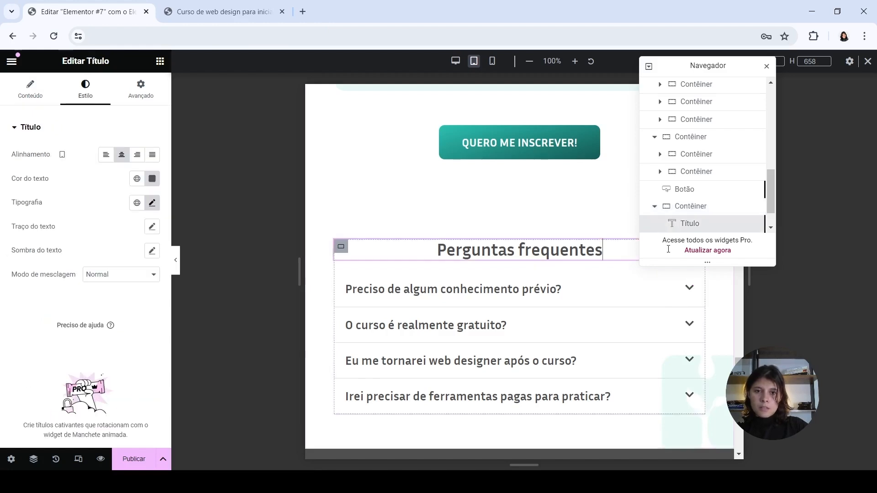
click(153, 203)
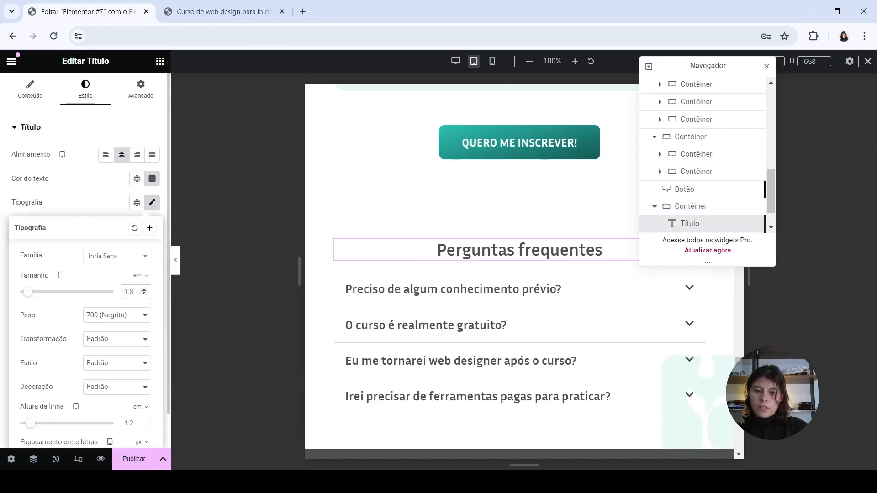
text(2.3)
key(BackSpace)
key(BackSpace)
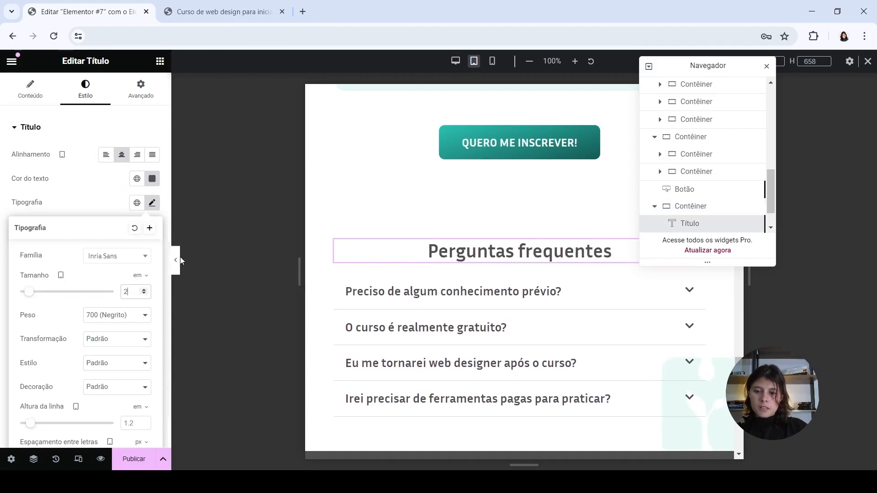
key(BackSpace)
text(1.3)
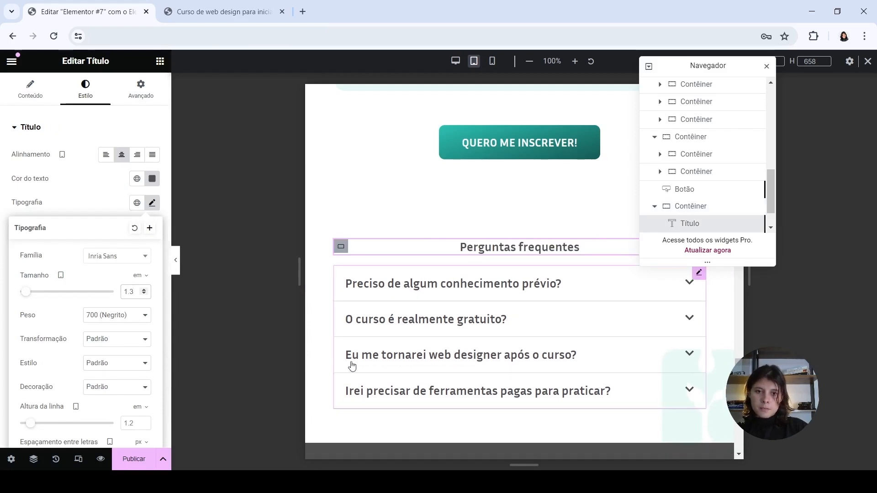
- Set the tablet font size of the question titles in the FAQ toggle to 1 em
click(697, 275)
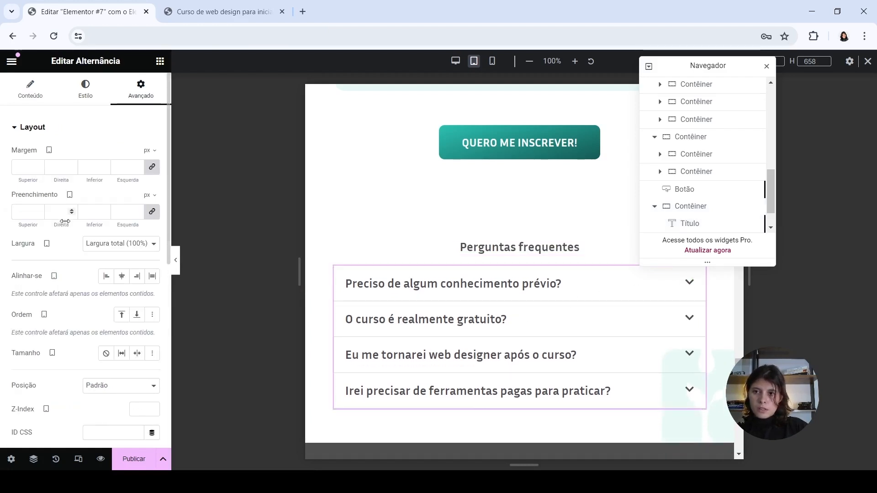
click(86, 90)
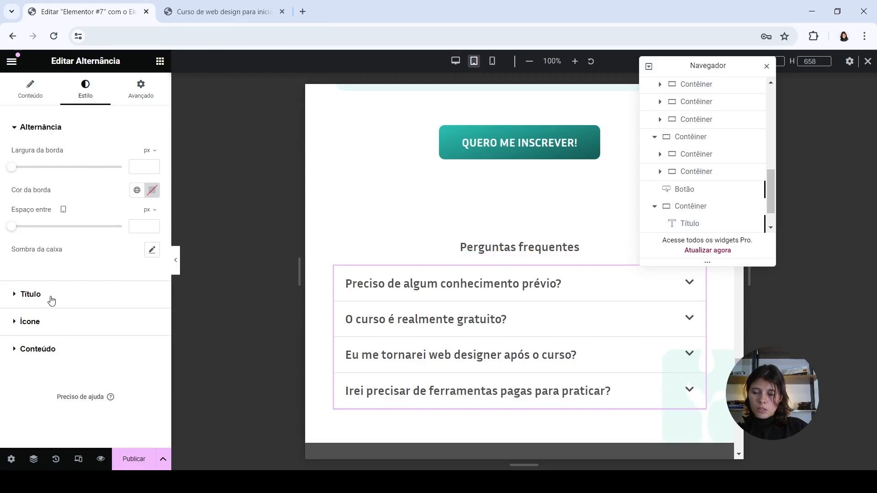
click(51, 300)
click(152, 254)
click(133, 344)
text(1)
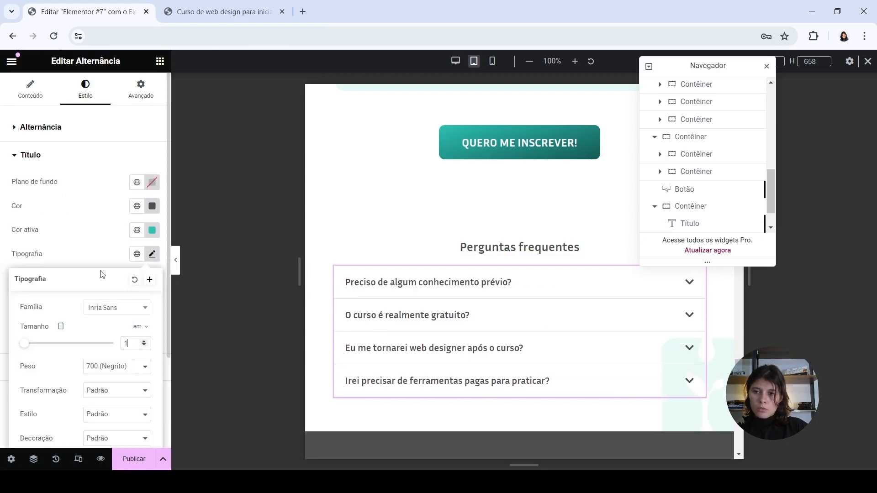
- Set the tablet font size of the FAQ toggle's answer content to 1 em
click(104, 248)
click(107, 365)
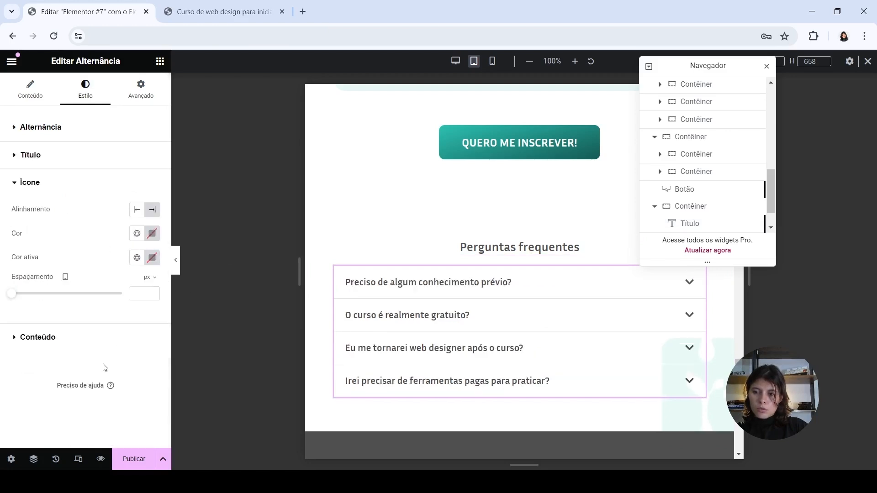
click(83, 341)
click(152, 287)
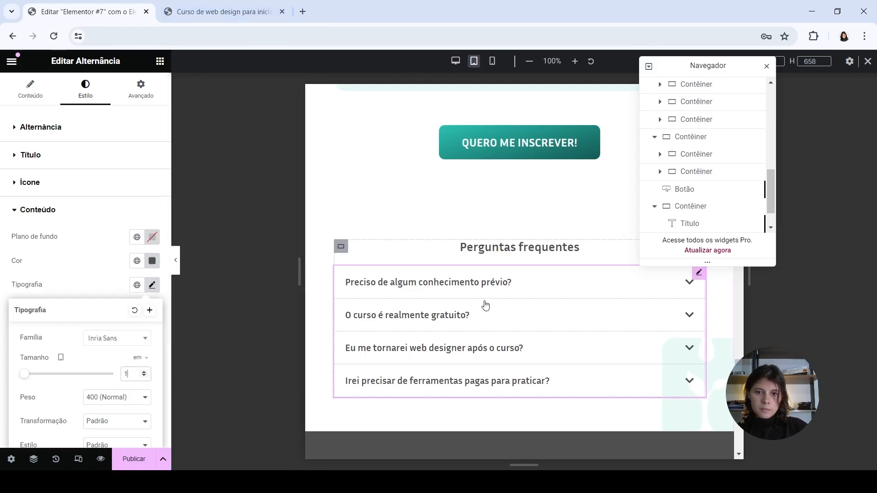
- Set the tablet margin of the "Quero me inscrever!" button above the FAQ, with values unlinked, to 20 px top and 60 px bottom
scroll(484, 304, up, 4)
scroll(492, 307, up, 3)
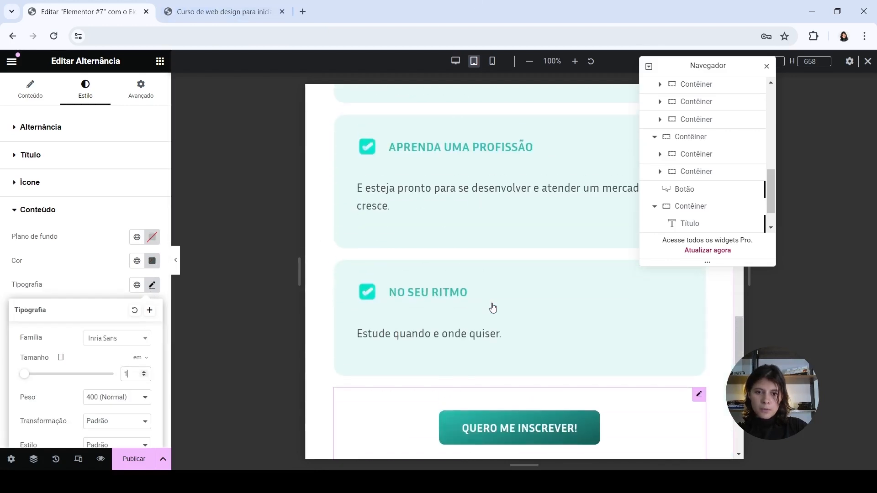
scroll(628, 363, down, 1)
click(631, 361)
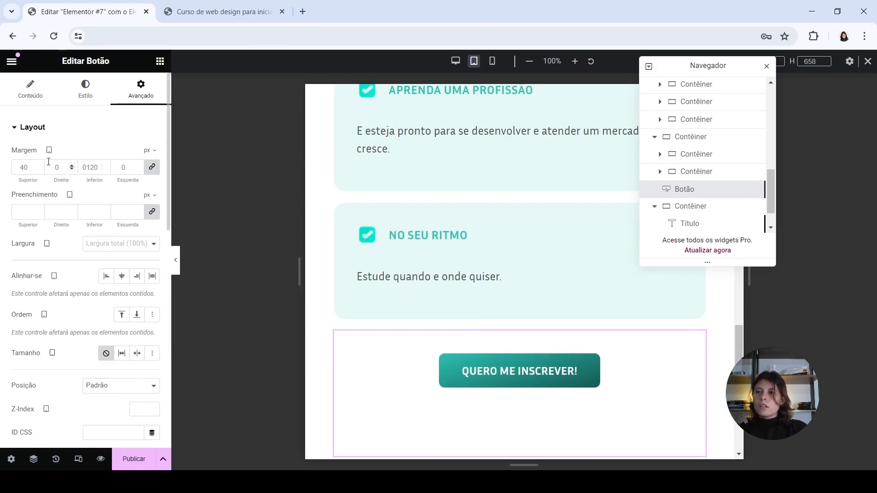
text(2)
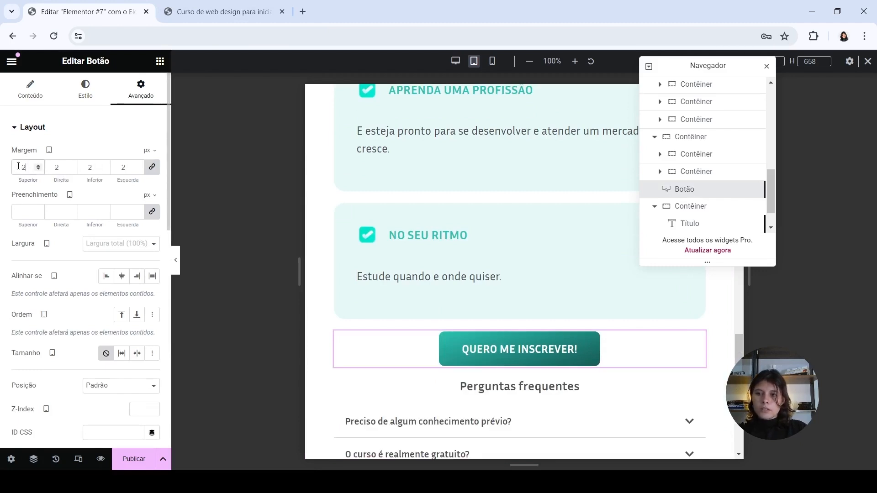
text(0)
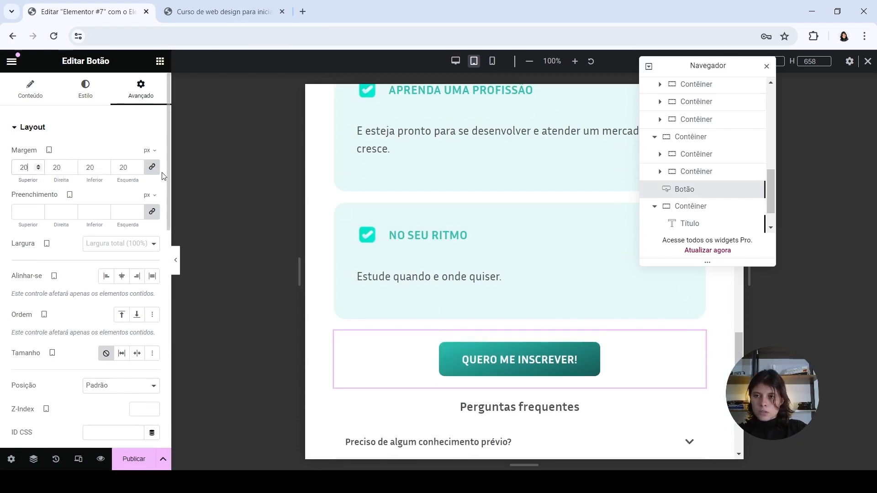
key(ctrl+z)
key(ctrl+z)
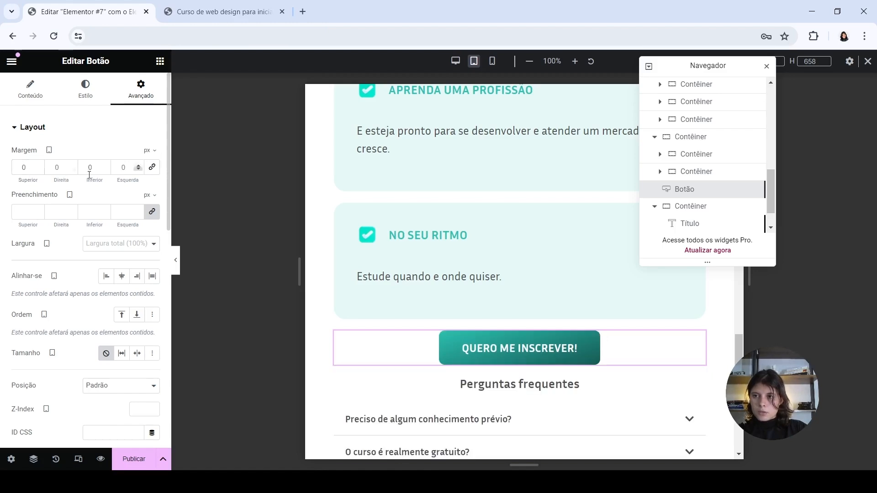
text(20)
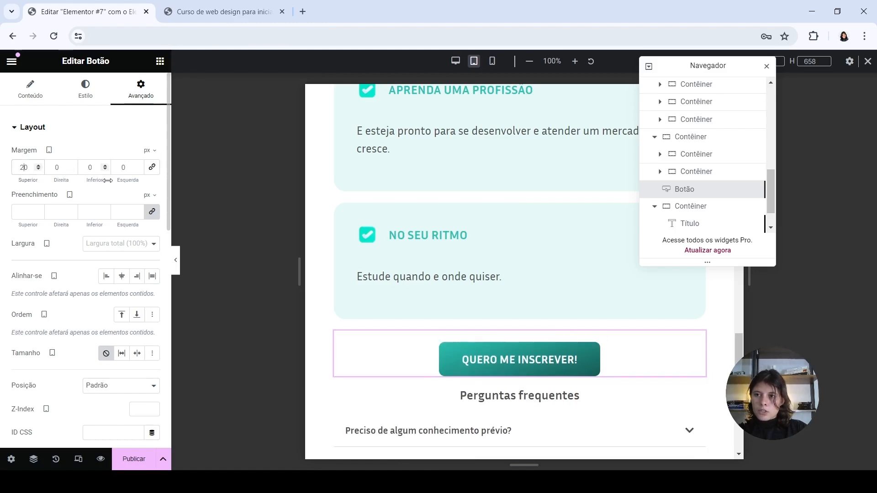
click(87, 168)
text(8)
scroll(442, 303, down, 3)
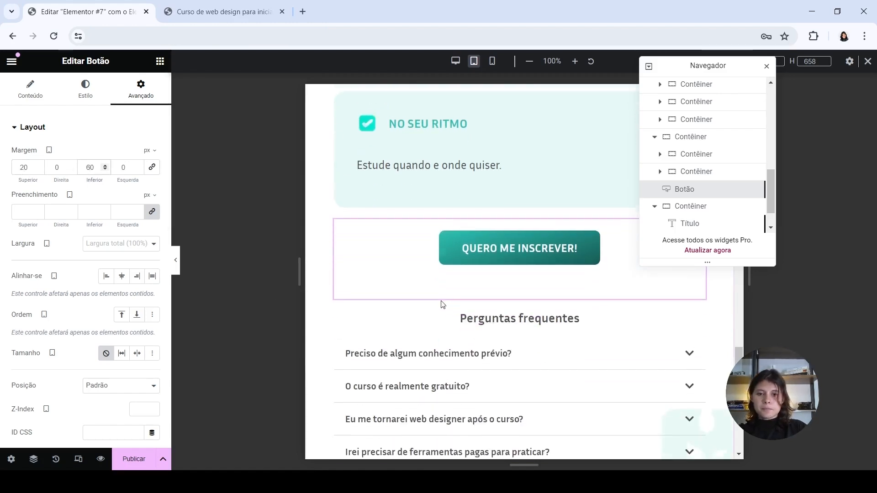
- Set the tablet font size of the "Benefícios" title to 1.3 em
scroll(337, 201, up, 15)
scroll(566, 227, up, 5)
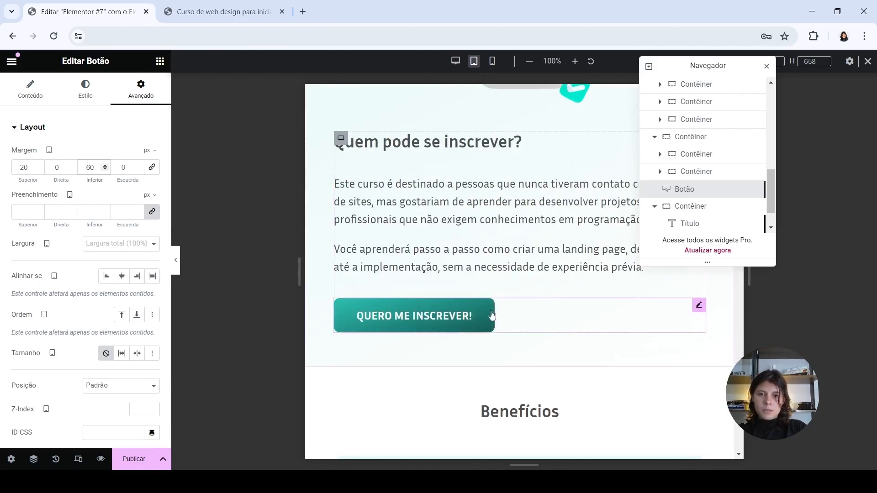
scroll(575, 352, down, 3)
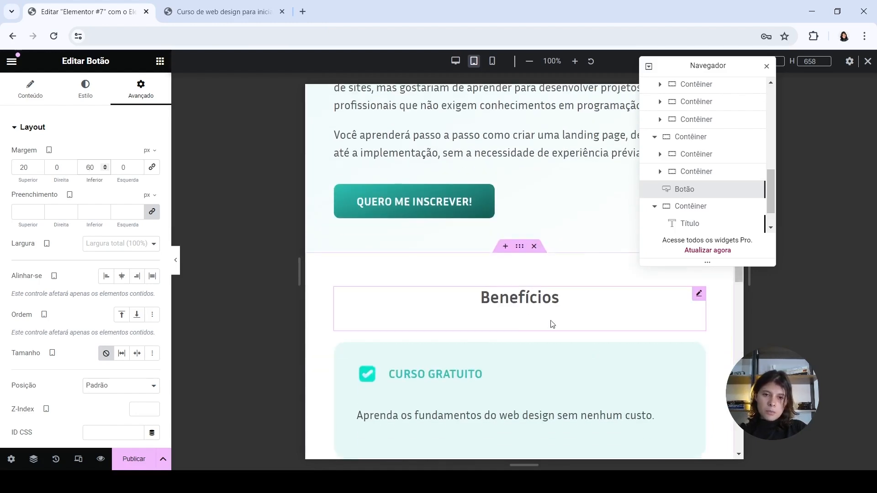
click(514, 301)
click(85, 89)
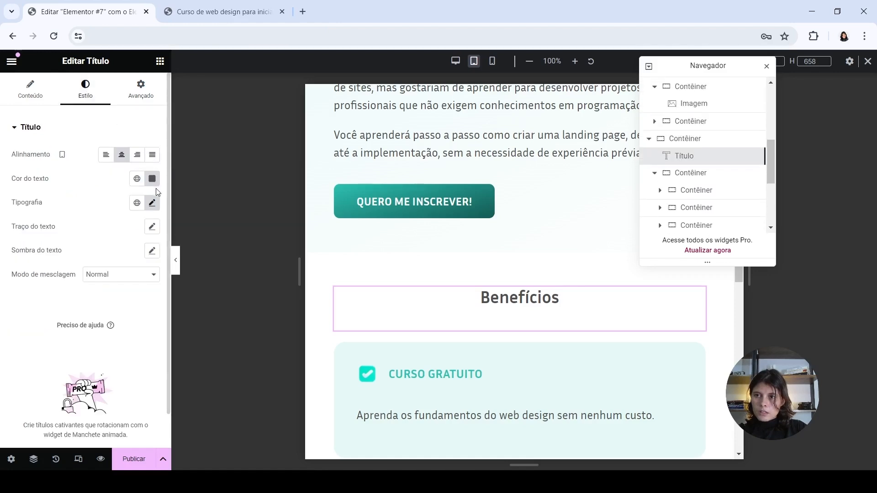
click(152, 203)
click(121, 290)
text(1.3)
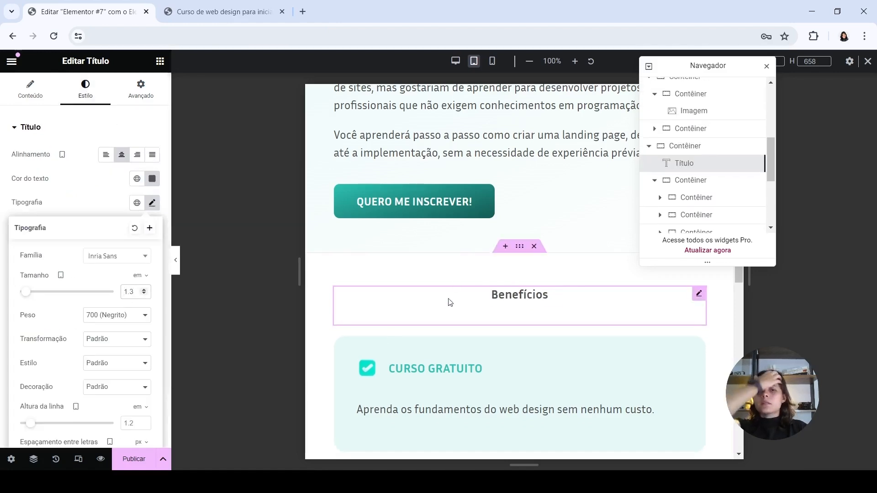
- Set the tablet font size of the "Quem pode se inscrever?" title to 1.3 em
scroll(473, 204, up, 5)
scroll(473, 204, up, 1)
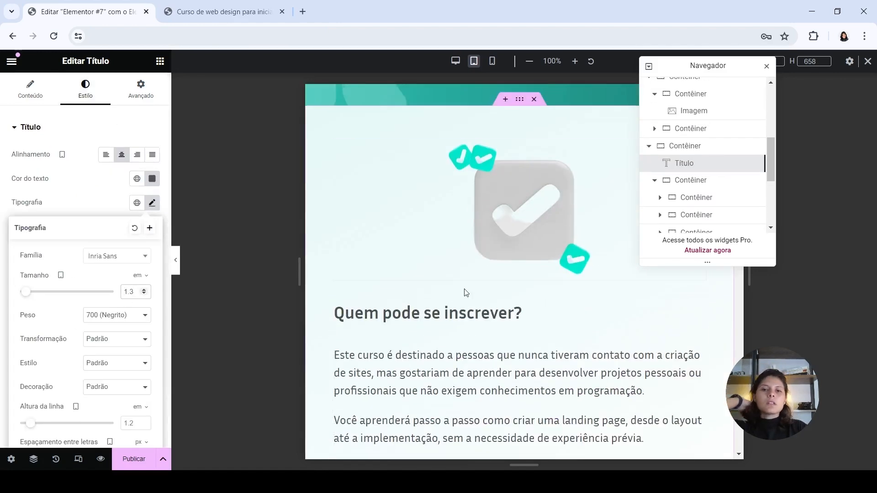
click(466, 310)
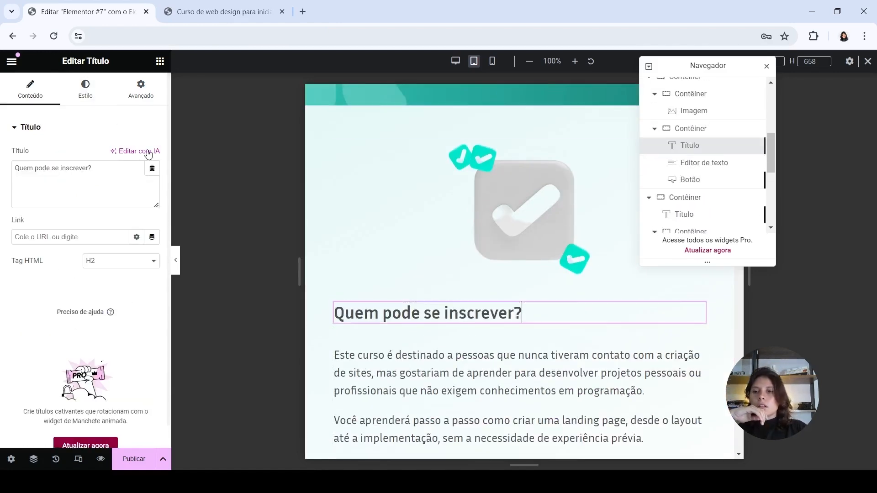
click(85, 89)
click(152, 203)
text(1.3)
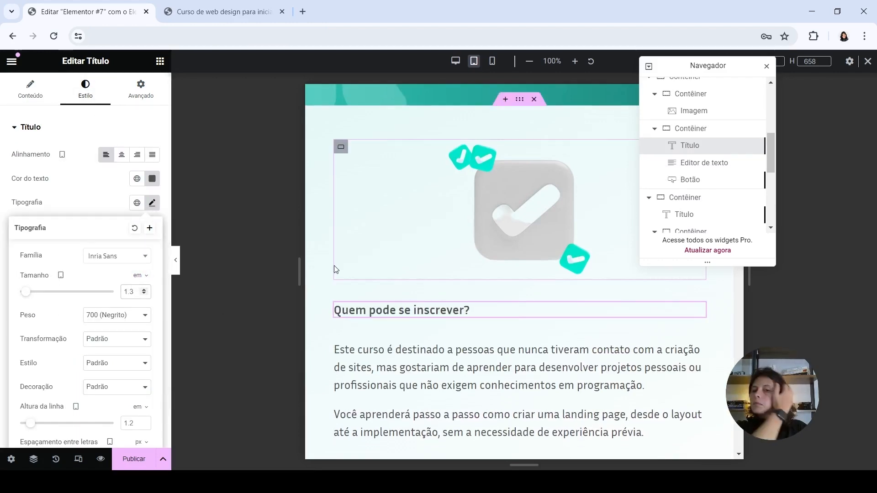
- Set the tablet margin of the "Benefícios" title to 2 px on all sides
scroll(496, 259, up, 8)
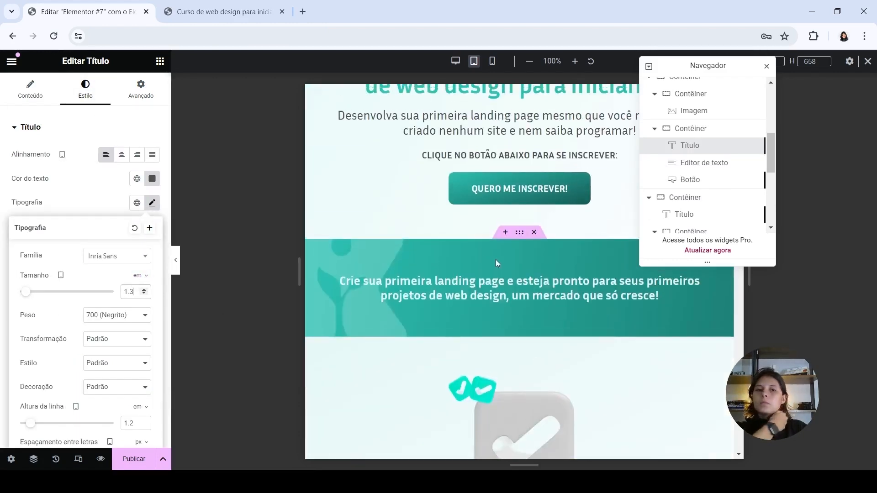
scroll(511, 247, down, 8)
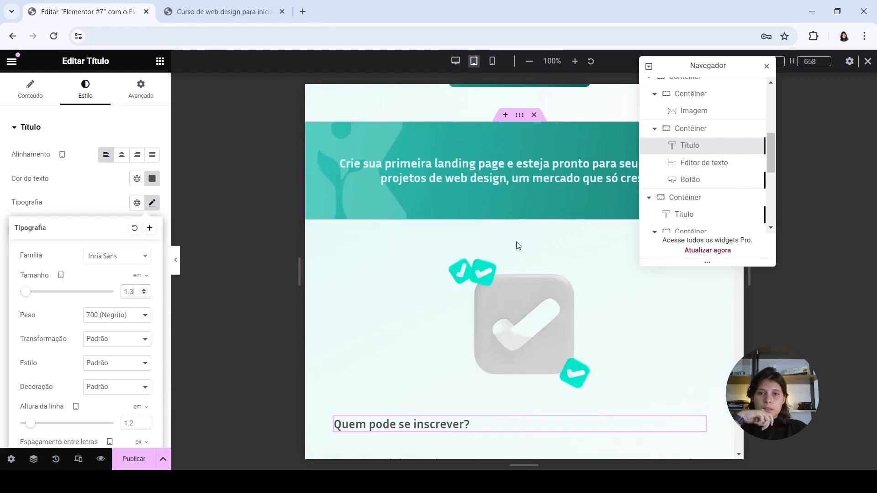
scroll(514, 251, down, 5)
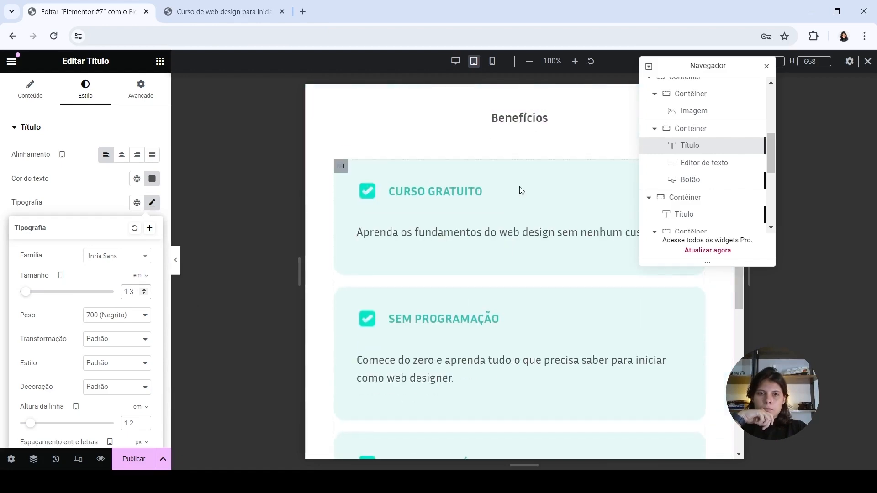
click(519, 131)
click(140, 90)
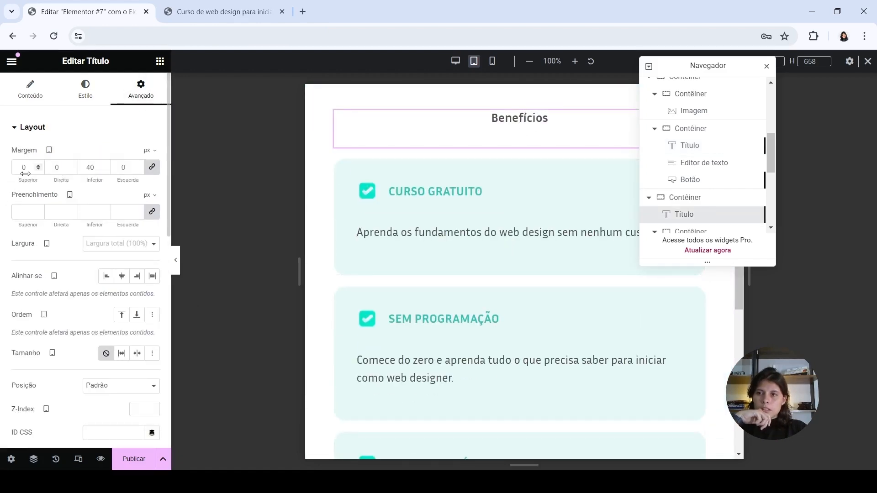
text(2)
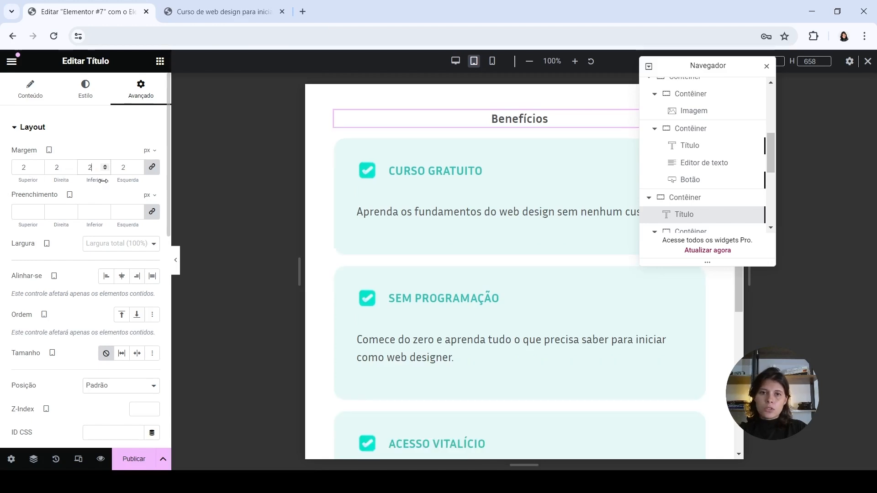
- Set the tablet font size of the "CURSO GRATUITO" card title to 1 em
click(461, 177)
click(86, 90)
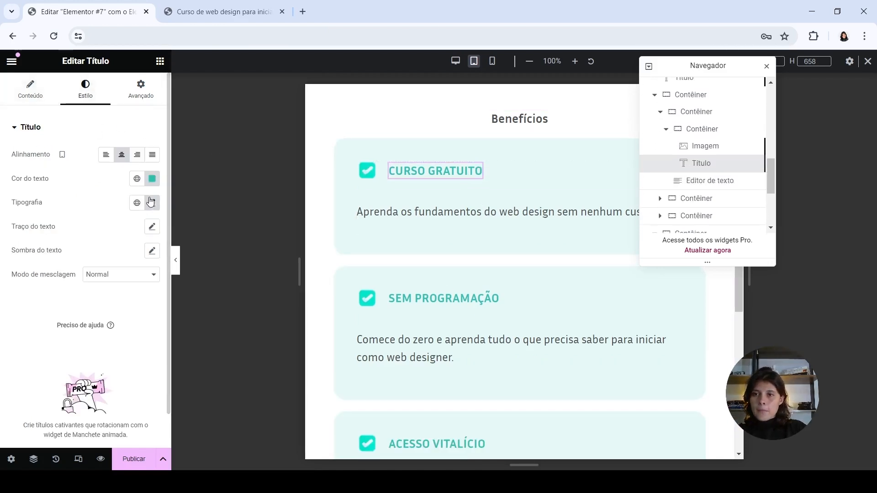
click(152, 203)
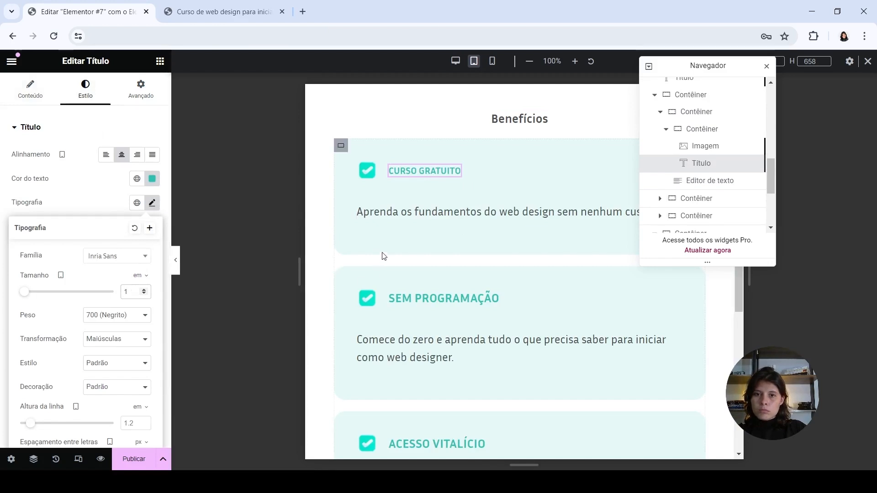
- Set the tablet font size and line height of the "CURSO GRATUITO" card's description text to 1 em each
click(394, 218)
click(85, 89)
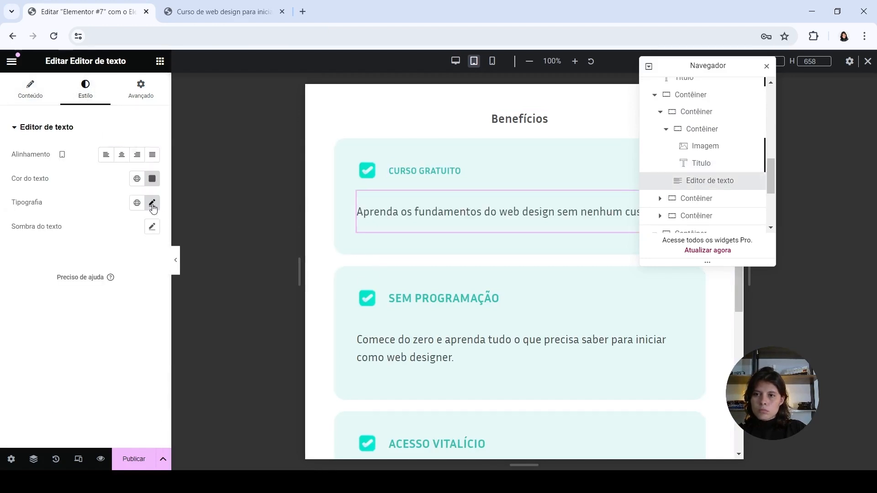
click(152, 202)
click(143, 291)
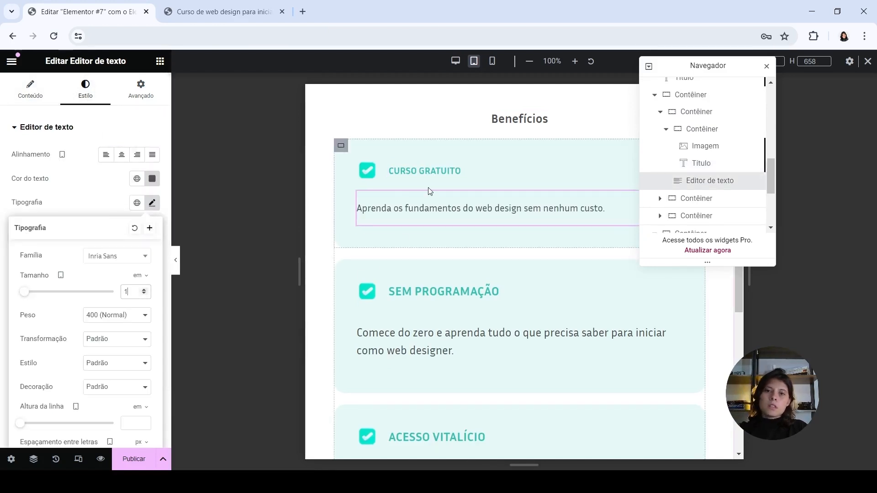
click(130, 423)
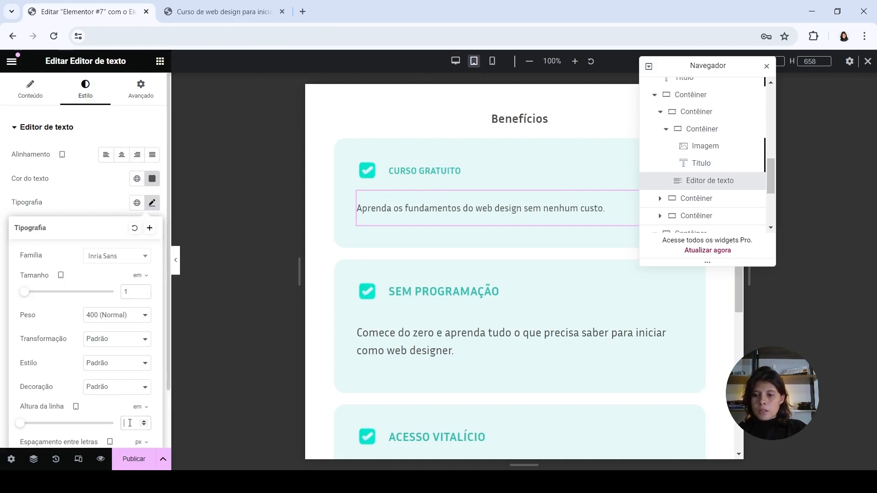
text(1)
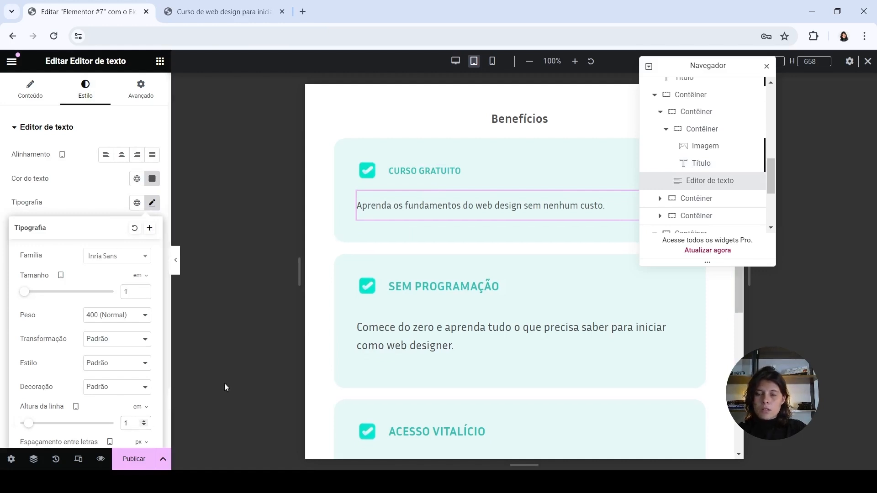
- Copy the "CURSO GRATUITO" title and paste its style onto the "SEM PROGRAMAÇÃO" title
right_click(412, 175)
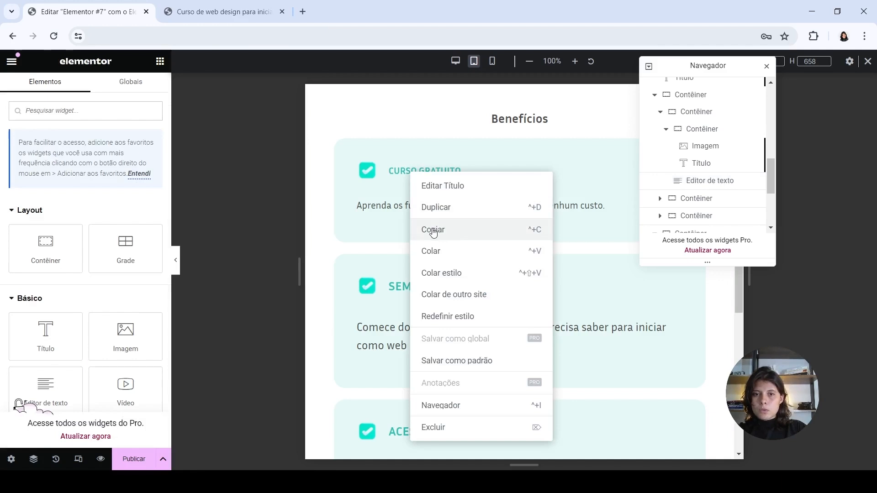
click(433, 232)
right_click(426, 173)
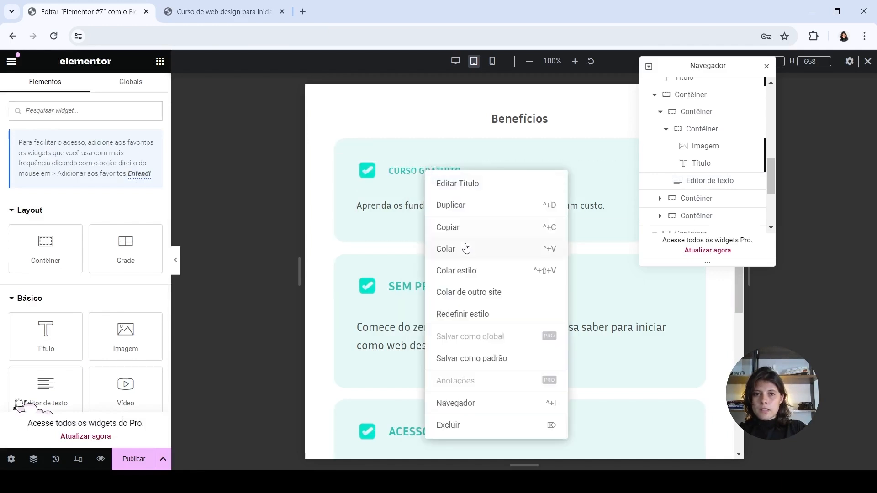
click(462, 249)
right_click(404, 295)
click(448, 303)
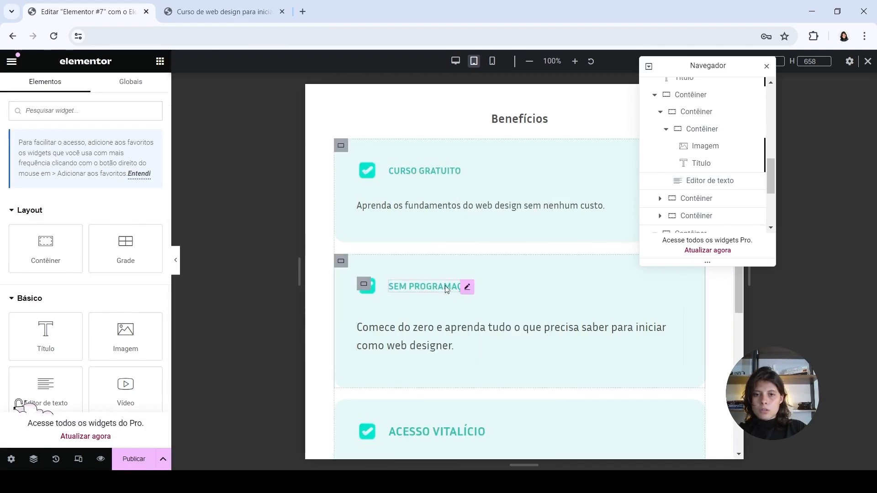
- Paste the copied title style onto the "ACESSO VITALÍCIO", "APRENDA UMA PROFISSÃO" and "NO SEU RITMO" titles
scroll(439, 311, down, 3)
right_click(419, 310)
click(444, 306)
scroll(442, 309, down, 5)
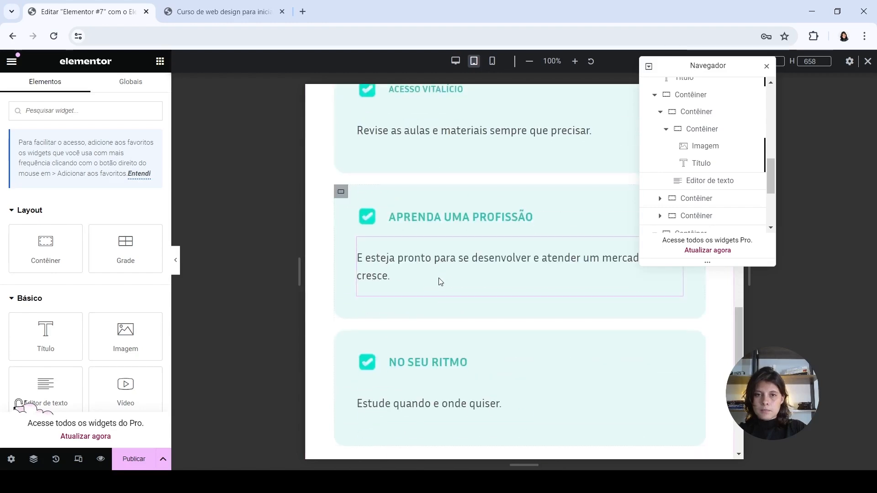
right_click(424, 217)
click(436, 303)
right_click(416, 359)
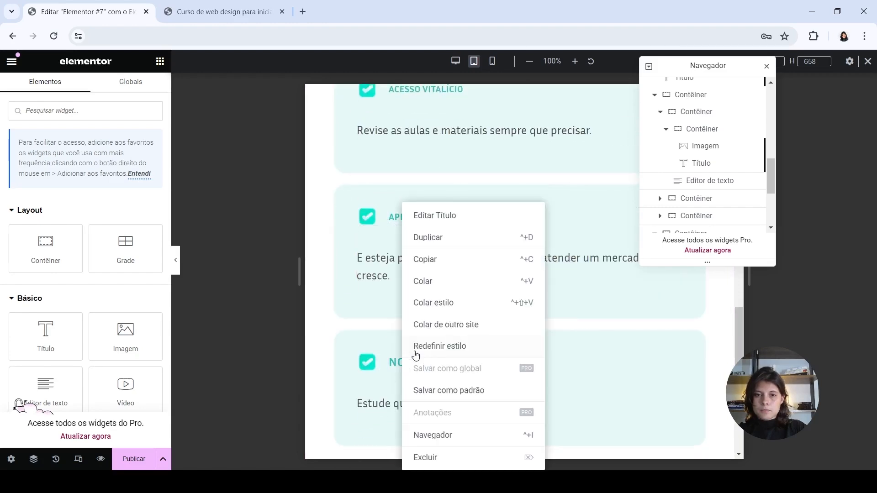
click(432, 302)
- Copy the "CURSO GRATUITO" description and paste its style onto the "SEM PROGRAMAÇÃO" description
scroll(434, 274, down, 5)
scroll(440, 235, up, 10)
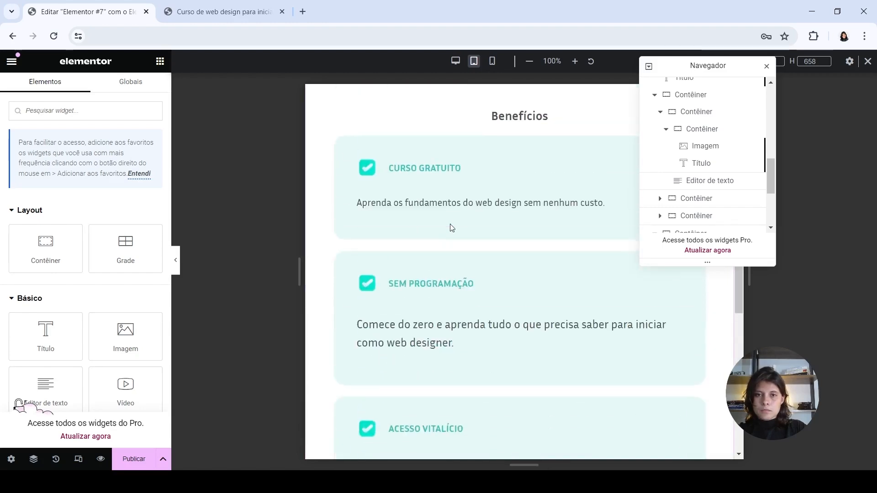
right_click(424, 206)
click(448, 263)
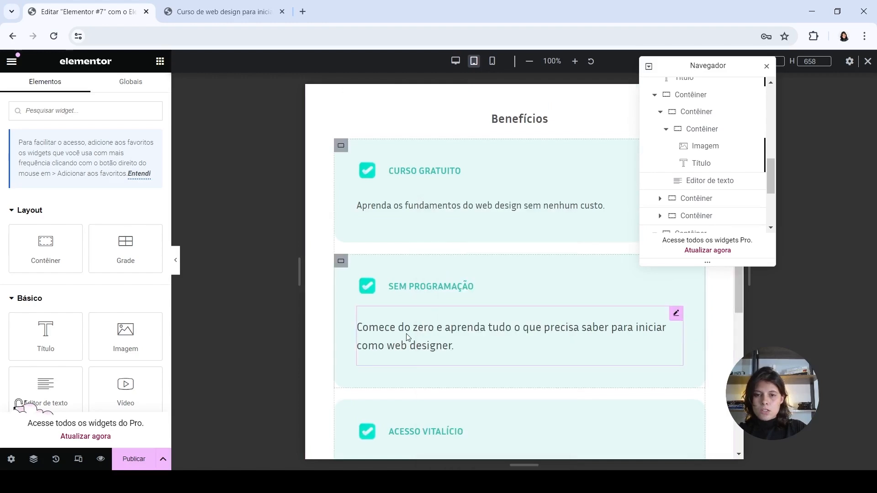
right_click(406, 327)
click(446, 302)
- Paste the "CURSO GRATUITO" description's style onto the "ACESSO VITALÍCIO", "APRENDA UMA PROFISSÃO" and "NO SEU RITMO" descriptions
scroll(448, 240, down, 4)
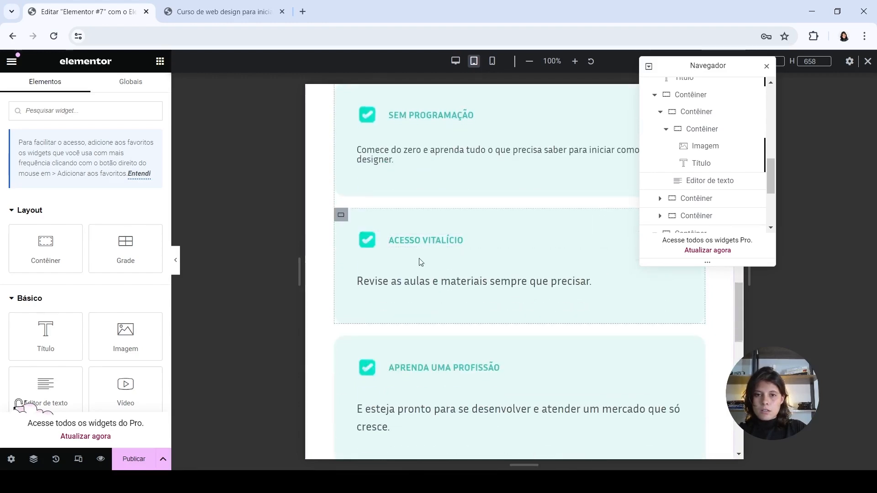
right_click(407, 280)
click(434, 301)
scroll(436, 263, down, 2)
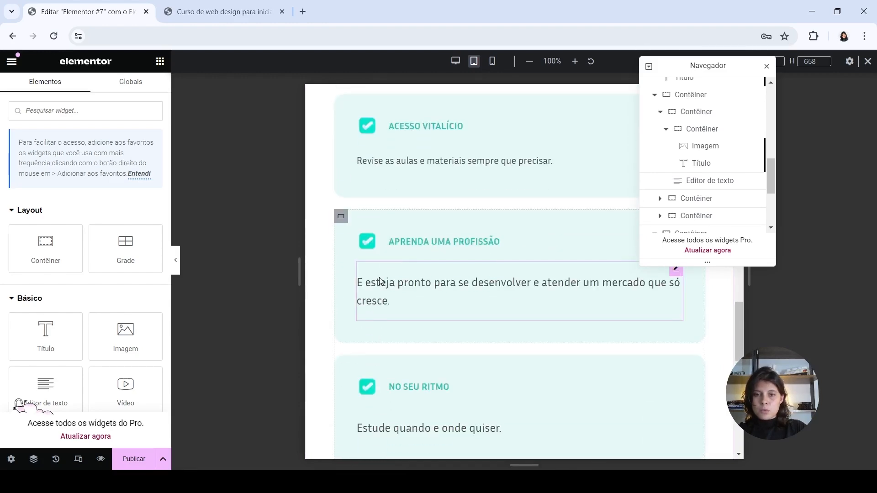
right_click(402, 281)
click(402, 301)
scroll(430, 292, down, 3)
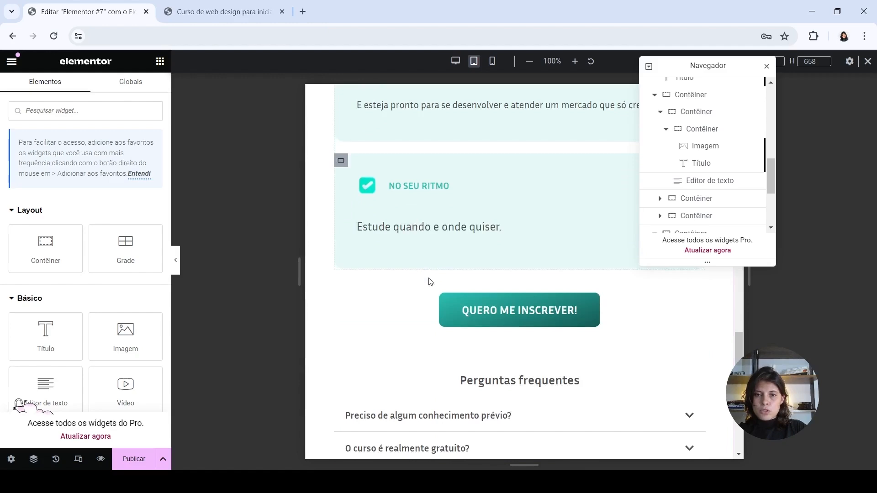
right_click(403, 233)
click(420, 303)
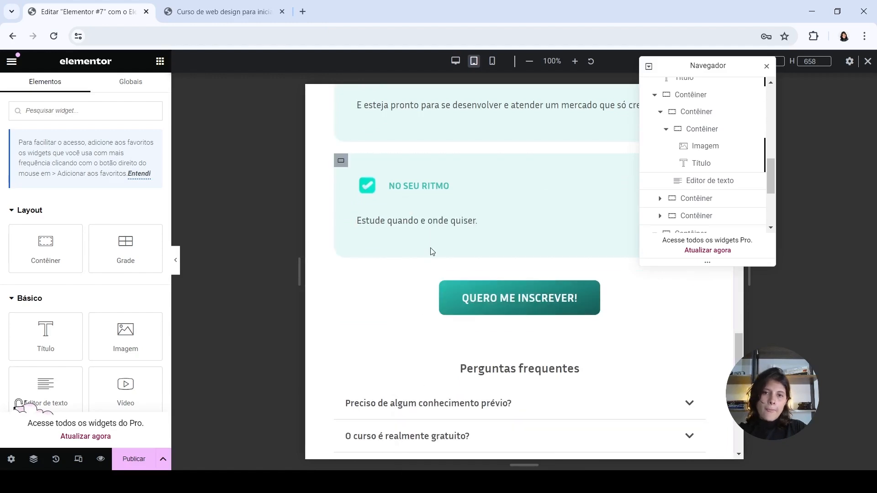
- Set the tablet line height of the "SEM PROGRAMAÇÃO" description text to 1.2 em
scroll(438, 239, up, 8)
scroll(488, 218, down, 5)
scroll(488, 218, up, 7)
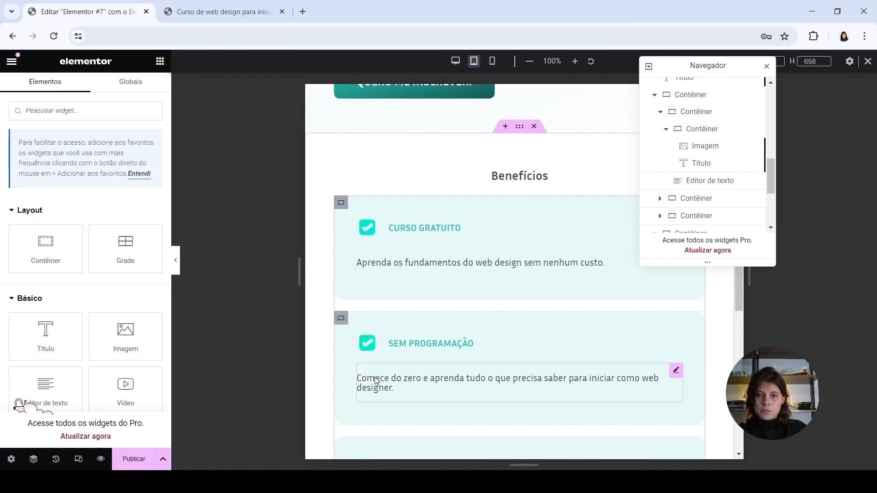
click(373, 386)
click(152, 202)
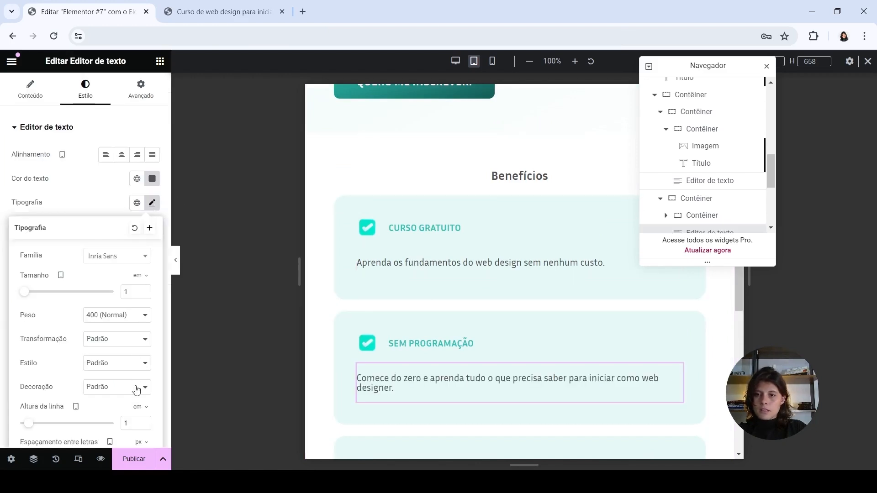
text(.2)
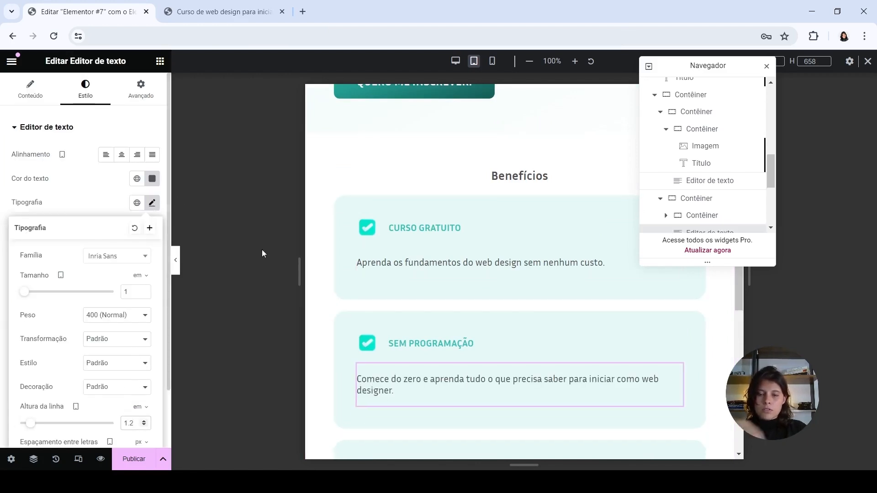
- Copy the "SEM PROGRAMAÇÃO" description and paste its style onto the "CURSO GRATUITO" description
right_click(386, 391)
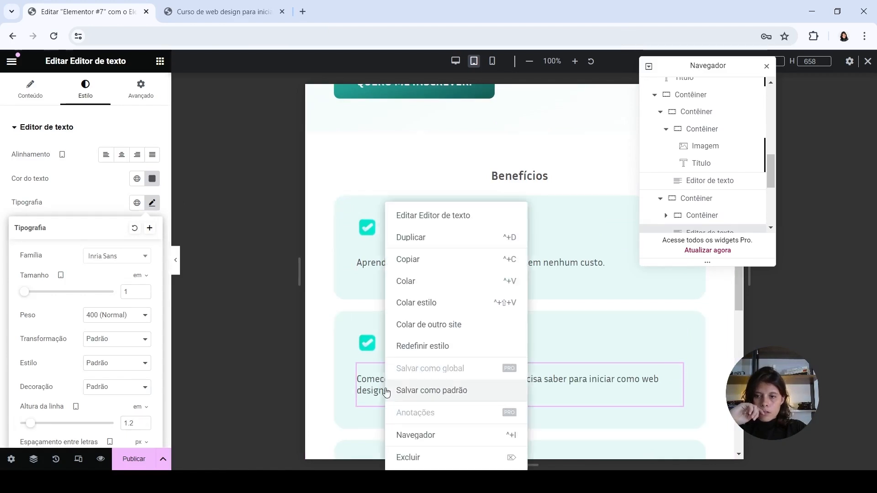
click(421, 259)
right_click(390, 263)
click(425, 303)
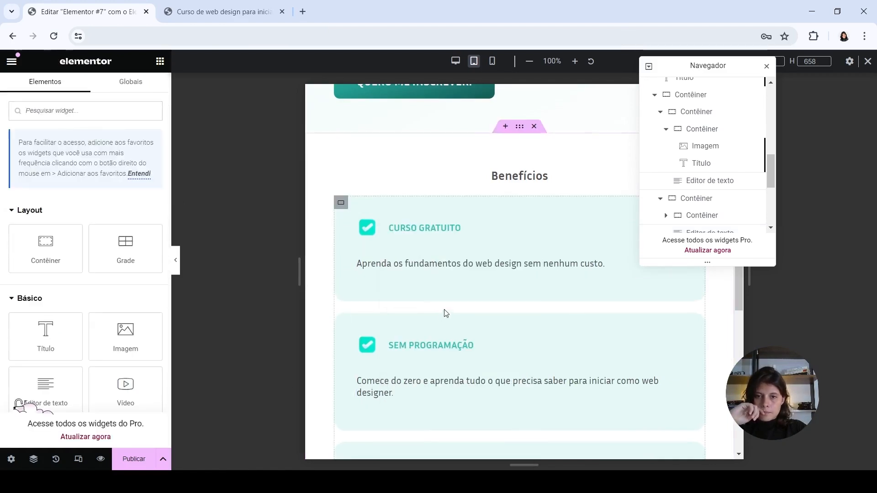
- Paste the "SEM PROGRAMAÇÃO" description's style onto the "ACESSO VITALÍCIO", "APRENDA UMA PROFISSÃO" and "NO SEU RITMO" descriptions
scroll(443, 311, down, 7)
right_click(413, 225)
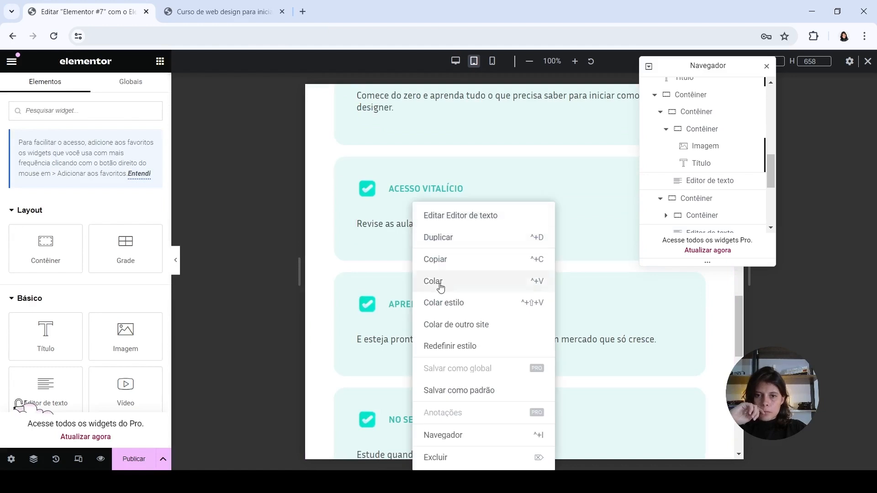
click(439, 303)
right_click(418, 344)
click(446, 302)
scroll(439, 293, down, 5)
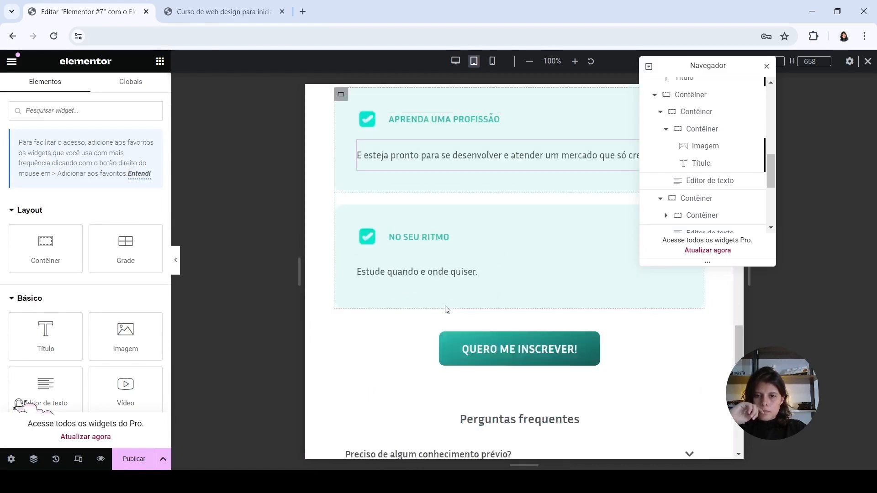
right_click(404, 240)
click(440, 302)
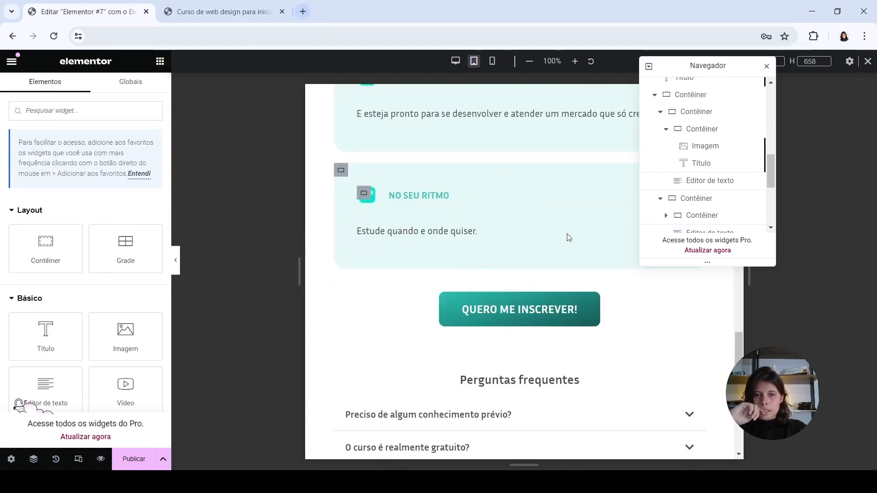
- Reduce the tablet font size of the "QUERO ME INSCREVER!" button below the benefit cards
click(86, 92)
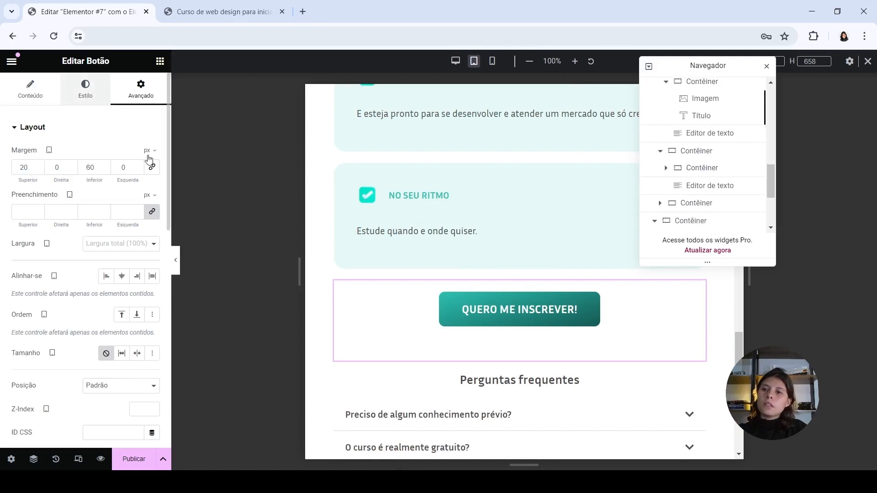
click(152, 179)
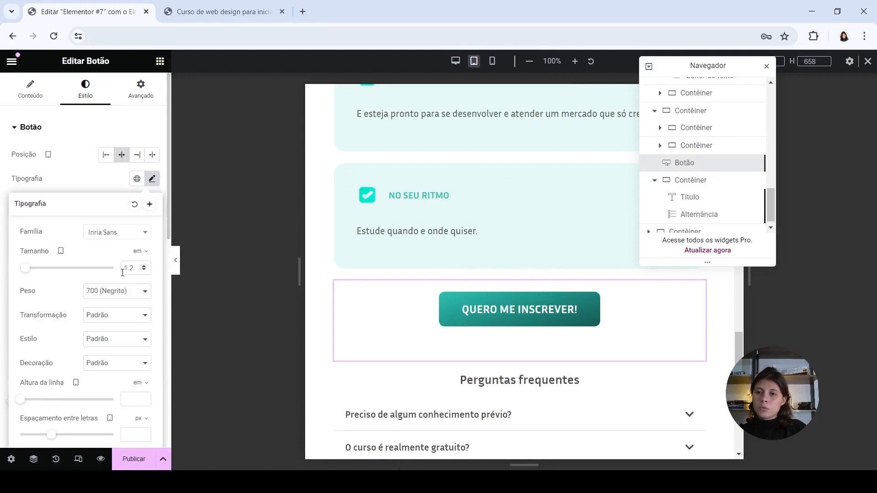
- Try a 20 px bottom margin on the button below the benefit cards, and set it back to 60 px
click(139, 89)
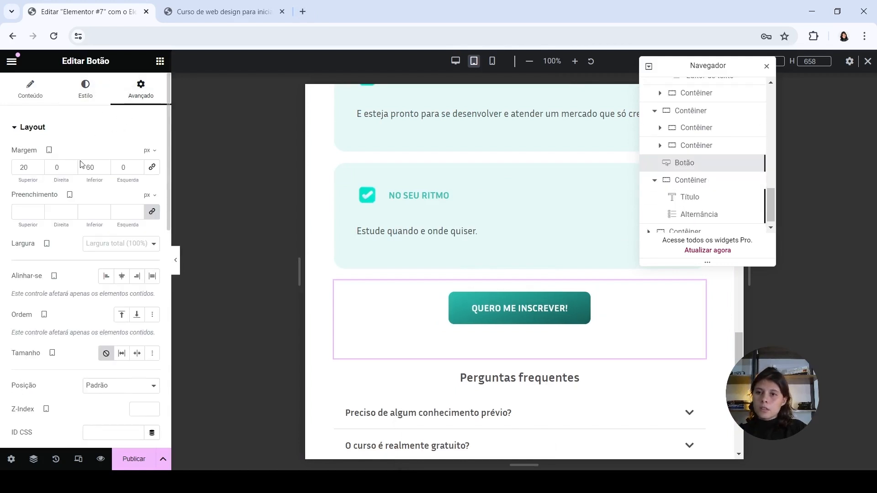
text(2)
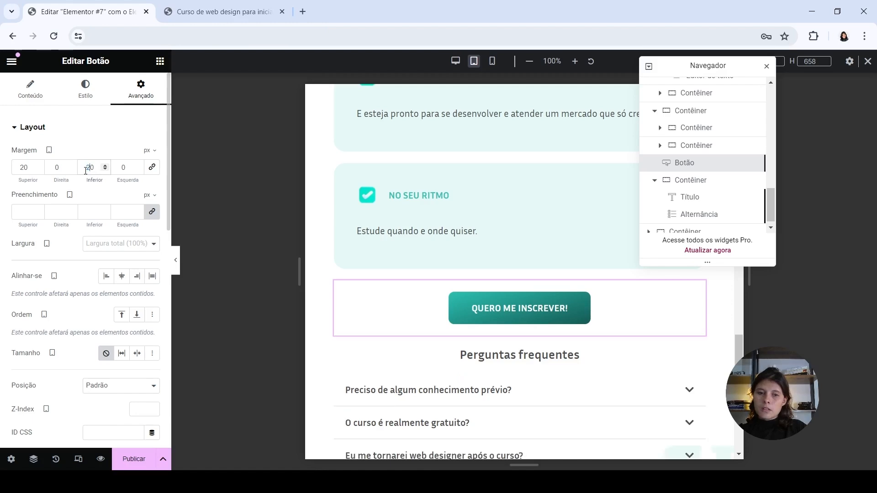
key(BackSpace)
text(6)
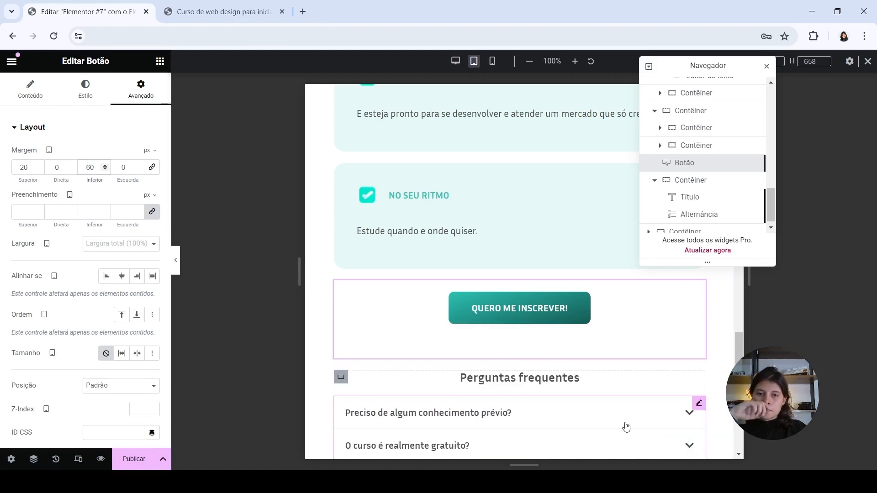
- Set the tablet font size of the "QUERO ME INSCREVER!" button in the "Quem pode se inscrever?" section to 1 em
scroll(571, 327, up, 15)
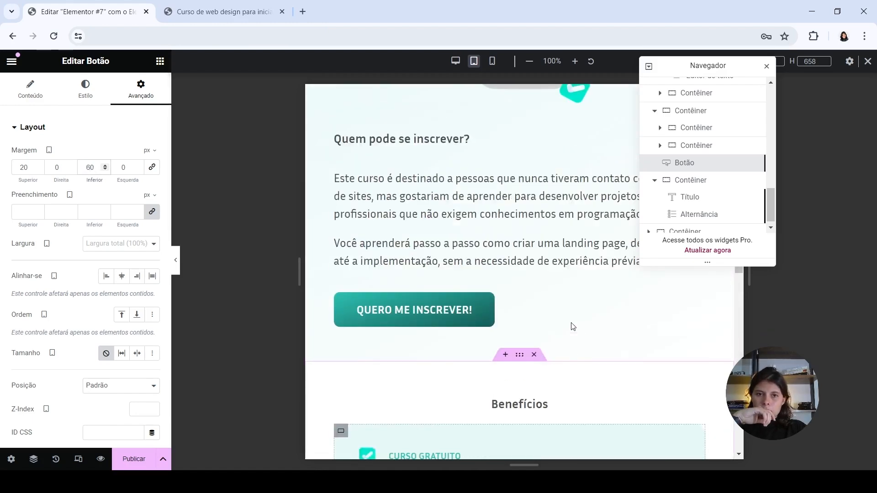
click(558, 310)
click(85, 89)
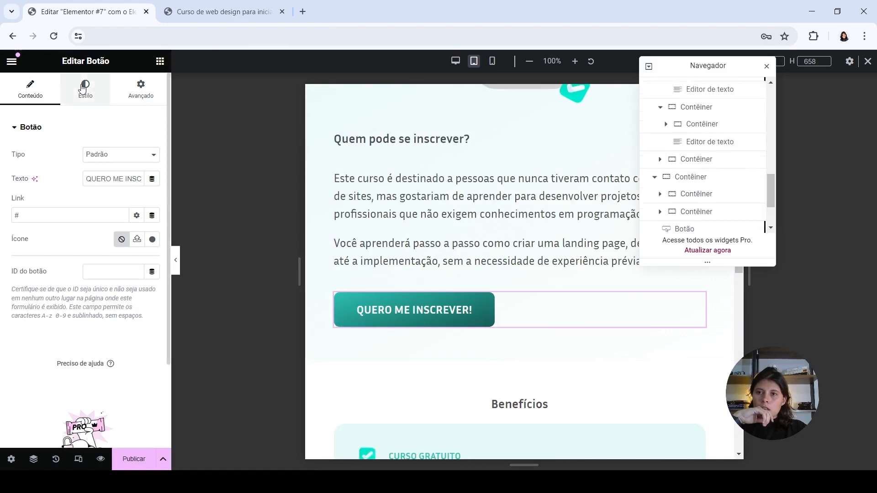
click(152, 178)
click(131, 268)
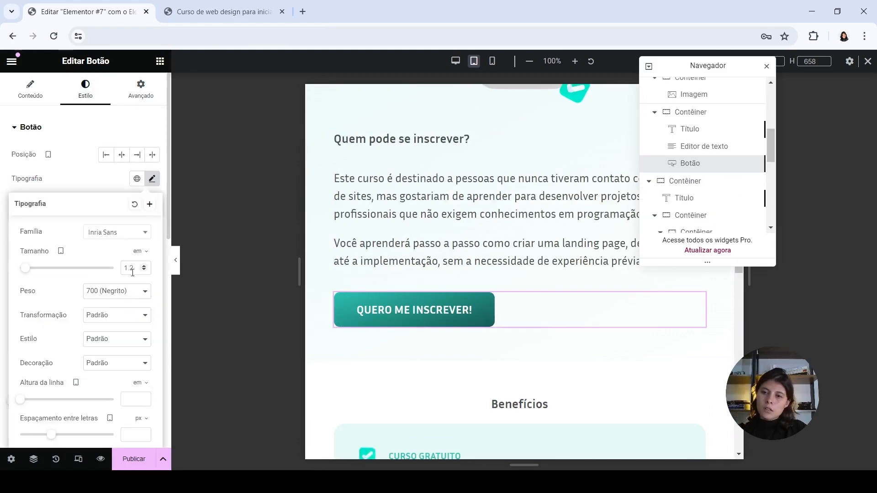
text(1)
- Review the whole tablet layout with the editing panel collapsed, expanding the "Preciso de algum conhecimento prévio?" question under "Perguntas frequentes"
scroll(451, 192, up, 10)
scroll(451, 192, up, 8)
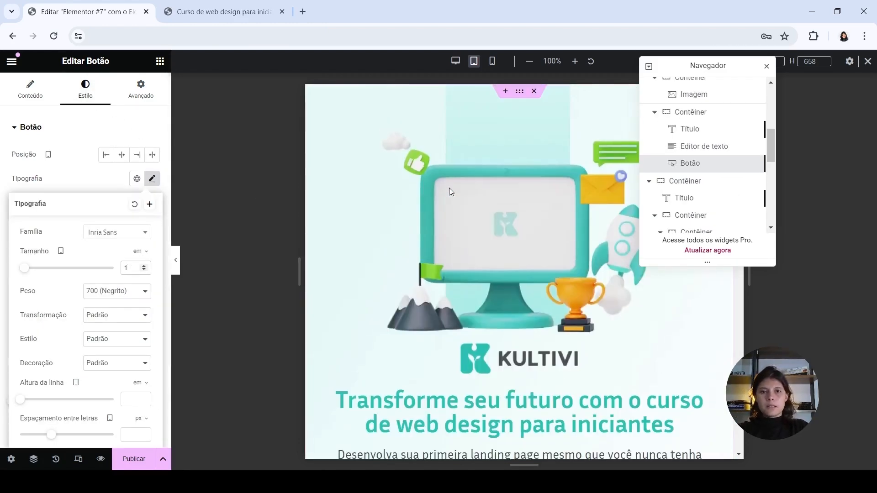
click(174, 262)
click(174, 261)
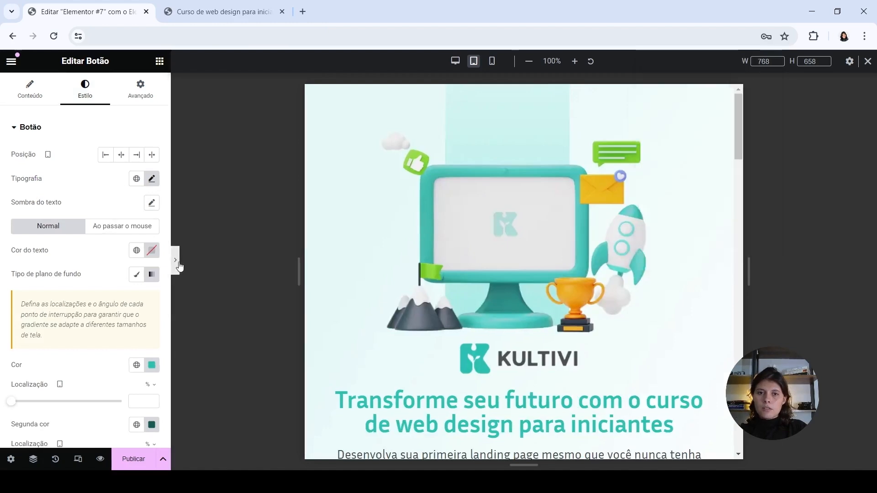
scroll(468, 262, down, 10)
scroll(511, 246, down, 10)
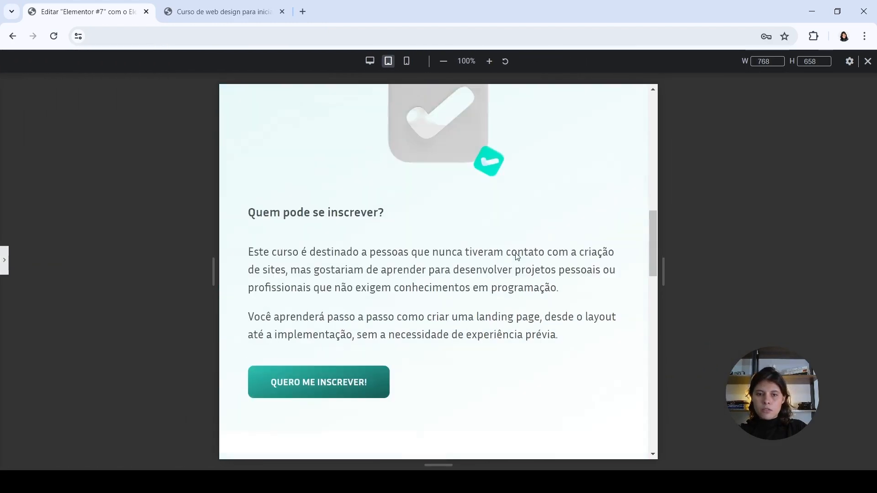
scroll(516, 230, down, 10)
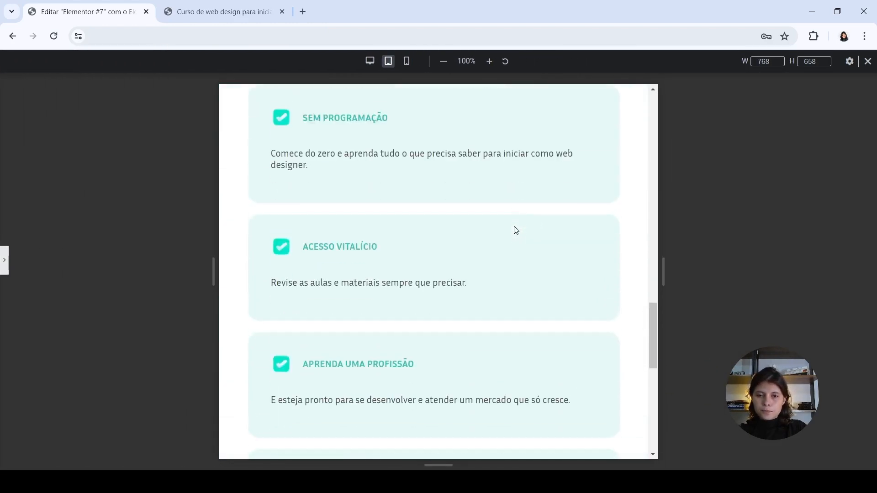
scroll(514, 233, down, 5)
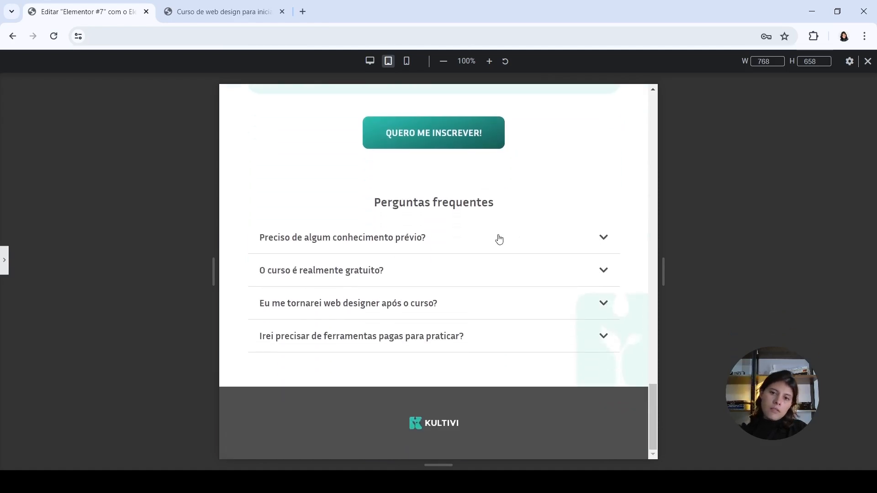
scroll(498, 238, up, 5)
scroll(497, 239, down, 5)
click(479, 237)
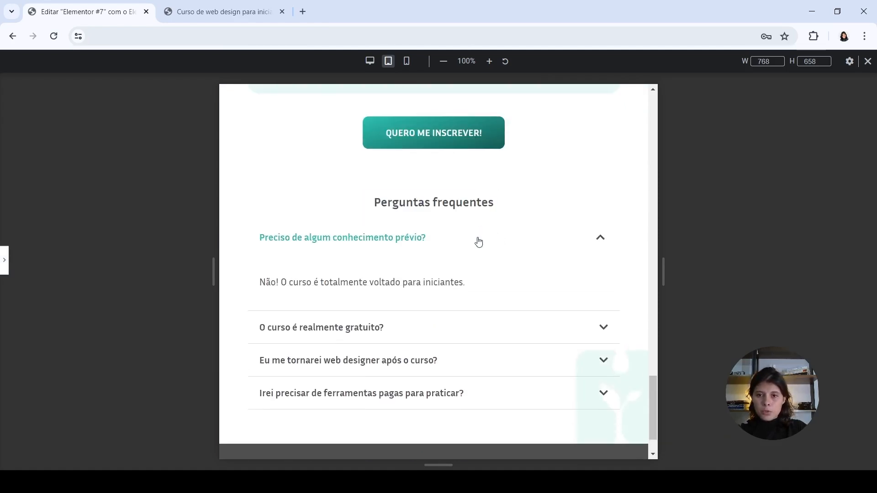
scroll(478, 242, up, 15)
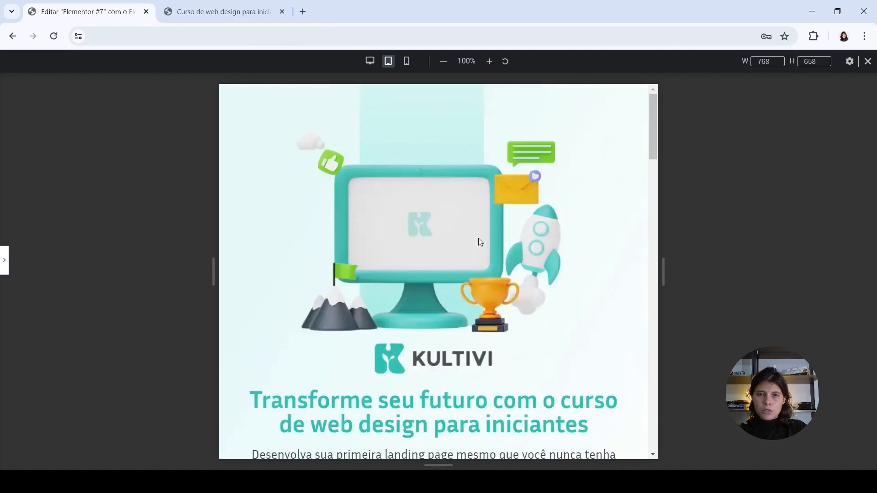
- Switch to the mobile preview, review the page's layout and restore the editing panel
click(407, 62)
scroll(534, 177, down, 10)
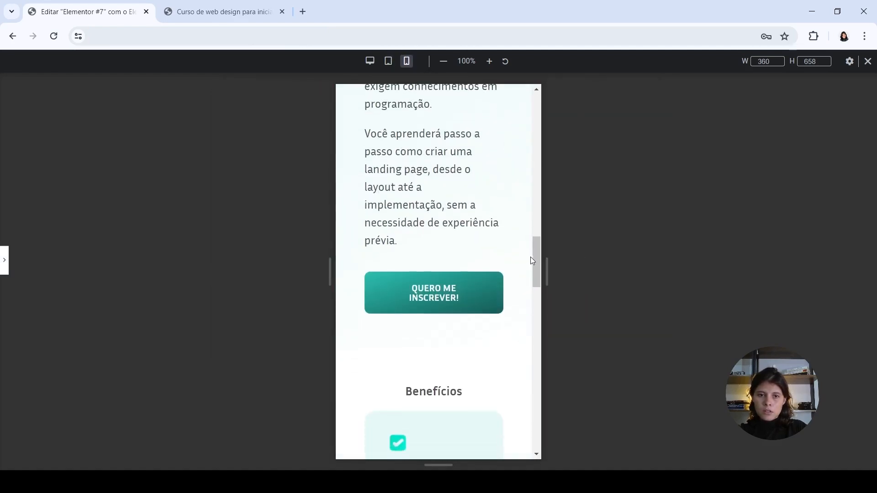
drag(539, 260, 541, 117)
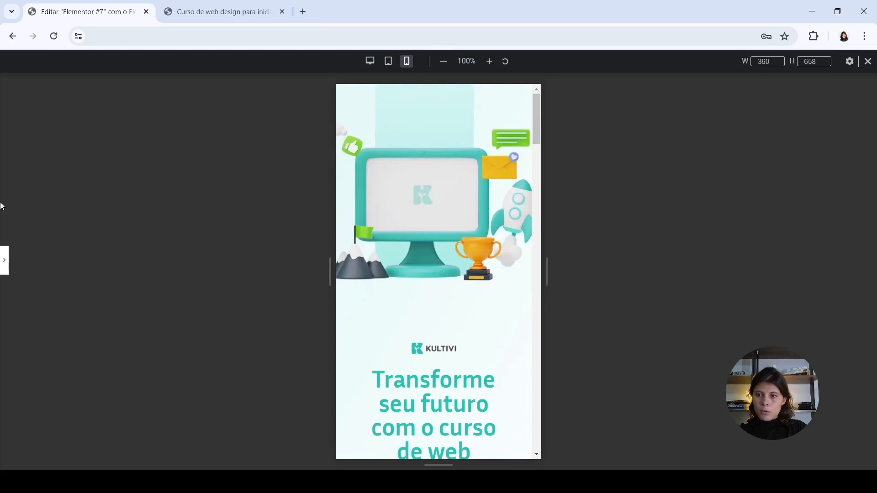
click(5, 261)
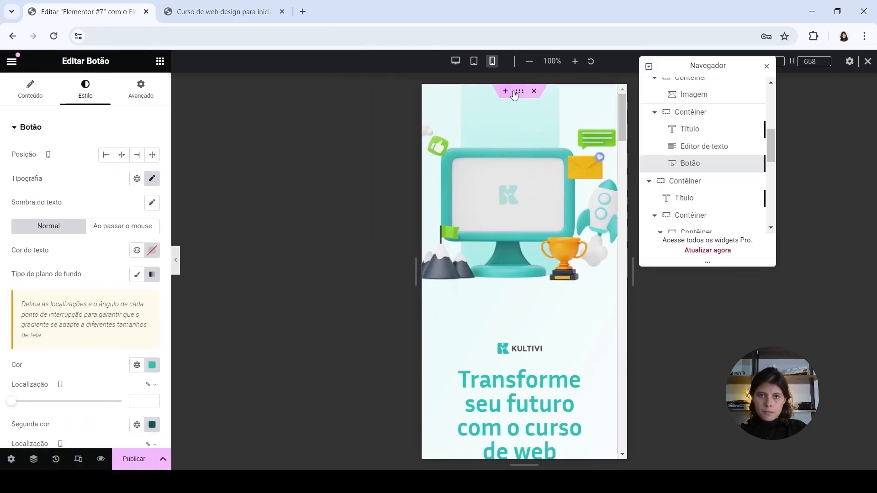
- Select the hero container and examine its background colour and image settings in the tablet view
click(492, 116)
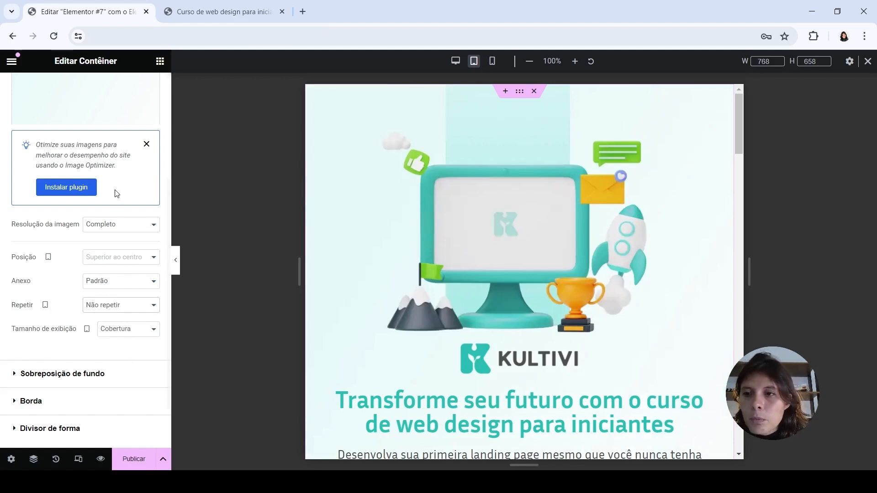
scroll(117, 194, up, 4)
click(152, 204)
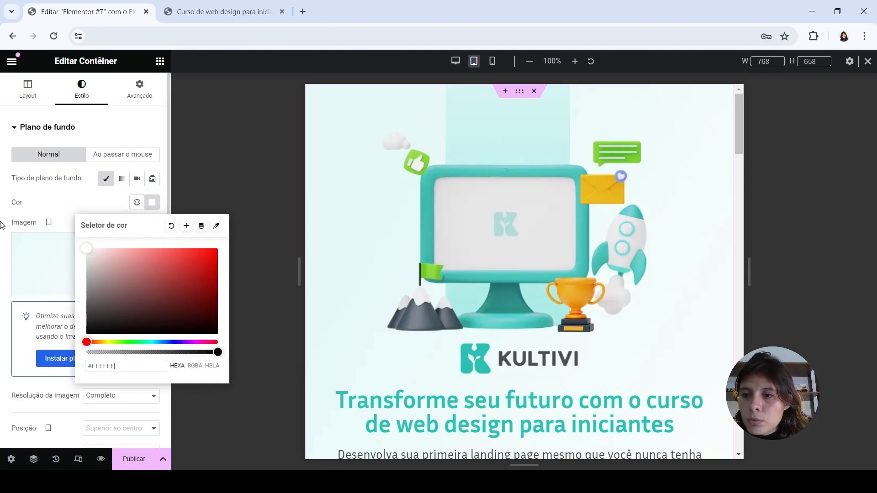
click(62, 206)
scroll(497, 197, down, 5)
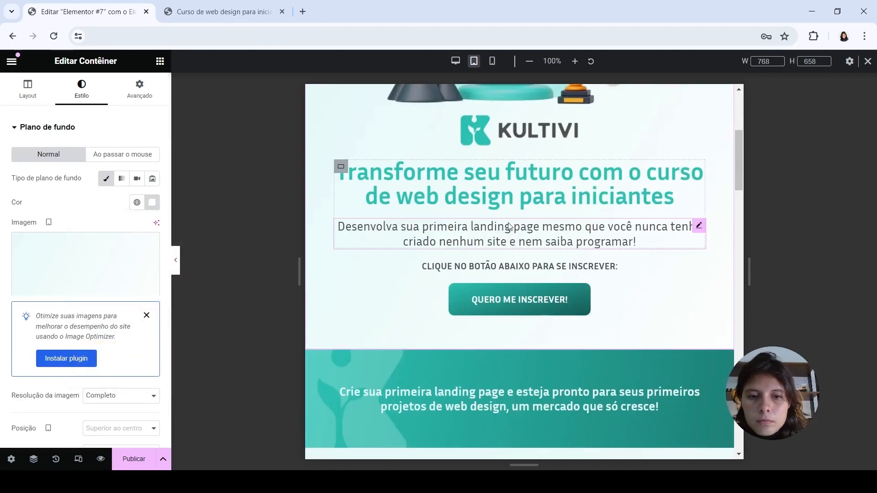
scroll(497, 198, up, 5)
- In the mobile view, unlink the hero container's padding values and set the top padding to 250 px
click(493, 61)
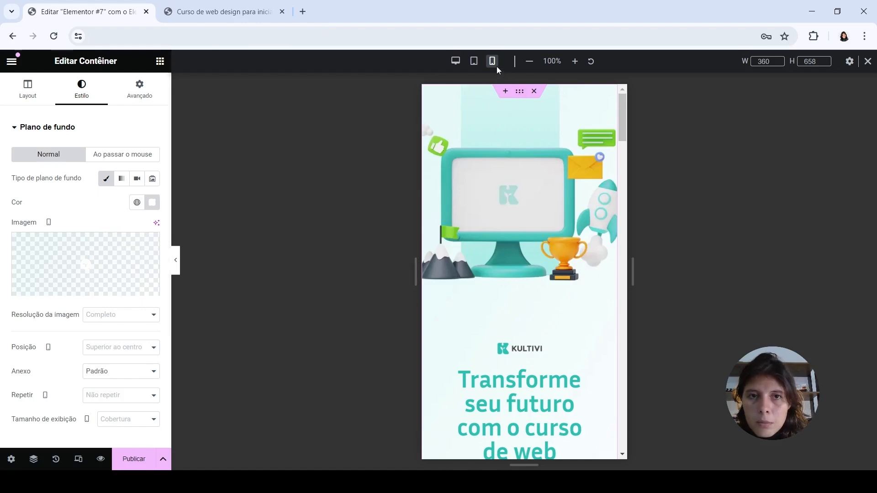
click(158, 94)
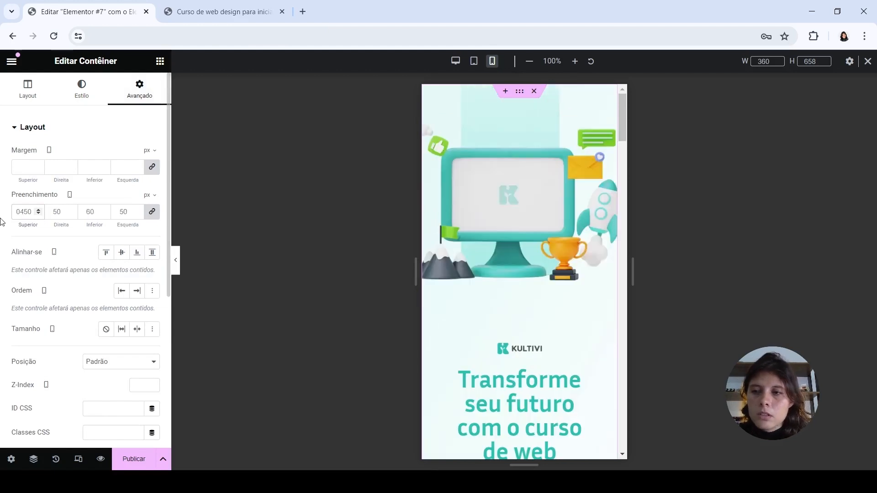
click(152, 212)
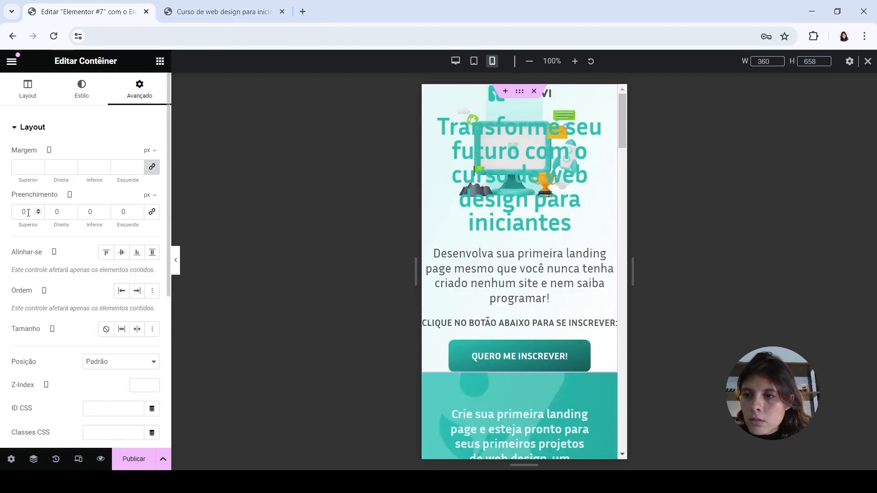
text(25)
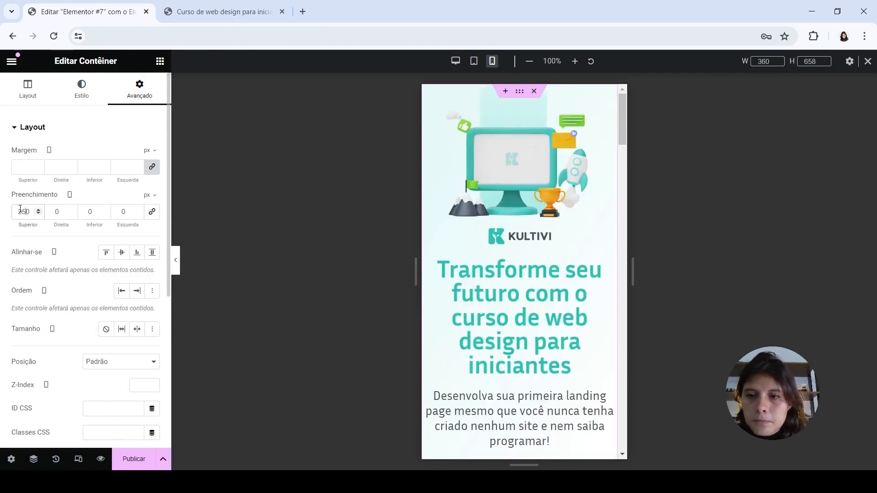
click(547, 286)
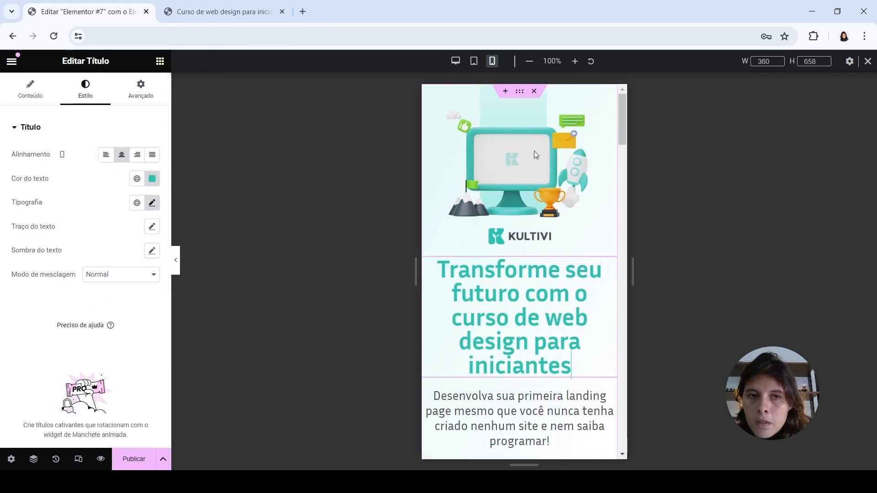
- Set the hero container's mobile padding to 20 px right and left, 60 px bottom and 280 px top
click(521, 92)
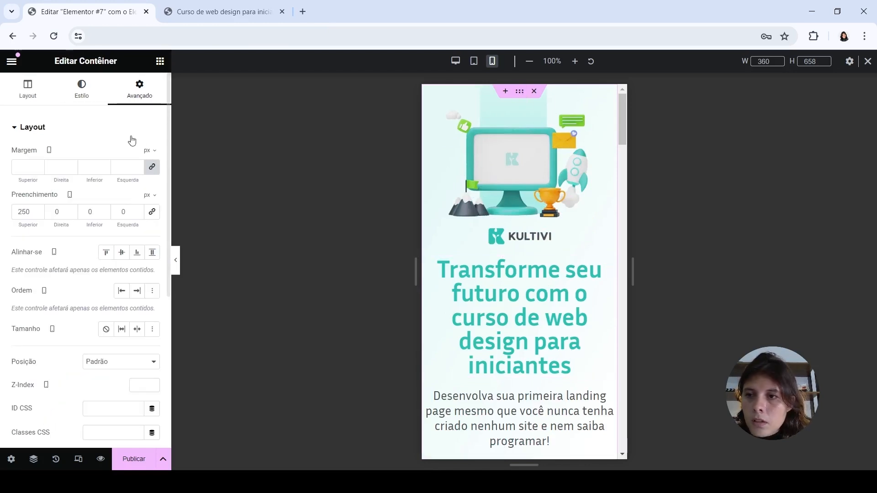
click(56, 212)
text(20)
click(119, 212)
text(20)
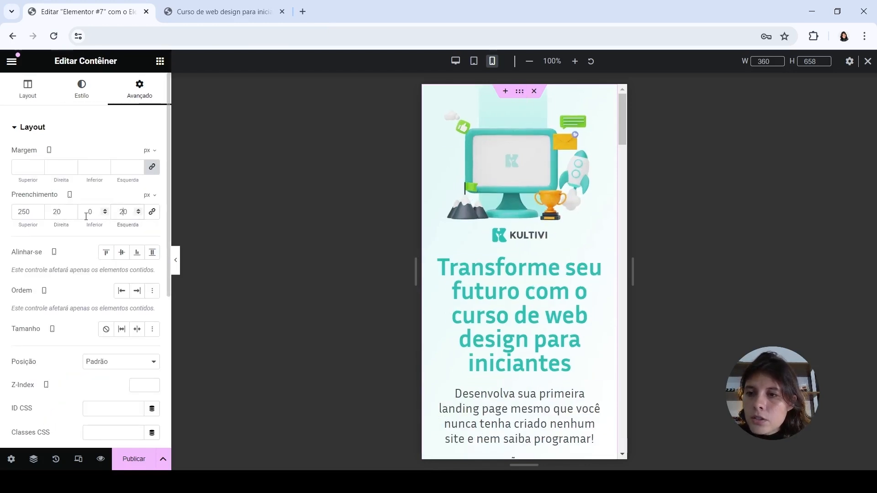
click(85, 214)
text(6)
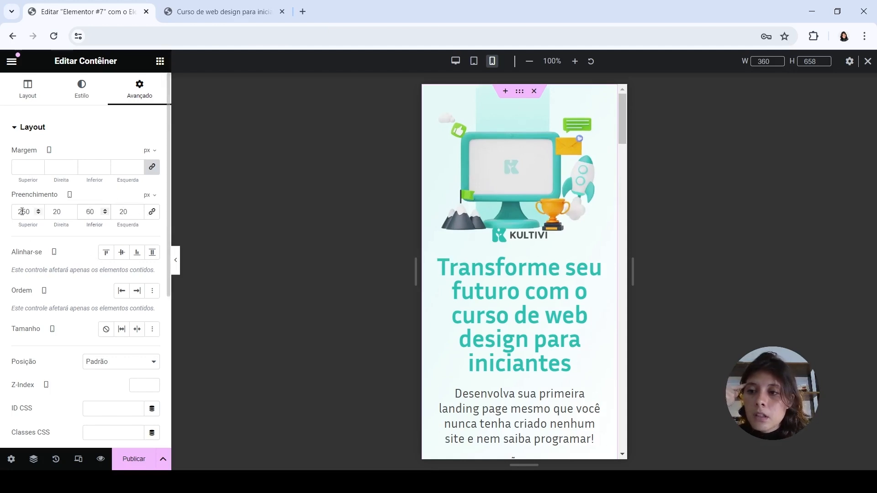
key(BackSpace)
text(8)
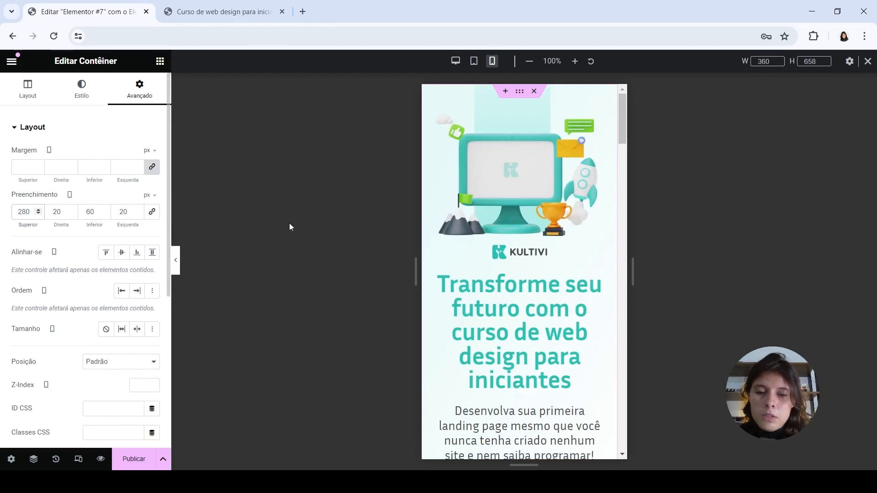
- Enlarge the Kultivi logo in the hero section to a mobile custom width of 168 px
click(521, 252)
click(86, 89)
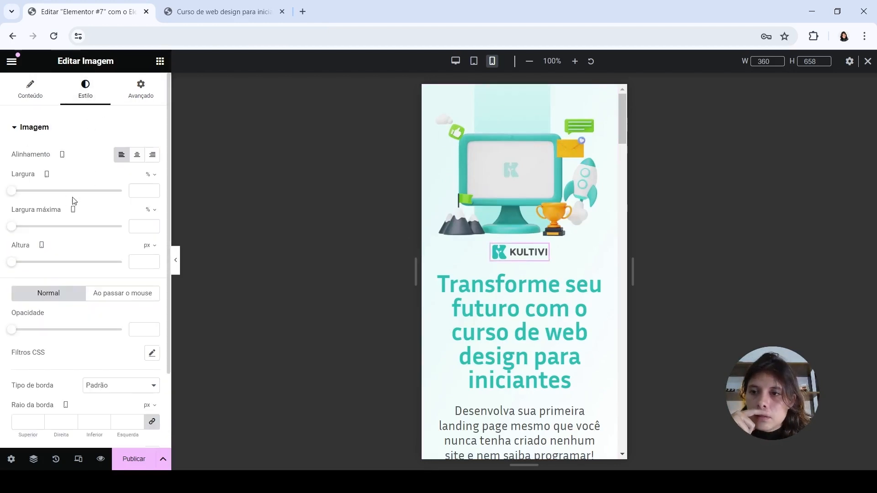
drag(18, 194, 136, 210)
click(140, 89)
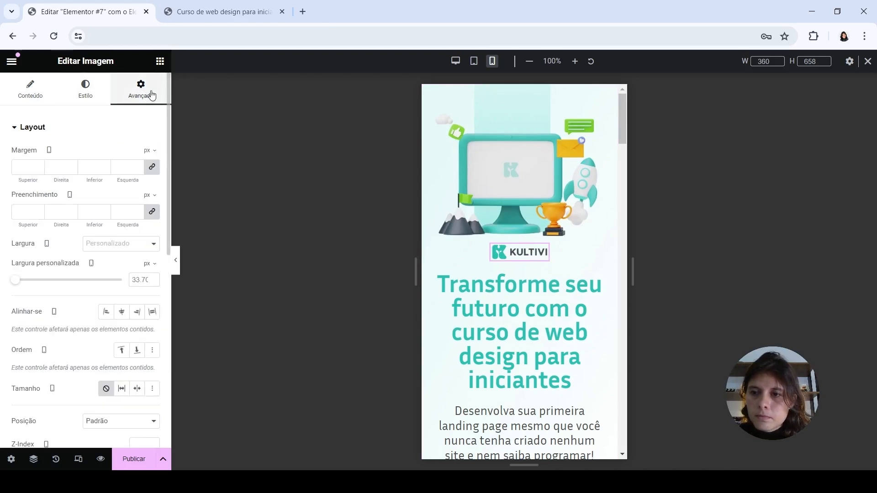
drag(18, 280, 31, 285)
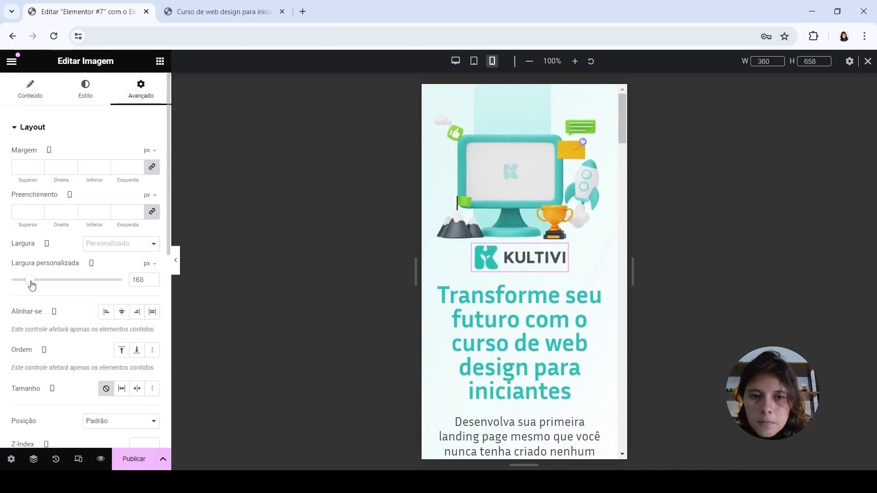
- Set the mobile font size of the hero heading "Transforme seu futuro com o curso de web design para iniciantes" to 2 em
click(477, 336)
click(152, 203)
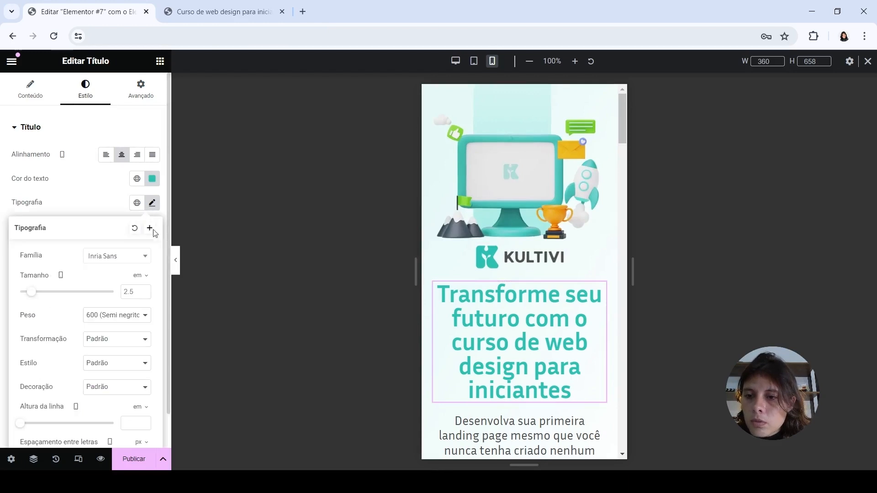
text(1)
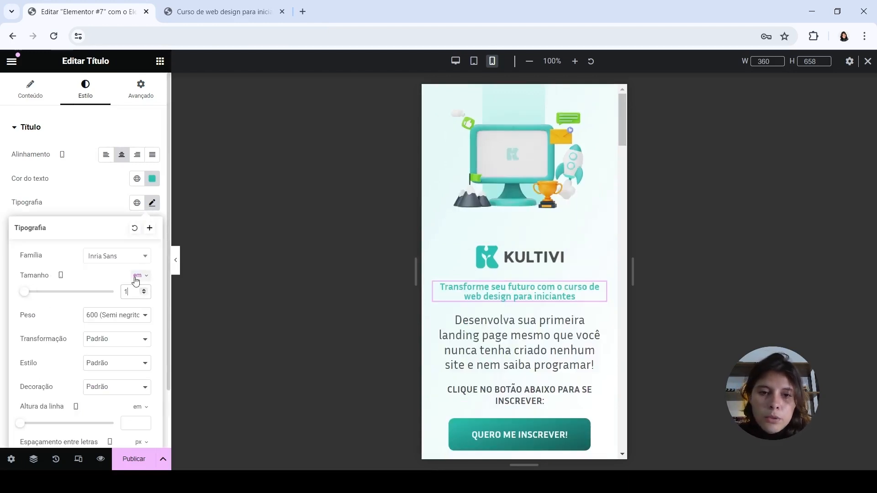
key(BackSpace)
text(2)
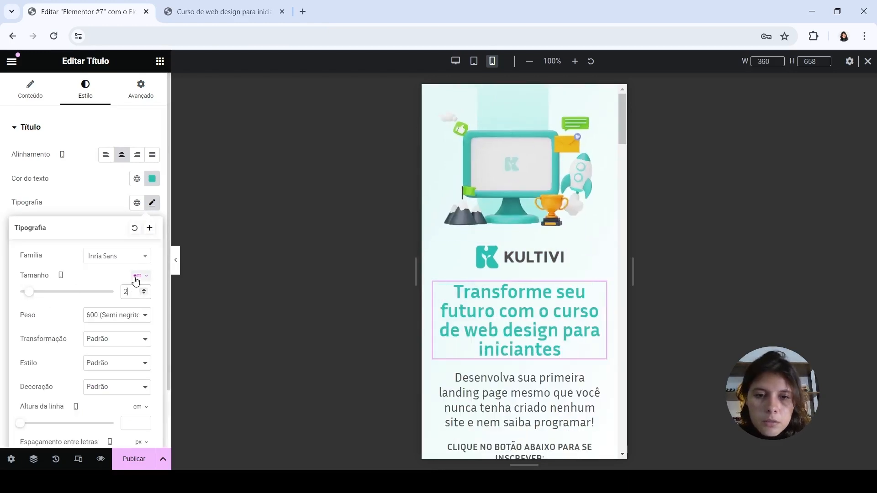
- Review the hero section's text sizes and spacing in the mobile preview, with the editing panel hidden
click(180, 231)
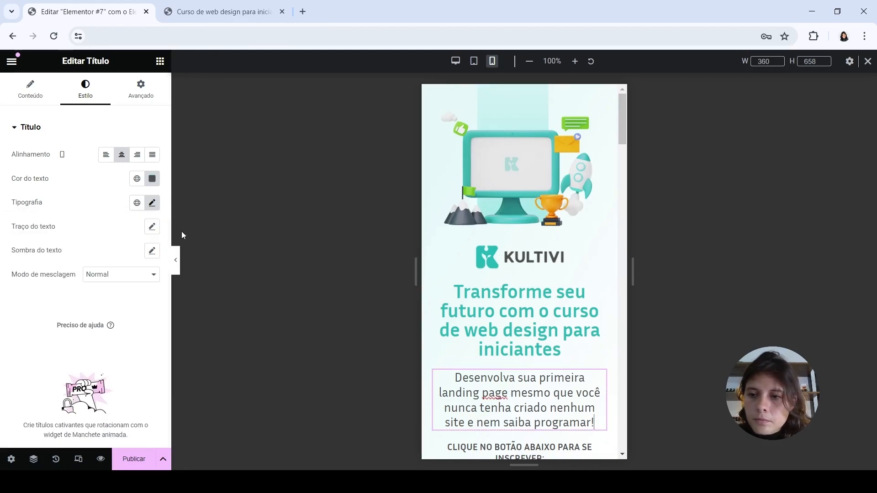
click(154, 205)
click(556, 323)
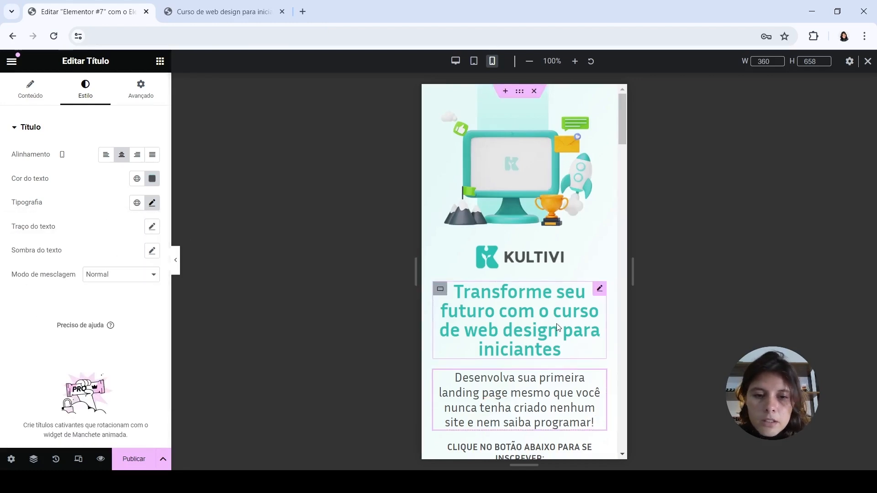
scroll(557, 323, down, 4)
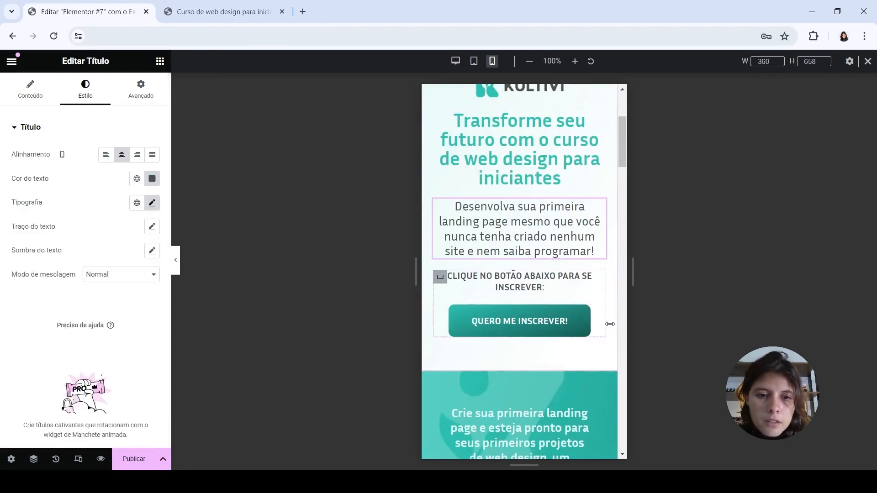
scroll(536, 180, up, 4)
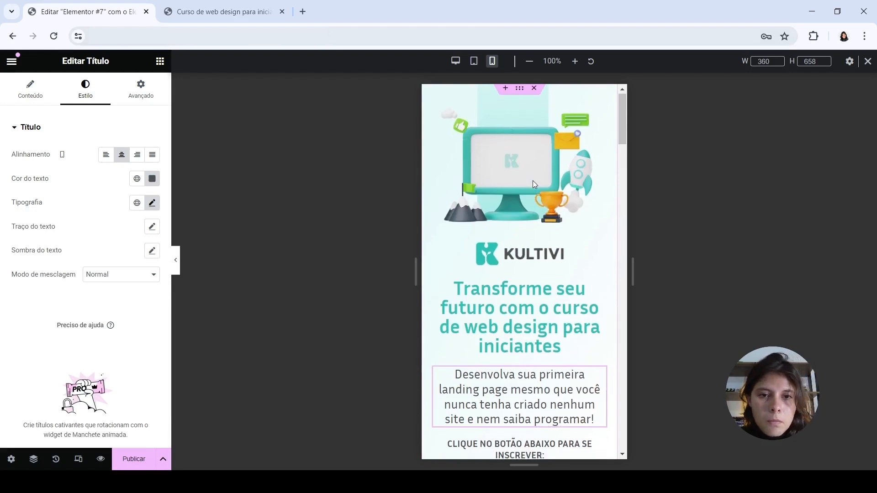
scroll(533, 180, down, 2)
scroll(532, 179, up, 2)
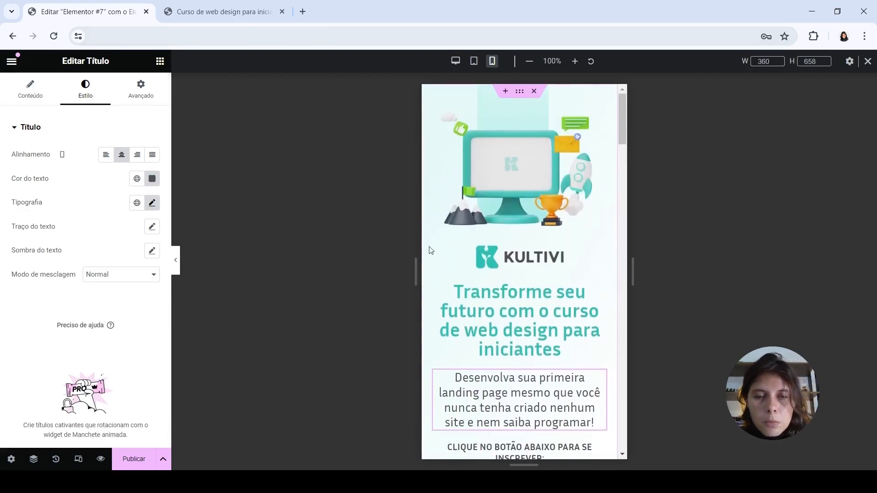
click(178, 258)
scroll(467, 214, down, 1)
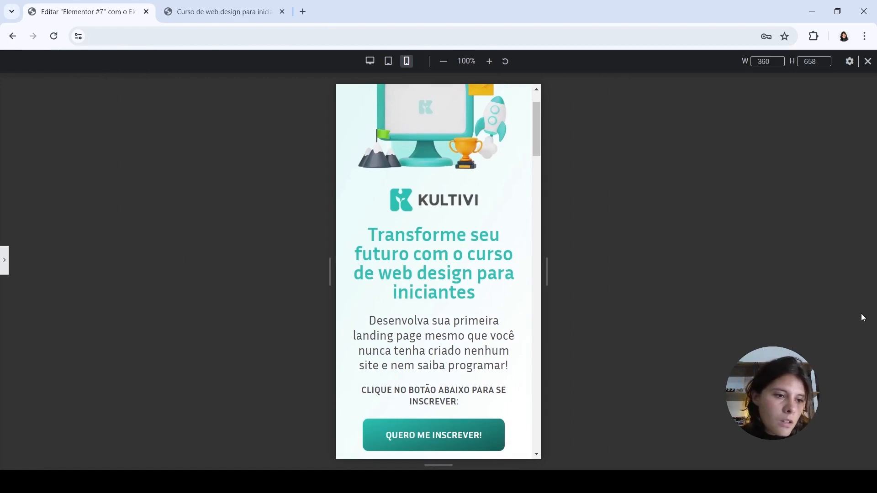
scroll(451, 253, up, 1)
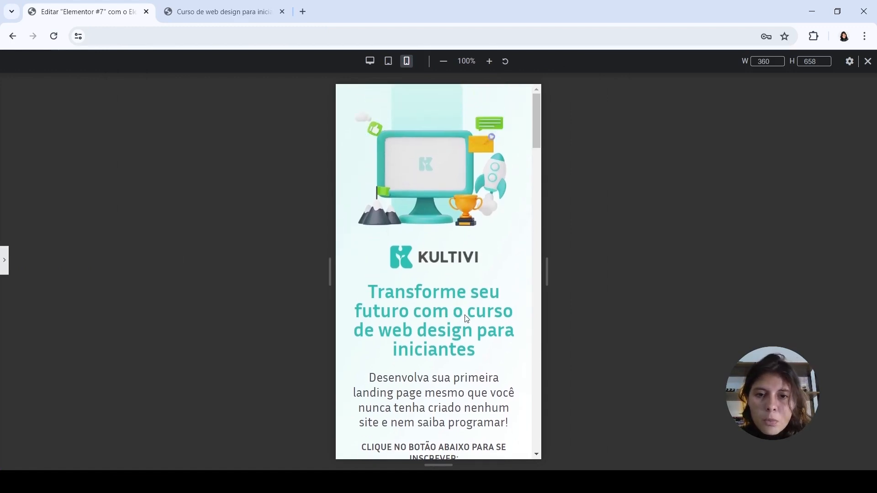
- Bring back the editing panel and set the hero heading's mobile font size to 1.8 em
click(6, 256)
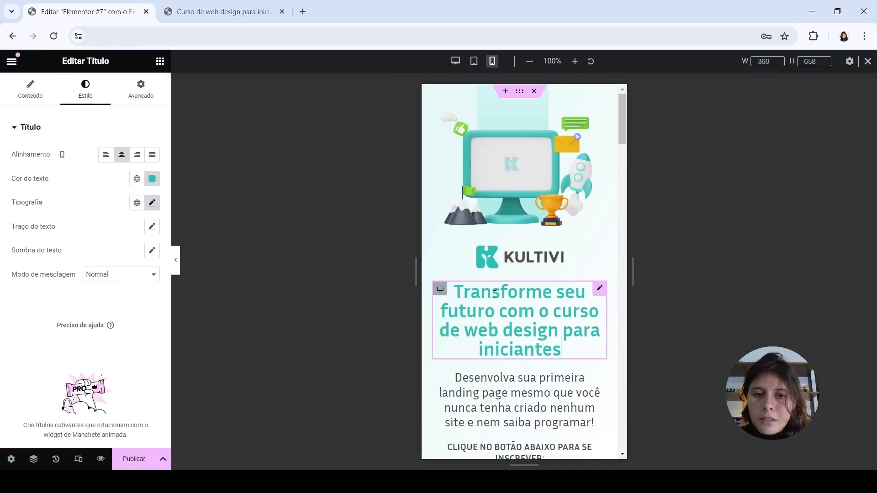
click(152, 203)
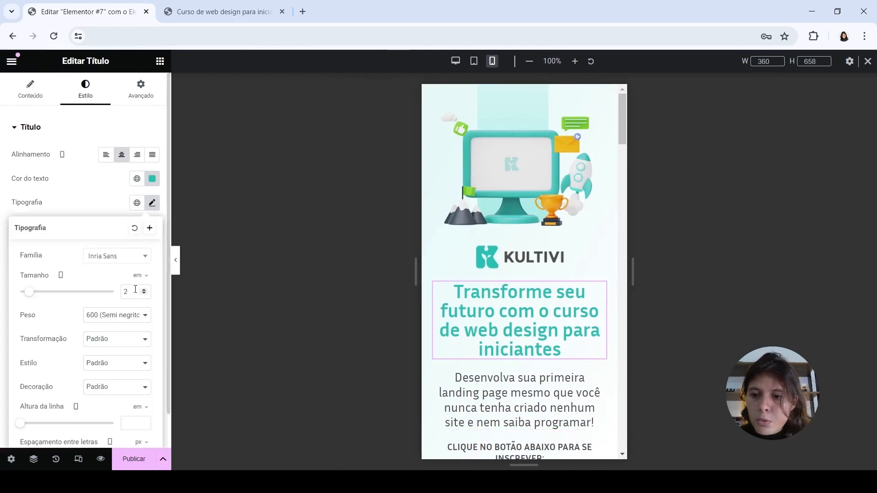
key(BackSpace)
text(1.8)
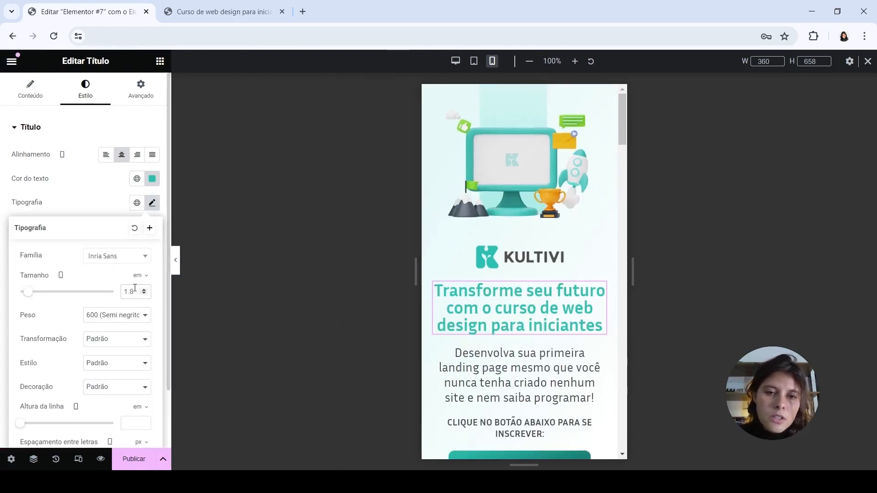
- Set the mobile font size of the hero subtitle "Desenvolva sua primeira landing page..." to 1 em
click(457, 370)
click(150, 208)
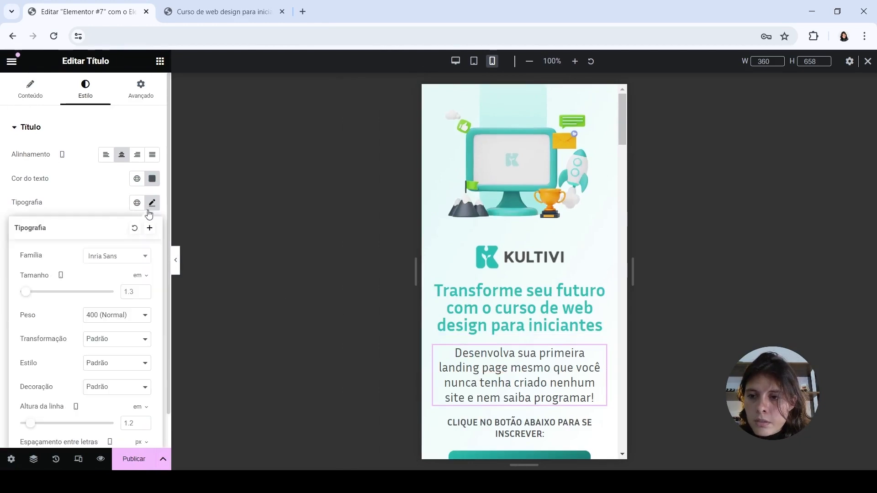
text(1)
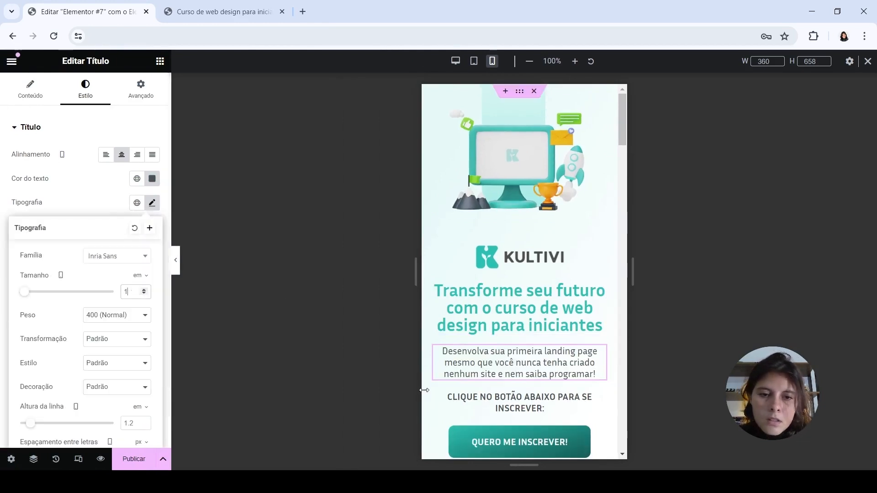
- Set the mobile font size of the "CLIQUE NO BOTÃO ABAIXO PARA SE INSCREVER:" line to .8 em
click(523, 414)
click(137, 208)
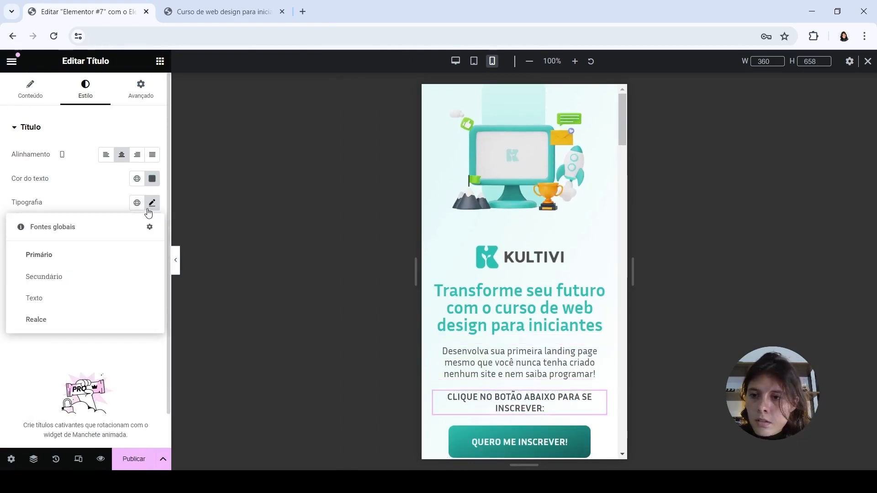
click(151, 203)
click(128, 288)
text(.)
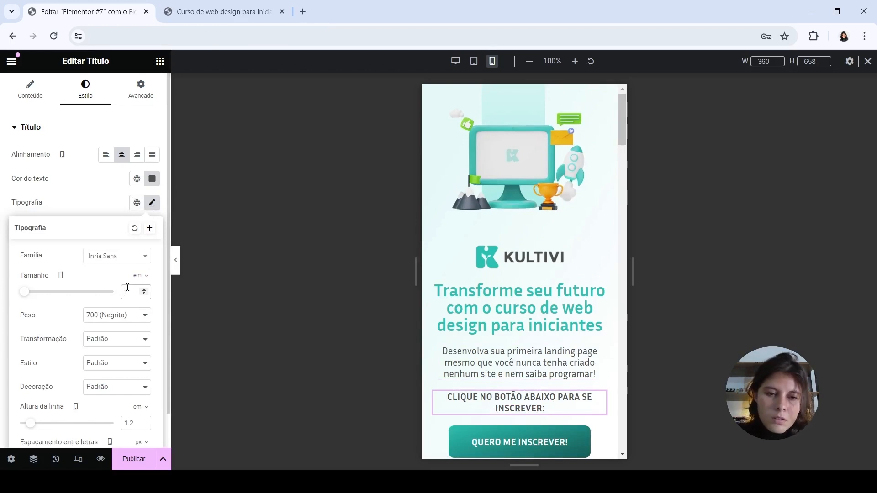
text(8)
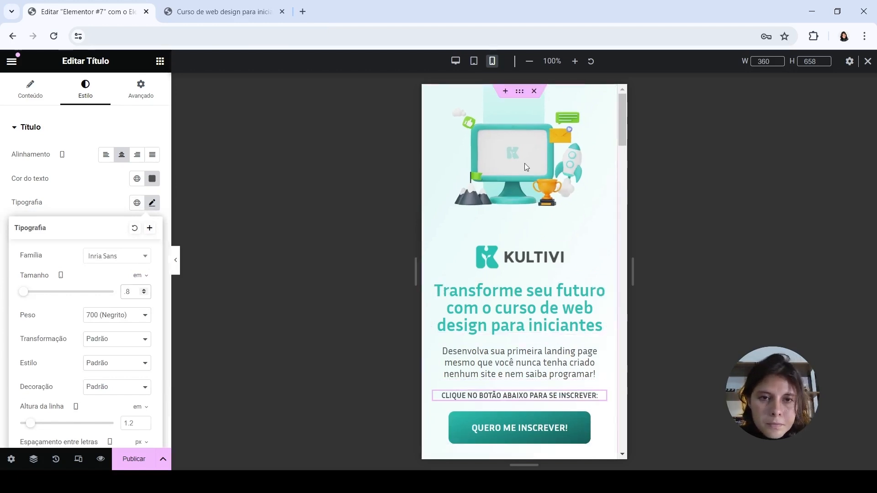
- Reduce the hero container's mobile top padding to 230 px and the Kultivi logo's custom width to 132 px
click(521, 97)
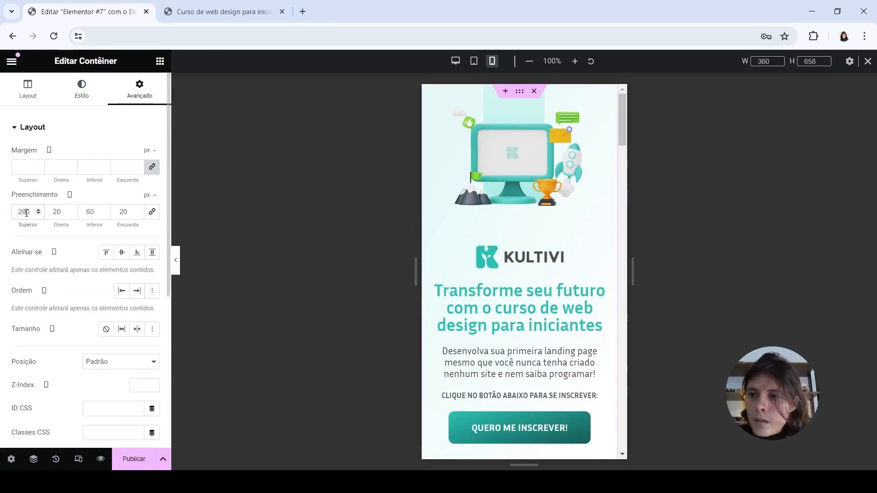
key(BackSpace)
text(3)
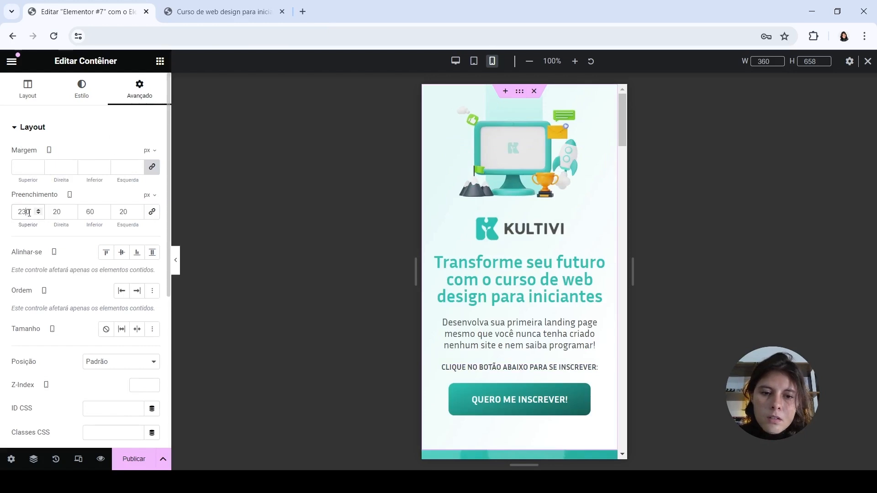
click(519, 226)
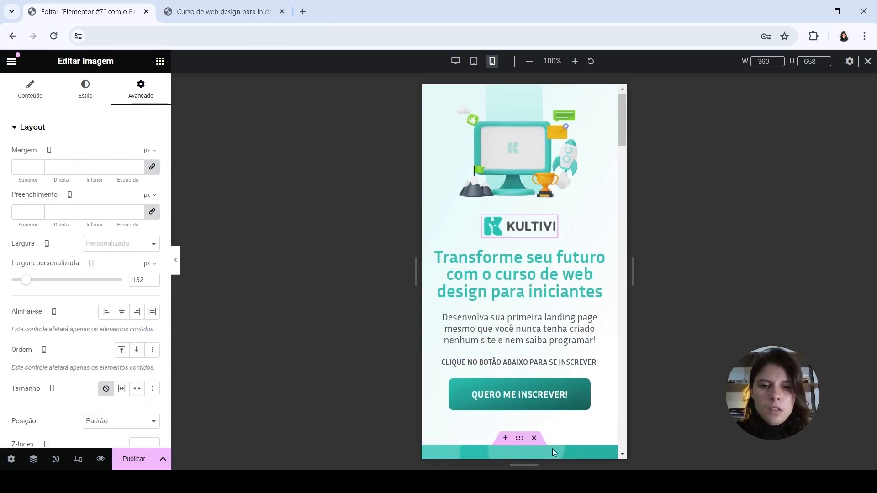
click(496, 343)
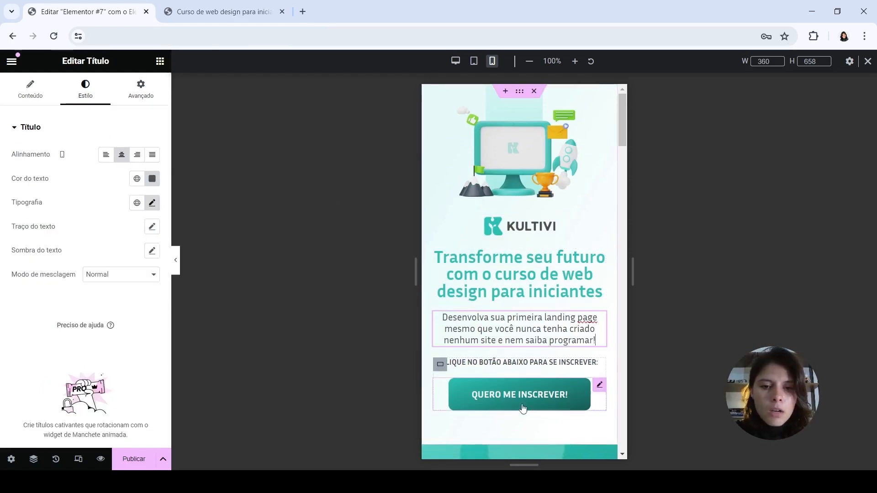
- Unlink the teal banner container's mobile padding and set it to 60 px top and bottom, 20 px right and left
scroll(532, 261, down, 5)
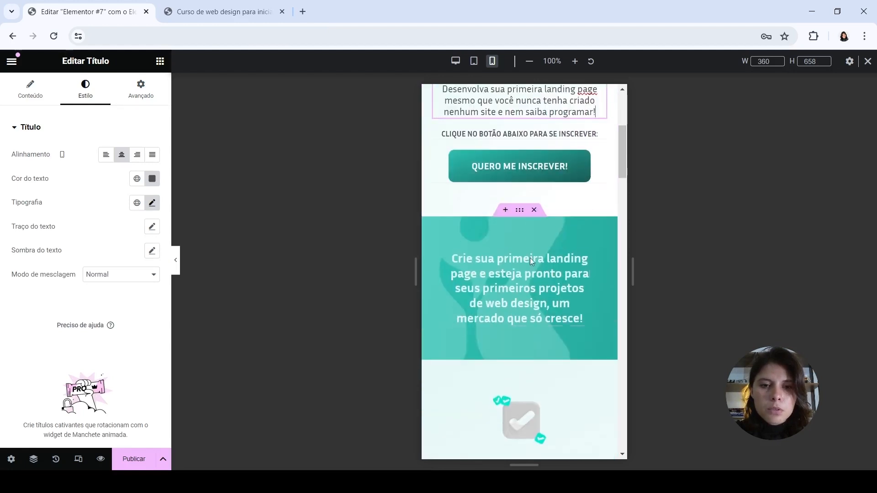
click(515, 297)
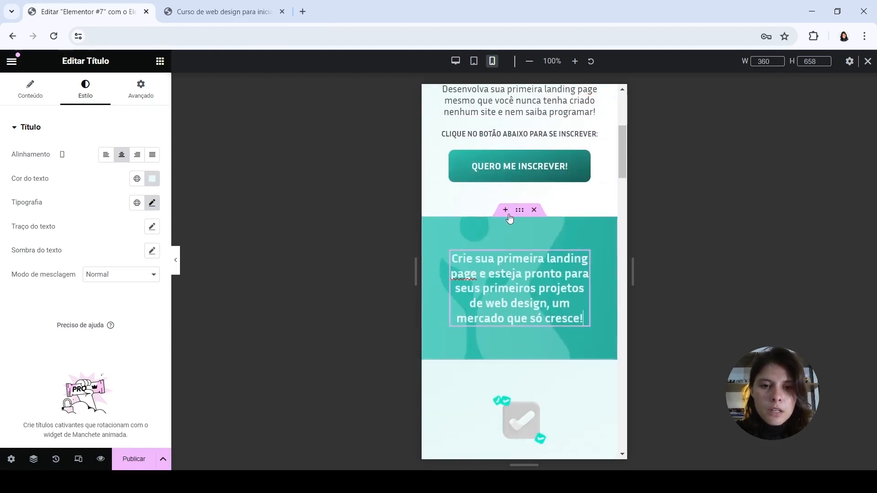
click(519, 210)
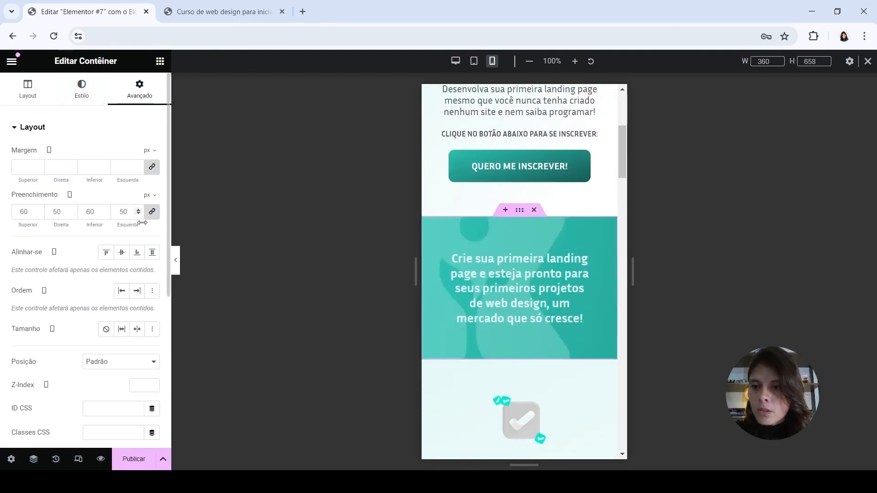
click(153, 212)
click(20, 216)
text(60)
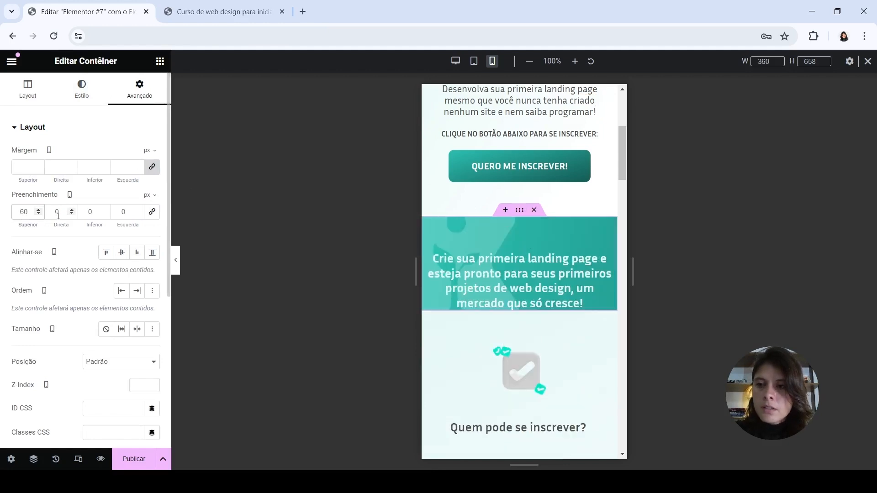
text(2)
click(87, 211)
text(6)
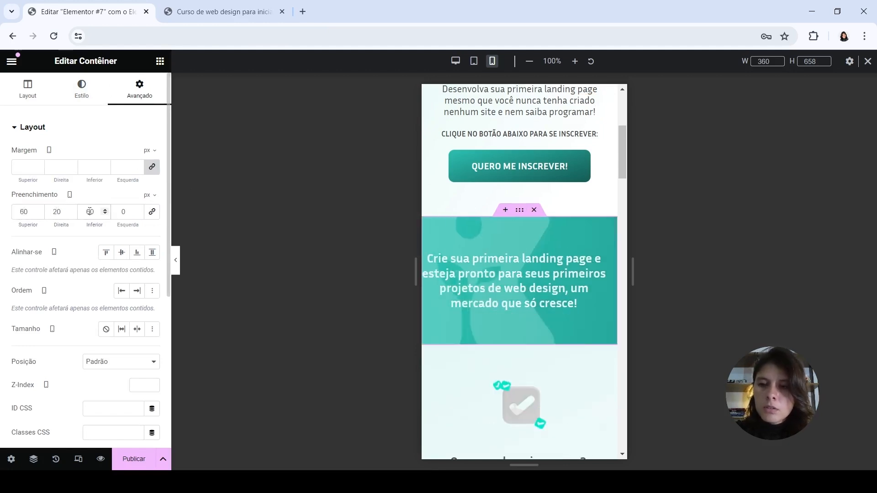
text(2)
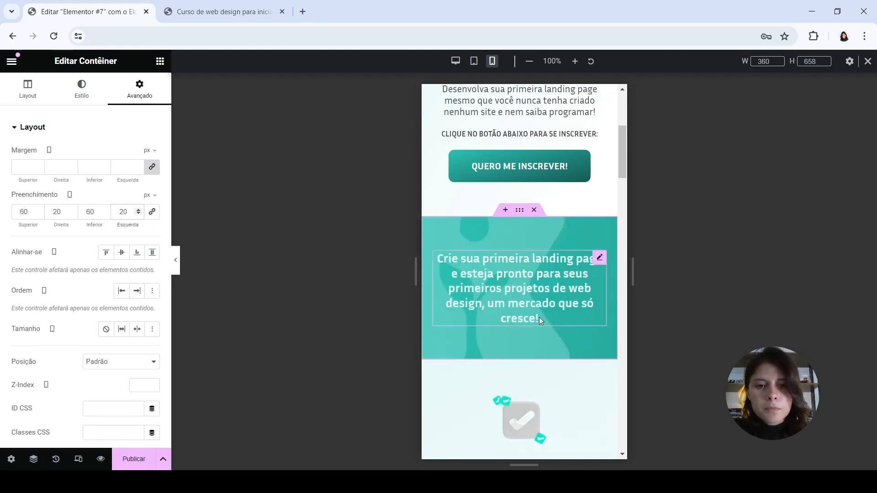
- Unlink the "Quem pode se inscrever?" container's mobile padding and set it to 60 px top and bottom, 20 px right and left
scroll(550, 255, down, 3)
click(521, 242)
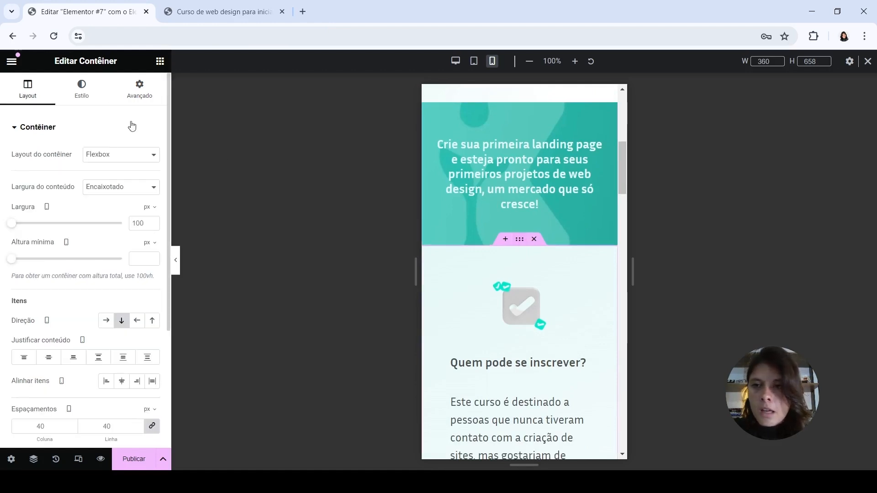
click(134, 97)
click(150, 217)
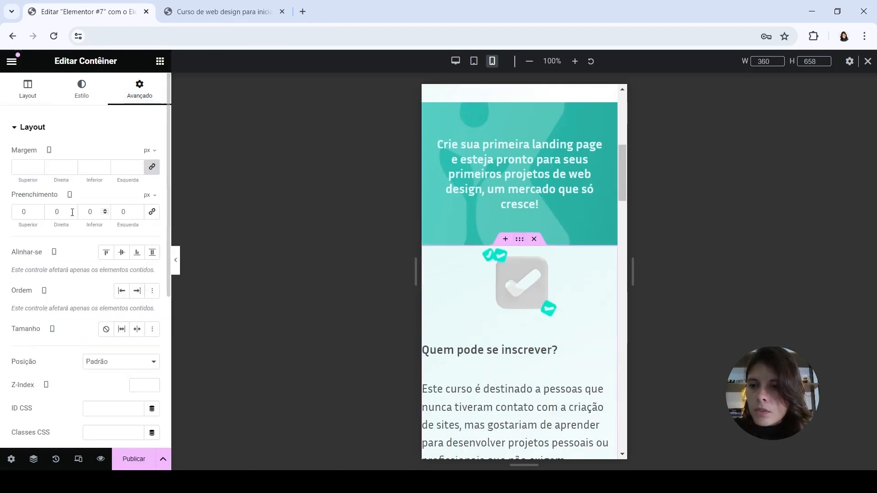
text(6)
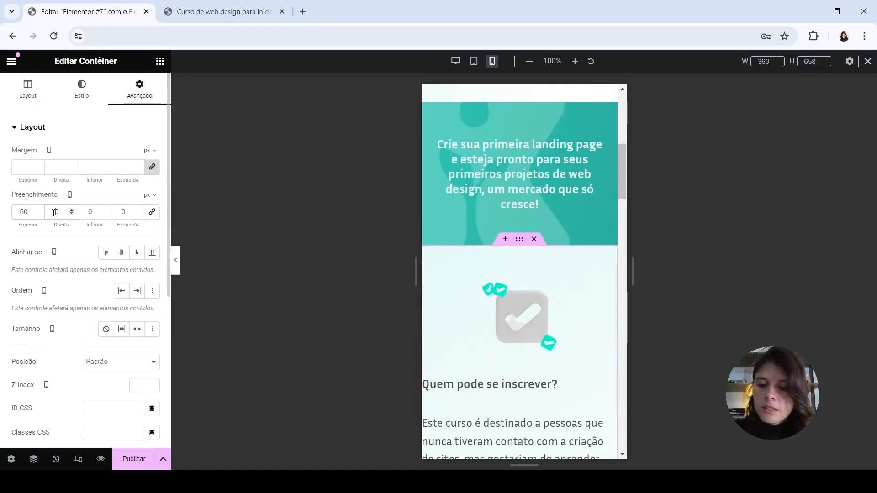
click(54, 212)
text(2)
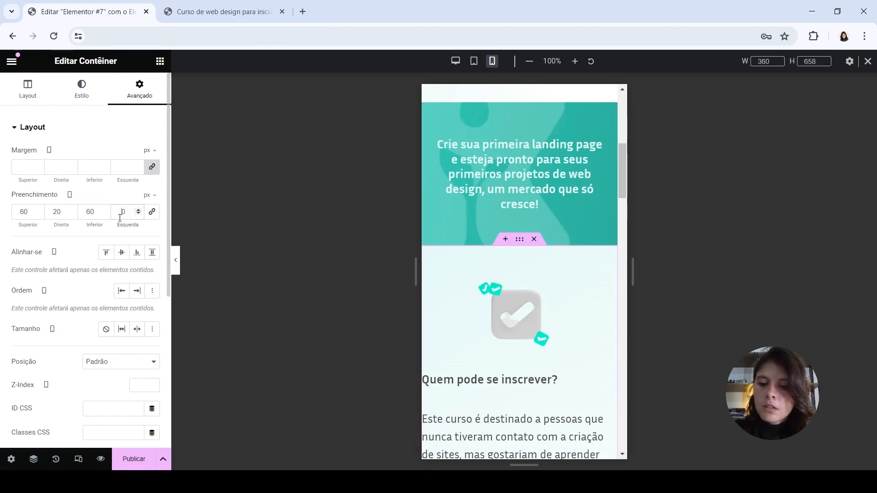
text(2)
- Enlarge the checkmark image above "Quem pode se inscrever?" to a mobile width of 48%
click(452, 306)
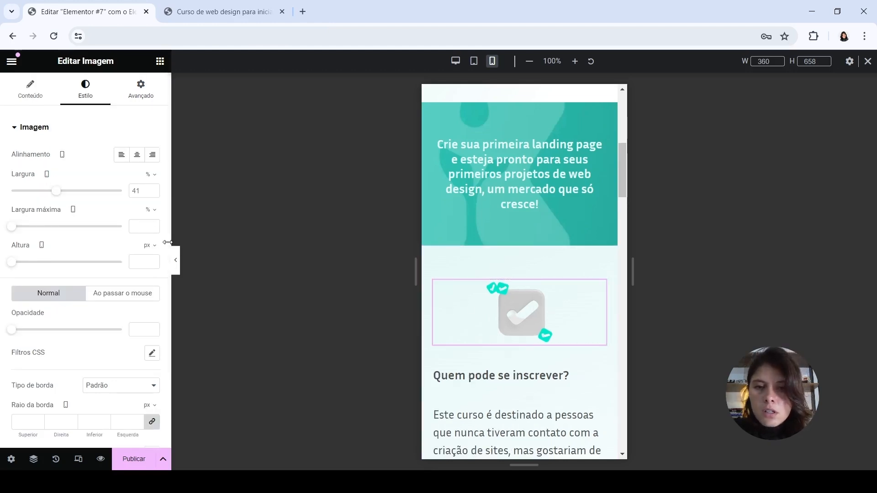
drag(56, 191, 63, 194)
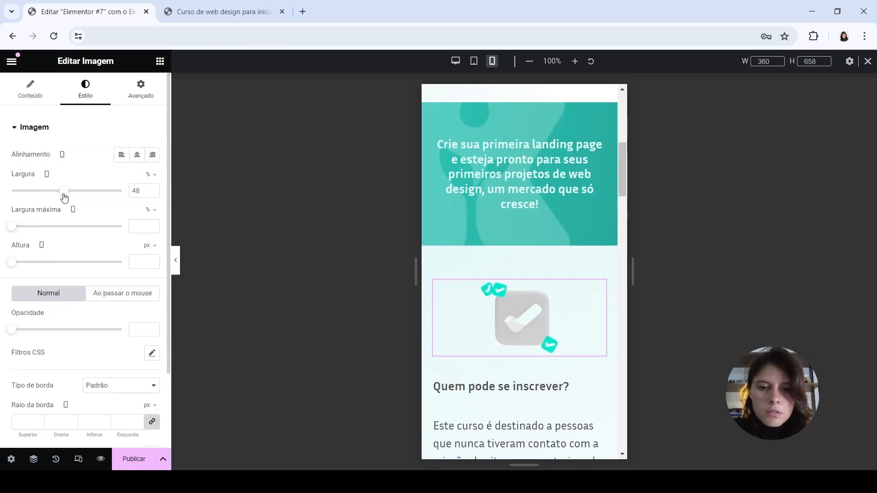
- Try a mobile font size of 1 em on the "Quem pode se inscrever?" heading
scroll(472, 333, down, 5)
click(480, 163)
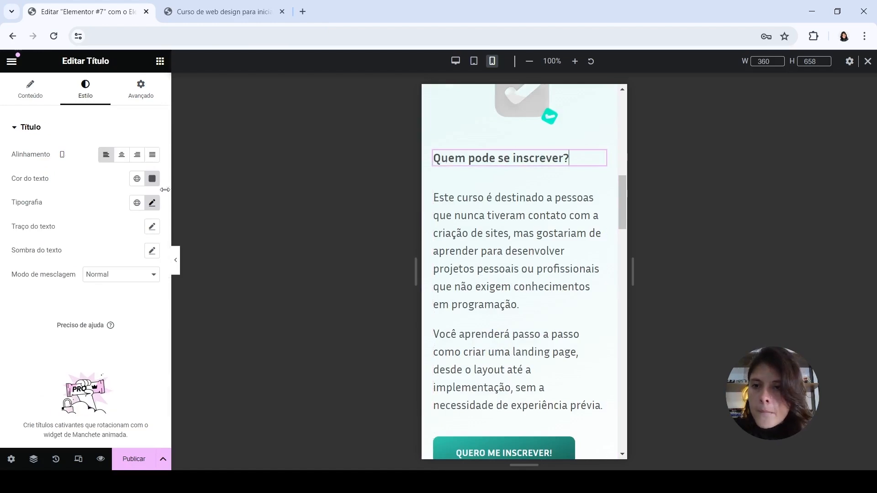
click(153, 203)
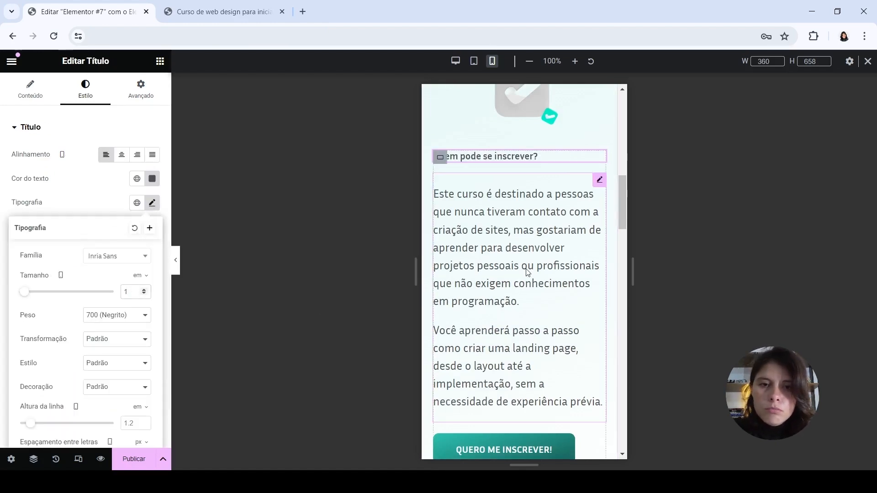
- Set the mobile font size of the paragraph text below "Quem pode se inscrever?" to .8 em
click(485, 260)
scroll(486, 260, up, 5)
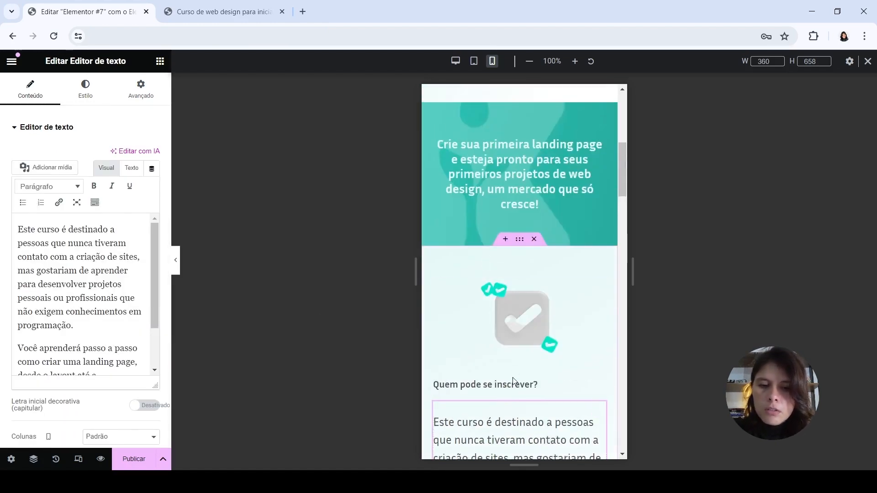
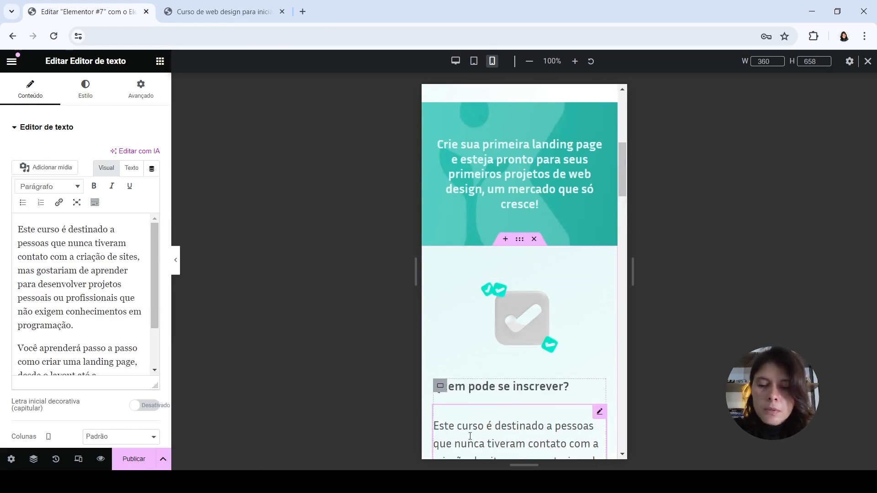
click(85, 90)
click(152, 204)
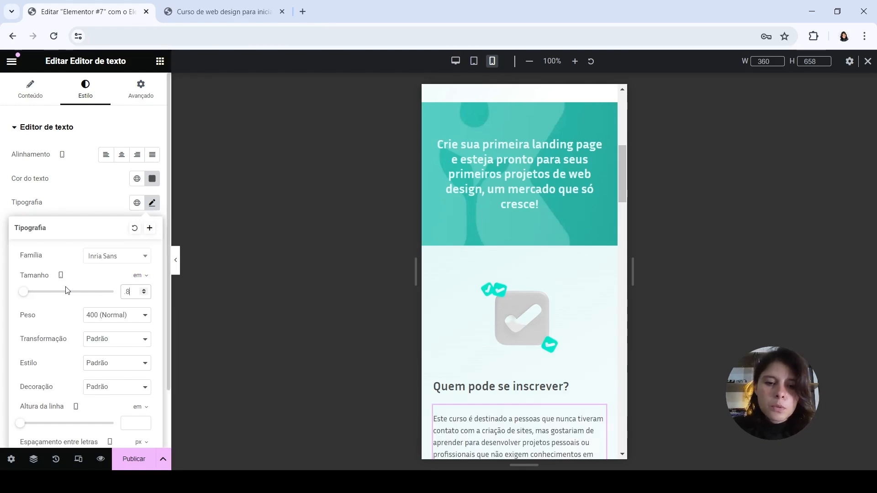
scroll(534, 224, up, 5)
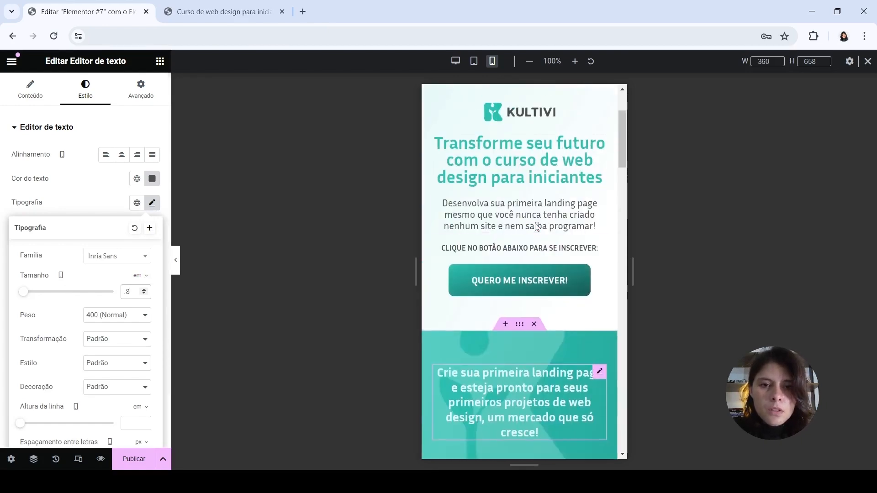
- Switch to the tablet layout and set the "Quem pode se inscrever?" paragraph text's font size to 1 em
click(474, 61)
scroll(577, 256, down, 10)
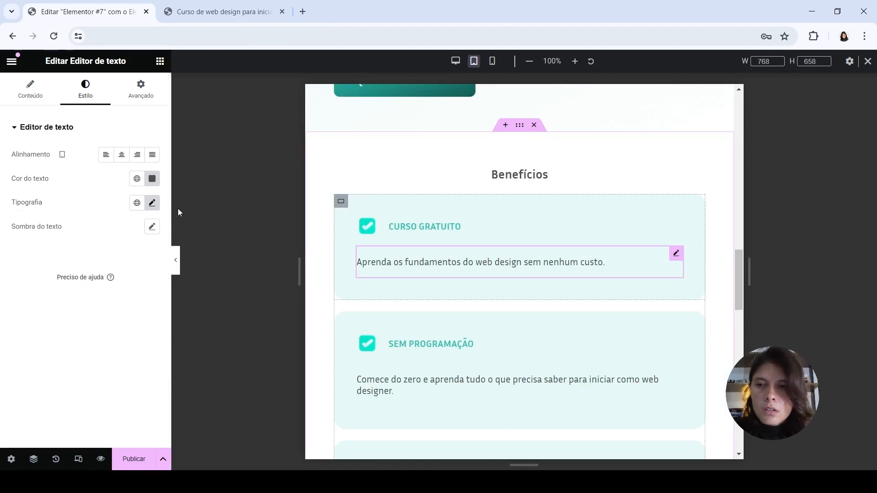
click(152, 203)
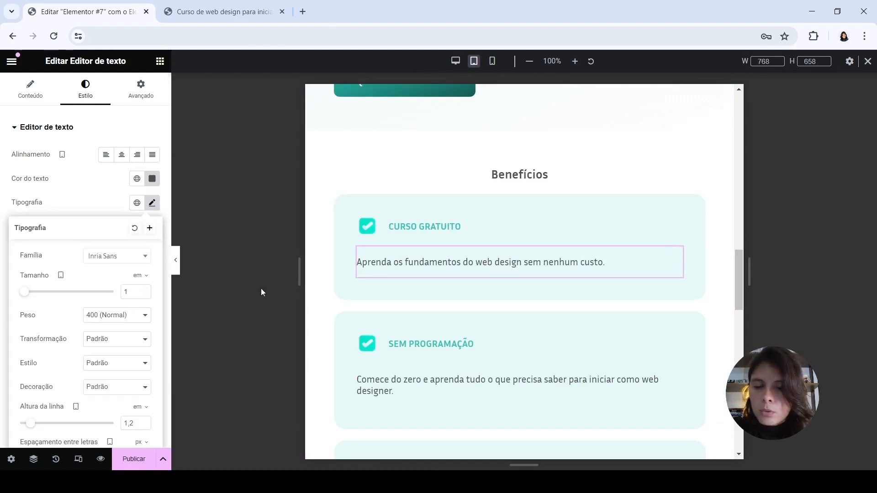
scroll(347, 256, up, 3)
click(426, 174)
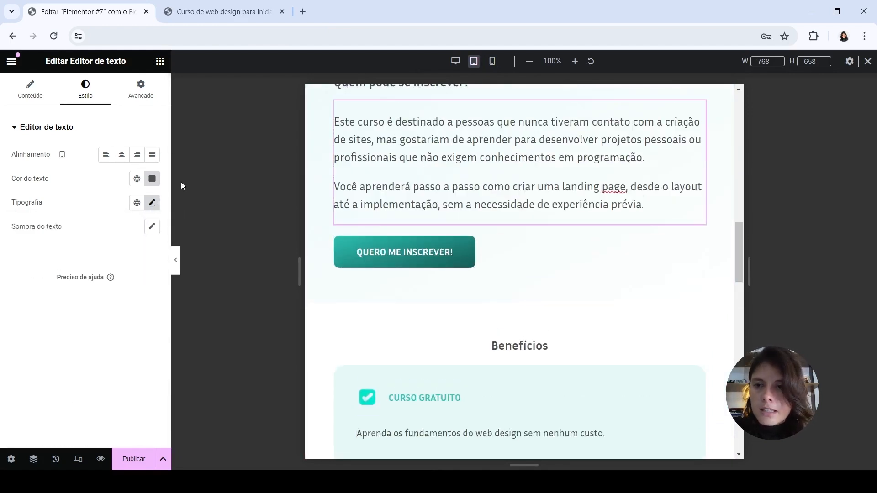
click(152, 203)
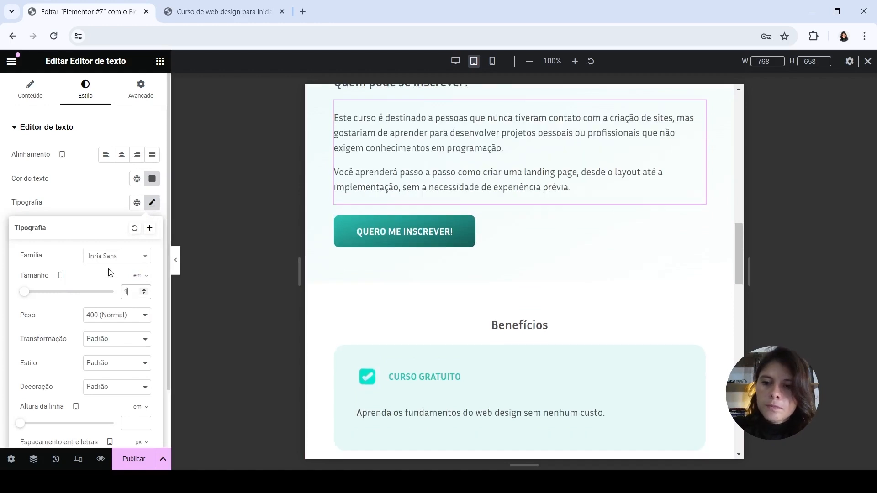
text(1)
- Return to the mobile layout and set the "Curso gratuito" description's font size to .8 em
click(492, 60)
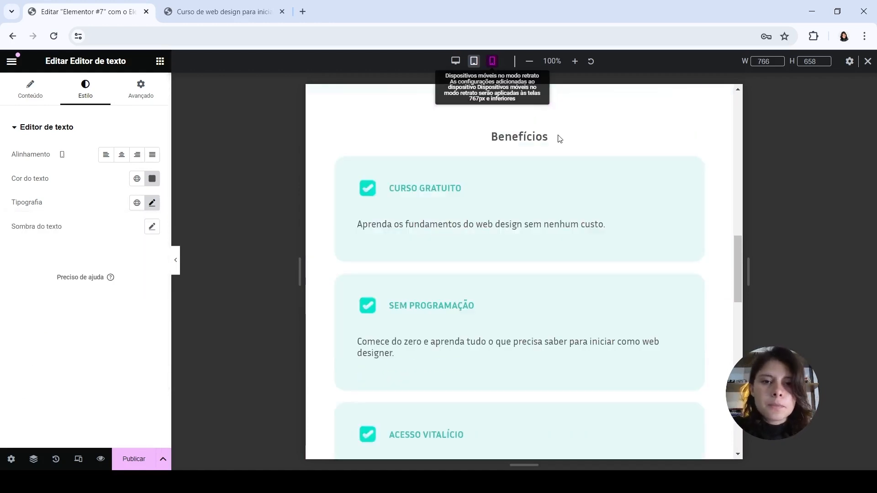
scroll(566, 228, up, 6)
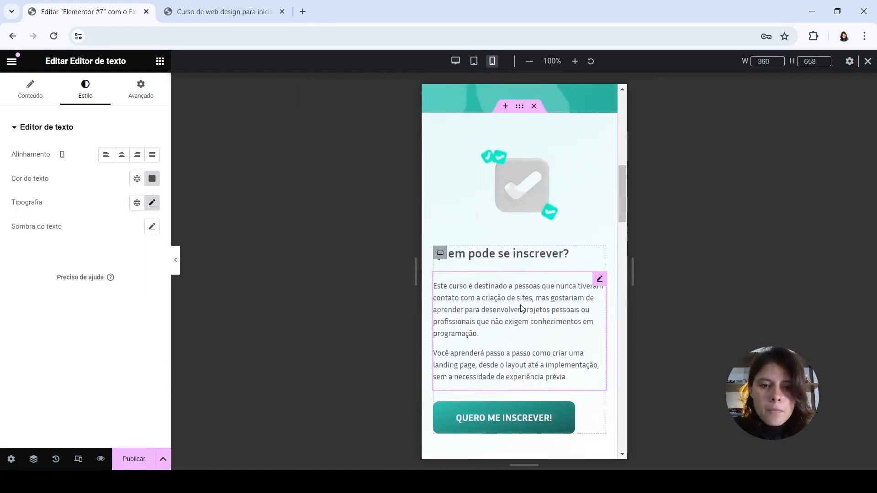
scroll(509, 279, up, 5)
scroll(508, 279, down, 5)
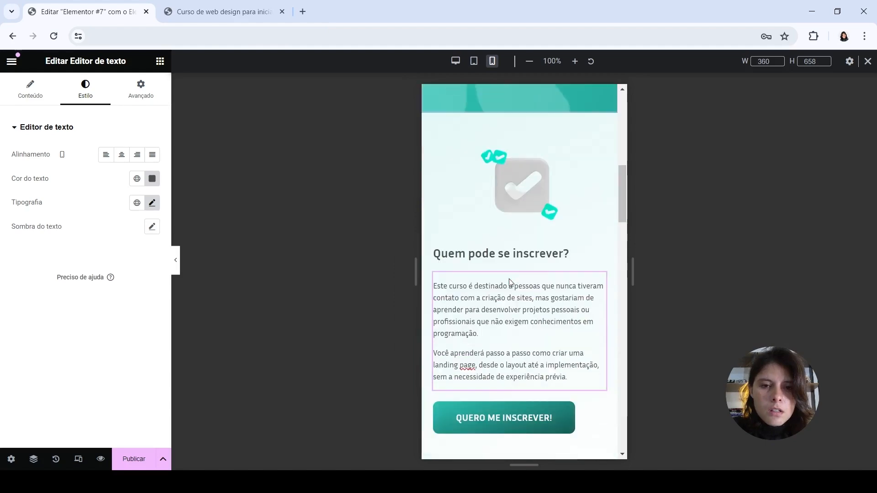
scroll(507, 266, down, 6)
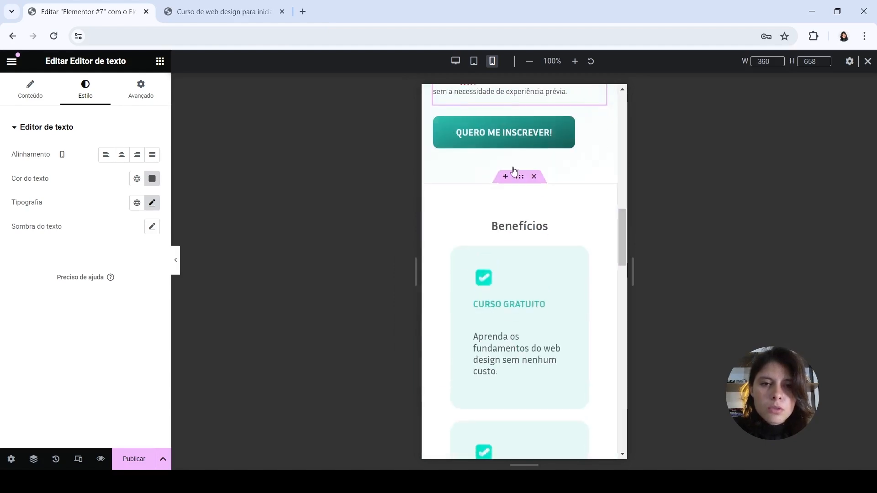
click(512, 361)
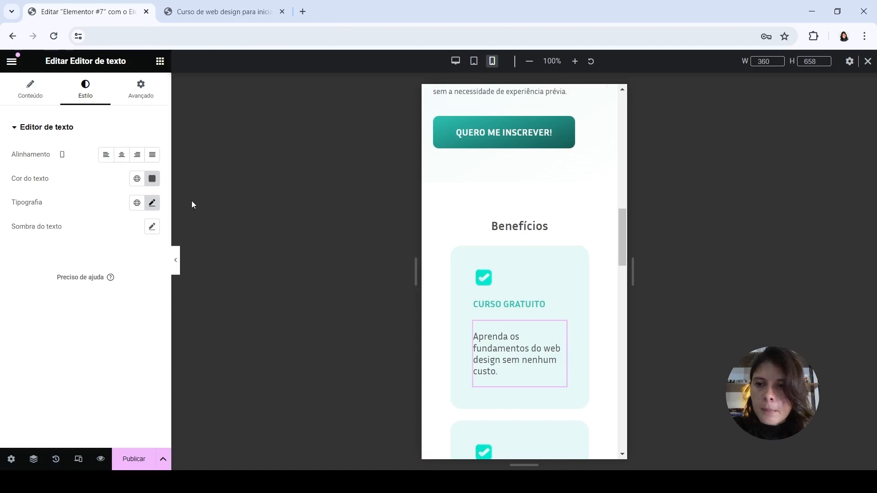
click(152, 204)
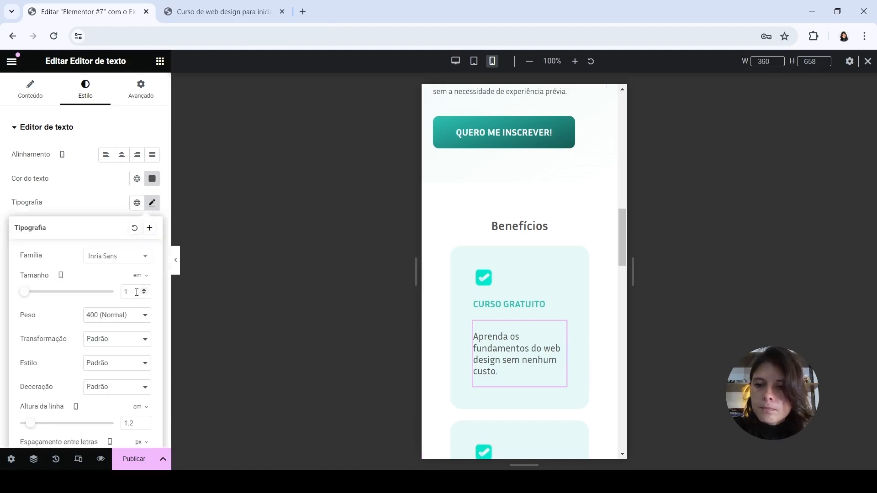
text(.8)
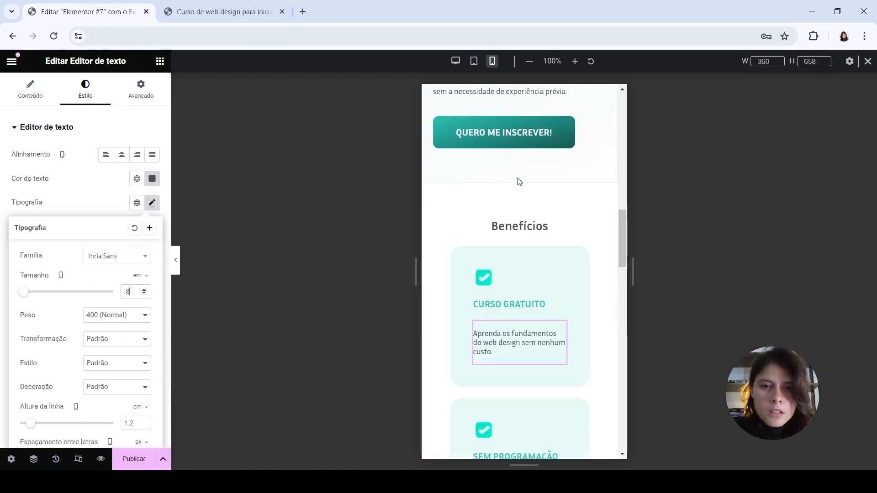
- Unlink the "Benefícios" container's mobile padding and set it to 60 px top and bottom, 20 px right and left
click(541, 209)
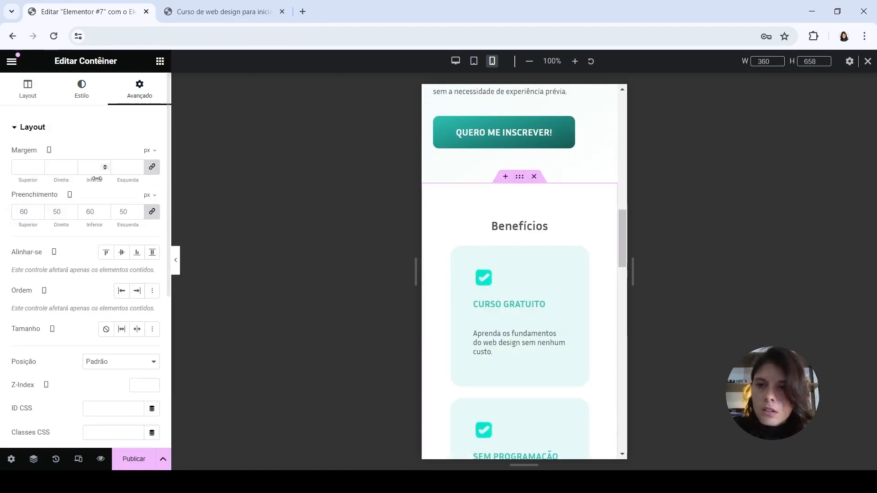
click(152, 212)
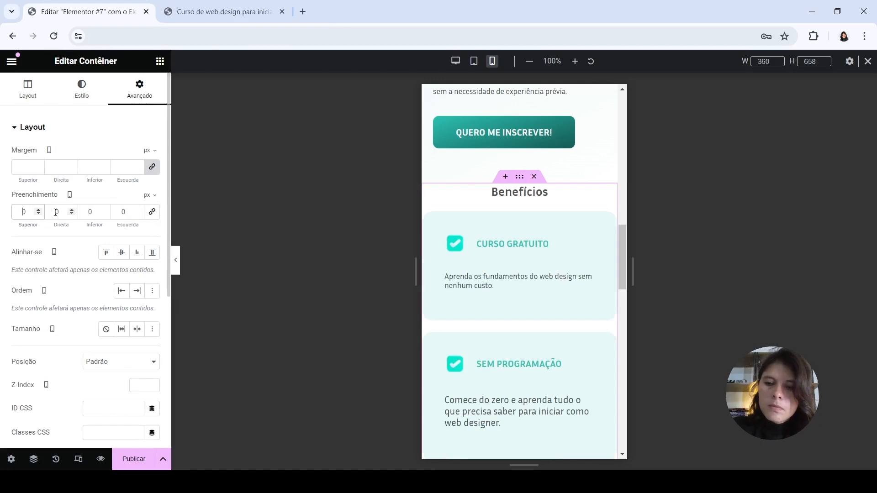
text(6)
text(2)
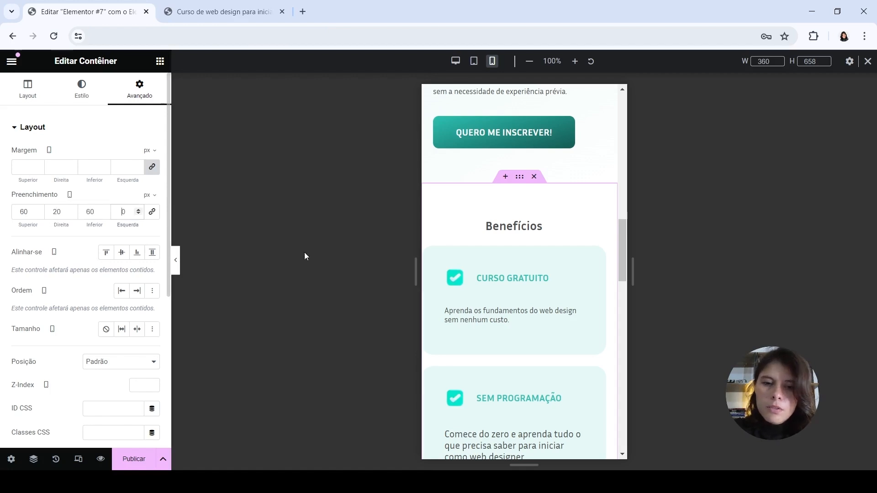
text(2)
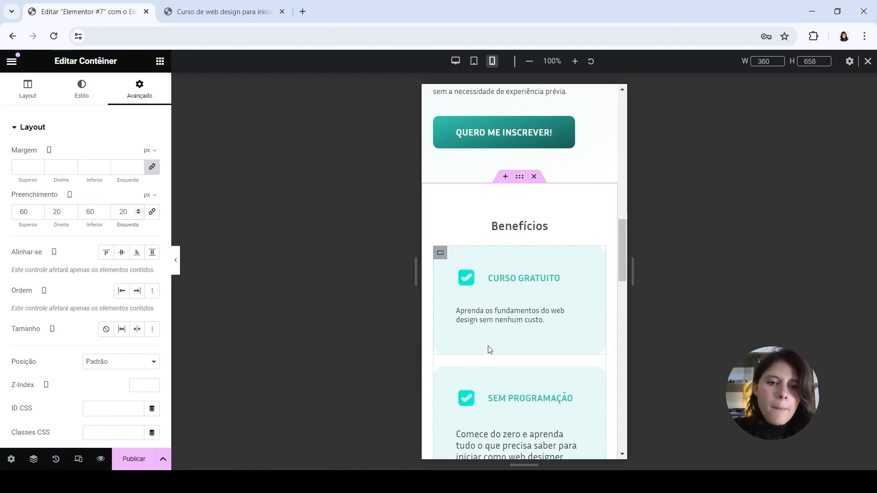
- Copy the "Curso gratuito" description's style and paste it onto the "Sem programação" and "Acesso vitalício" descriptions
scroll(501, 267, down, 2)
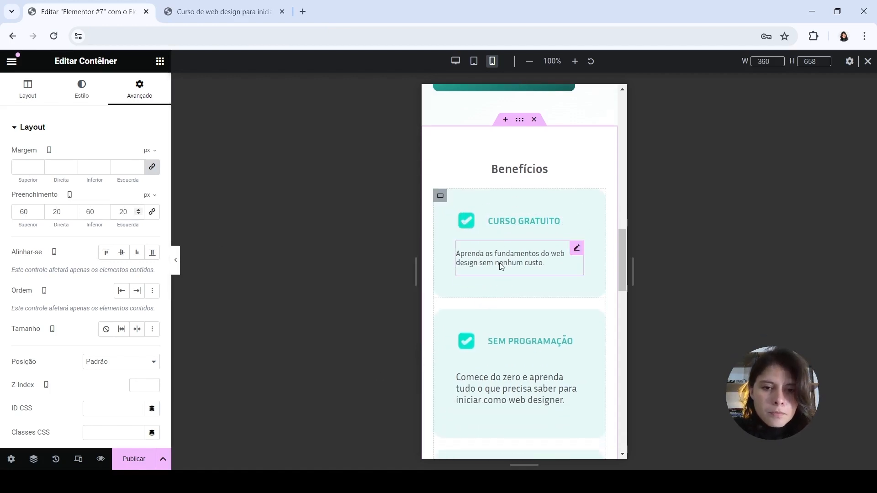
right_click(493, 263)
click(510, 264)
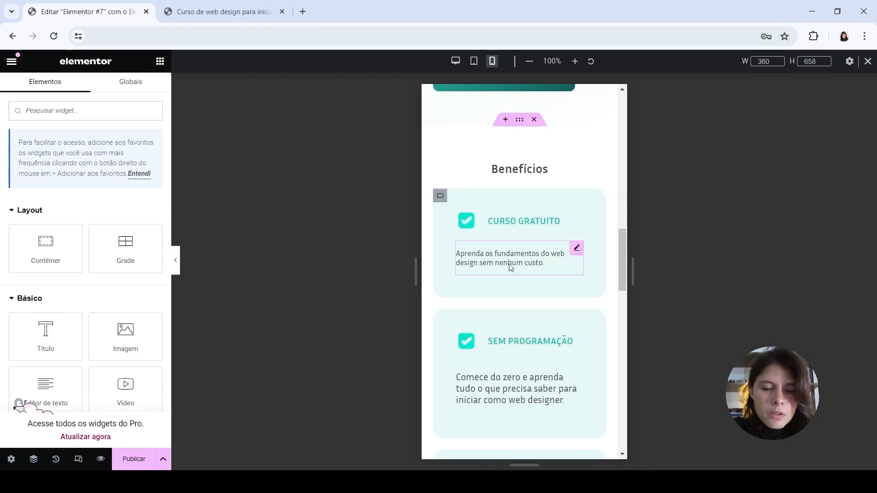
right_click(493, 396)
click(521, 303)
scroll(519, 320, down, 6)
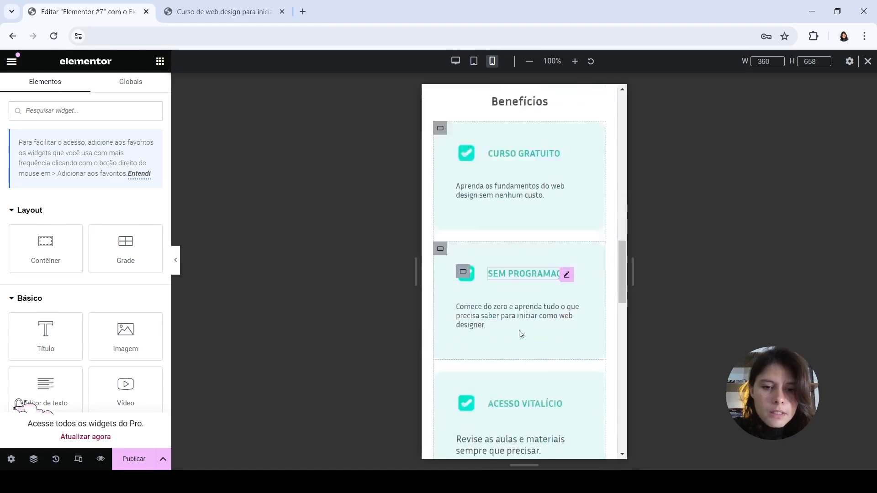
right_click(500, 291)
click(507, 303)
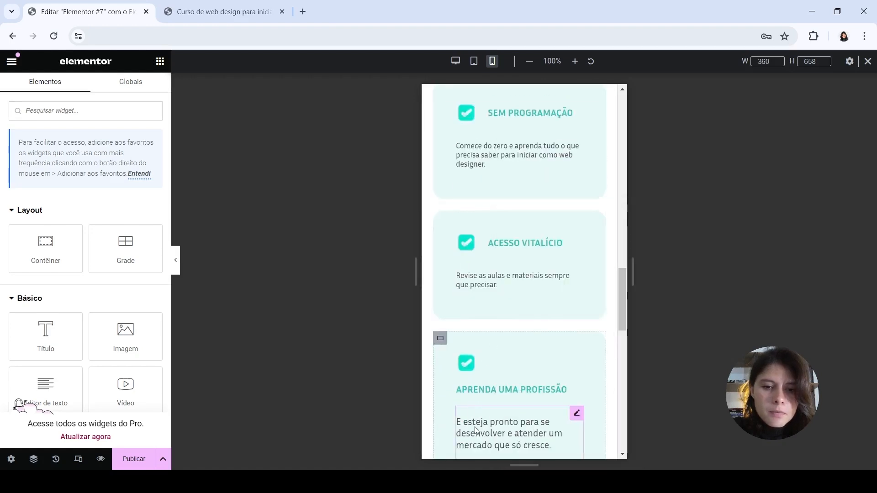
- Paste the copied text style onto the "Aprenda uma profissão" and "No seu ritmo" descriptions
right_click(475, 428)
click(502, 309)
scroll(502, 310, down, 4)
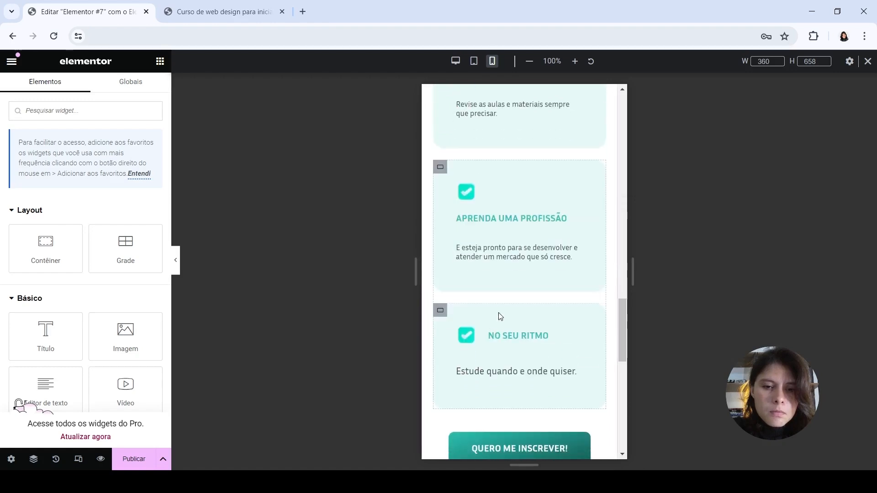
right_click(485, 369)
click(517, 297)
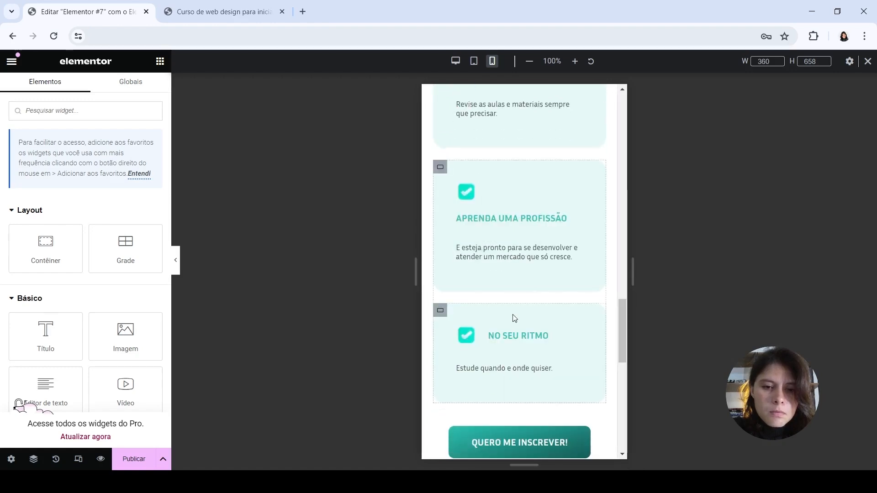
- Set the mobile font size of the answer content in the "Perguntas frequentes" toggle to .8 em
scroll(512, 317, down, 4)
scroll(511, 306, down, 1)
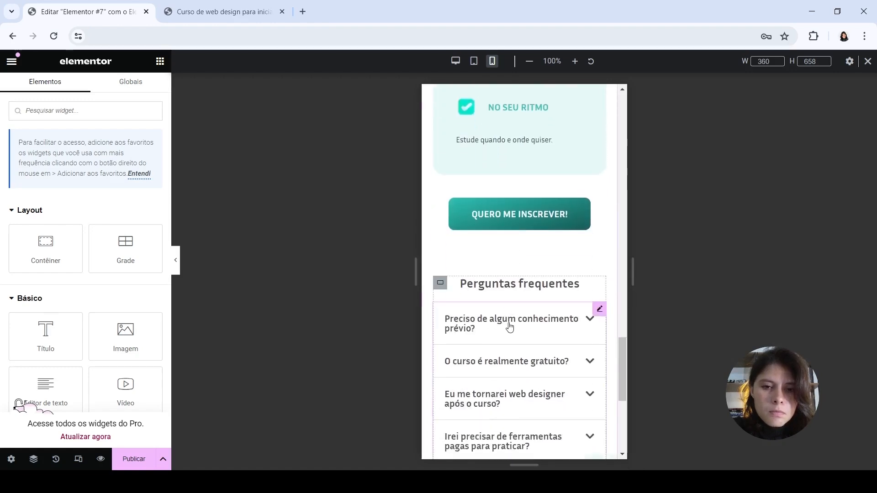
click(598, 311)
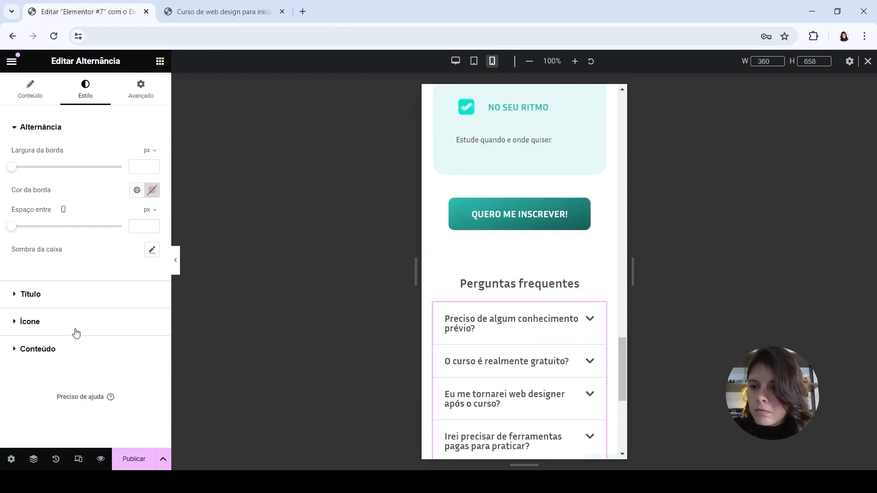
click(51, 301)
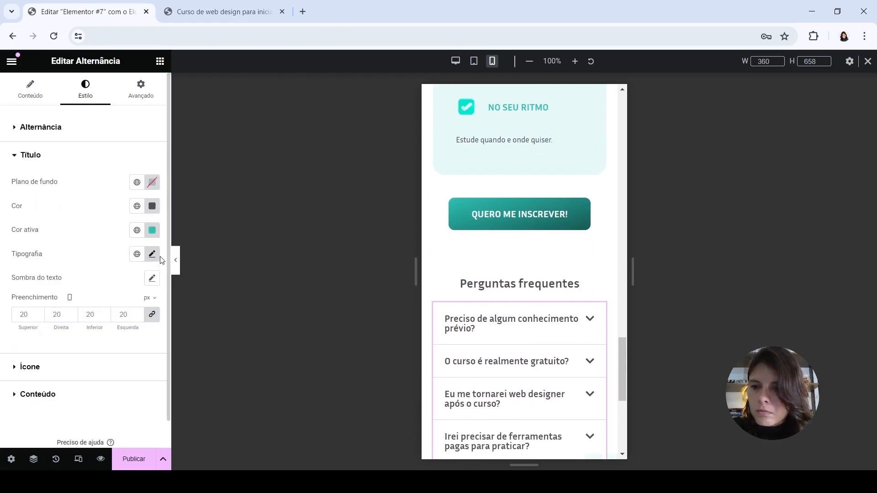
click(74, 395)
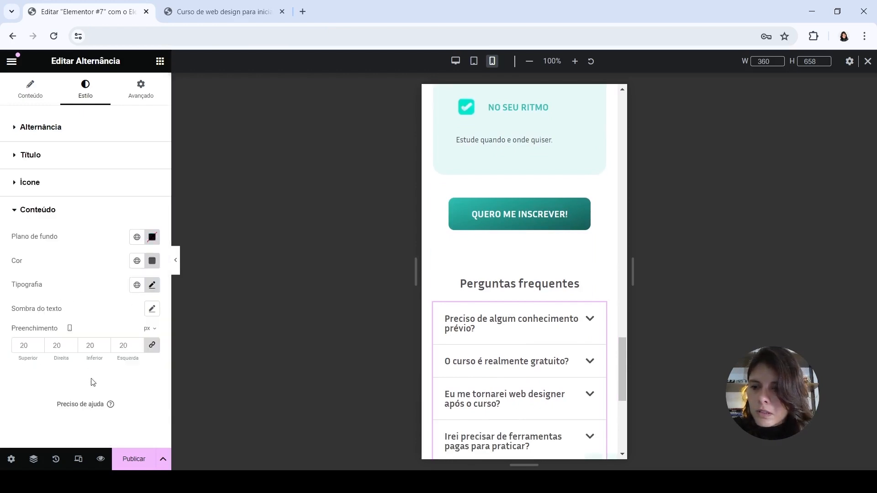
click(151, 283)
click(128, 374)
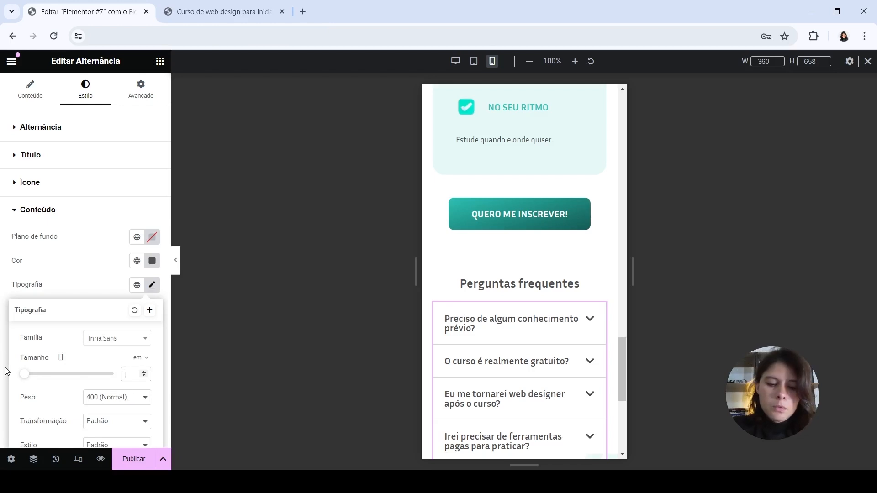
text(.8)
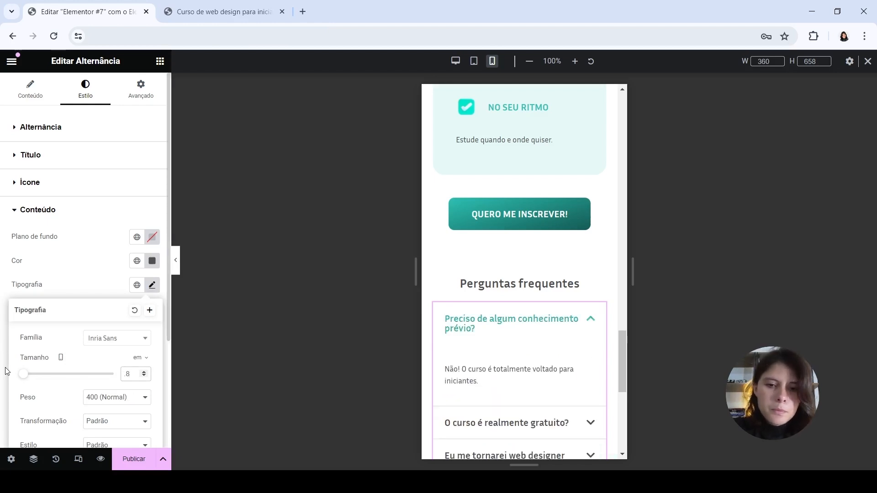
- Set the mobile font size of the question titles in the "Perguntas frequentes" toggle to .8 em
click(491, 333)
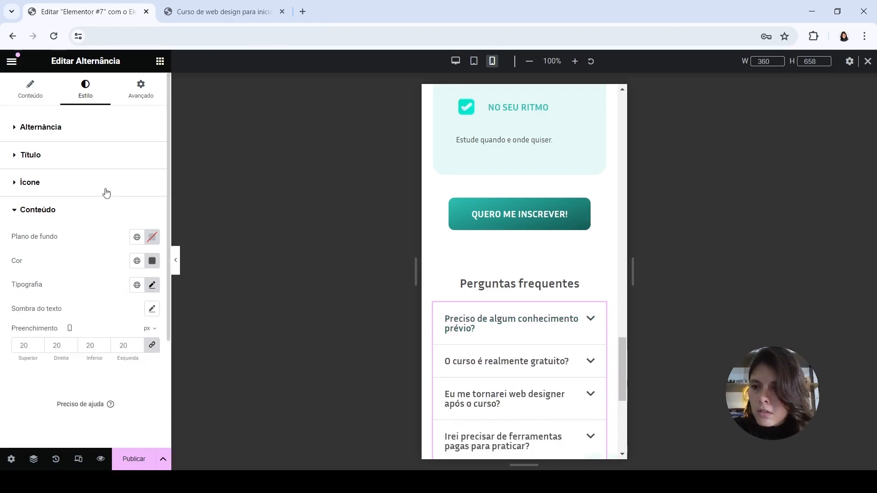
click(76, 158)
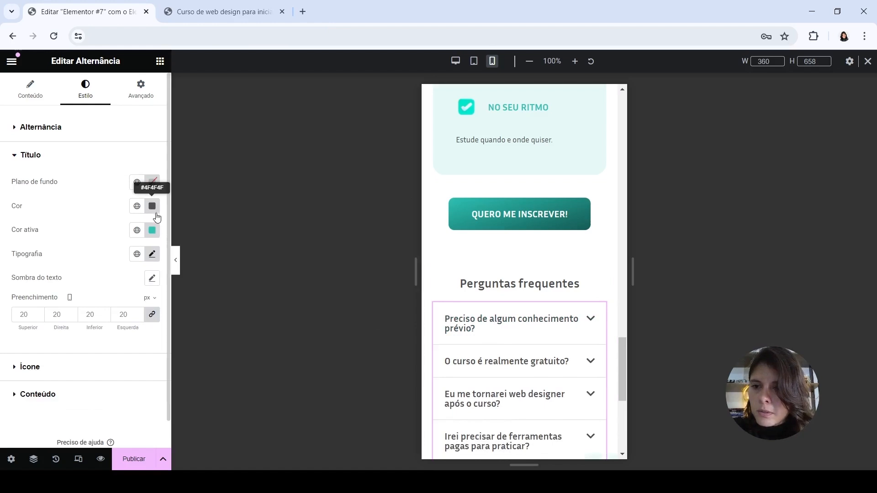
click(152, 254)
click(2, 340)
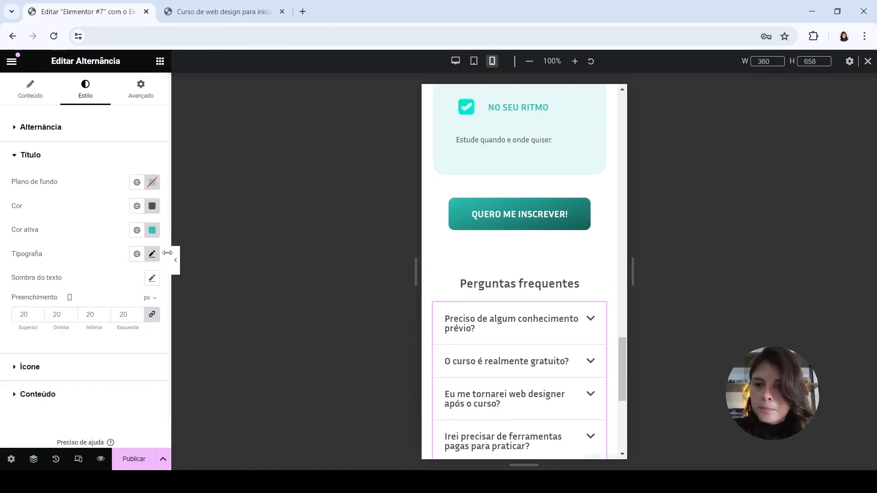
click(152, 254)
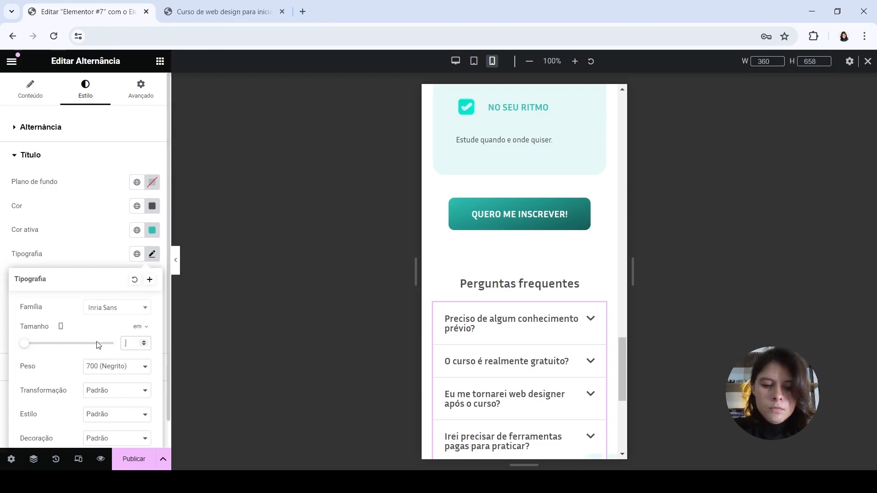
text(.8)
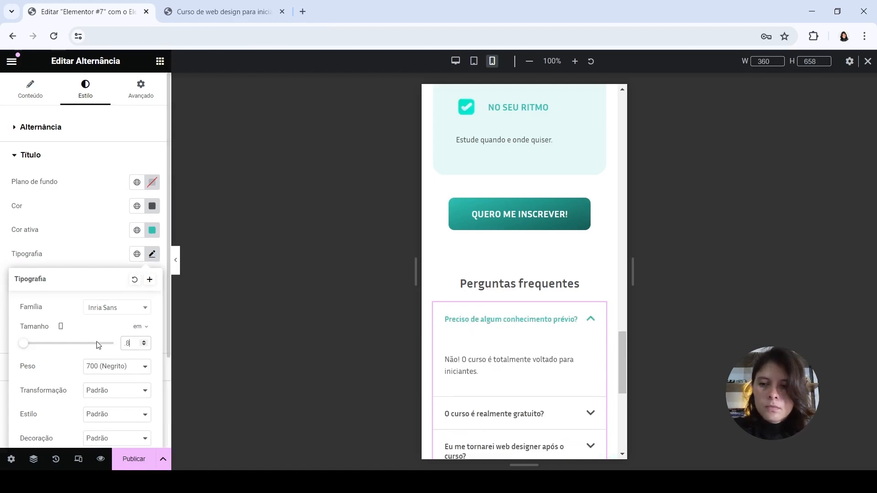
click(501, 327)
click(501, 327)
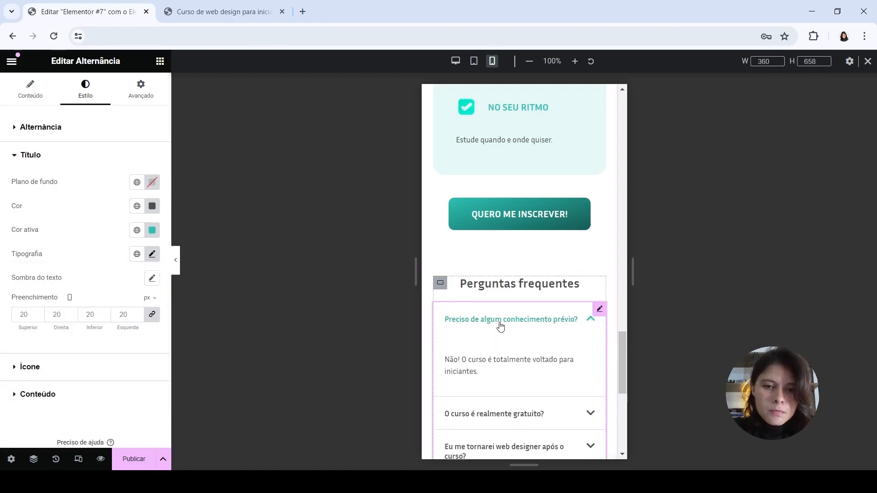
- Set the toggle answers' mobile padding to 0 px top, 20 px right, 10 px bottom and 20 px left, and check the opened answers
click(36, 401)
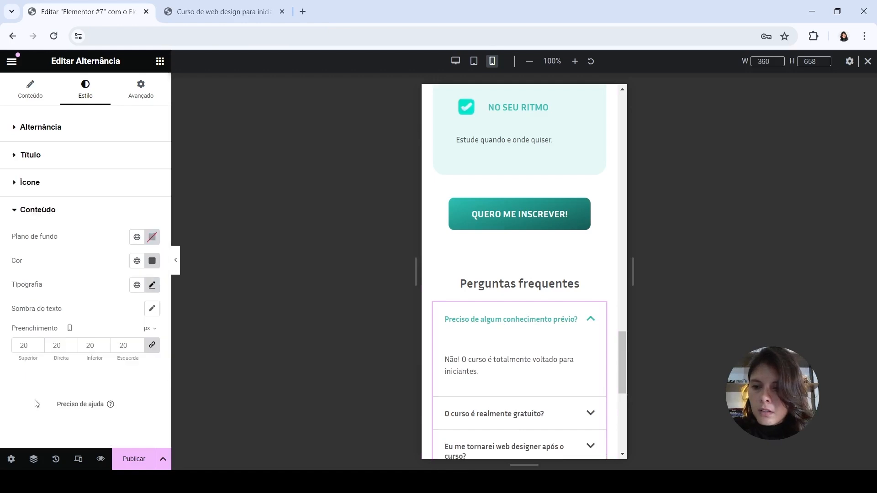
text(1)
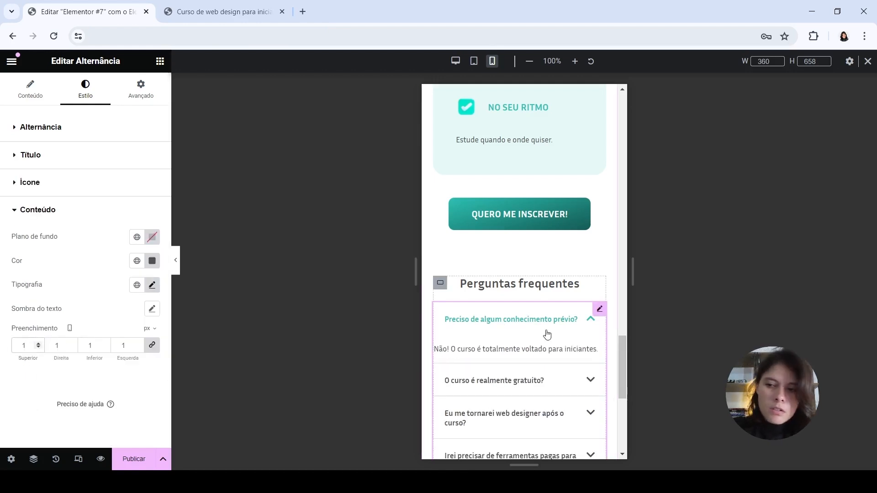
text(0)
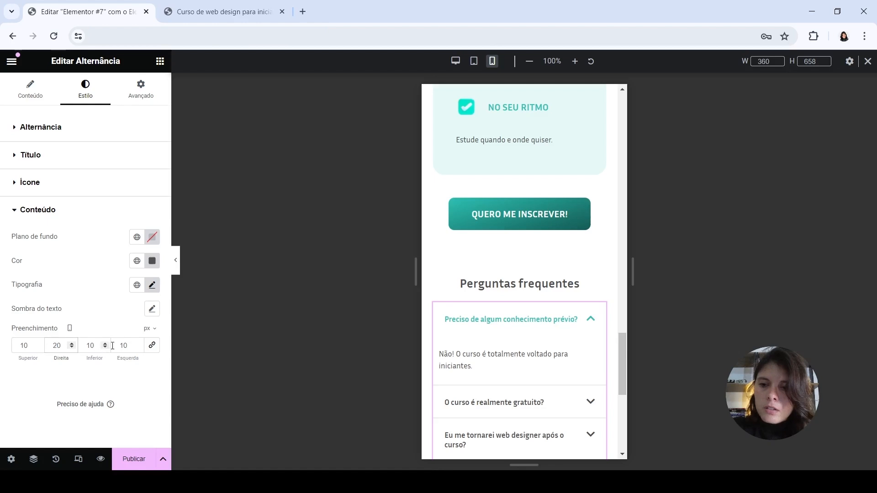
text(2)
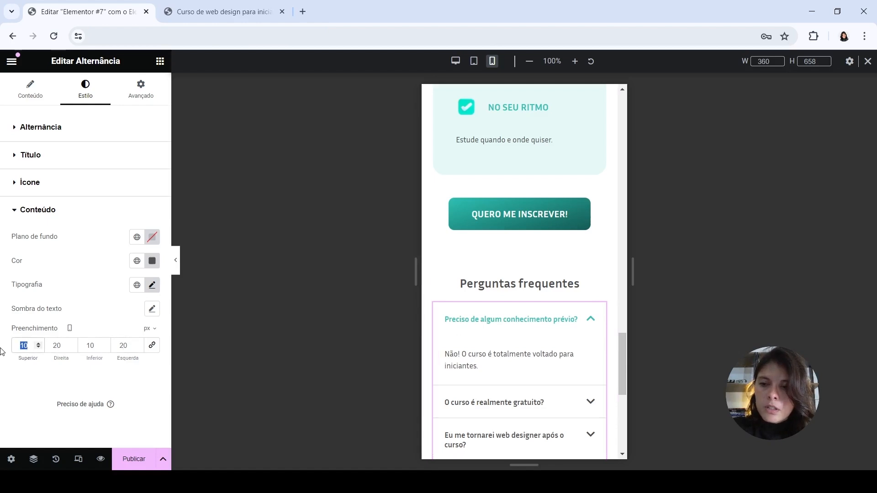
text(0)
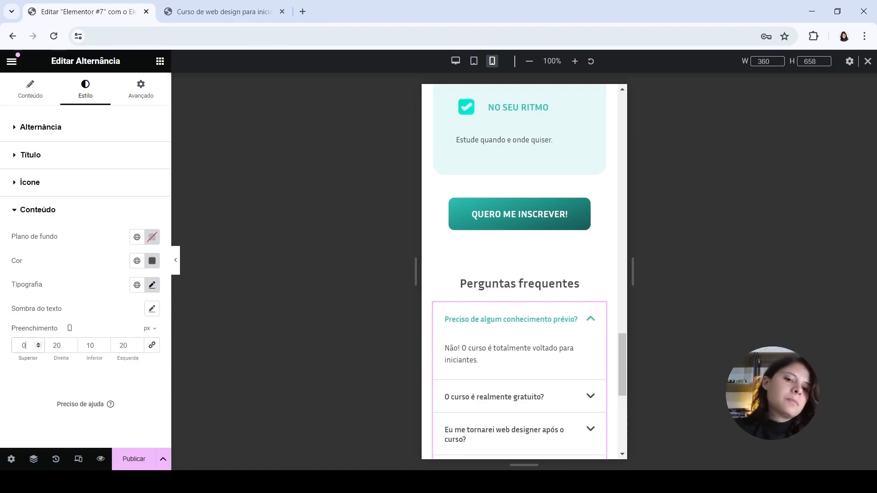
click(529, 322)
click(529, 322)
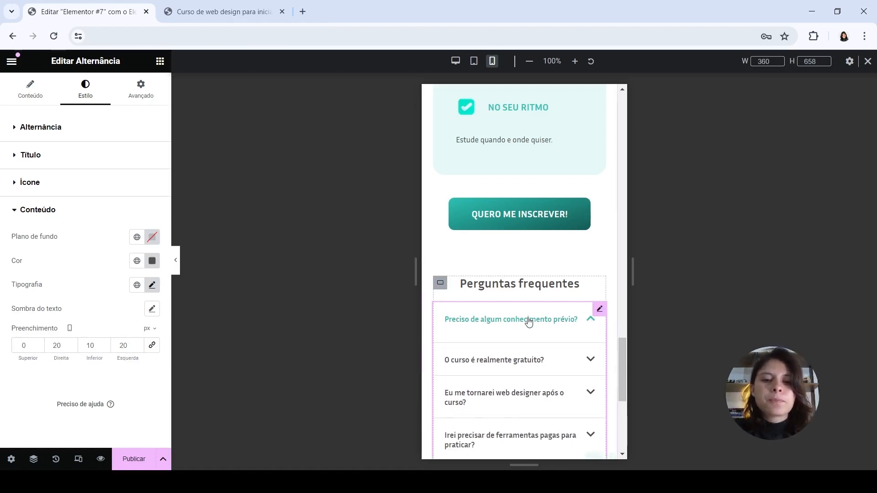
click(529, 322)
click(525, 366)
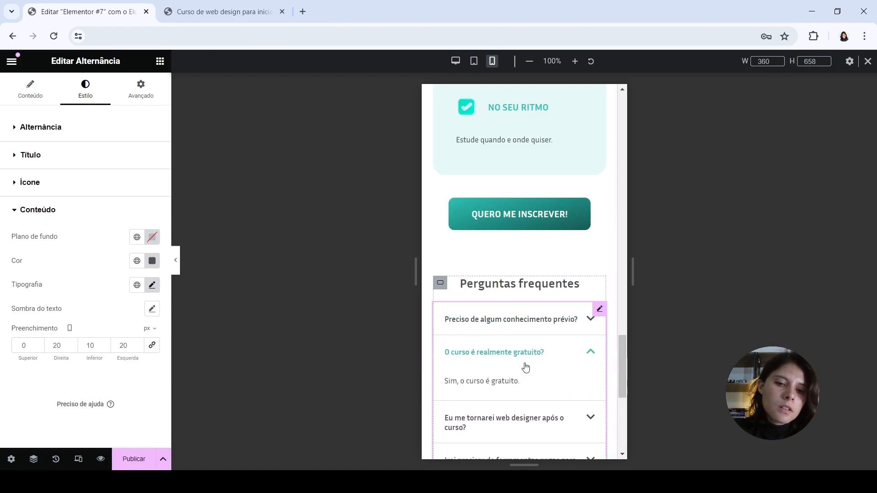
click(526, 367)
- Set the footer Kultivi logo's mobile width to 45% and open the page's save options
scroll(524, 329, down, 5)
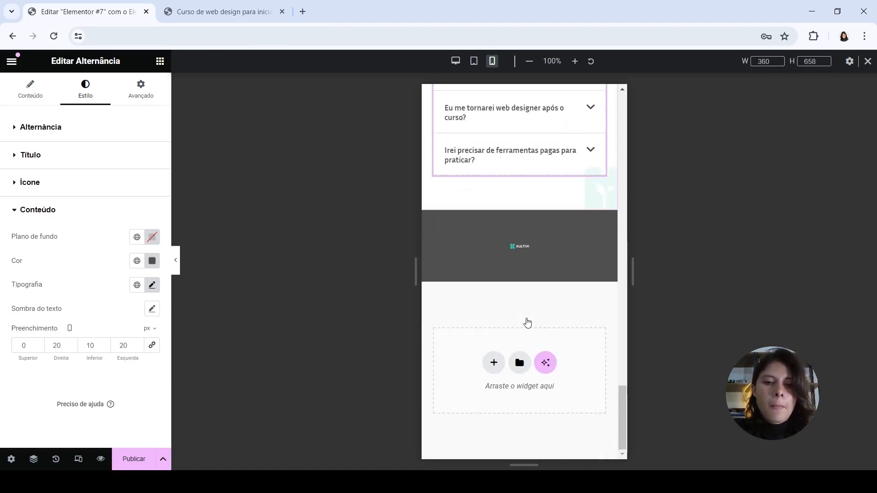
click(519, 248)
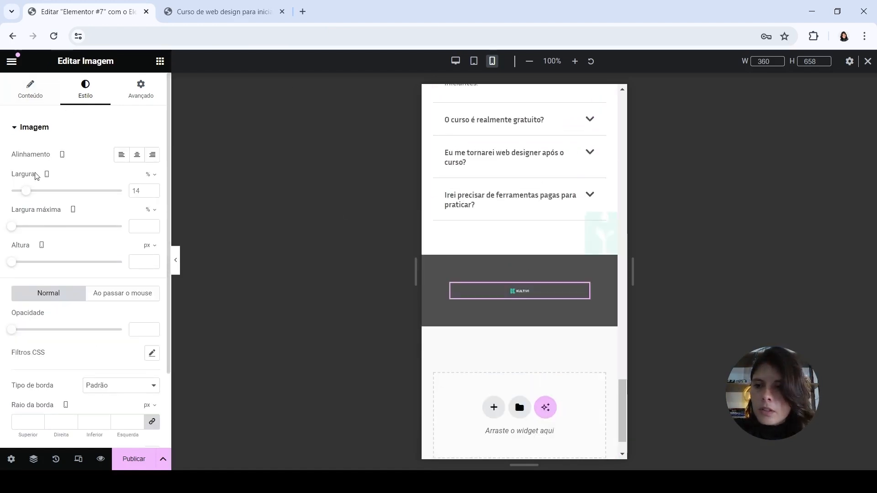
drag(25, 194, 61, 195)
click(163, 459)
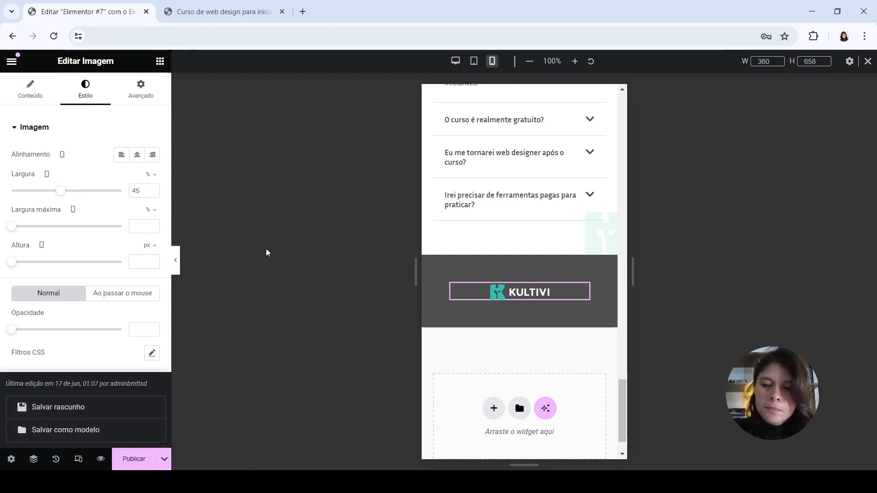
- Examine the page layout in the full-width desktop preview and in the tablet preview
click(456, 60)
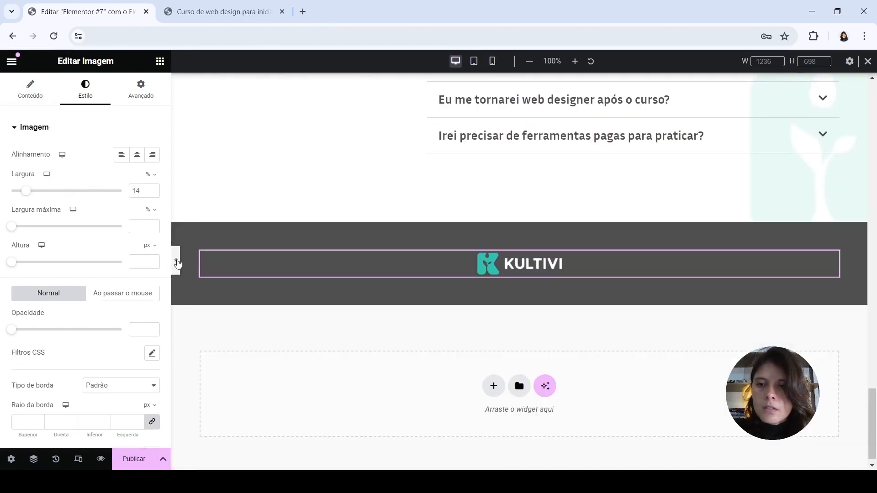
click(176, 265)
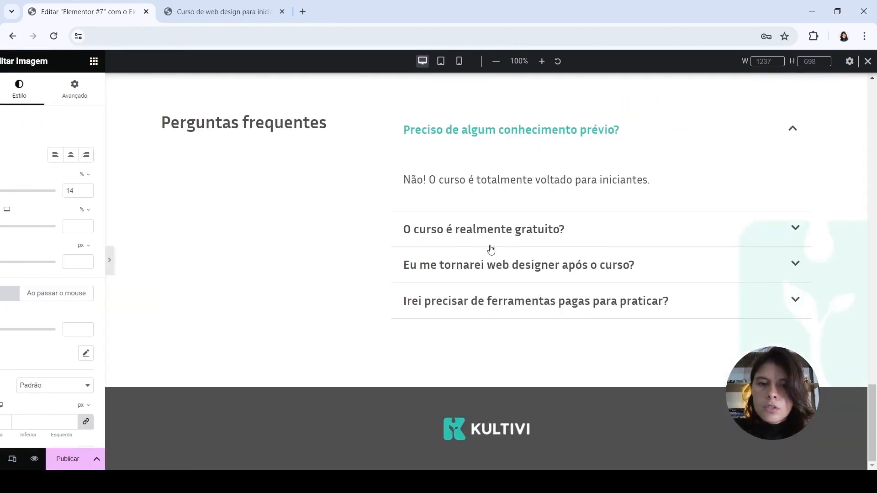
scroll(518, 230, up, 7)
scroll(518, 230, up, 10)
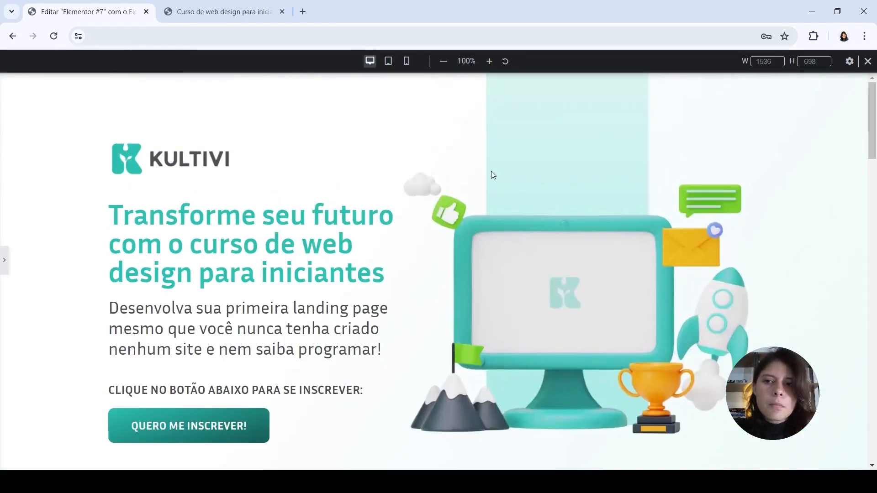
scroll(489, 169, down, 10)
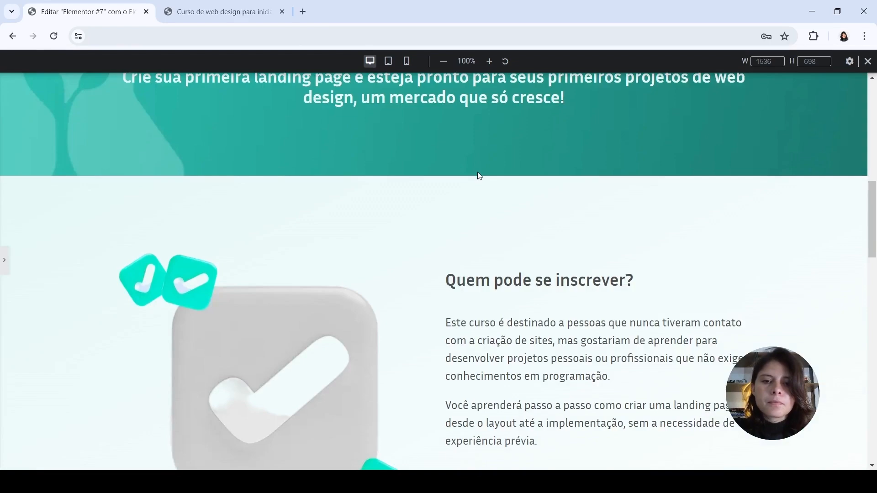
click(388, 61)
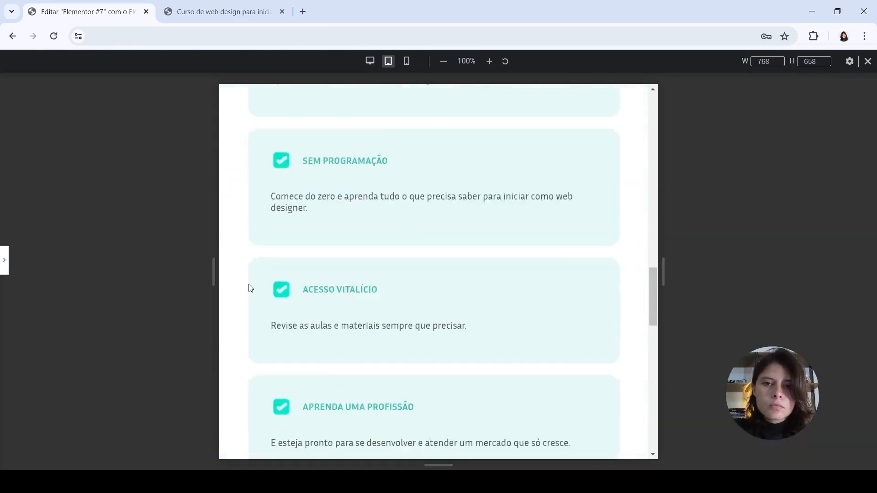
scroll(485, 327, down, 10)
scroll(491, 290, up, 20)
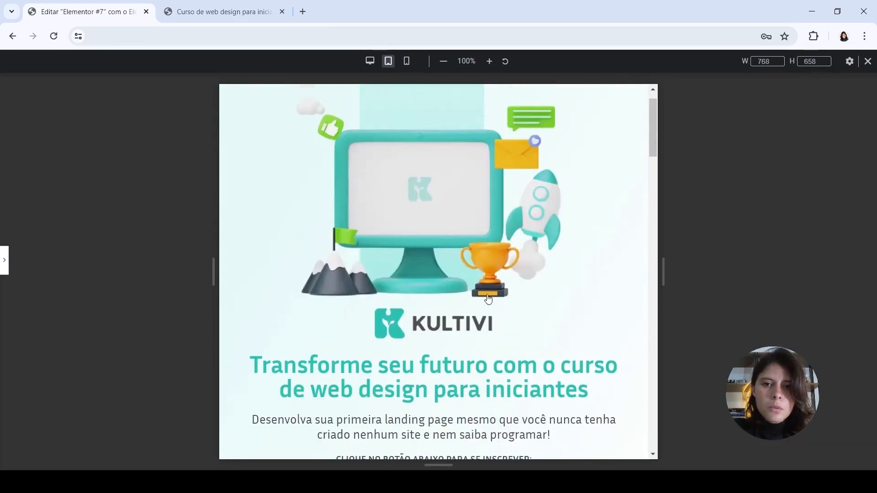
scroll(488, 299, up, 1)
- Shrink the hero section's Kultivi logo in the tablet view to a custom width of about 176 px
click(8, 266)
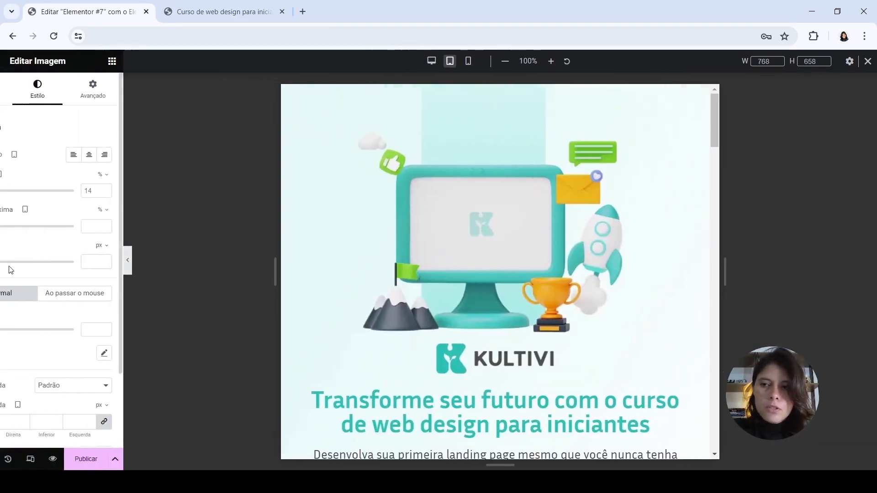
click(525, 100)
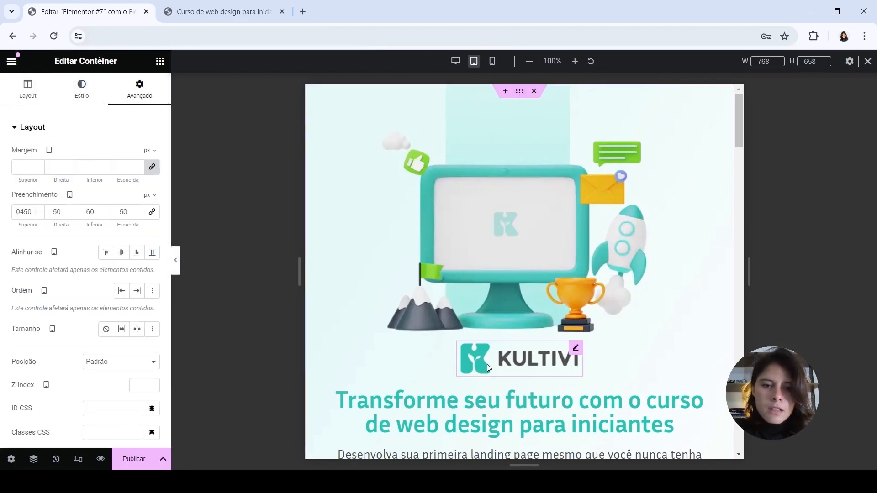
click(574, 363)
drag(574, 369, 557, 372)
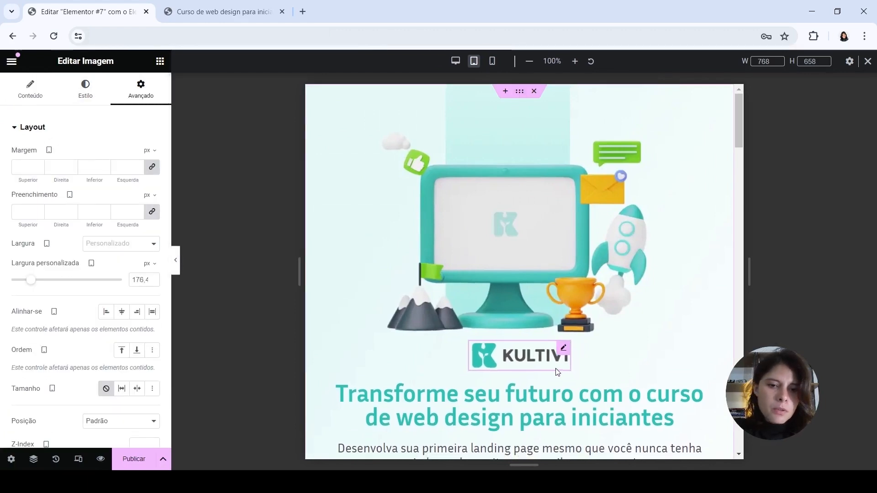
- Set the hero container's top padding for tablet to 480 px
click(518, 93)
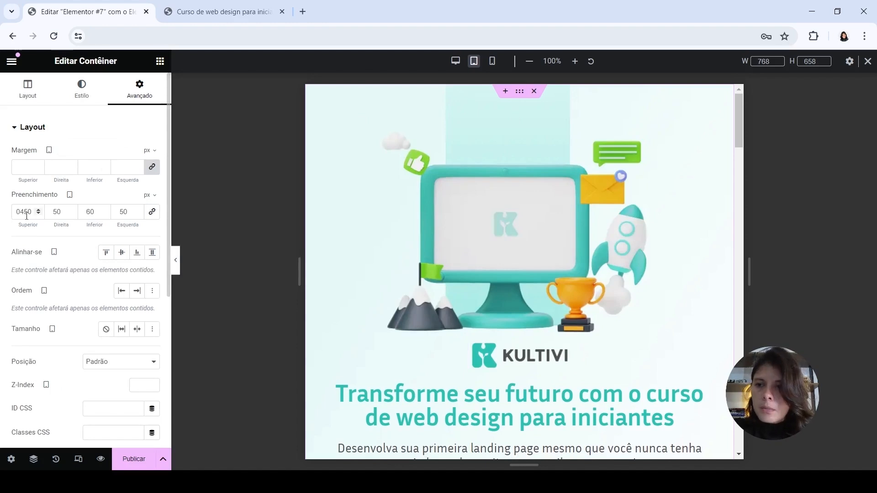
key(Delete)
text(8)
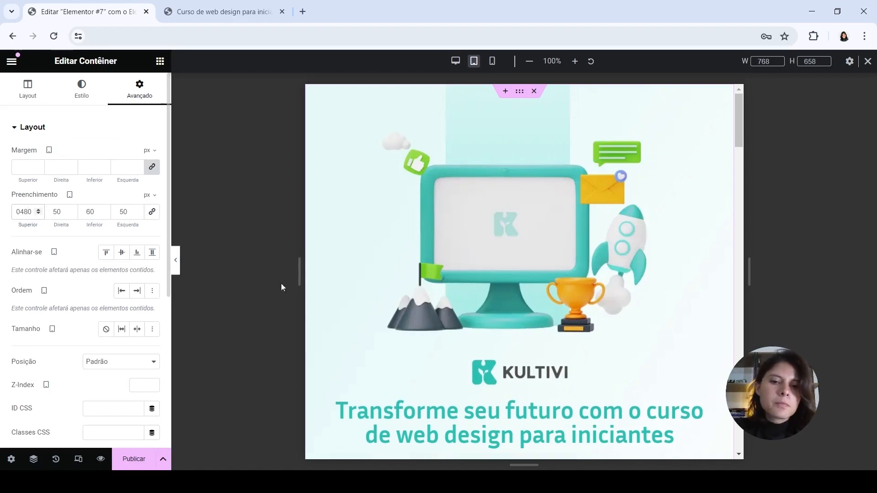
- Examine the tablet layout down to the frequently asked questions and the mobile layout from the hero to "Quem pode se inscrever?"
scroll(522, 297, down, 9)
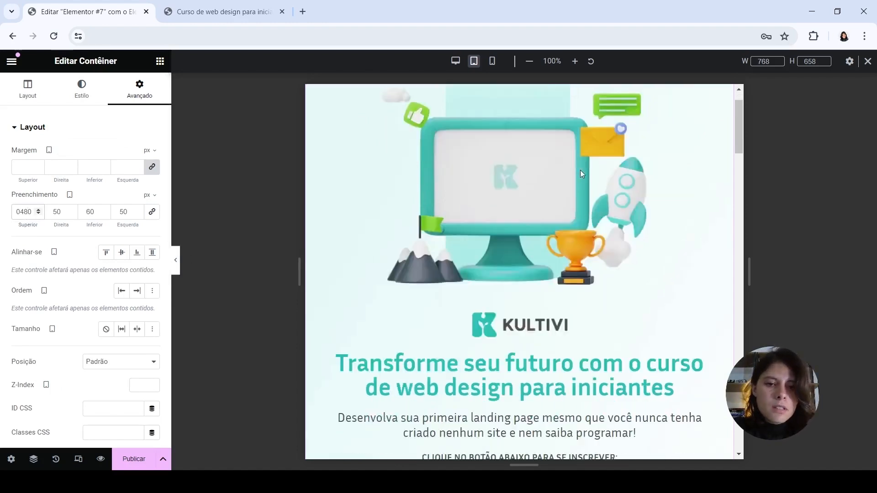
scroll(535, 210, down, 4)
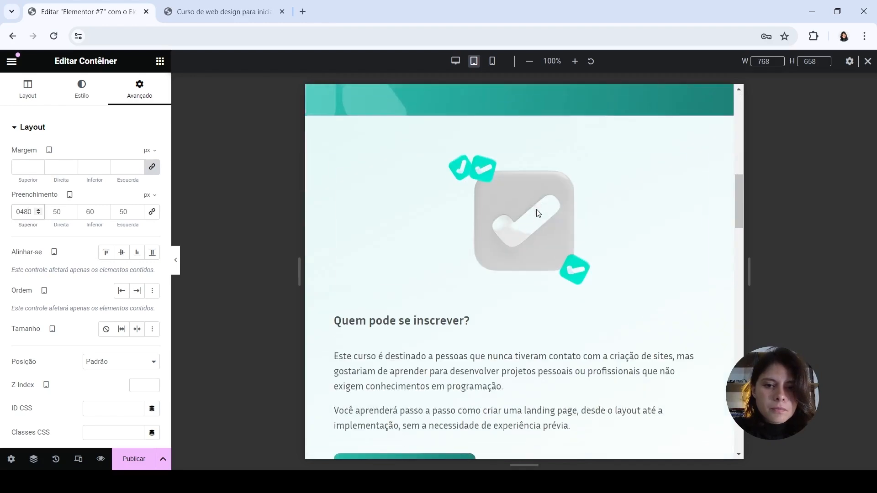
scroll(433, 248, down, 5)
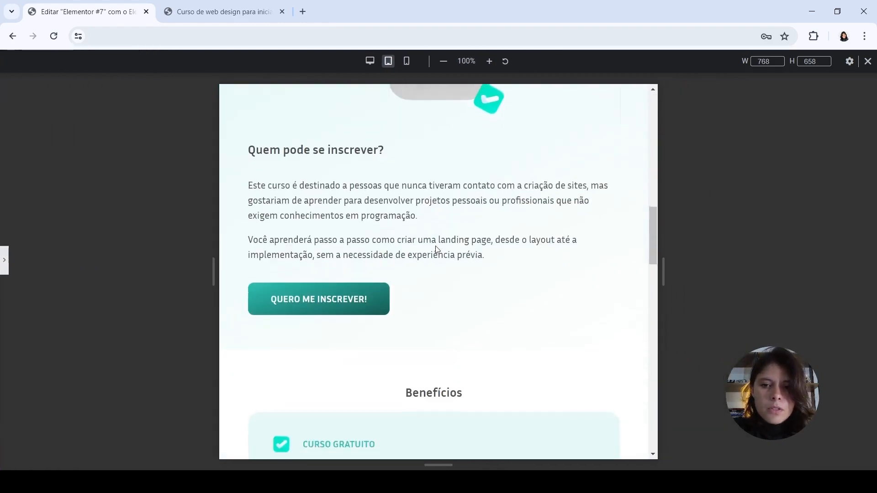
scroll(434, 250, down, 15)
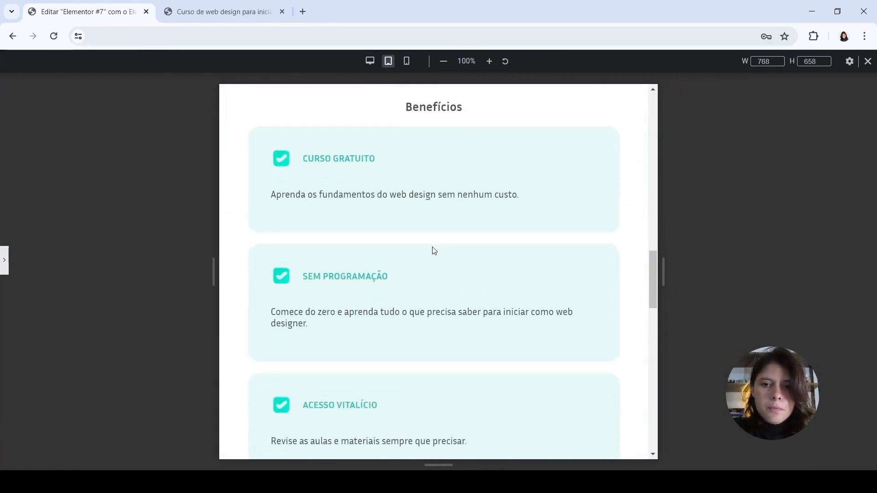
scroll(434, 253, down, 10)
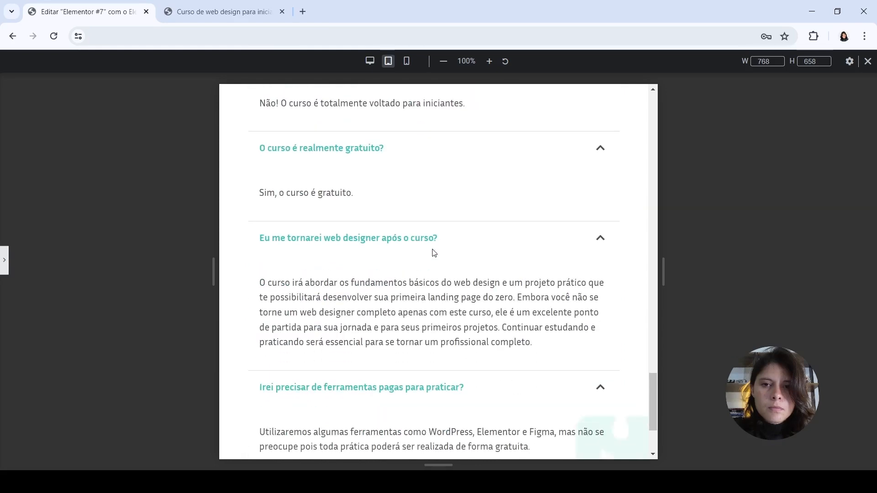
click(406, 62)
scroll(484, 228, up, 15)
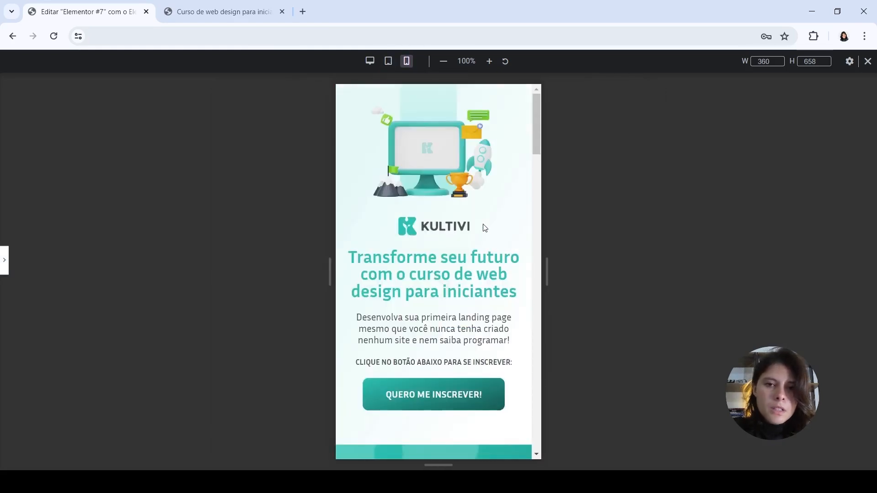
scroll(450, 277, down, 10)
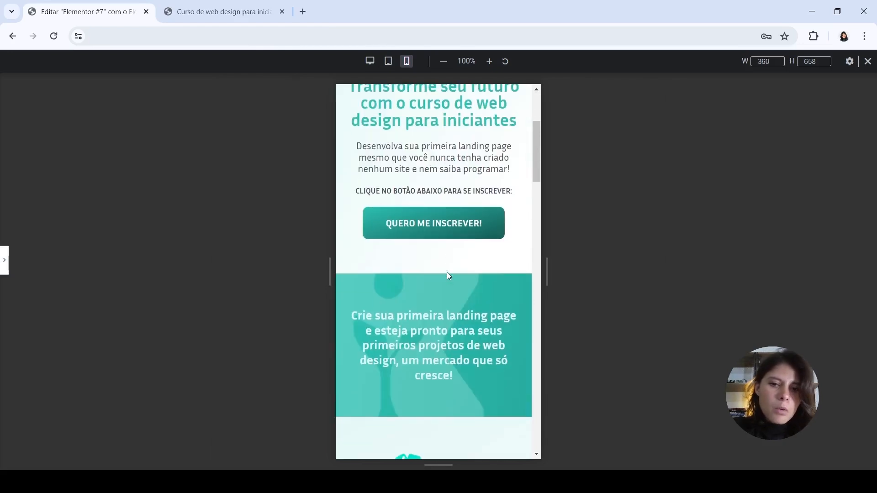
scroll(448, 275, down, 1)
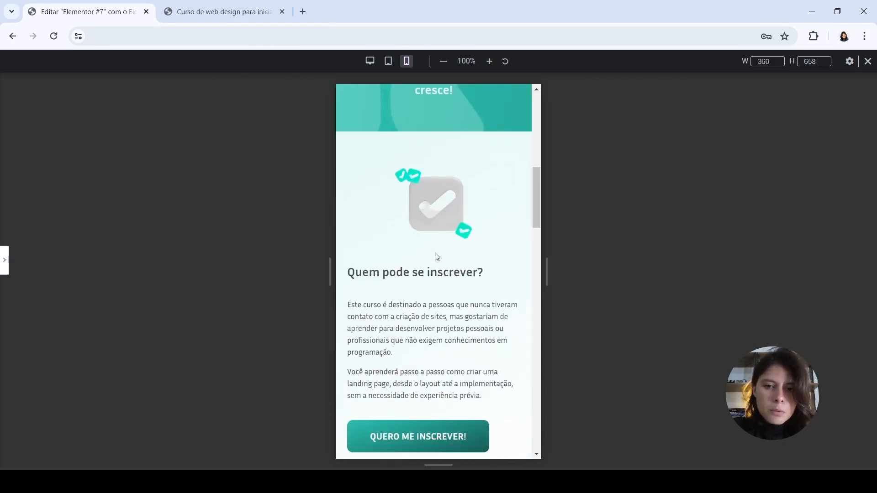
- Examine the mobile layout from "Quem pode se inscrever?" through the benefit cards and frequently asked questions to the footer
scroll(443, 208, down, 3)
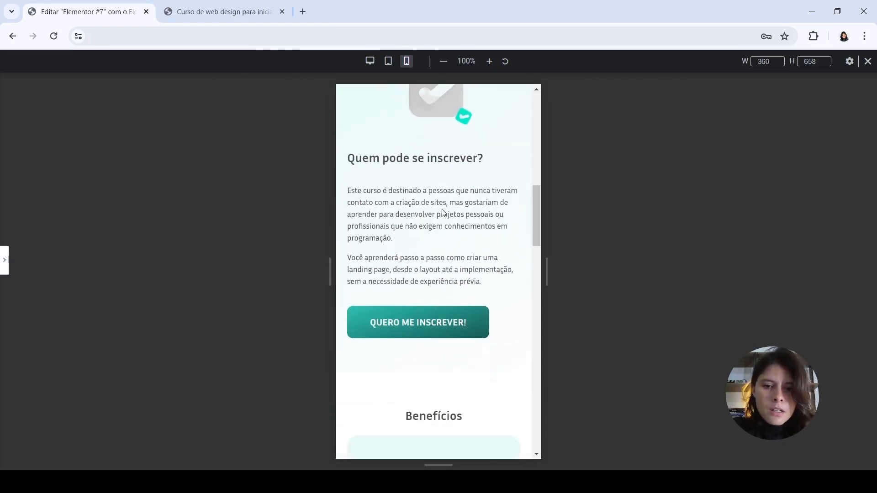
scroll(438, 307, down, 12)
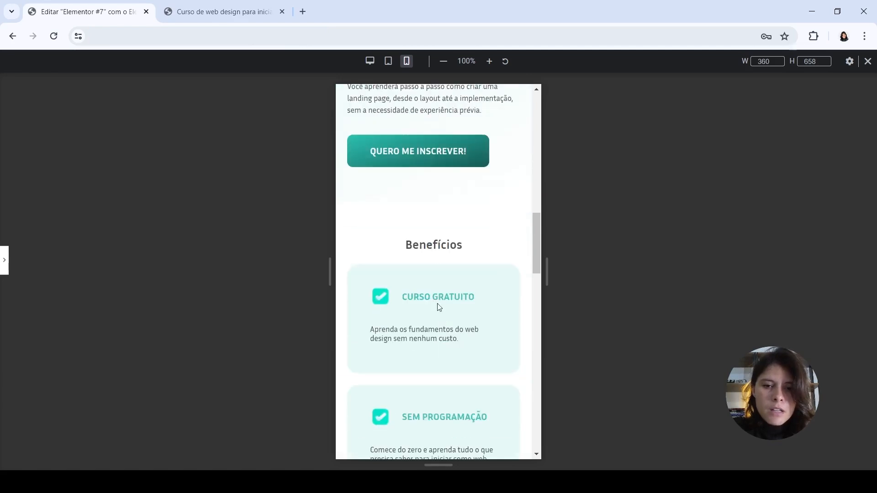
scroll(433, 305, down, 2)
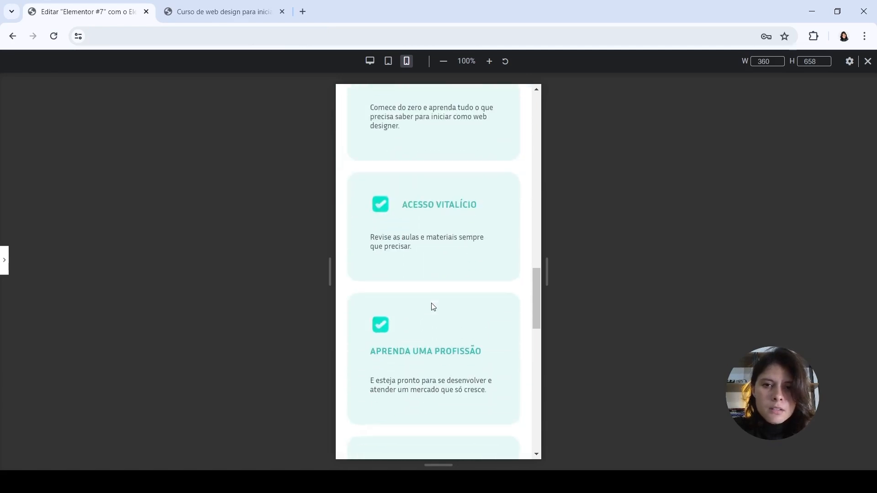
scroll(434, 307, down, 18)
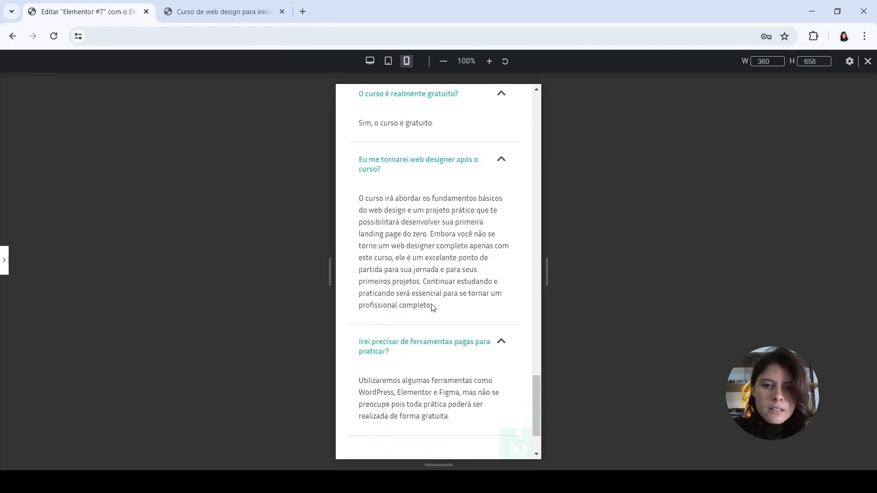
scroll(432, 308, down, 2)
scroll(435, 376, up, 10)
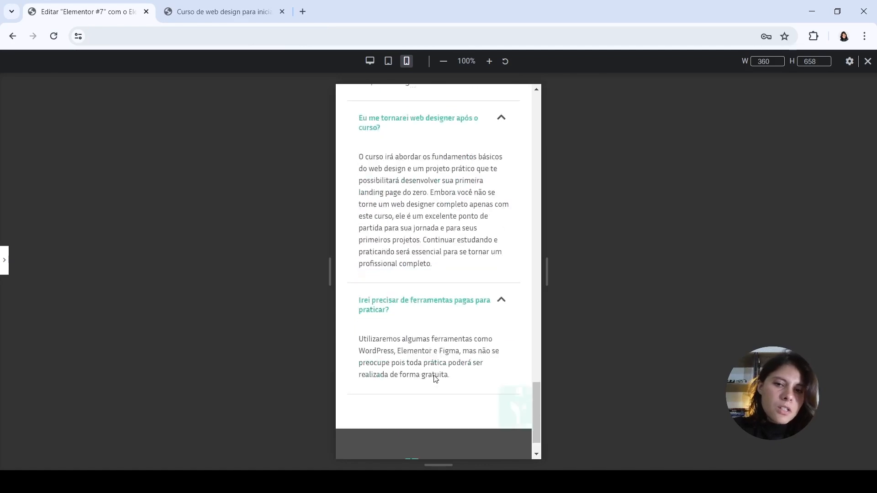
scroll(434, 381, up, 3)
scroll(431, 386, down, 4)
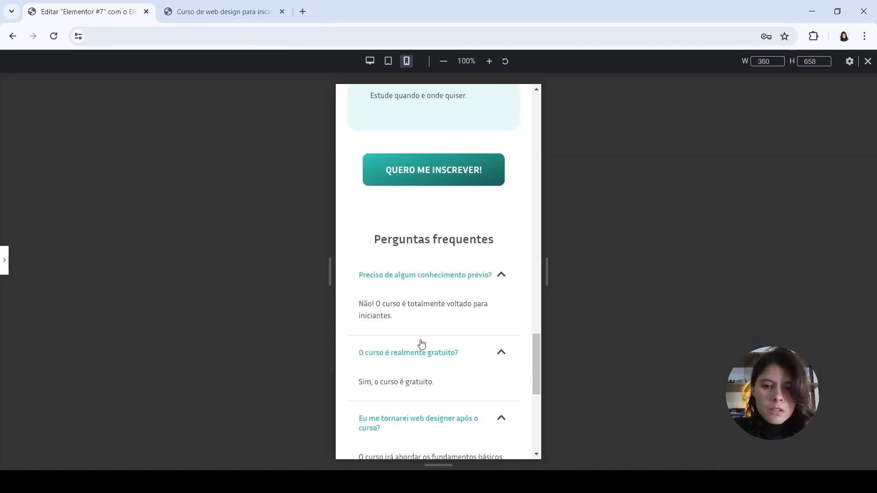
- Collapse the first two frequently asked questions in the mobile preview and recheck the "Quem pode se inscrever?" section
click(404, 276)
click(387, 308)
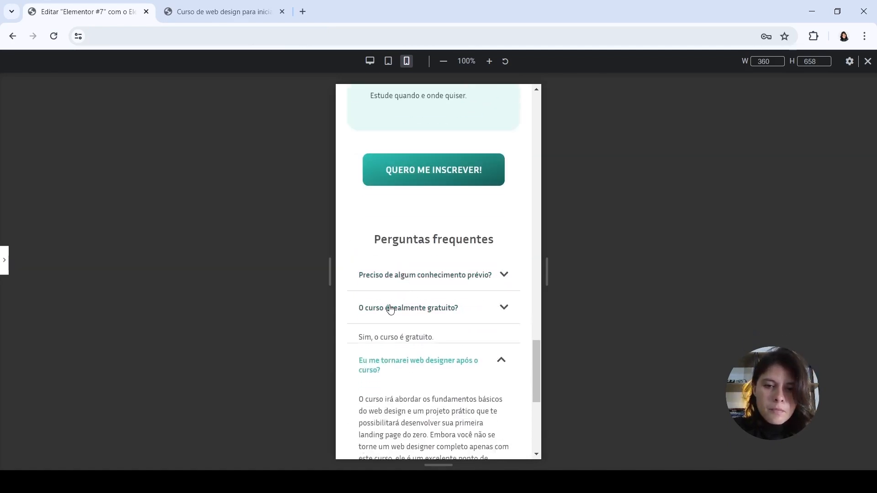
scroll(409, 280, up, 10)
scroll(411, 281, up, 6)
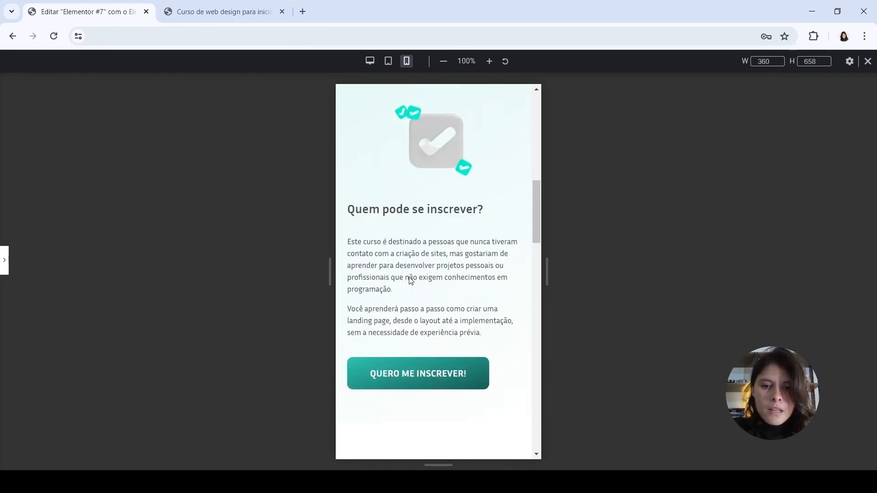
scroll(413, 287, down, 3)
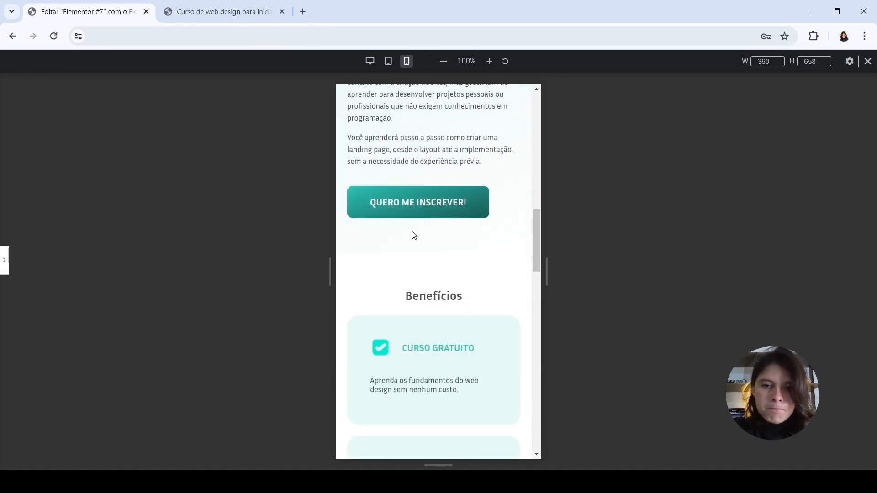
scroll(396, 221, up, 3)
- Centre-align the "Quem pode se inscrever?" heading in the tablet view
click(389, 61)
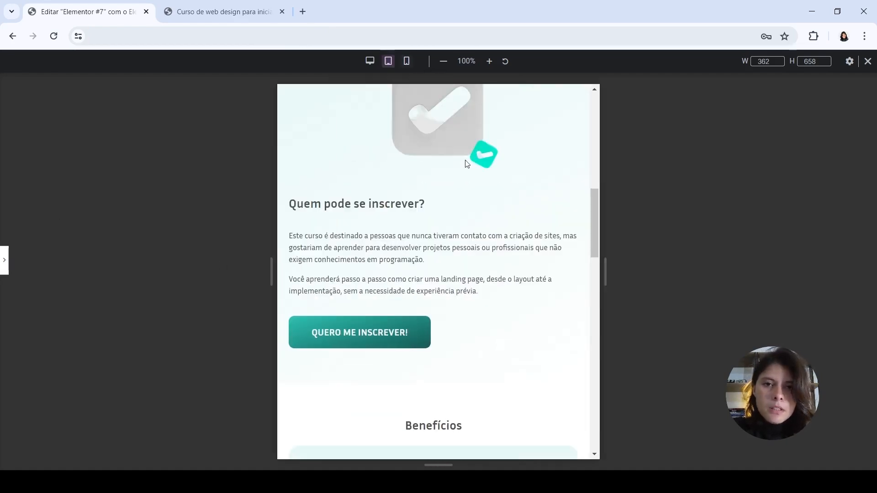
scroll(435, 225, down, 10)
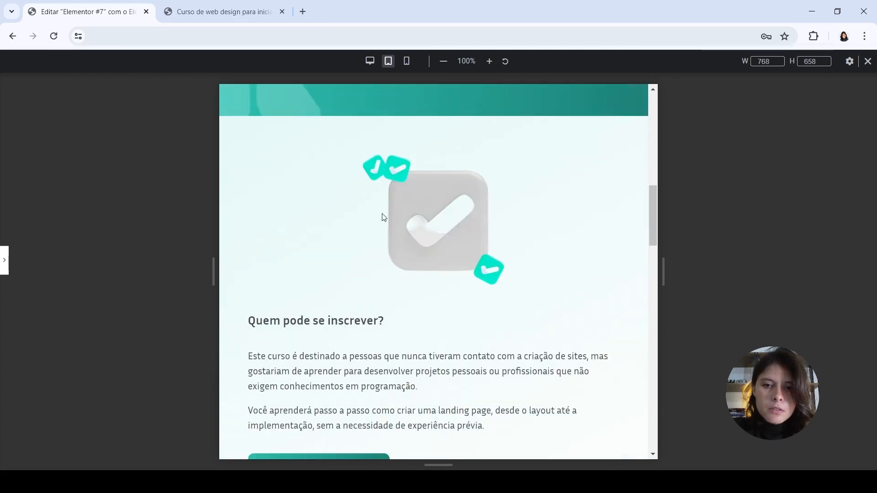
click(5, 260)
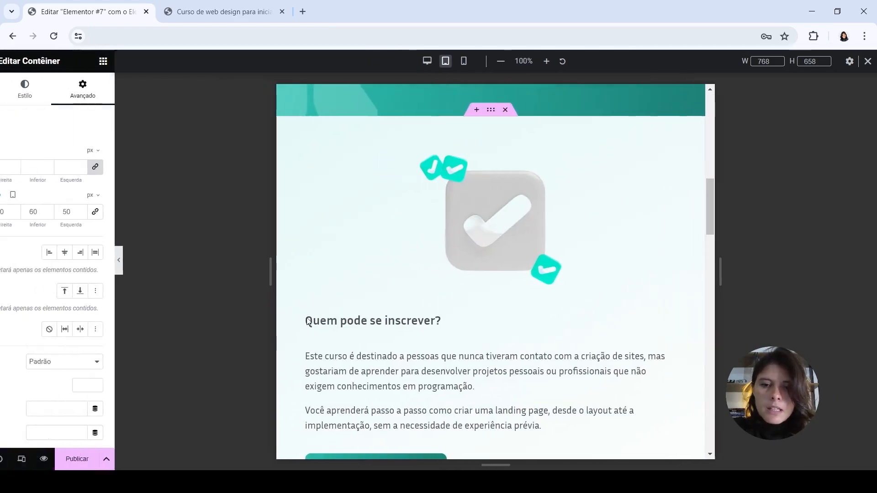
click(398, 322)
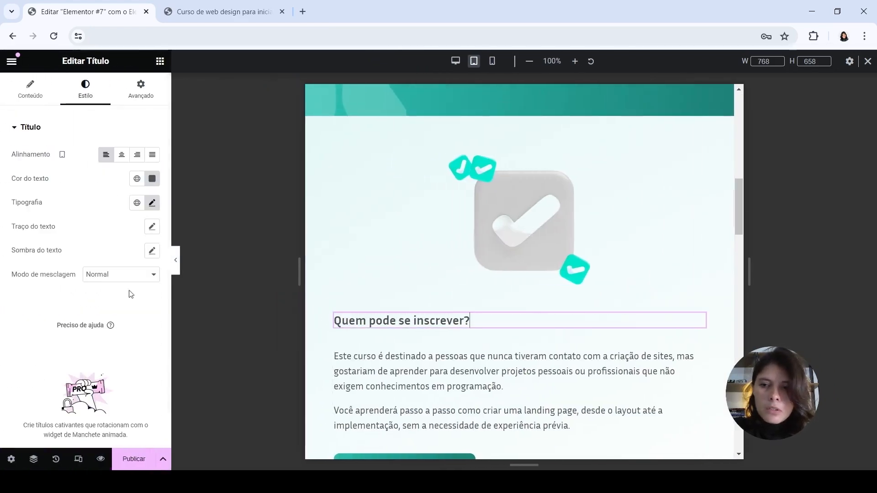
click(121, 155)
- Centre the "Quero me inscrever!" button under the "Quem pode se inscrever?" text for tablet
scroll(452, 272, down, 5)
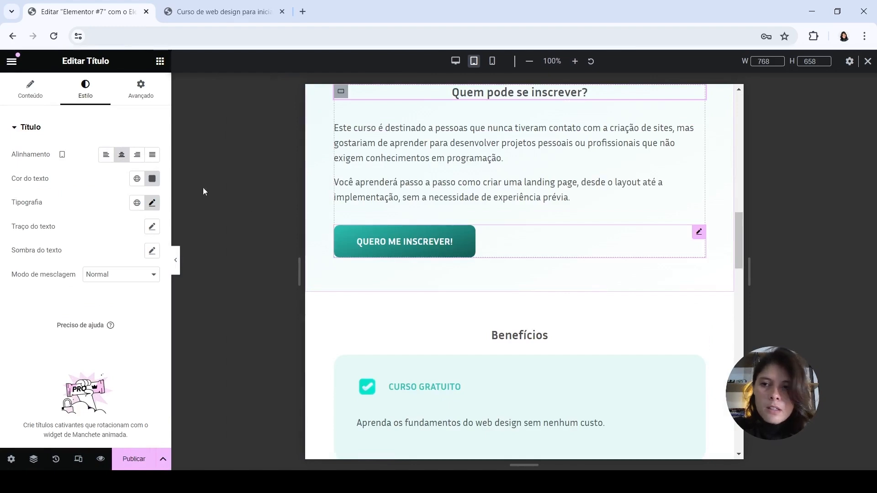
click(405, 241)
click(121, 155)
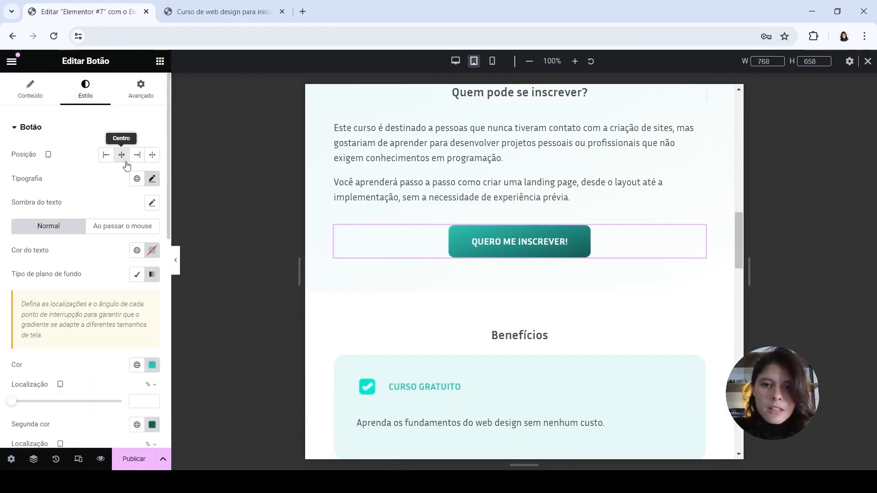
scroll(550, 299, up, 4)
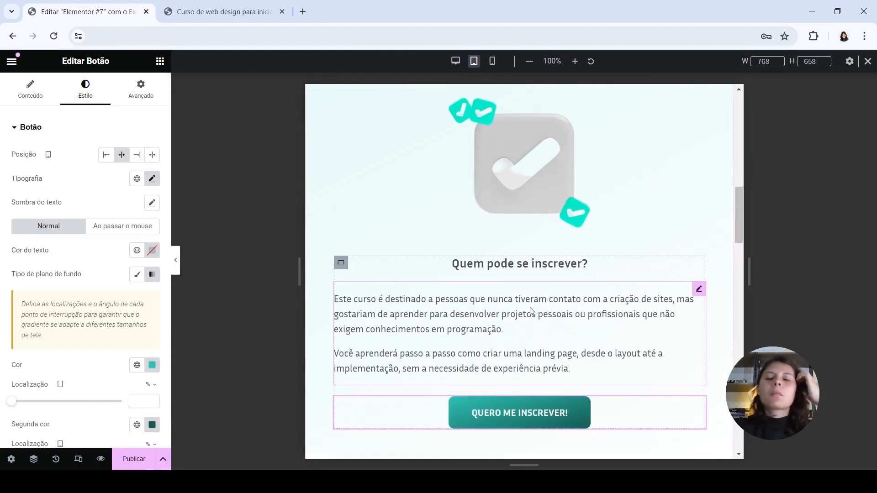
- Examine the tablet layout down to the footer and the mobile layout from the hero to the benefit cards
scroll(531, 311, down, 15)
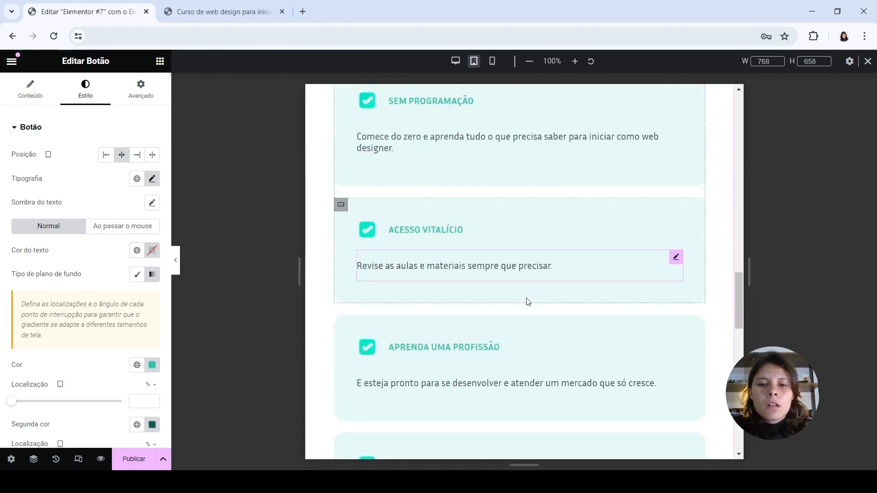
scroll(525, 301, down, 8)
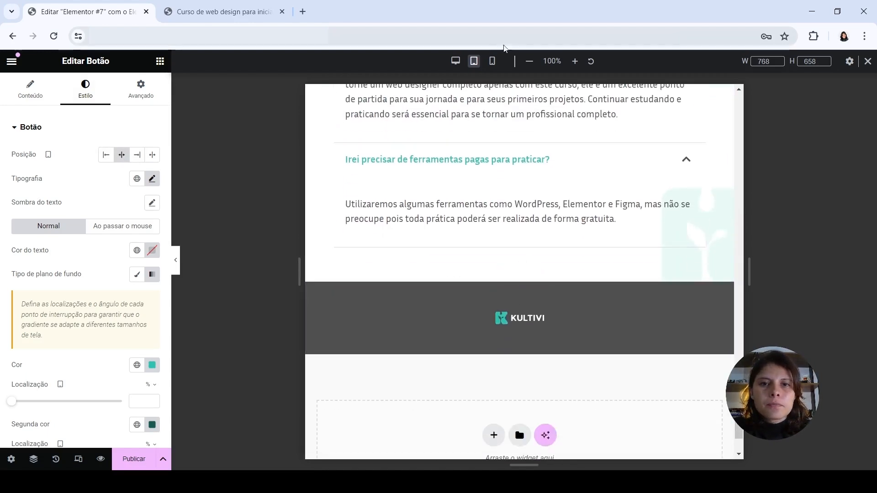
click(492, 60)
scroll(571, 315, up, 10)
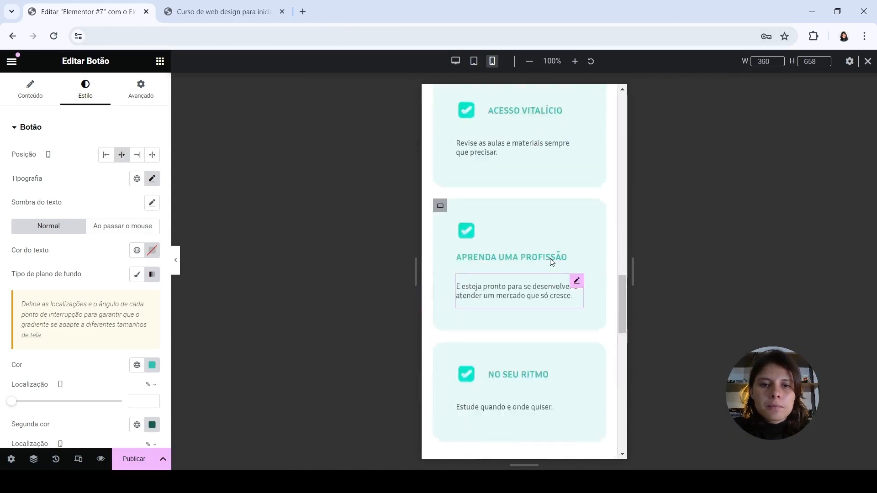
scroll(516, 322, up, 4)
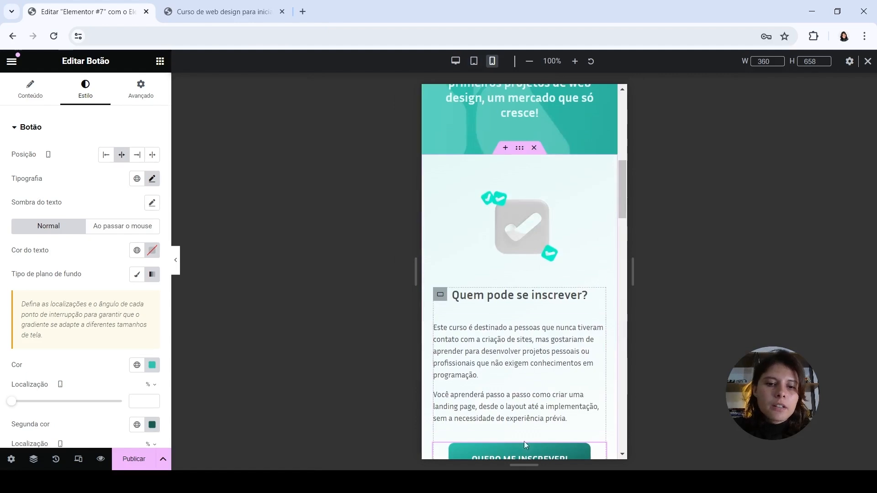
scroll(552, 237, up, 12)
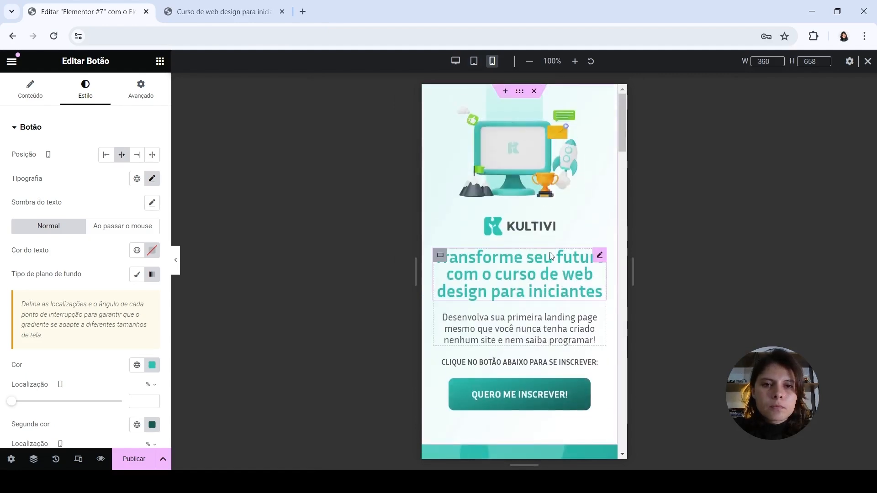
scroll(551, 256, down, 15)
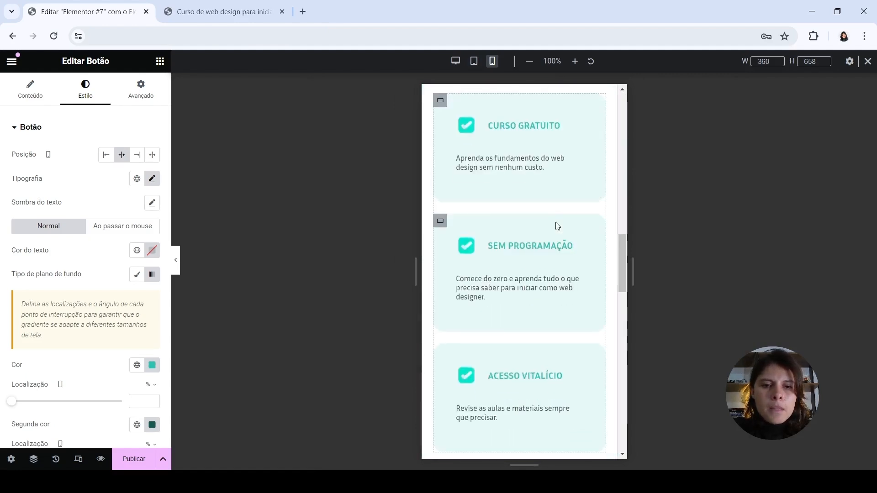
scroll(555, 228, down, 11)
scroll(551, 231, up, 11)
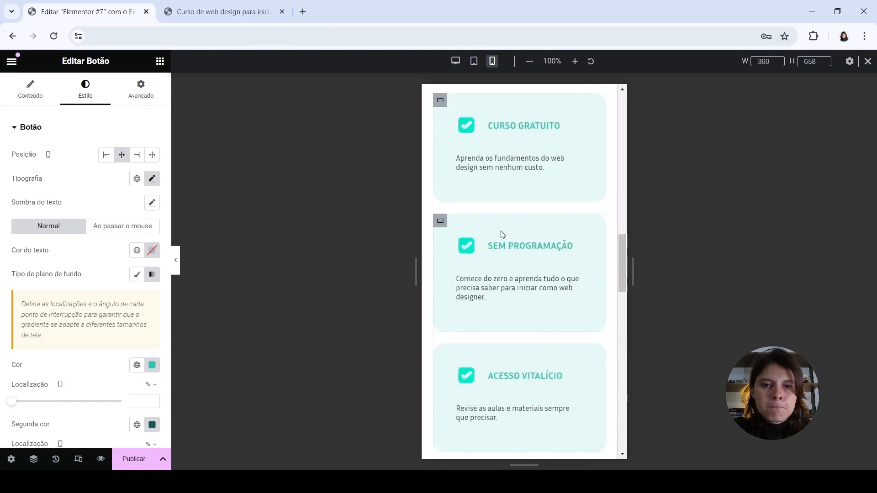
- Reduce the mobile padding on all four sides of the "Curso gratuito" benefit card
scroll(503, 234, up, 4)
click(443, 274)
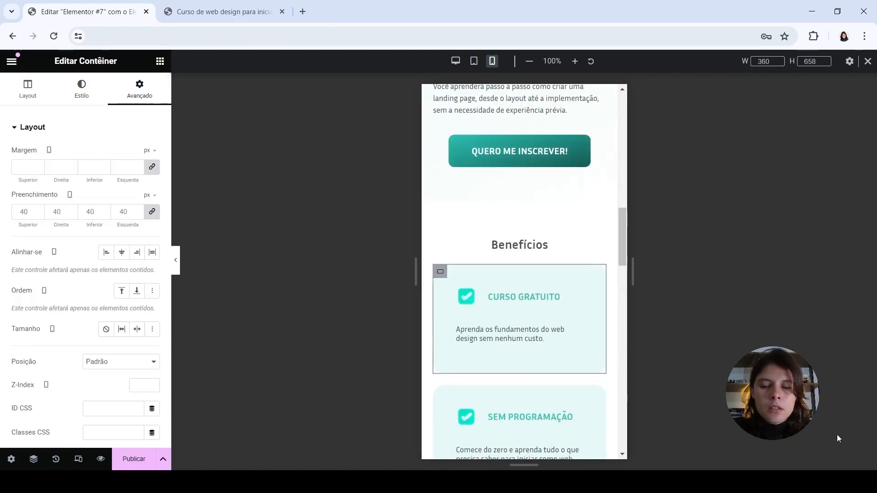
key(BackSpace)
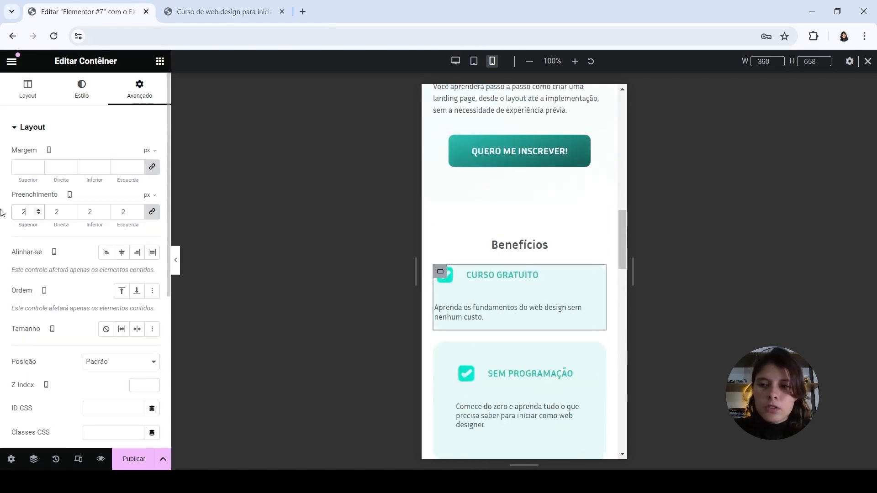
text(2)
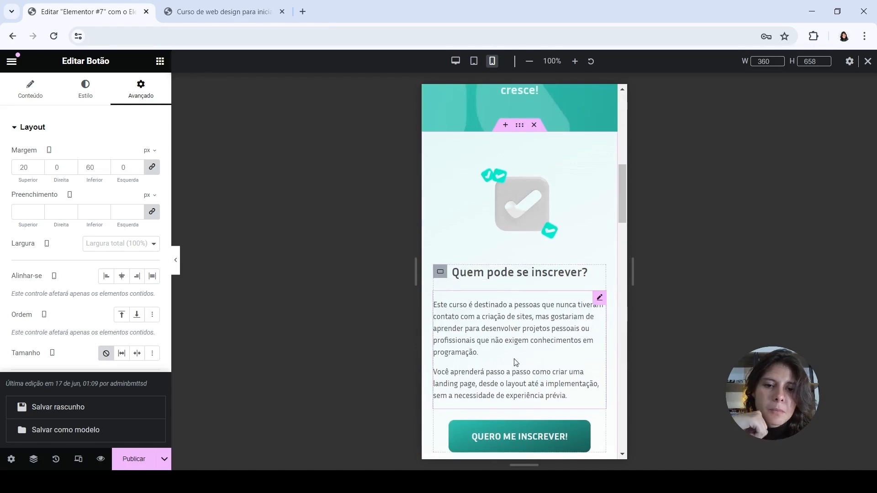
scroll(525, 265, down, 6)
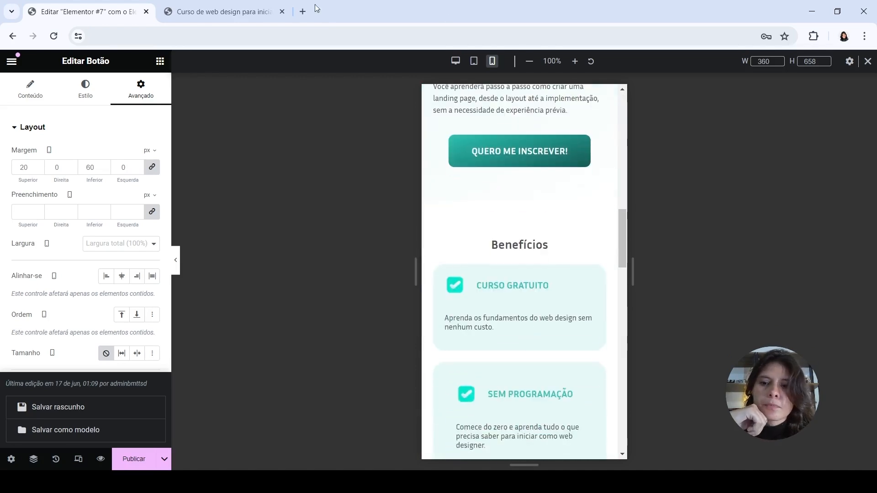
- Switch to the page preview tab and examine the desktop page from the hero to "Quem pode se inscrever?"
click(242, 12)
click(105, 12)
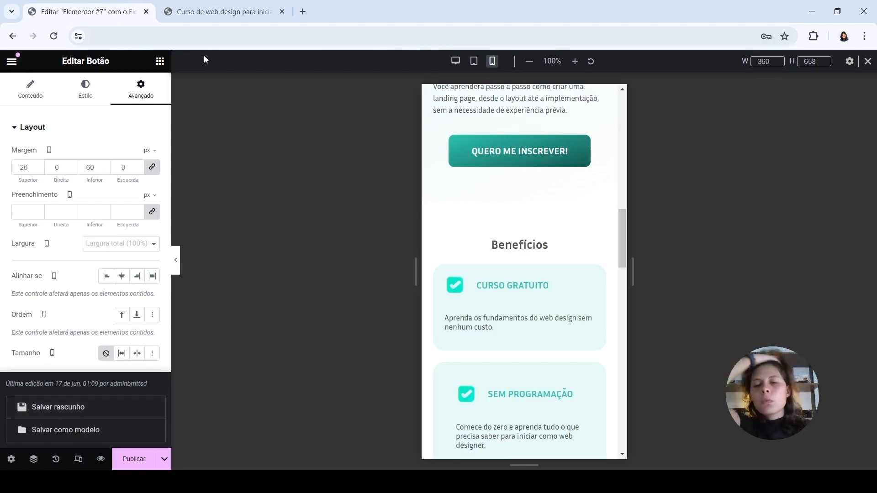
click(212, 13)
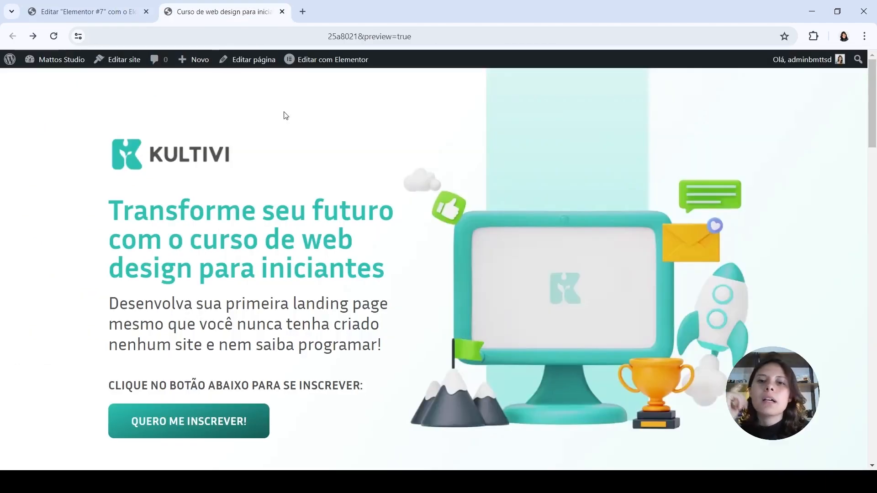
scroll(281, 116, down, 15)
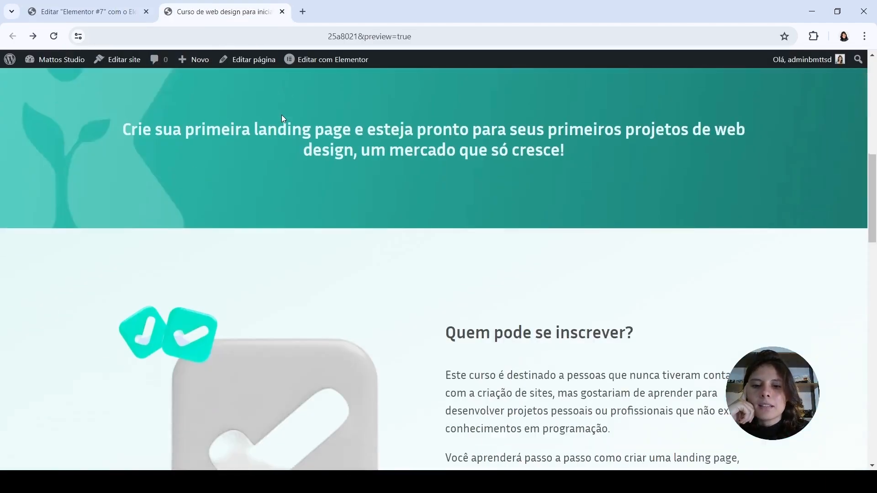
scroll(282, 119, up, 13)
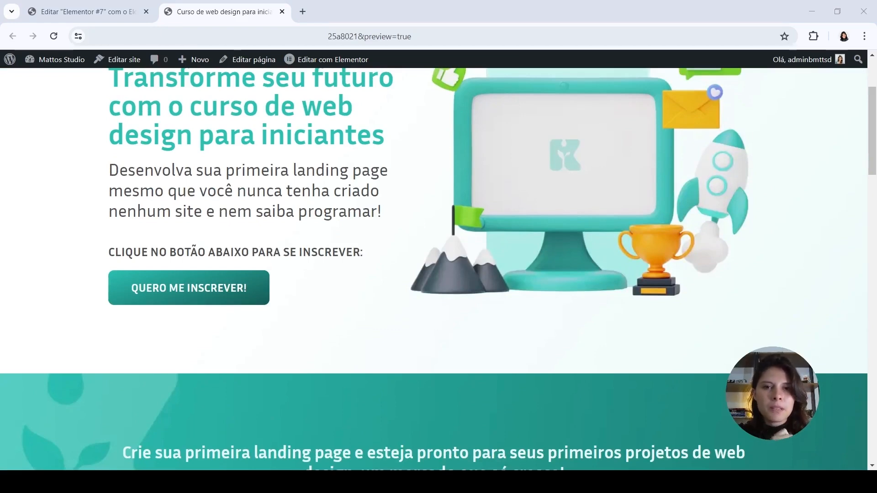
scroll(512, 244, down, 5)
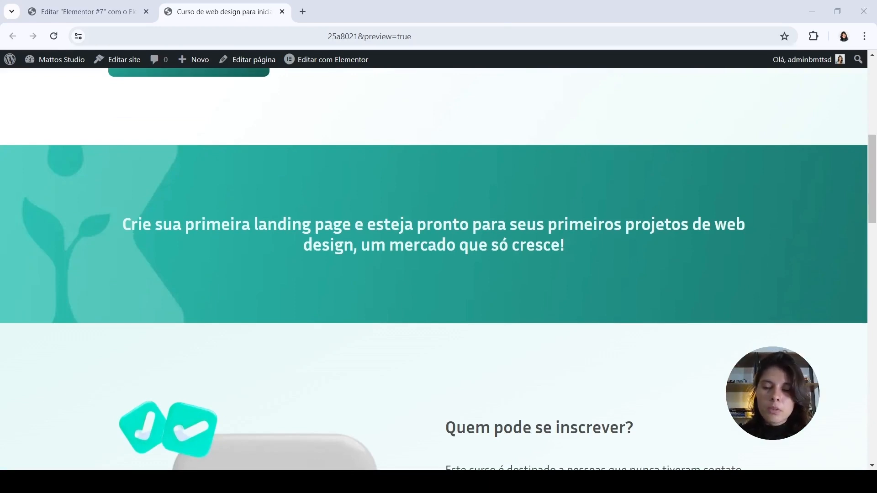
- Return to the Elementor tab, hide the editing panel and examine the mobile layout down to the footer
click(99, 11)
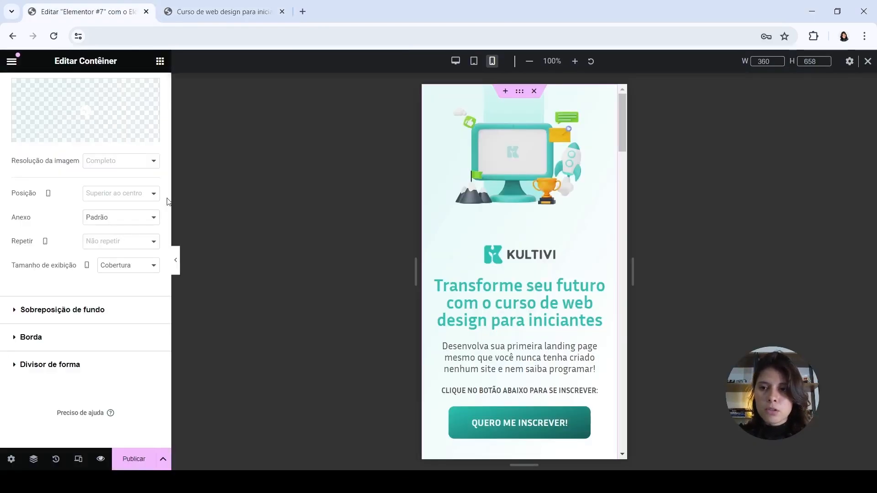
click(178, 263)
scroll(434, 235, down, 15)
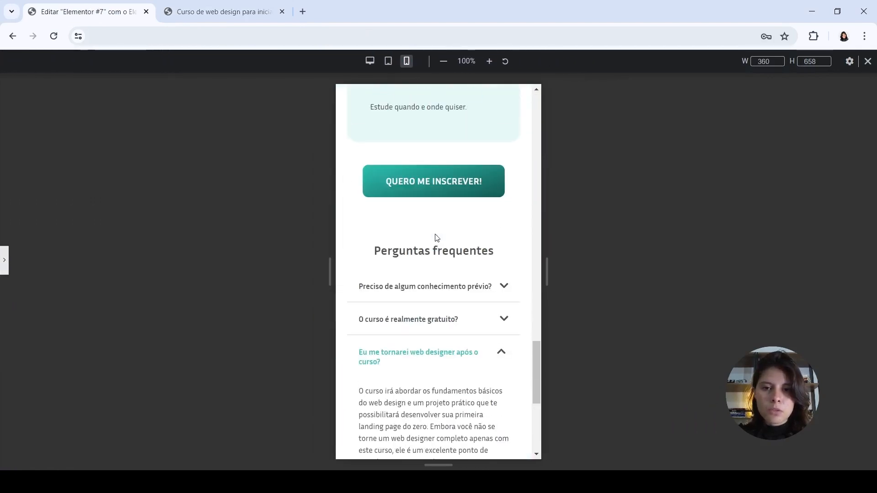
scroll(435, 238, down, 5)
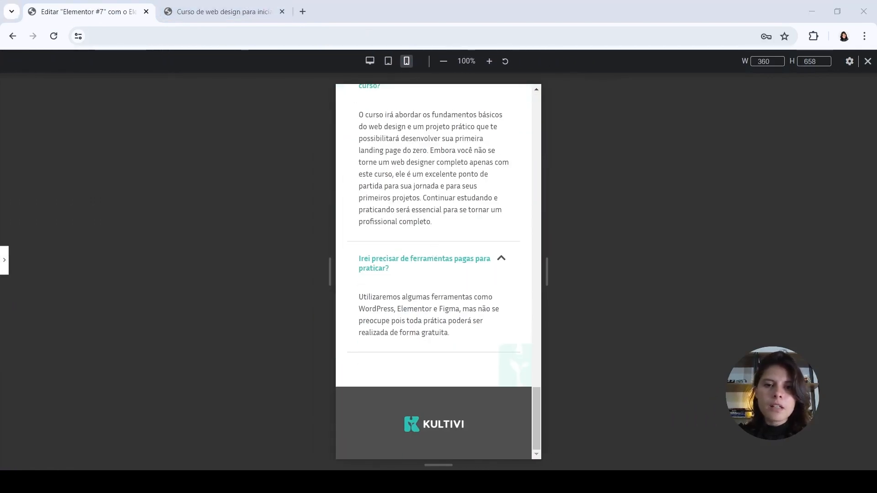
- Check the page preview tab, return to the Elementor tab, show the editing panel and exit the responsive mode
click(251, 14)
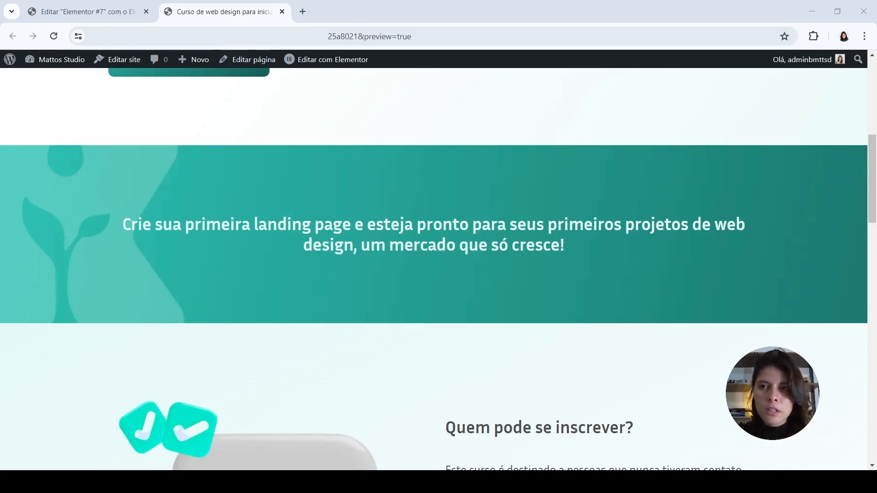
click(84, 11)
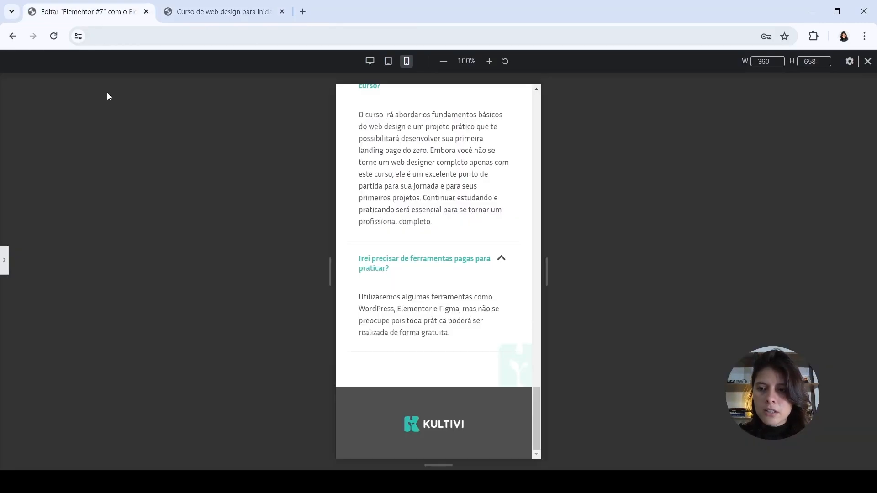
click(5, 264)
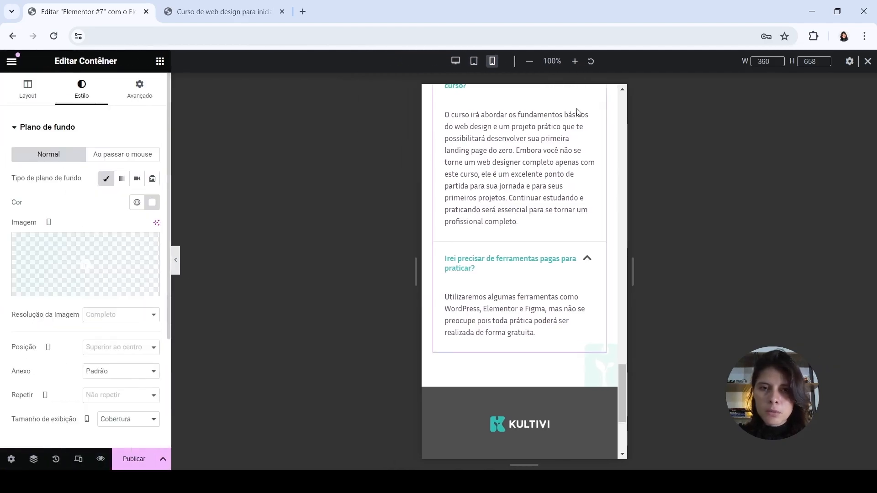
click(867, 61)
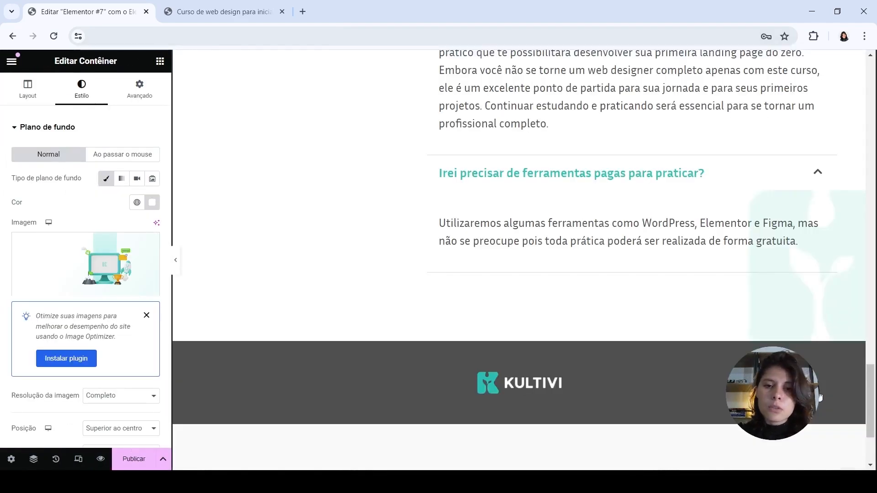